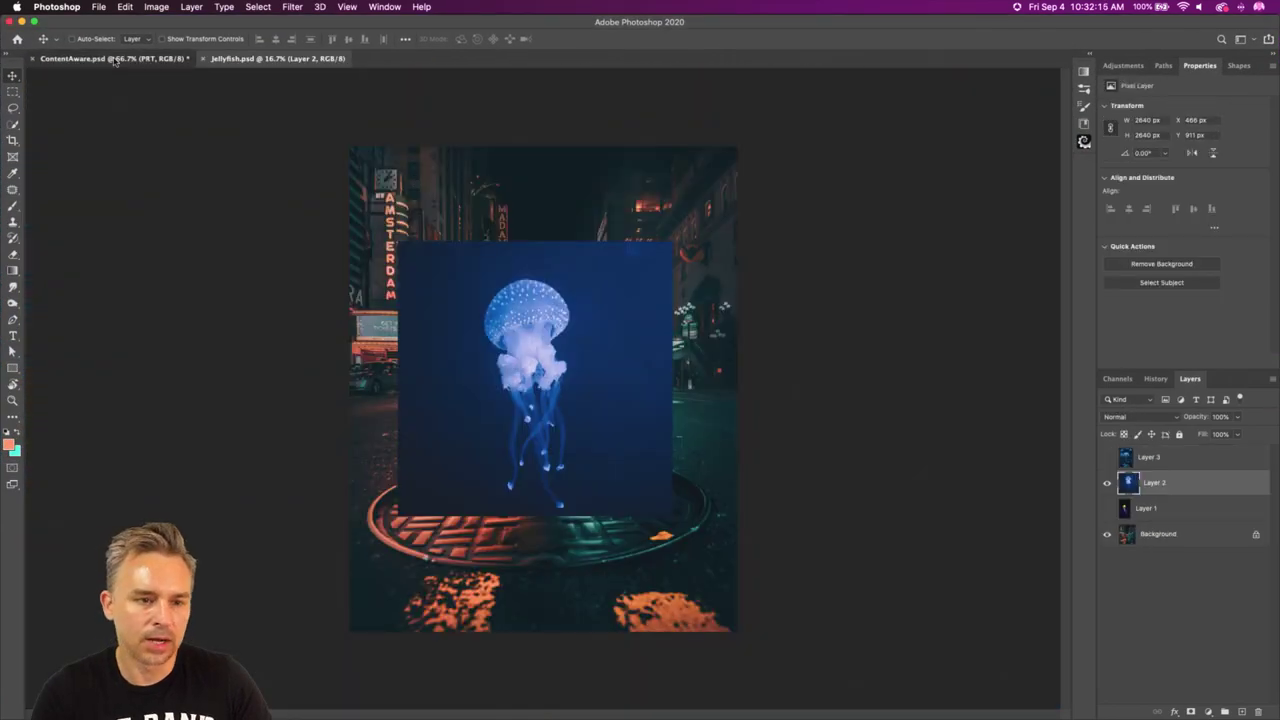
View the whole street photo in ContentAware.psd and return to the Jellyfish.psd document.
{"action": "left_click", "coordinate": [110, 58]}
{"action": "key", "text": "super+0"}
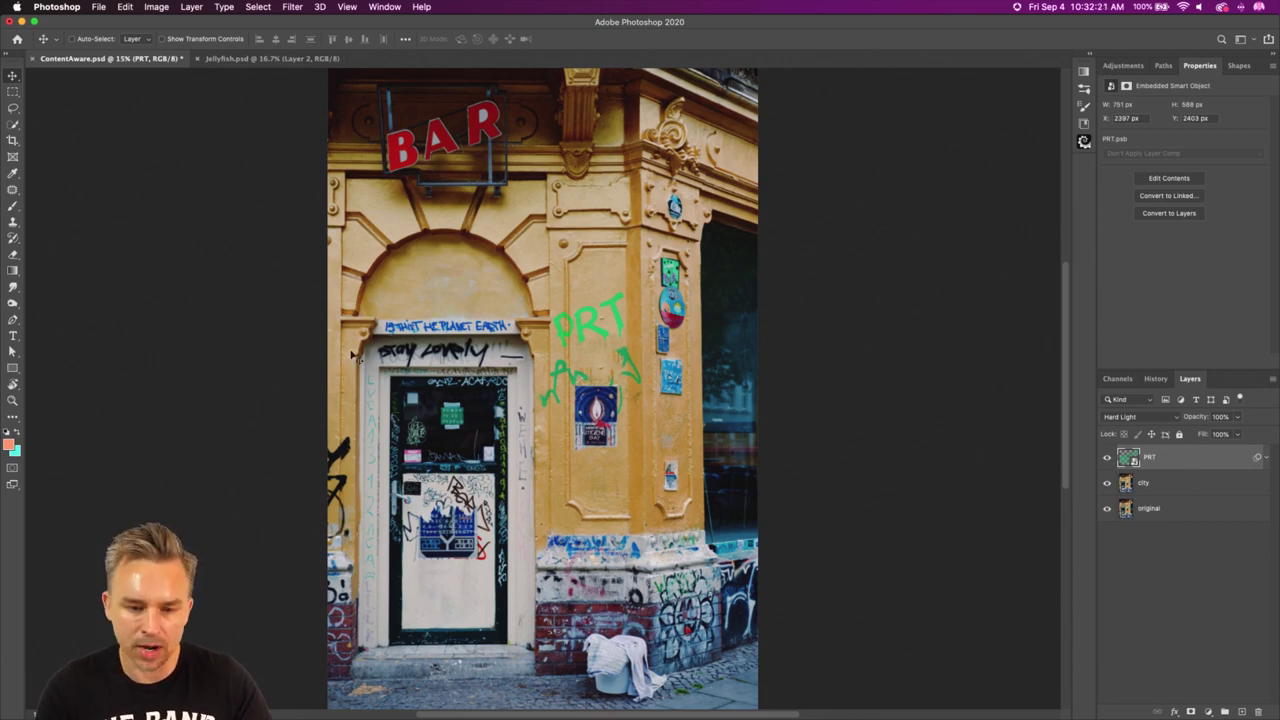
{"action": "key", "text": "super+equal"}
{"action": "scroll", "coordinate": [450, 498], "scroll_direction": "down", "scroll_amount": 3}
{"action": "scroll", "coordinate": [450, 498], "scroll_direction": "up", "scroll_amount": 3}
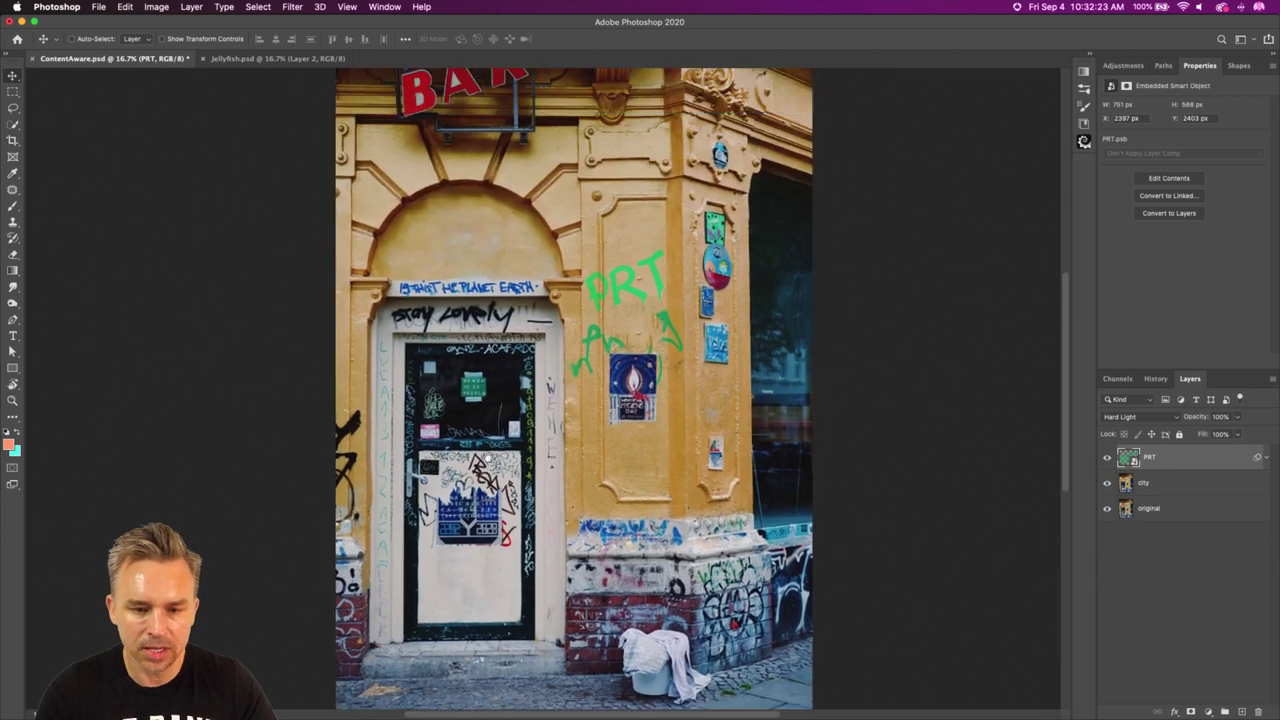
{"action": "left_click", "coordinate": [272, 58]}
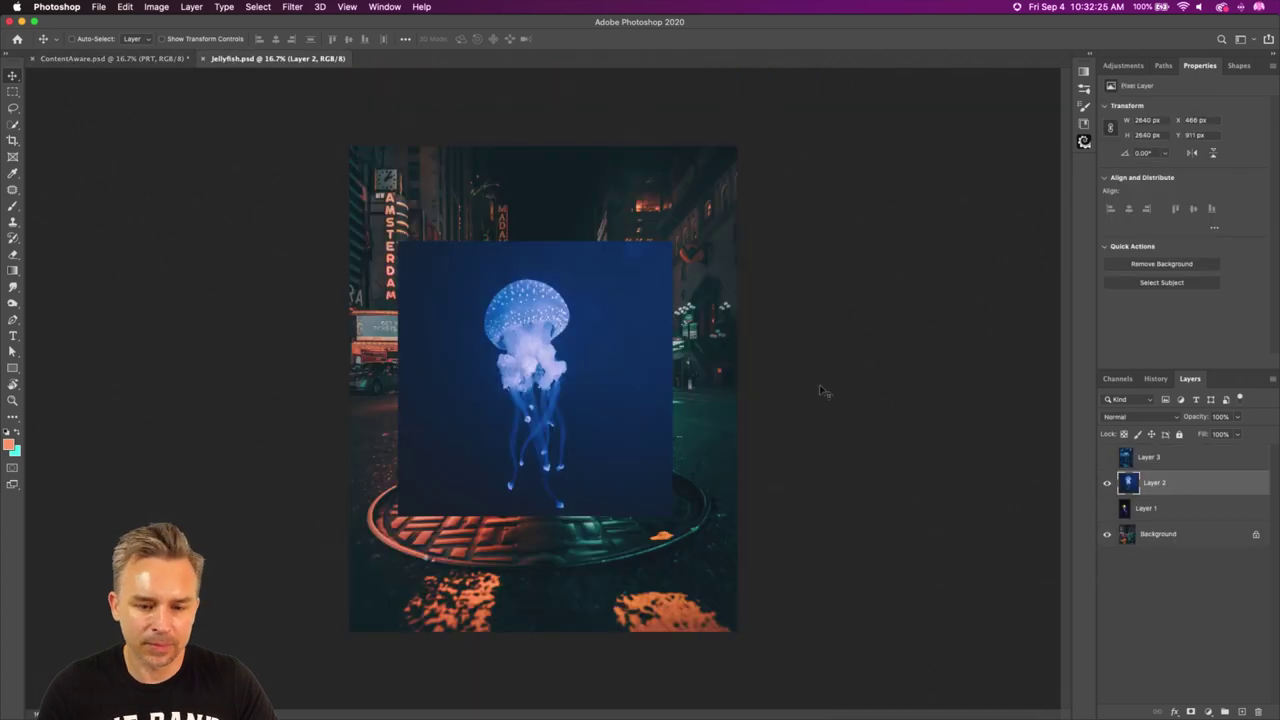
Hide Layer 2 so only the night street shows, and make the Background layer active.
{"action": "left_click", "coordinate": [1107, 482]}
{"action": "left_click", "coordinate": [1146, 536]}
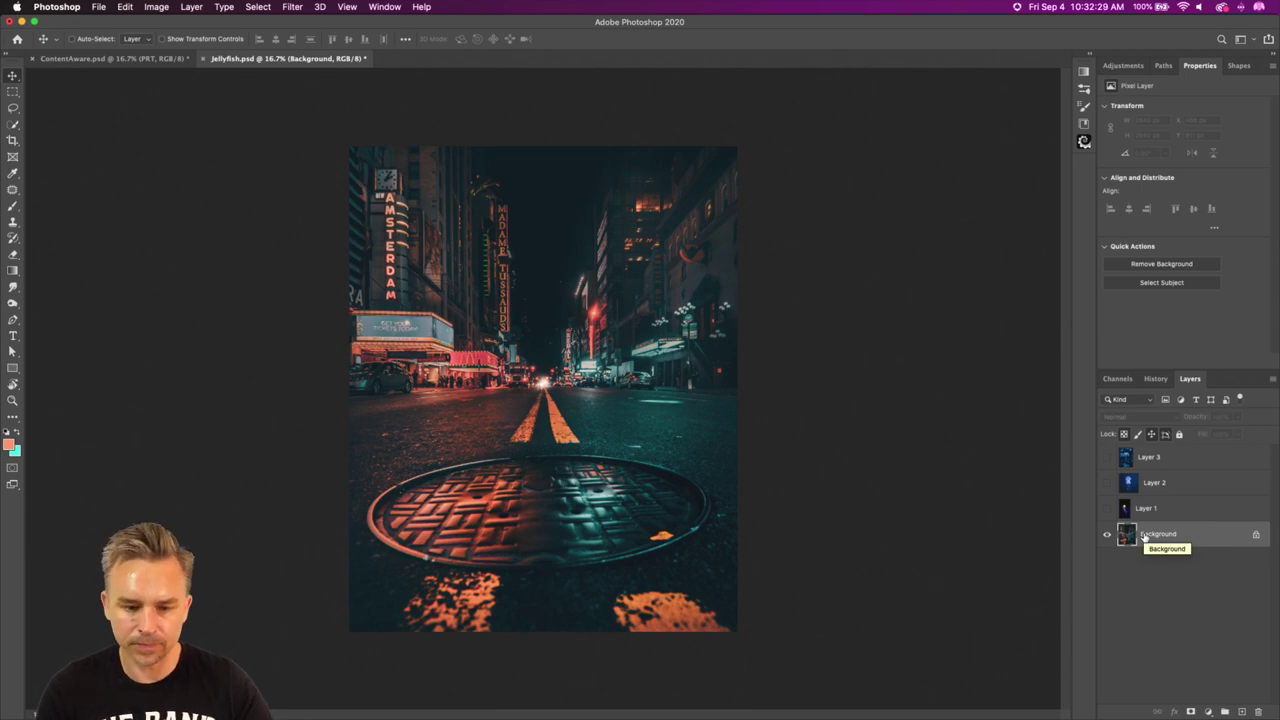
{"action": "key", "text": "super+equal"}
{"action": "key", "text": "super+equal"}
{"action": "key", "text": "super+equal"}
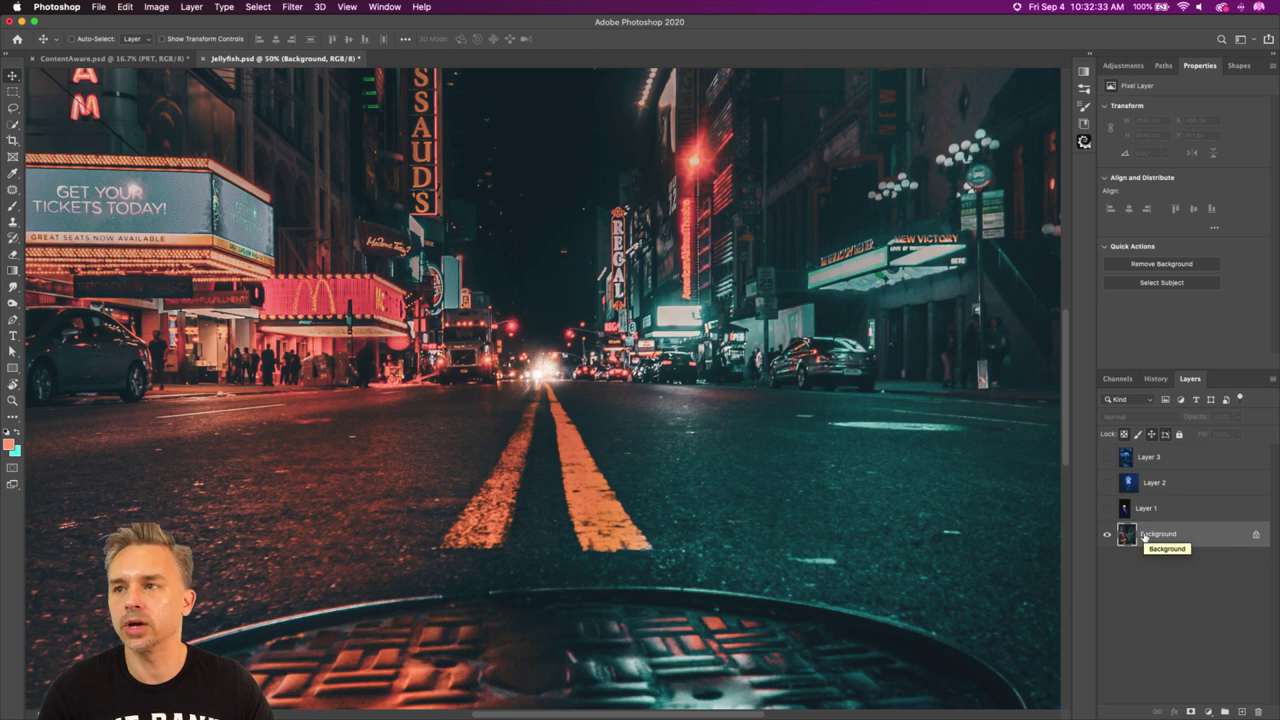
{"action": "left_click_drag", "start_coordinate": [490, 402], "coordinate": [531, 463]}
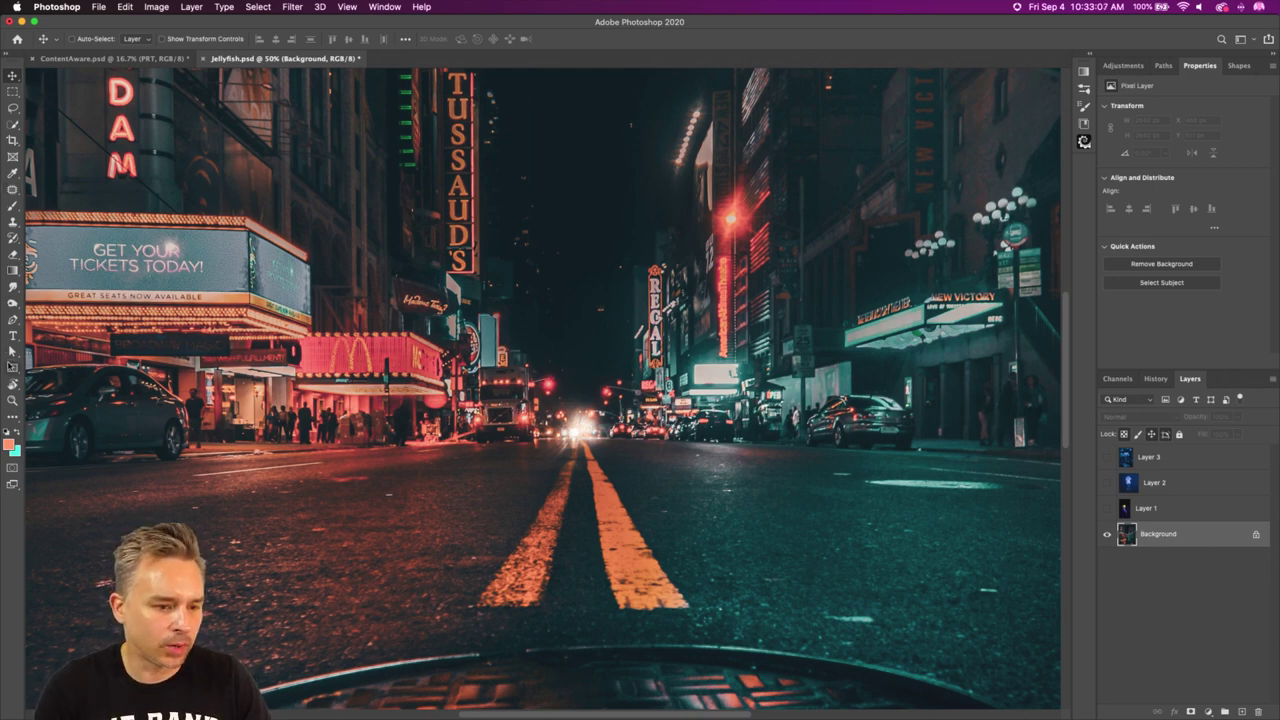
Draw a turquoise circle about 799 px wide with the Ellipse tool and move it up to sit above the road's vanishing point.
{"action": "left_click", "coordinate": [12, 367]}
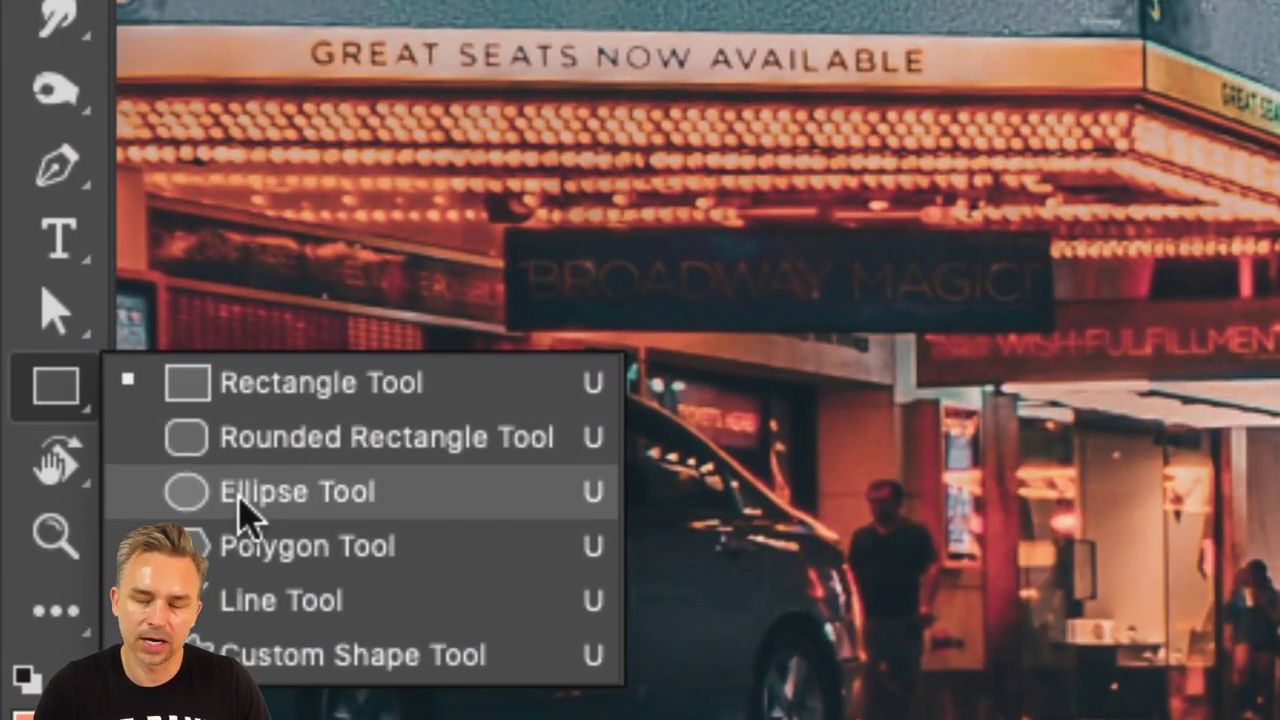
{"action": "left_click", "coordinate": [241, 500]}
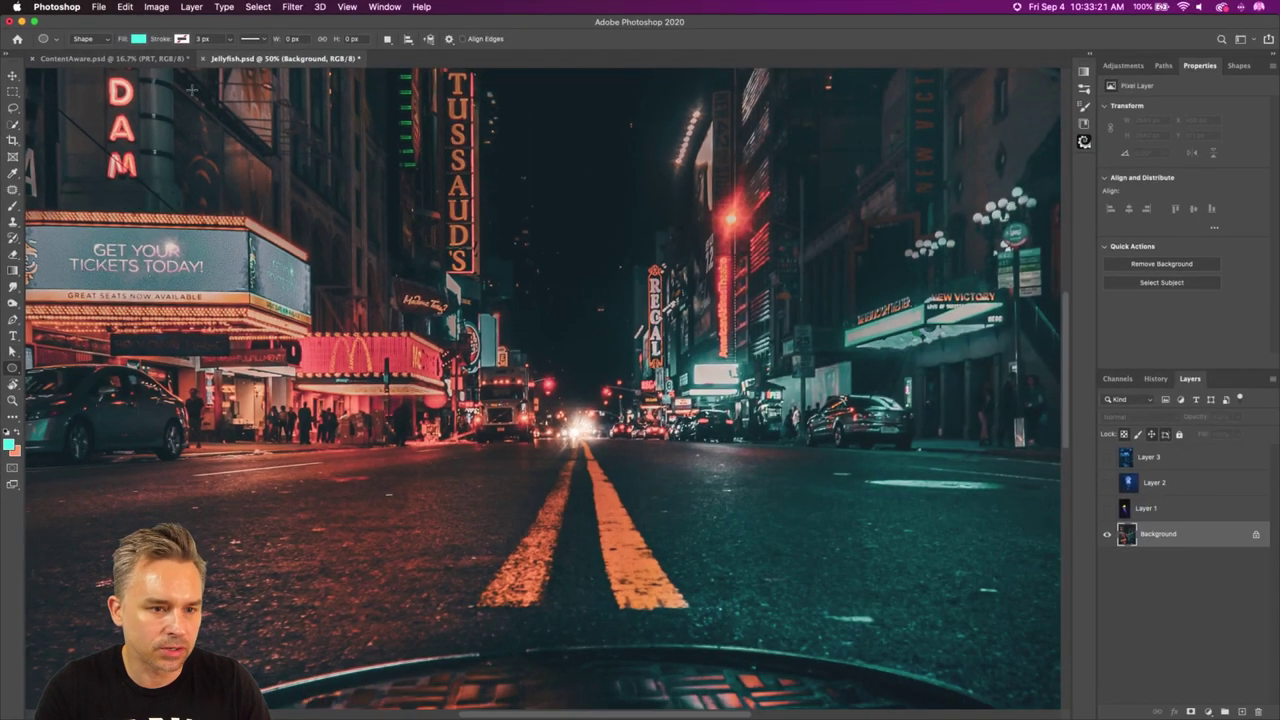
{"action": "left_click_drag", "start_coordinate": [449, 208], "coordinate": [701, 460]}
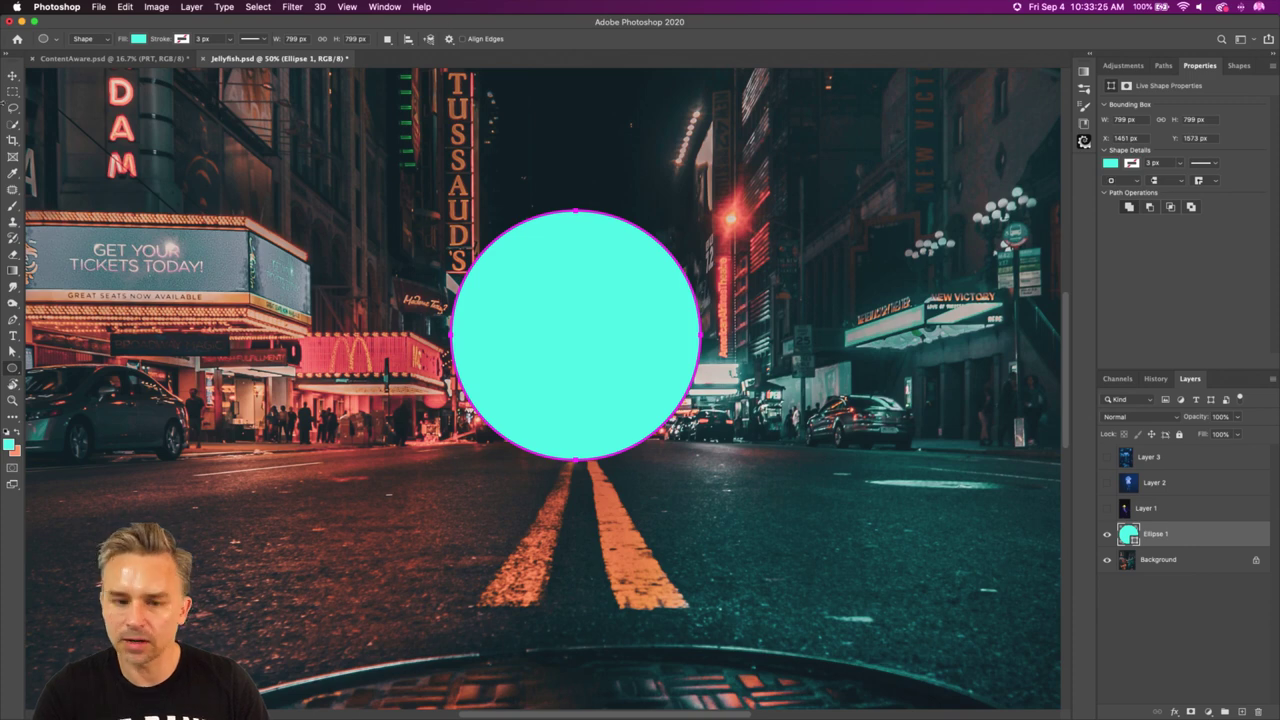
{"action": "left_click", "coordinate": [14, 74]}
{"action": "left_click_drag", "start_coordinate": [574, 343], "coordinate": [571, 316]}
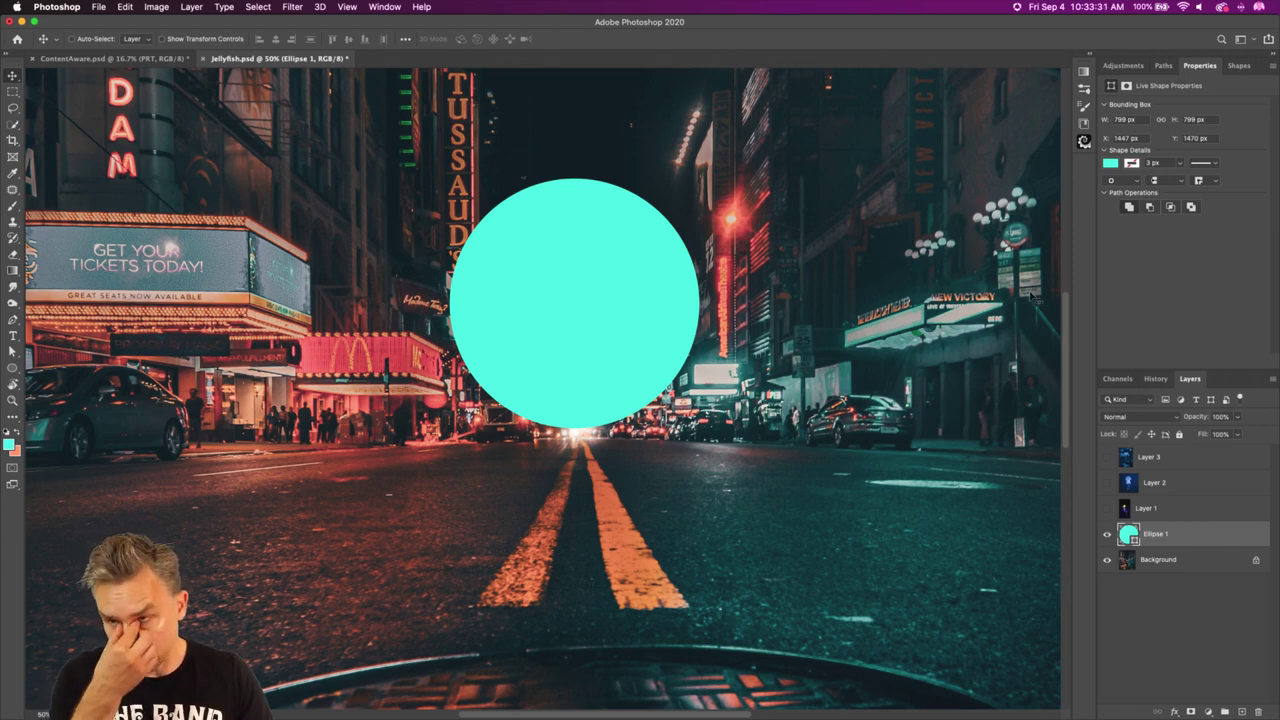
Add an Outer Glow to the circle layer, sampling its colour from the circle's turquoise fill.
{"action": "double_click", "coordinate": [1200, 537]}
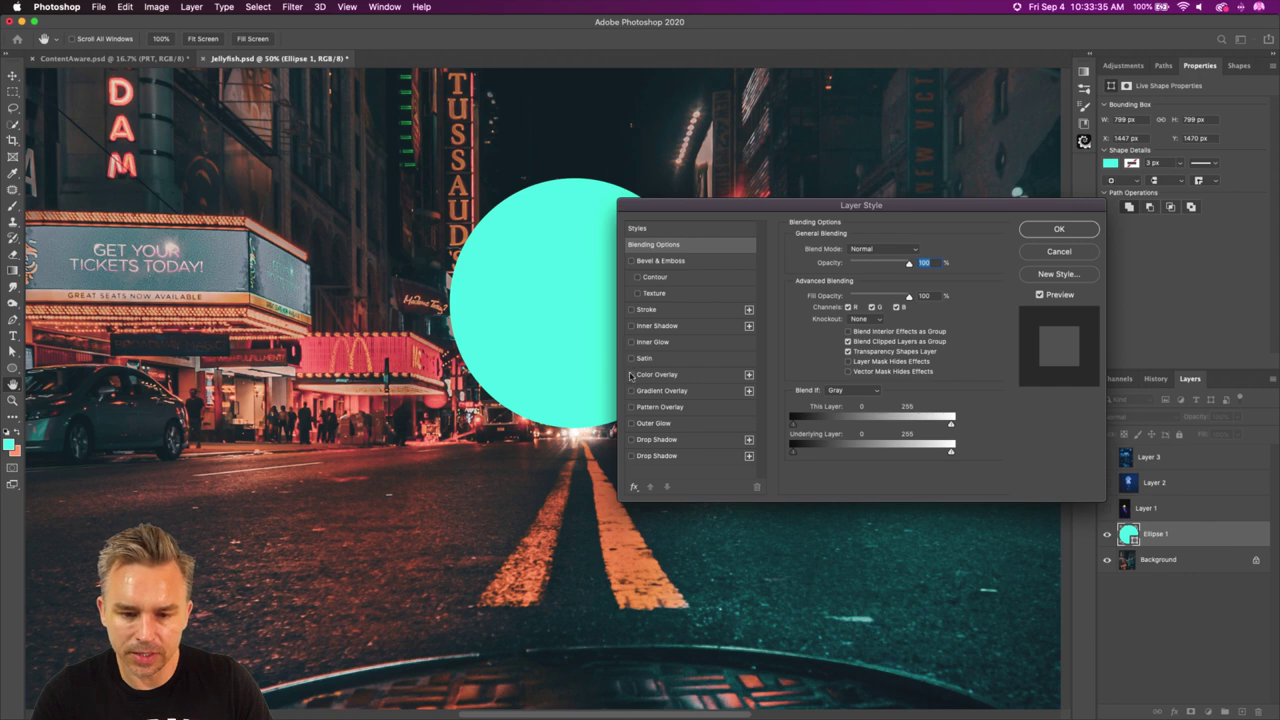
{"action": "left_click", "coordinate": [631, 424]}
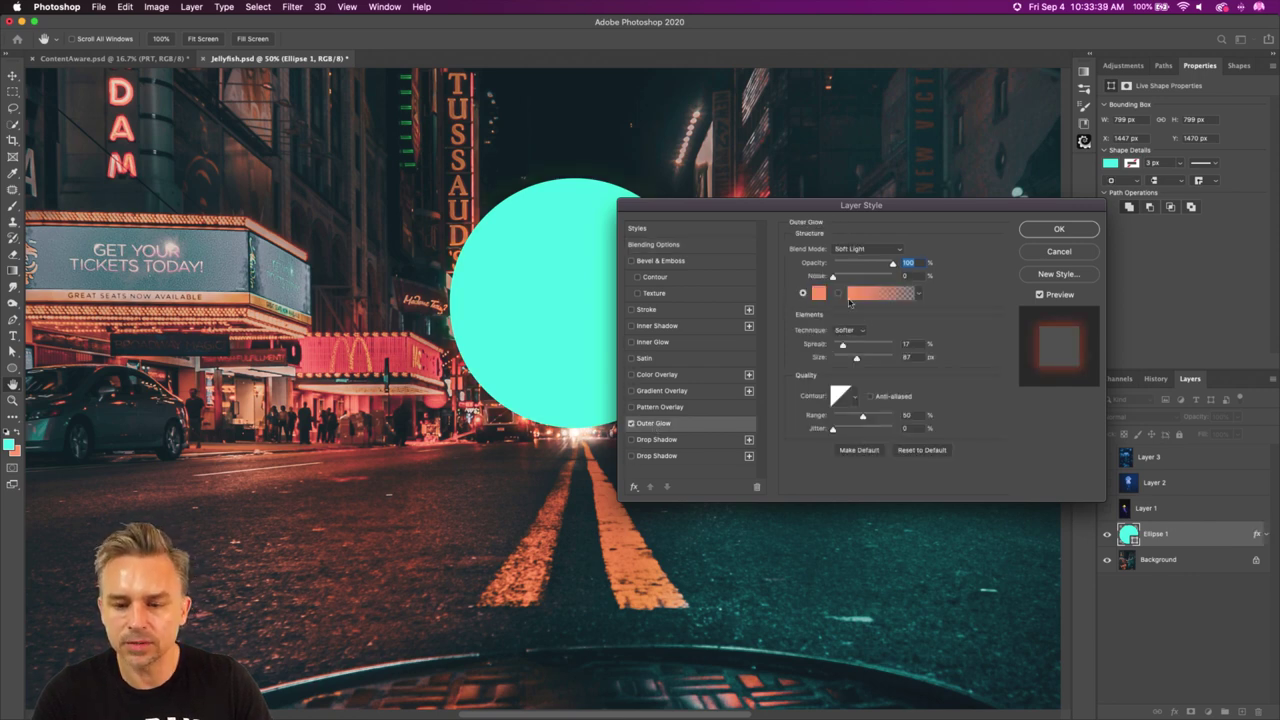
{"action": "left_click", "coordinate": [819, 293]}
{"action": "left_click", "coordinate": [539, 281]}
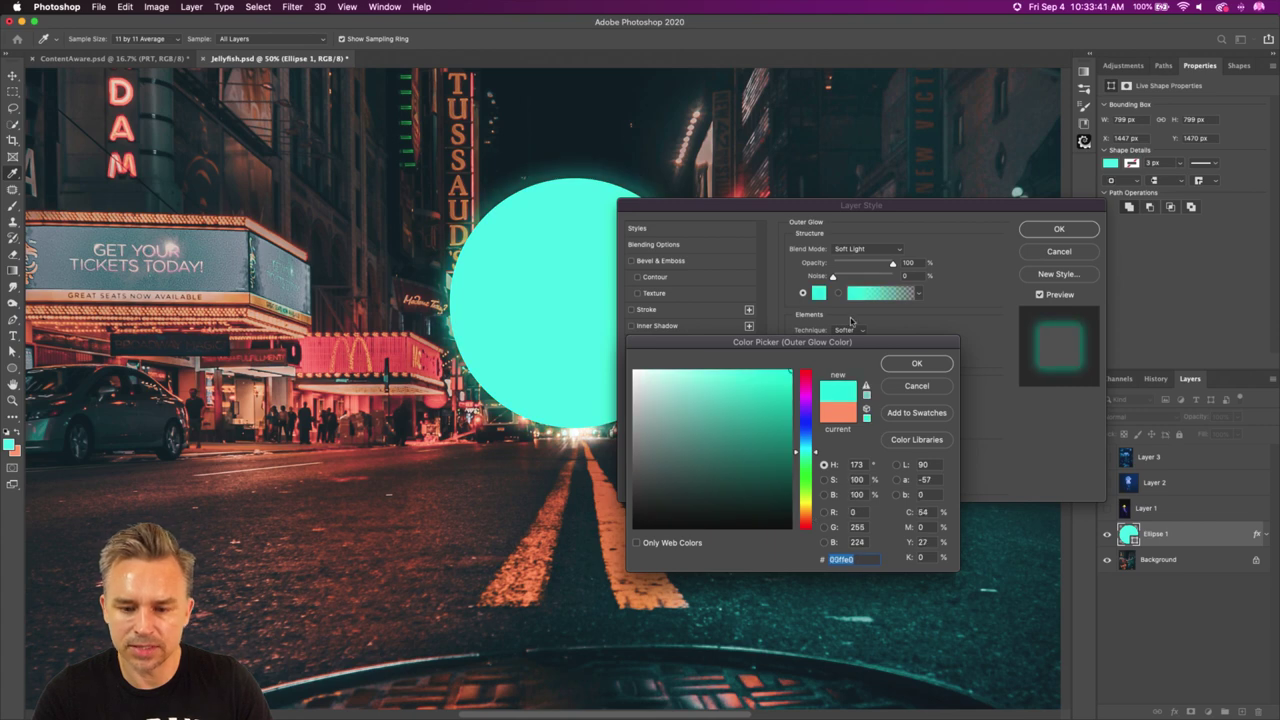
{"action": "left_click", "coordinate": [917, 363]}
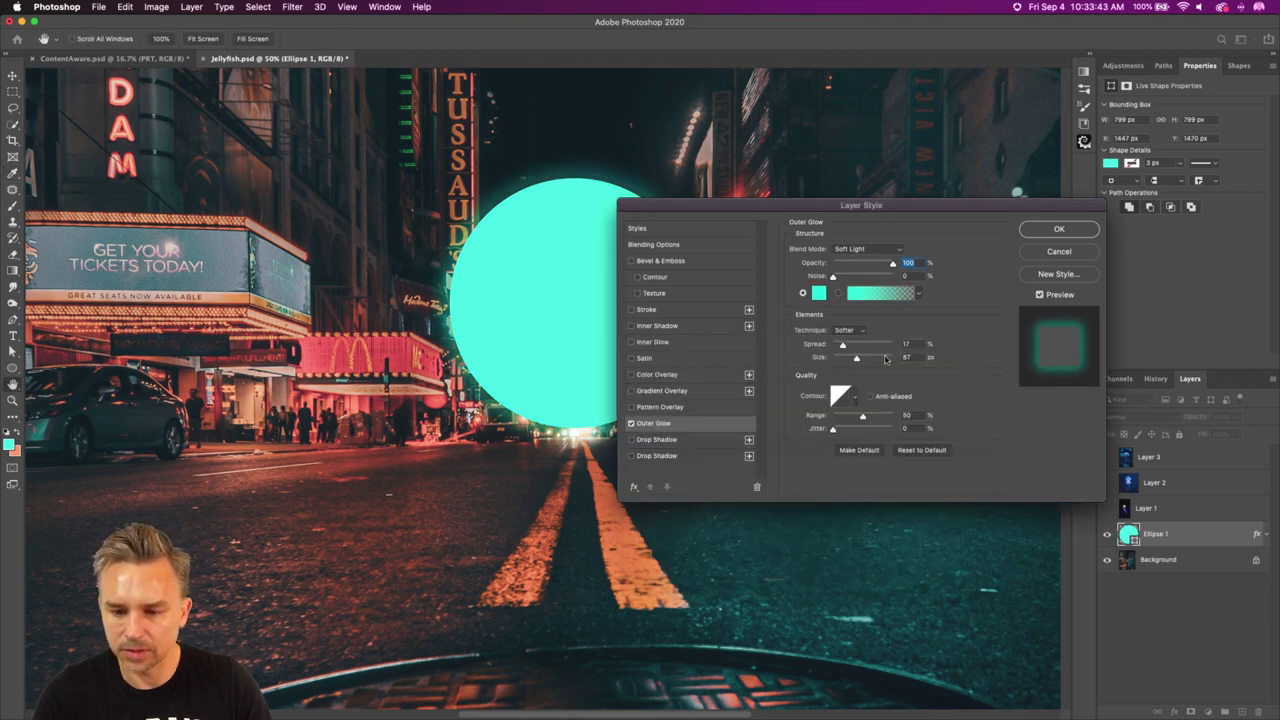
Set the outer glow's size to 250 px and its spread to 21%.
{"action": "left_click", "coordinate": [876, 345]}
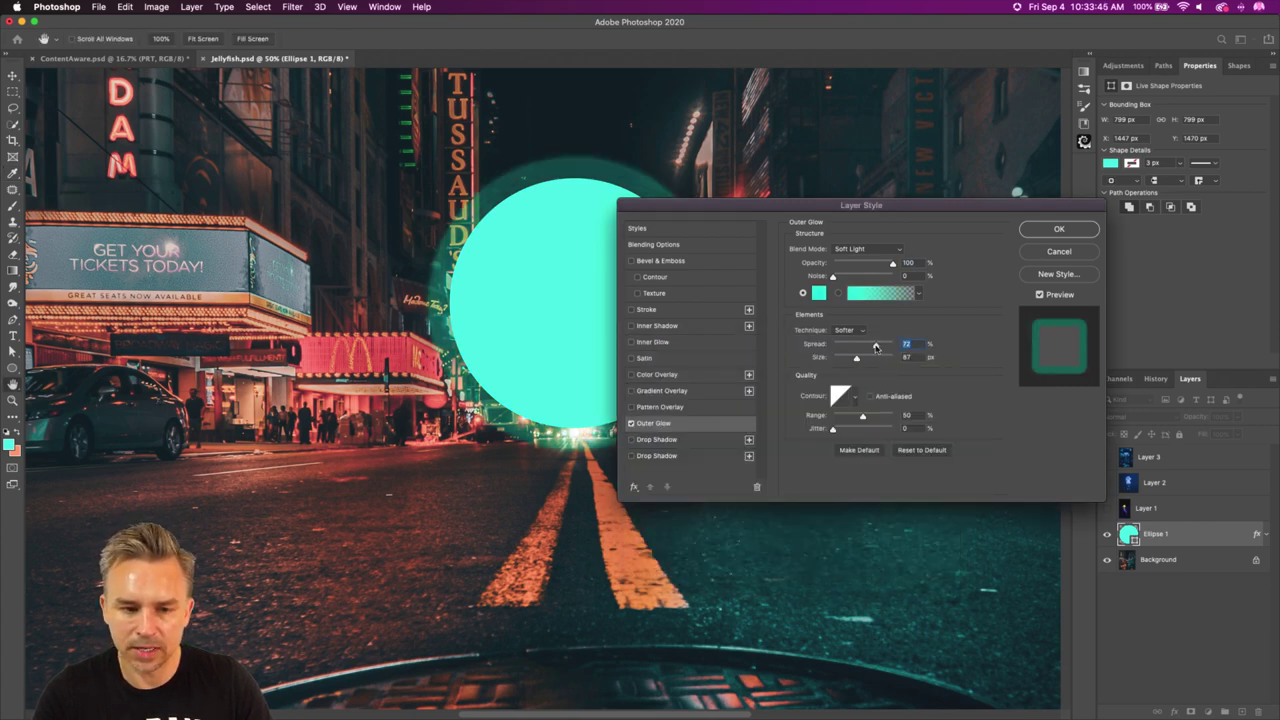
{"action": "key", "text": "Tab"}
{"action": "type", "text": "250"}
{"action": "left_click", "coordinate": [855, 346]}
{"action": "left_click_drag", "start_coordinate": [859, 346], "coordinate": [846, 347]}
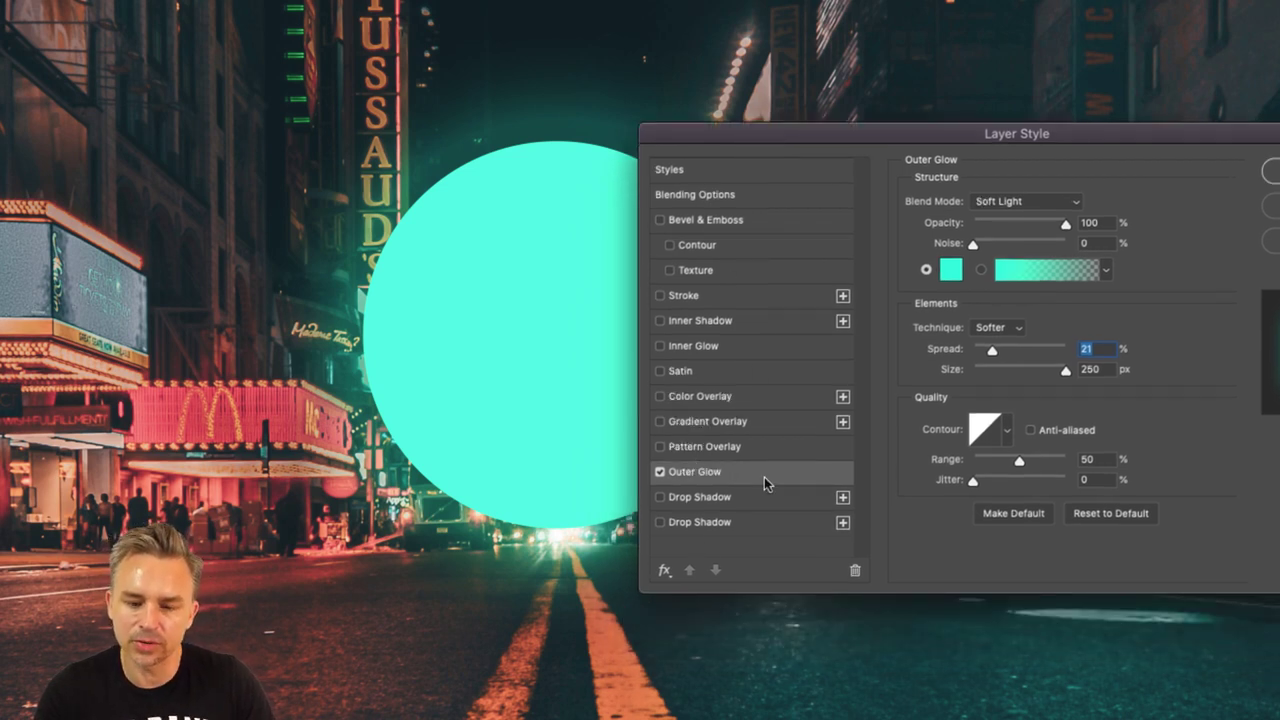
Add a white drop shadow to the circle with distance 0 px and size about 62 px, and apply the layer style.
{"action": "left_click", "coordinate": [660, 497]}
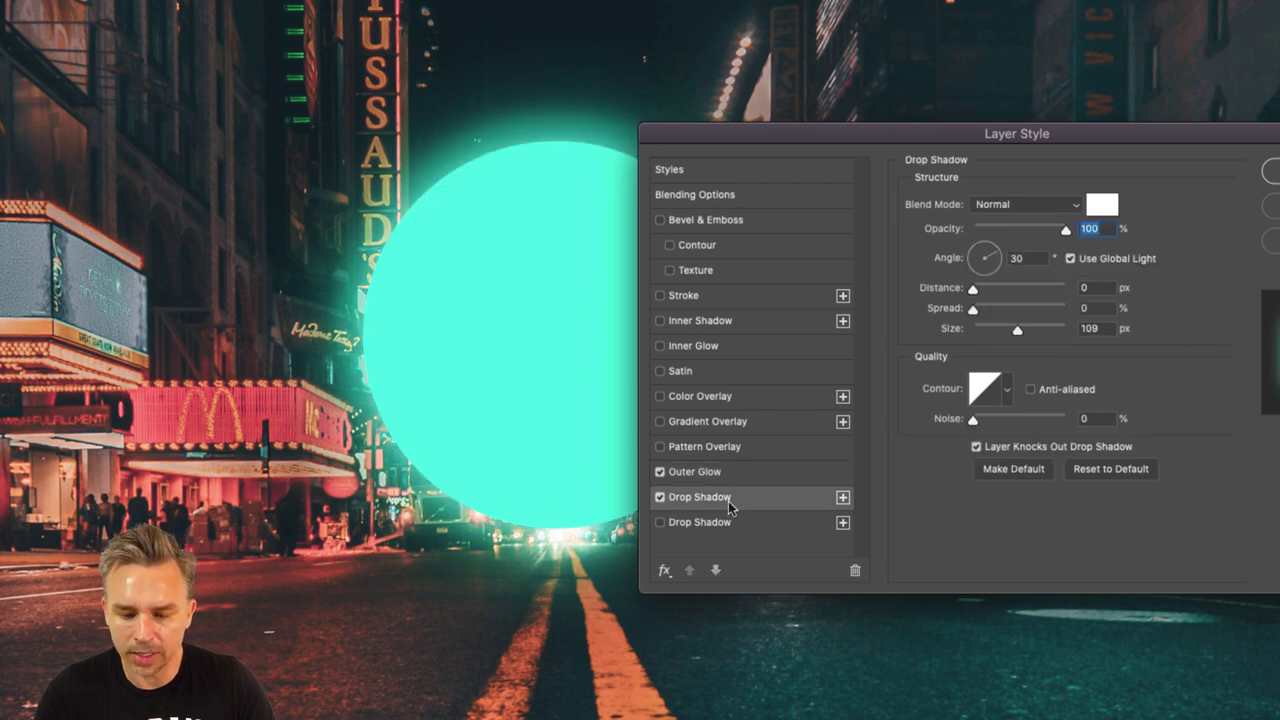
{"action": "left_click", "coordinate": [660, 497]}
{"action": "left_click_drag", "start_coordinate": [972, 289], "coordinate": [842, 298]}
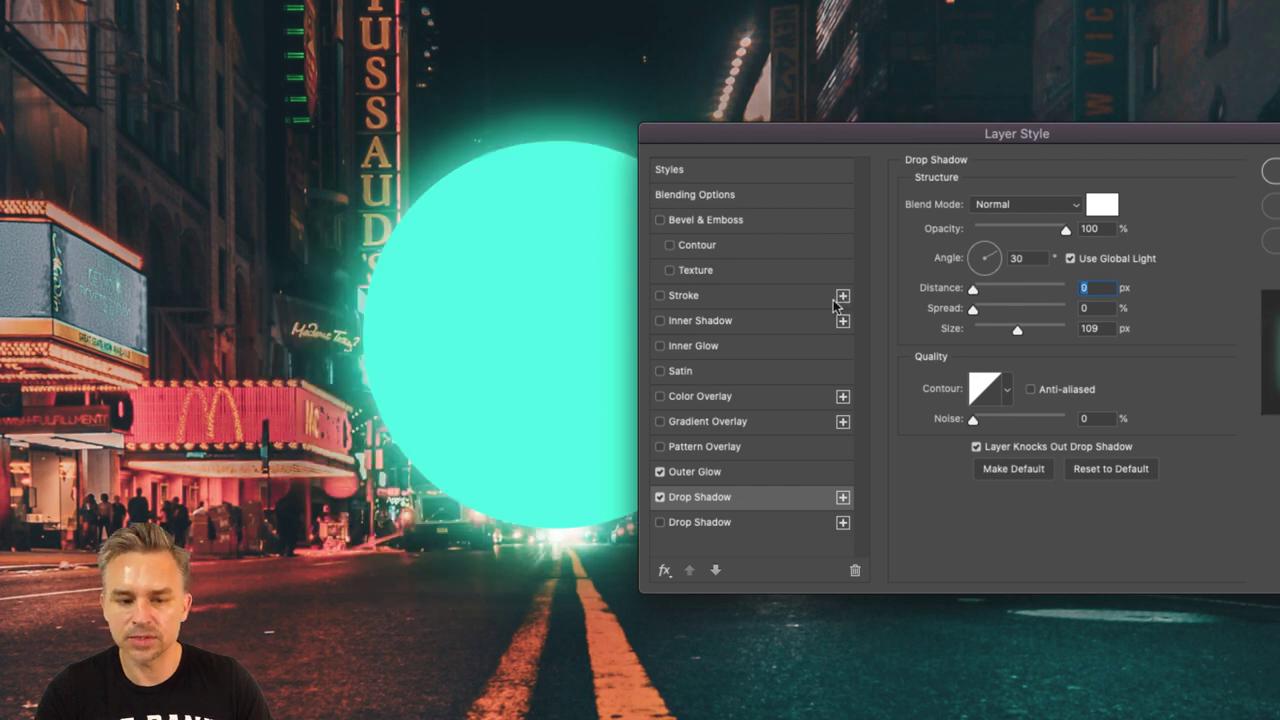
{"action": "mouse_move", "coordinate": [1011, 333]}
{"action": "left_mouse_down"}
{"action": "mouse_move", "coordinate": [991, 333]}
{"action": "mouse_move", "coordinate": [1003, 333]}
{"action": "left_mouse_up"}
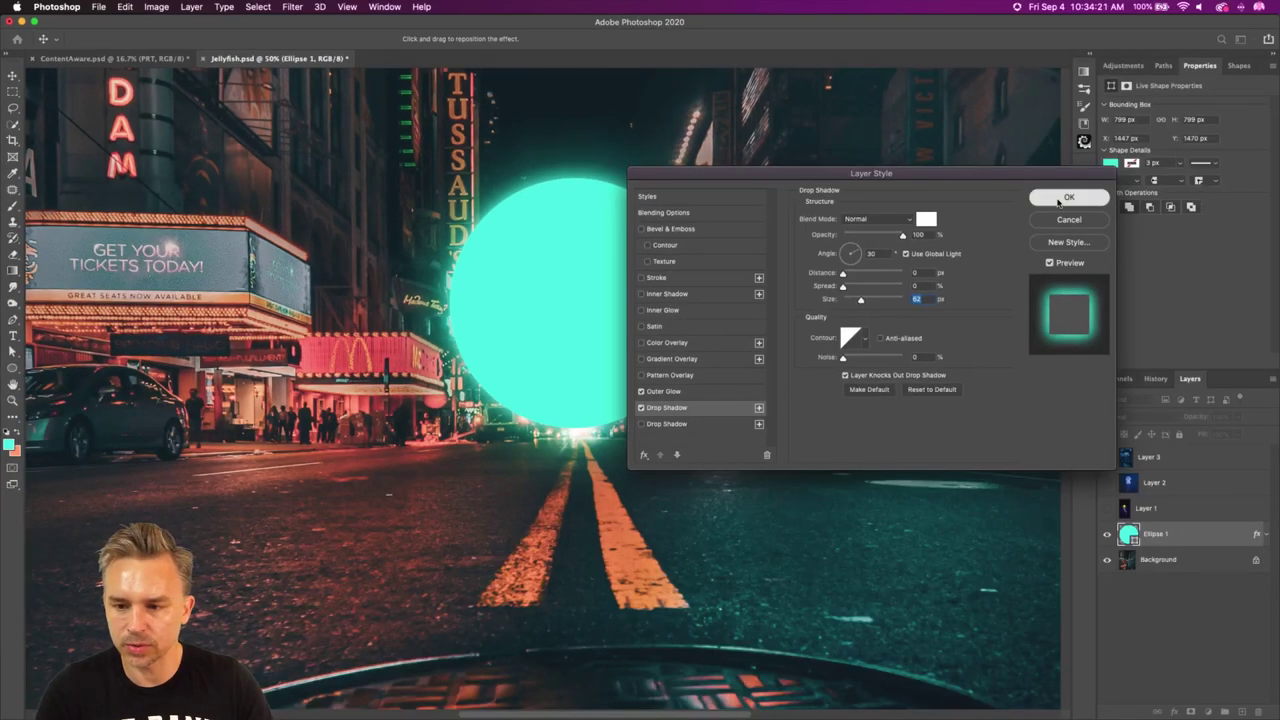
{"action": "left_click", "coordinate": [1066, 198]}
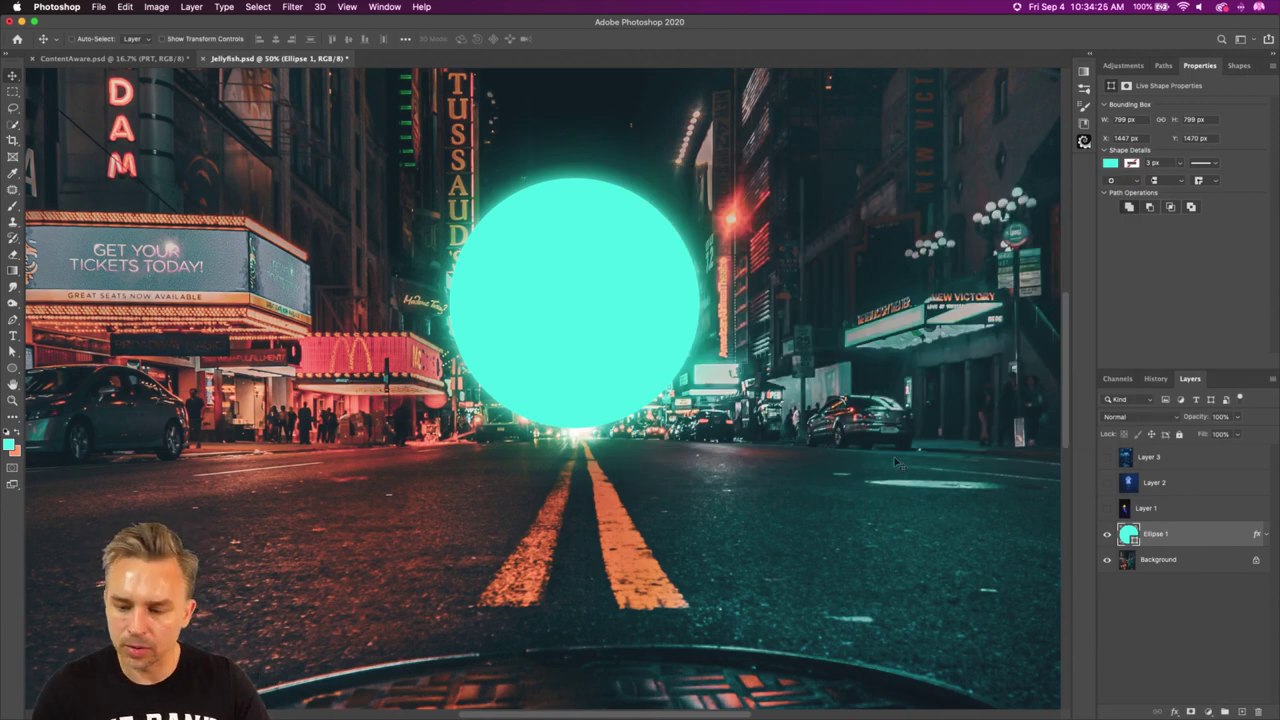
Reopen the circle's Outer Glow settings, try the Normal blend mode and switch it to Overlay.
{"action": "double_click", "coordinate": [1255, 537]}
{"action": "left_click", "coordinate": [677, 394]}
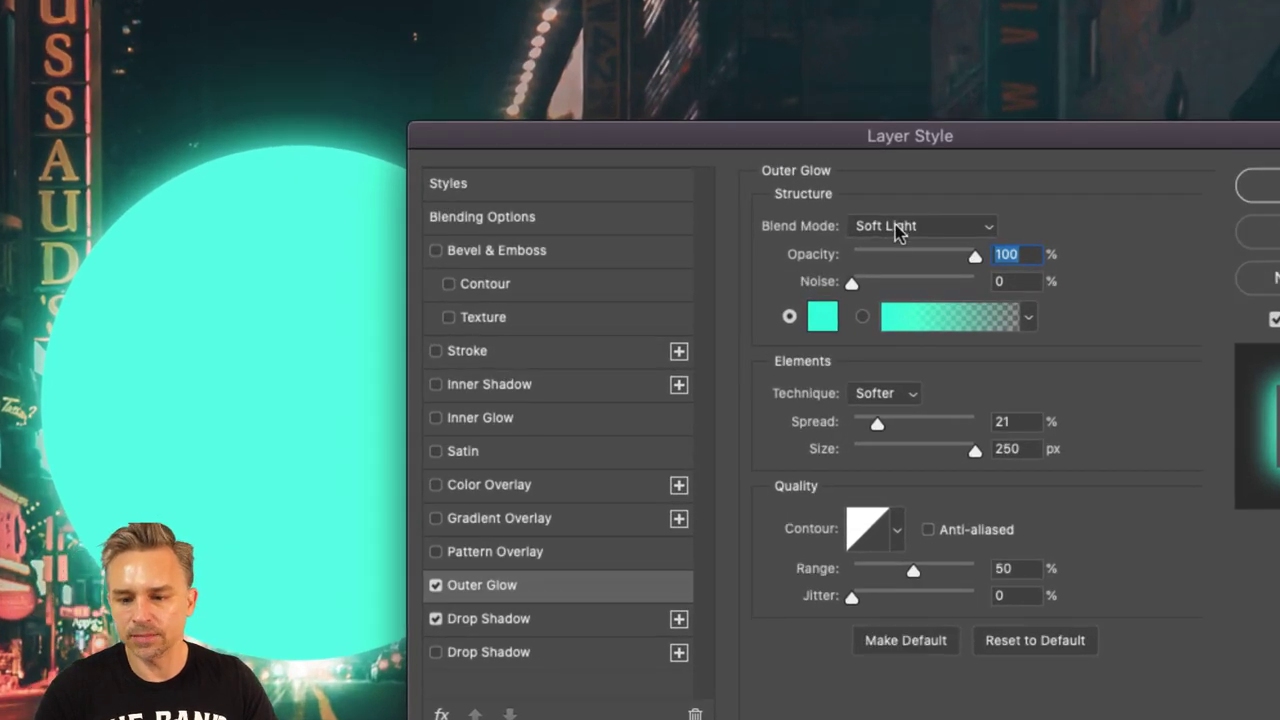
{"action": "left_click", "coordinate": [897, 228]}
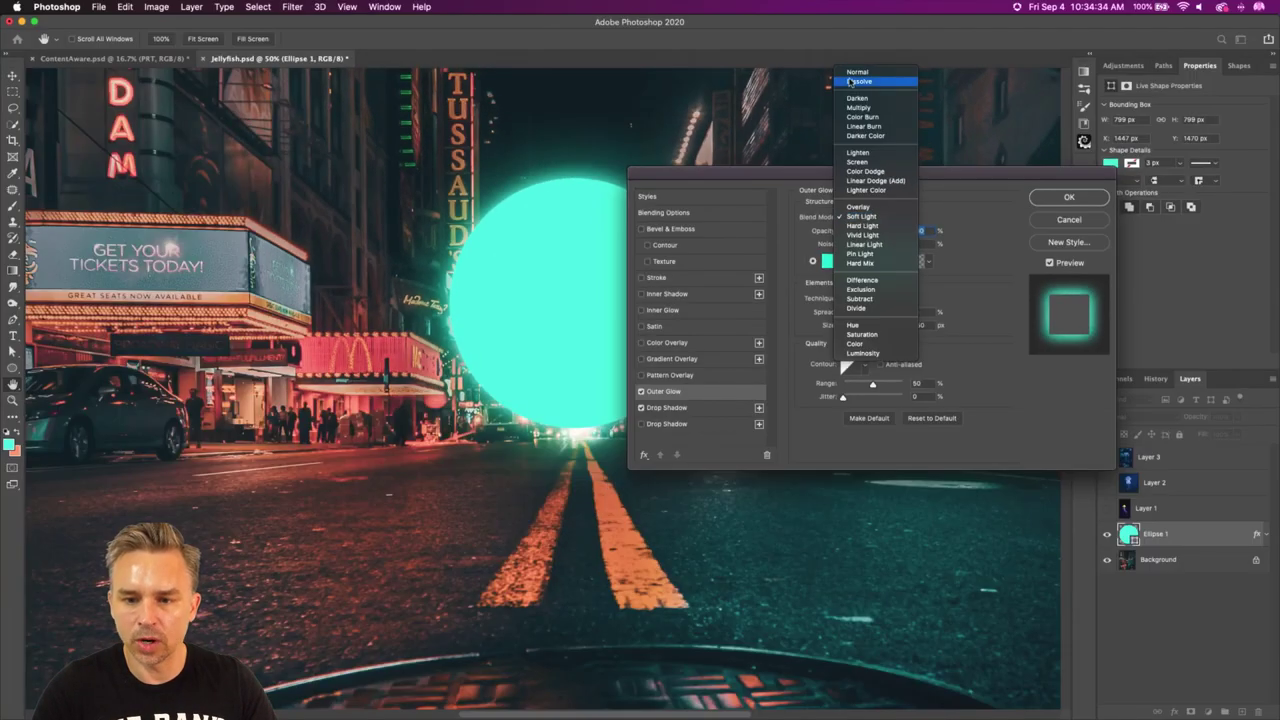
{"action": "left_click", "coordinate": [857, 72]}
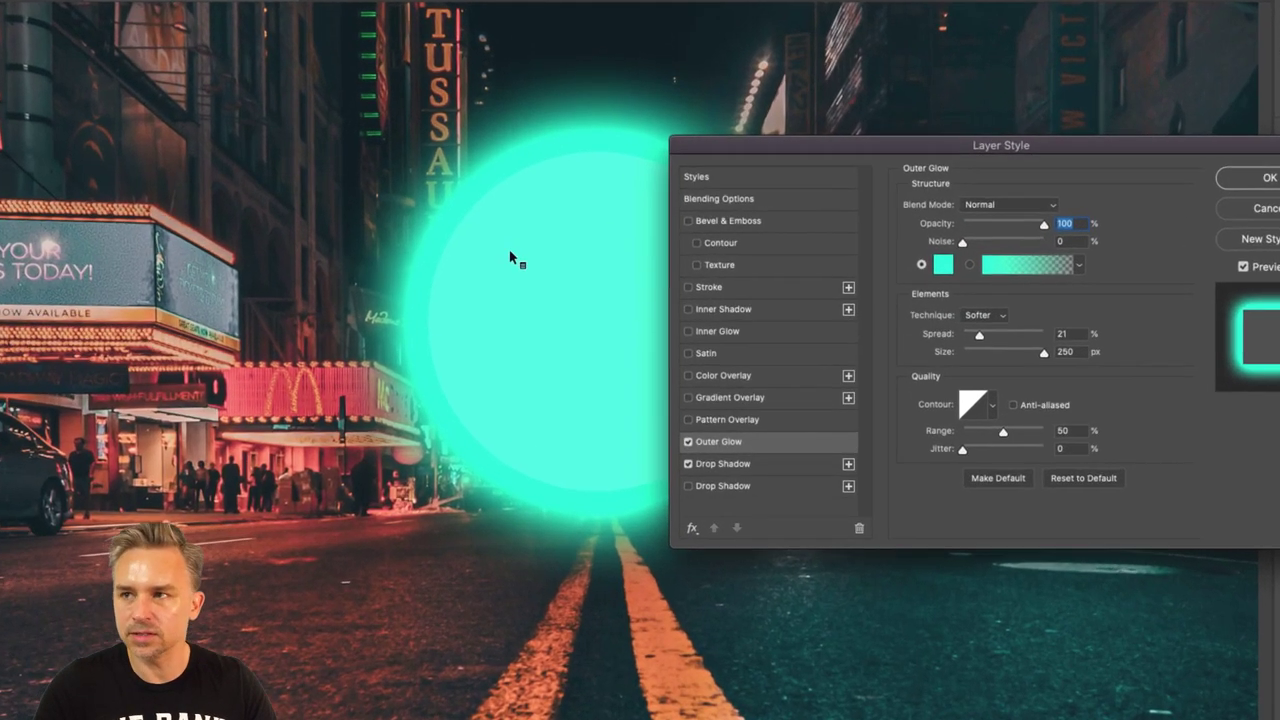
{"action": "left_click", "coordinate": [985, 210]}
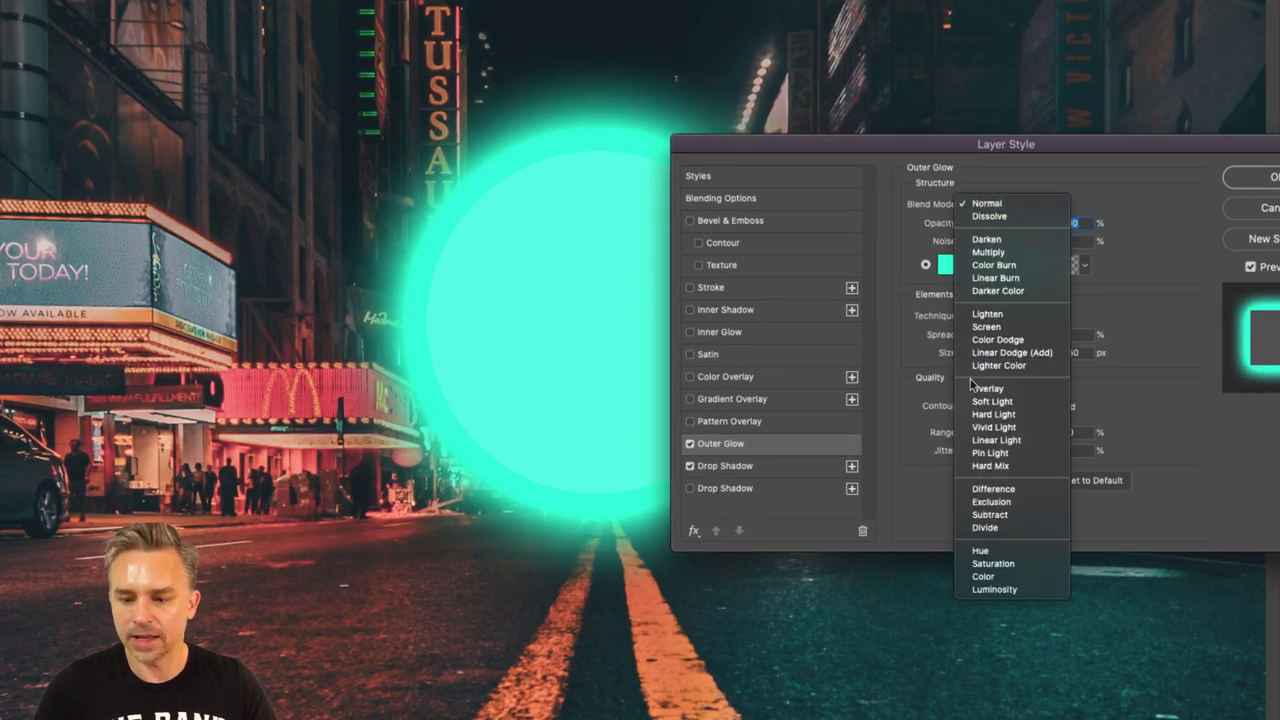
{"action": "left_click", "coordinate": [975, 388]}
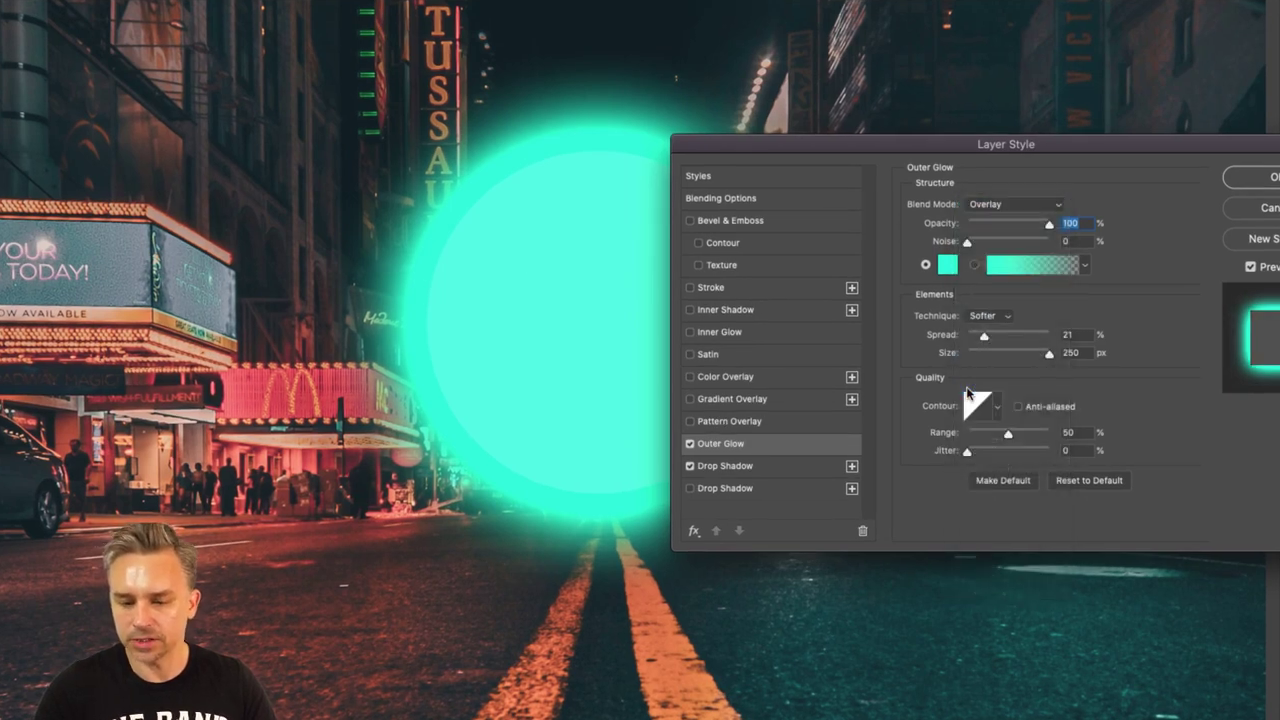
Try the Soft Light and Hard Light blend modes on the outer glow for comparison.
{"action": "left_click", "coordinate": [987, 204]}
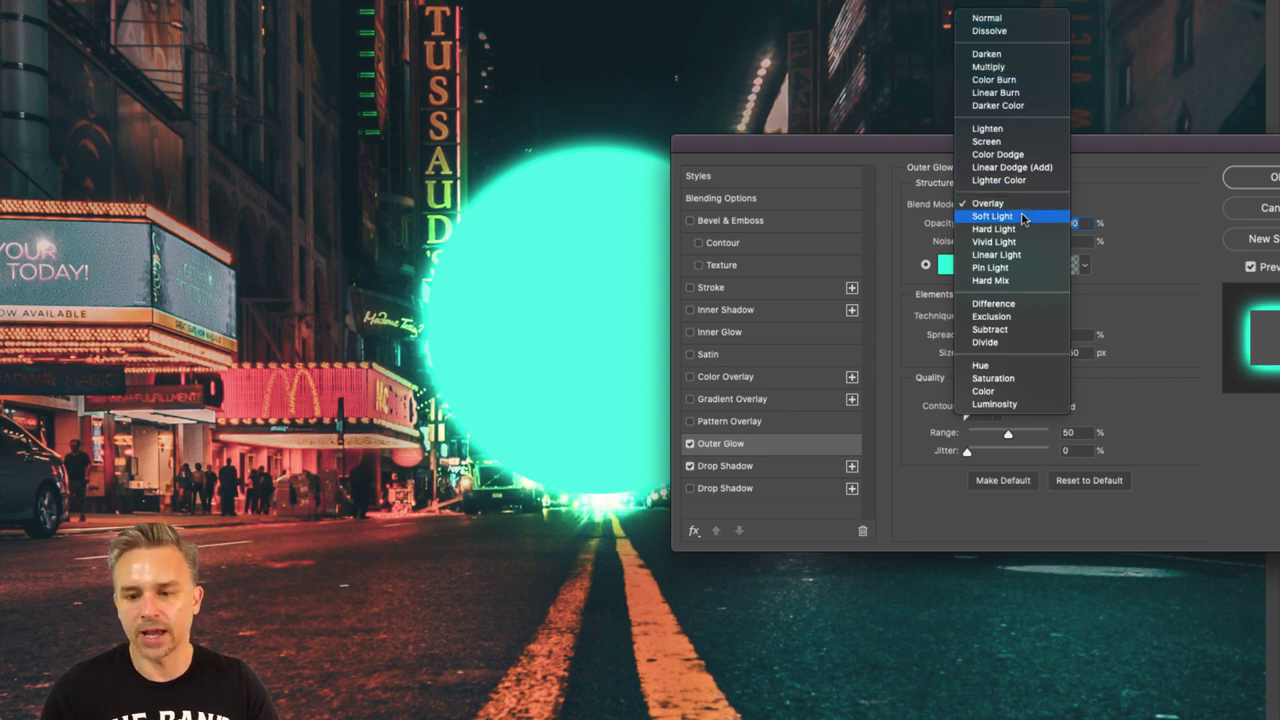
{"action": "left_click", "coordinate": [1021, 212]}
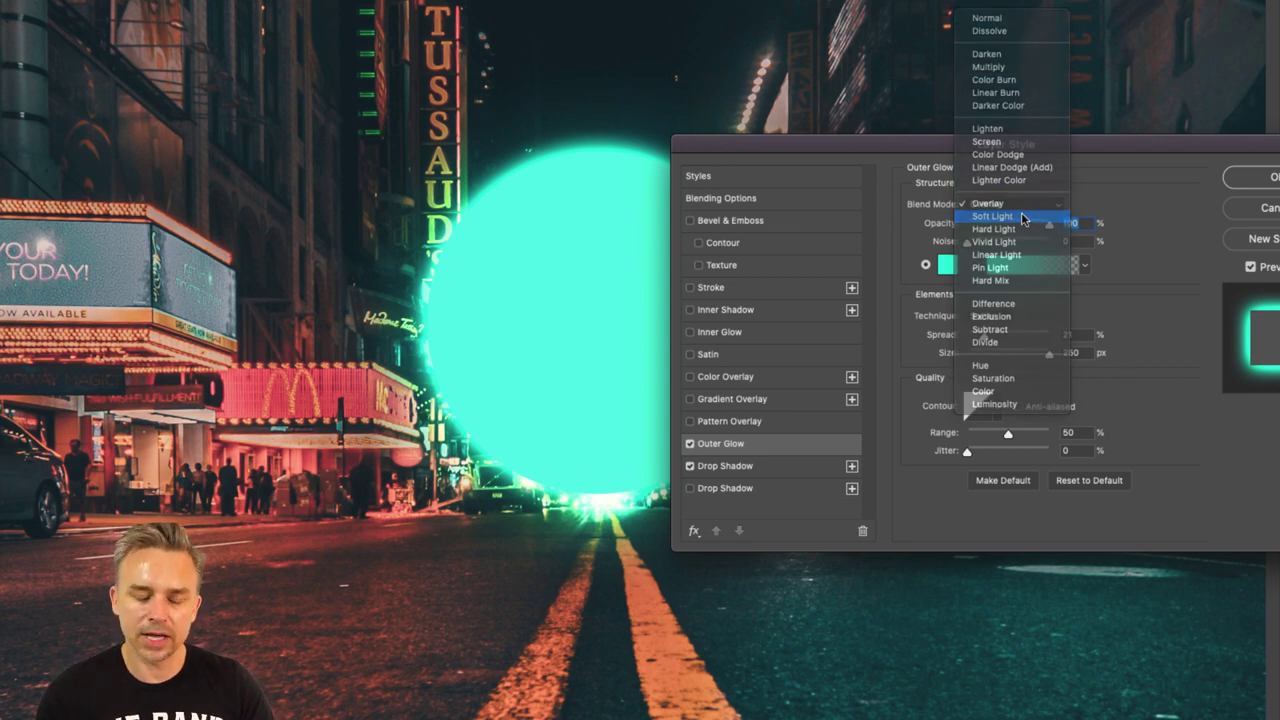
{"action": "left_click", "coordinate": [1017, 206]}
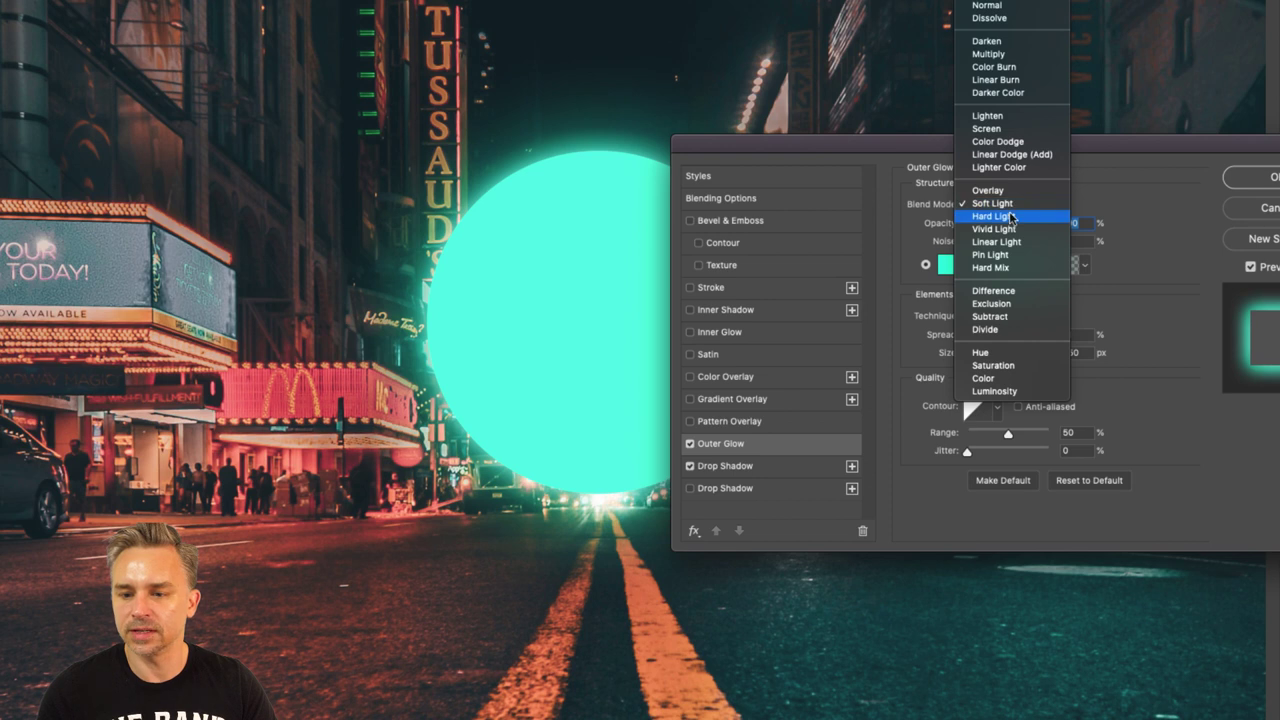
{"action": "left_click", "coordinate": [1014, 214]}
Return the outer glow's blend mode to Overlay, apply it, and shift the circle slightly up and to the right.
{"action": "left_click", "coordinate": [1012, 205]}
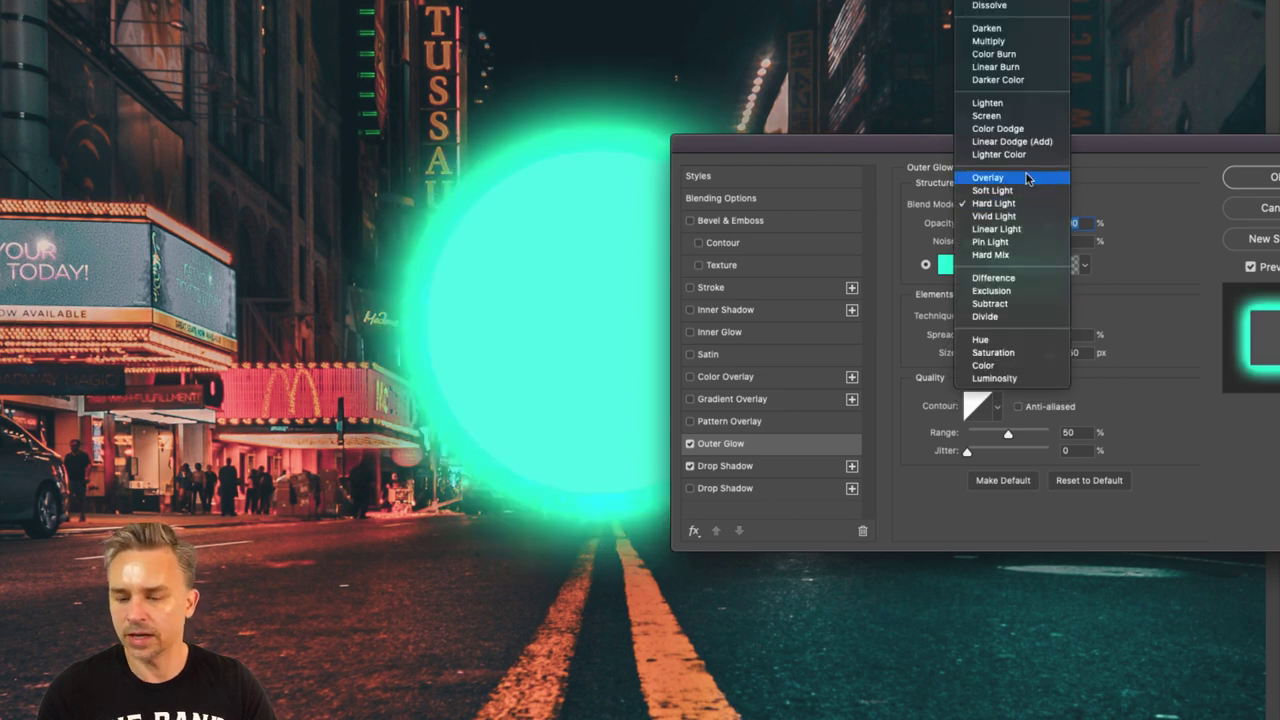
{"action": "left_click", "coordinate": [1028, 178]}
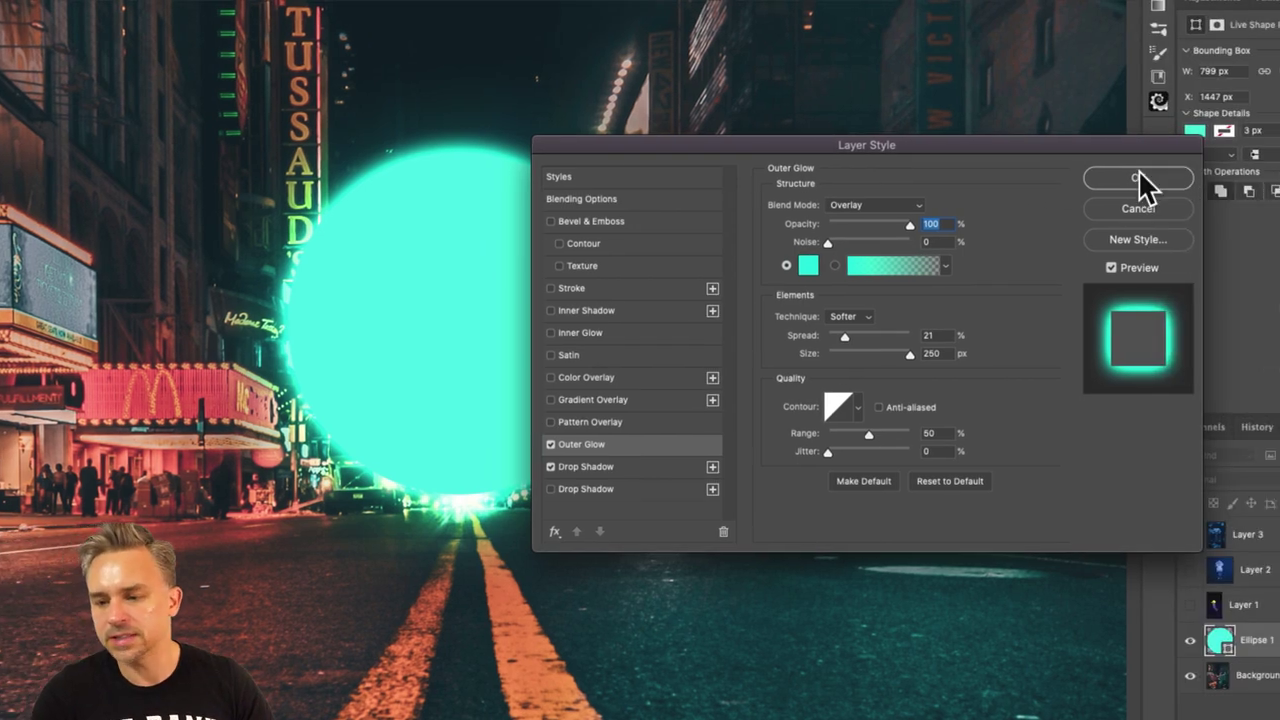
{"action": "left_click", "coordinate": [1272, 180]}
{"action": "mouse_move", "coordinate": [403, 354]}
{"action": "left_mouse_down"}
{"action": "mouse_move", "coordinate": [258, 372]}
{"action": "mouse_move", "coordinate": [503, 367]}
{"action": "mouse_move", "coordinate": [366, 300]}
{"action": "mouse_move", "coordinate": [402, 281]}
{"action": "mouse_move", "coordinate": [396, 338]}
{"action": "left_mouse_up"}
{"action": "mouse_move", "coordinate": [462, 314]}
{"action": "left_mouse_down"}
{"action": "mouse_move", "coordinate": [451, 303]}
{"action": "mouse_move", "coordinate": [467, 317]}
{"action": "left_mouse_up"}
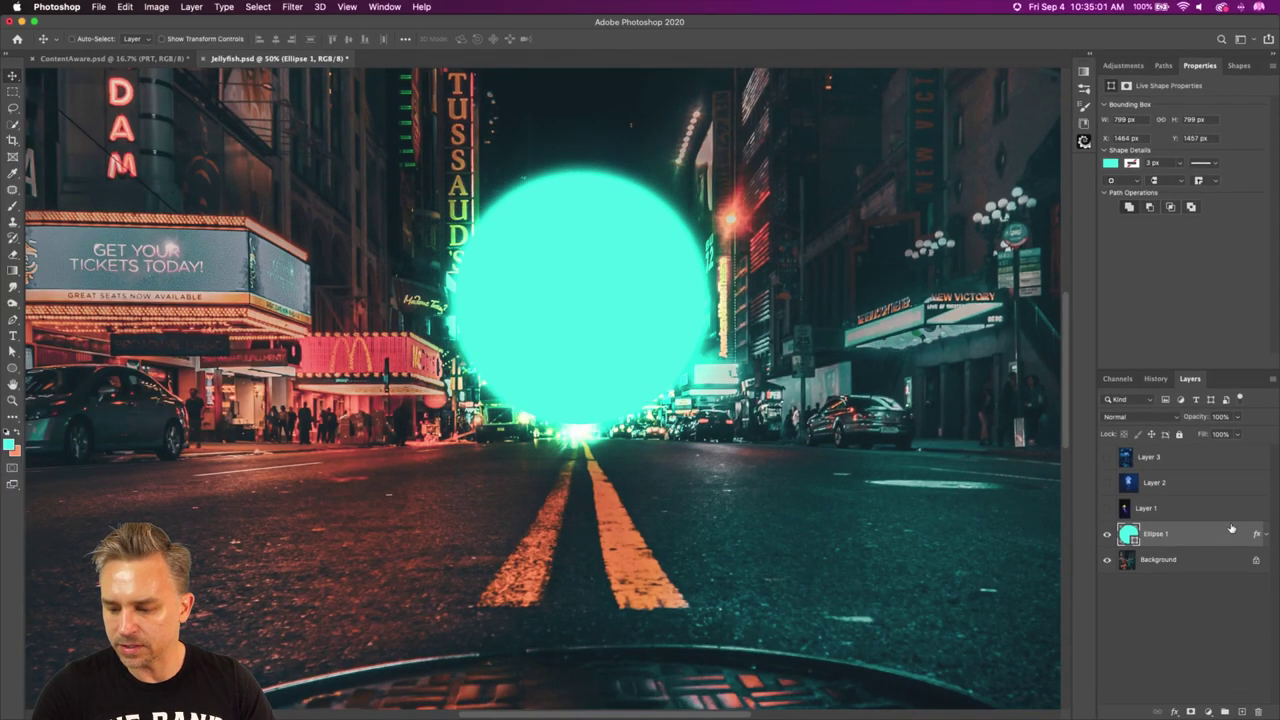
Add an empty layer directly above the Background layer and expand the circle layer's effects list.
{"action": "left_click", "coordinate": [1187, 563]}
{"action": "key", "text": "super+alt+shift+n"}
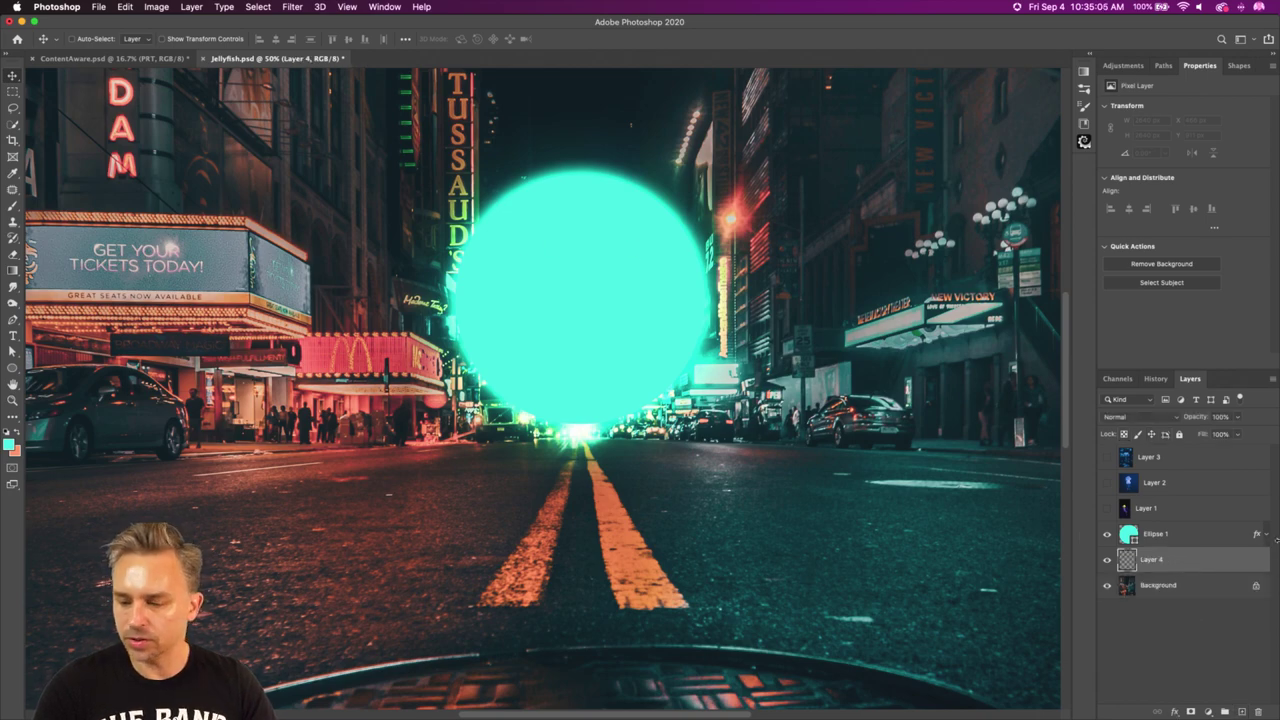
{"action": "left_click", "coordinate": [1265, 536]}
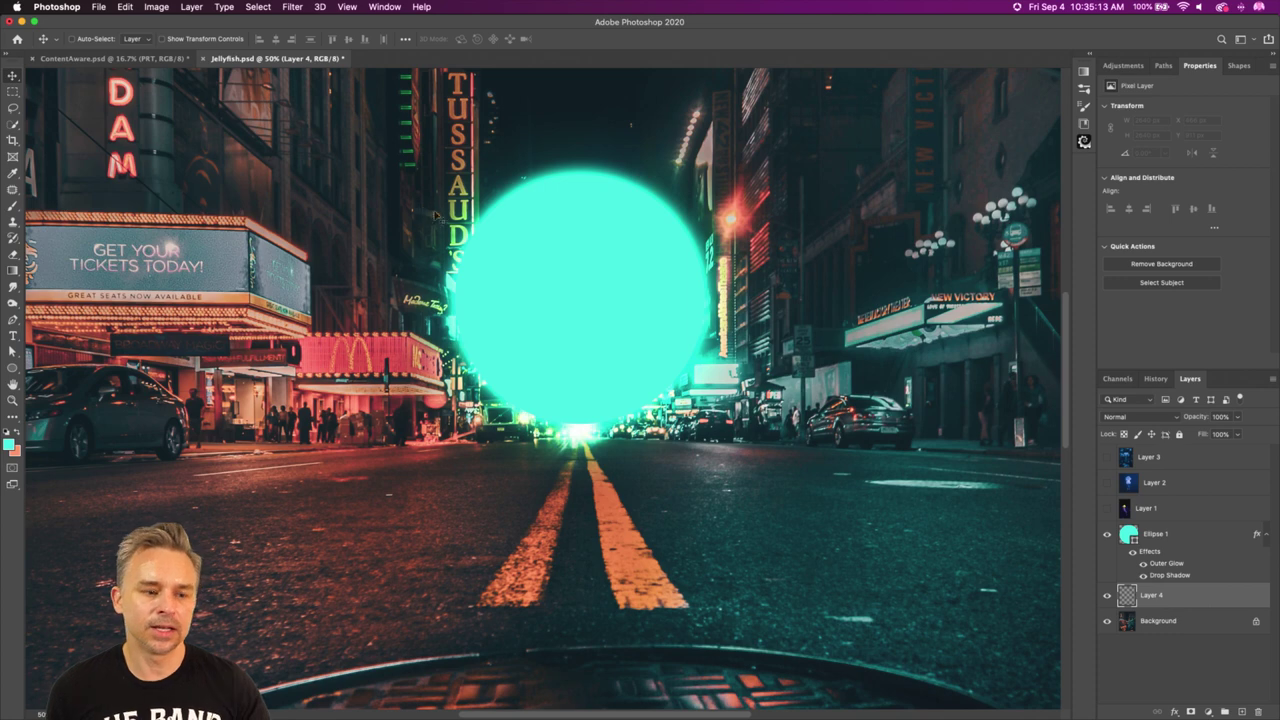
Paint a soft turquoise glow around the circle on Layer 4 with an 800 px brush at 0% hardness.
{"action": "key", "text": "b"}
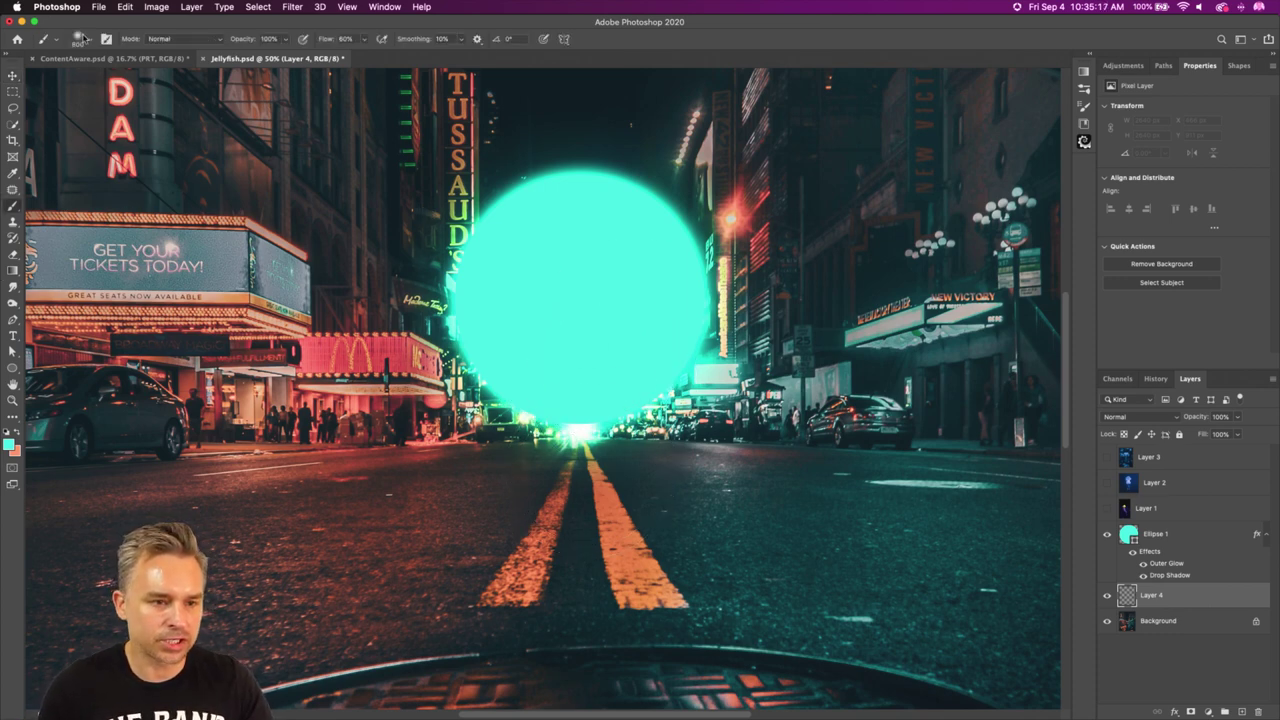
{"action": "left_click", "coordinate": [90, 42]}
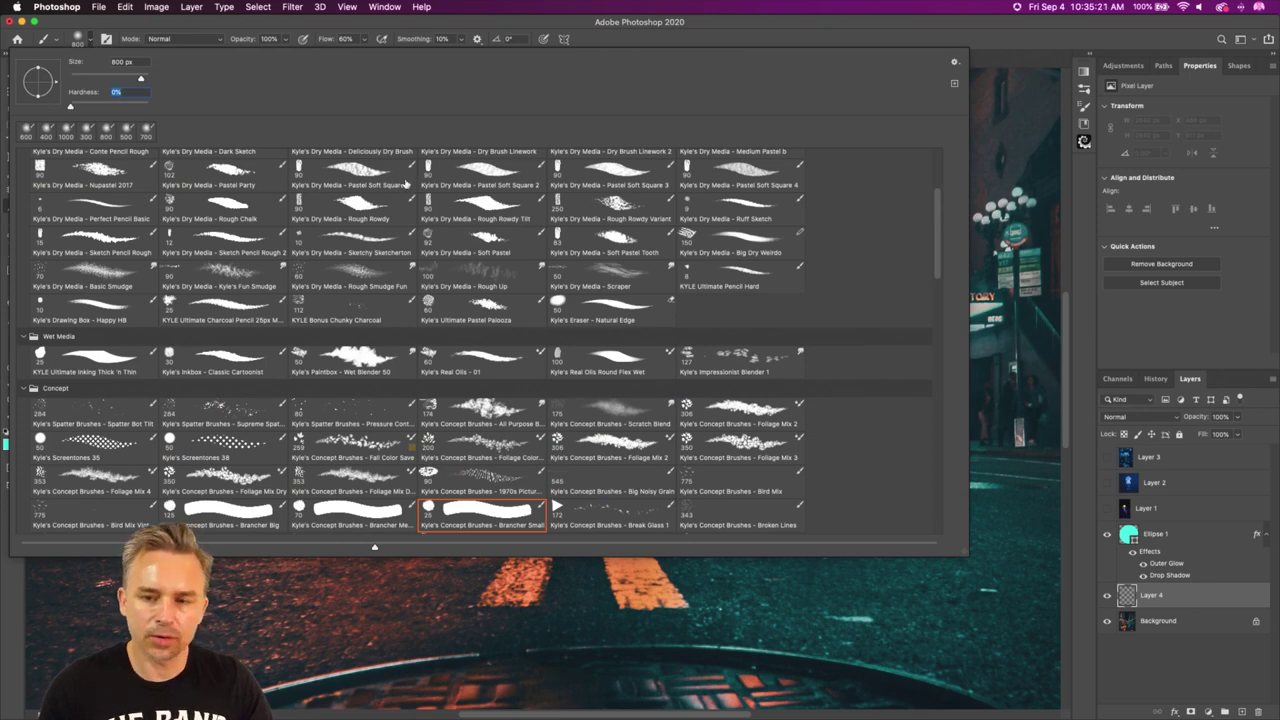
{"action": "key", "text": "Return"}
{"action": "mouse_move", "coordinate": [514, 251]}
{"action": "left_mouse_down"}
{"action": "mouse_move", "coordinate": [620, 257]}
{"action": "mouse_move", "coordinate": [571, 334]}
{"action": "left_mouse_up"}
{"action": "mouse_move", "coordinate": [680, 333]}
{"action": "left_mouse_down"}
{"action": "mouse_move", "coordinate": [525, 405]}
{"action": "mouse_move", "coordinate": [480, 333]}
{"action": "mouse_move", "coordinate": [480, 305]}
{"action": "mouse_move", "coordinate": [529, 424]}
{"action": "left_mouse_up"}
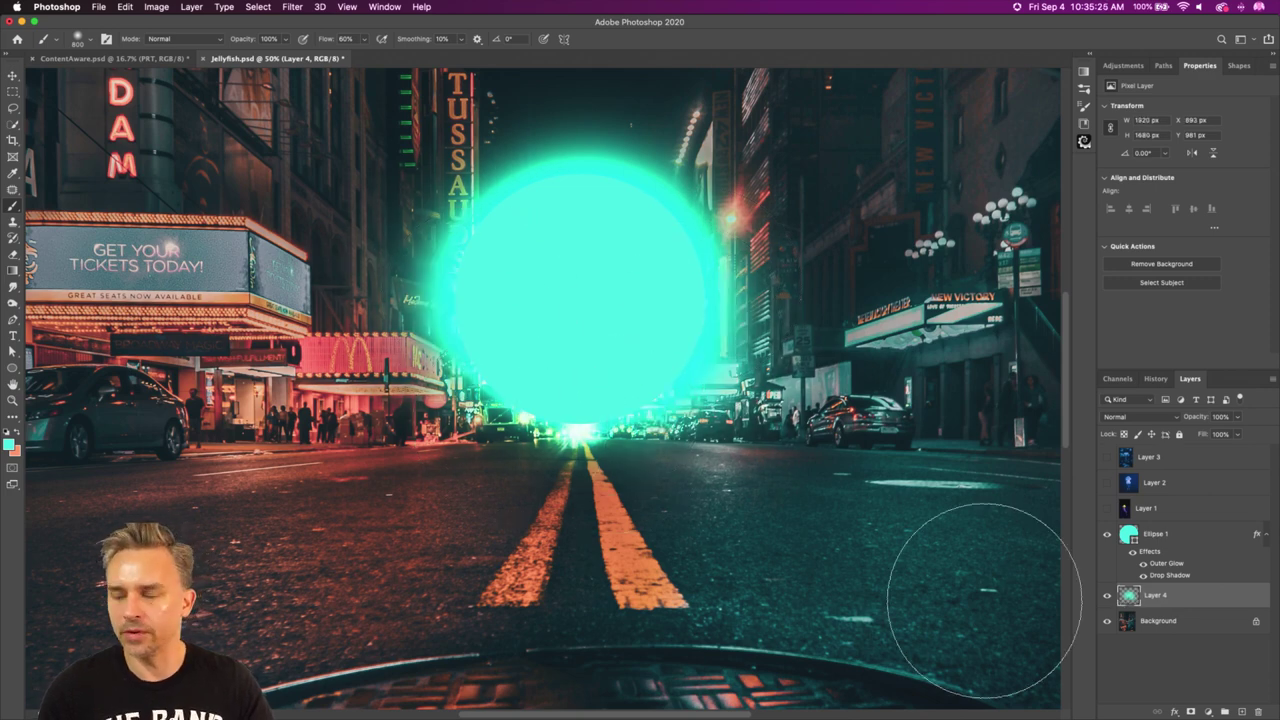
{"action": "left_click_drag", "start_coordinate": [543, 337], "coordinate": [560, 430]}
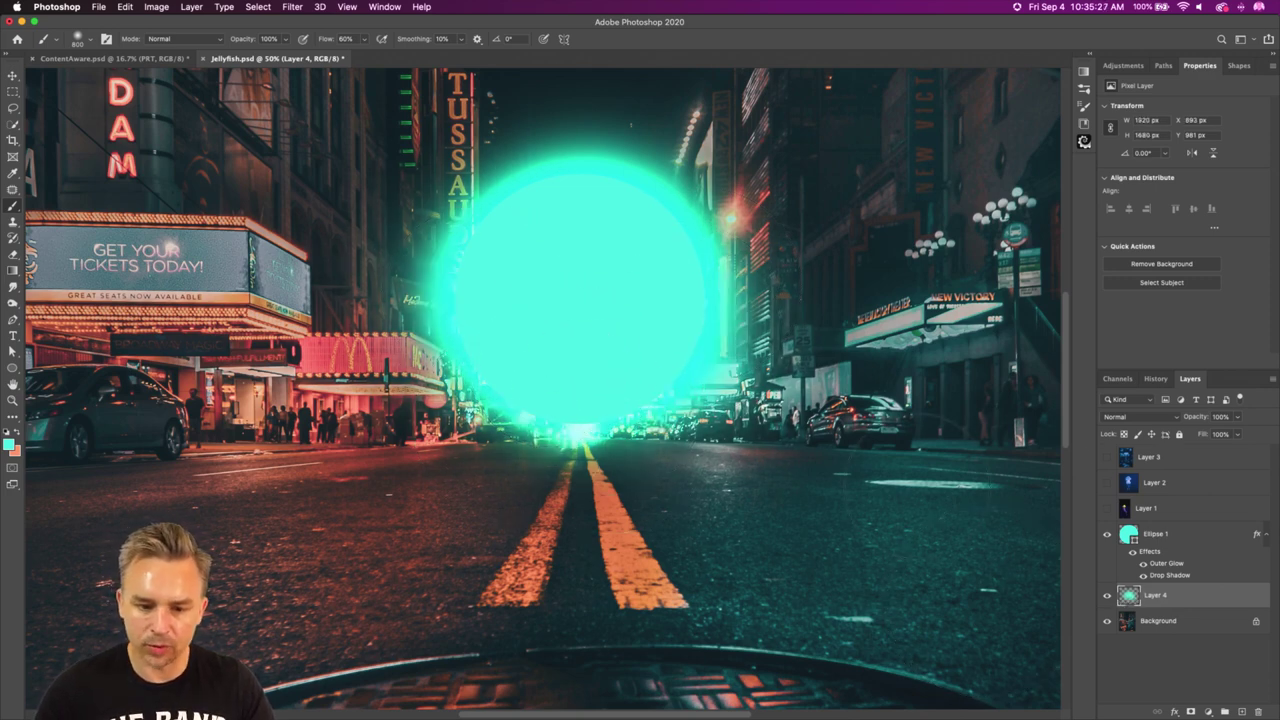
Set Layer 4's blend mode to Overlay and collapse the circle layer's effects list.
{"action": "left_click", "coordinate": [1134, 418]}
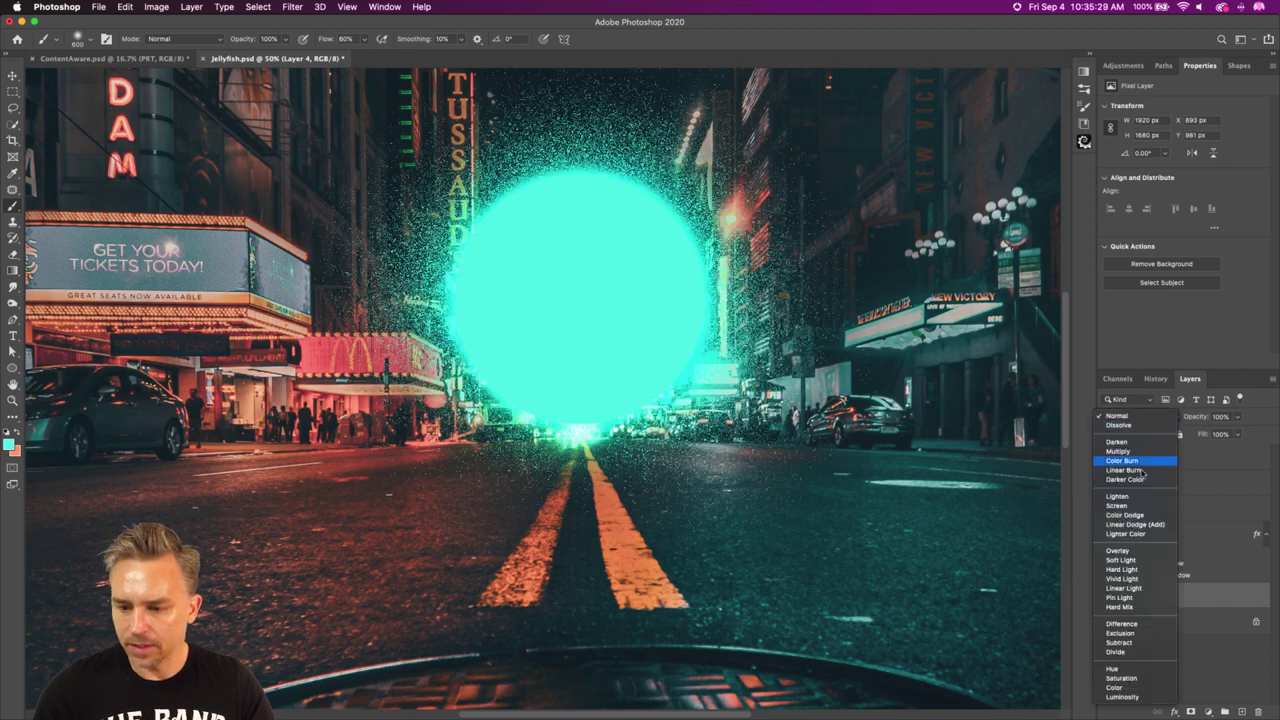
{"action": "left_click", "coordinate": [1133, 552]}
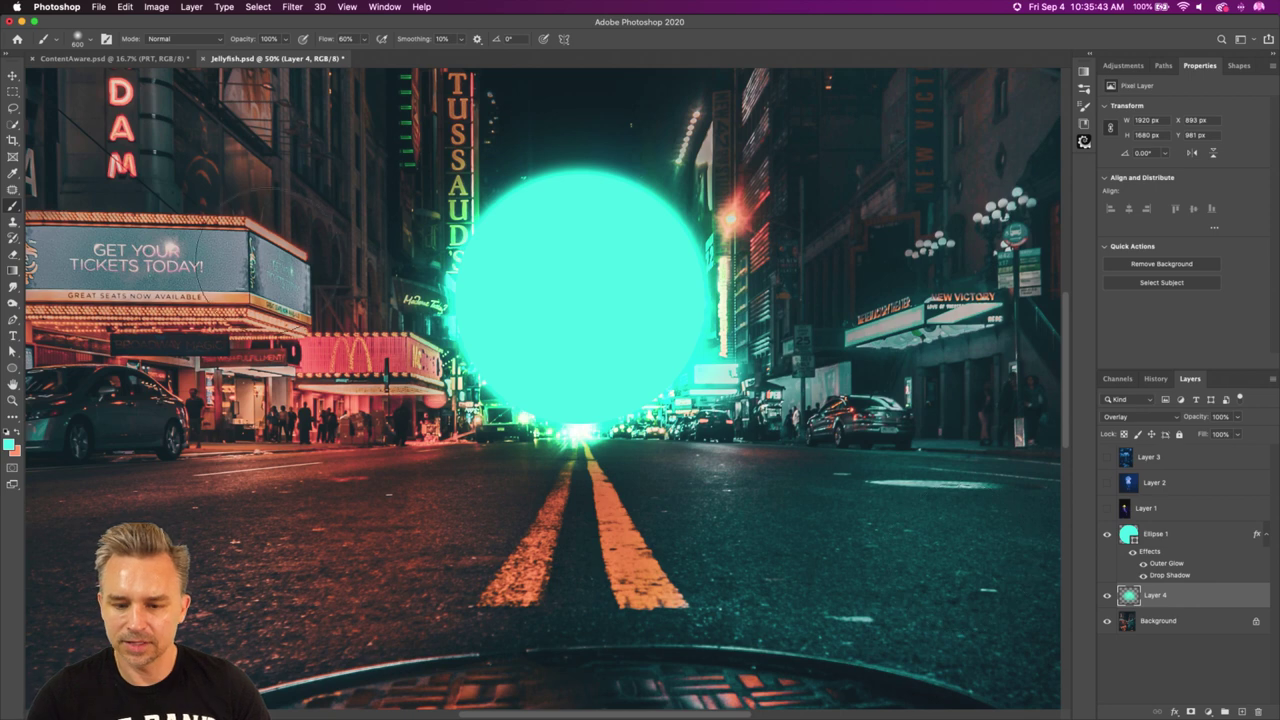
{"action": "left_click", "coordinate": [1239, 539]}
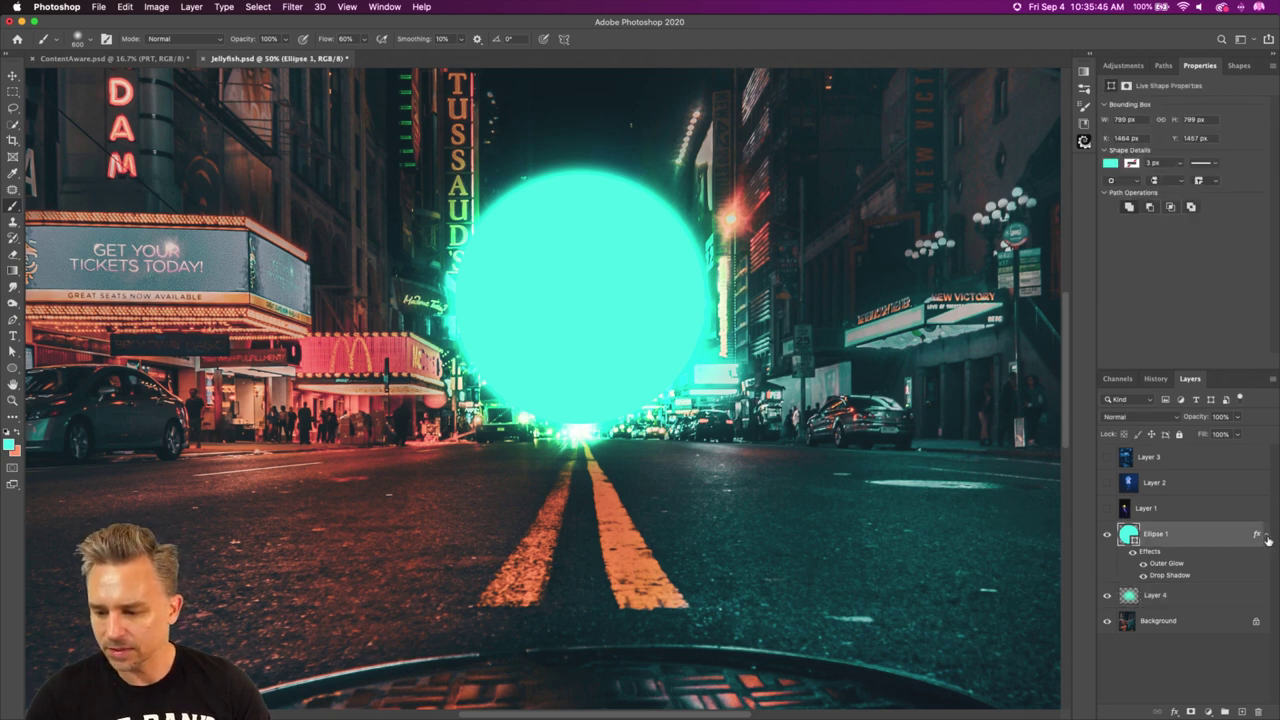
{"action": "left_click", "coordinate": [1267, 539]}
Move the Ellipse 1 and Layer 4 layers together slightly up and to the right in the photo.
{"action": "scroll", "coordinate": [599, 381], "scroll_direction": "down", "scroll_amount": 3}
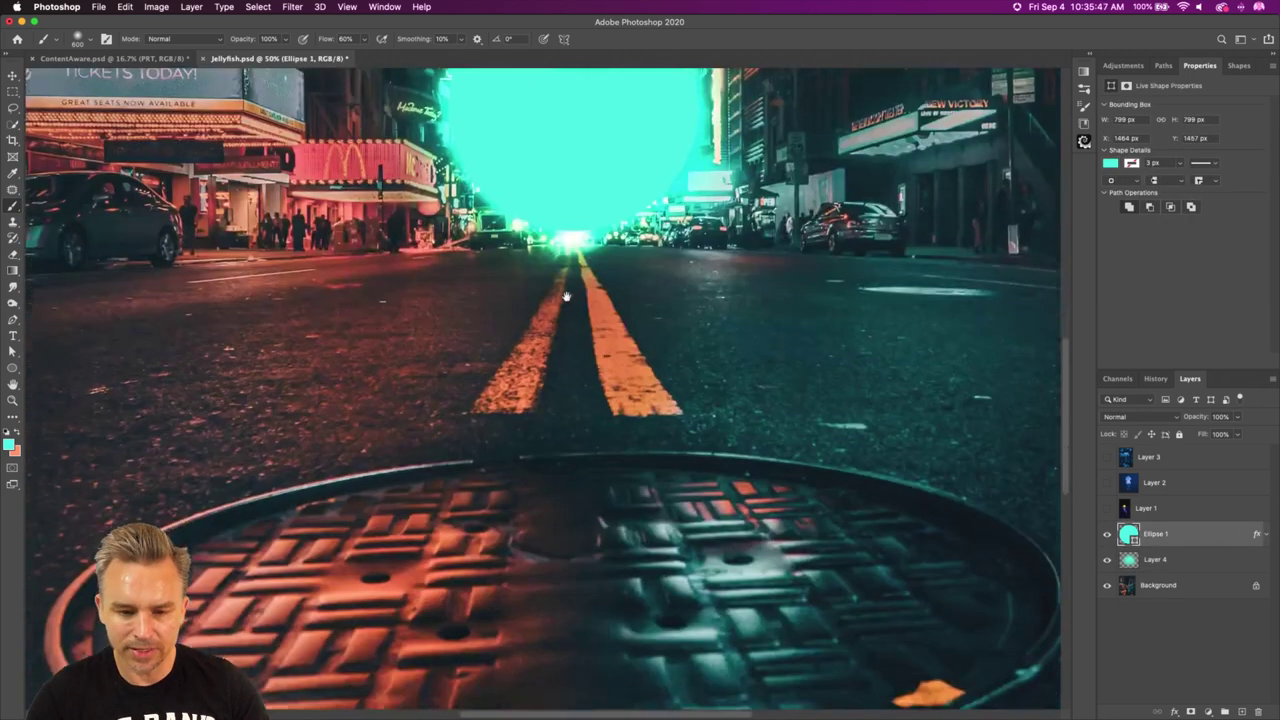
{"action": "scroll", "coordinate": [599, 381], "scroll_direction": "up", "scroll_amount": 3}
{"action": "key", "text": "super+minus"}
{"action": "key", "text": "super+minus"}
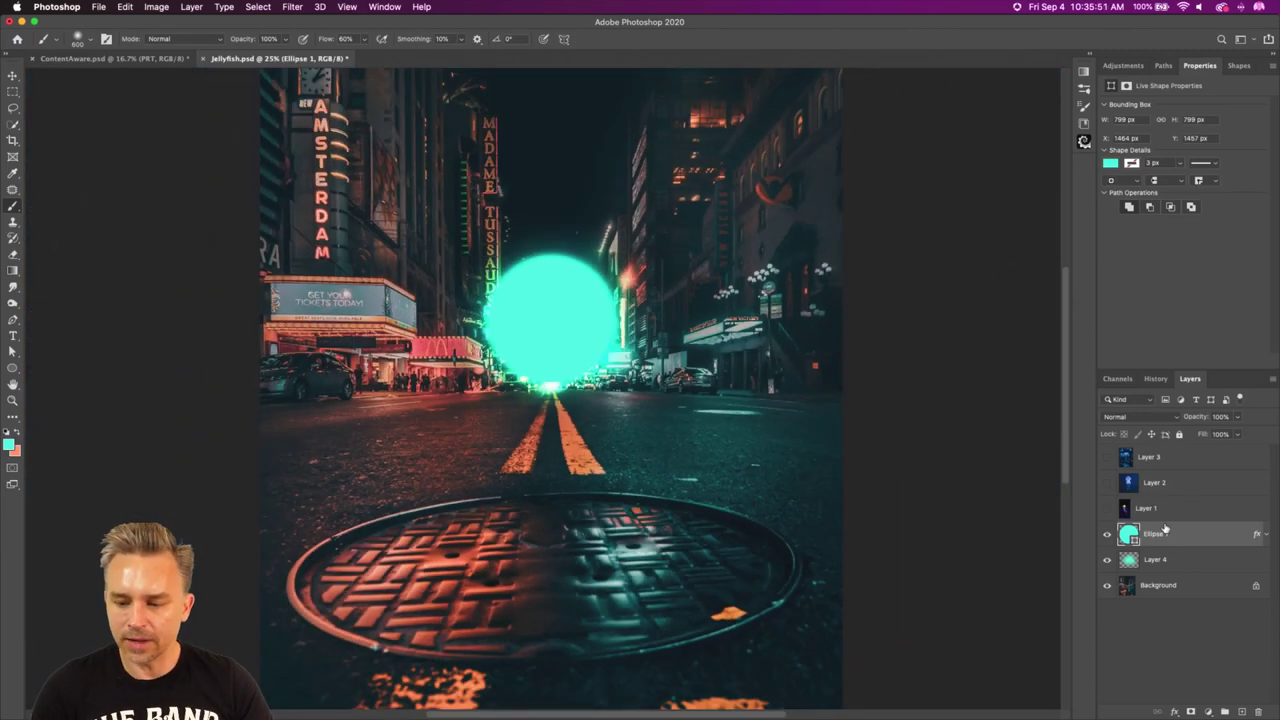
{"action": "left_click", "coordinate": [1165, 561], "text": "shift"}
{"action": "key", "text": "v"}
{"action": "mouse_move", "coordinate": [590, 382]}
{"action": "left_mouse_down"}
{"action": "mouse_move", "coordinate": [554, 429]}
{"action": "mouse_move", "coordinate": [400, 123]}
{"action": "mouse_move", "coordinate": [478, 262]}
{"action": "mouse_move", "coordinate": [573, 354]}
{"action": "mouse_move", "coordinate": [512, 316]}
{"action": "mouse_move", "coordinate": [548, 324]}
{"action": "mouse_move", "coordinate": [534, 310]}
{"action": "mouse_move", "coordinate": [508, 382]}
{"action": "mouse_move", "coordinate": [611, 330]}
{"action": "mouse_move", "coordinate": [537, 338]}
{"action": "mouse_move", "coordinate": [437, 226]}
{"action": "mouse_move", "coordinate": [561, 342]}
{"action": "left_mouse_up"}
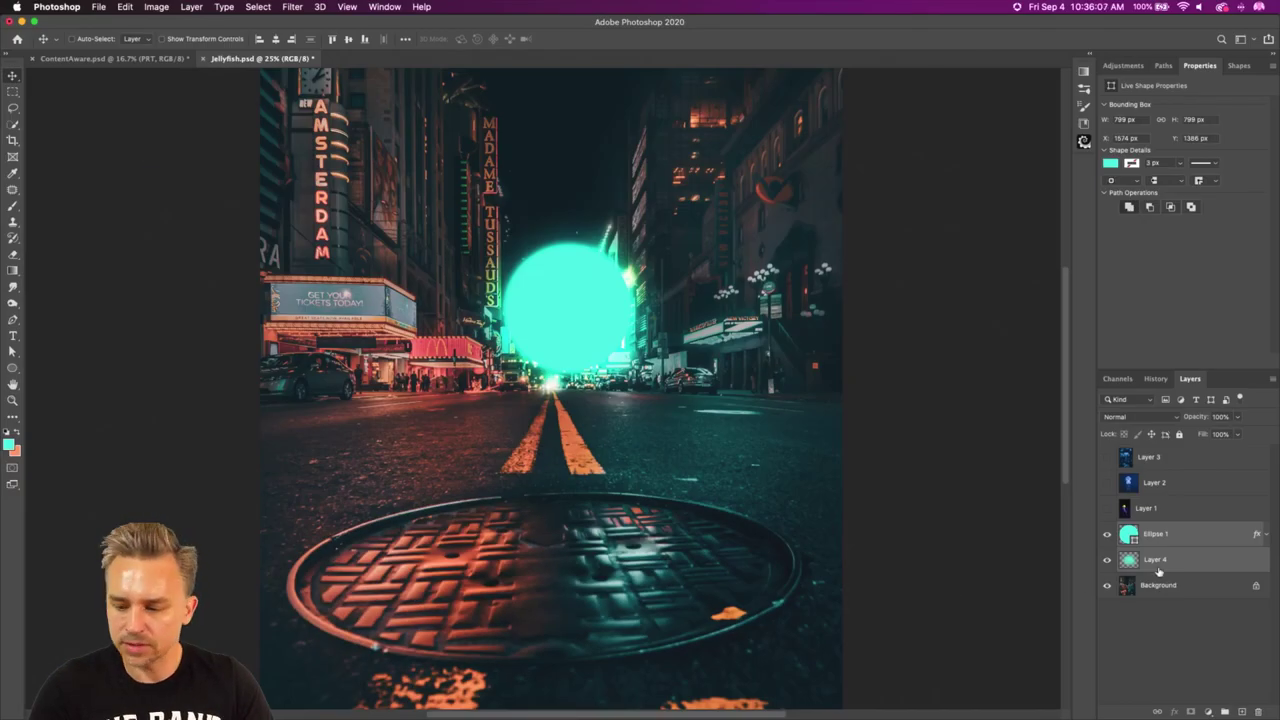
Add an empty layer directly above the Background layer.
{"action": "left_click", "coordinate": [1178, 565]}
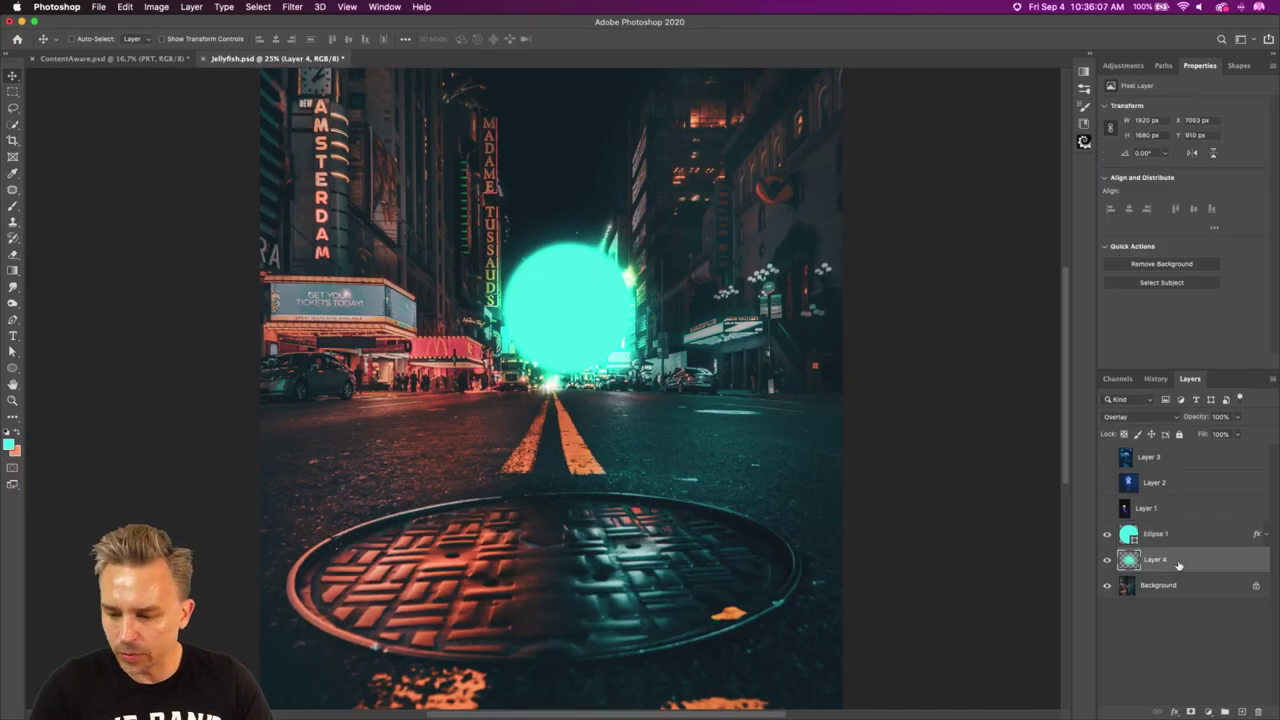
{"action": "left_click", "coordinate": [1182, 585]}
{"action": "left_click", "coordinate": [1240, 711]}
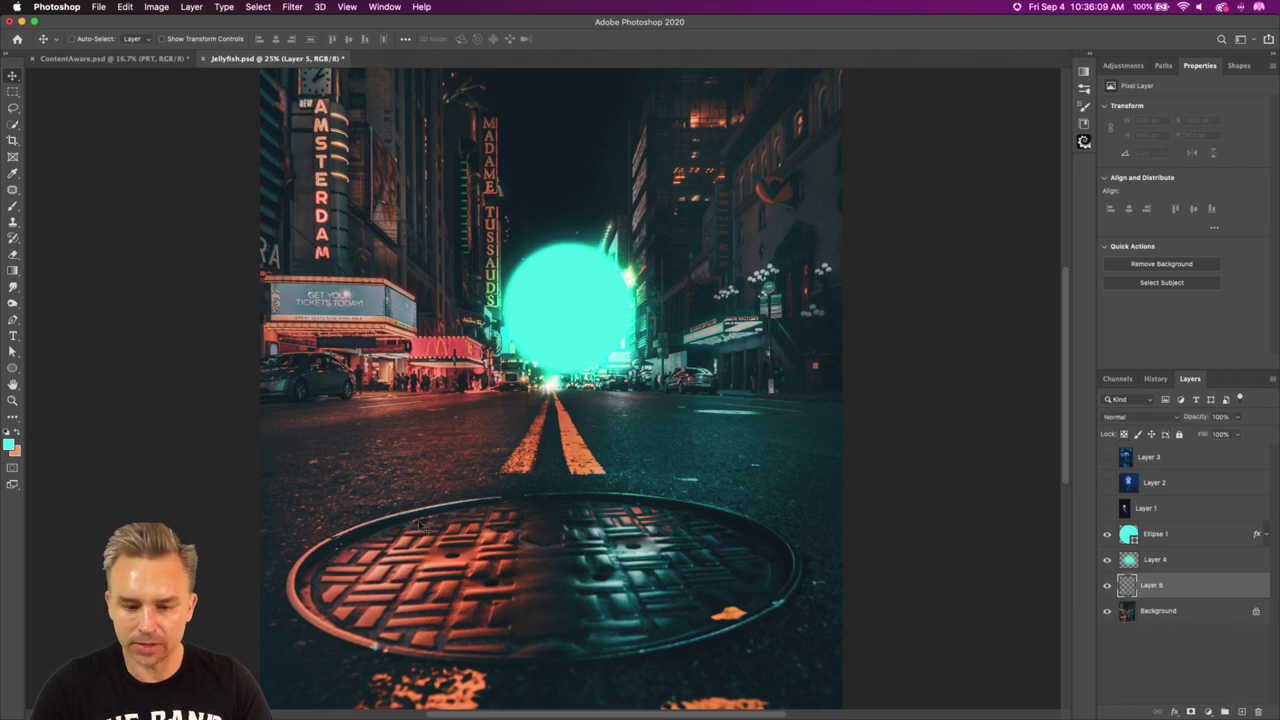
Paint a soft turquoise light patch across the manhole cover on Layer 5 with the brush flow at 14%.
{"action": "key", "text": "b"}
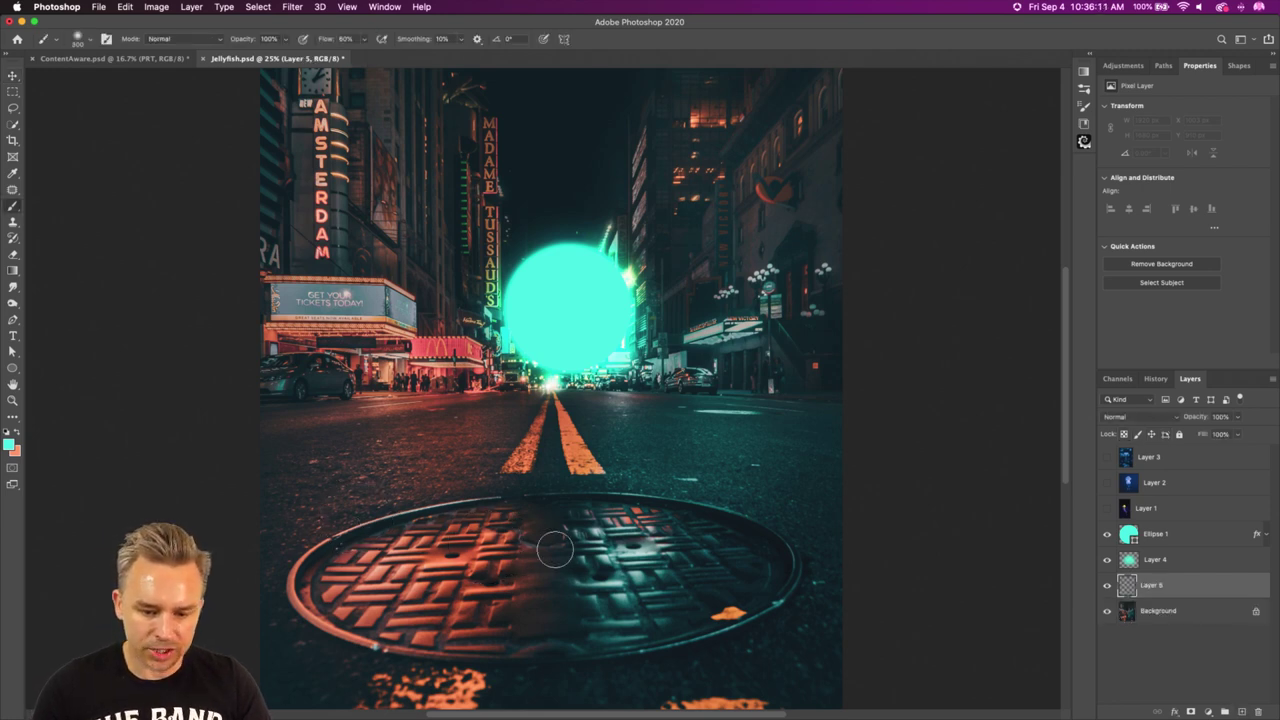
{"action": "key", "text": "bracketright"}
{"action": "key", "text": "bracketright"}
{"action": "key", "text": "bracketright"}
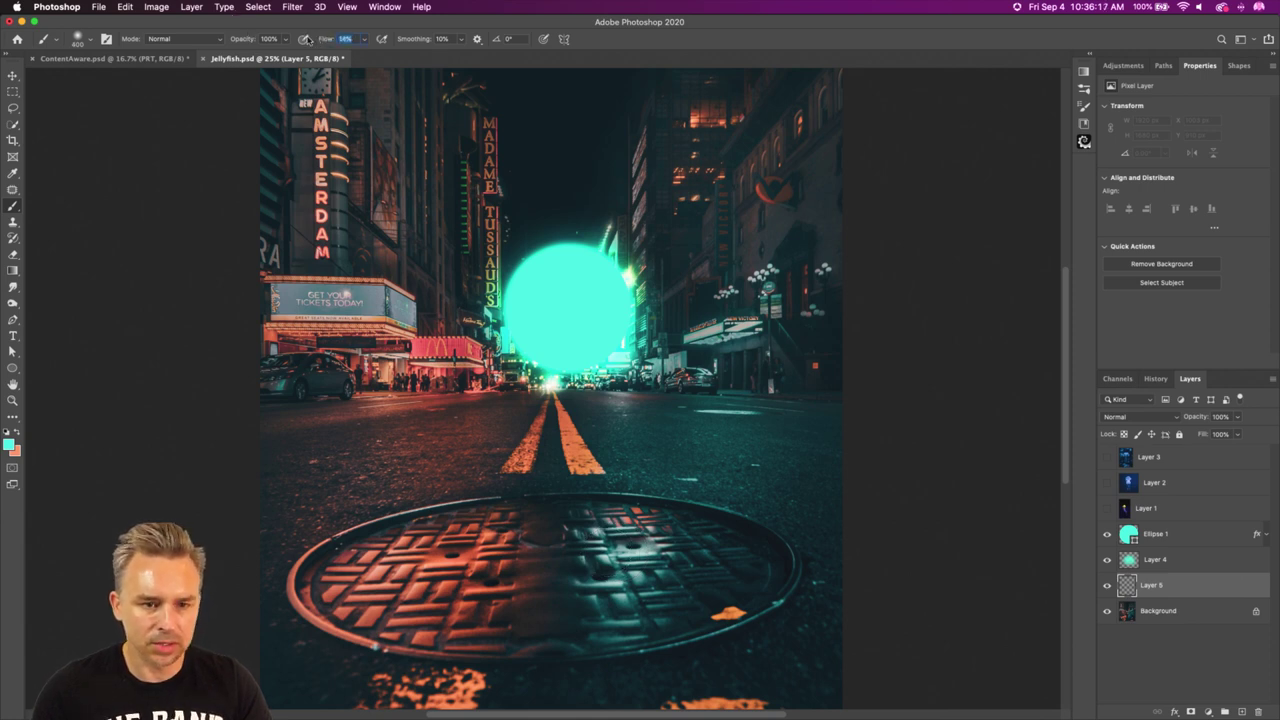
{"action": "key", "text": "bracketleft"}
{"action": "key", "text": "bracketleft"}
{"action": "key", "text": "bracketleft"}
{"action": "mouse_move", "coordinate": [543, 540]}
{"action": "left_mouse_down"}
{"action": "mouse_move", "coordinate": [486, 551]}
{"action": "mouse_move", "coordinate": [622, 551]}
{"action": "mouse_move", "coordinate": [405, 555]}
{"action": "mouse_move", "coordinate": [627, 552]}
{"action": "mouse_move", "coordinate": [336, 552]}
{"action": "mouse_move", "coordinate": [621, 557]}
{"action": "mouse_move", "coordinate": [570, 590]}
{"action": "left_mouse_up"}
{"action": "key", "text": "bracketleft"}
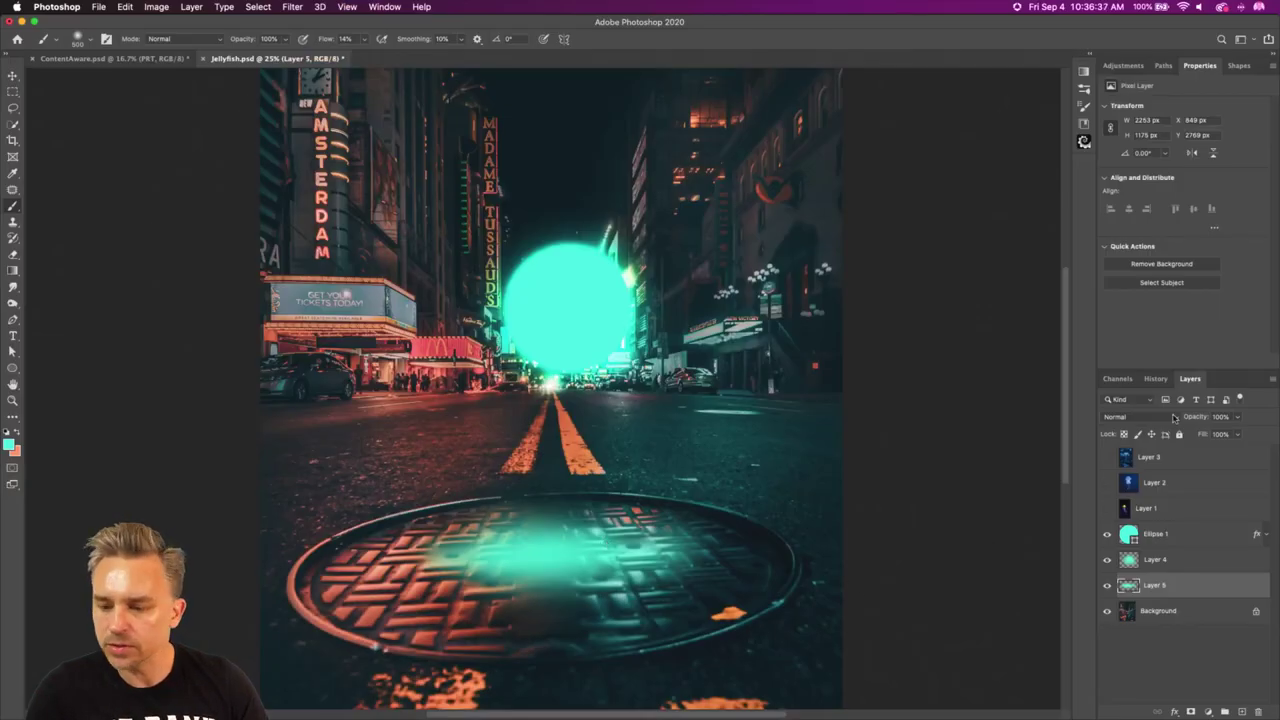
Set Layer 5's blend mode to Overlay and brush more turquoise onto the manhole cover using a smaller brush.
{"action": "left_click", "coordinate": [1173, 417]}
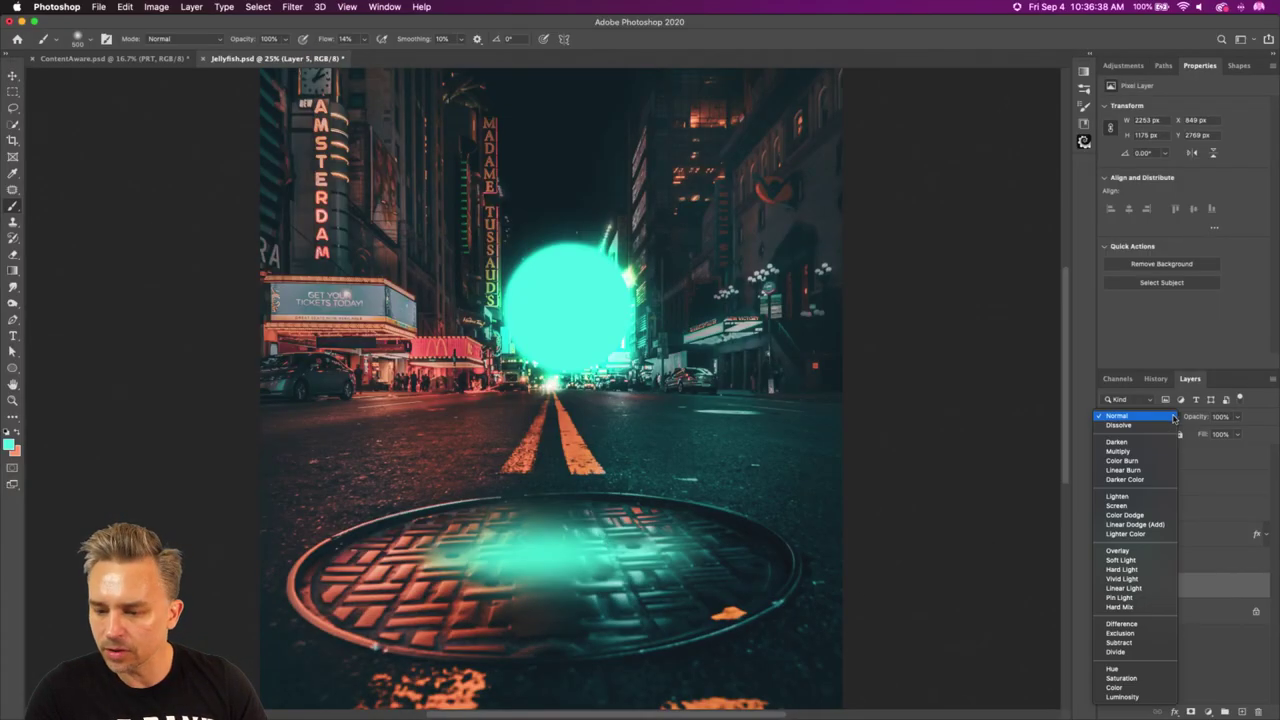
{"action": "left_click", "coordinate": [1130, 550]}
{"action": "mouse_move", "coordinate": [535, 530]}
{"action": "left_mouse_down"}
{"action": "mouse_move", "coordinate": [506, 542]}
{"action": "mouse_move", "coordinate": [579, 544]}
{"action": "mouse_move", "coordinate": [444, 563]}
{"action": "mouse_move", "coordinate": [551, 567]}
{"action": "mouse_move", "coordinate": [390, 558]}
{"action": "mouse_move", "coordinate": [596, 557]}
{"action": "mouse_move", "coordinate": [488, 569]}
{"action": "mouse_move", "coordinate": [700, 557]}
{"action": "mouse_move", "coordinate": [478, 558]}
{"action": "mouse_move", "coordinate": [723, 560]}
{"action": "mouse_move", "coordinate": [573, 521]}
{"action": "mouse_move", "coordinate": [590, 516]}
{"action": "mouse_move", "coordinate": [530, 490]}
{"action": "mouse_move", "coordinate": [665, 500]}
{"action": "mouse_move", "coordinate": [585, 533]}
{"action": "mouse_move", "coordinate": [473, 523]}
{"action": "mouse_move", "coordinate": [517, 492]}
{"action": "mouse_move", "coordinate": [577, 497]}
{"action": "left_mouse_up"}
{"action": "key", "text": "bracketleft"}
{"action": "key", "text": "bracketleft"}
{"action": "key", "text": "bracketleft"}
{"action": "key", "text": "bracketleft"}
{"action": "key", "text": "bracketleft"}
{"action": "key", "text": "bracketleft"}
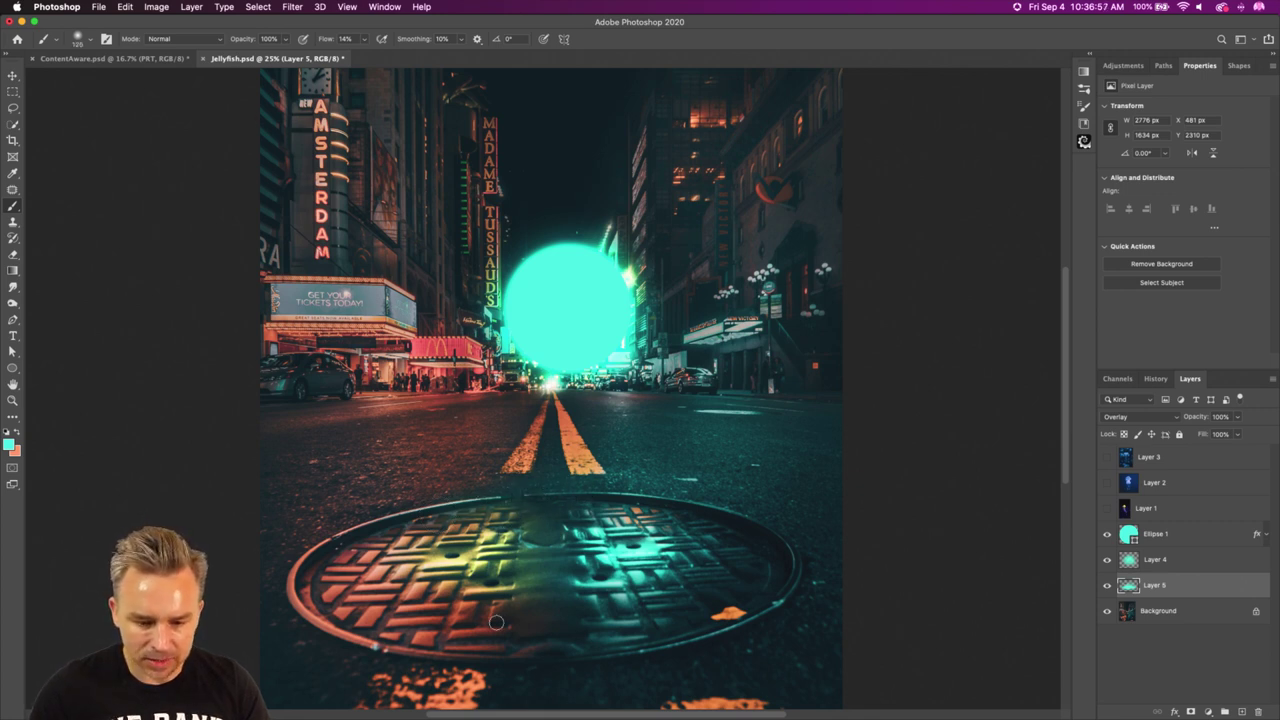
{"action": "left_click_drag", "start_coordinate": [674, 644], "coordinate": [584, 637]}
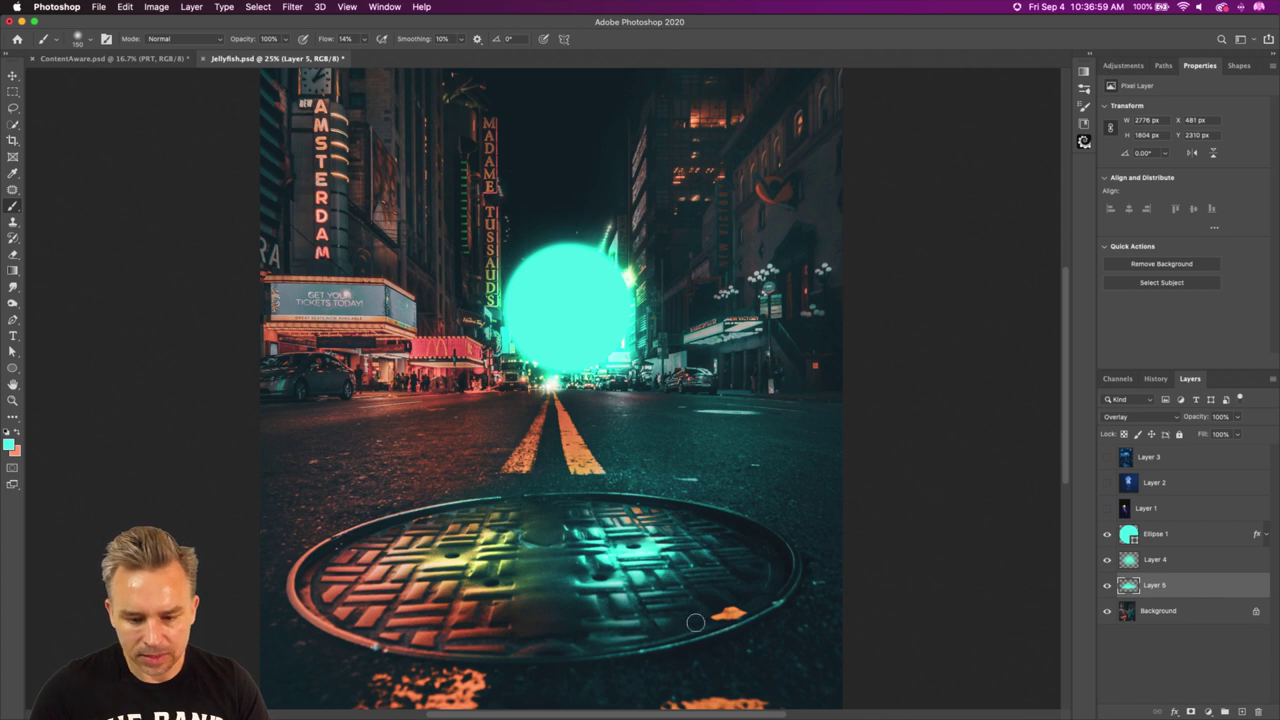
Enlarge the brush to 900 px and paint broad turquoise light across the manhole cover on Layer 5.
{"action": "key", "text": "bracketright"}
{"action": "key", "text": "bracketright"}
{"action": "key", "text": "bracketright"}
{"action": "key", "text": "bracketright"}
{"action": "key", "text": "bracketright"}
{"action": "key", "text": "bracketright"}
{"action": "key", "text": "bracketright"}
{"action": "key", "text": "bracketright"}
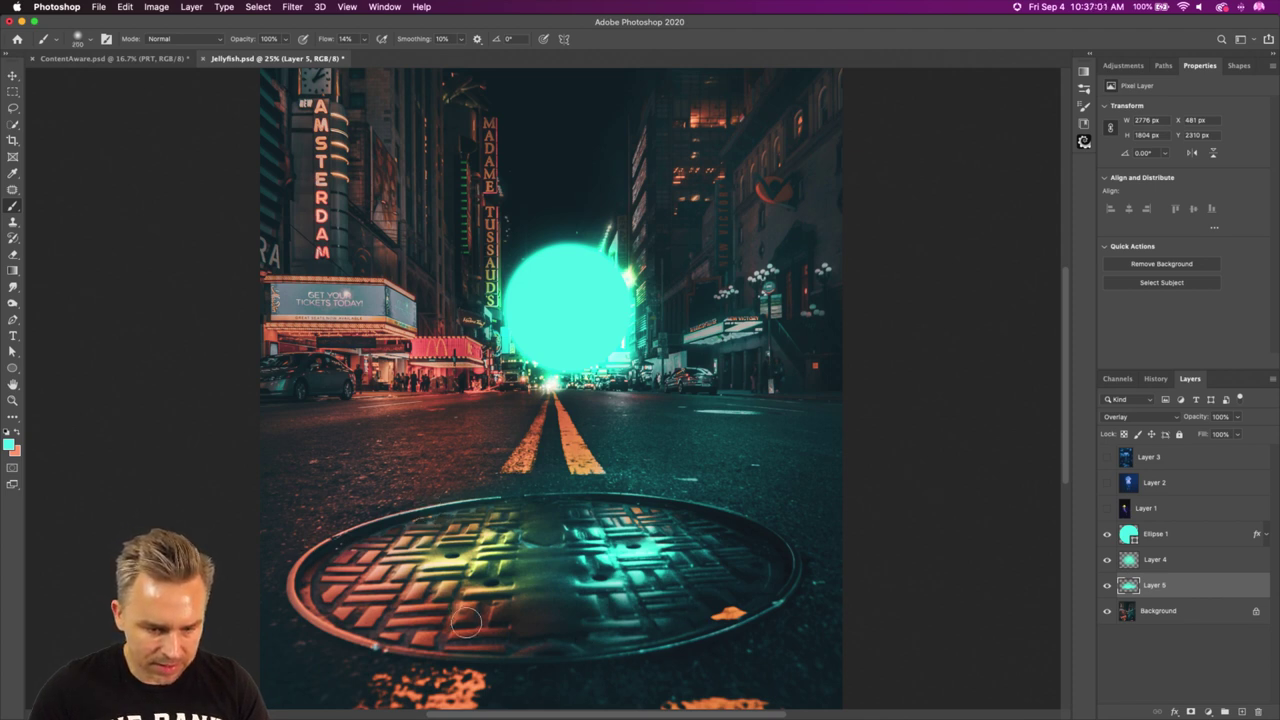
{"action": "mouse_move", "coordinate": [518, 632]}
{"action": "left_mouse_down"}
{"action": "mouse_move", "coordinate": [389, 578]}
{"action": "mouse_move", "coordinate": [530, 548]}
{"action": "mouse_move", "coordinate": [742, 534]}
{"action": "left_mouse_up"}
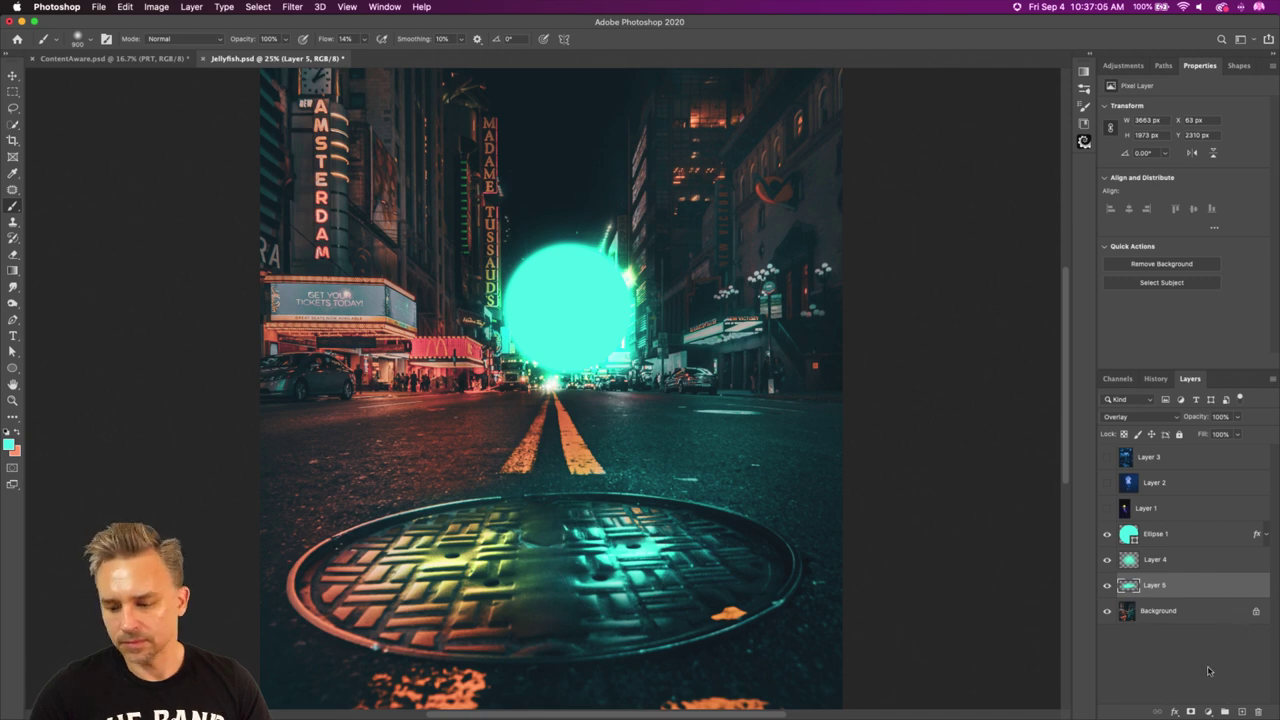
Paint a soft turquoise spot at the manhole cover's centre on a new layer above Layer 5, and set that layer to Overlay.
{"action": "left_click", "coordinate": [1241, 712]}
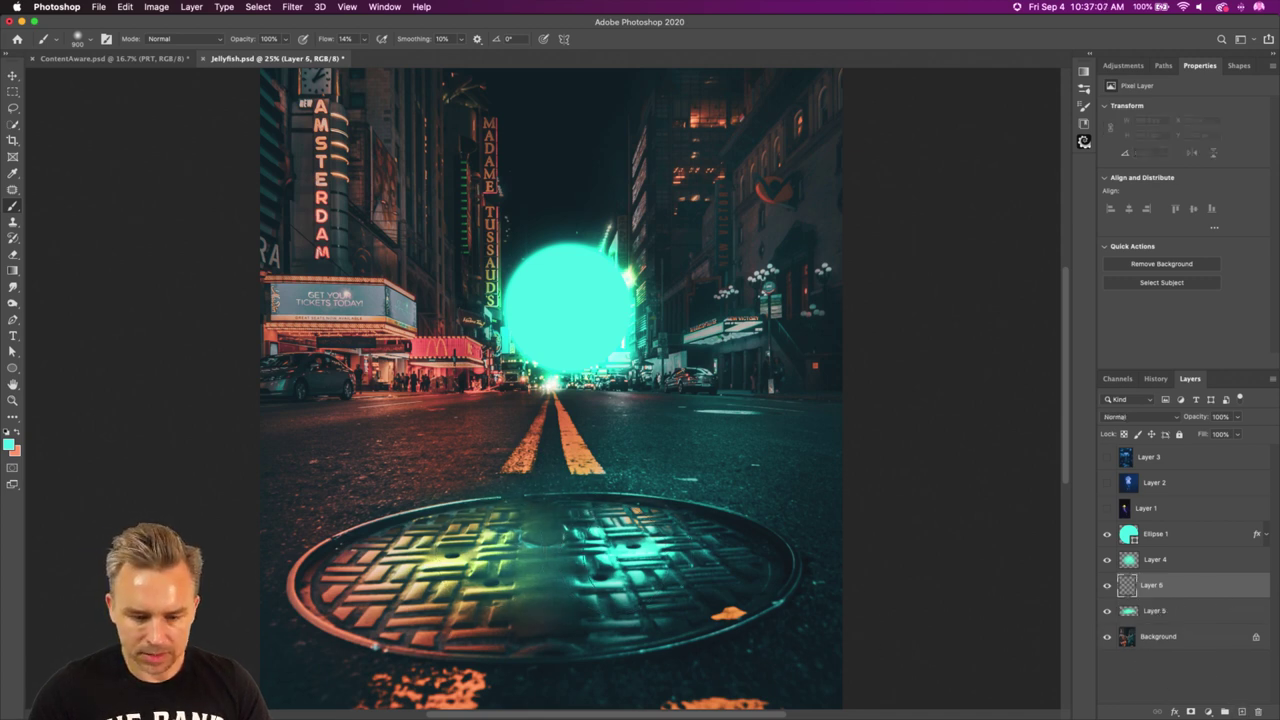
{"action": "mouse_move", "coordinate": [545, 530]}
{"action": "left_mouse_down"}
{"action": "mouse_move", "coordinate": [562, 568]}
{"action": "mouse_move", "coordinate": [600, 540]}
{"action": "mouse_move", "coordinate": [520, 560]}
{"action": "mouse_move", "coordinate": [560, 550]}
{"action": "left_mouse_up"}
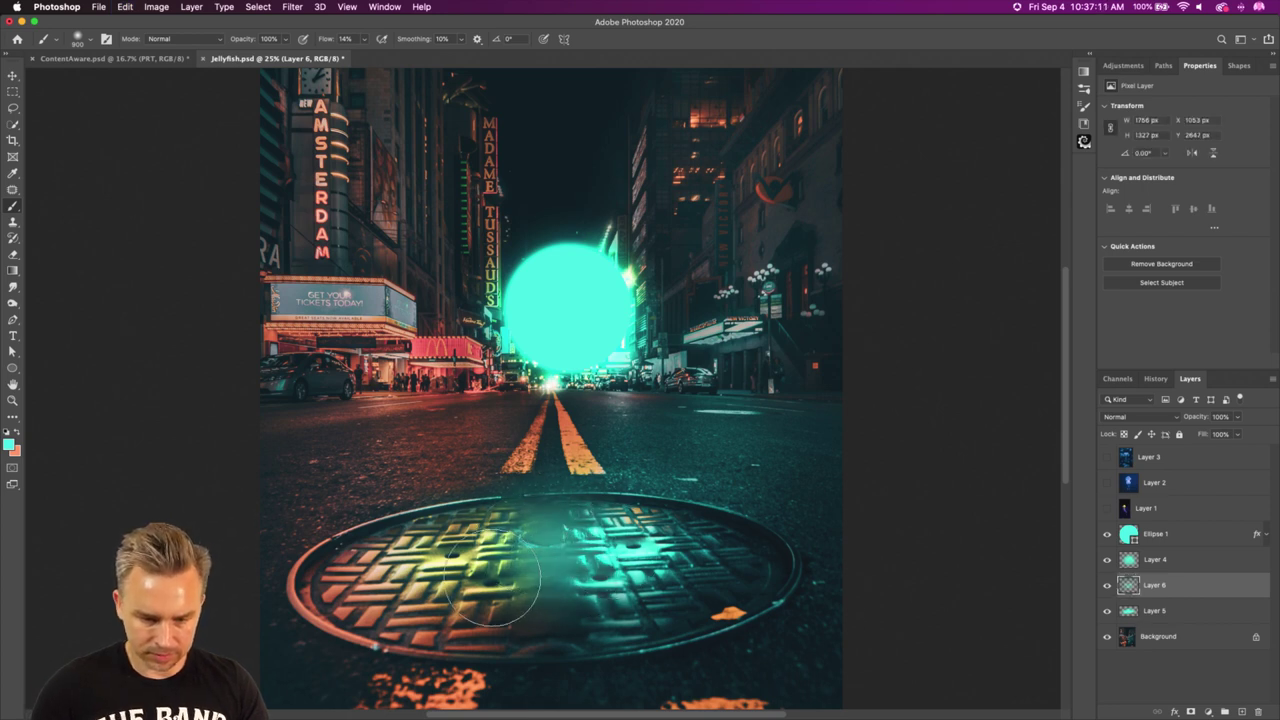
{"action": "left_click", "coordinate": [1150, 416]}
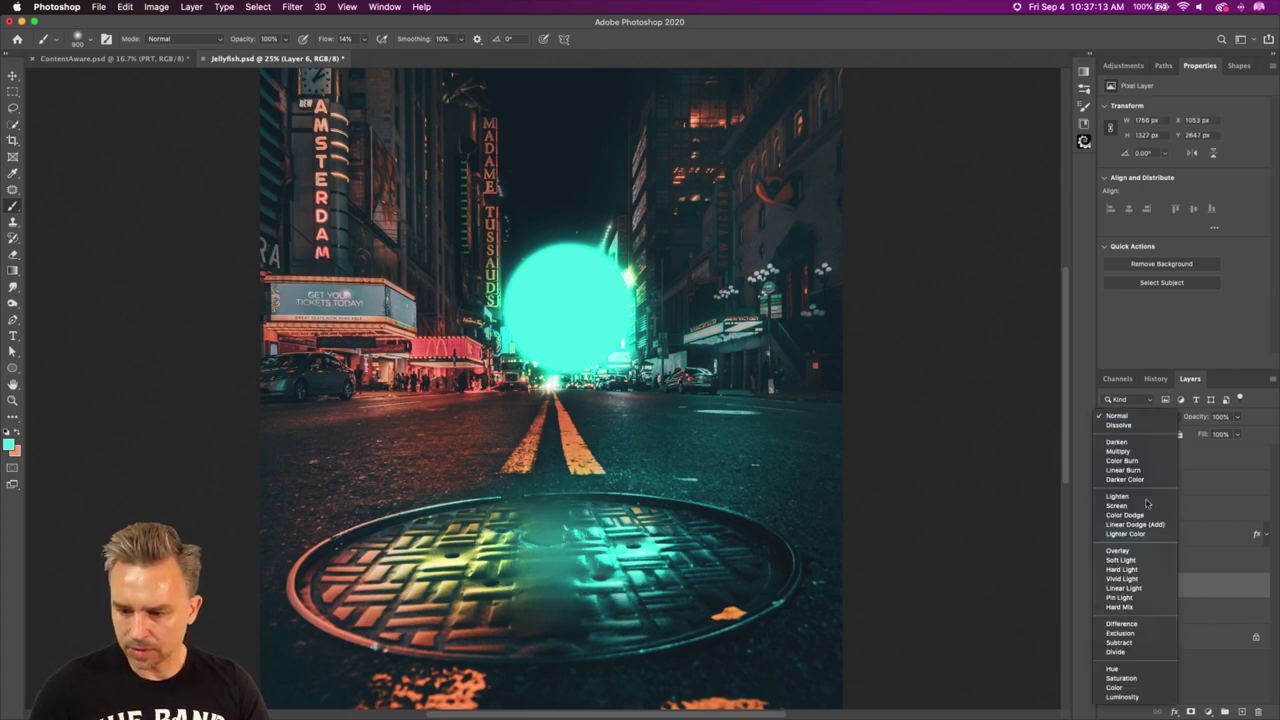
{"action": "left_click", "coordinate": [1136, 553]}
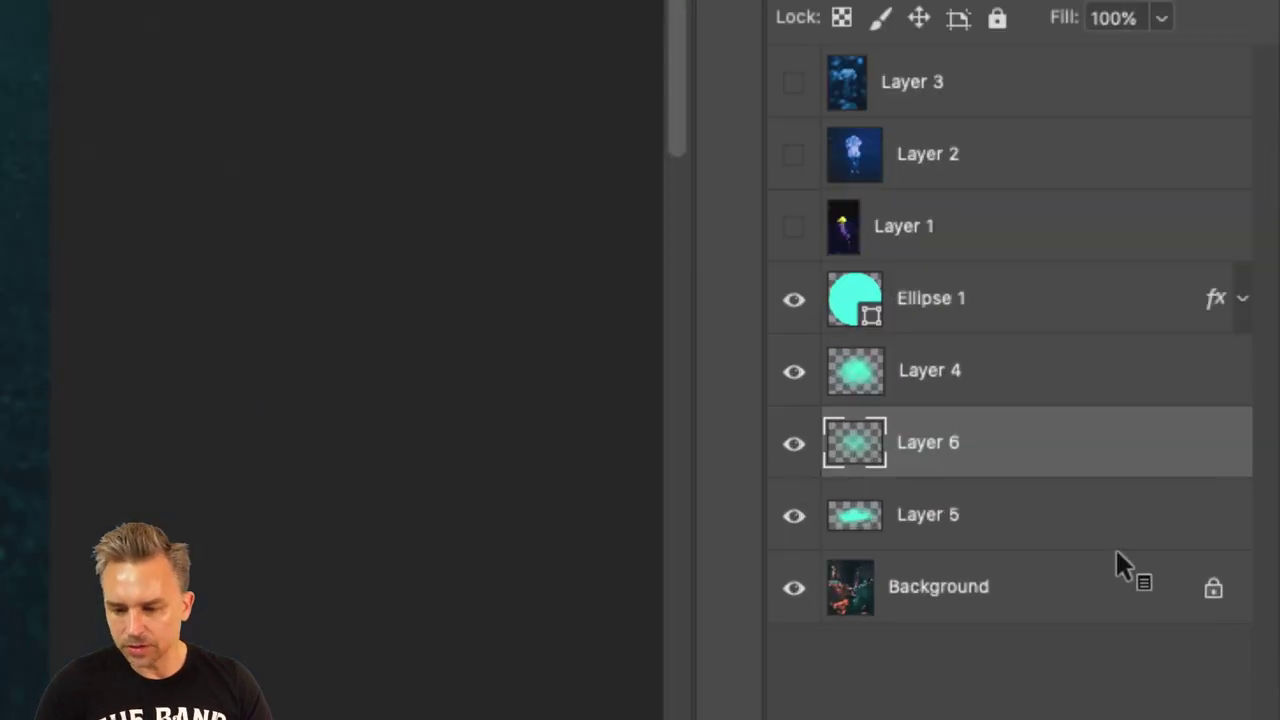
{"action": "left_click", "coordinate": [962, 516]}
{"action": "left_click", "coordinate": [972, 440]}
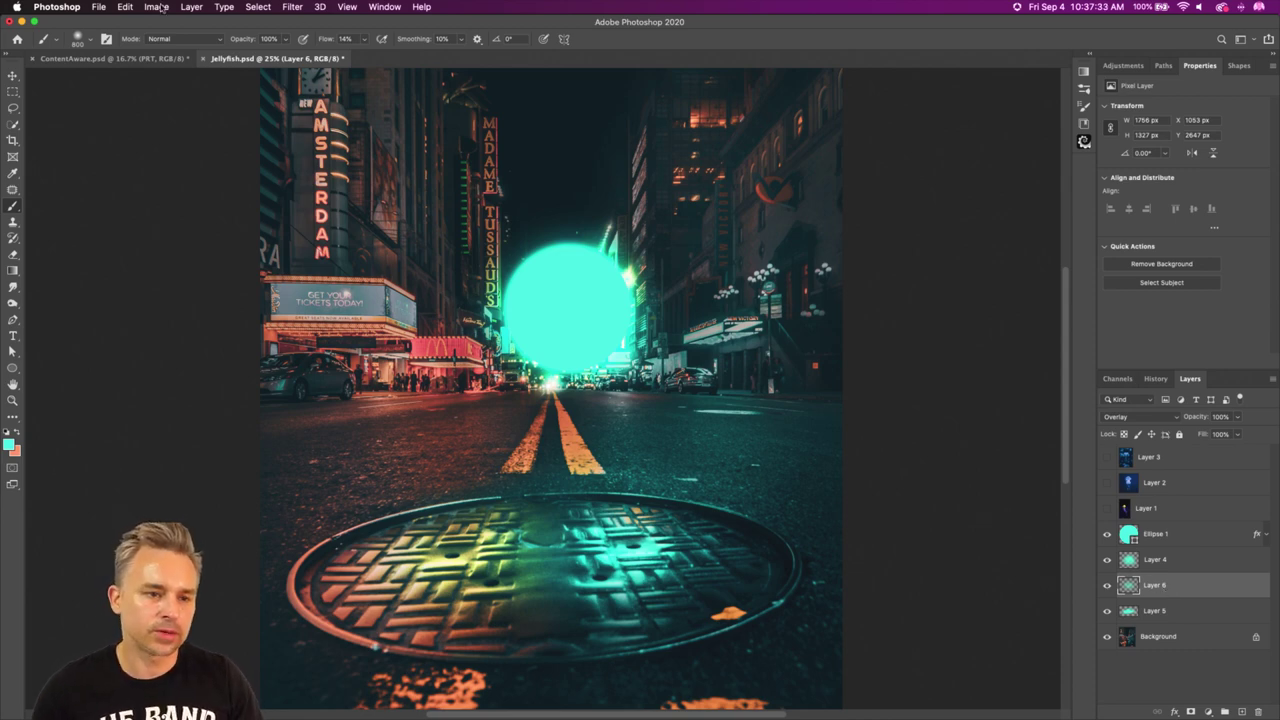
Browse the brush presets and reorder Sampled Brush 1 to sit after Chain Link at the end of the list.
{"action": "left_click", "coordinate": [90, 42]}
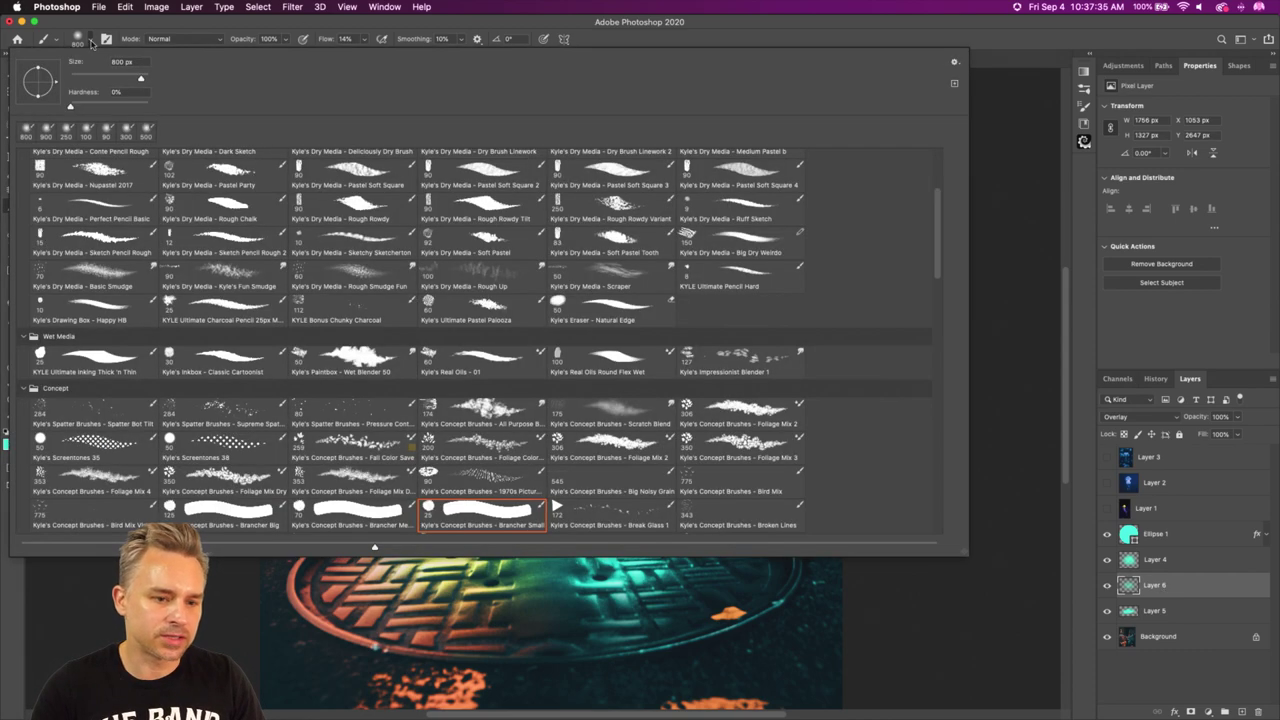
{"action": "scroll", "coordinate": [60, 210], "scroll_direction": "up", "scroll_amount": 4}
{"action": "left_click", "coordinate": [23, 243]}
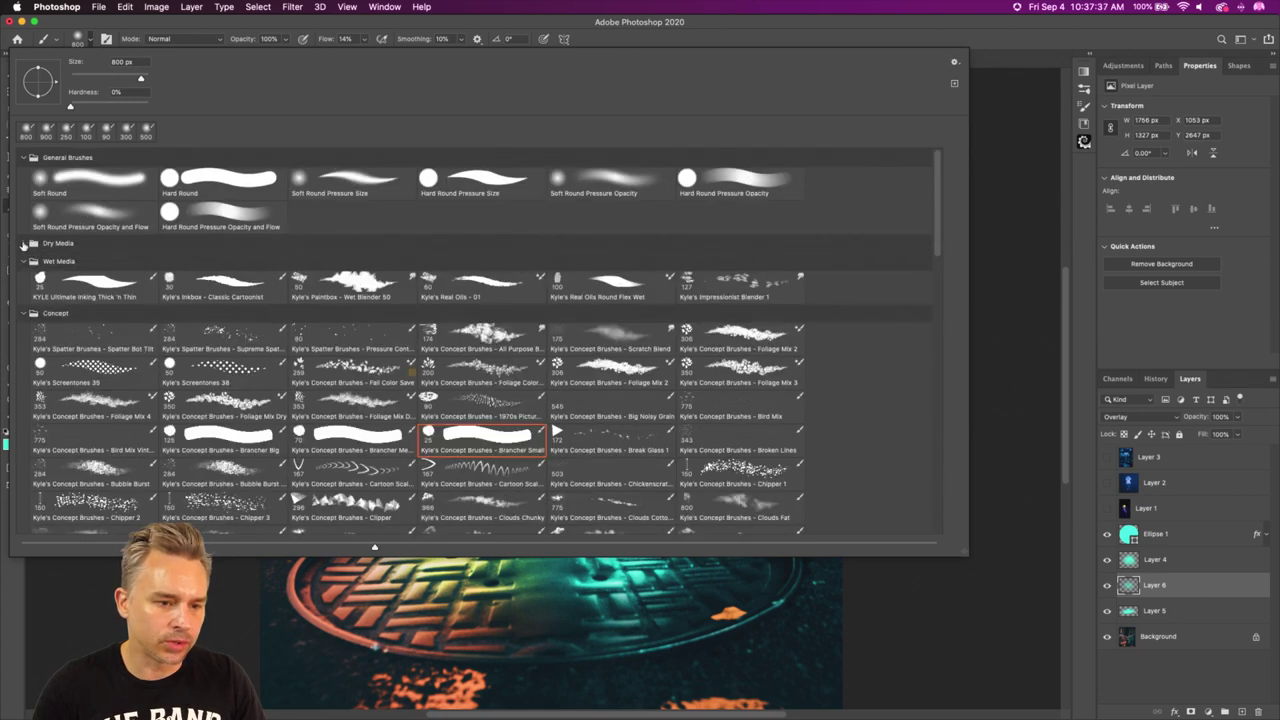
{"action": "left_click", "coordinate": [24, 244]}
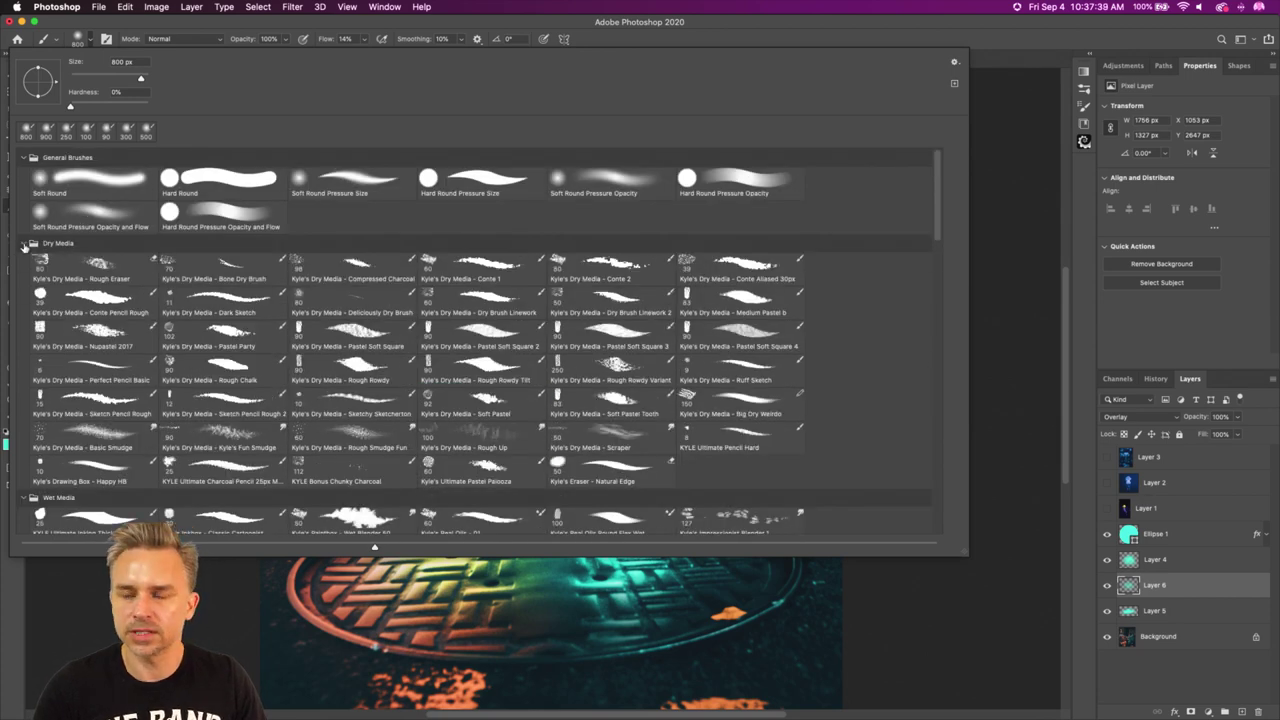
{"action": "scroll", "coordinate": [36, 268], "scroll_direction": "down", "scroll_amount": 15}
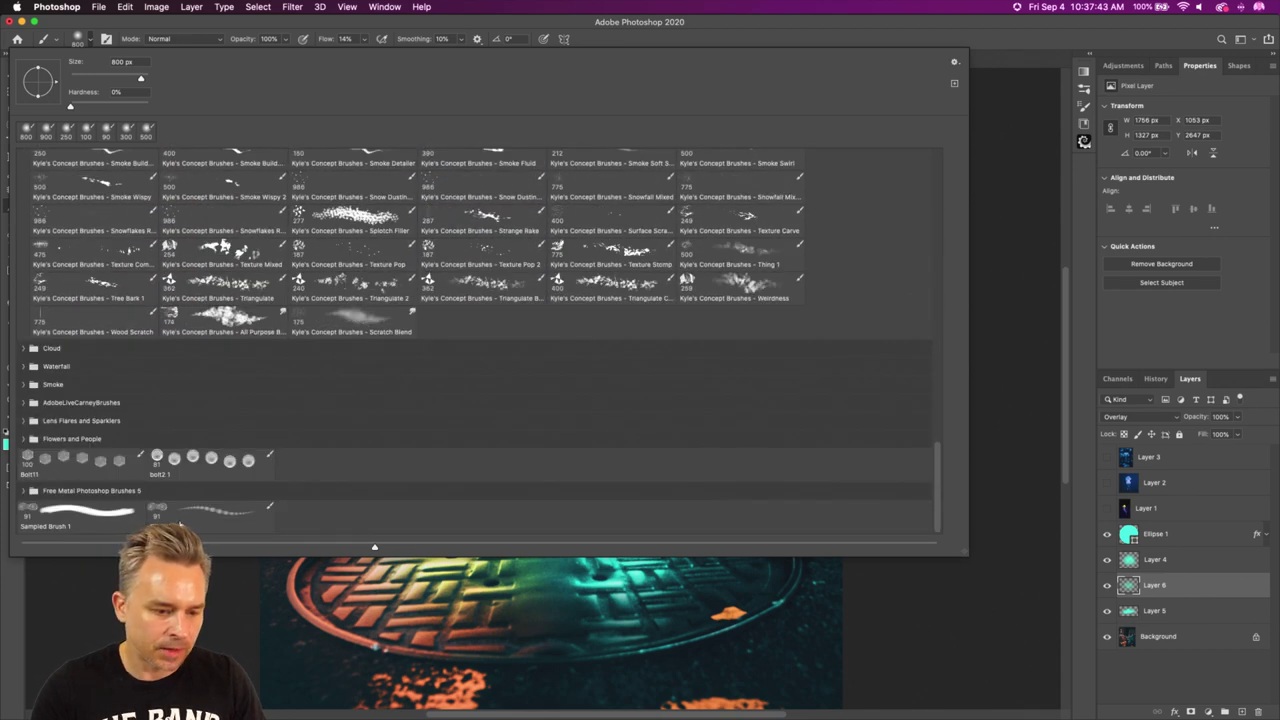
{"action": "left_click_drag", "start_coordinate": [85, 518], "coordinate": [318, 517]}
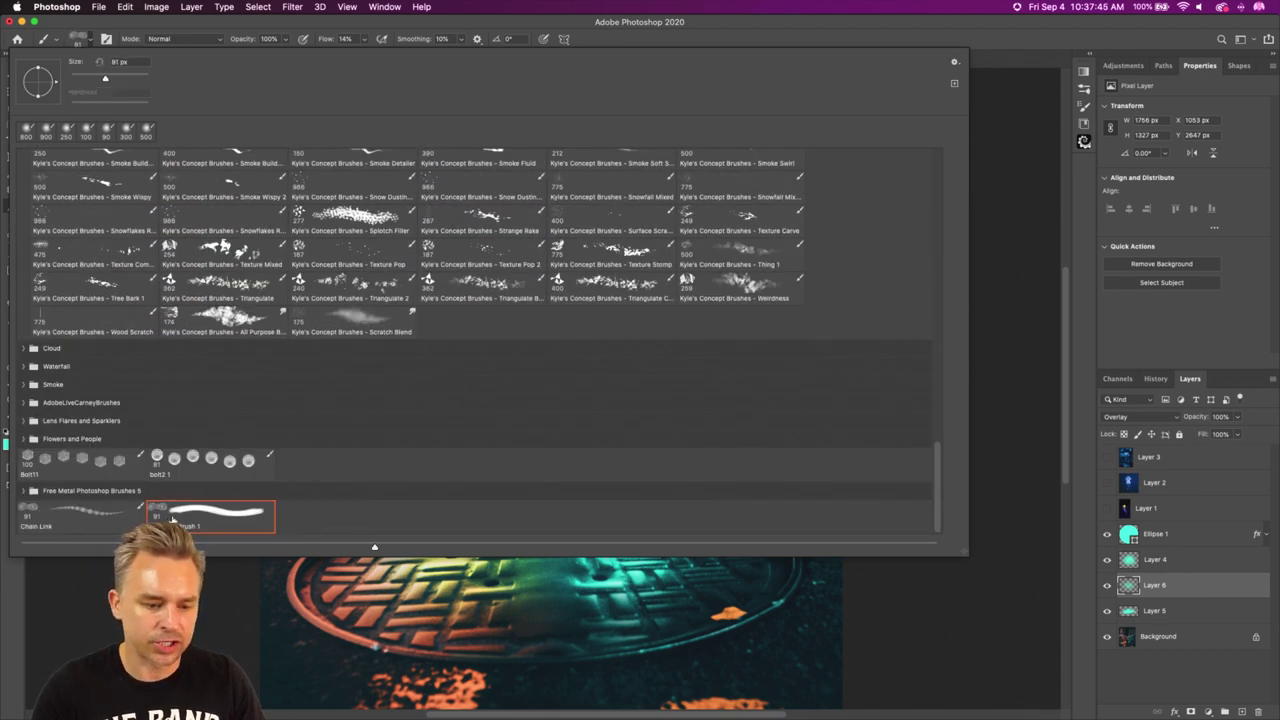
{"action": "left_click", "coordinate": [89, 520]}
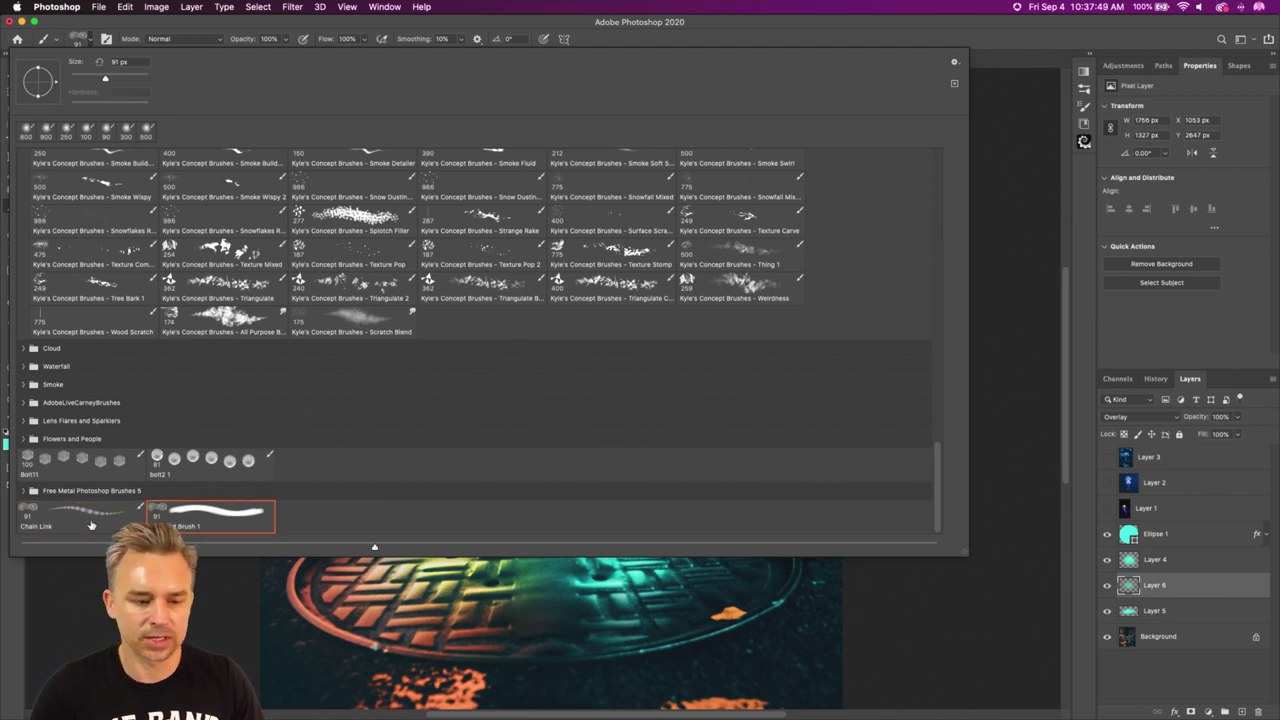
Choose the Kyle's Spatter Brushes - Pressure Cont... preset from the Concept brush folder.
{"action": "scroll", "coordinate": [127, 406], "scroll_direction": "up", "scroll_amount": 5}
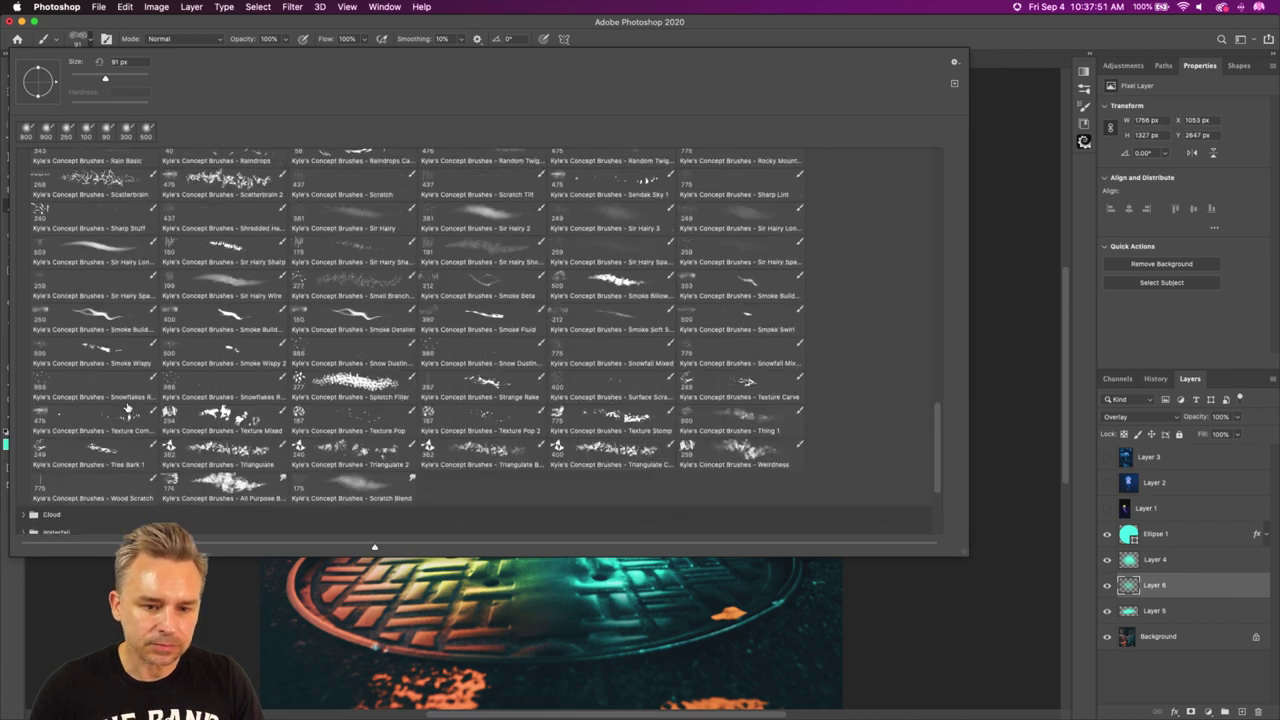
{"action": "scroll", "coordinate": [127, 406], "scroll_direction": "up", "scroll_amount": 8}
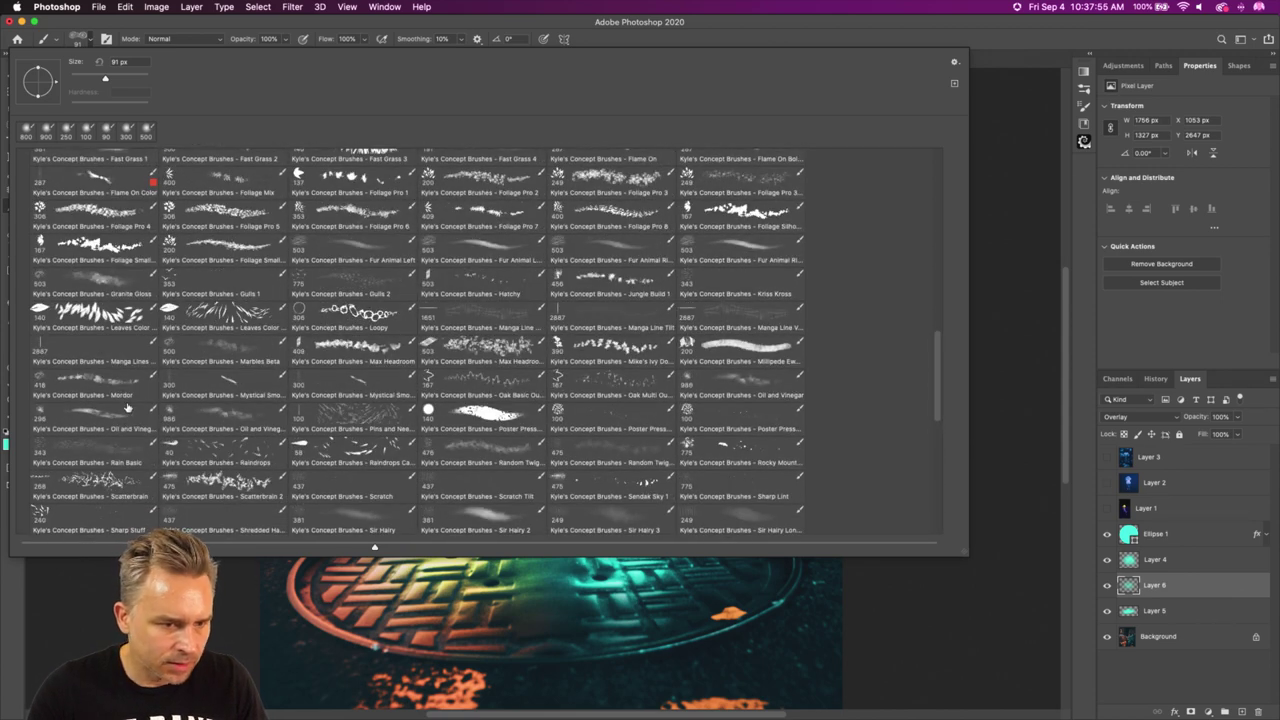
{"action": "scroll", "coordinate": [127, 406], "scroll_direction": "up", "scroll_amount": 9}
{"action": "scroll", "coordinate": [127, 406], "scroll_direction": "up", "scroll_amount": 3}
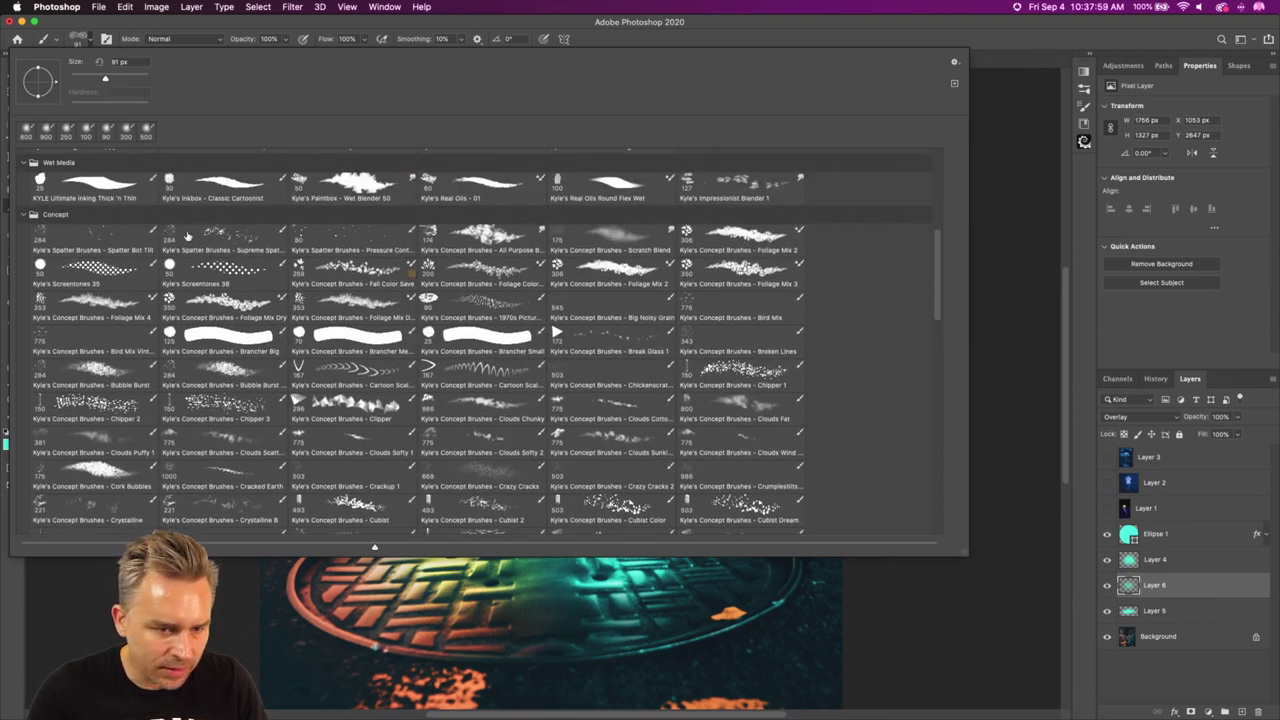
{"action": "left_click", "coordinate": [311, 241]}
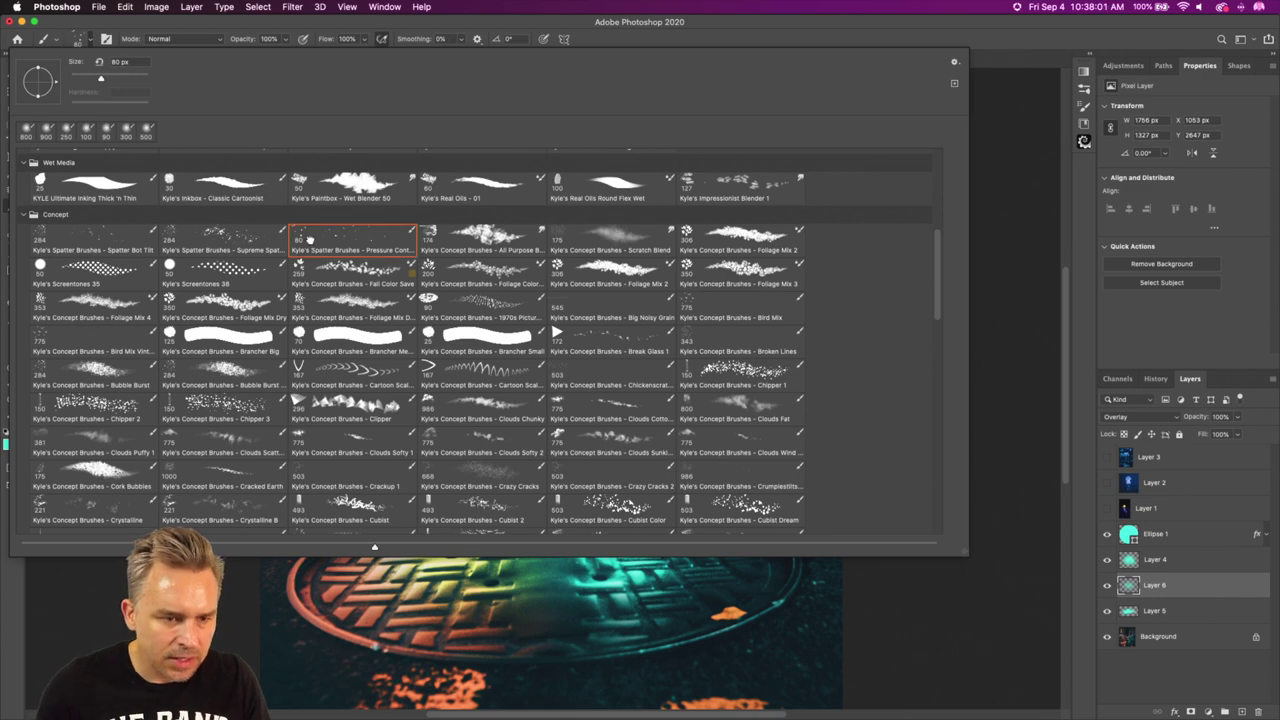
Paint turquoise spatter particles around the glowing circle on a new layer above Layer 6, using the spatter brush at 250 px.
{"action": "key", "text": "Return"}
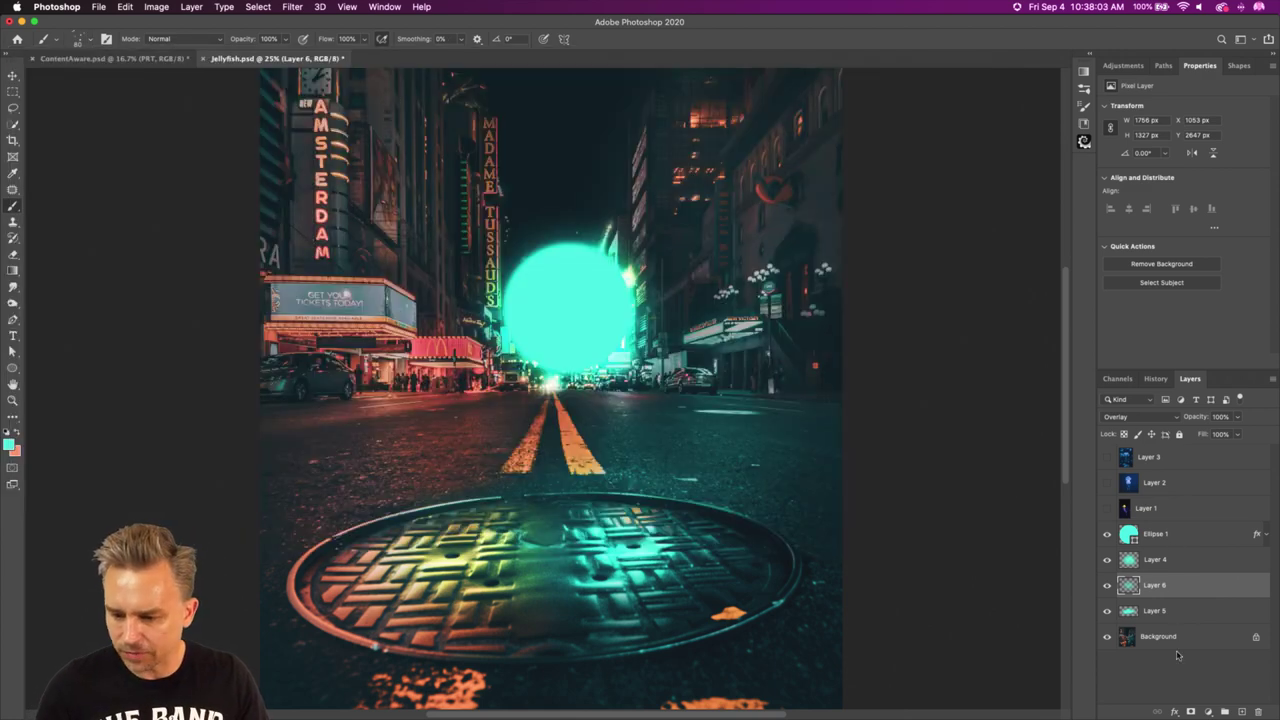
{"action": "left_click", "coordinate": [1243, 710]}
{"action": "key", "text": "bracketright"}
{"action": "left_click", "coordinate": [556, 210]}
{"action": "key", "text": "super+z"}
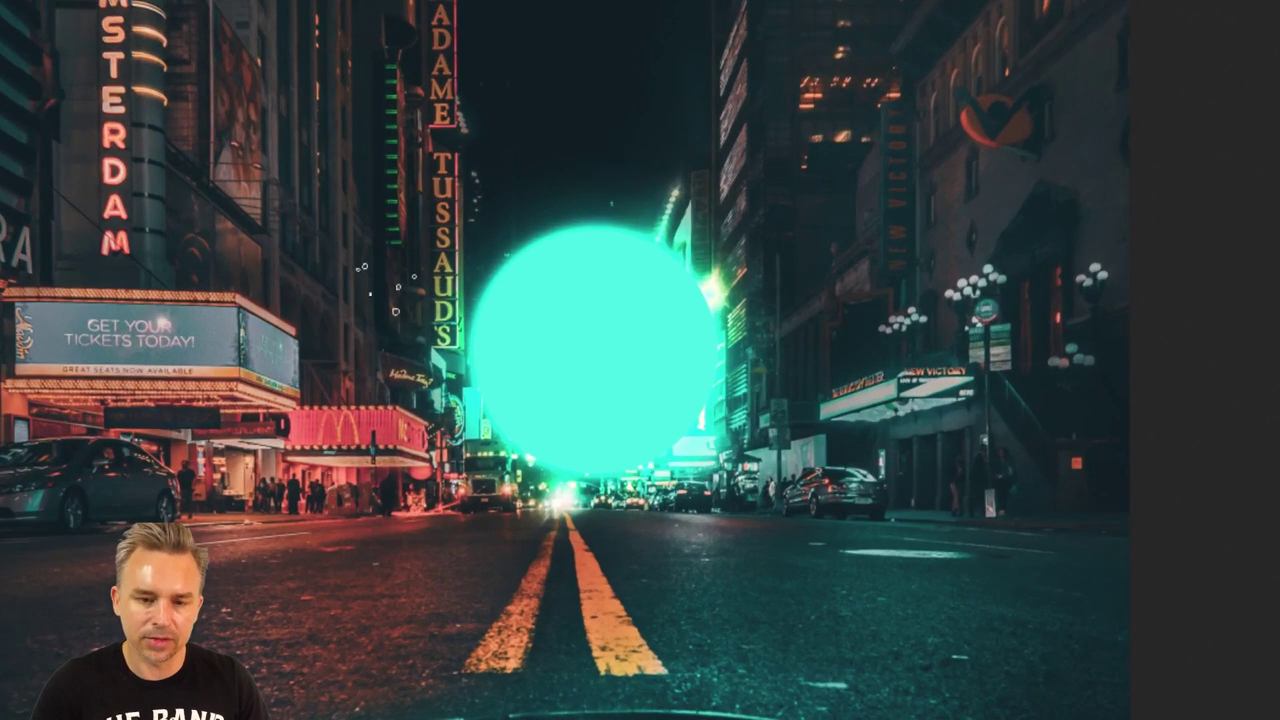
{"action": "mouse_move", "coordinate": [607, 248]}
{"action": "left_mouse_down"}
{"action": "mouse_move", "coordinate": [634, 289]}
{"action": "mouse_move", "coordinate": [592, 240]}
{"action": "mouse_move", "coordinate": [690, 298]}
{"action": "left_mouse_up"}
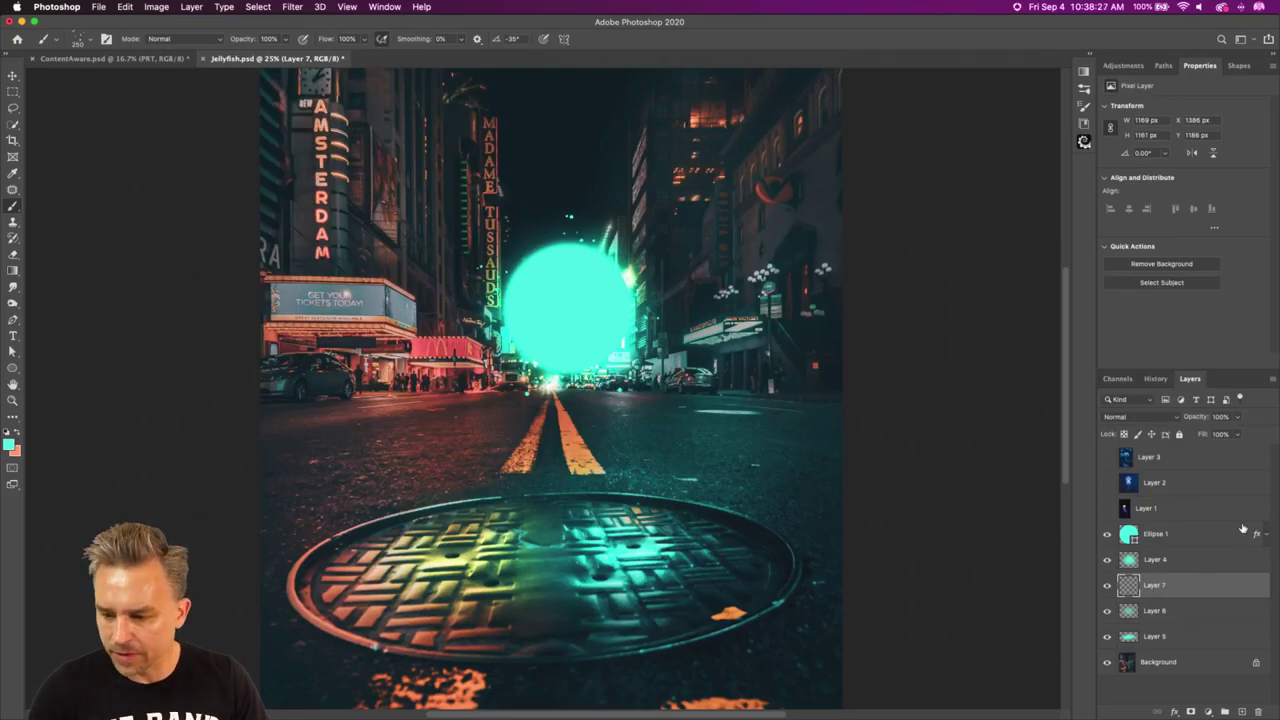
Copy the Outer Glow and Drop Shadow effects from Ellipse 1 to Layer 7 and nudge the particles slightly upward.
{"action": "left_click", "coordinate": [1268, 536]}
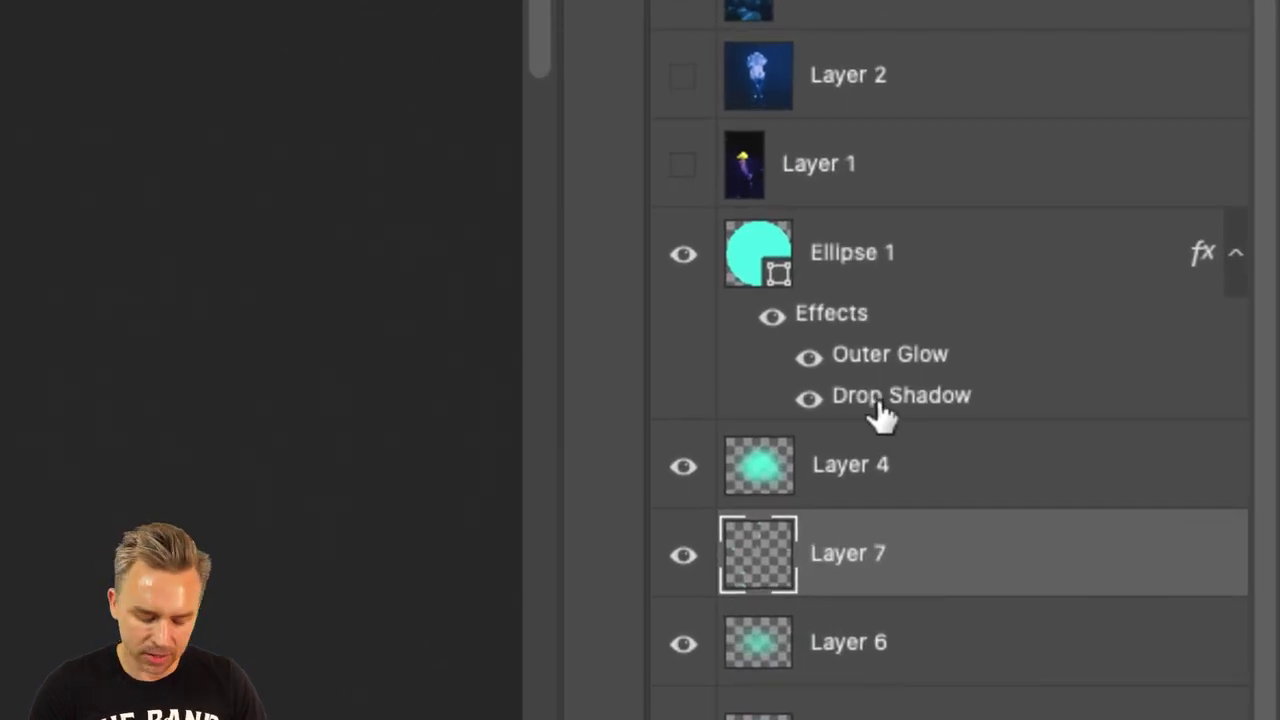
{"action": "left_click_drag", "start_coordinate": [1198, 262], "coordinate": [882, 570]}
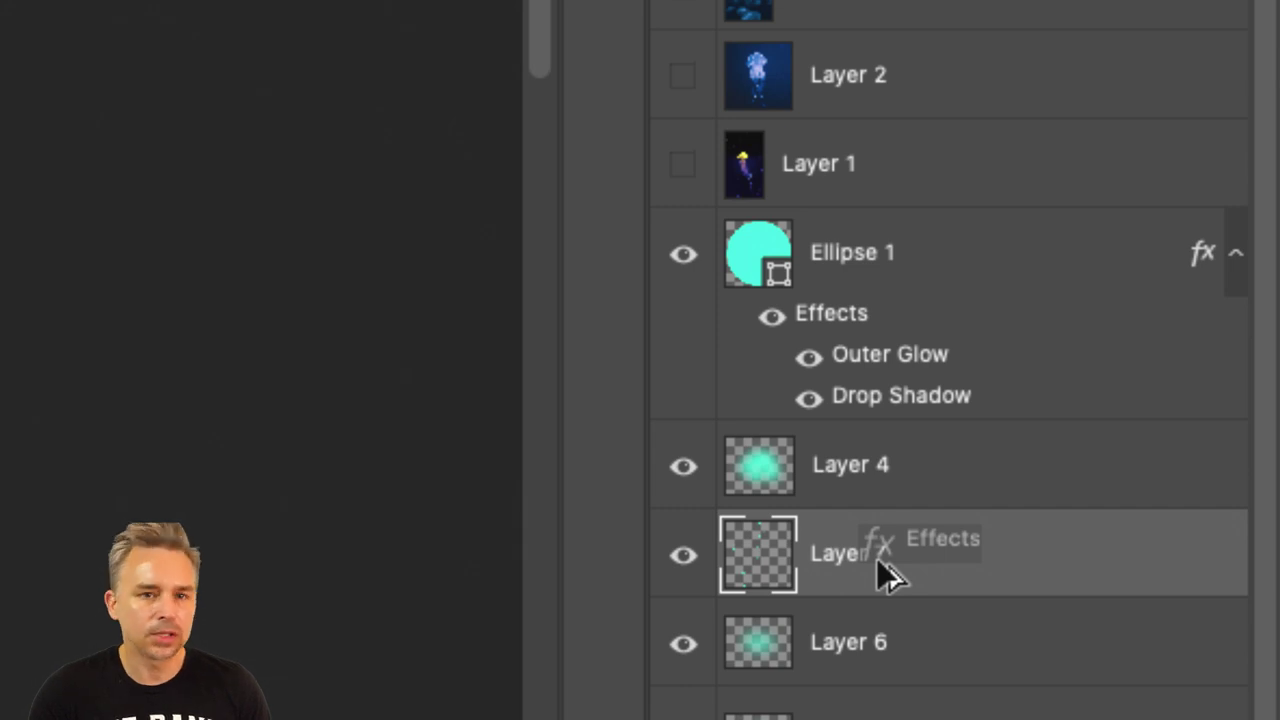
{"action": "left_click_drag", "start_coordinate": [882, 570], "coordinate": [882, 575]}
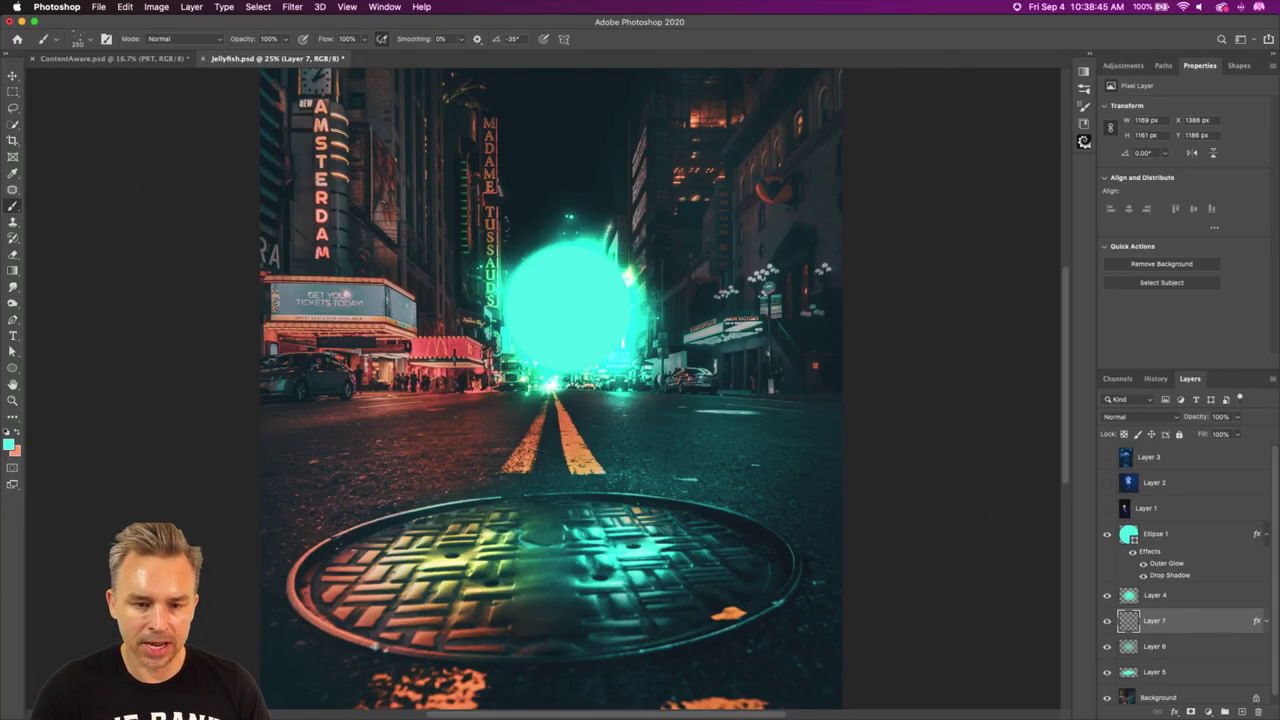
{"action": "key", "text": "v"}
{"action": "mouse_move", "coordinate": [257, 236]}
{"action": "left_mouse_down"}
{"action": "mouse_move", "coordinate": [528, 357]}
{"action": "mouse_move", "coordinate": [300, 240]}
{"action": "mouse_move", "coordinate": [475, 186]}
{"action": "mouse_move", "coordinate": [282, 219]}
{"action": "left_mouse_up"}
Add a Gradient Overlay effect to Layer 7.
{"action": "left_click", "coordinate": [1266, 621]}
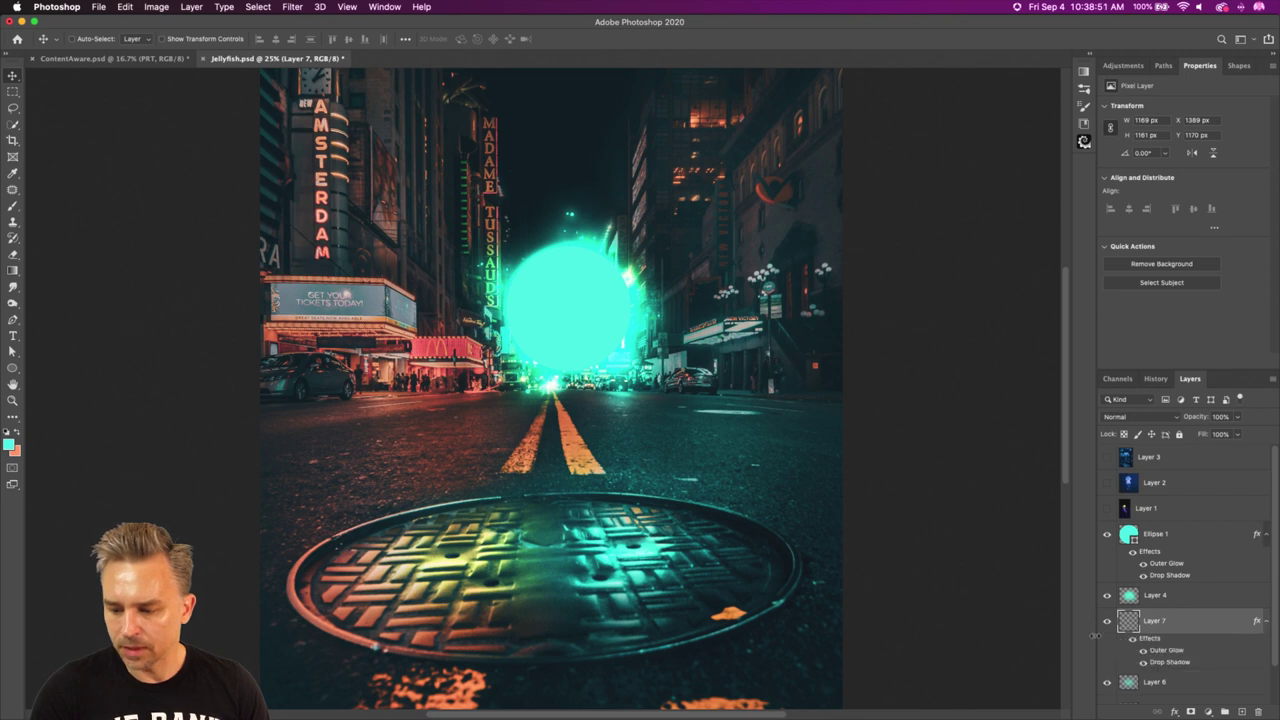
{"action": "double_click", "coordinate": [1256, 622]}
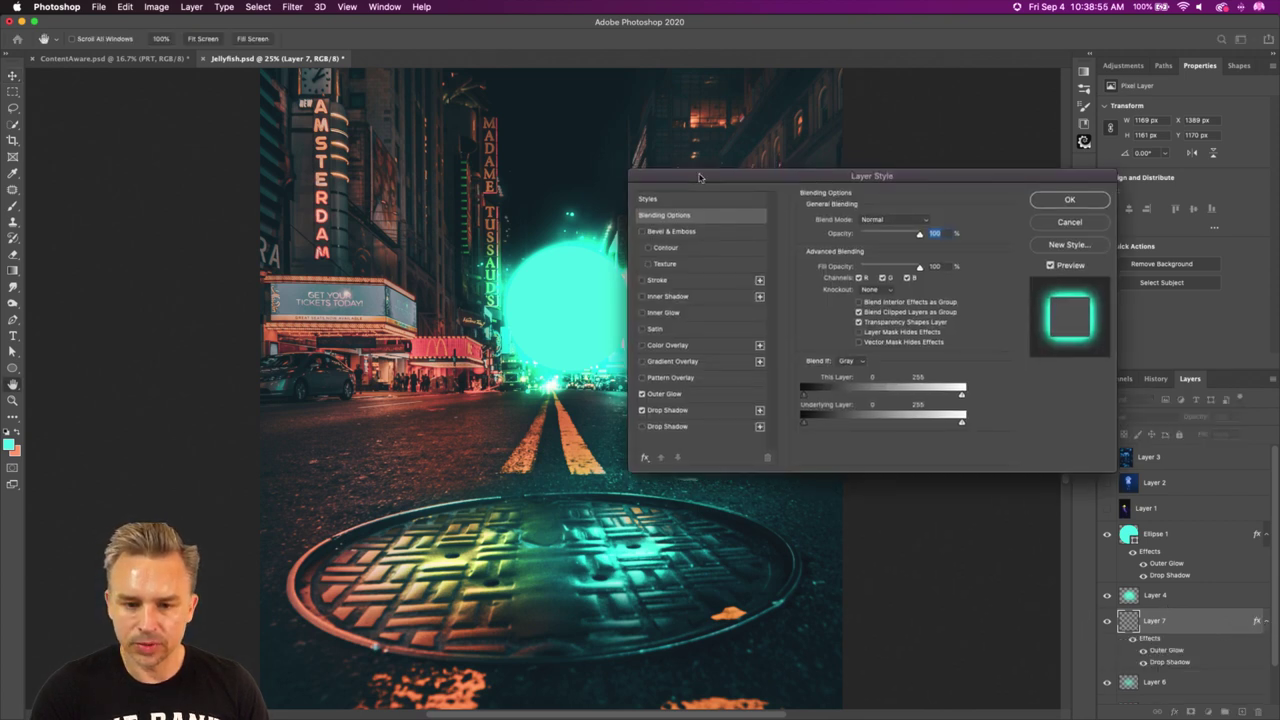
{"action": "left_click_drag", "start_coordinate": [701, 177], "coordinate": [744, 228]}
{"action": "left_click", "coordinate": [685, 410]}
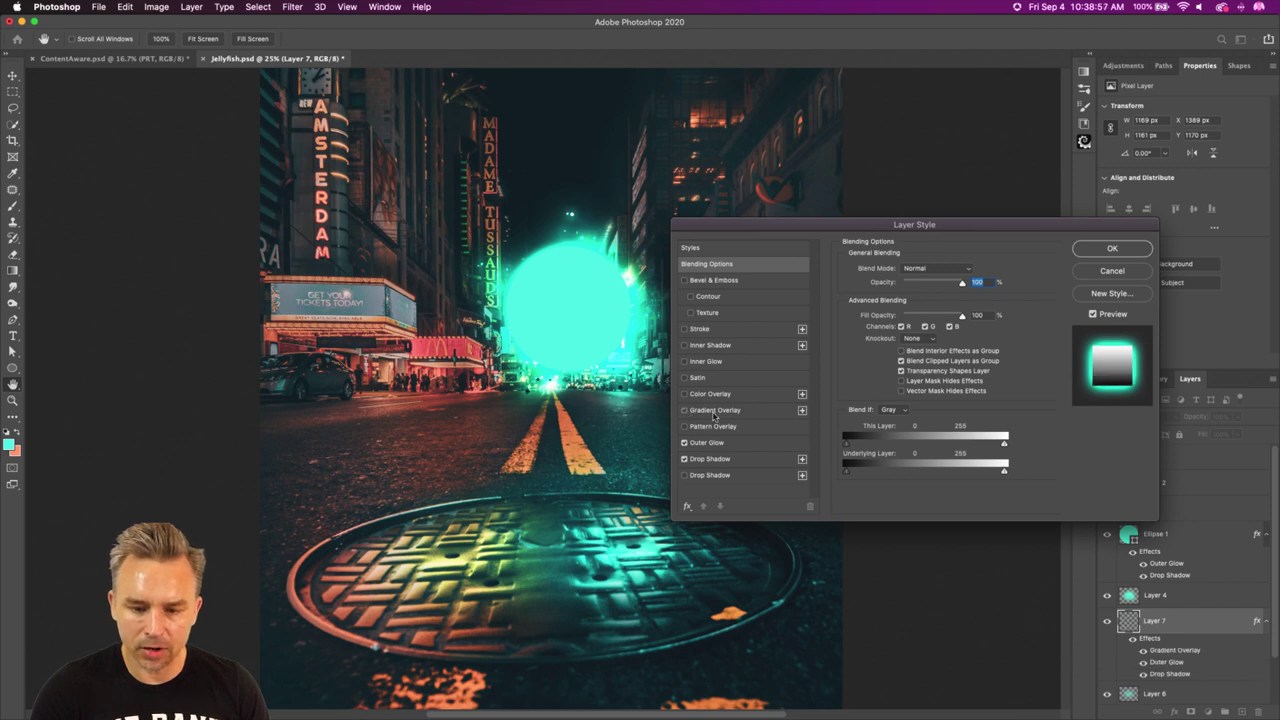
{"action": "left_click", "coordinate": [712, 410]}
Make the overlay gradient run from turquoise #47fee8, sampled from the image's glow, to white, removing the middle stop, and apply the layer style.
{"action": "left_click", "coordinate": [900, 297]}
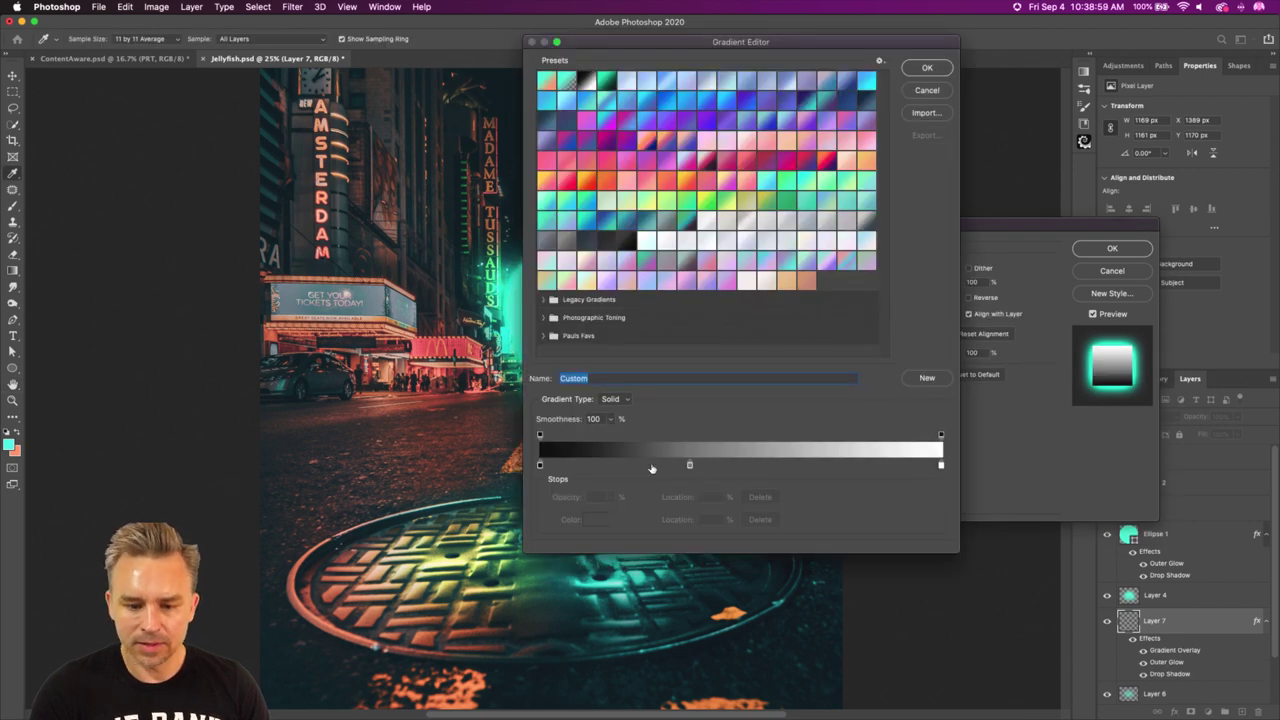
{"action": "double_click", "coordinate": [540, 466]}
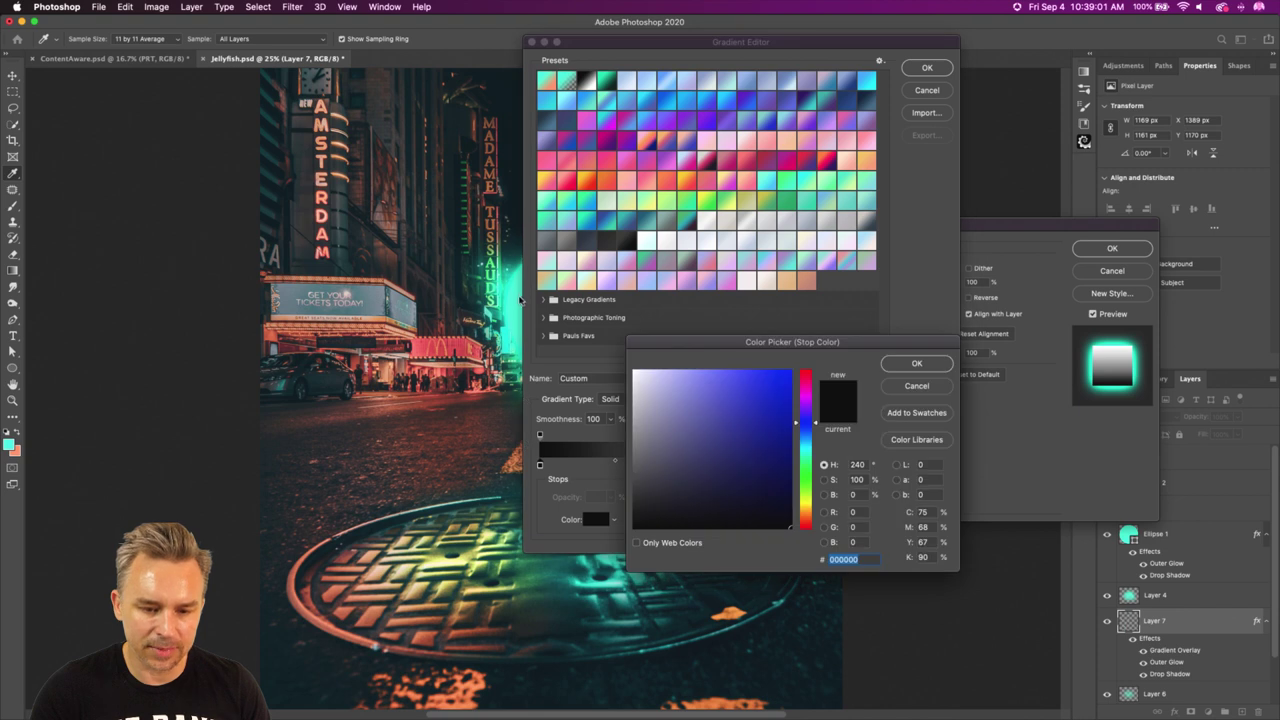
{"action": "left_click", "coordinate": [515, 298]}
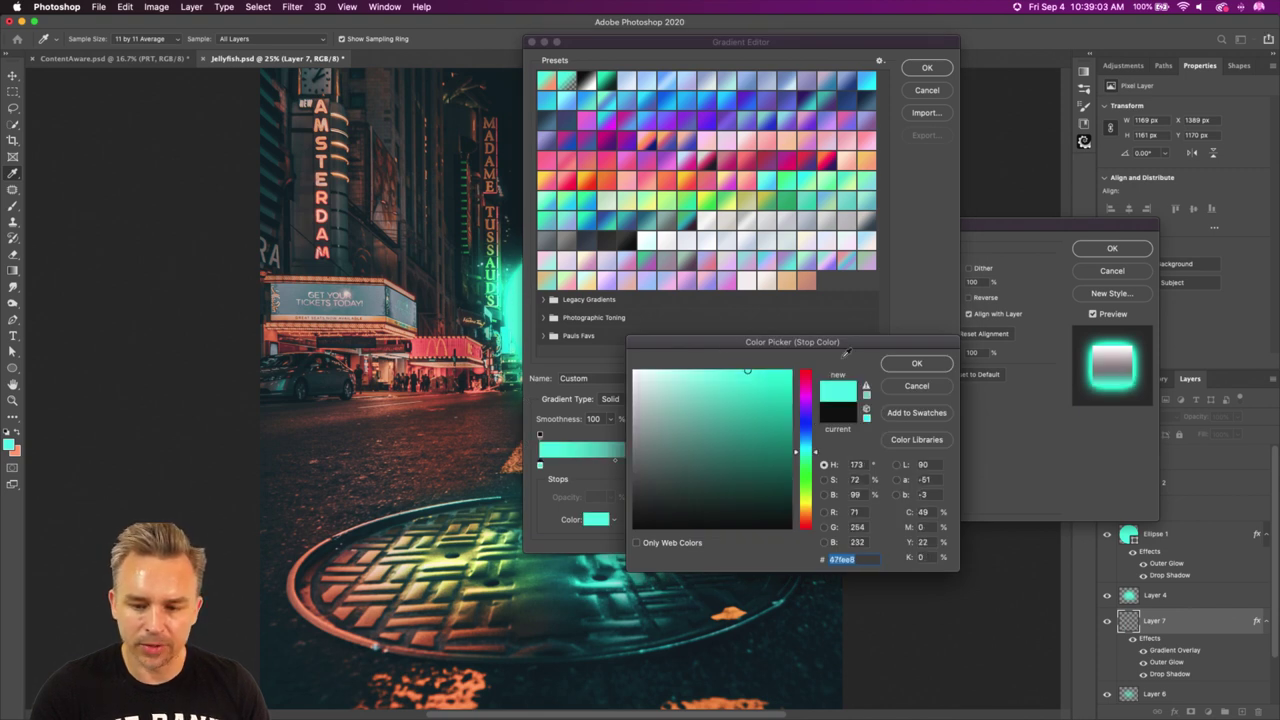
{"action": "left_click", "coordinate": [908, 364]}
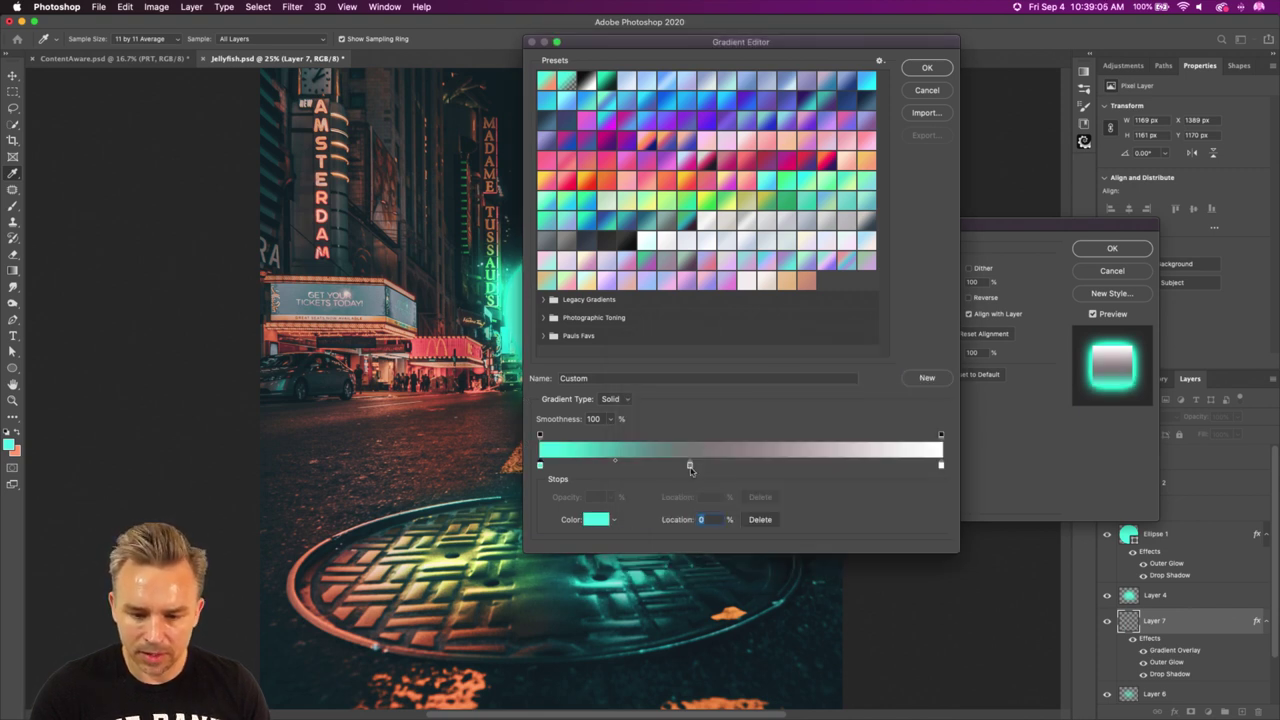
{"action": "left_click_drag", "start_coordinate": [689, 467], "coordinate": [692, 582]}
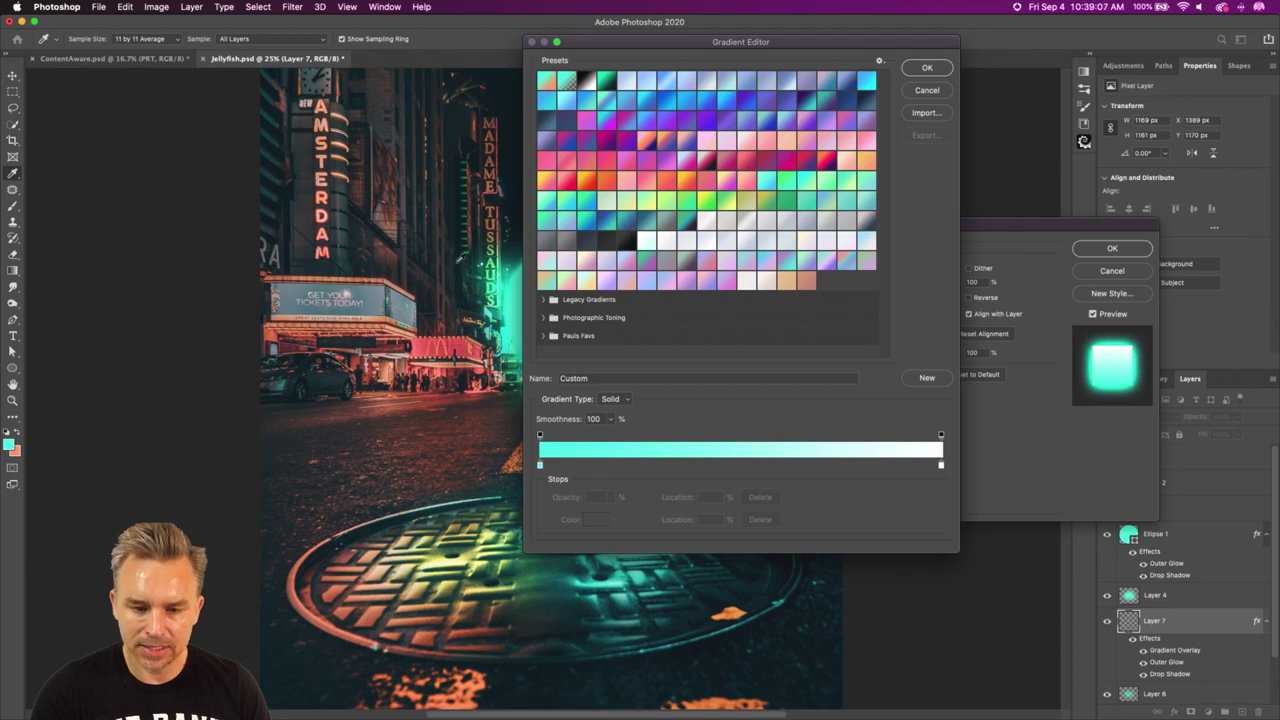
{"action": "left_click_drag", "start_coordinate": [596, 44], "coordinate": [812, 59]}
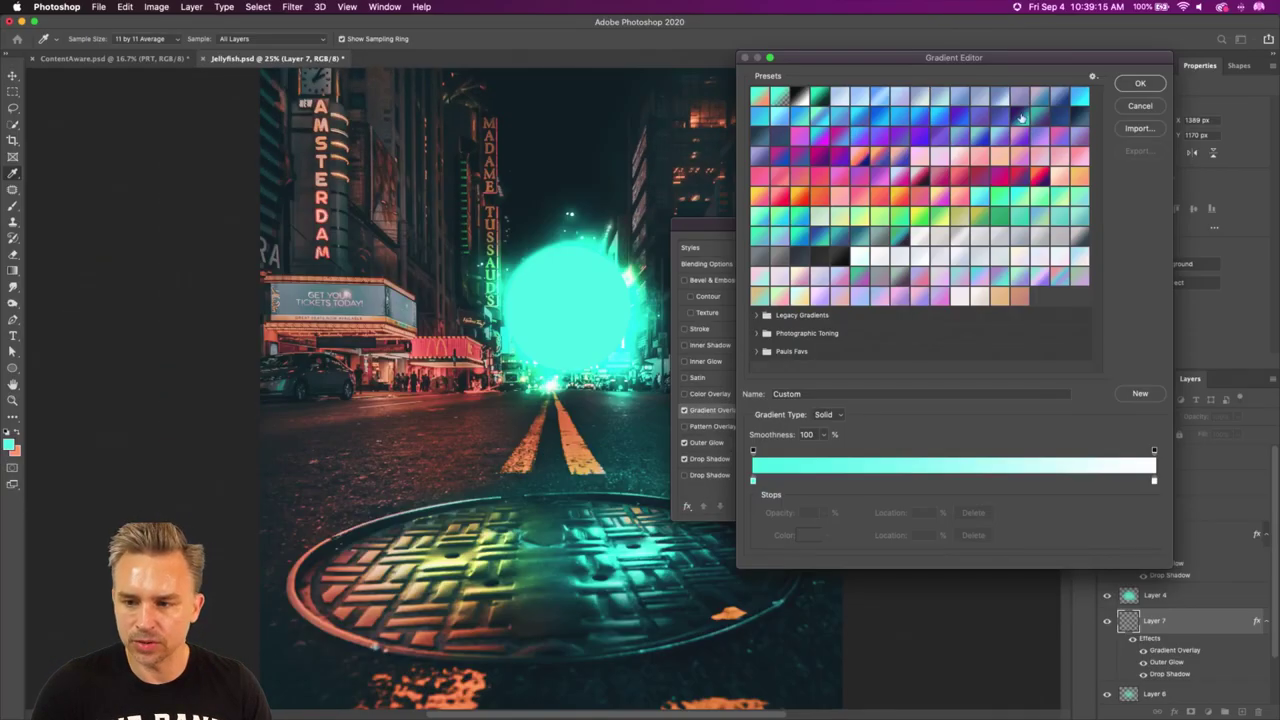
{"action": "left_click", "coordinate": [1138, 84]}
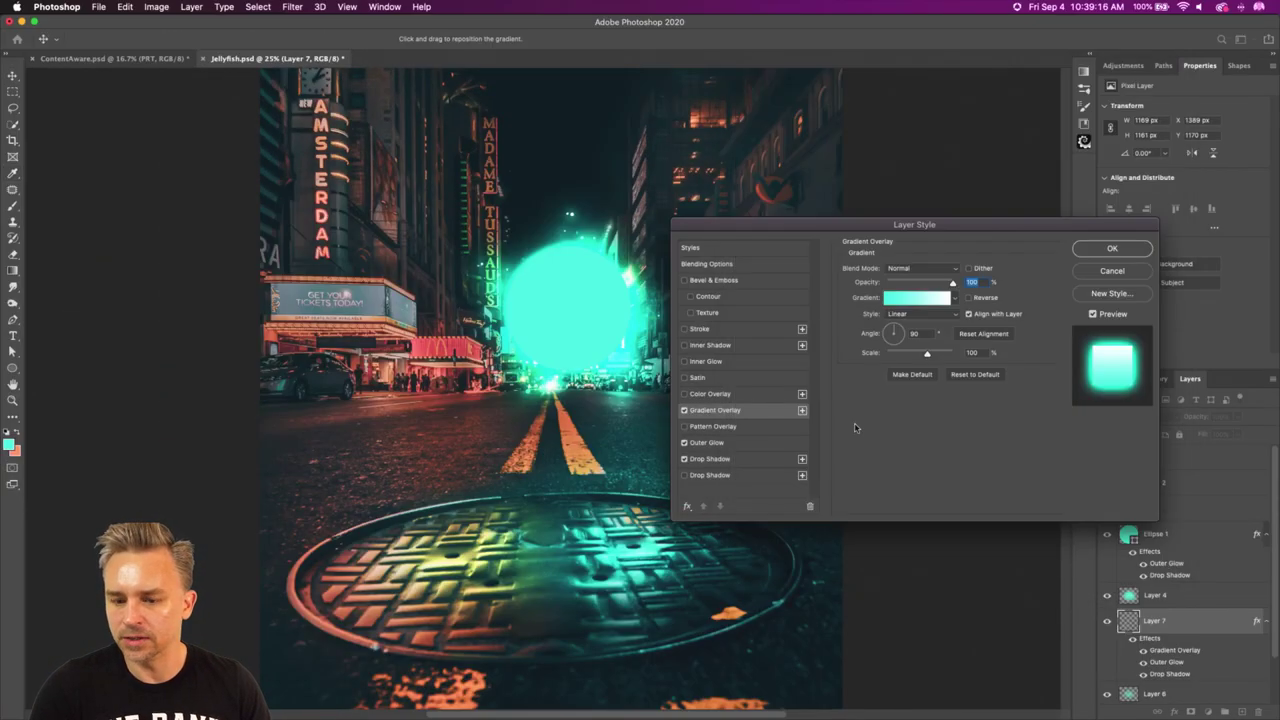
{"action": "left_click", "coordinate": [1086, 248]}
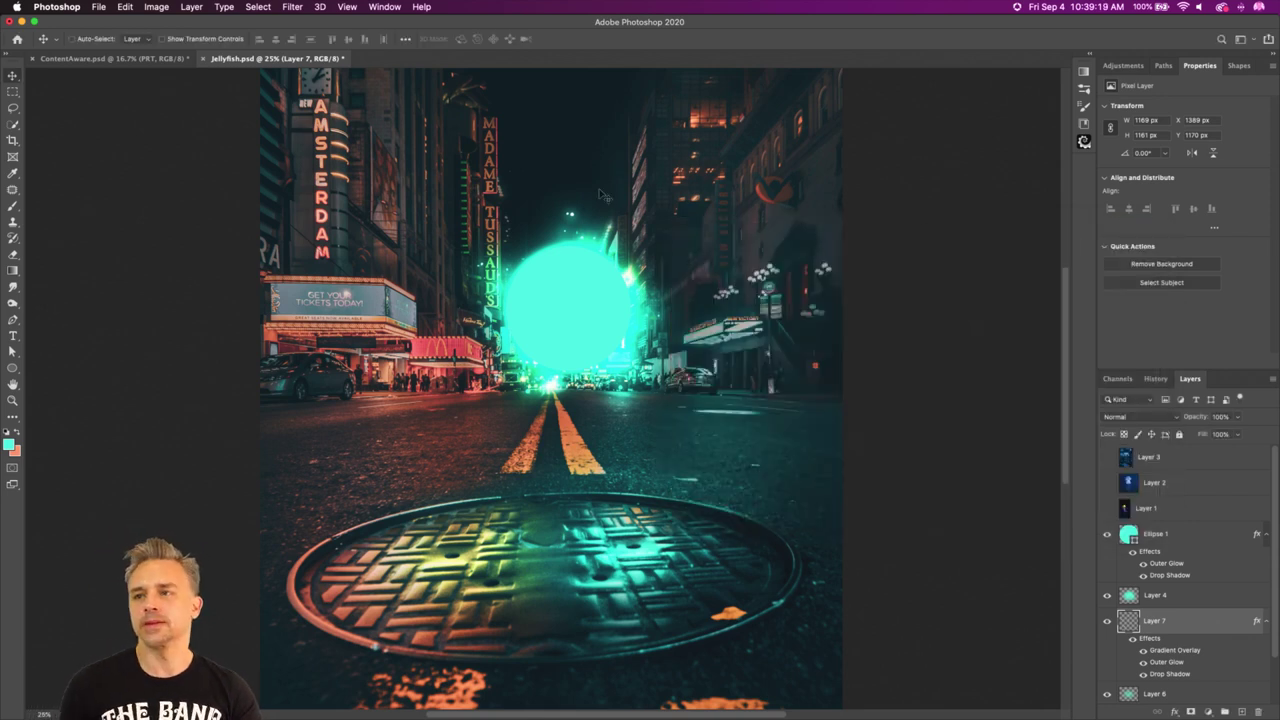
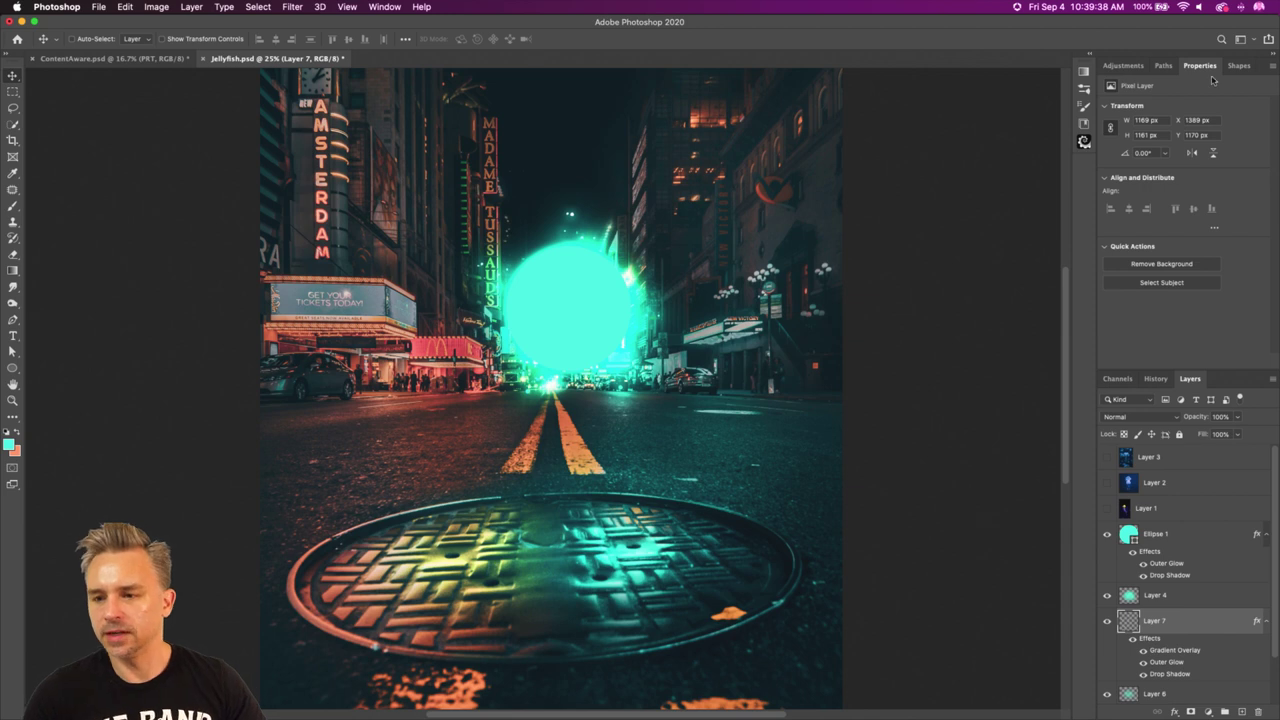
Lower the Ellipse 1 layer's Fill to 42% and rename the layer orb.
{"action": "double_click", "coordinate": [1262, 66]}
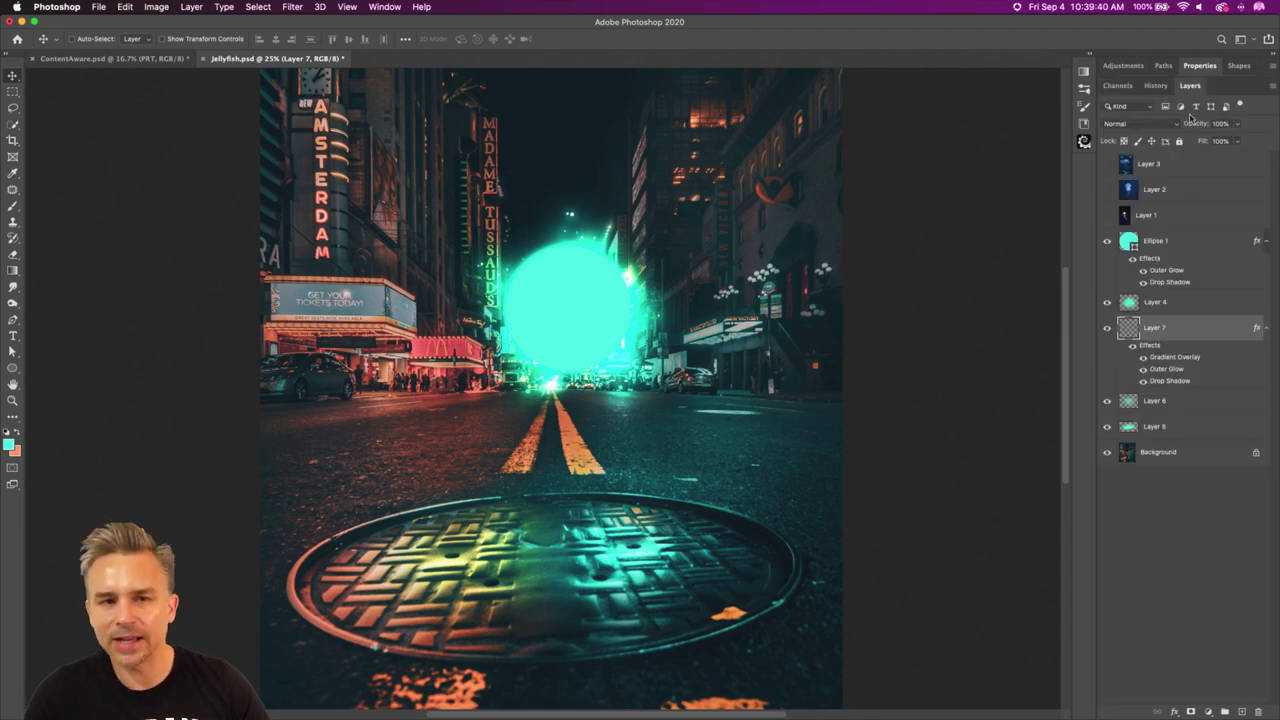
{"action": "left_click", "coordinate": [1168, 309]}
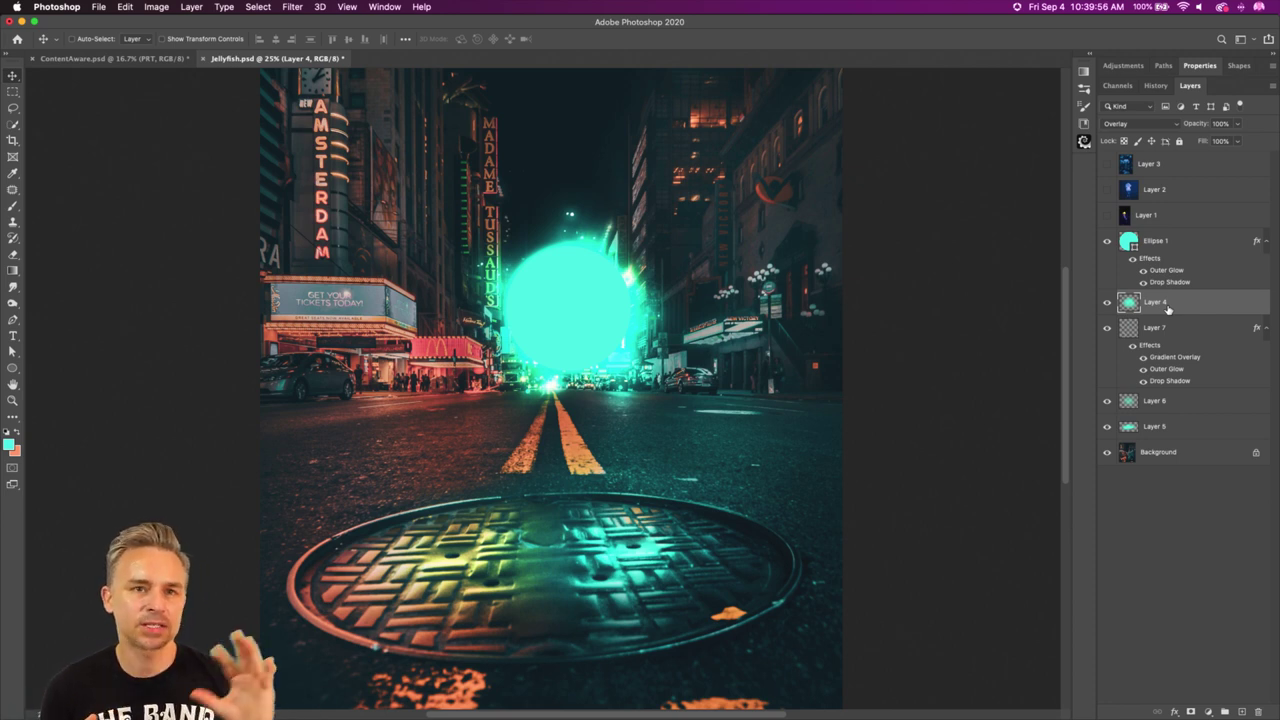
{"action": "left_click", "coordinate": [1163, 241]}
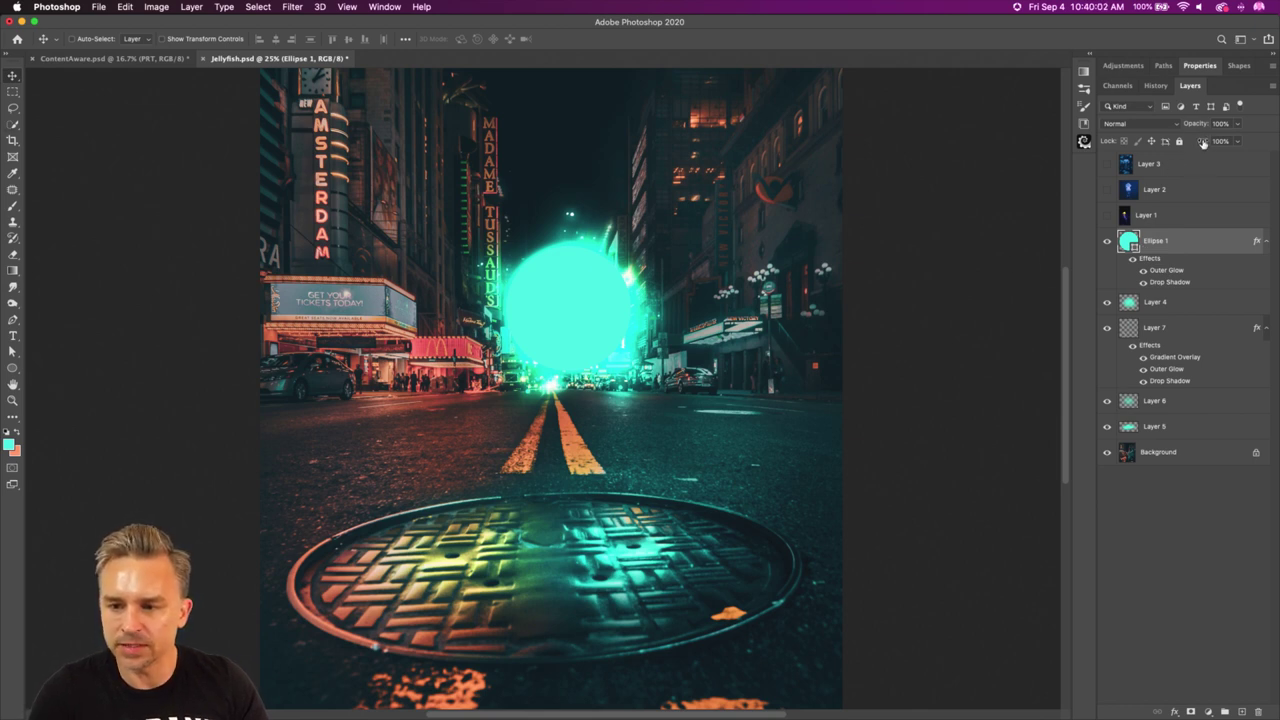
{"action": "mouse_move", "coordinate": [1202, 142]}
{"action": "left_mouse_down"}
{"action": "mouse_move", "coordinate": [1146, 148]}
{"action": "mouse_move", "coordinate": [1218, 141]}
{"action": "left_mouse_up"}
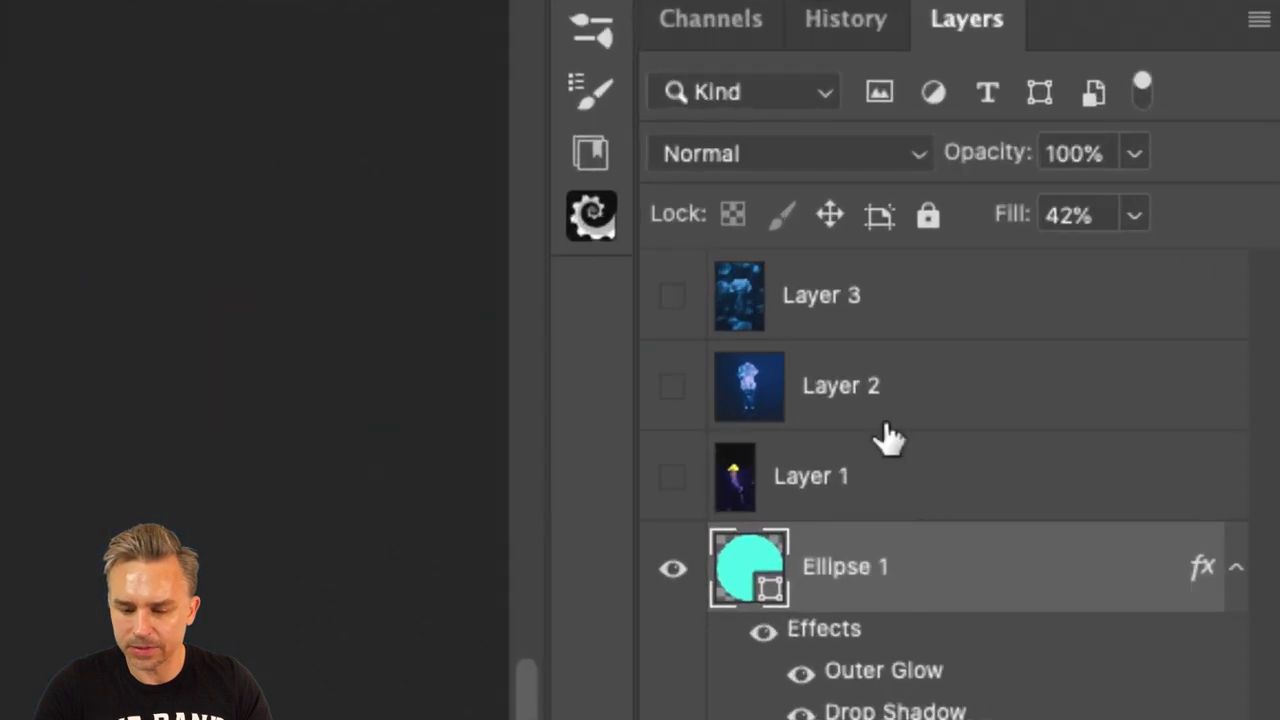
{"action": "double_click", "coordinate": [824, 586]}
{"action": "type", "text": "orb"}
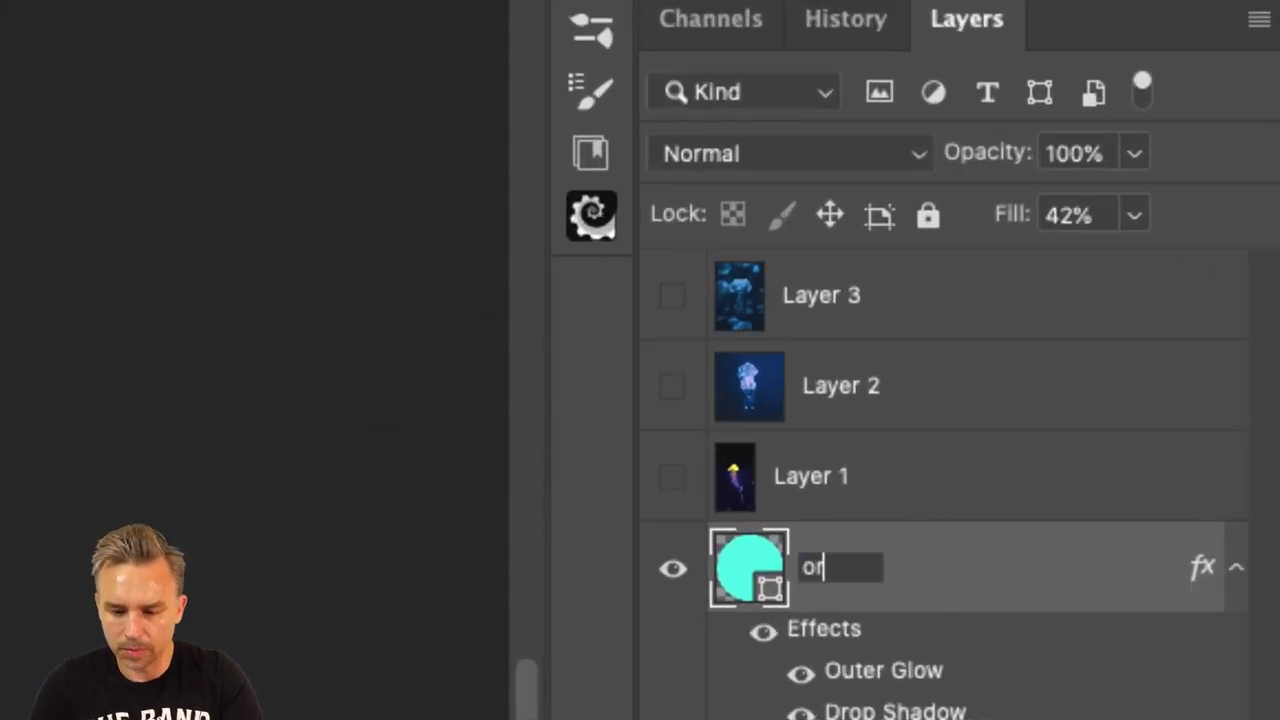
{"action": "key", "text": "Return"}
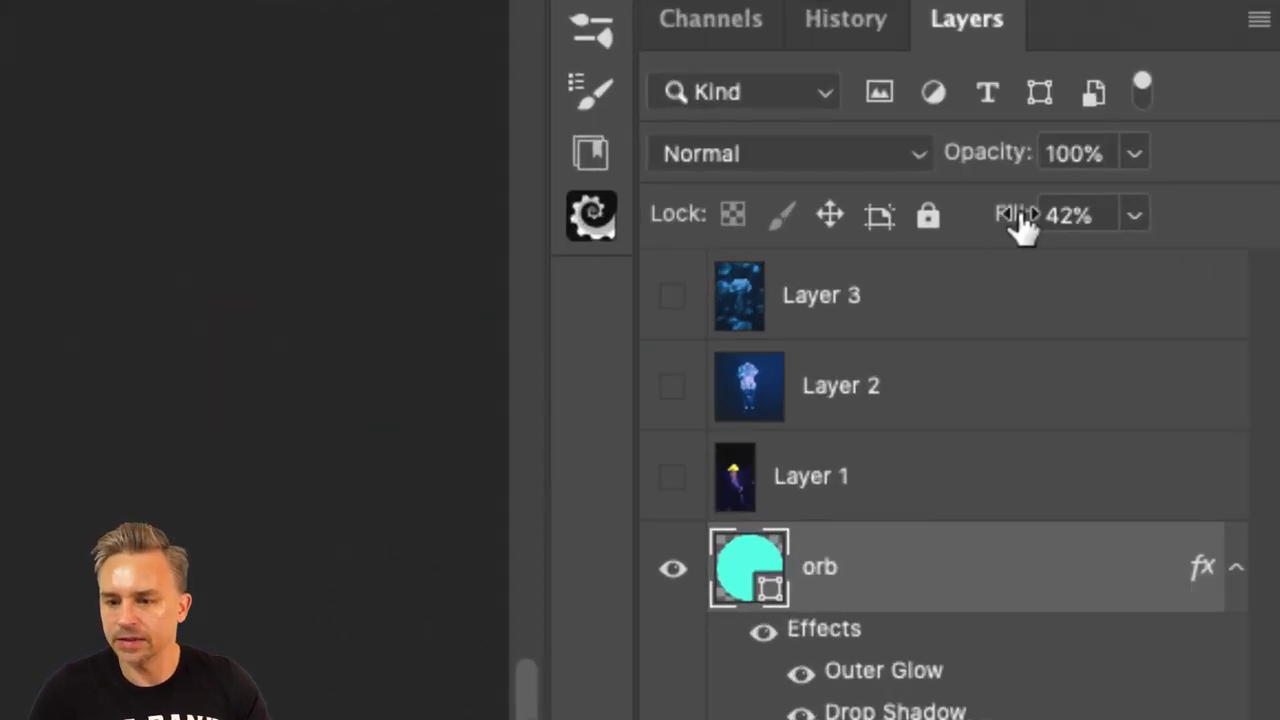
Try different Fill values on the orb layer and settle on 51%.
{"action": "left_click_drag", "start_coordinate": [1017, 222], "coordinate": [1135, 214]}
{"action": "mouse_move", "coordinate": [1014, 223]}
{"action": "left_mouse_down"}
{"action": "mouse_move", "coordinate": [934, 223]}
{"action": "mouse_move", "coordinate": [992, 216]}
{"action": "left_mouse_up"}
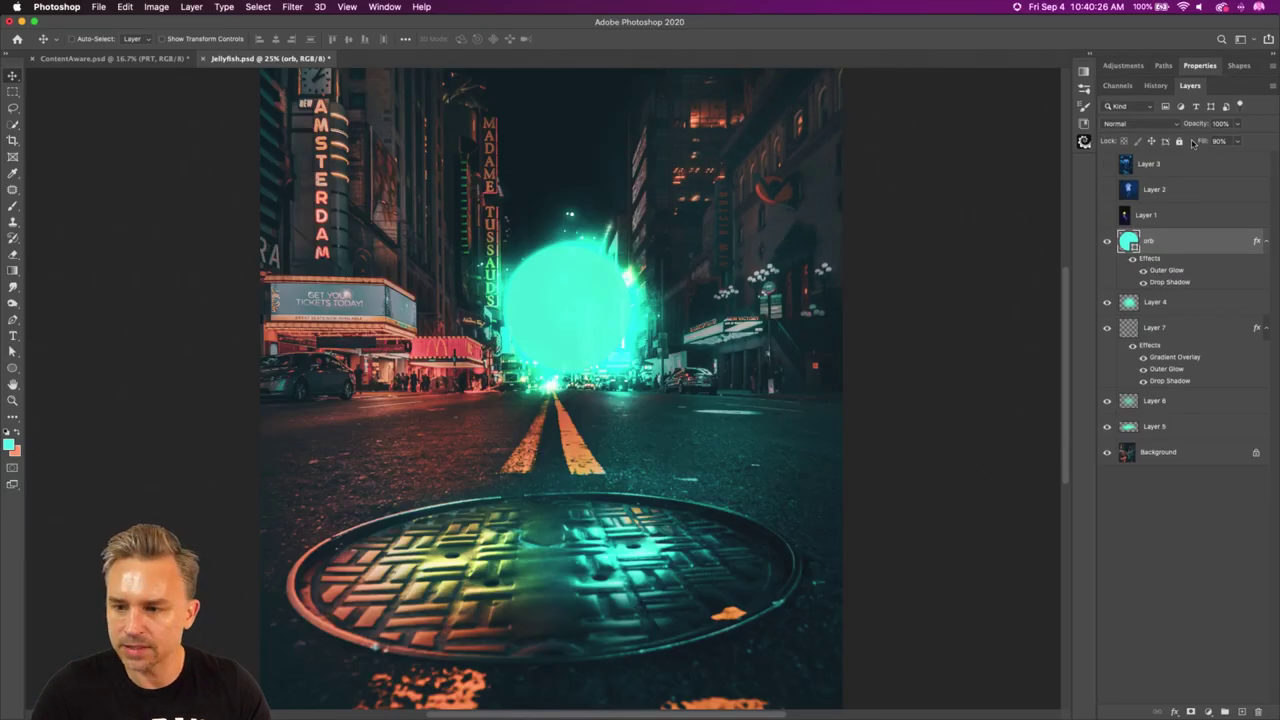
{"action": "left_click_drag", "start_coordinate": [1200, 145], "coordinate": [1200, 145]}
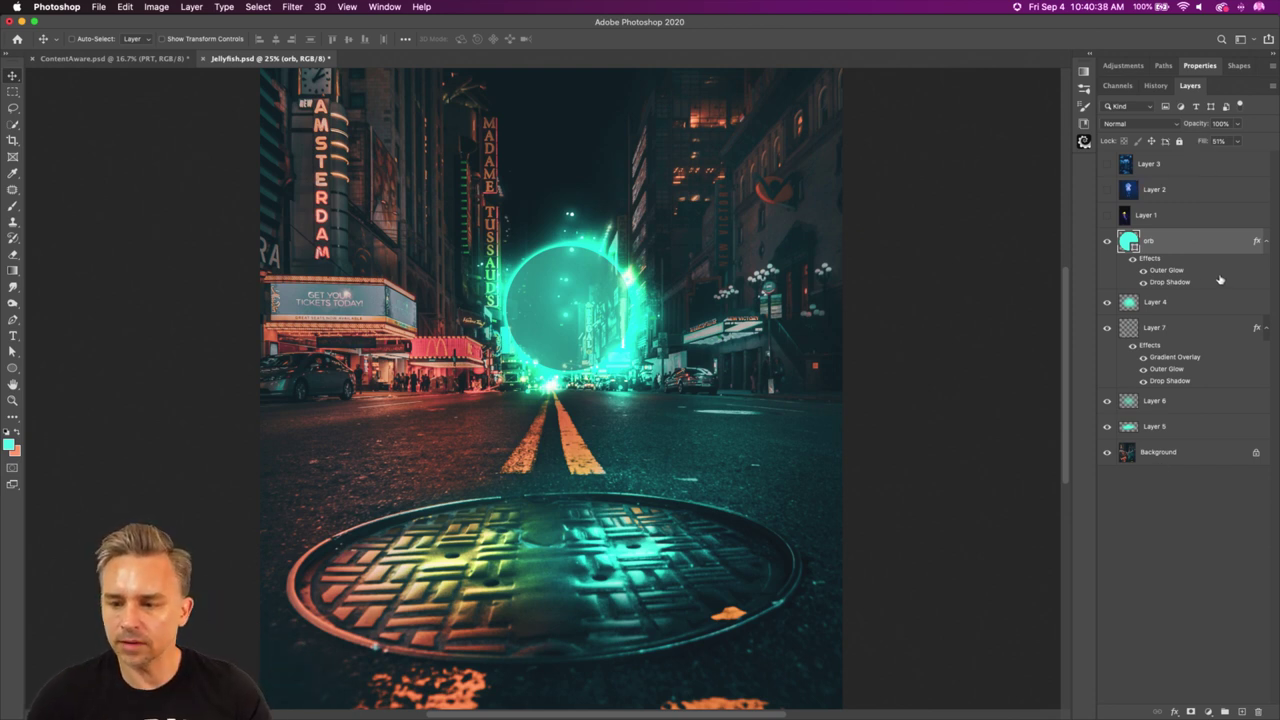
Compare the orb with its Drop Shadow and Layer 4 hidden and shown, and review its Outer Glow settings.
{"action": "left_click", "coordinate": [1143, 283]}
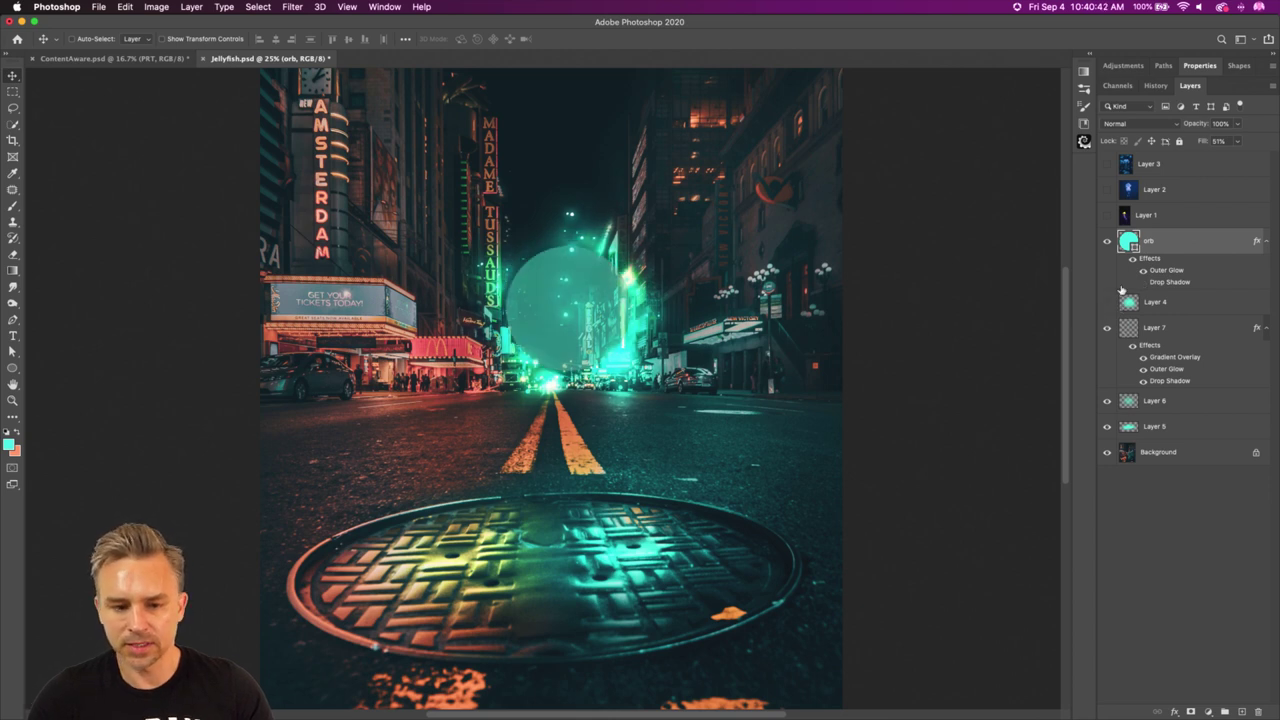
{"action": "double_click", "coordinate": [1163, 272]}
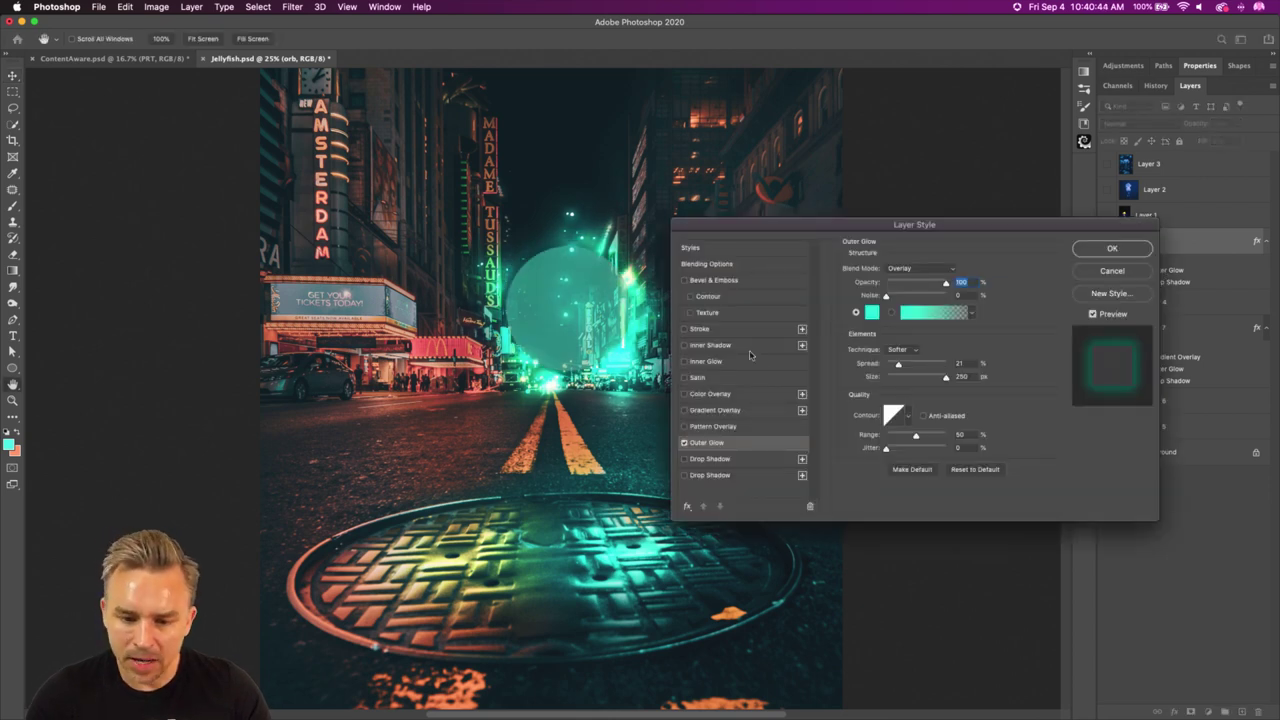
{"action": "left_click_drag", "start_coordinate": [858, 224], "coordinate": [737, 276]}
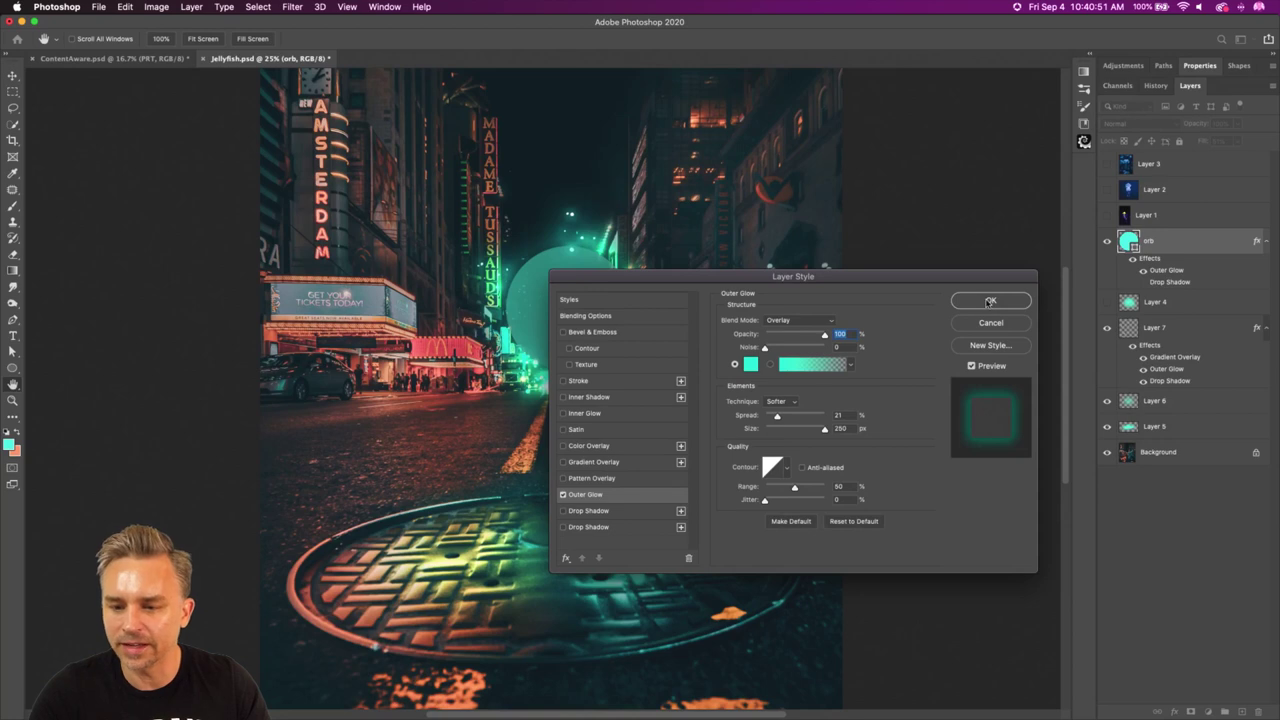
{"action": "left_click", "coordinate": [990, 300]}
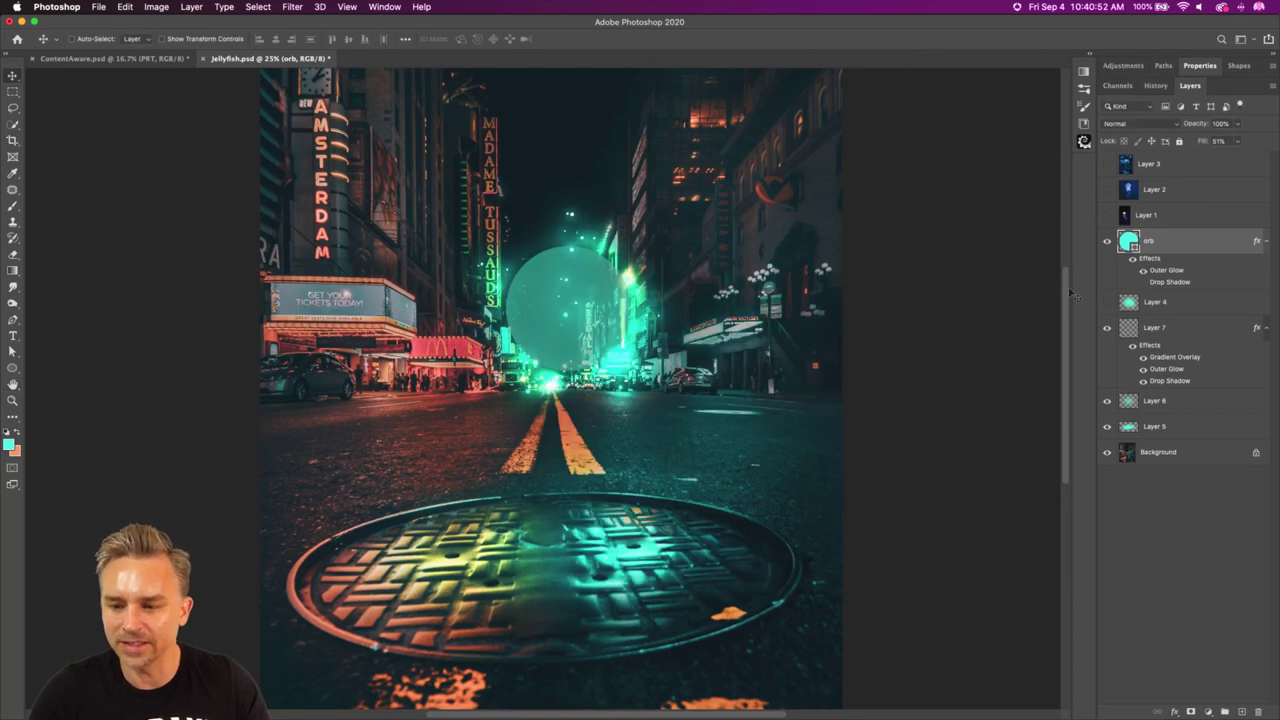
{"action": "left_click", "coordinate": [1143, 271]}
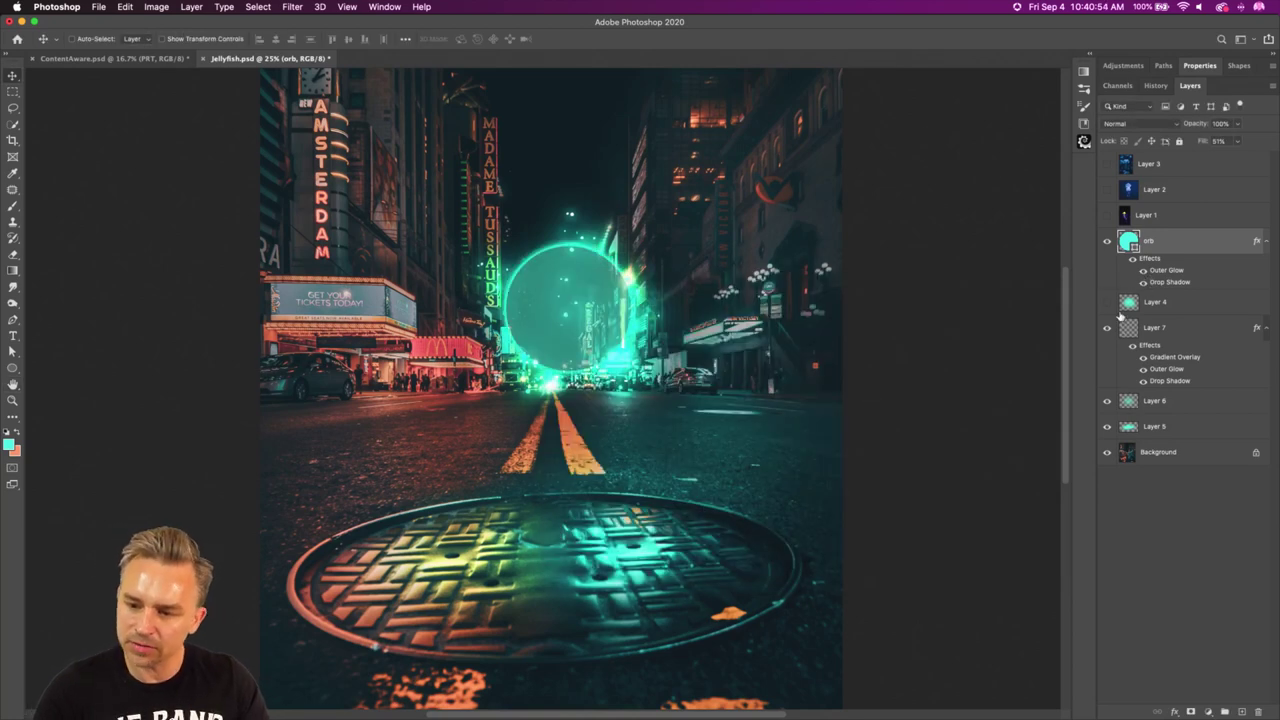
{"action": "left_click", "coordinate": [1106, 303]}
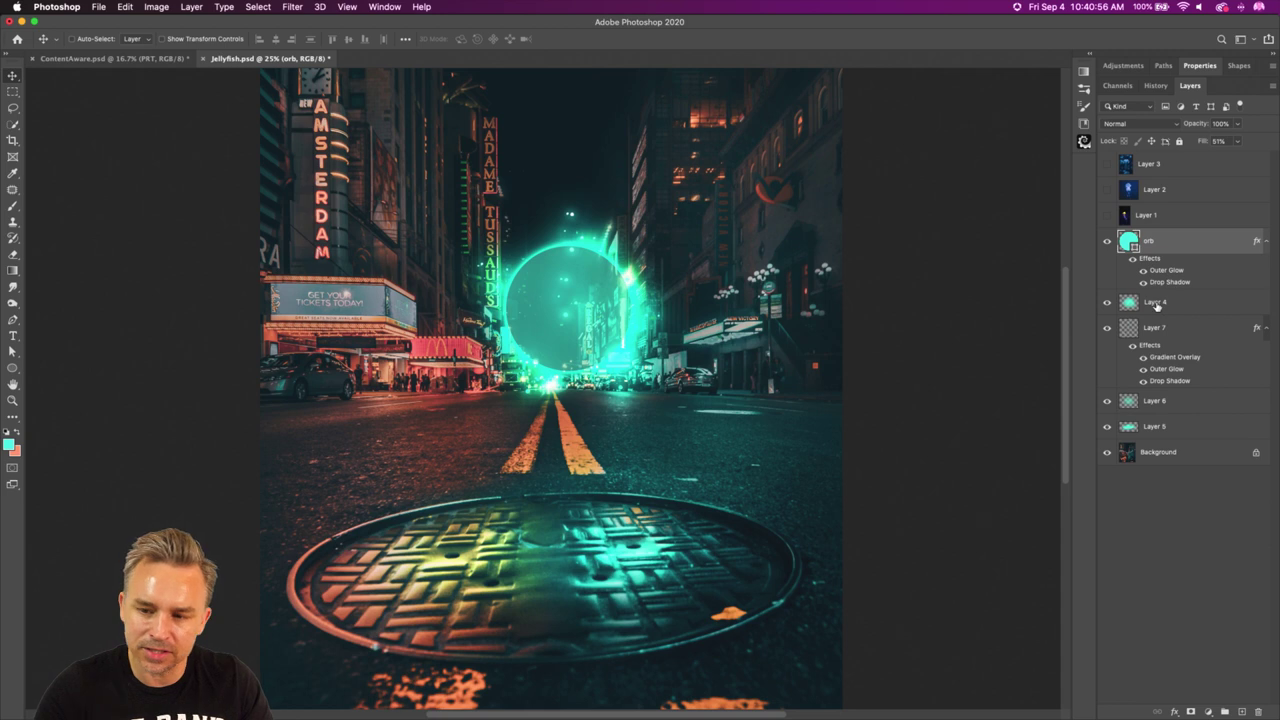
Shift the painted glow on Layer 4 slightly to adjust the light around the orb.
{"action": "left_click", "coordinate": [1152, 305]}
{"action": "mouse_move", "coordinate": [662, 327]}
{"action": "left_mouse_down"}
{"action": "mouse_move", "coordinate": [650, 370]}
{"action": "mouse_move", "coordinate": [638, 322]}
{"action": "left_mouse_up"}
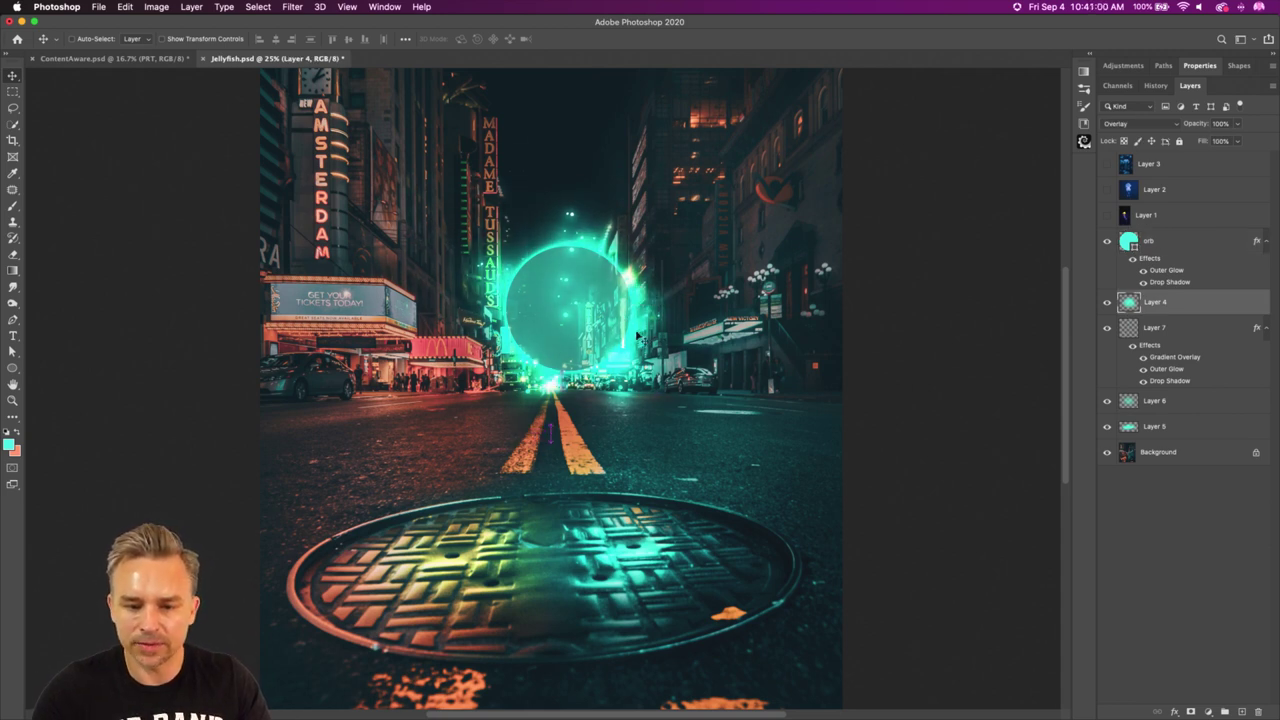
Unlock the Background layer so it becomes a regular layer, and duplicate it.
{"action": "left_click", "coordinate": [1163, 253]}
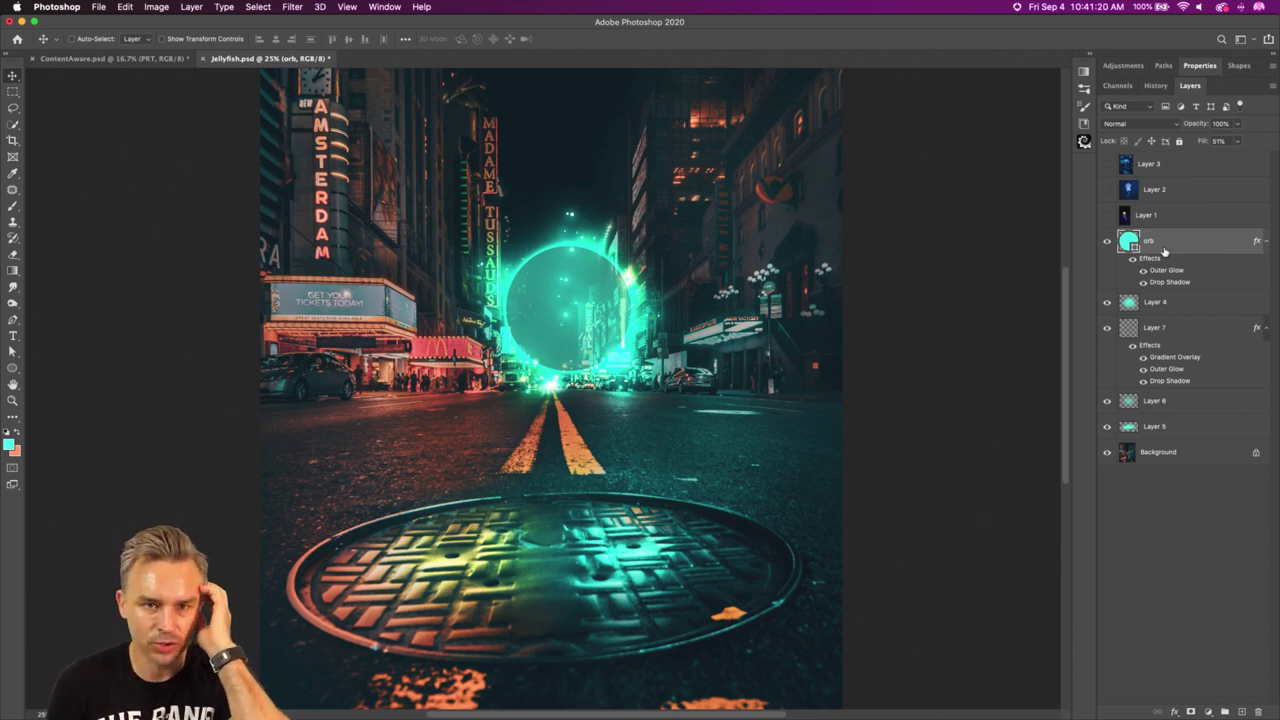
{"action": "left_click", "coordinate": [1166, 452]}
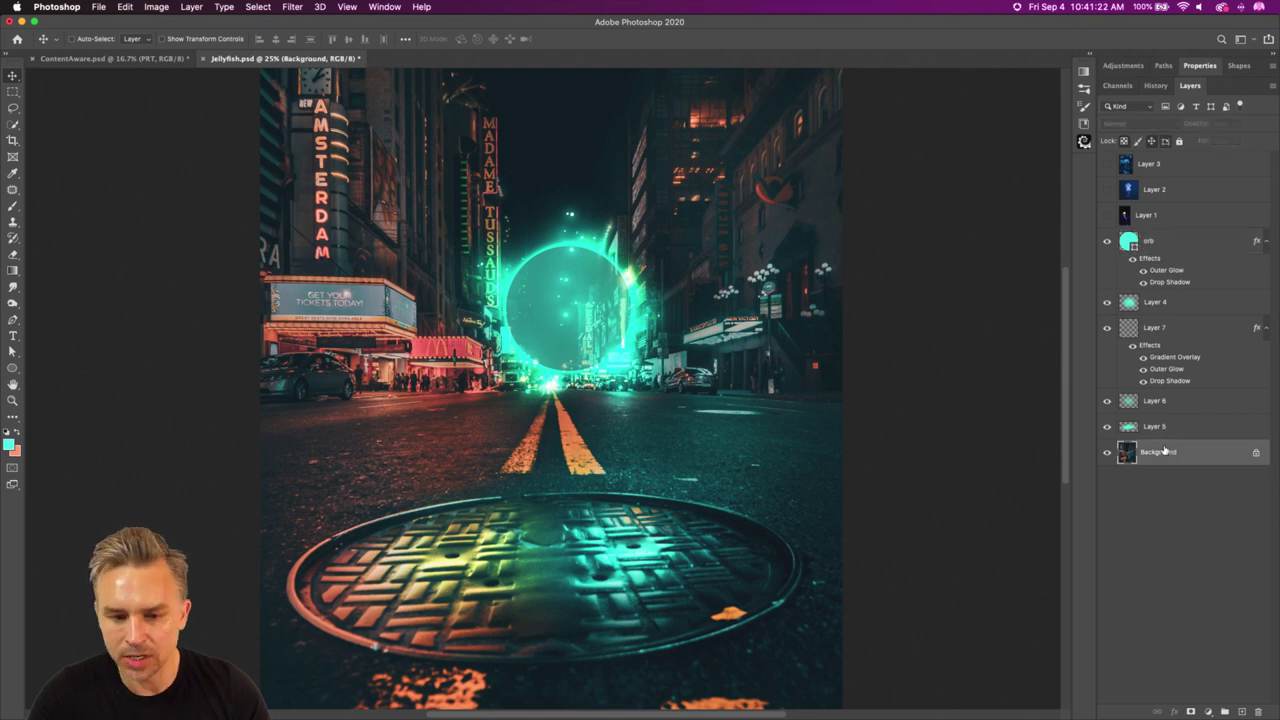
{"action": "left_click", "coordinate": [1256, 452]}
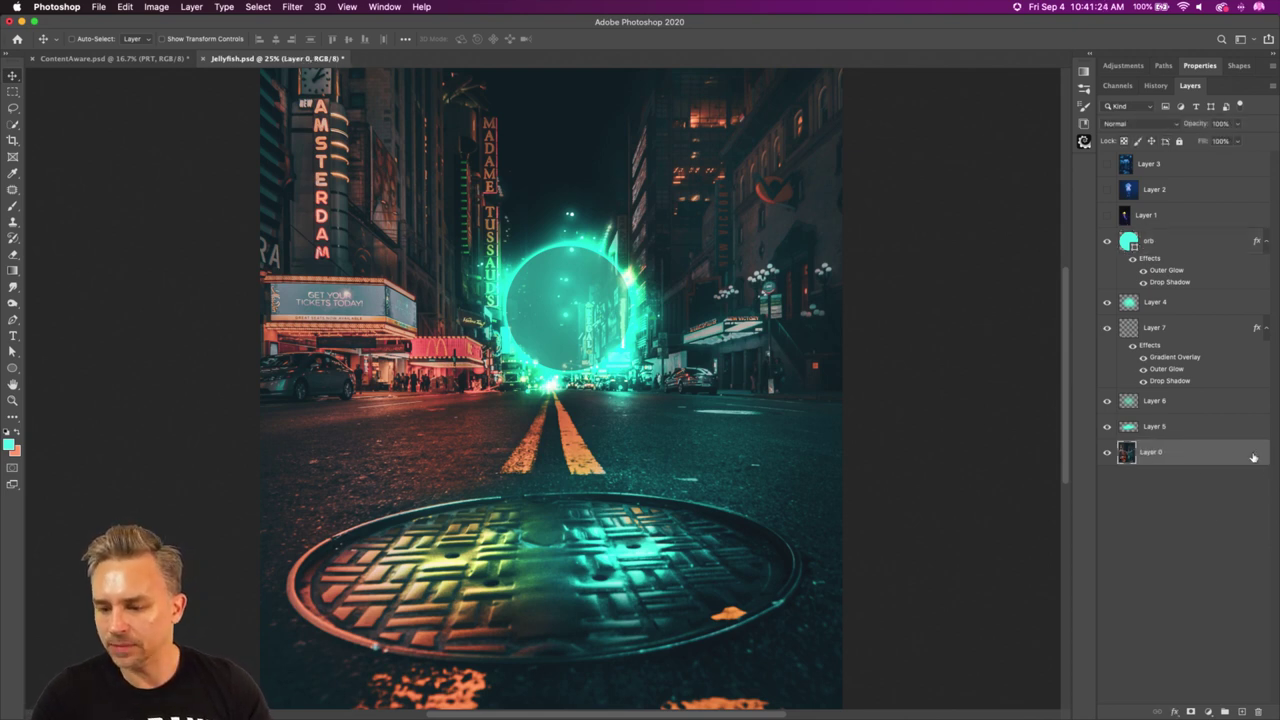
{"action": "key", "text": "super+j"}
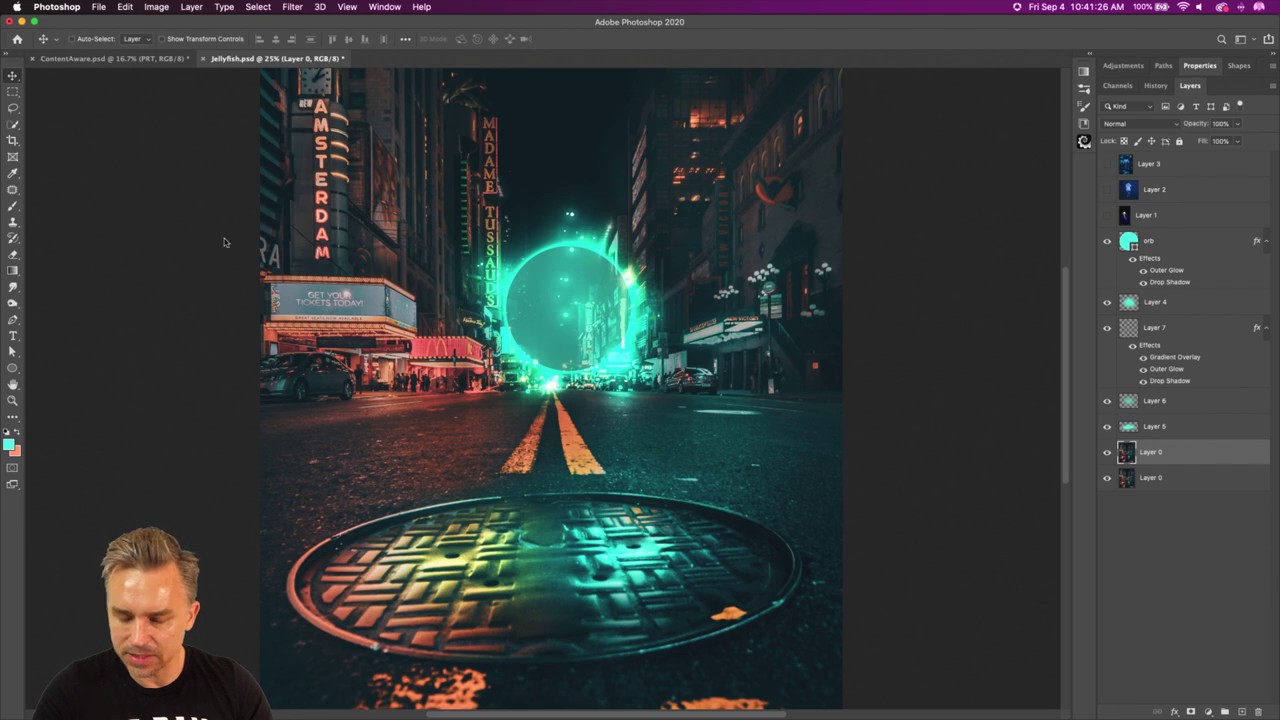
{"action": "left_click", "coordinate": [13, 91]}
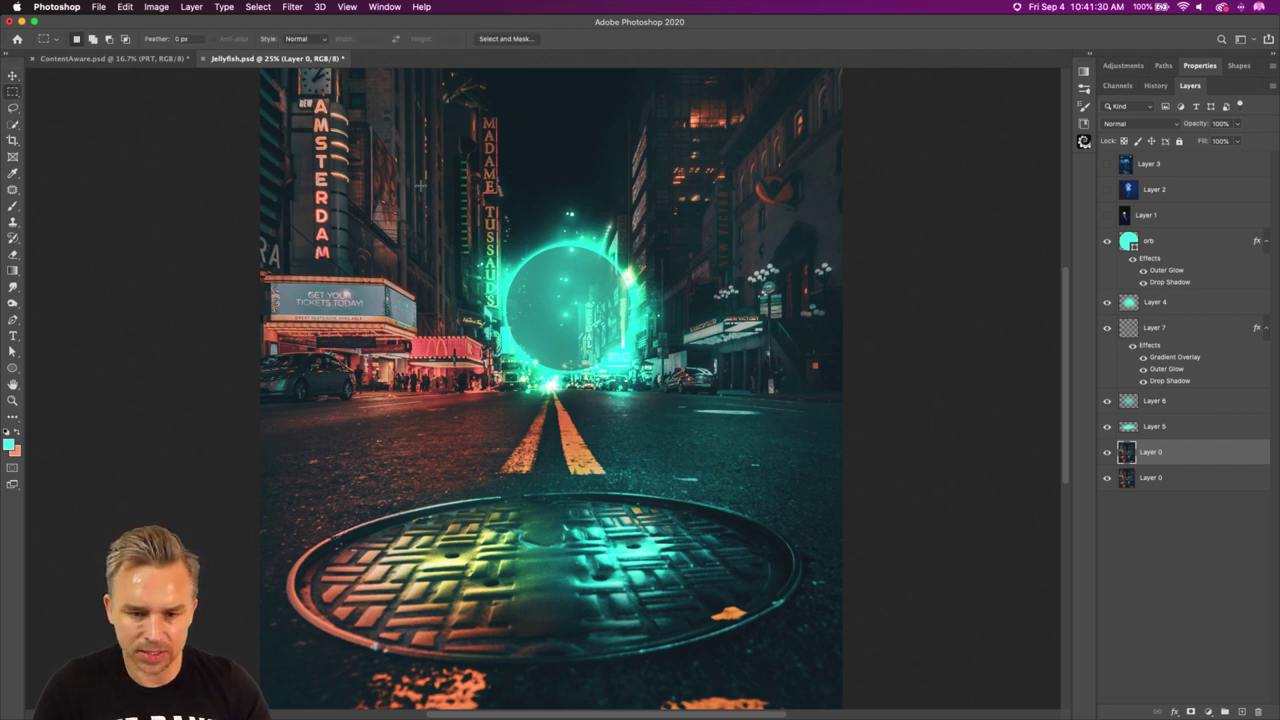
{"action": "left_click_drag", "start_coordinate": [445, 196], "coordinate": [727, 476]}
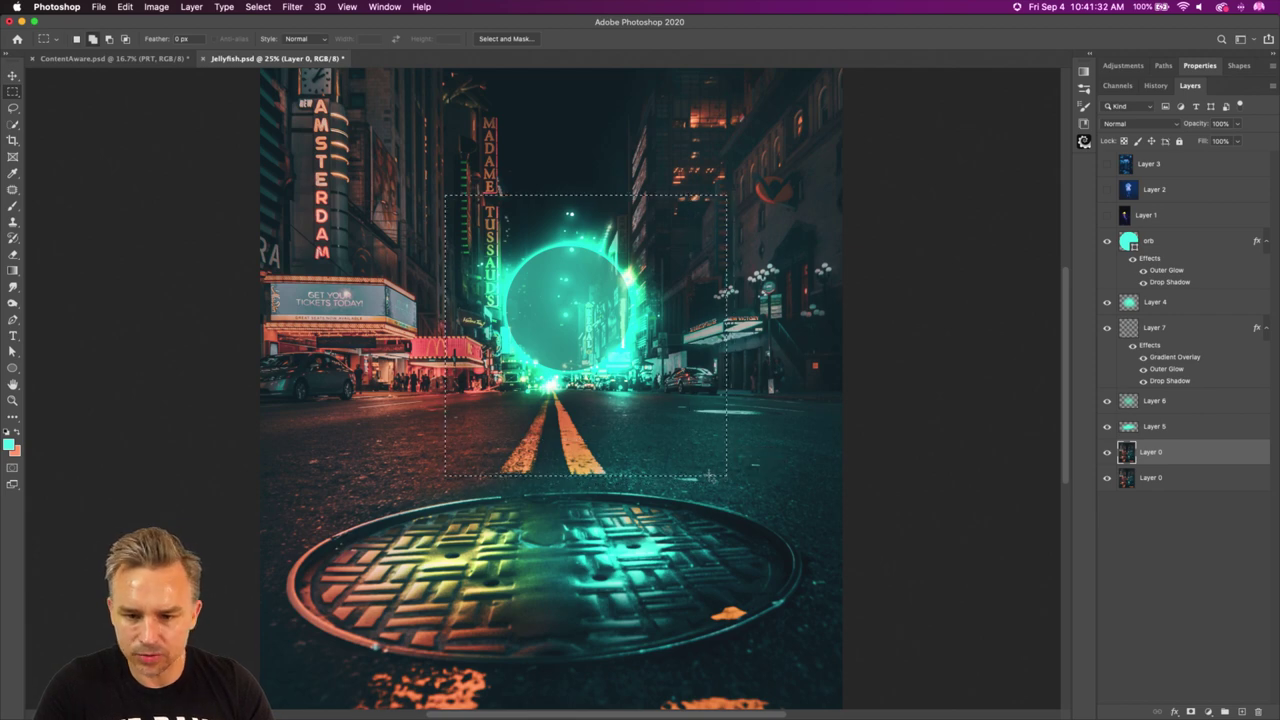
{"action": "key", "text": "super+j"}
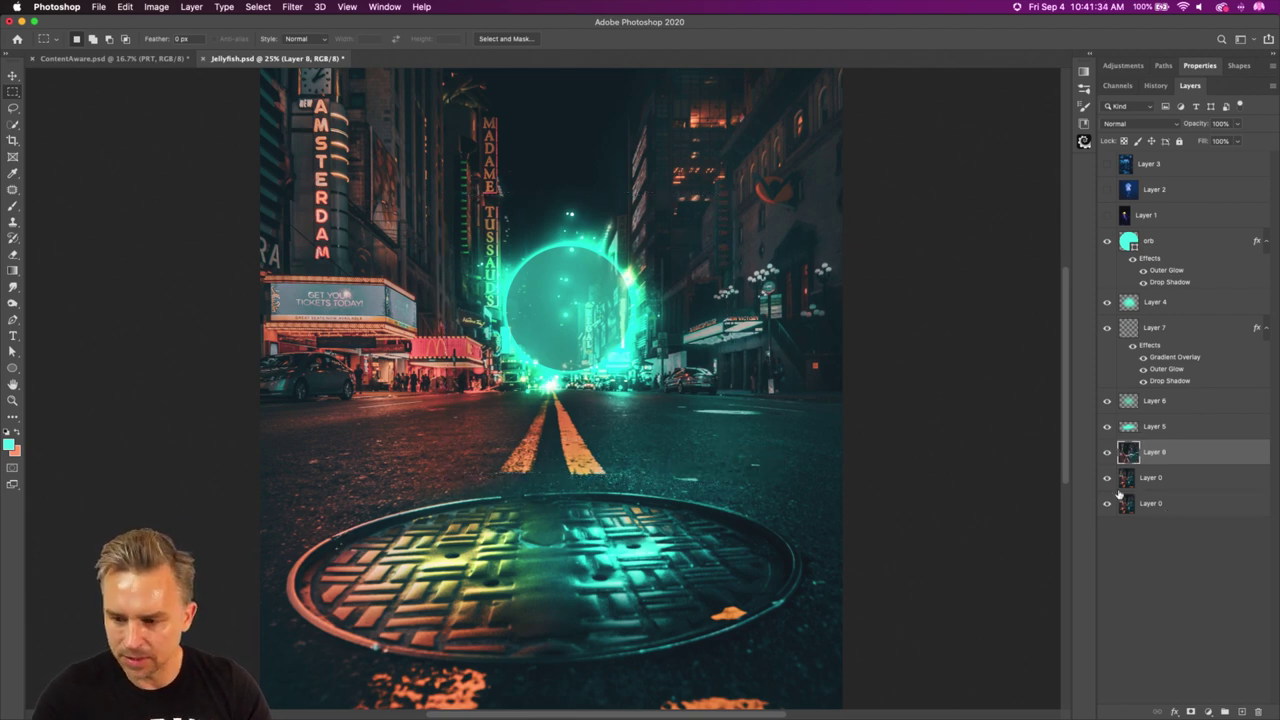
{"action": "left_click_drag", "start_coordinate": [1107, 478], "coordinate": [1101, 519]}
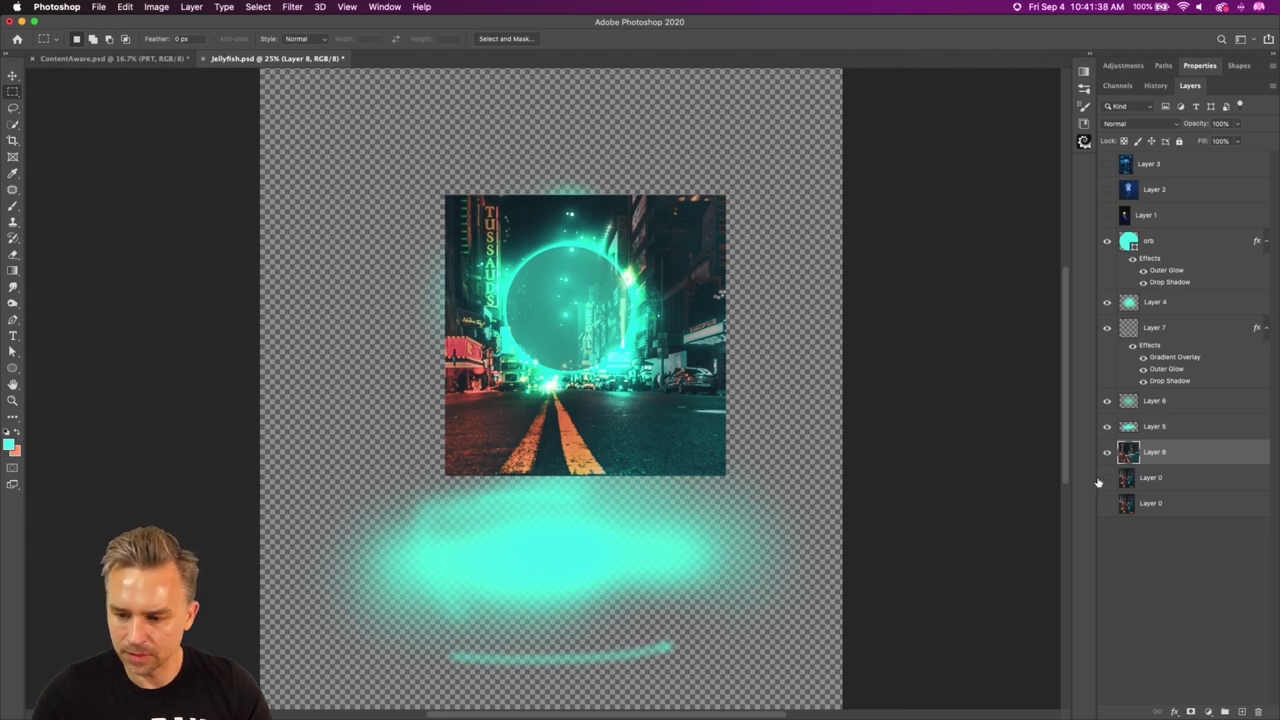
{"action": "left_click", "coordinate": [1107, 478]}
{"action": "left_click_drag", "start_coordinate": [1104, 458], "coordinate": [1258, 712]}
Copy a roughly square area of the street around the orb onto its own smart object layer and hide the full street layer.
{"action": "left_click_drag", "start_coordinate": [416, 180], "coordinate": [692, 442]}
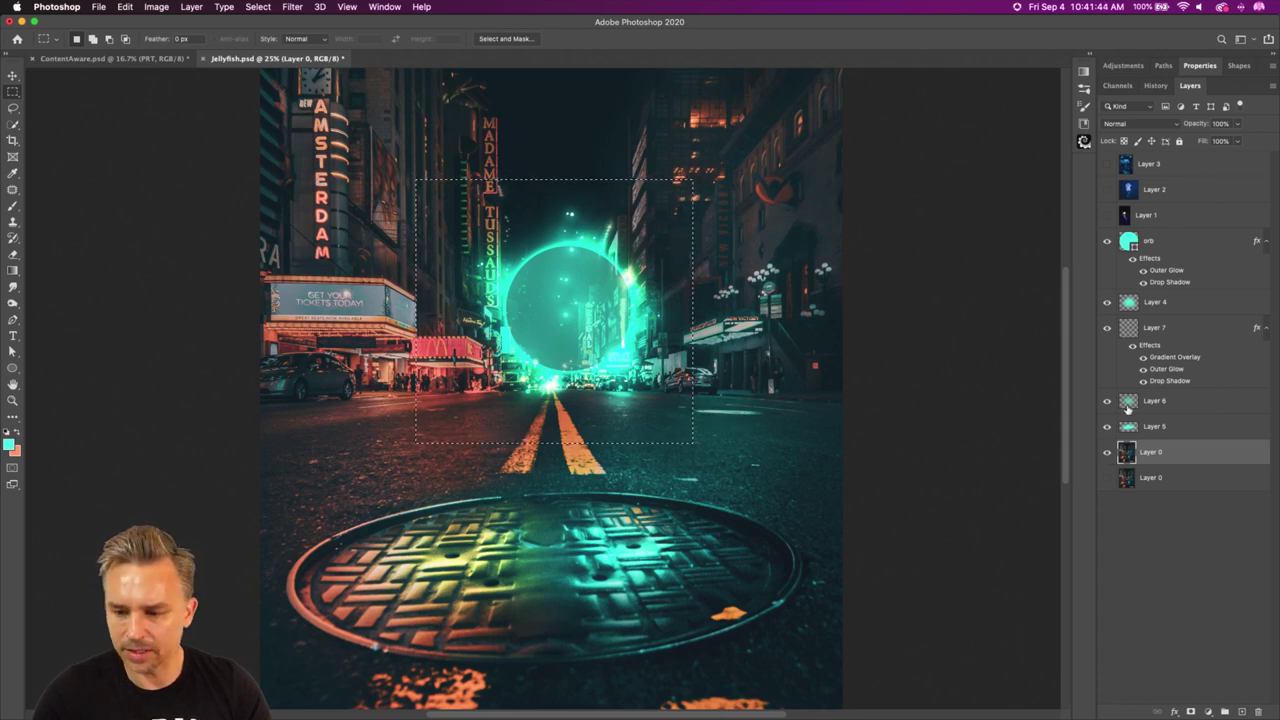
{"action": "key", "text": "ctrl+j"}
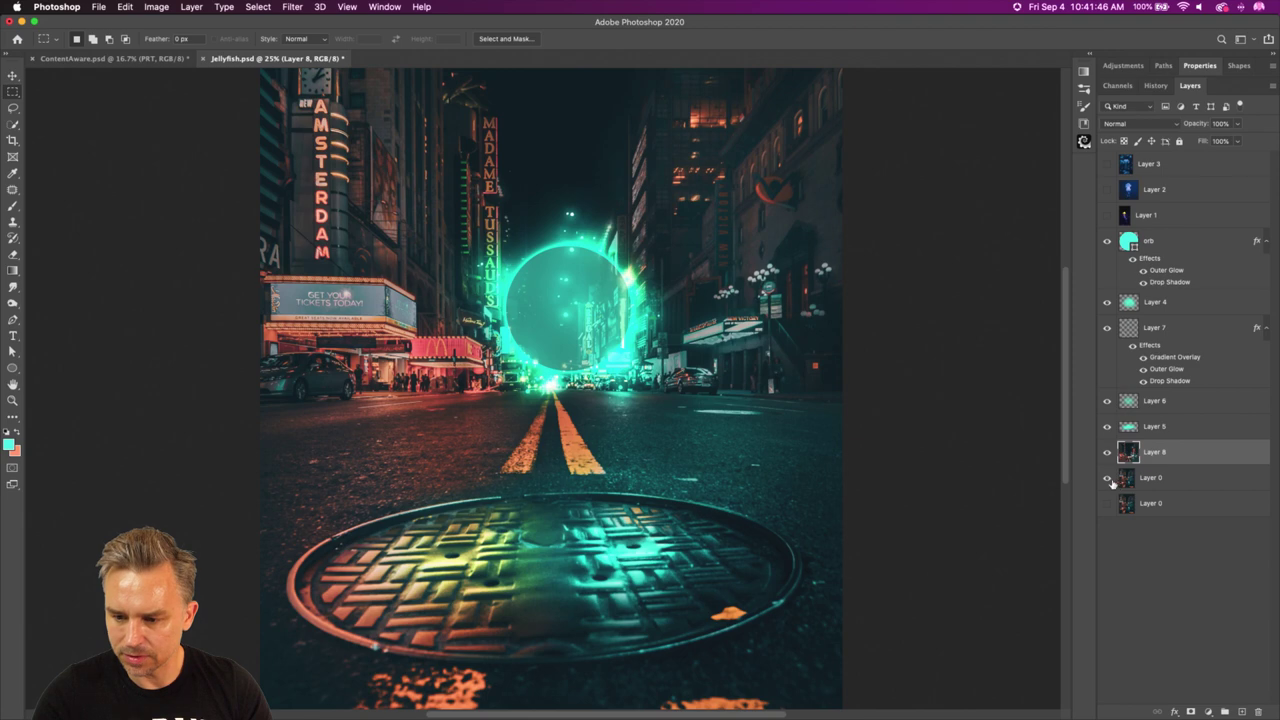
{"action": "left_click", "coordinate": [1108, 479]}
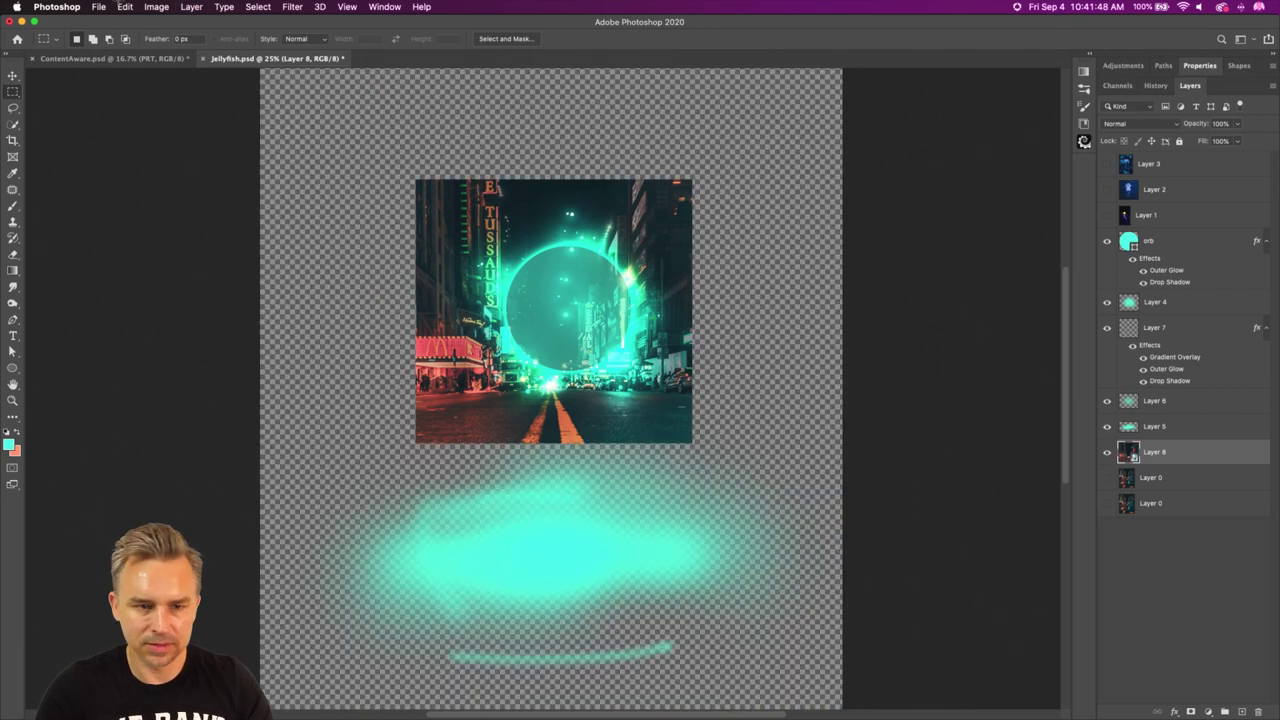
{"action": "left_click", "coordinate": [290, 6]}
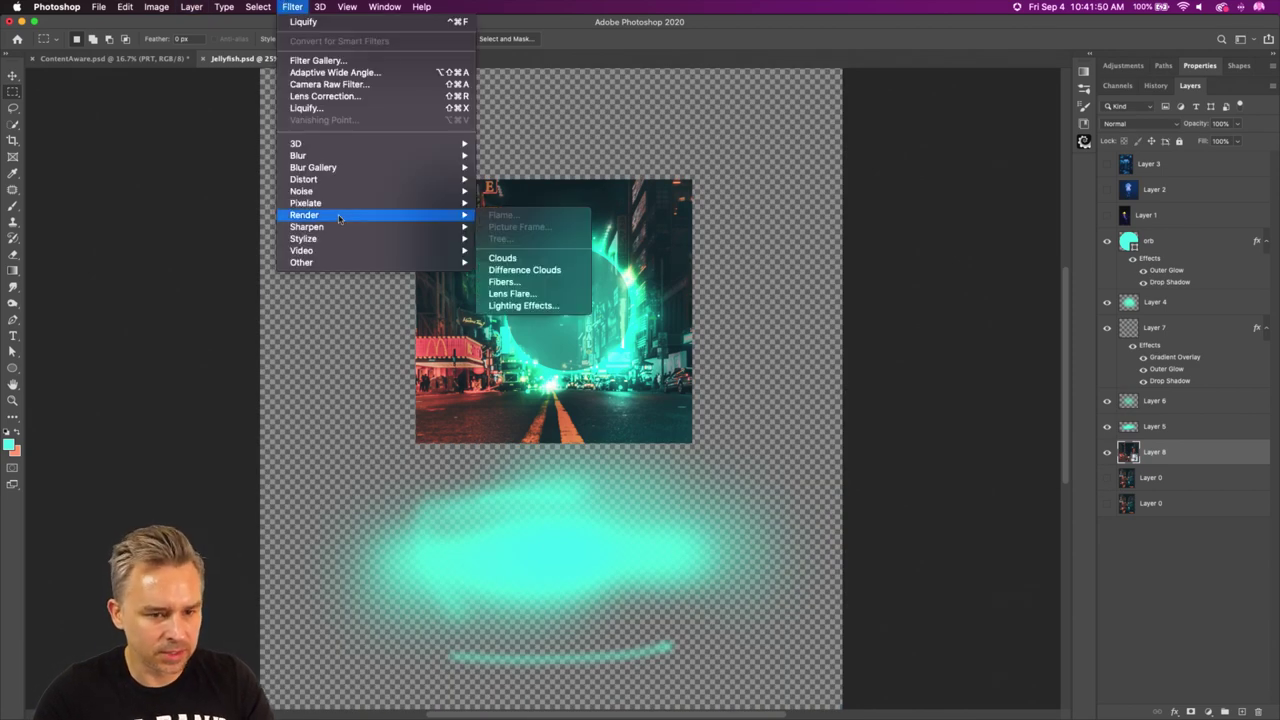
{"action": "mouse_move", "coordinate": [342, 180]}
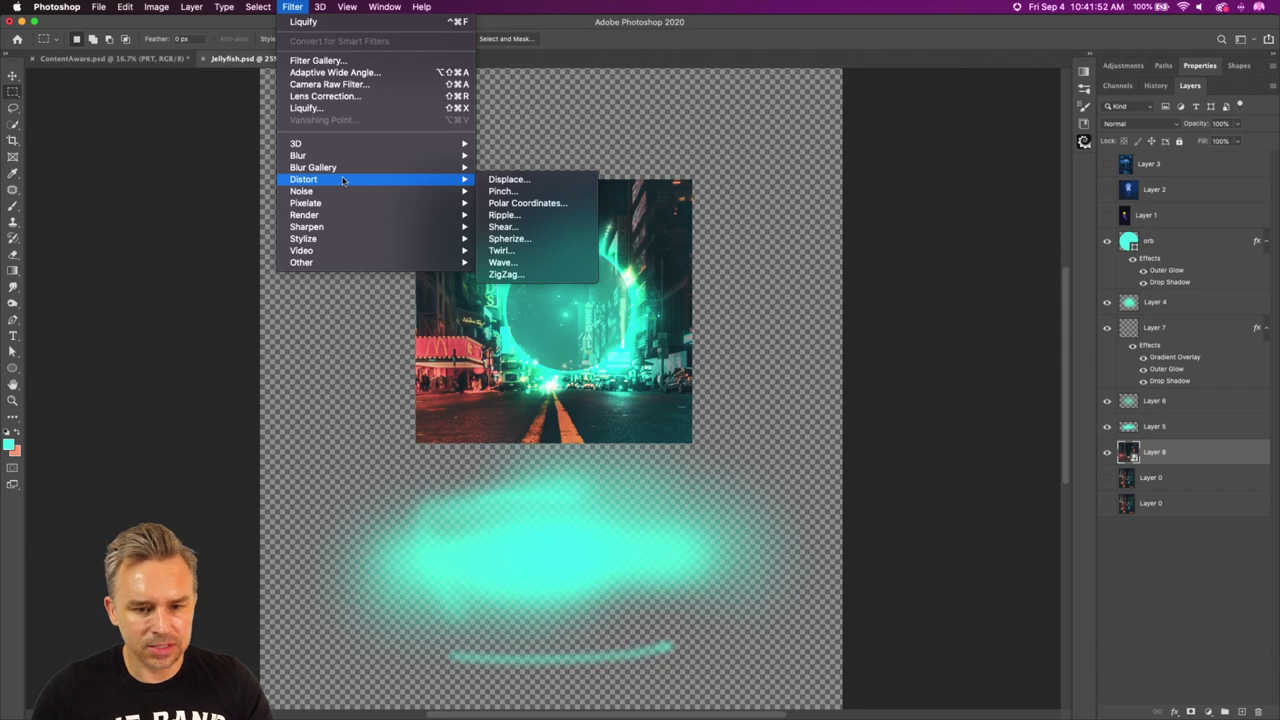
{"action": "left_click", "coordinate": [509, 238]}
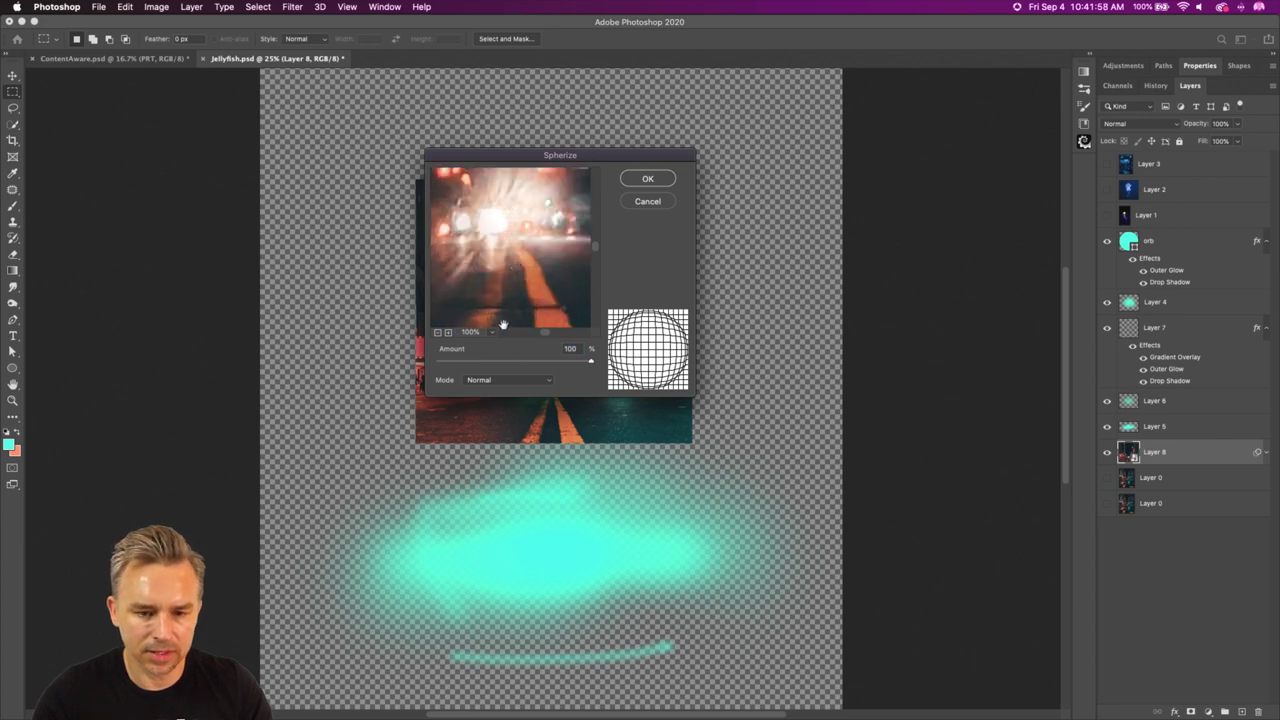
{"action": "left_click", "coordinate": [437, 332]}
{"action": "left_click", "coordinate": [437, 332]}
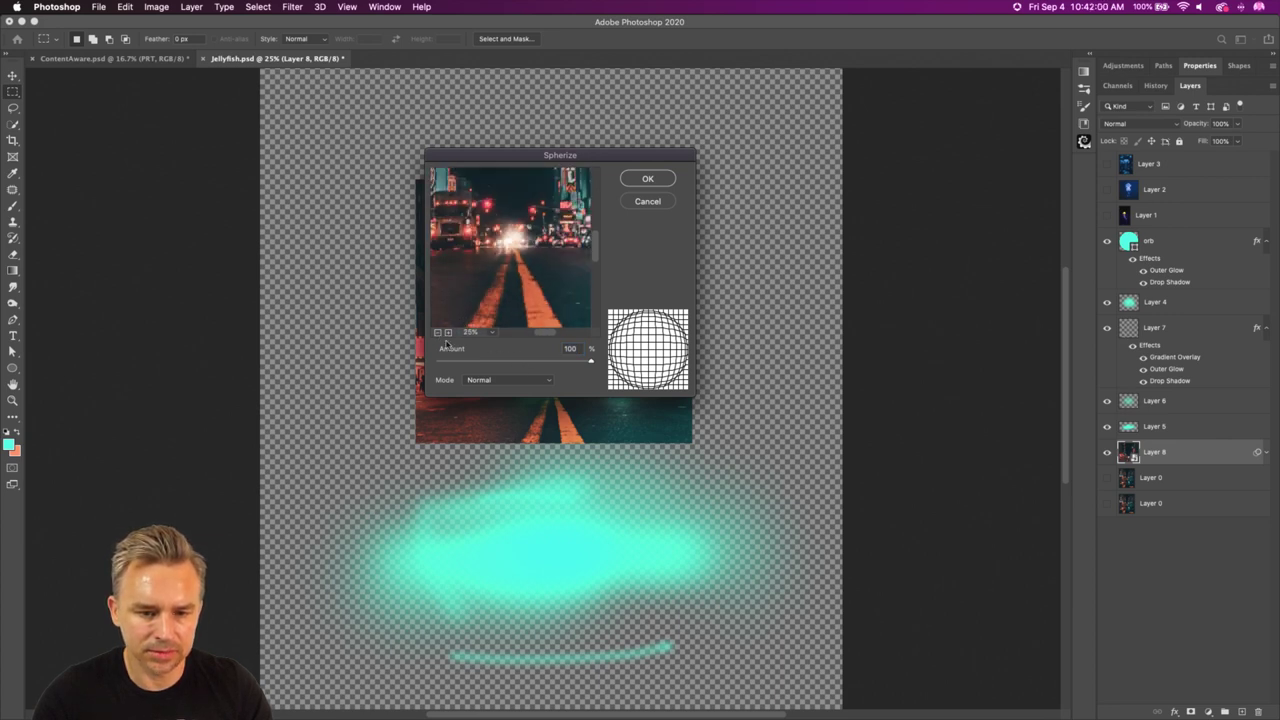
{"action": "left_click", "coordinate": [438, 333]}
{"action": "left_click", "coordinate": [438, 333]}
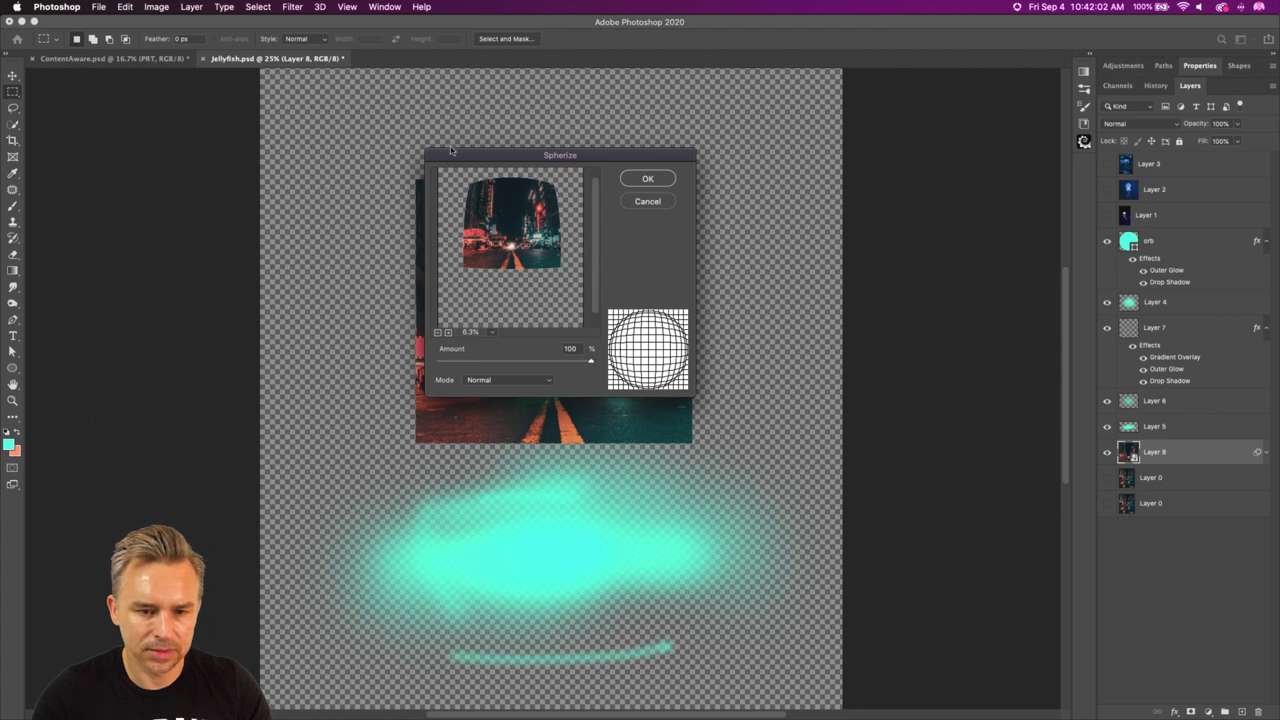
{"action": "left_click_drag", "start_coordinate": [441, 159], "coordinate": [686, 235]}
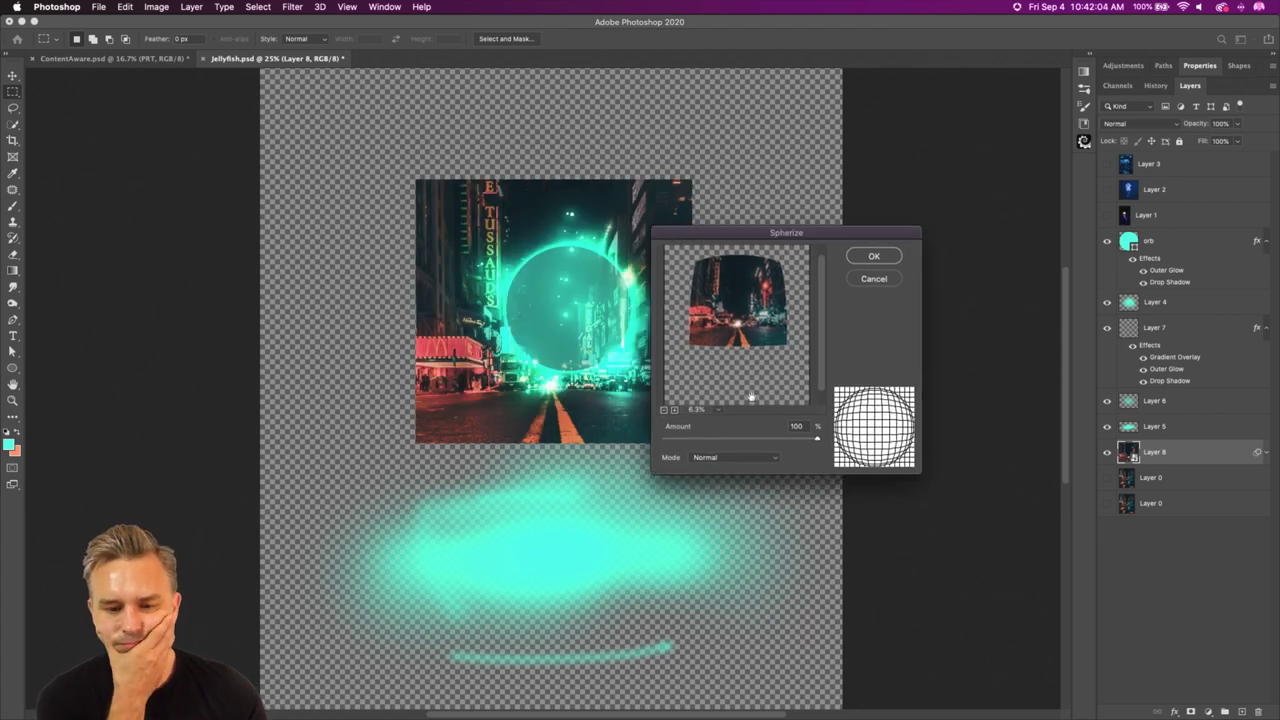
{"action": "left_click_drag", "start_coordinate": [817, 438], "coordinate": [924, 453]}
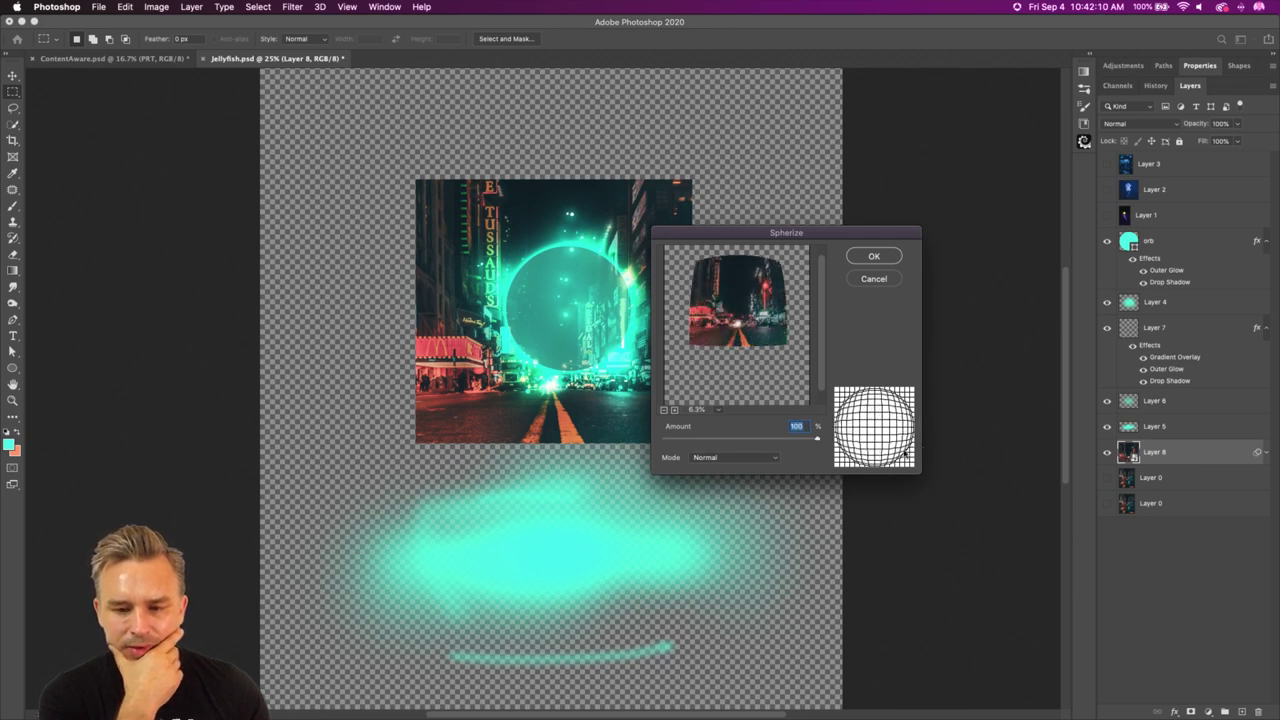
{"action": "left_click", "coordinate": [862, 282]}
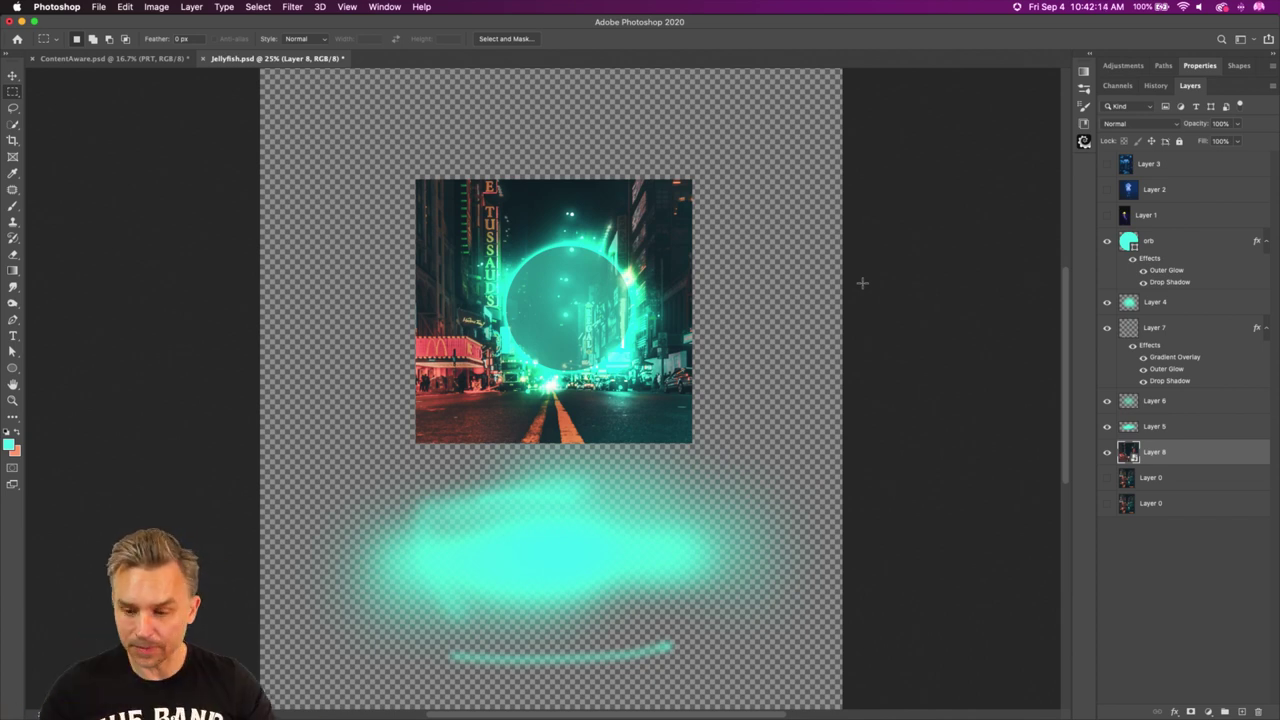
{"action": "right_click", "coordinate": [1173, 457]}
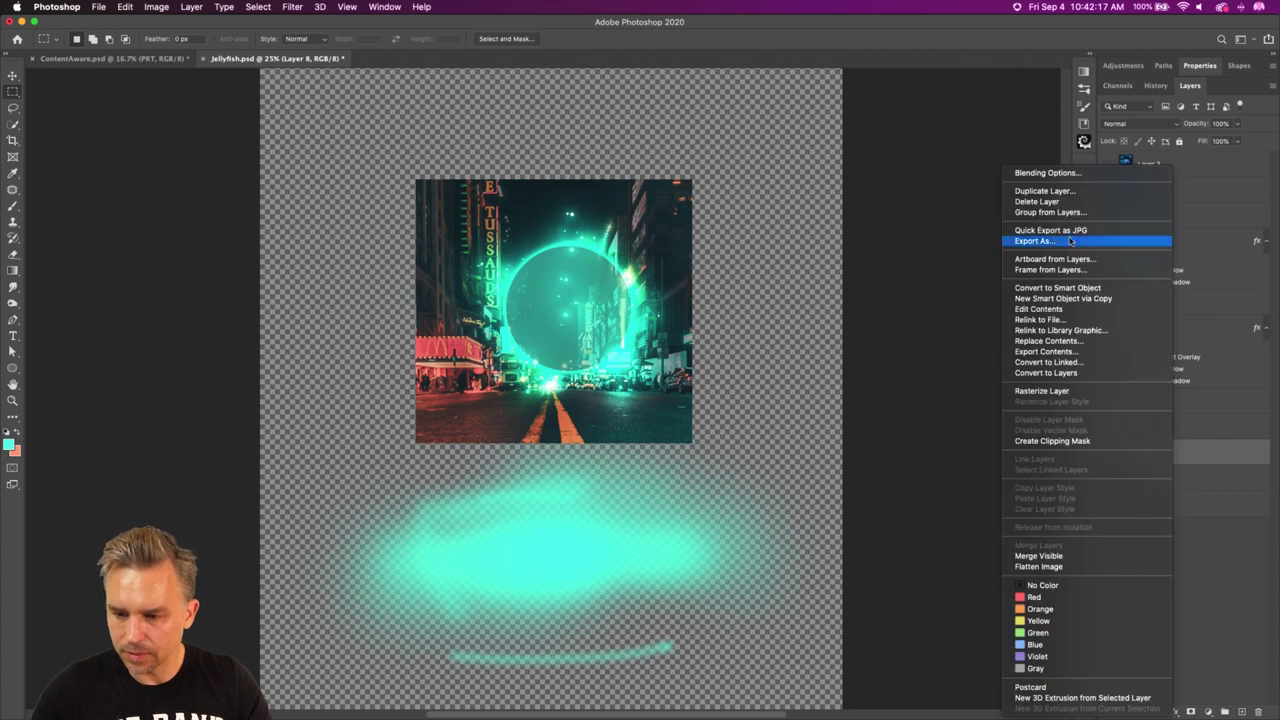
{"action": "left_click", "coordinate": [1042, 391]}
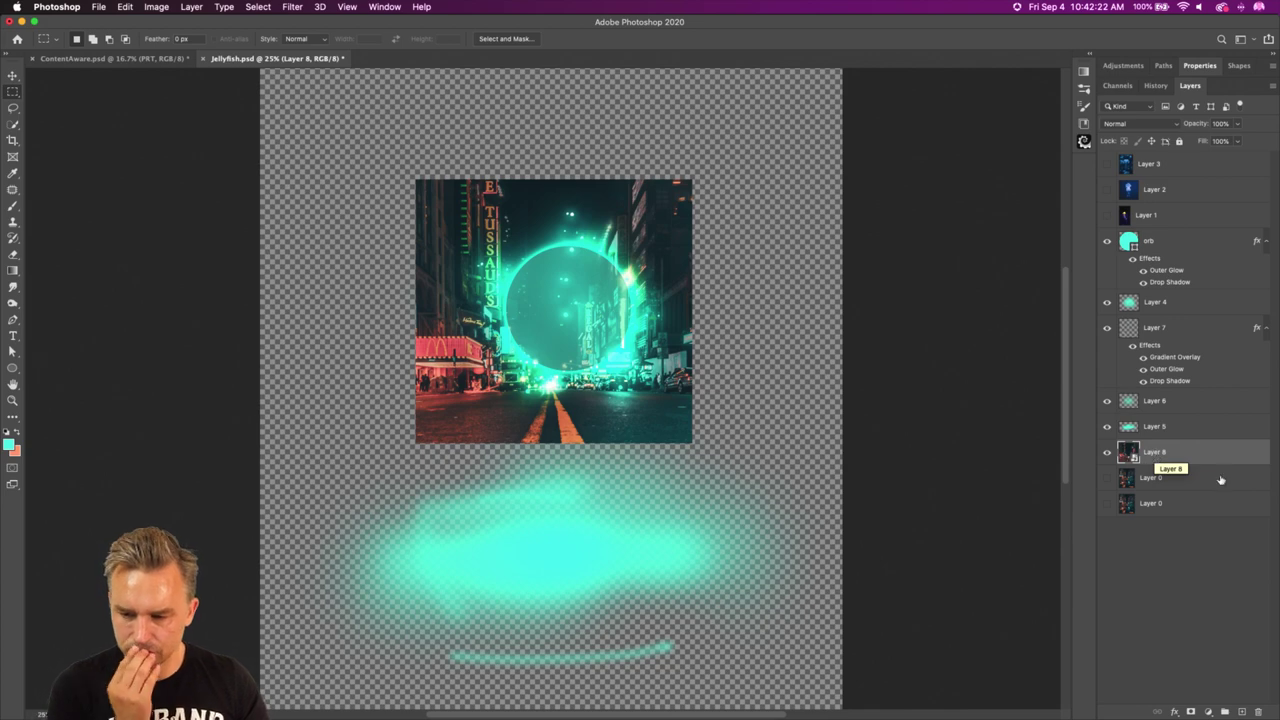
Apply the Spherize filter at 100% in Normal mode to the contents of the Layer 8 smart object, and save and close it.
{"action": "double_click", "coordinate": [1126, 452]}
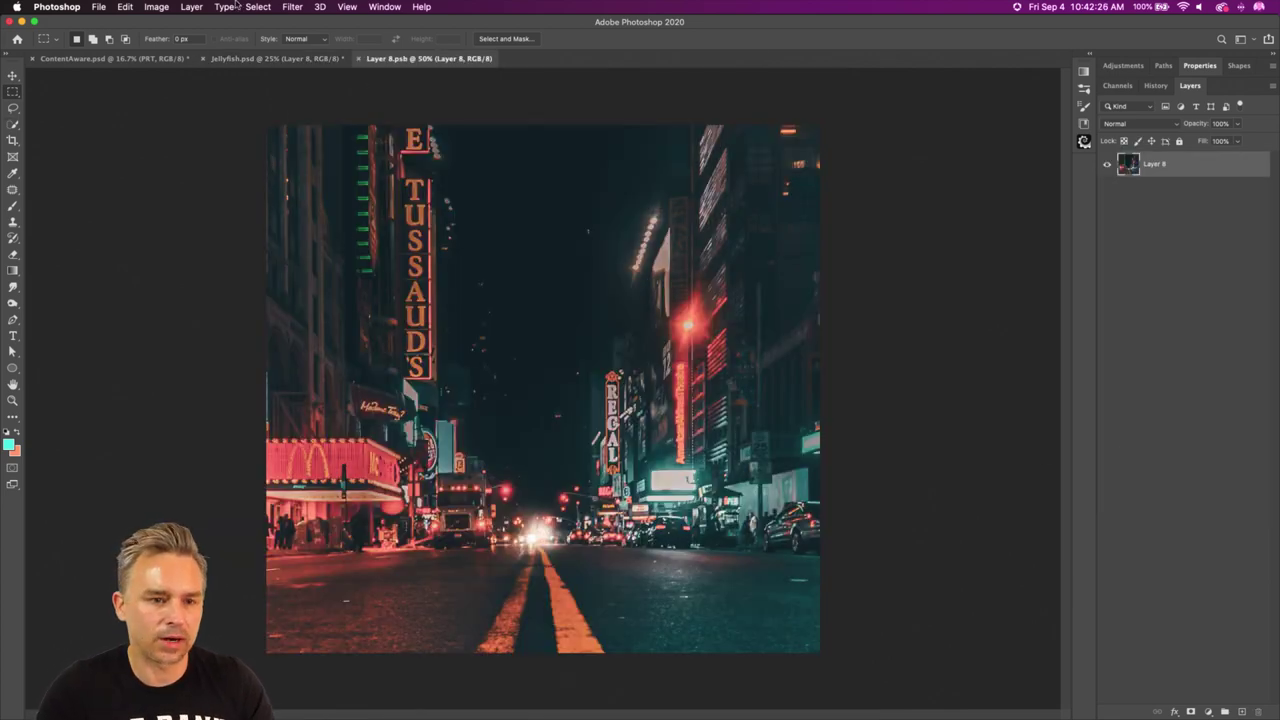
{"action": "left_click", "coordinate": [293, 7]}
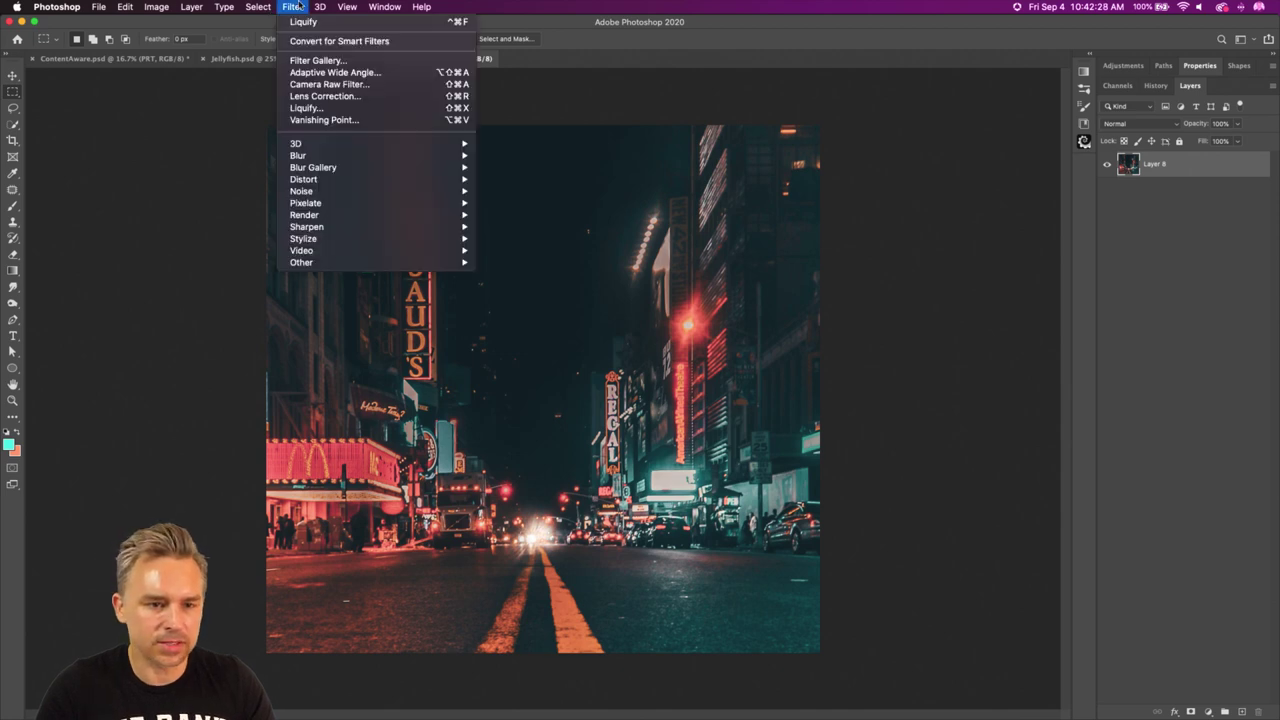
{"action": "mouse_move", "coordinate": [331, 205]}
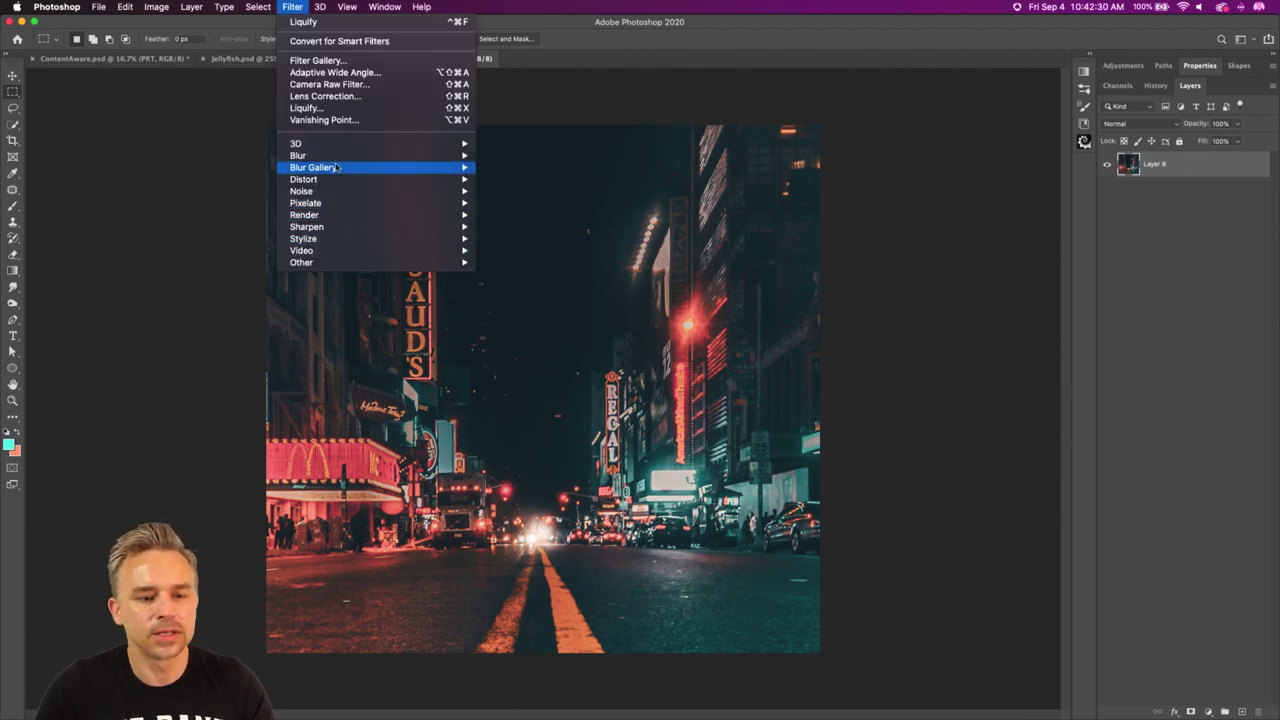
{"action": "mouse_move", "coordinate": [337, 174]}
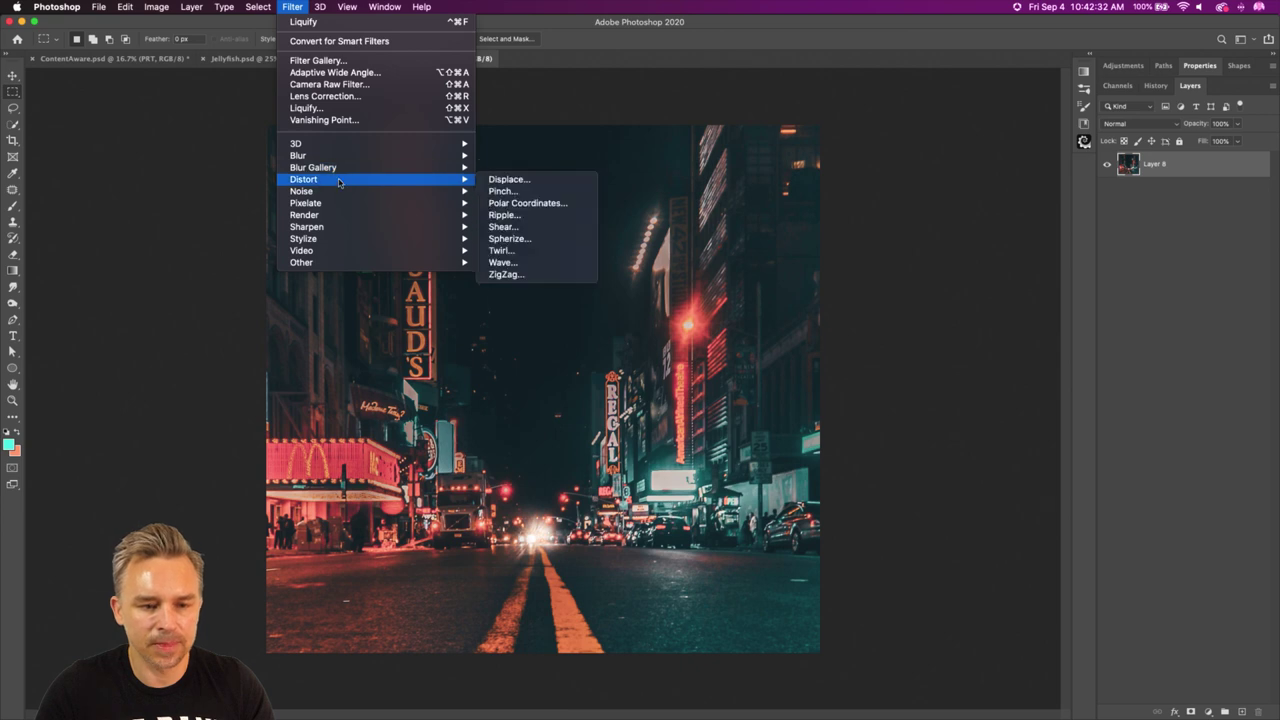
{"action": "left_click", "coordinate": [495, 243]}
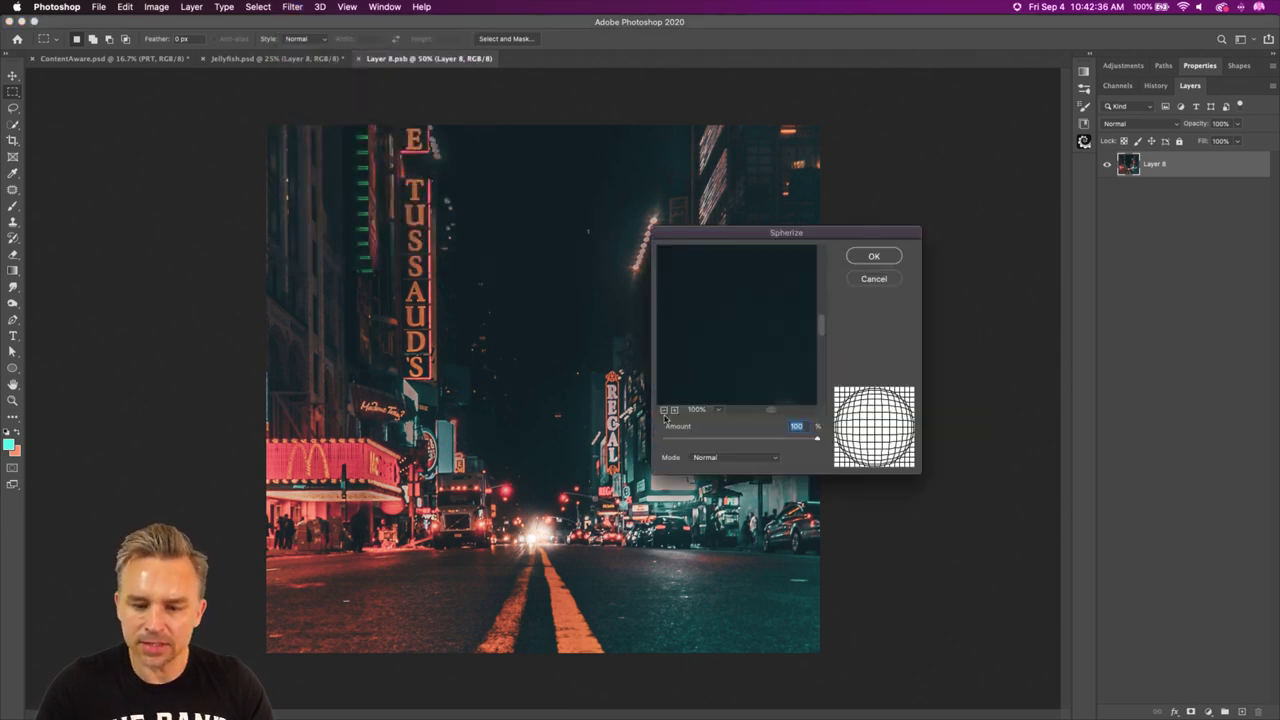
{"action": "left_click", "coordinate": [666, 411]}
{"action": "left_click", "coordinate": [666, 411]}
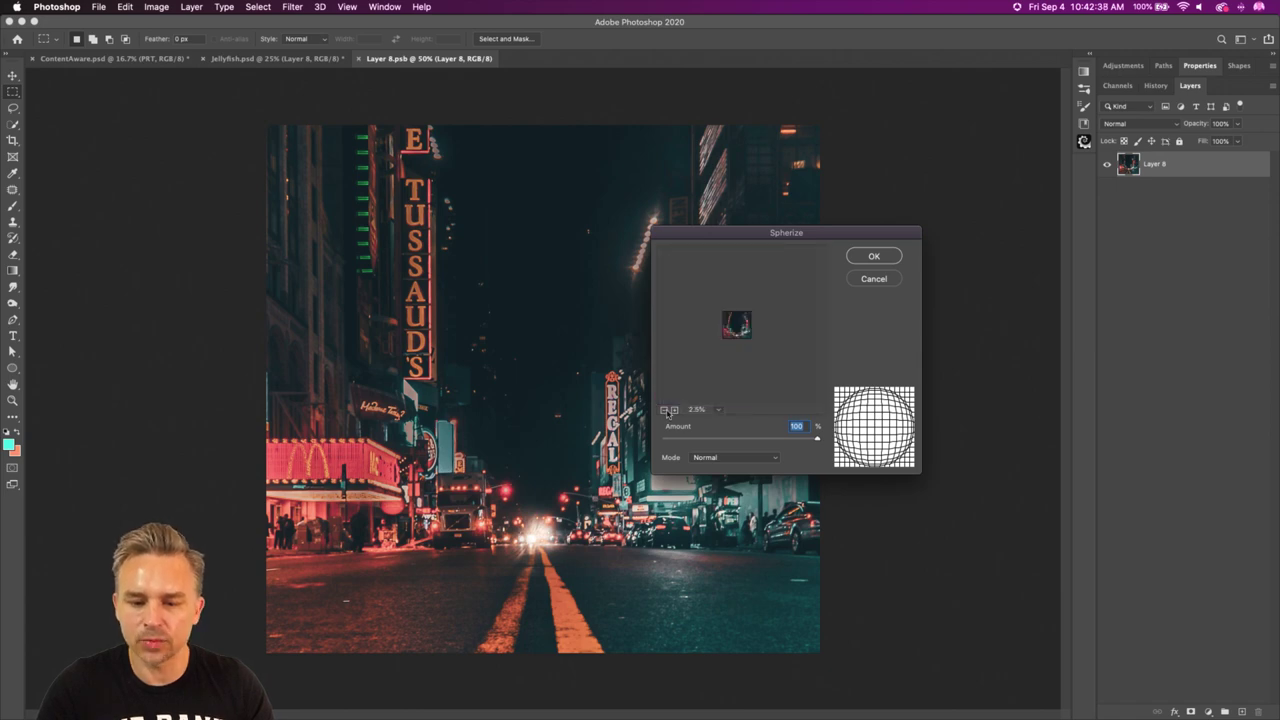
{"action": "left_click", "coordinate": [674, 411]}
{"action": "left_click", "coordinate": [674, 411]}
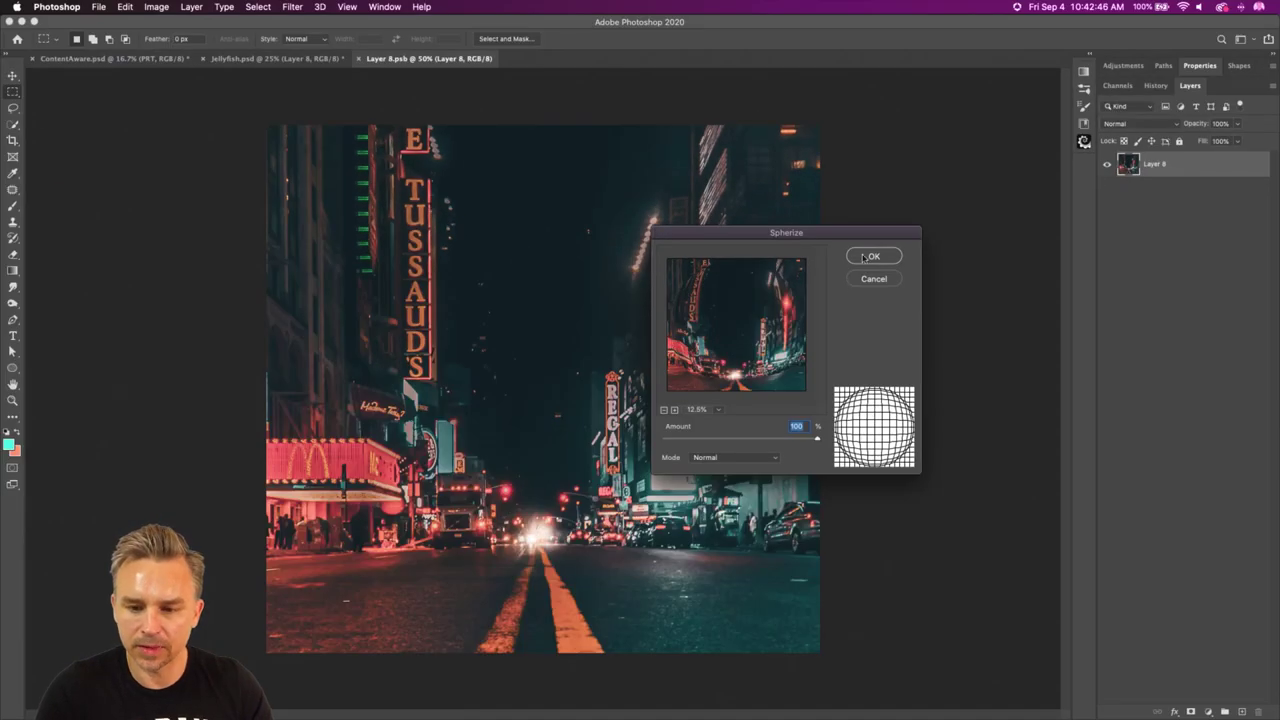
{"action": "left_click", "coordinate": [868, 257]}
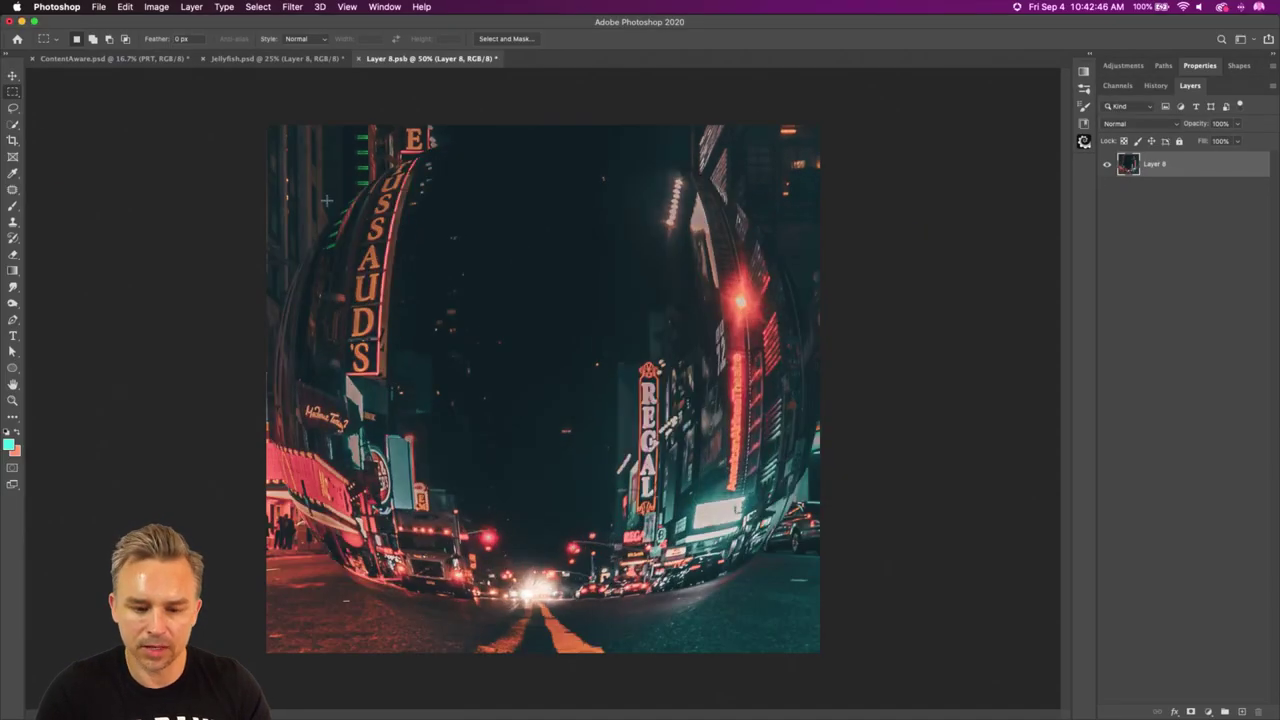
{"action": "key", "text": "super+s"}
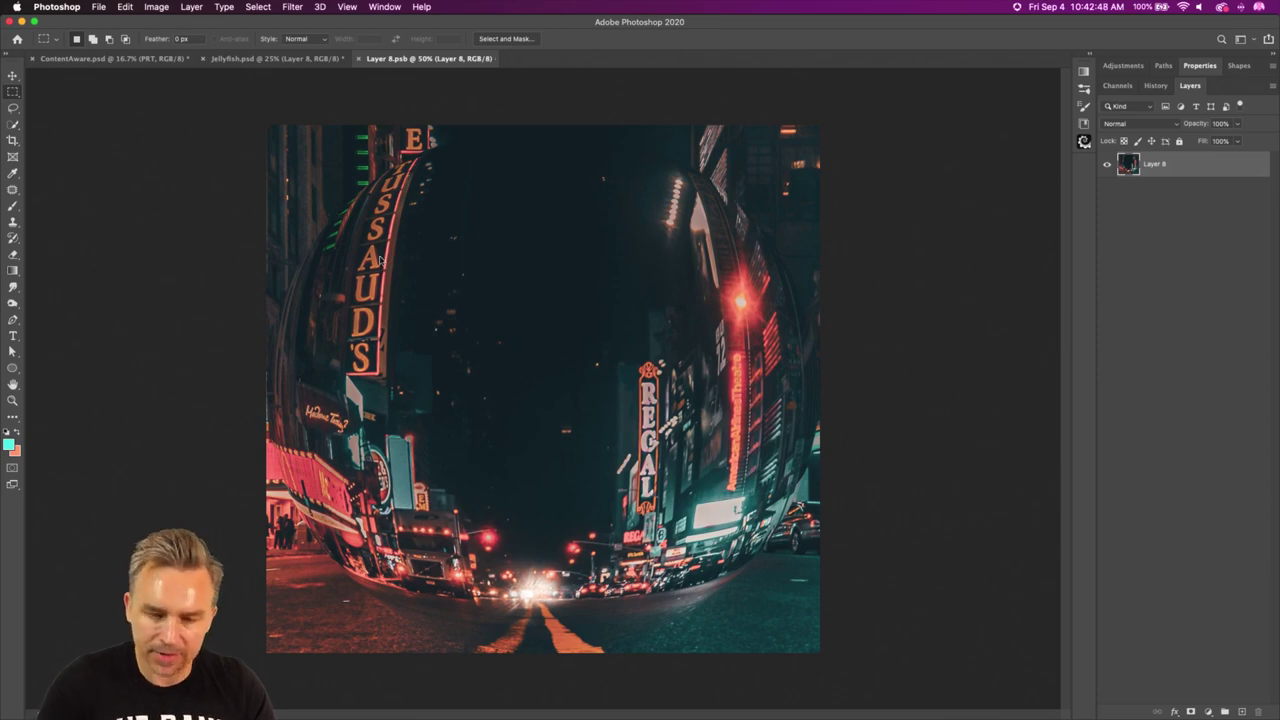
{"action": "key", "text": "super+w"}
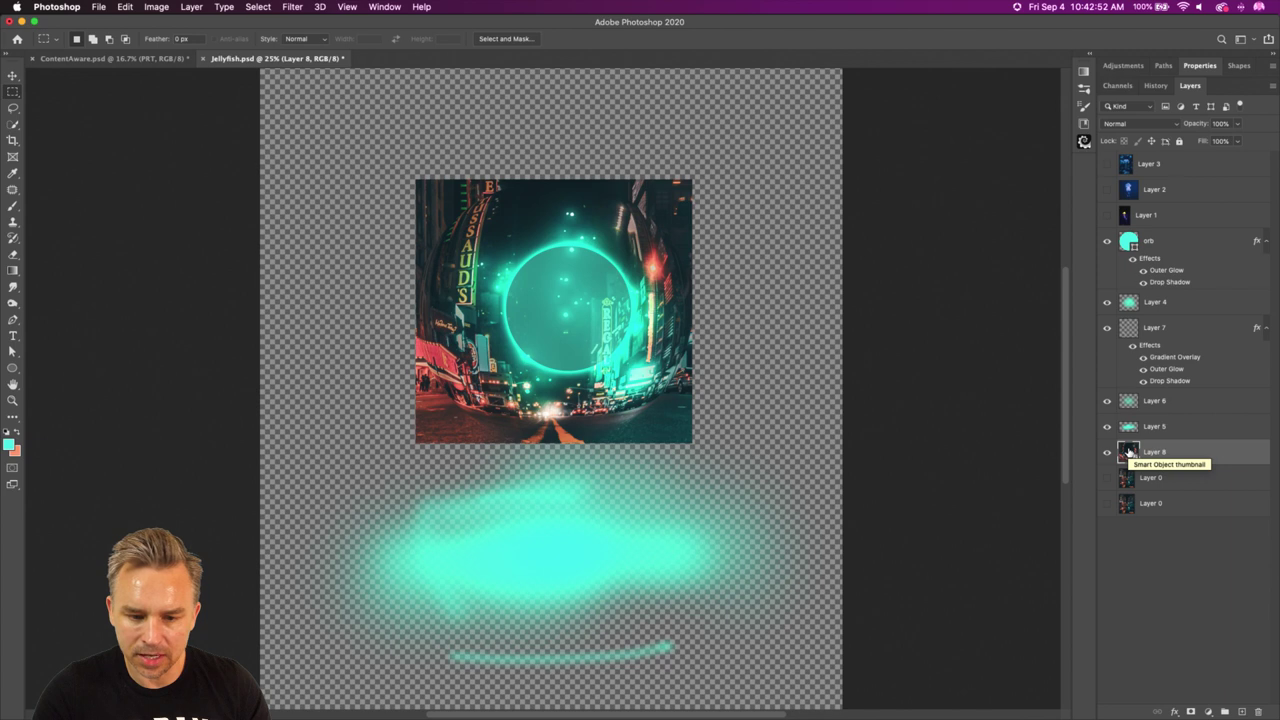
Discard the spherized Layer 8 crop by undoing its update and deleting the layer, and show the upper Layer 0.
{"action": "key", "text": "super+z"}
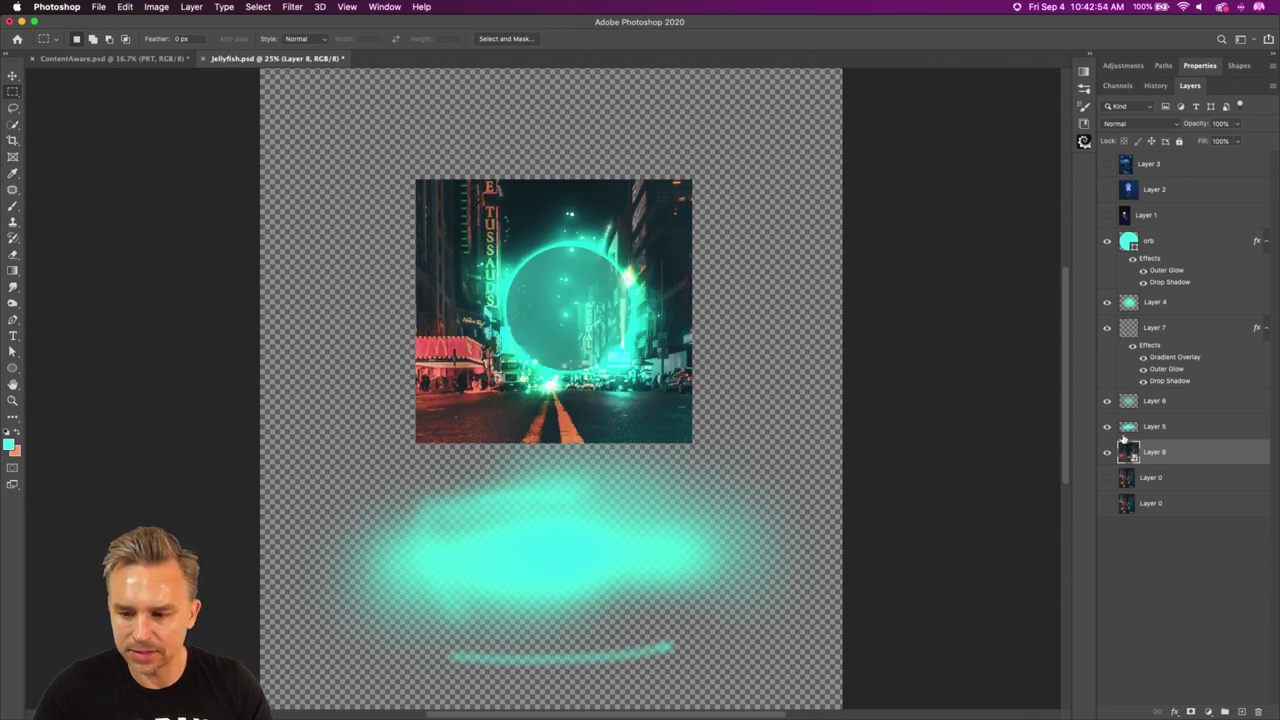
{"action": "right_click", "coordinate": [1137, 456]}
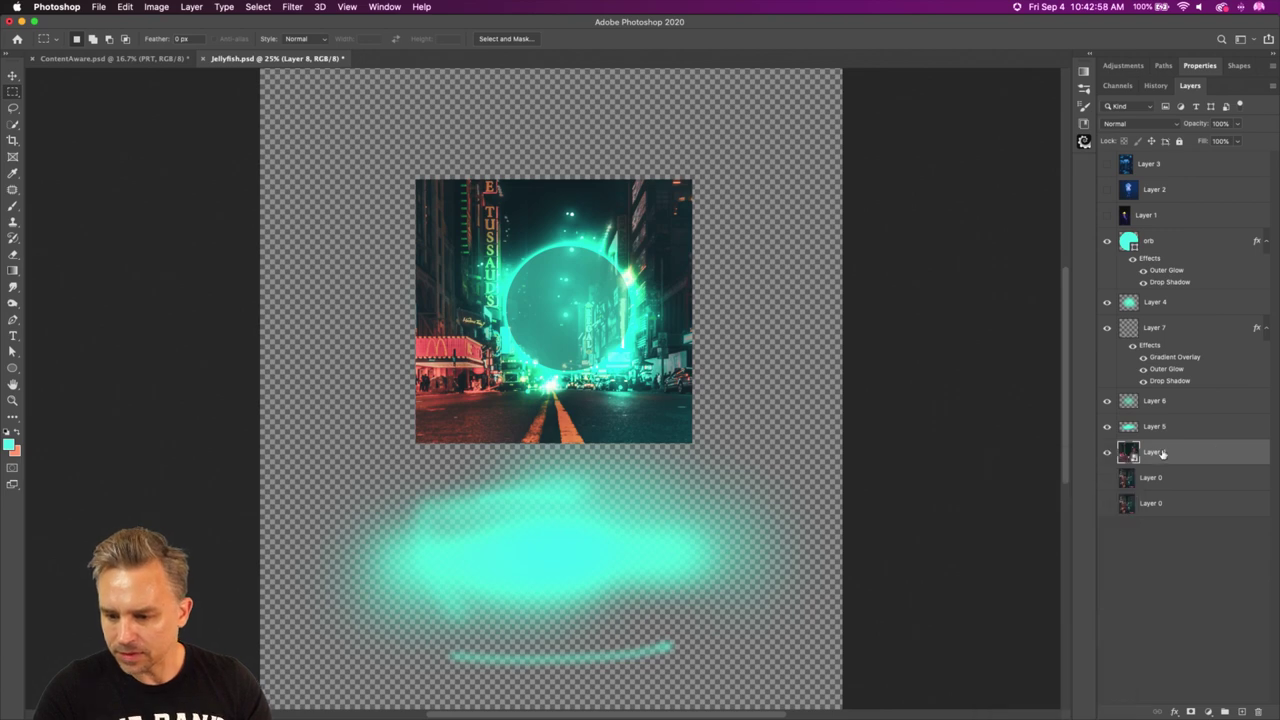
{"action": "left_click_drag", "start_coordinate": [1162, 454], "coordinate": [1257, 711]}
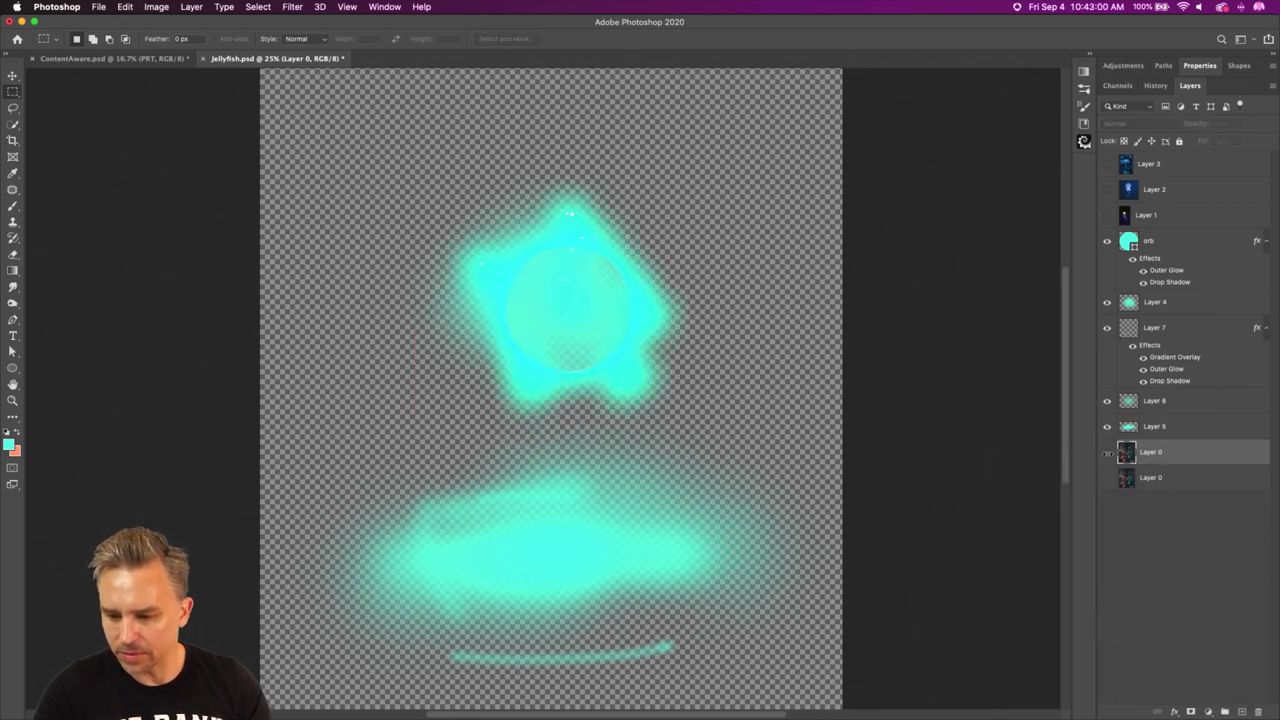
{"action": "left_click", "coordinate": [1107, 453]}
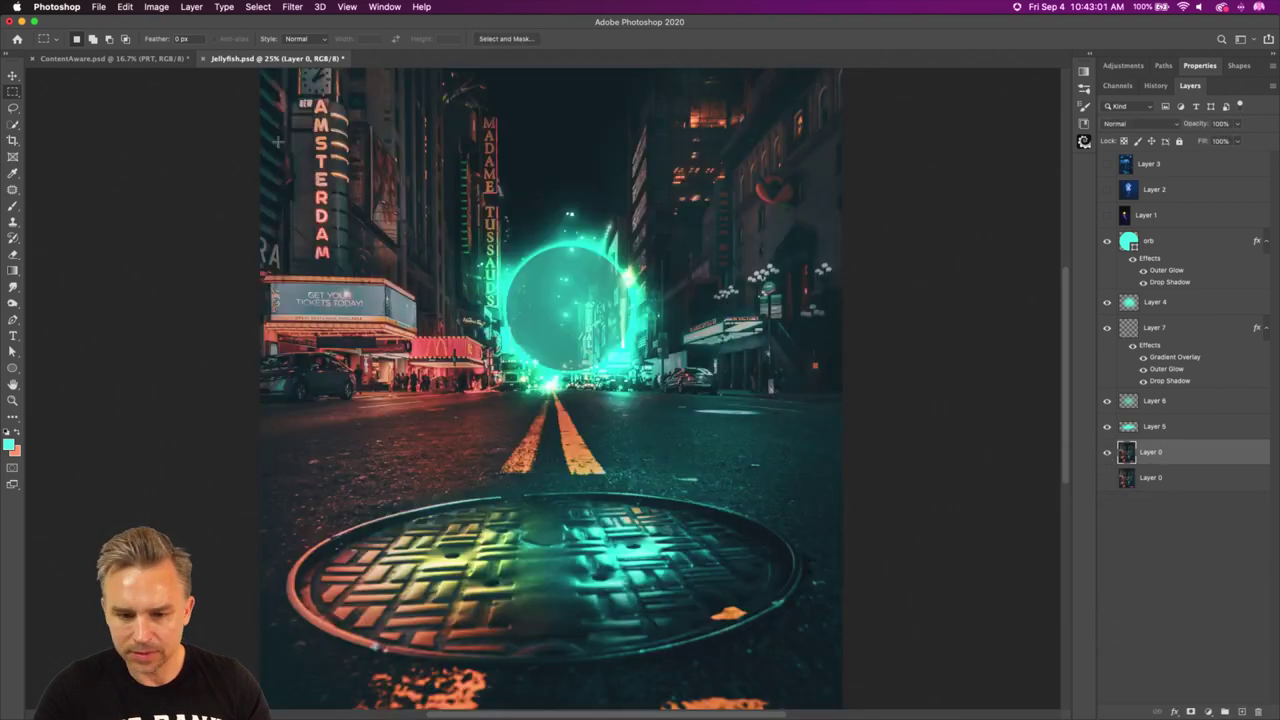
Shift Layer 5 through the orb layer together by a small amount over the street.
{"action": "left_click", "coordinate": [1128, 243], "text": "super"}
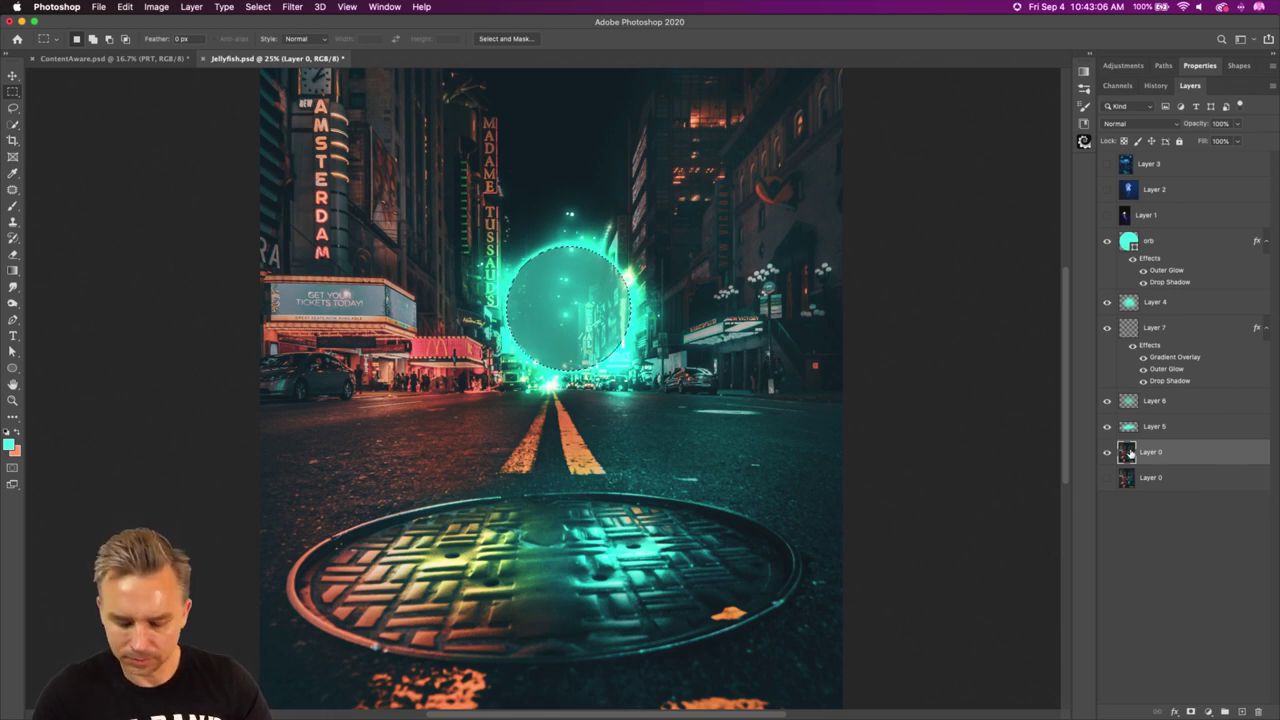
{"action": "key", "text": "super+d"}
{"action": "left_click", "coordinate": [1172, 427]}
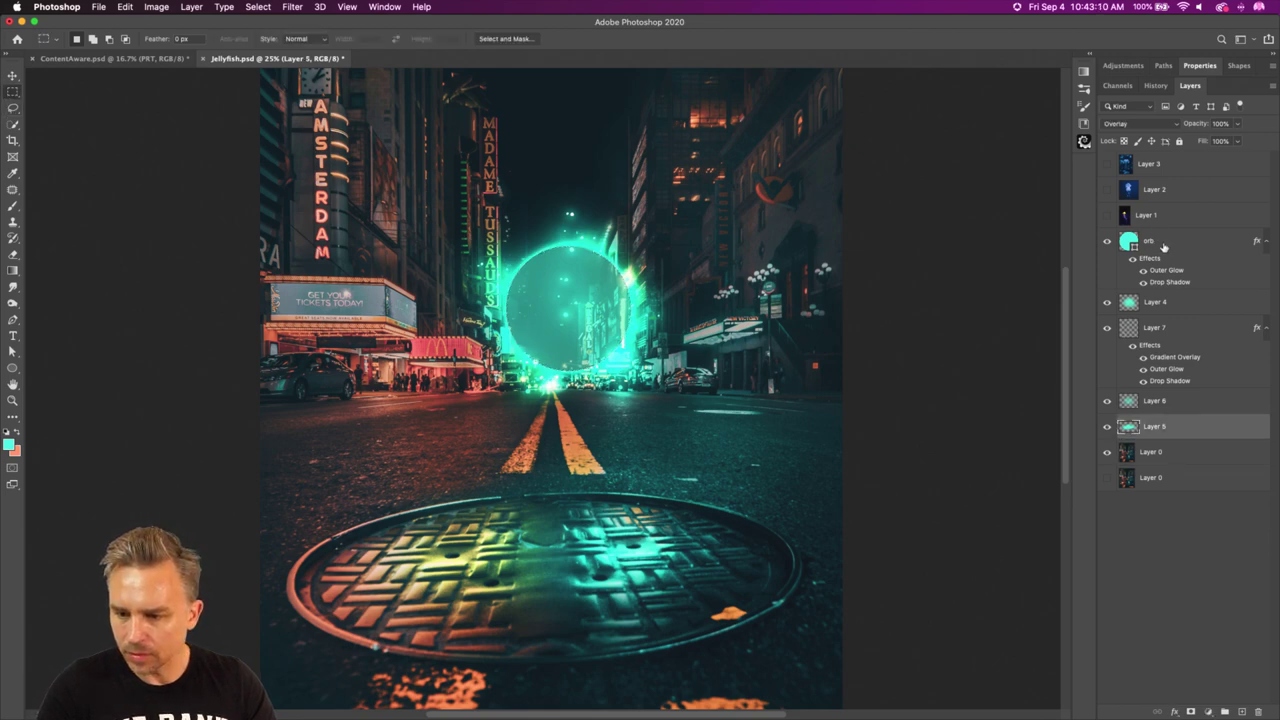
{"action": "left_click", "coordinate": [1160, 243], "text": "shift"}
{"action": "left_click", "coordinate": [12, 77]}
{"action": "mouse_move", "coordinate": [505, 270]}
{"action": "left_mouse_down"}
{"action": "mouse_move", "coordinate": [409, 182]}
{"action": "mouse_move", "coordinate": [503, 277]}
{"action": "left_mouse_up"}
Copy a square area of the upper Layer 0, closely framing the orb, onto its own smart object layer below Layer 5.
{"action": "key", "text": "super+plus"}
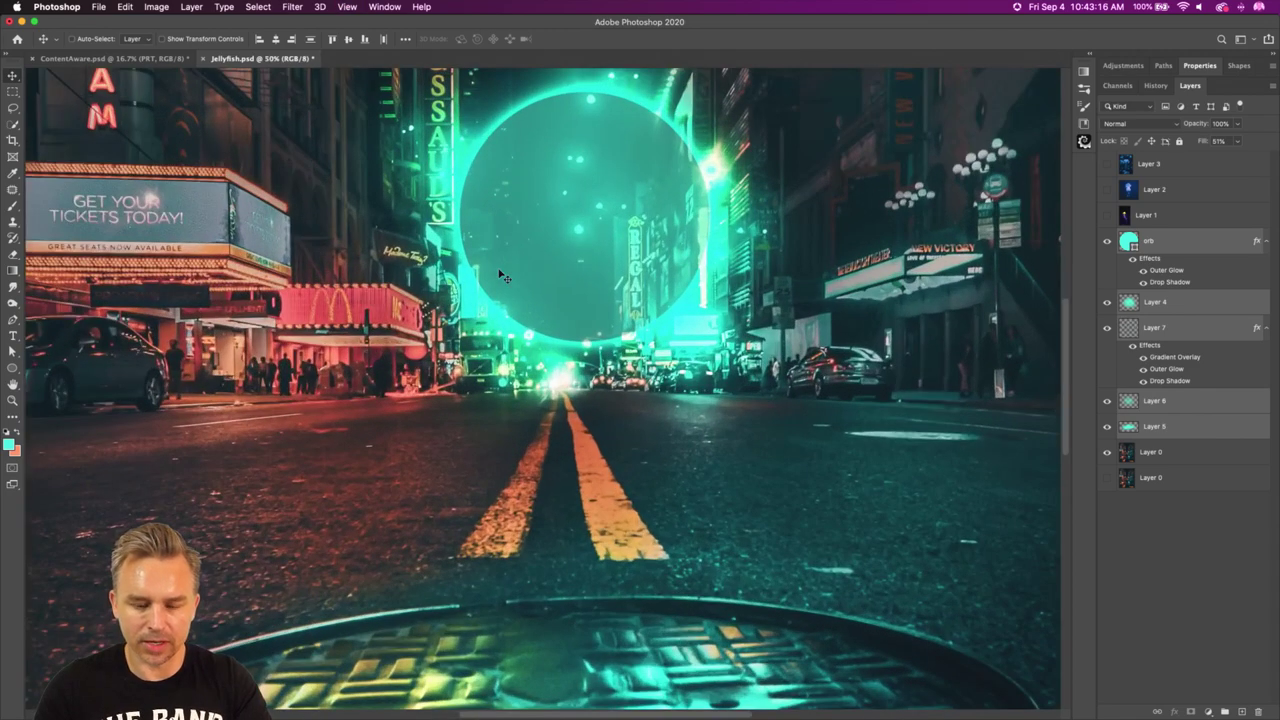
{"action": "scroll", "coordinate": [500, 274], "scroll_direction": "up", "scroll_amount": 5}
{"action": "key", "text": "m"}
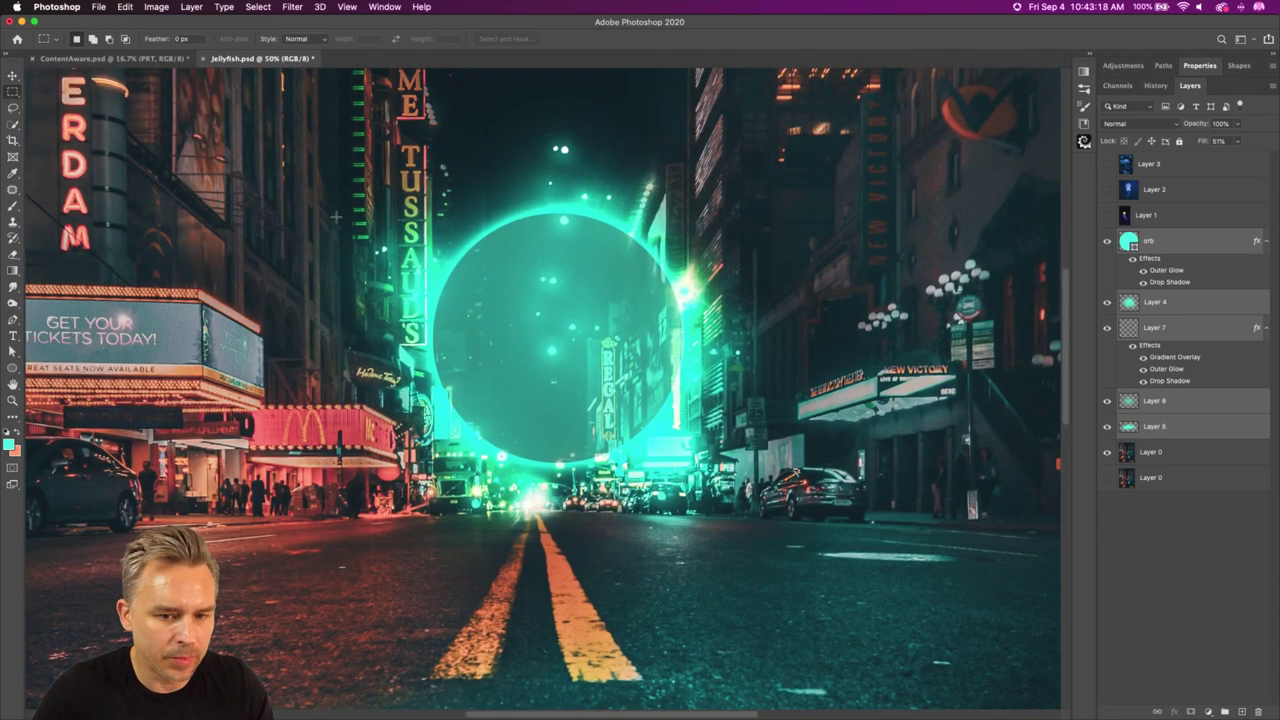
{"action": "left_click_drag", "start_coordinate": [432, 211], "coordinate": [688, 468]}
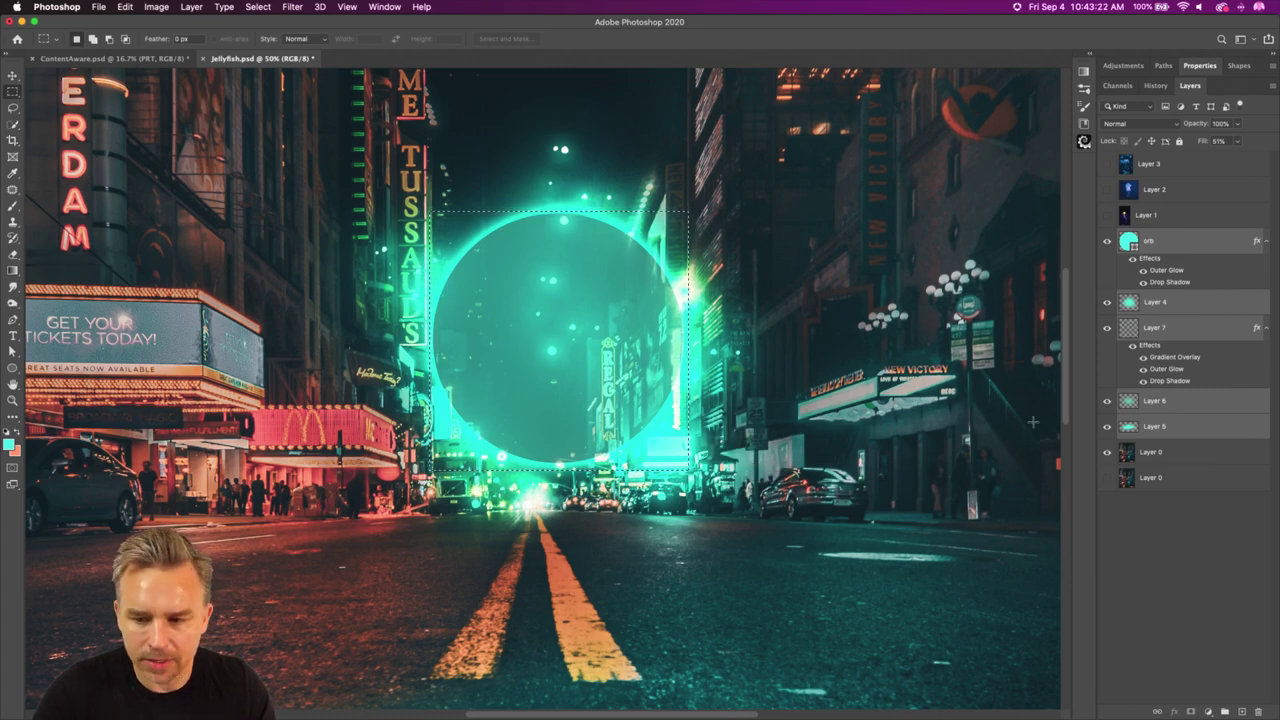
{"action": "left_click", "coordinate": [1155, 452]}
{"action": "key", "text": "super+c"}
{"action": "key", "text": "super+v"}
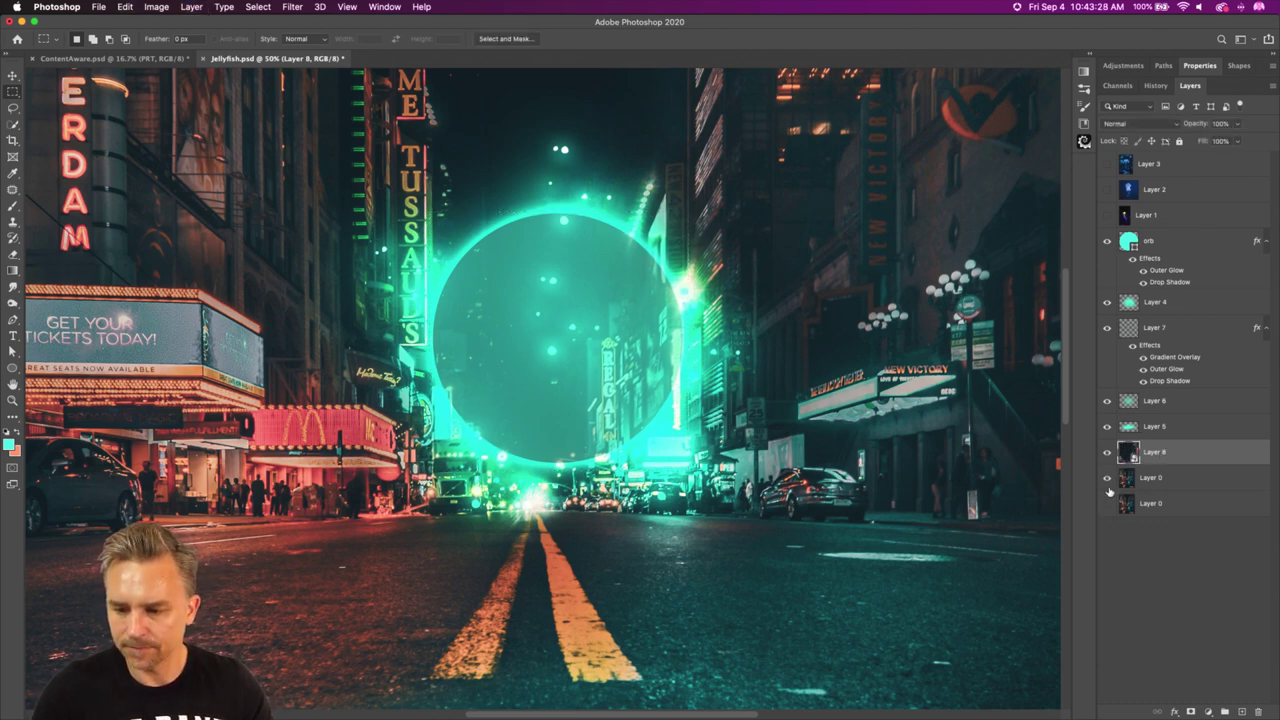
Isolate the new street crop, reapply the last Spherize filter to its smart object contents, and save and close them.
{"action": "left_click_drag", "start_coordinate": [1106, 428], "coordinate": [1099, 249]}
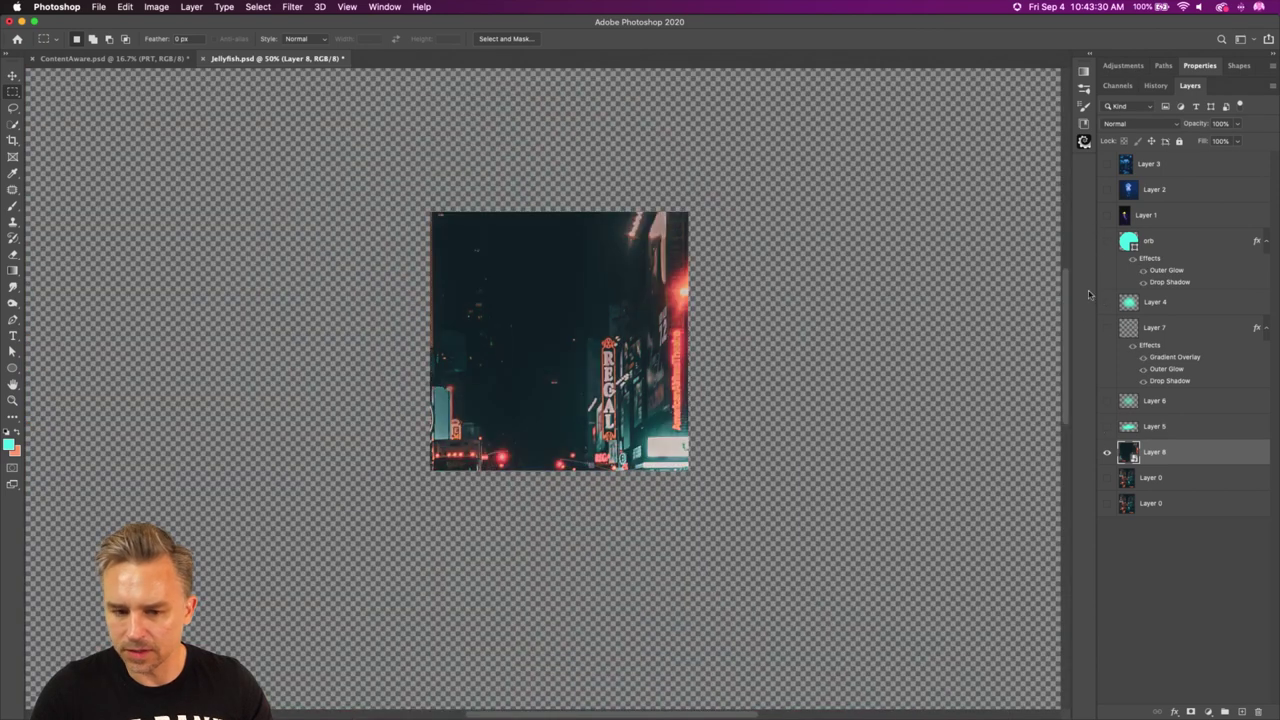
{"action": "double_click", "coordinate": [1128, 452]}
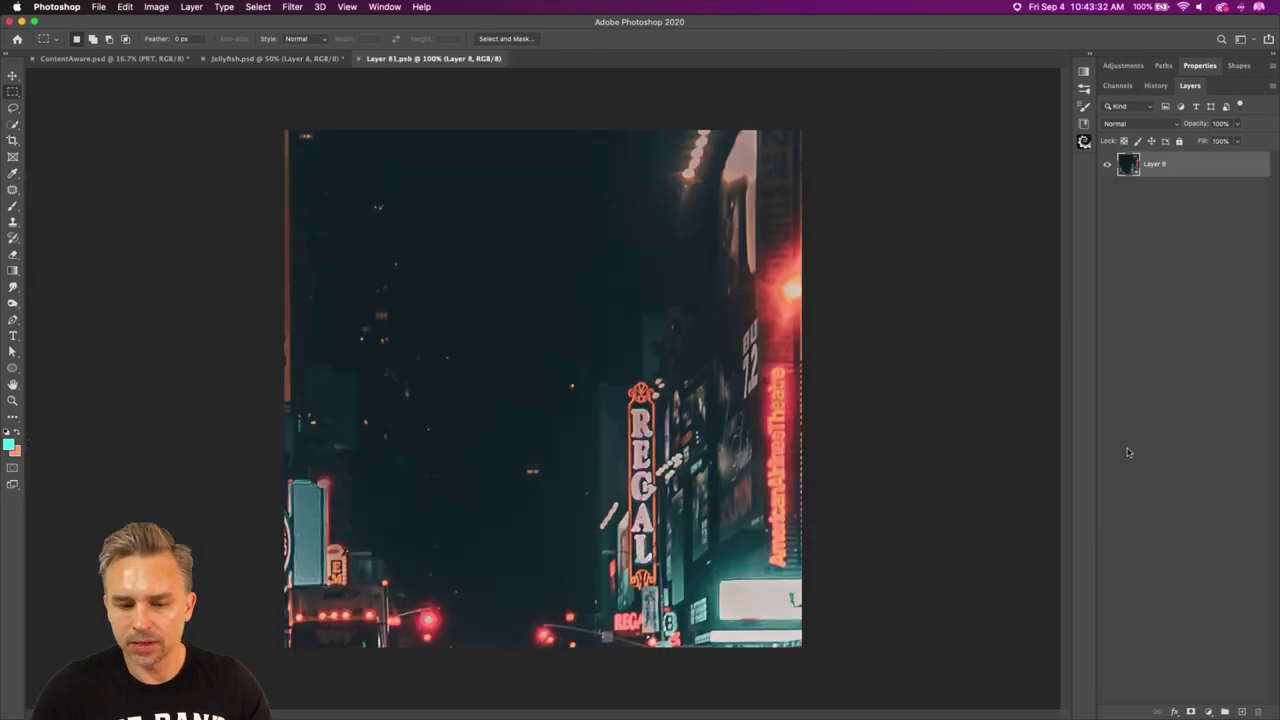
{"action": "left_click", "coordinate": [287, 6]}
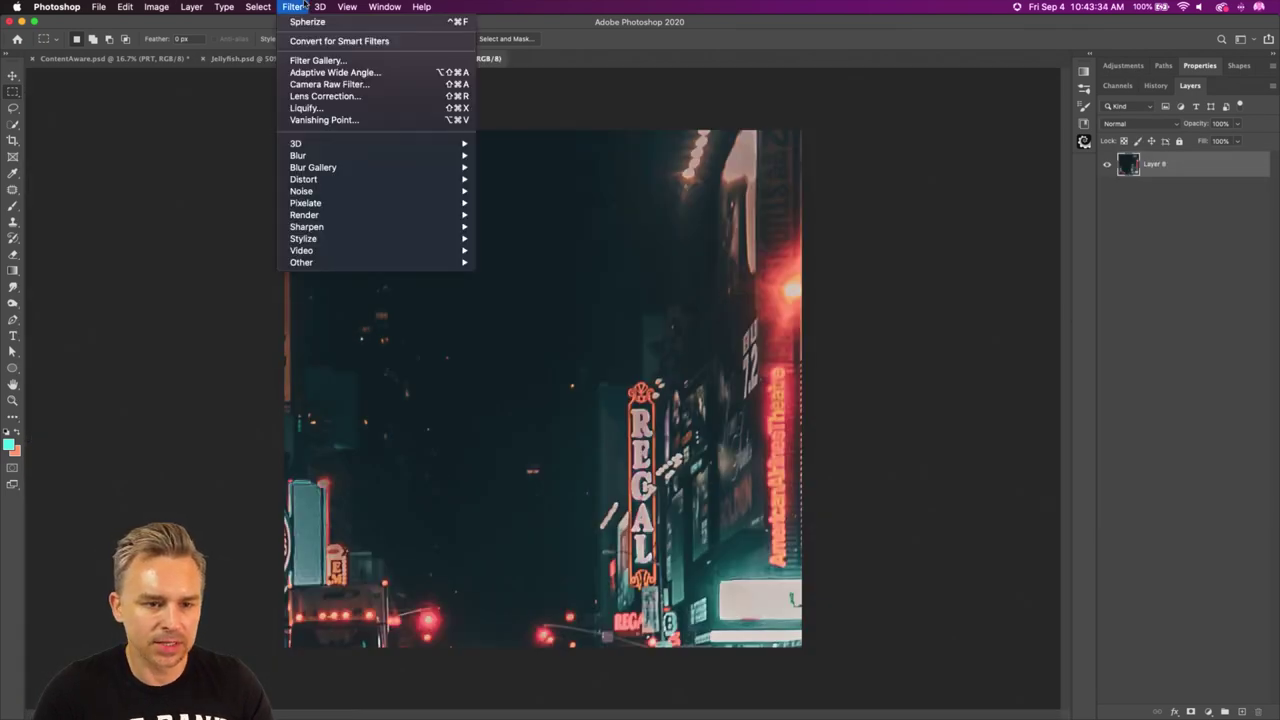
{"action": "left_click", "coordinate": [330, 21]}
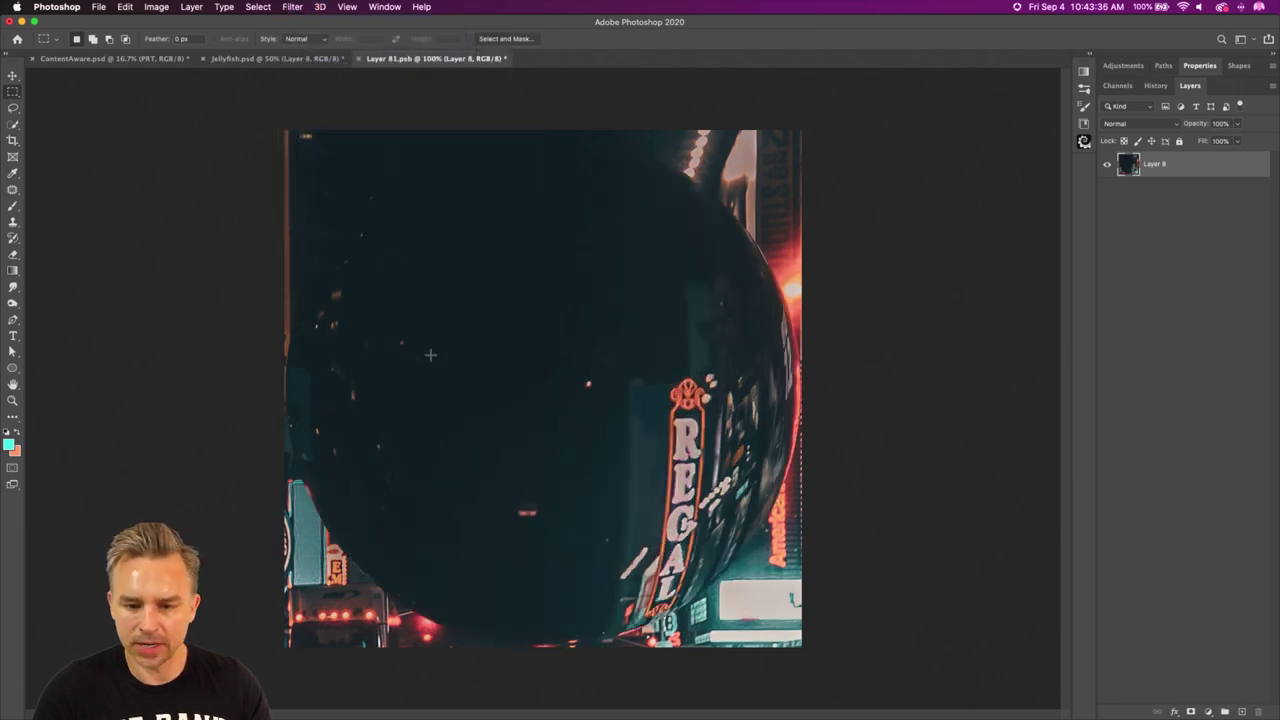
{"action": "key", "text": "super+w"}
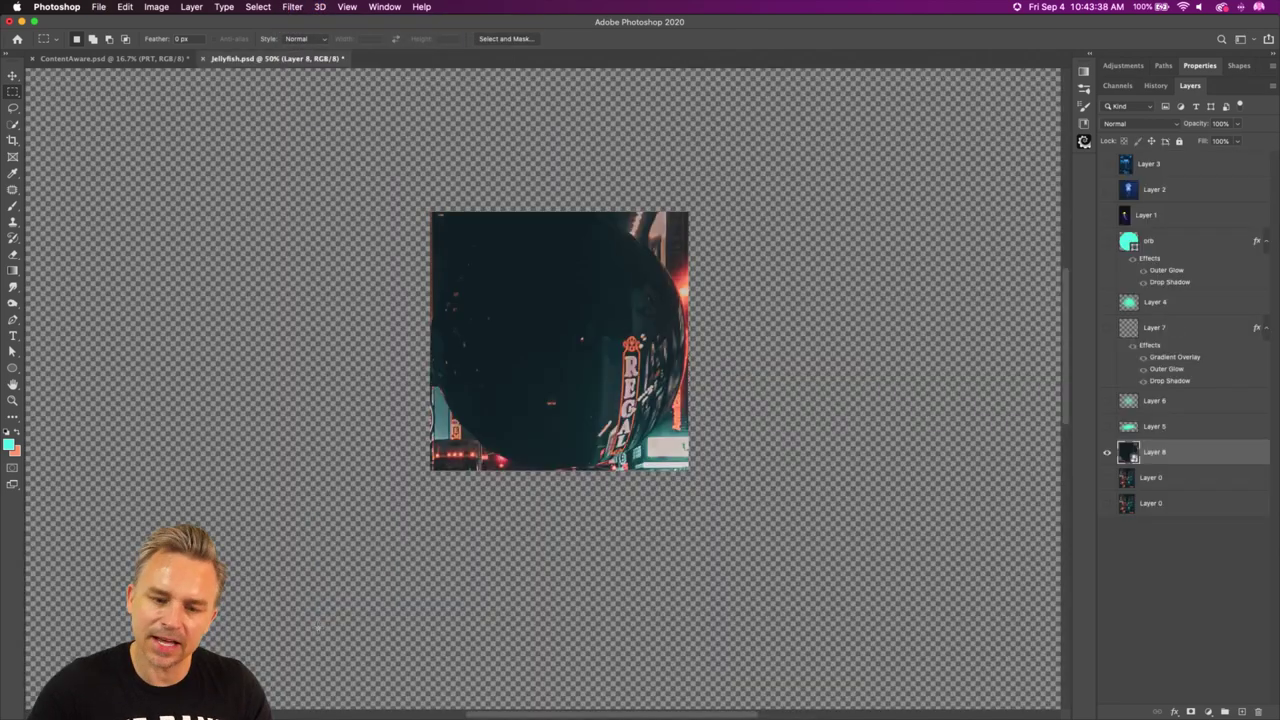
Show the upper Layer 0 and the orb, set the orb's fill to 0%, and align the orb with the spherized circle.
{"action": "left_click", "coordinate": [1107, 479]}
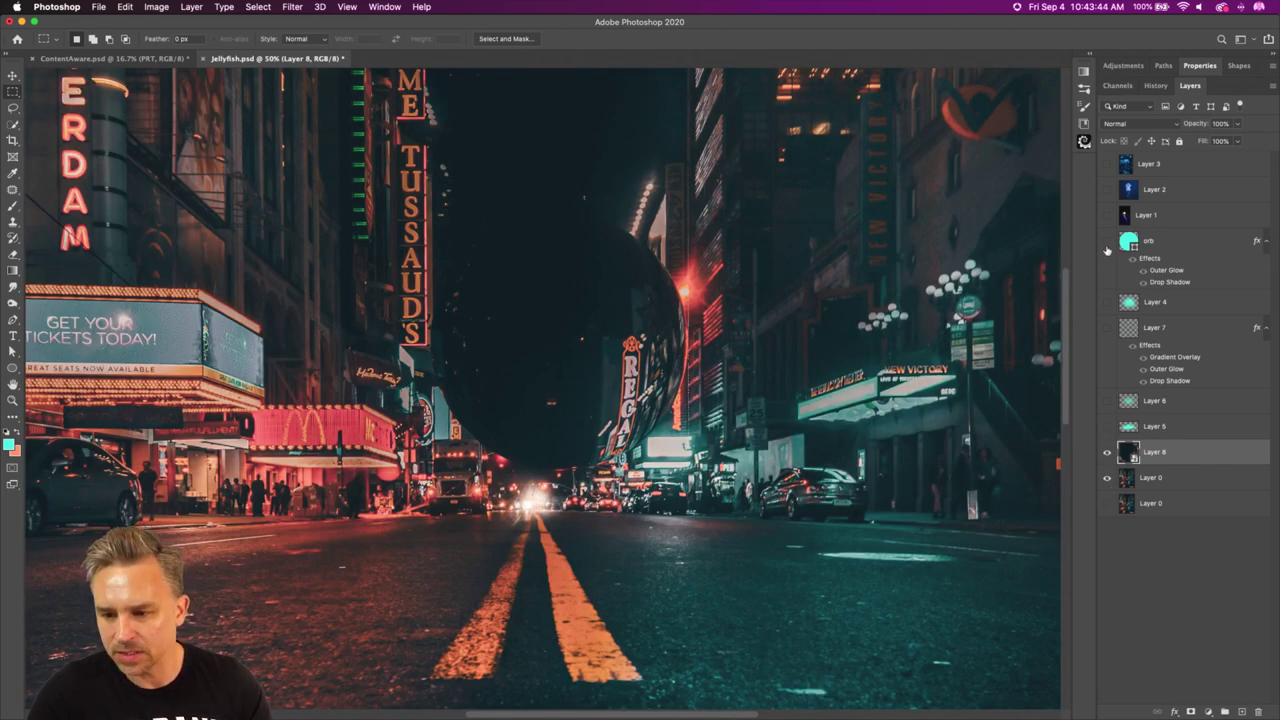
{"action": "left_click", "coordinate": [1155, 247]}
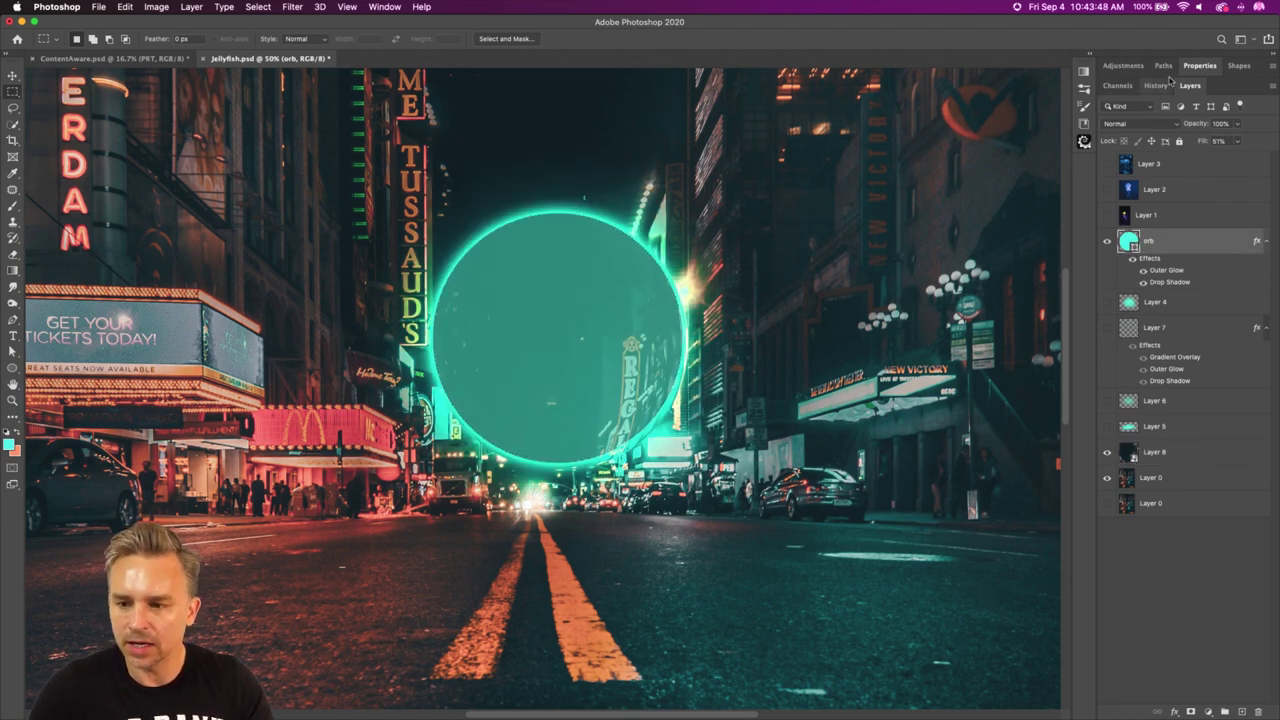
{"action": "left_click_drag", "start_coordinate": [1202, 139], "coordinate": [518, 150]}
{"action": "key", "text": "v"}
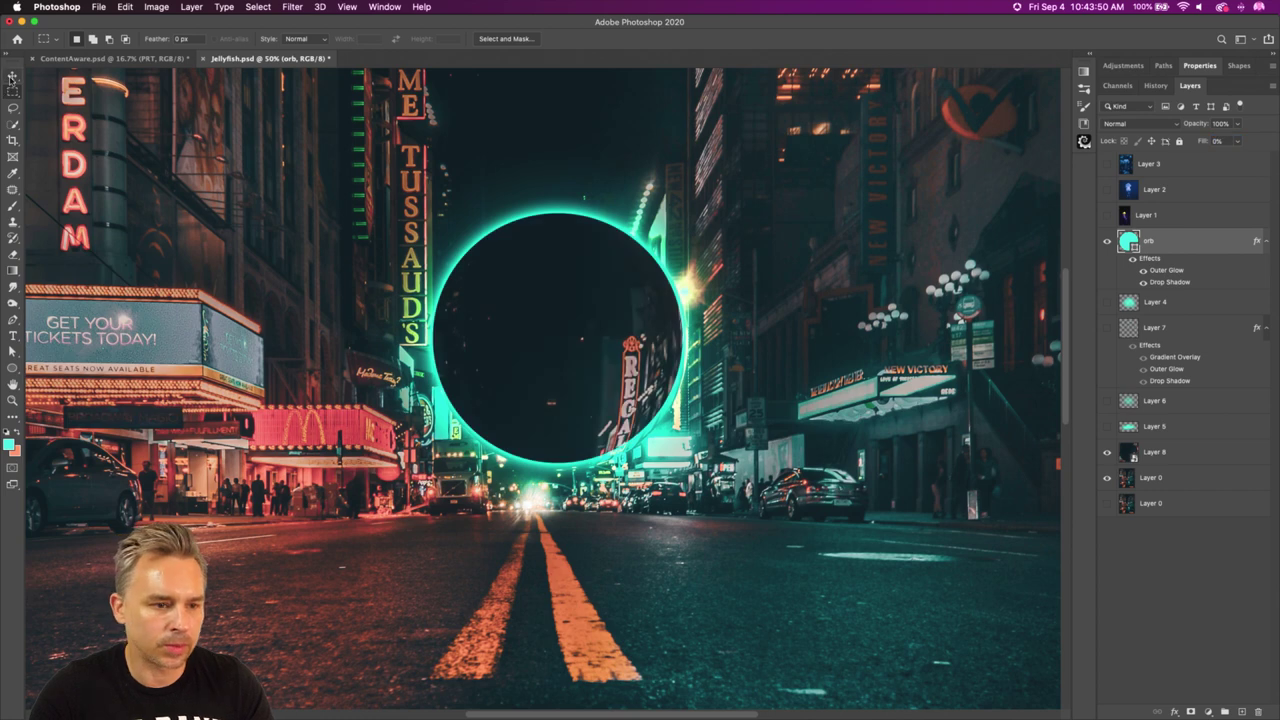
{"action": "mouse_move", "coordinate": [565, 366]}
{"action": "left_mouse_down"}
{"action": "mouse_move", "coordinate": [405, 418]}
{"action": "mouse_move", "coordinate": [565, 460]}
{"action": "mouse_move", "coordinate": [578, 368]}
{"action": "mouse_move", "coordinate": [565, 367]}
{"action": "left_mouse_up"}
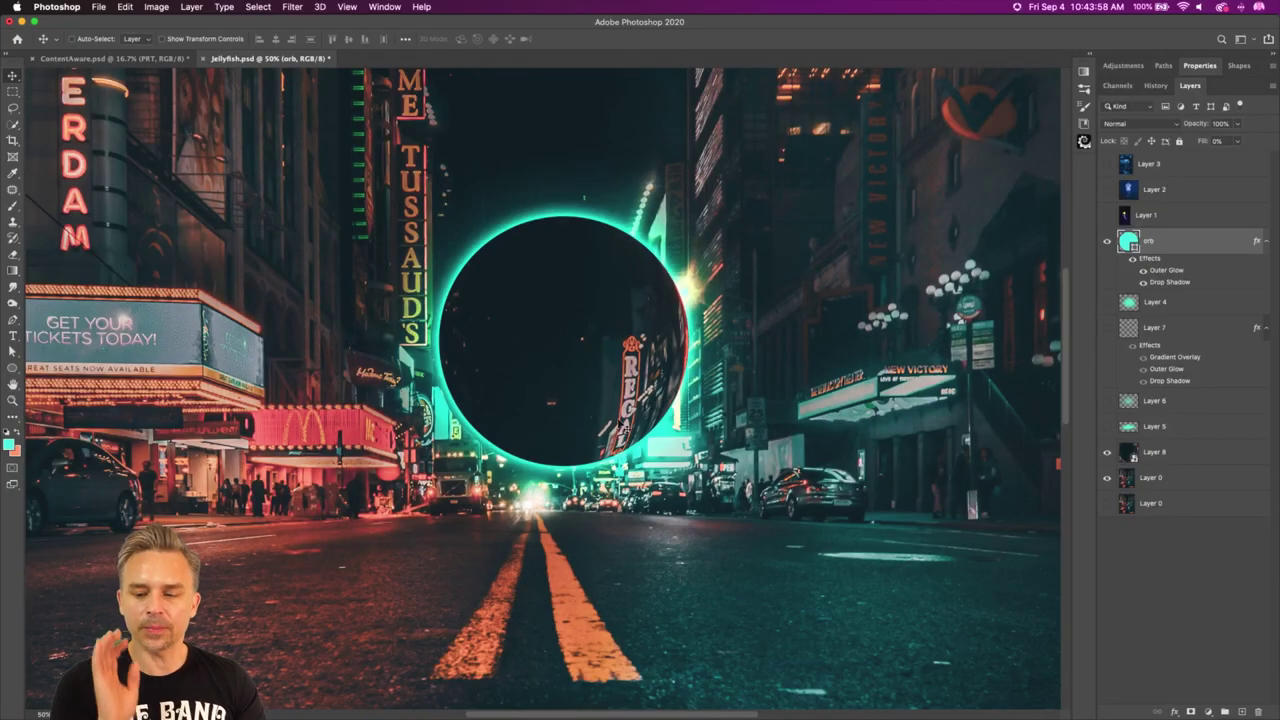
Show Layers 4, 7, 6 and 5 again, and set the orb's fill to 23%.
{"action": "left_click", "coordinate": [1107, 302]}
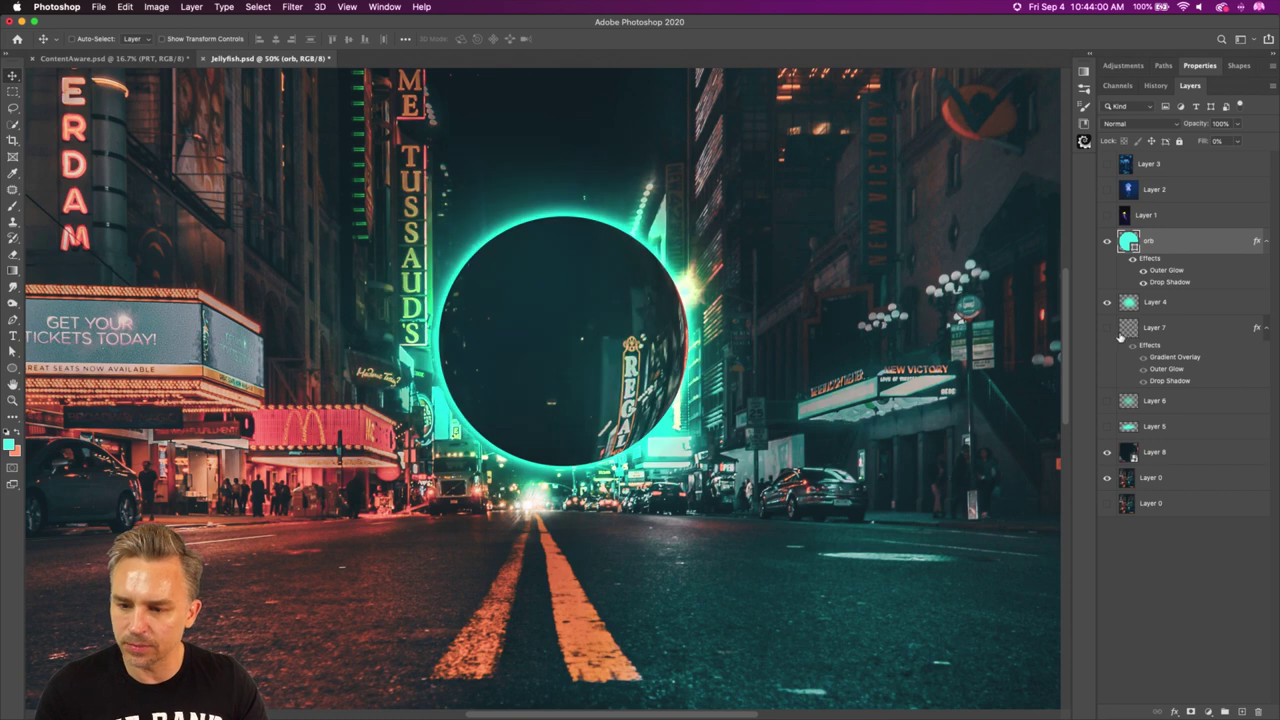
{"action": "left_click", "coordinate": [1107, 328]}
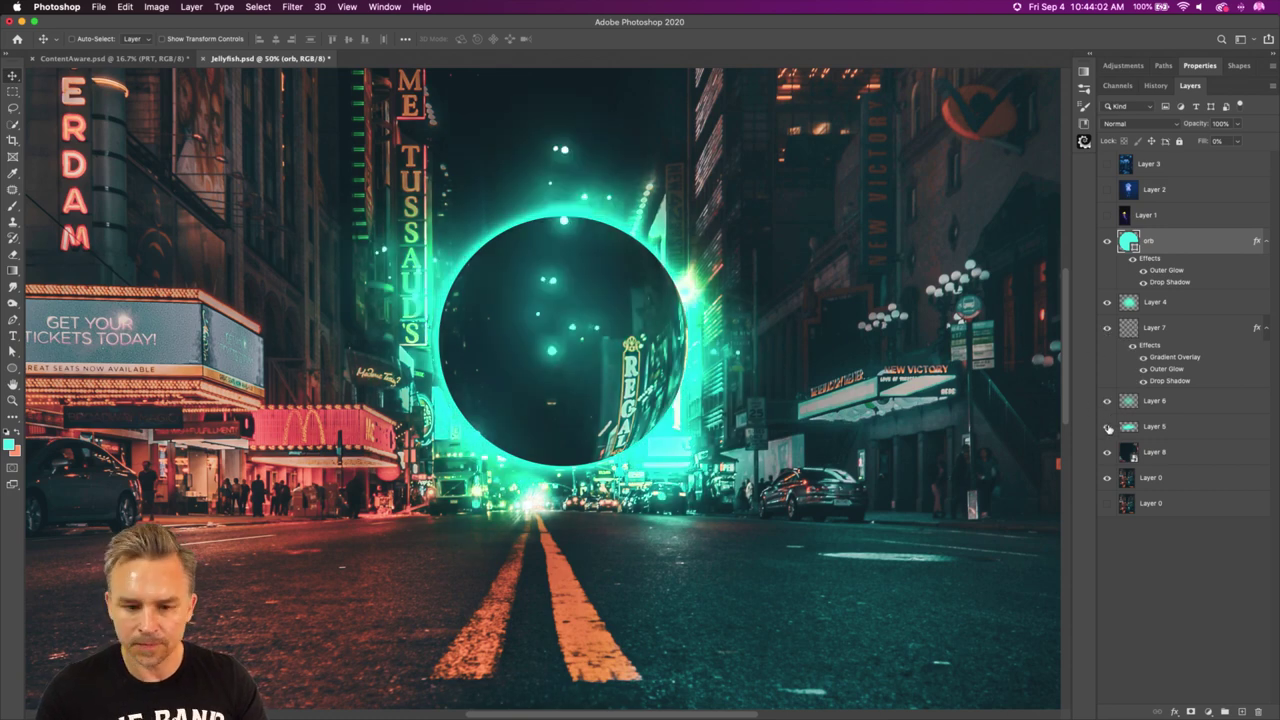
{"action": "left_click", "coordinate": [1107, 427]}
{"action": "left_click_drag", "start_coordinate": [1202, 141], "coordinate": [1225, 141]}
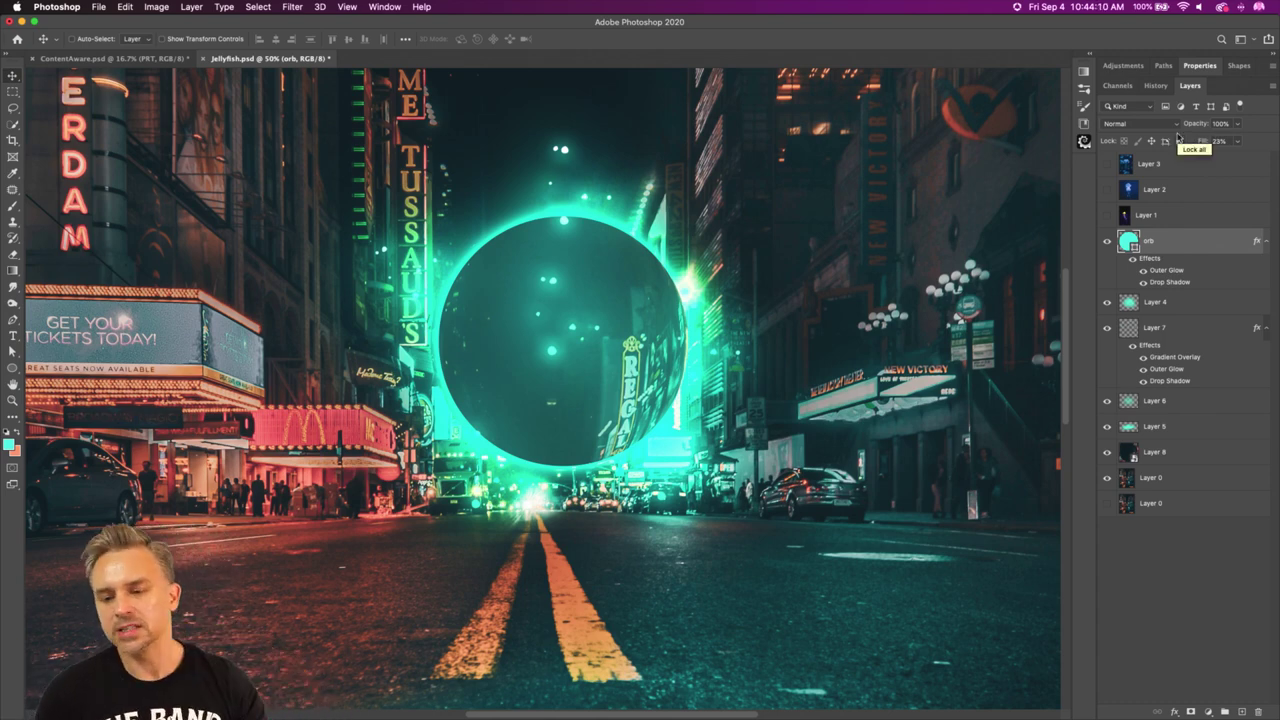
Add a new layer above the orb and set up a soft round brush with a paler turquoise foreground colour.
{"action": "left_click", "coordinate": [1240, 711]}
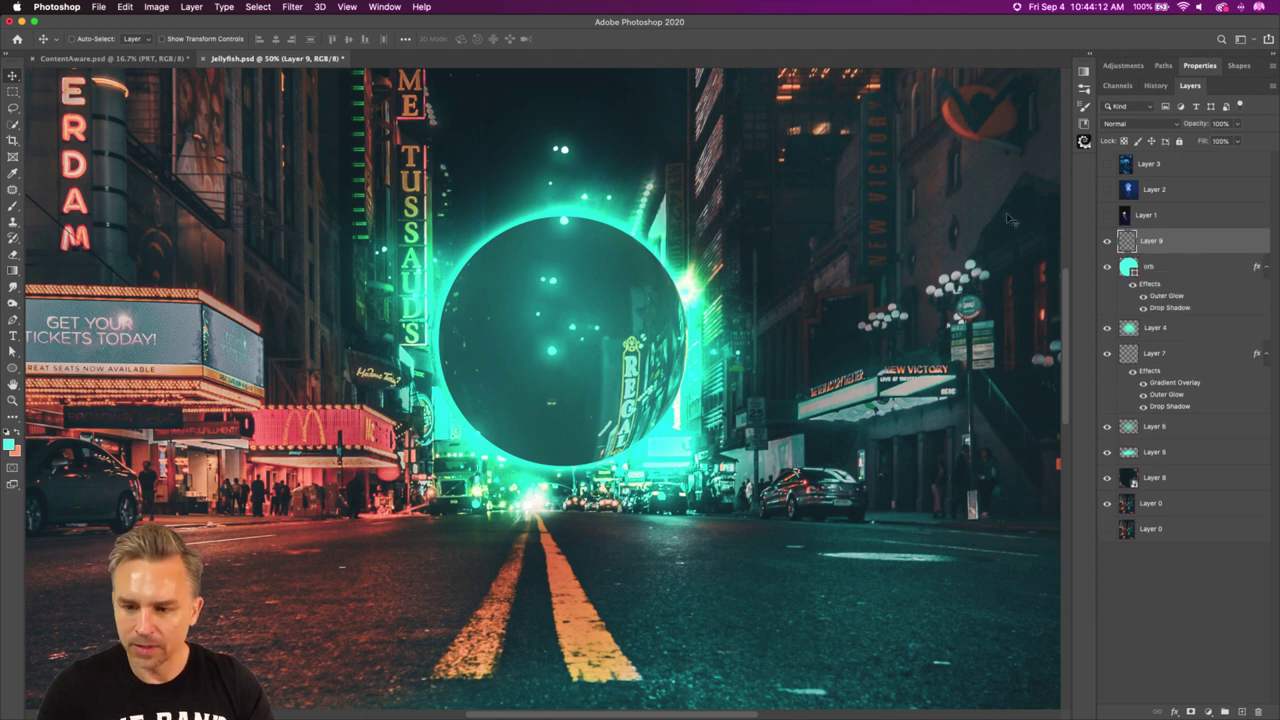
{"action": "left_click", "coordinate": [9, 444]}
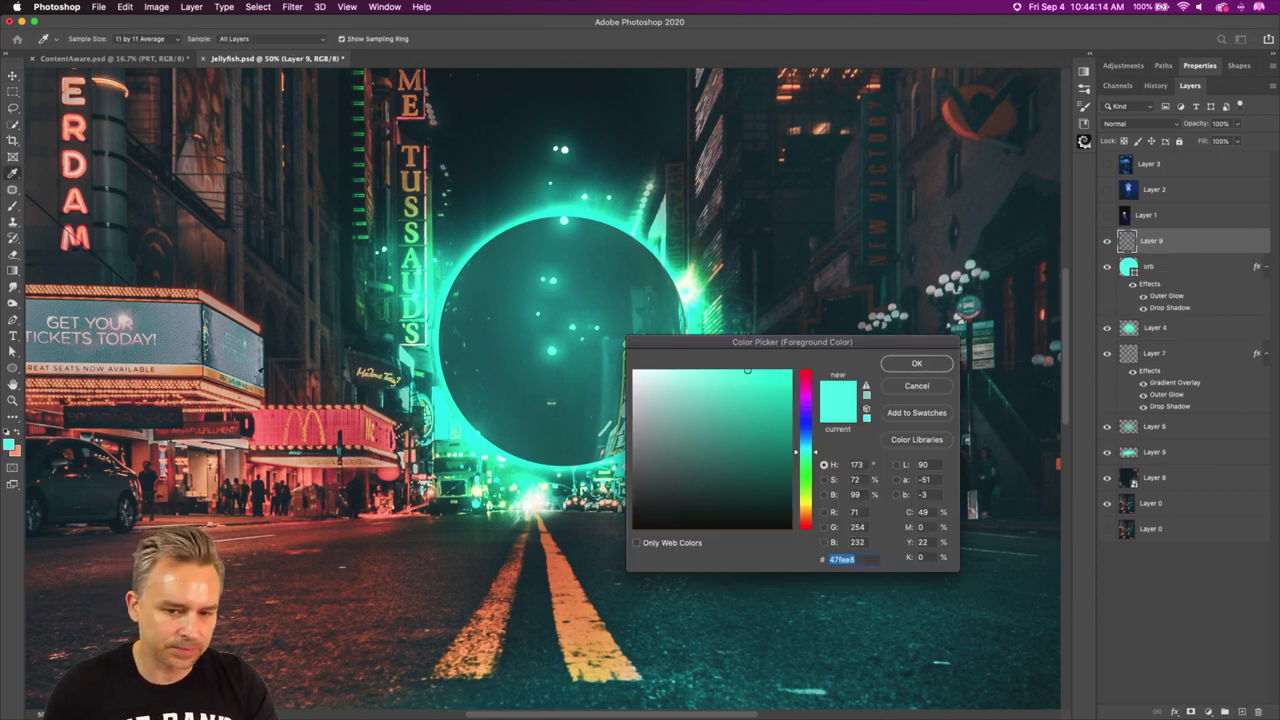
{"action": "key", "text": "Return"}
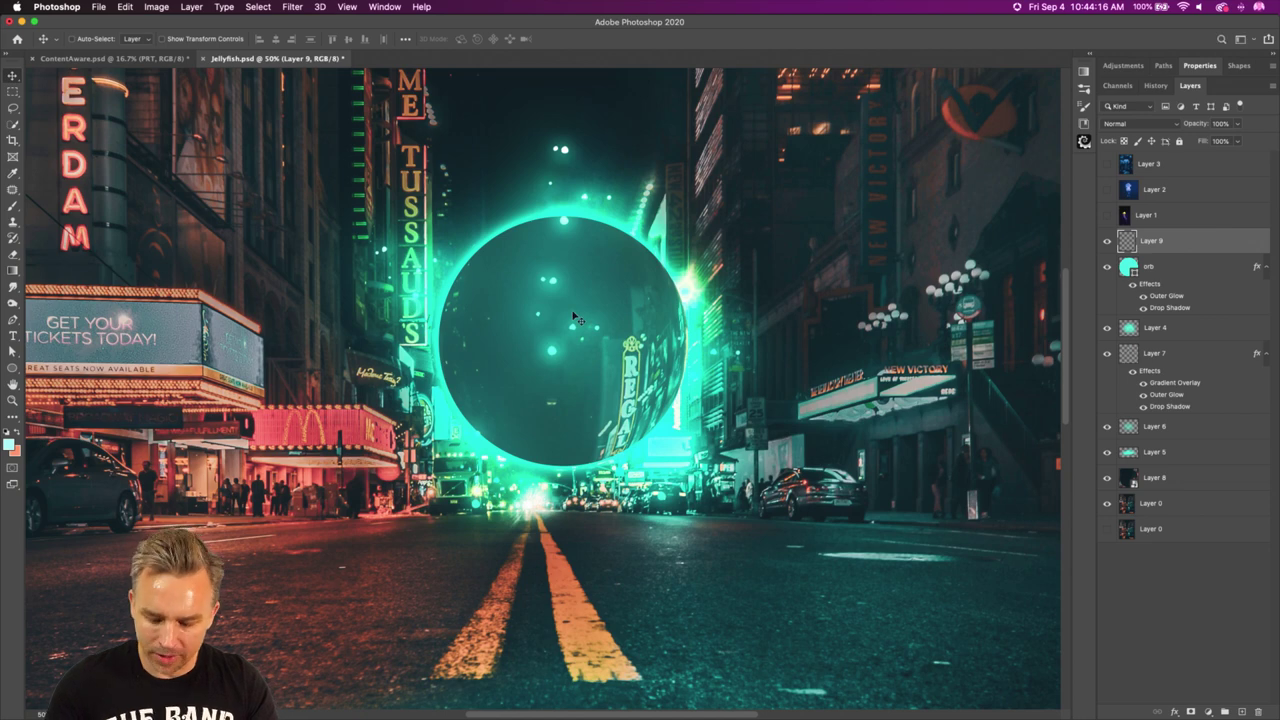
{"action": "key", "text": "b"}
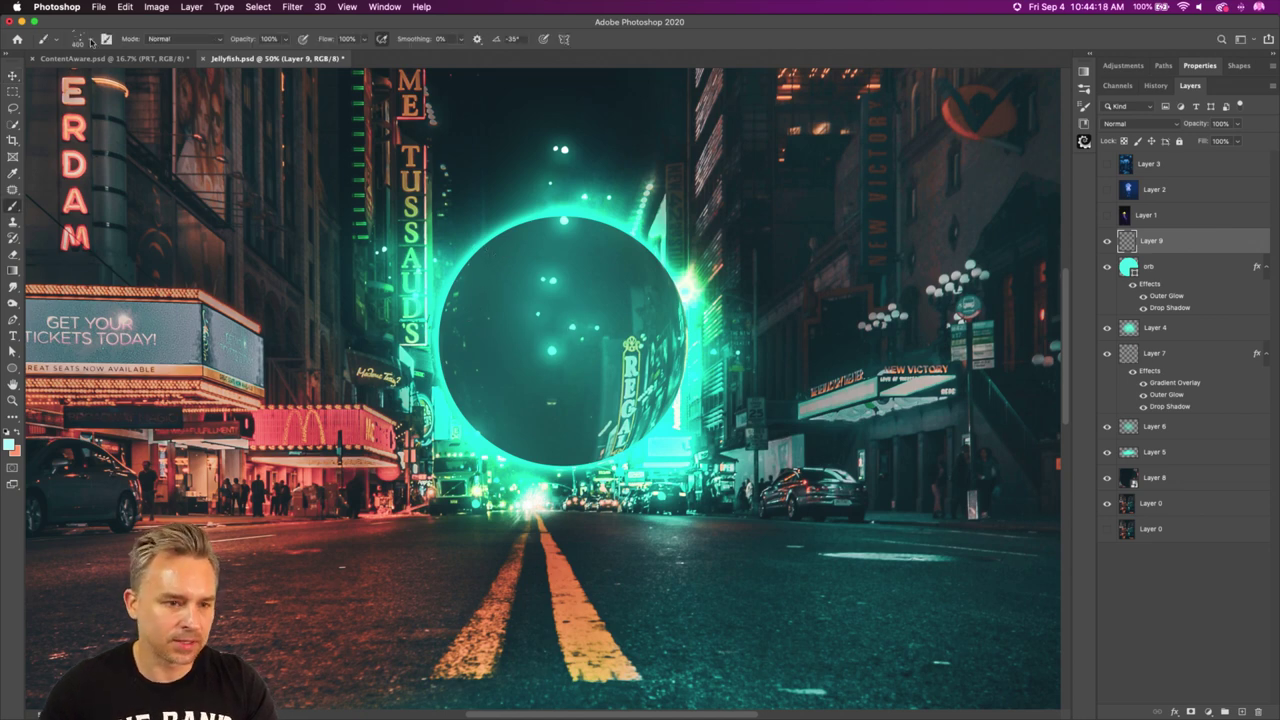
{"action": "right_click", "coordinate": [43, 38]}
{"action": "left_click", "coordinate": [90, 45]}
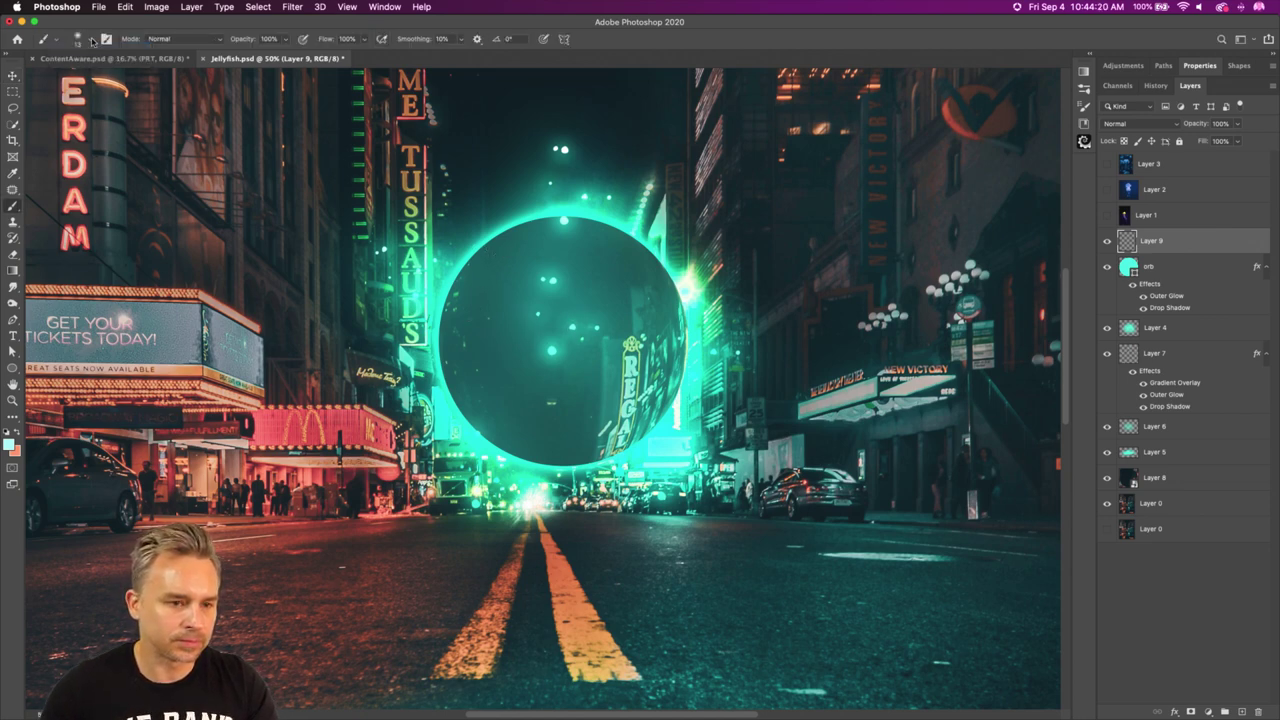
{"action": "left_click", "coordinate": [91, 40]}
{"action": "key", "text": "Escape"}
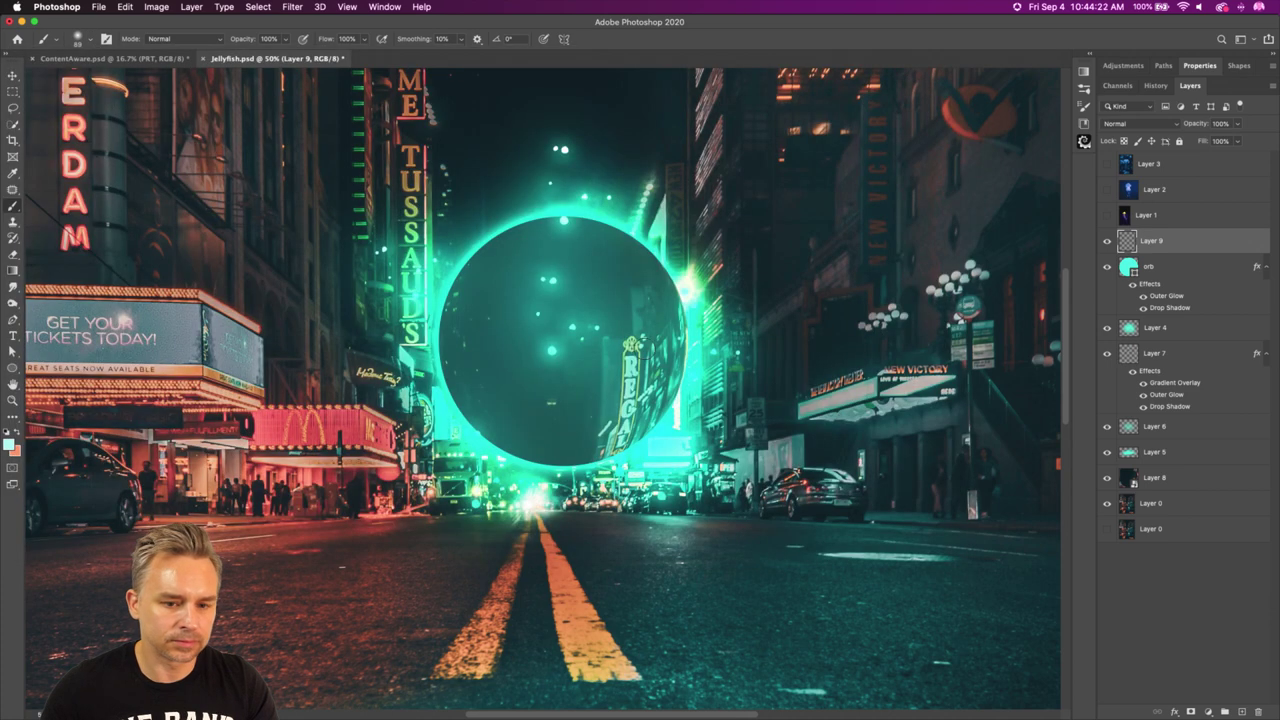
Paint a soft highlight on the orb's upper left with a 500 px brush, plus a smaller bright dab at its centre.
{"action": "key", "text": "bracketright"}
{"action": "key", "text": "bracketright"}
{"action": "key", "text": "bracketright"}
{"action": "key", "text": "bracketright"}
{"action": "key", "text": "bracketright"}
{"action": "key", "text": "bracketright"}
{"action": "left_click", "coordinate": [535, 305]}
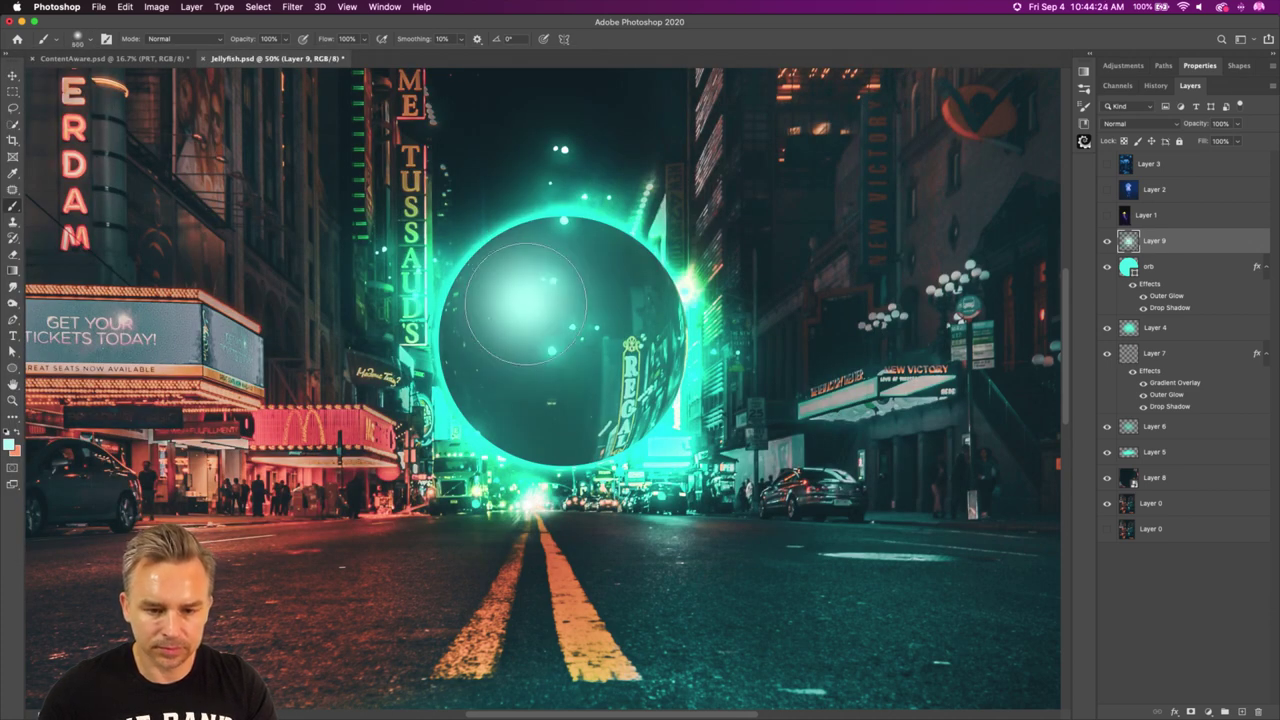
{"action": "key", "text": "super+z"}
{"action": "key", "text": "bracketleft"}
{"action": "key", "text": "bracketleft"}
{"action": "key", "text": "bracketleft"}
{"action": "key", "text": "bracketleft"}
{"action": "key", "text": "bracketleft"}
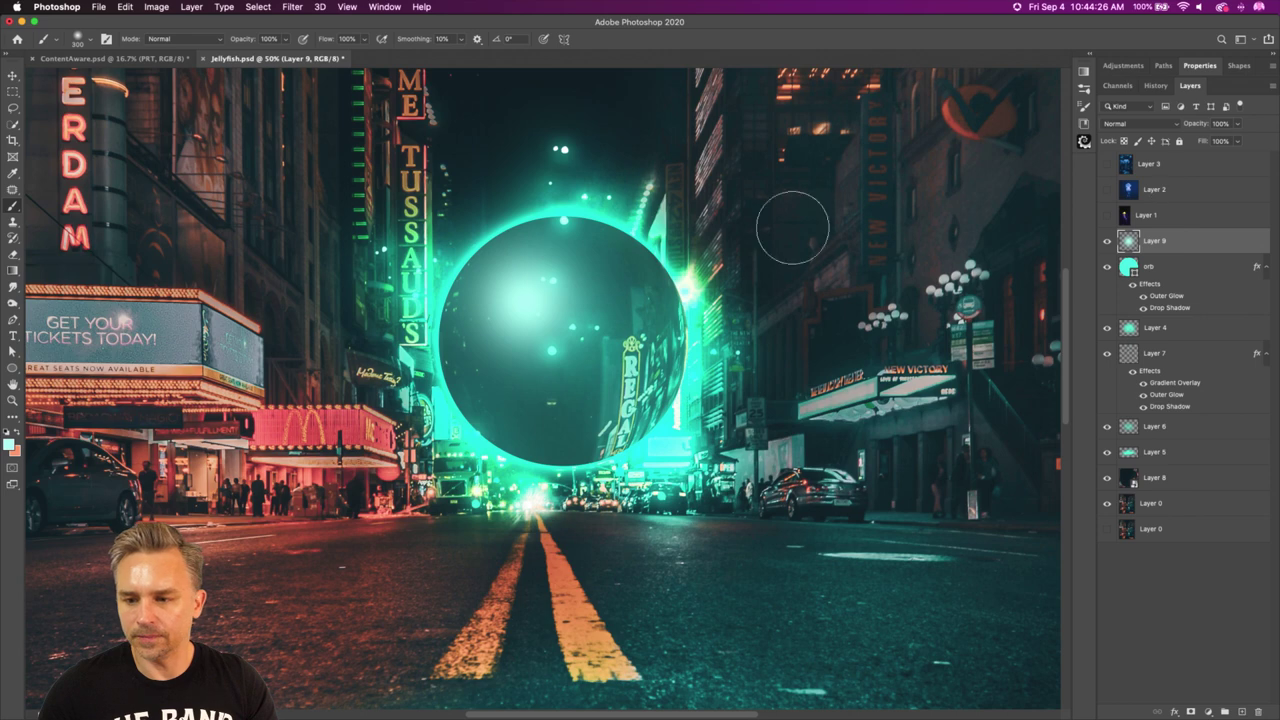
{"action": "key", "text": "bracketleft"}
{"action": "key", "text": "bracketleft"}
{"action": "key", "text": "bracketleft"}
{"action": "key", "text": "bracketleft"}
{"action": "key", "text": "bracketleft"}
{"action": "left_click", "coordinate": [521, 298]}
Set the highlight layer's blend mode to Overlay and collapse the effects lists of the orb and Layer 7.
{"action": "left_click", "coordinate": [1125, 124]}
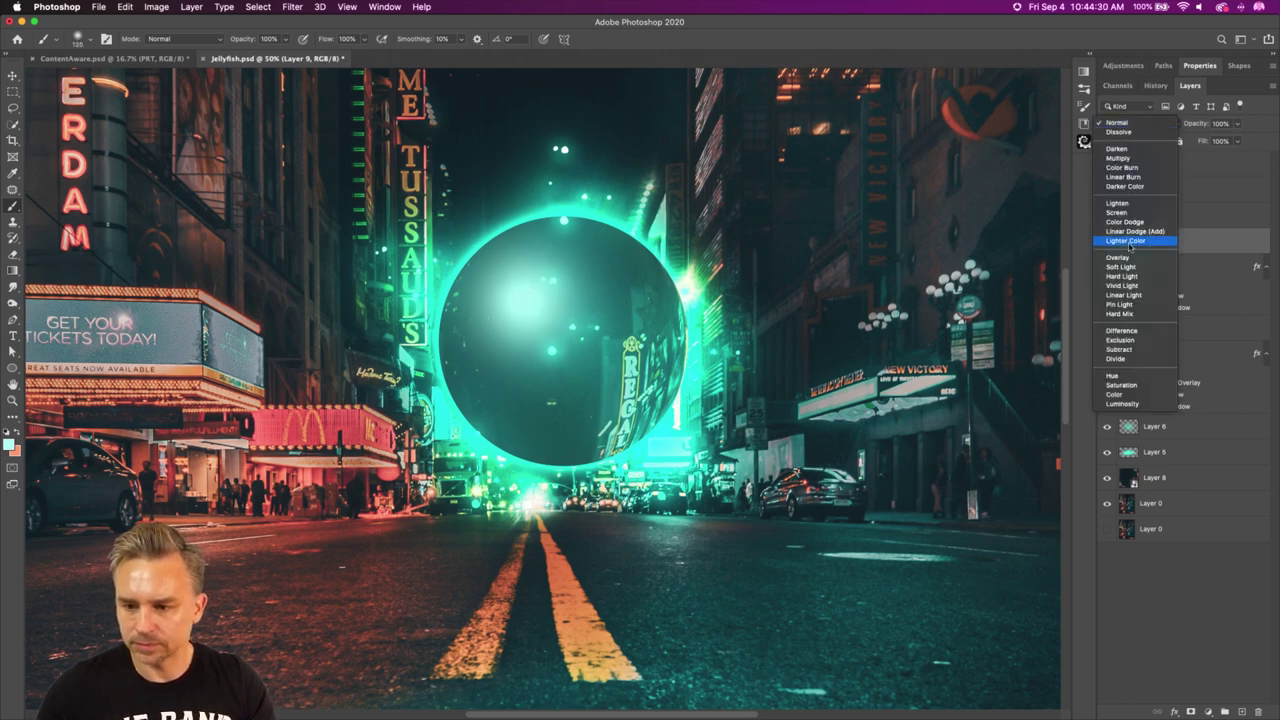
{"action": "left_click", "coordinate": [1128, 258]}
{"action": "left_click", "coordinate": [12, 75]}
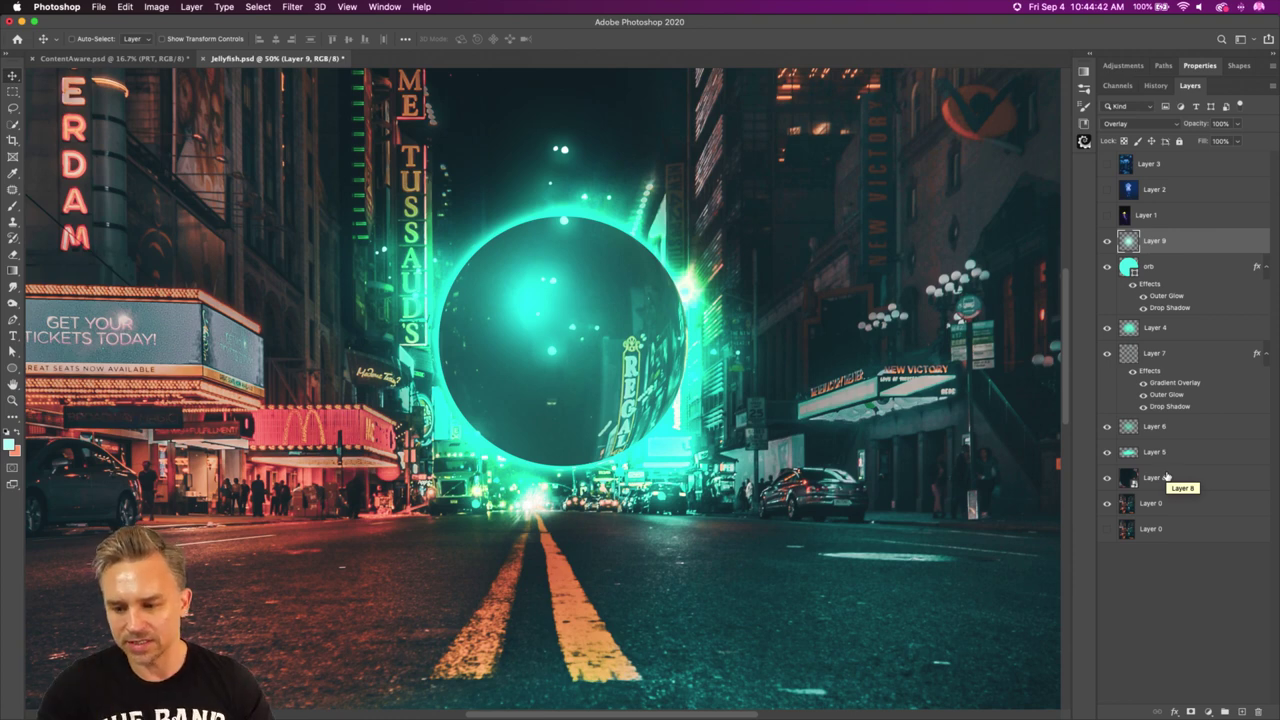
{"action": "left_click", "coordinate": [1264, 268]}
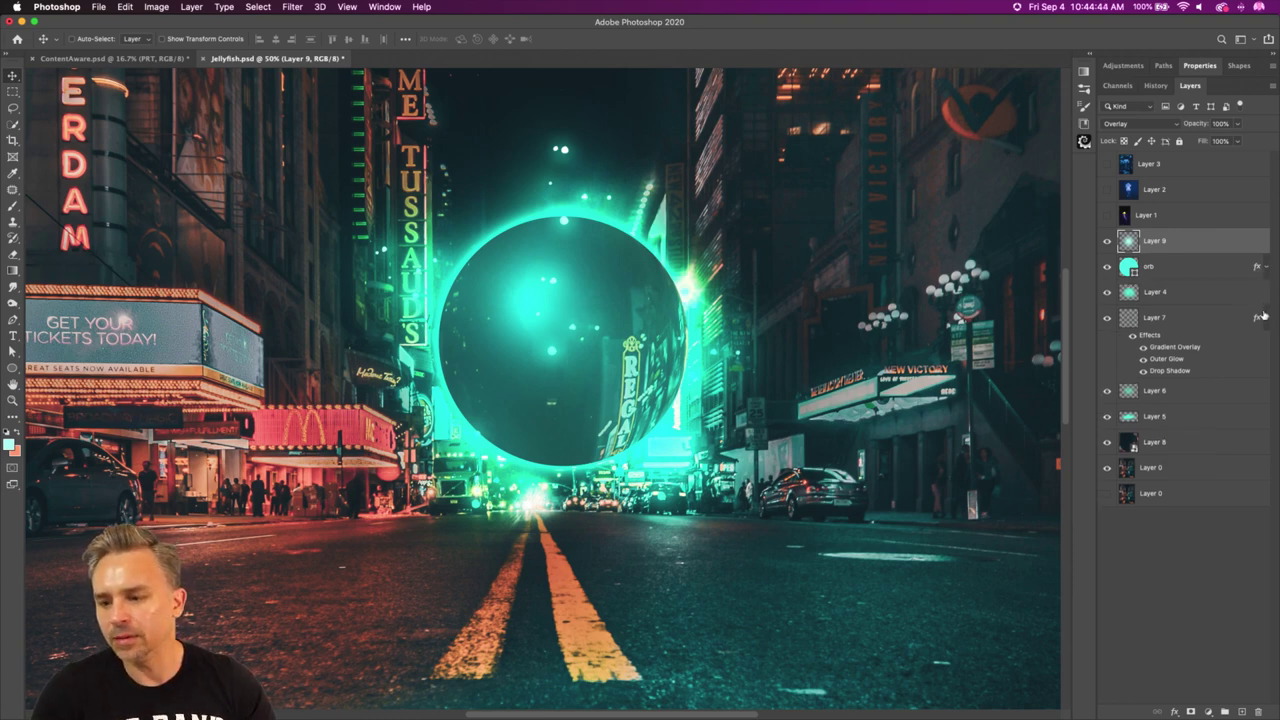
{"action": "left_click", "coordinate": [1265, 318]}
Try moving Layer 5 through Layer 9 together toward the lower left of the street.
{"action": "left_click", "coordinate": [1179, 372]}
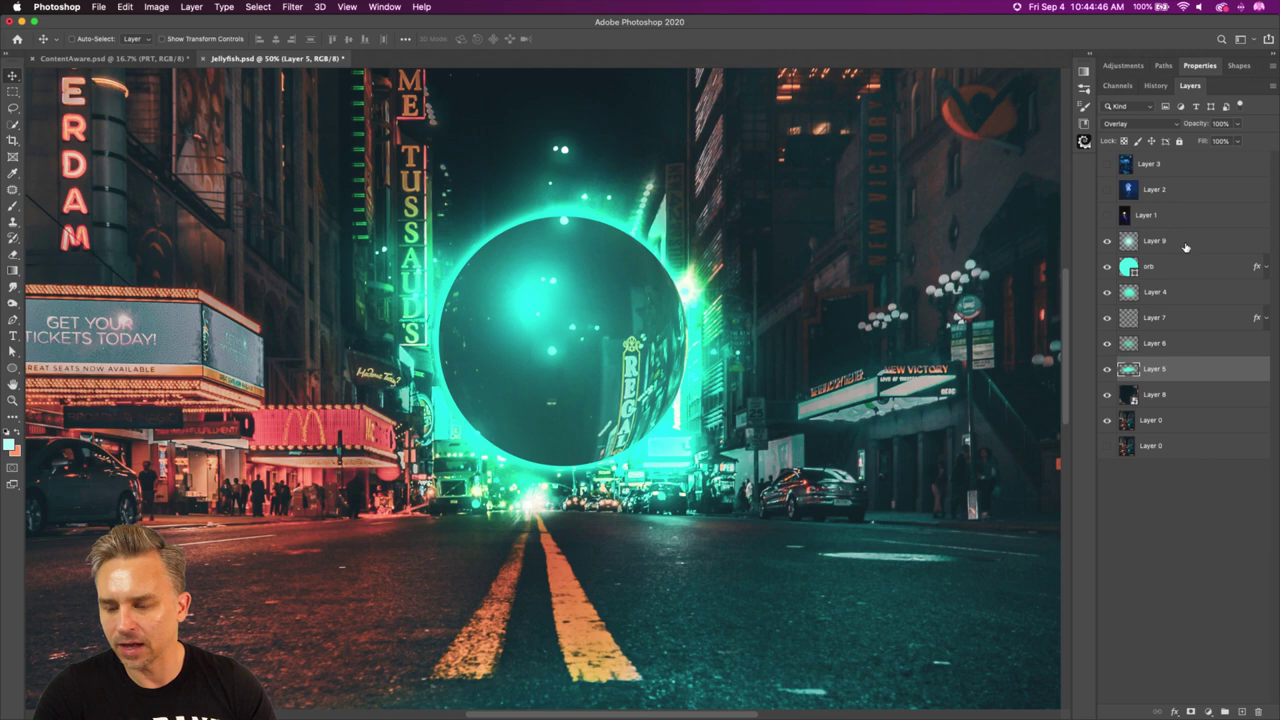
{"action": "left_click", "coordinate": [1185, 245], "text": "shift"}
{"action": "left_click_drag", "start_coordinate": [568, 294], "coordinate": [221, 450]}
{"action": "key", "text": "super+z"}
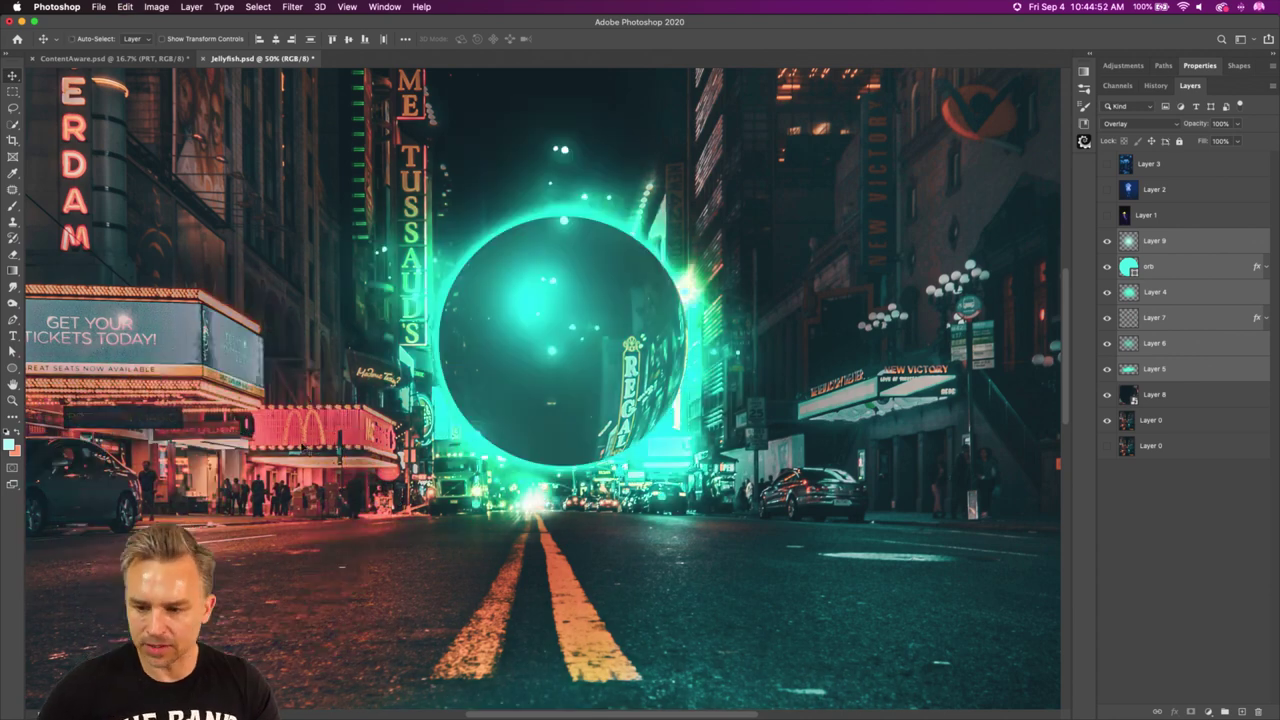
Add a Curves adjustment layer directly above the spherized Layer 8 crop.
{"action": "left_click", "coordinate": [1156, 402]}
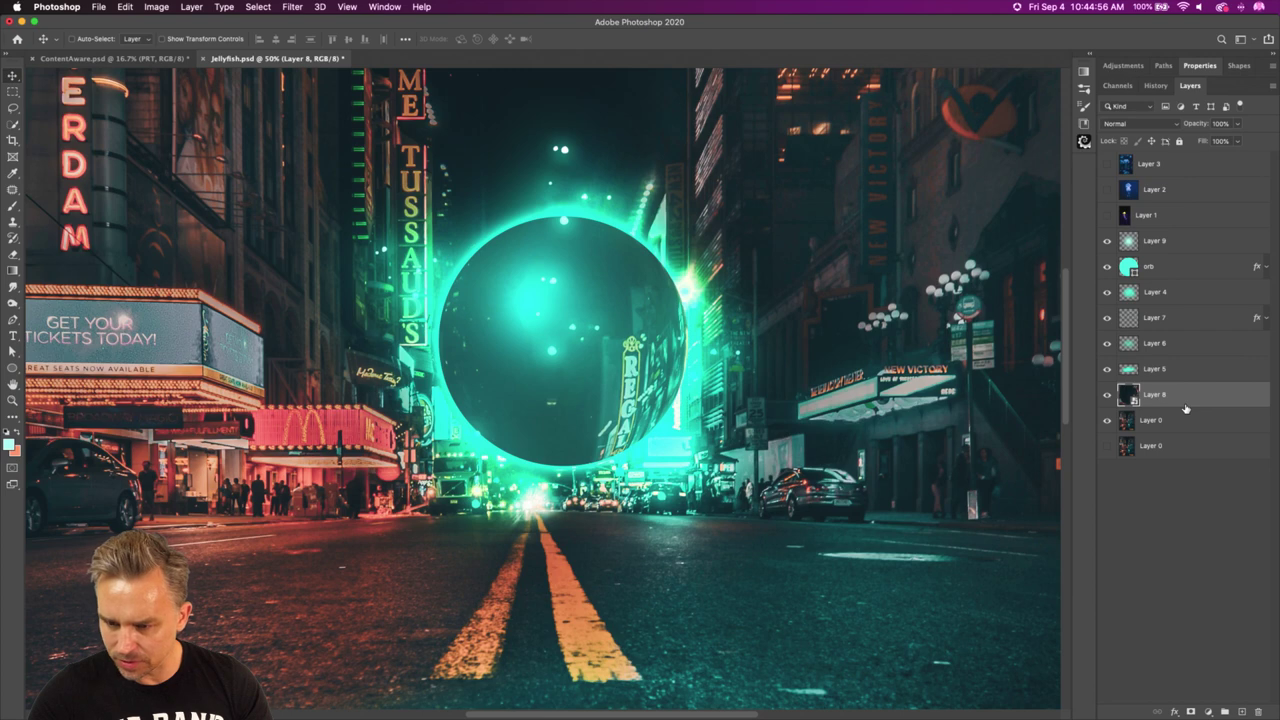
{"action": "left_click", "coordinate": [1207, 711]}
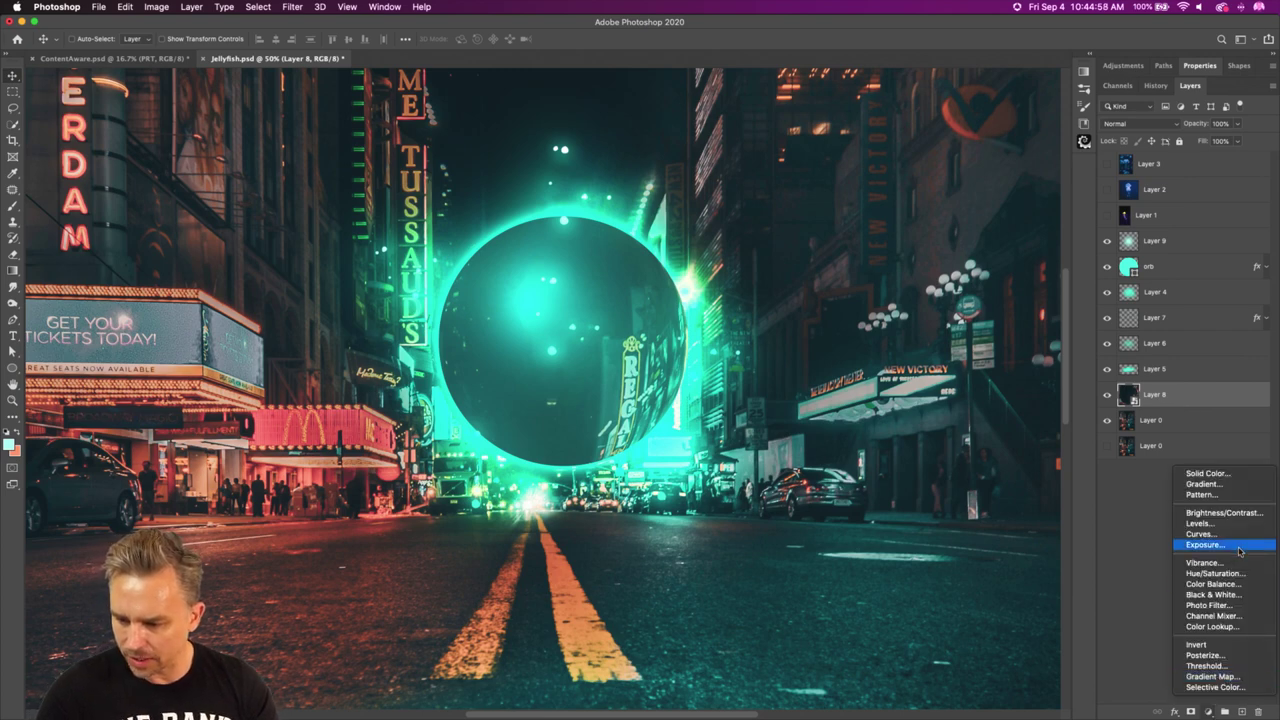
{"action": "left_click", "coordinate": [1205, 534]}
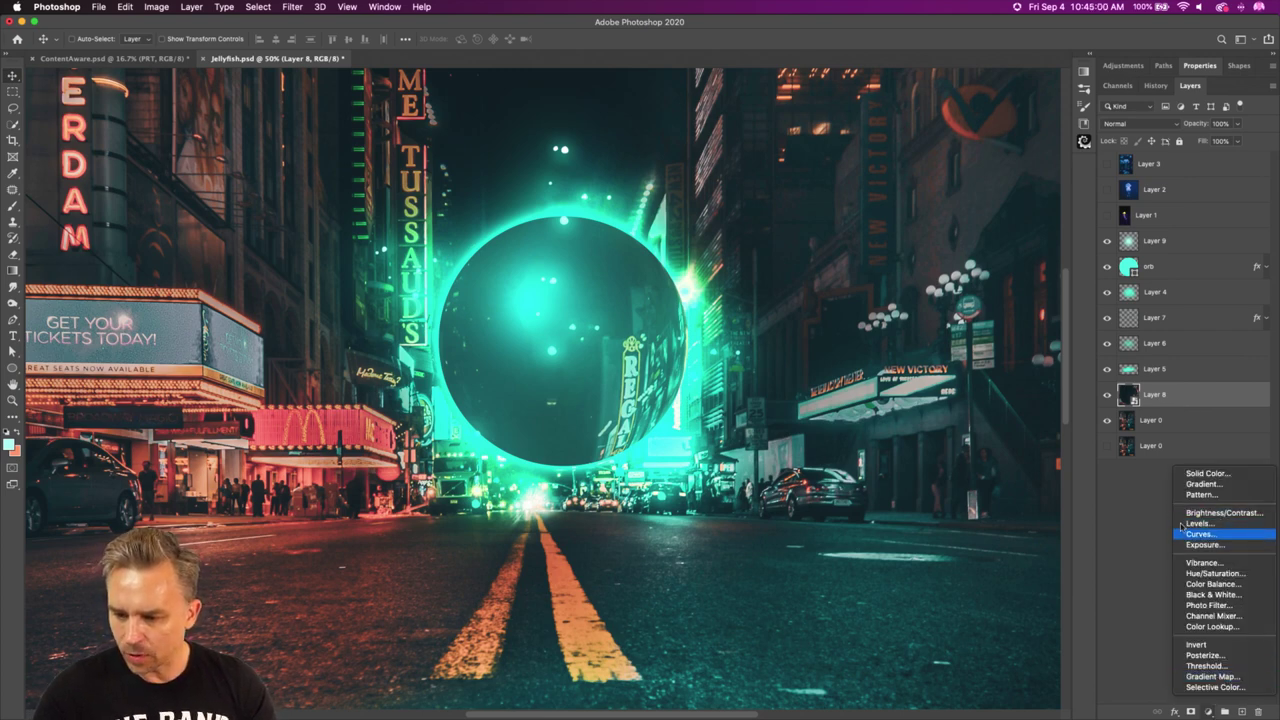
{"action": "scroll", "coordinate": [1190, 613], "scroll_direction": "down", "scroll_amount": 3}
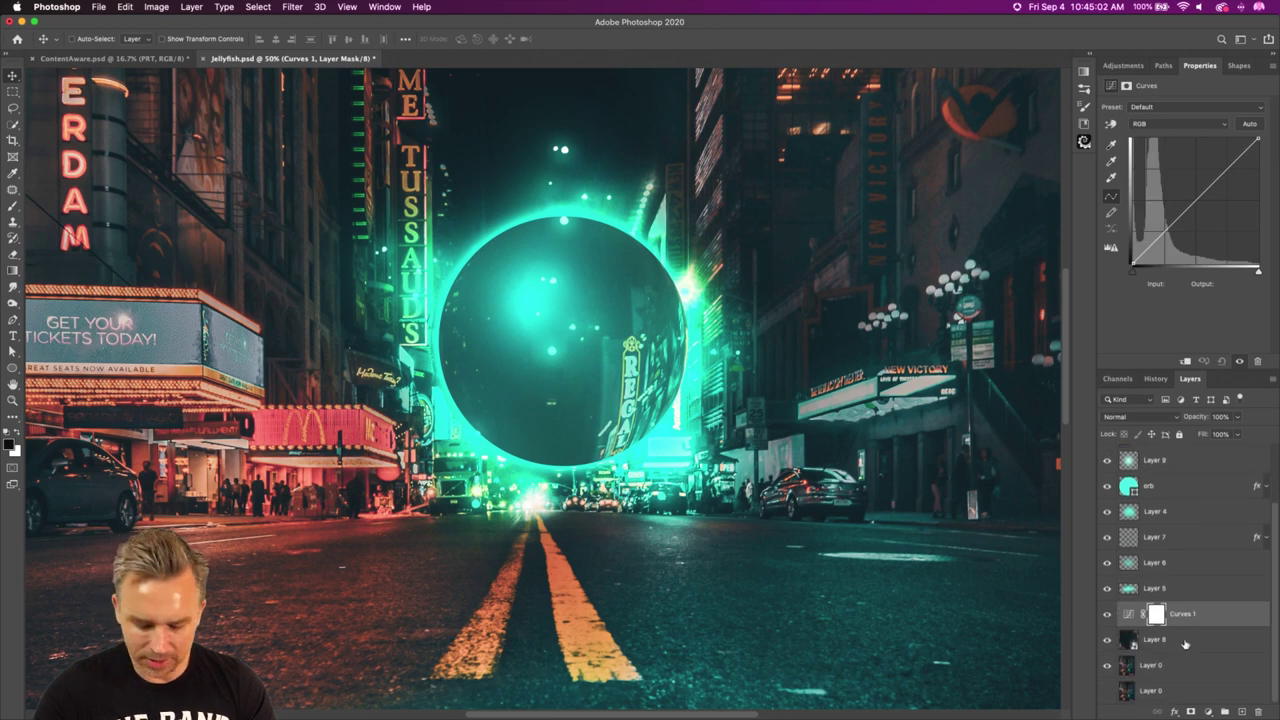
Clip the Curves adjustment to Layer 8 and brighten it by raising the curve at input 152 to output 187.
{"action": "left_click", "coordinate": [1182, 626], "text": "alt"}
{"action": "left_click_drag", "start_coordinate": [1200, 175], "coordinate": [1208, 171]}
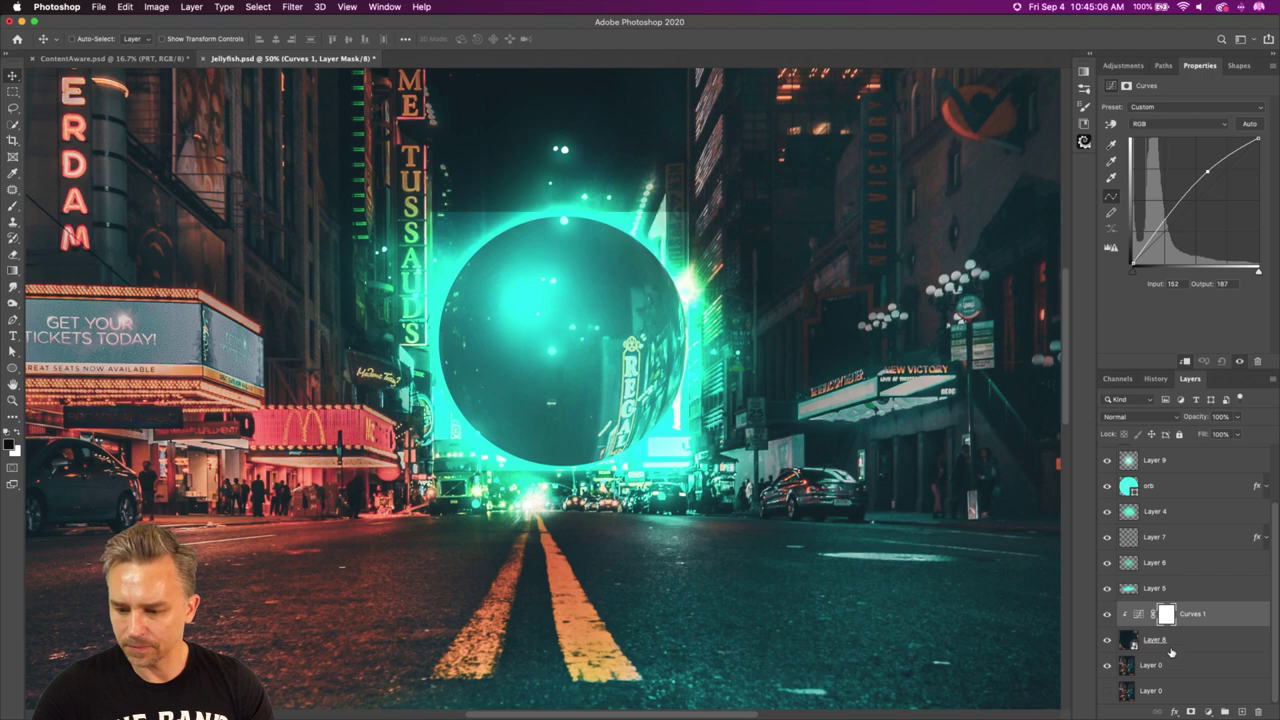
Restrict the Curves mask to the orb's shape by filling the orb-shaped selection with black, deselecting and inverting the mask, and compare before and after.
{"action": "left_click", "coordinate": [1135, 488], "text": "super"}
{"action": "left_click", "coordinate": [1166, 615]}
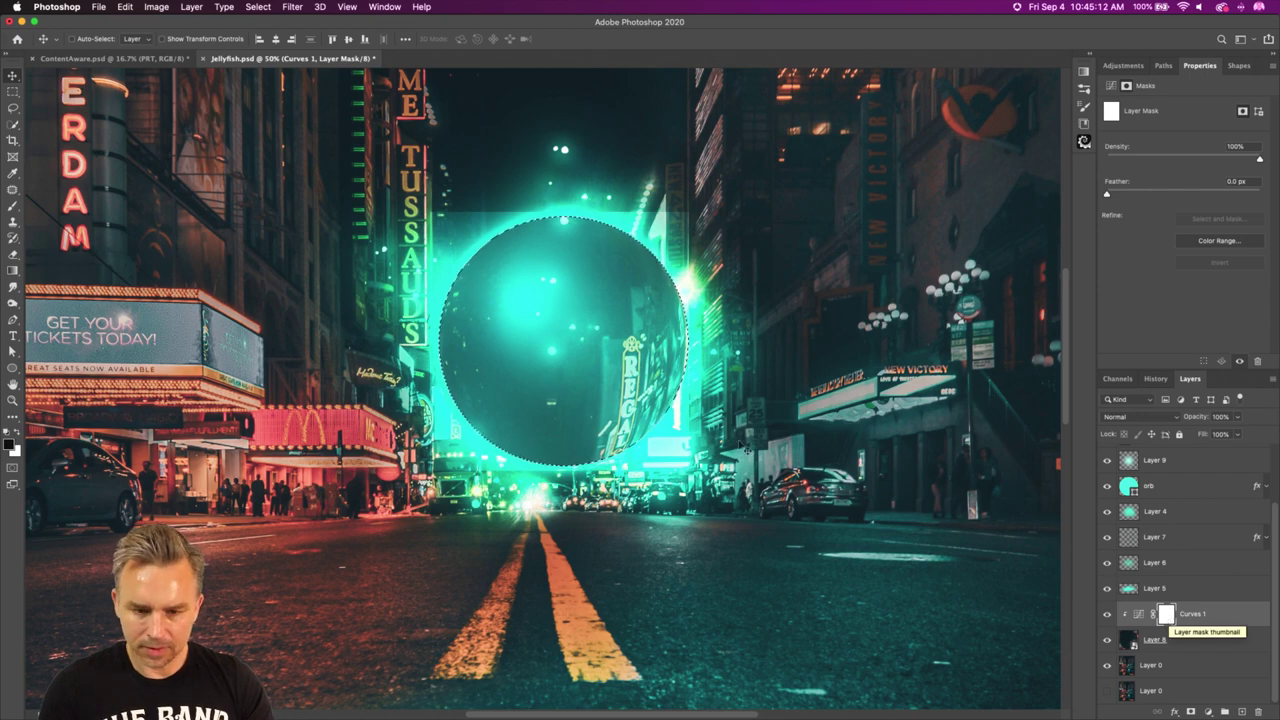
{"action": "key", "text": "shift+BackSpace"}
{"action": "left_click", "coordinate": [915, 350]}
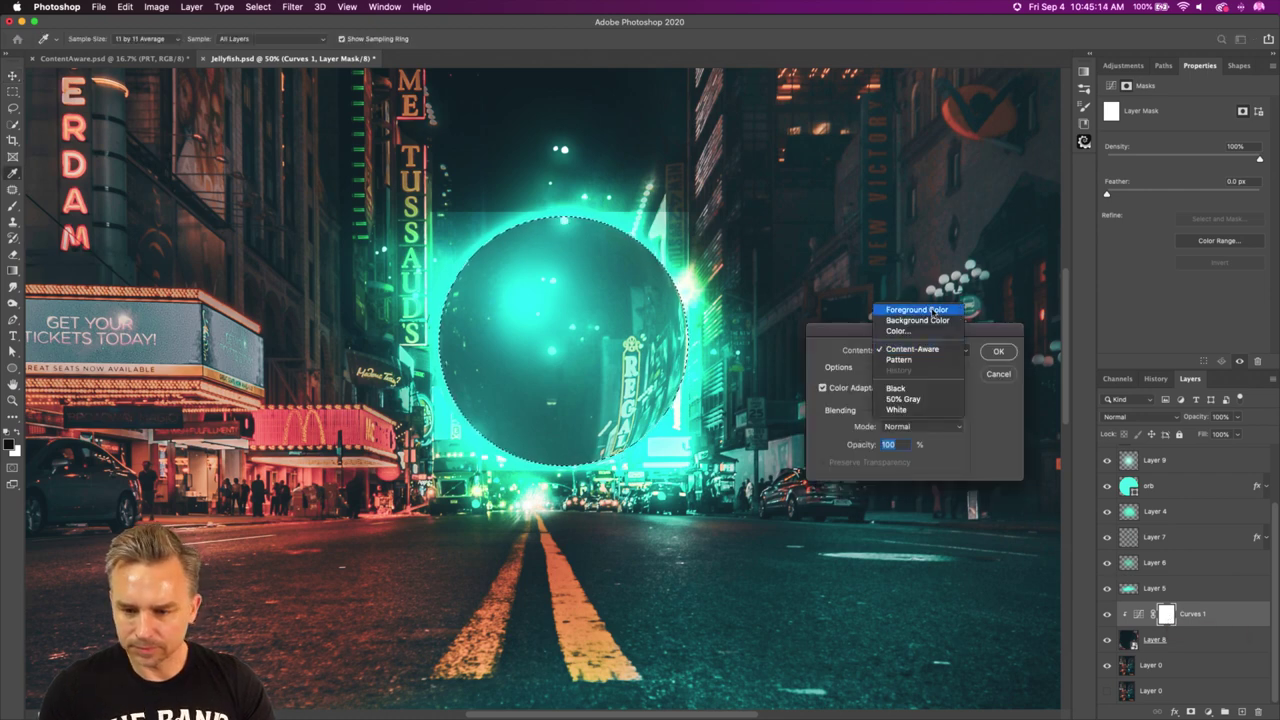
{"action": "left_click", "coordinate": [933, 314]}
{"action": "left_click", "coordinate": [998, 351]}
{"action": "key", "text": "ctrl+d"}
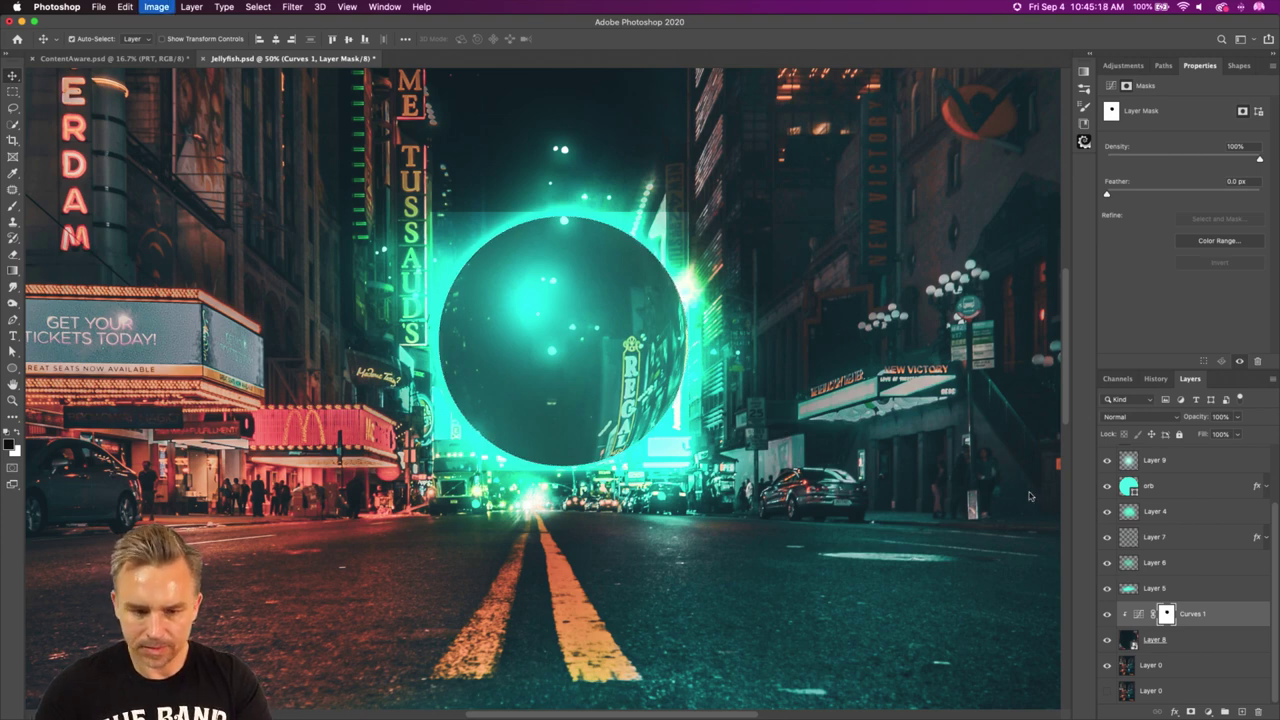
{"action": "key", "text": "ctrl+i"}
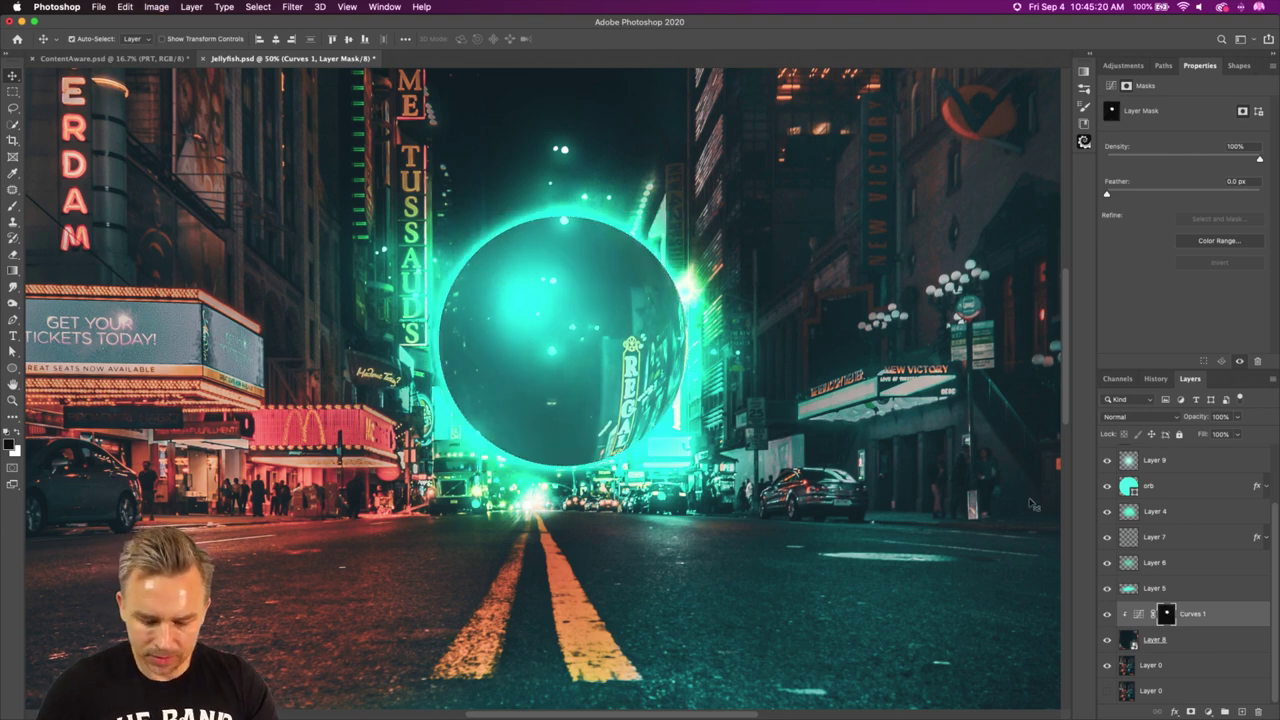
{"action": "left_click", "coordinate": [1106, 616]}
{"action": "left_click", "coordinate": [1106, 616]}
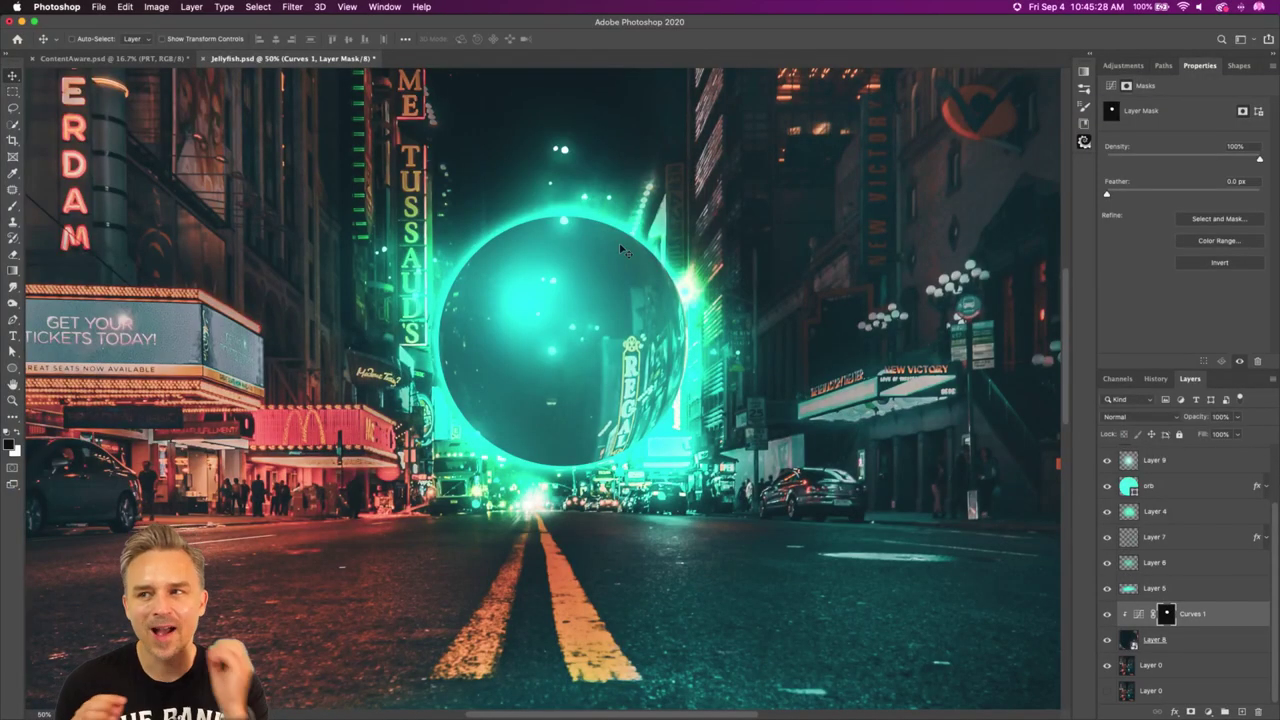
Select the visible Layer 0 street photo and collapse the properties area so the entire layer stack is shown.
{"action": "left_click", "coordinate": [1180, 666]}
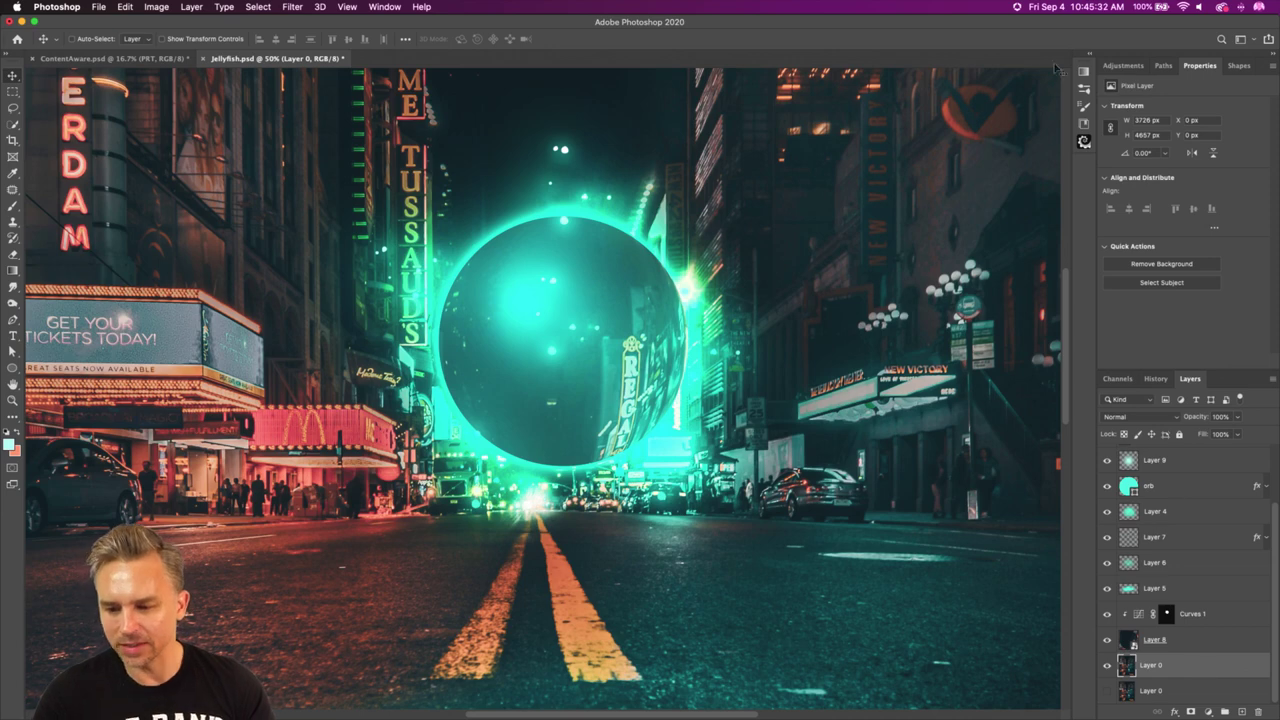
{"action": "left_click", "coordinate": [1239, 65]}
{"action": "left_click", "coordinate": [1196, 65]}
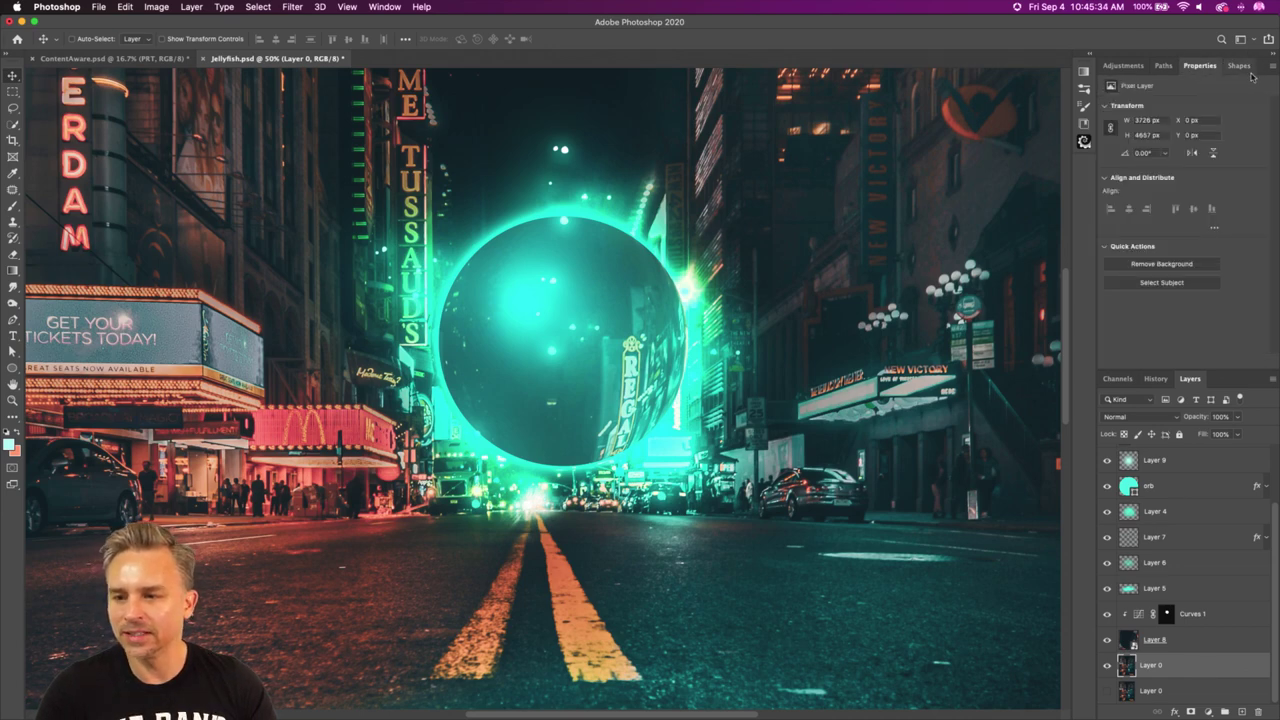
{"action": "double_click", "coordinate": [1261, 70]}
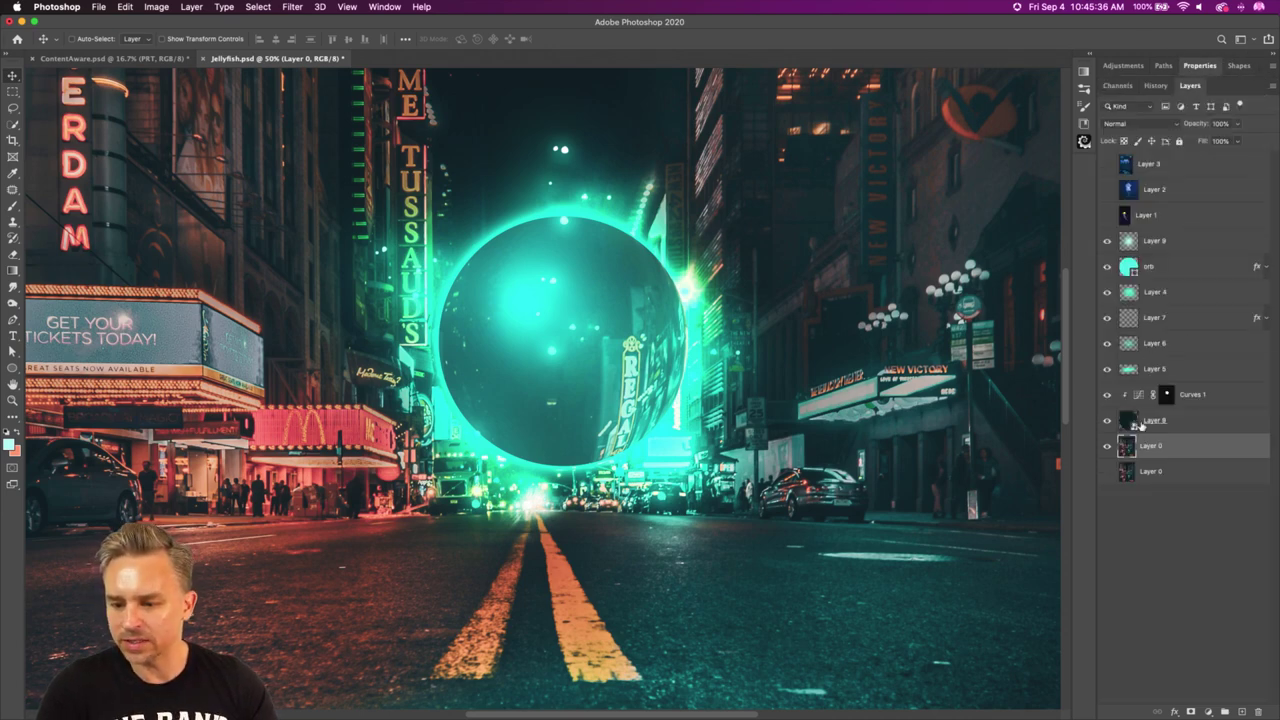
Examine the spherized Layer 8 crop on its own by temporarily hiding Curves 1 and Layer 5 through Layer 9.
{"action": "left_click", "coordinate": [1125, 428]}
{"action": "left_click_drag", "start_coordinate": [1107, 245], "coordinate": [1107, 396]}
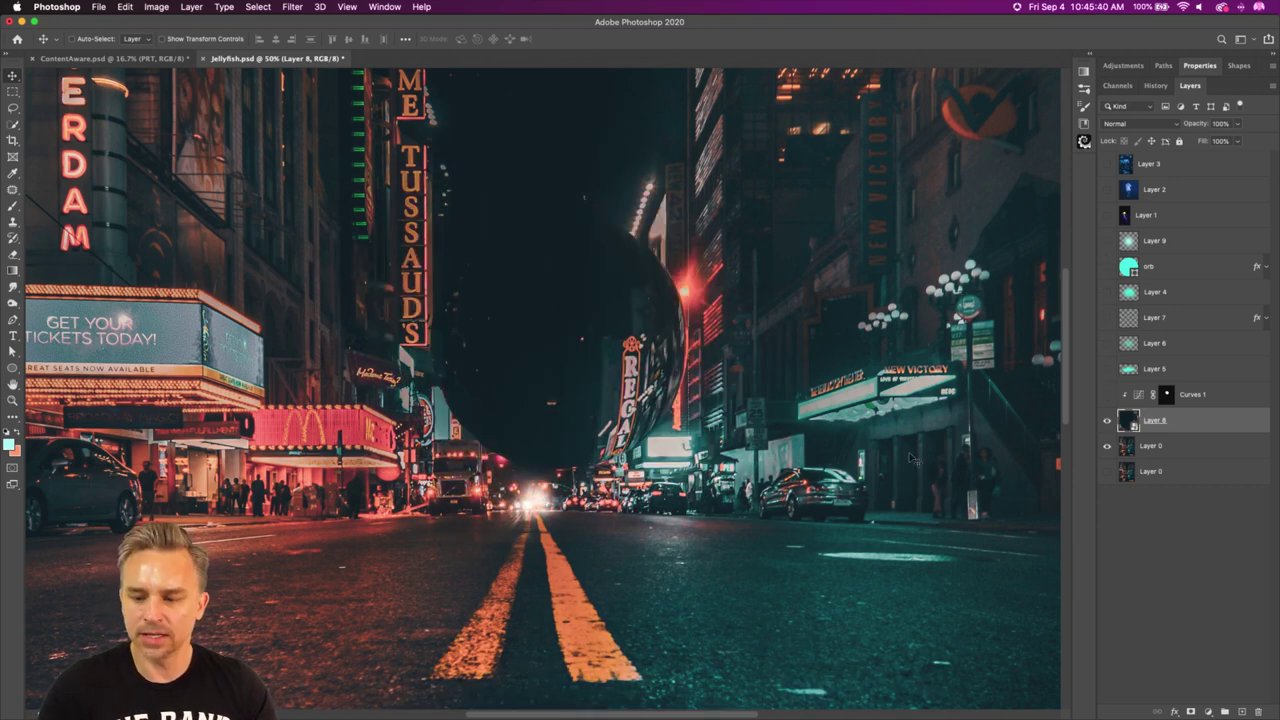
{"action": "left_click", "coordinate": [12, 128]}
{"action": "left_click_drag", "start_coordinate": [423, 214], "coordinate": [632, 354]}
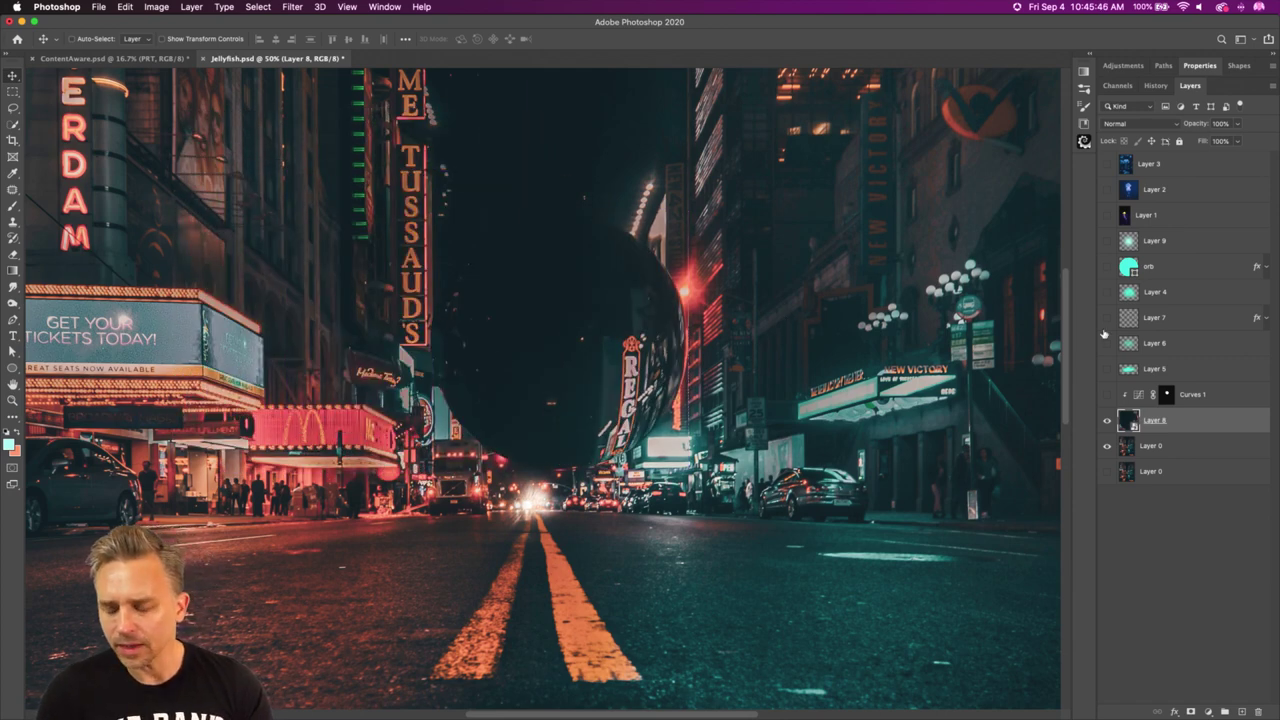
{"action": "left_click_drag", "start_coordinate": [1108, 398], "coordinate": [1108, 264]}
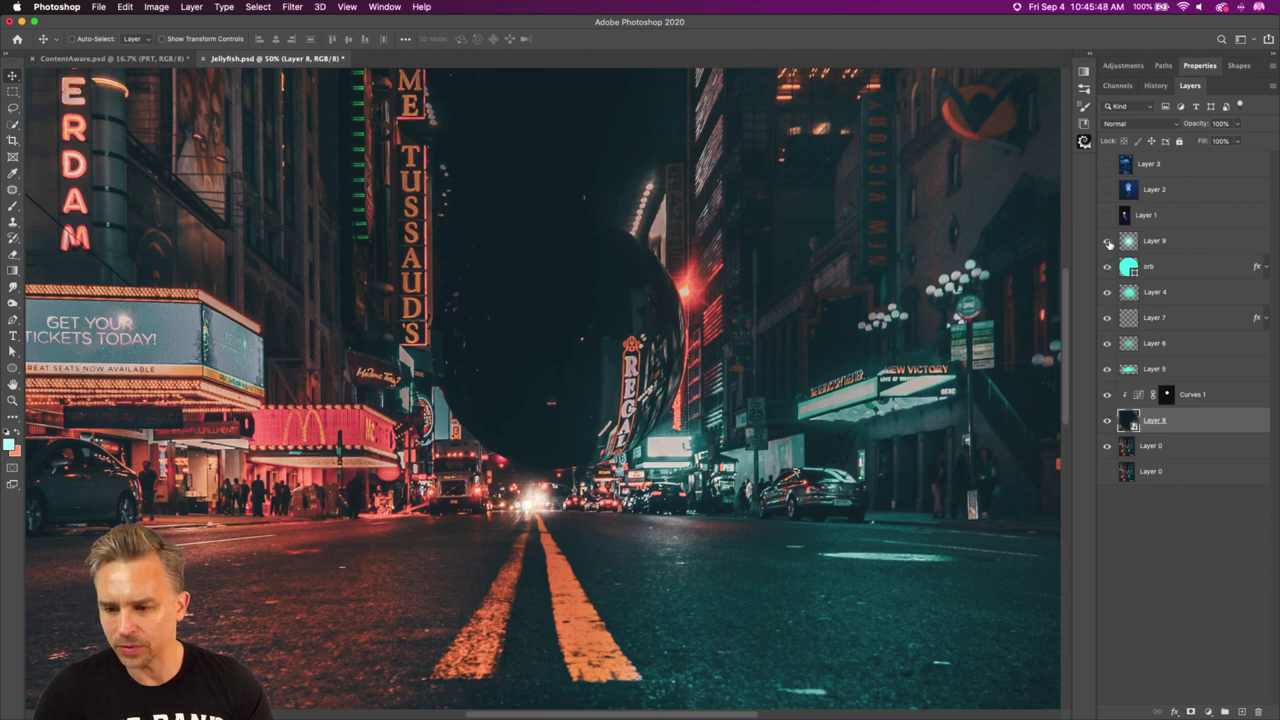
Hide Layer 8 and Curves 1, and convert the visible Layer 0 street photo to a smart object.
{"action": "left_click", "coordinate": [1147, 448]}
{"action": "left_click_drag", "start_coordinate": [1113, 424], "coordinate": [1108, 327]}
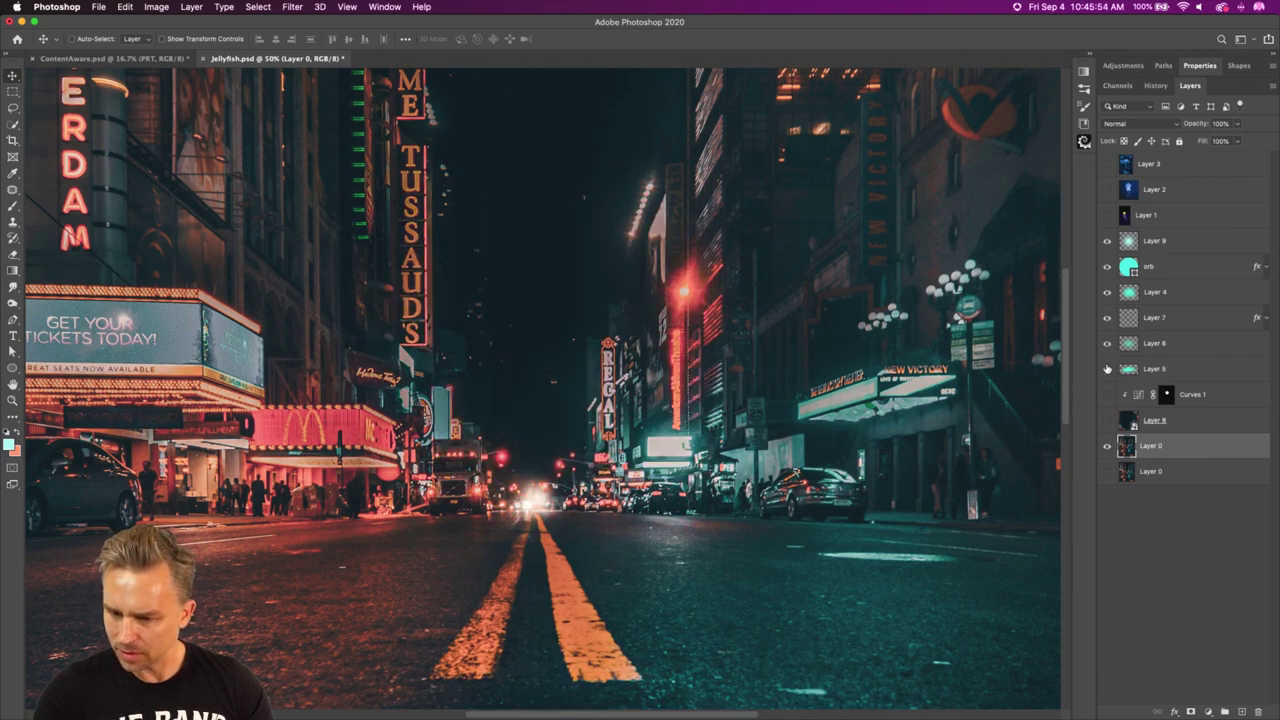
{"action": "left_click", "coordinate": [1107, 369]}
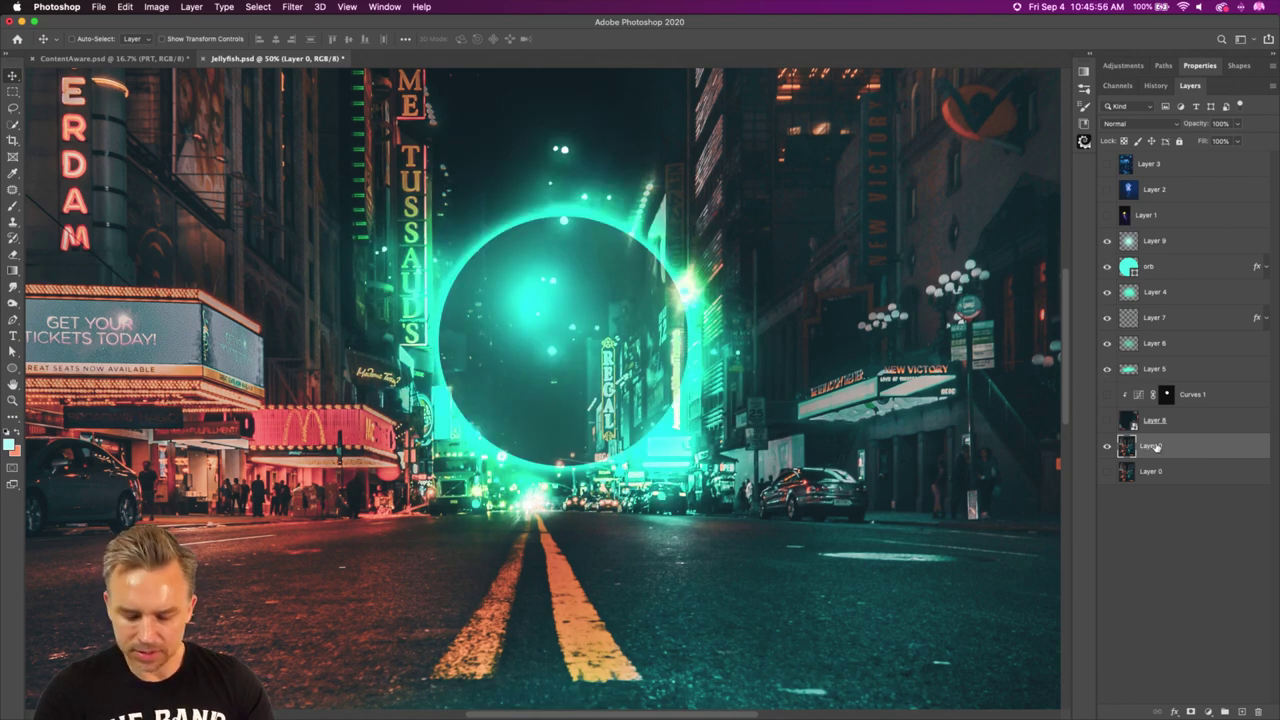
{"action": "right_click", "coordinate": [1210, 448]}
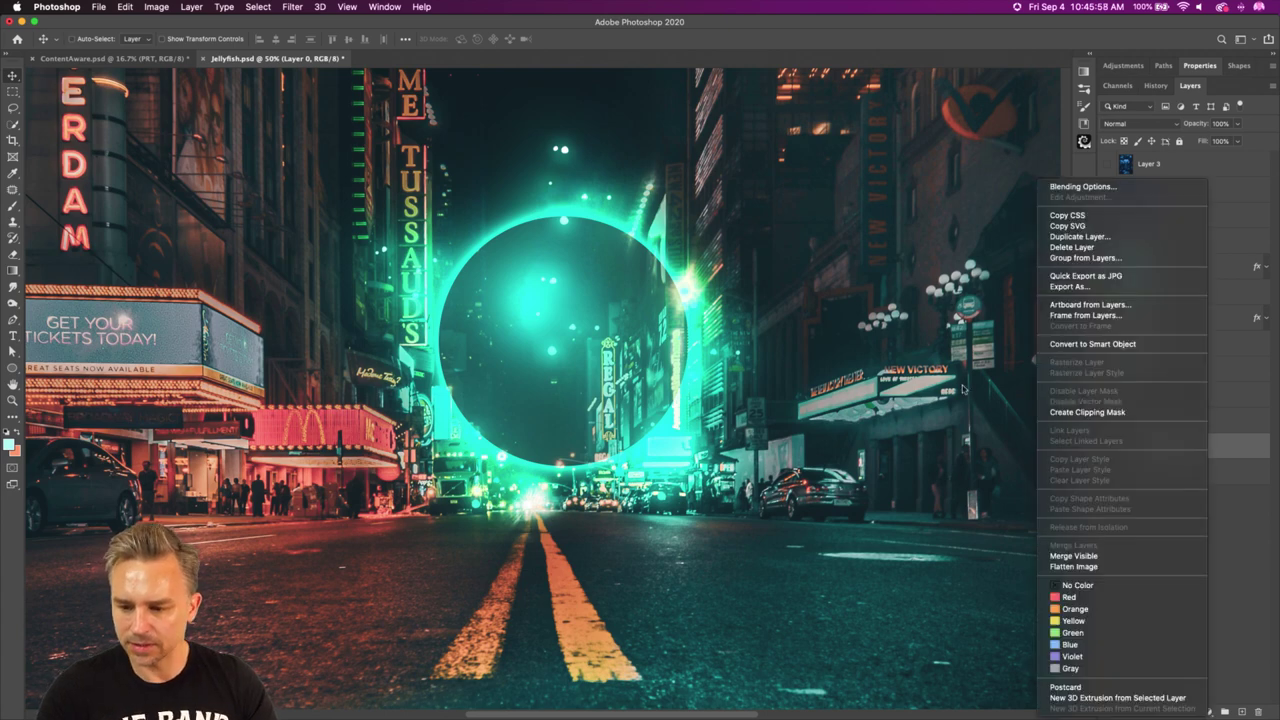
{"action": "left_click", "coordinate": [1051, 345]}
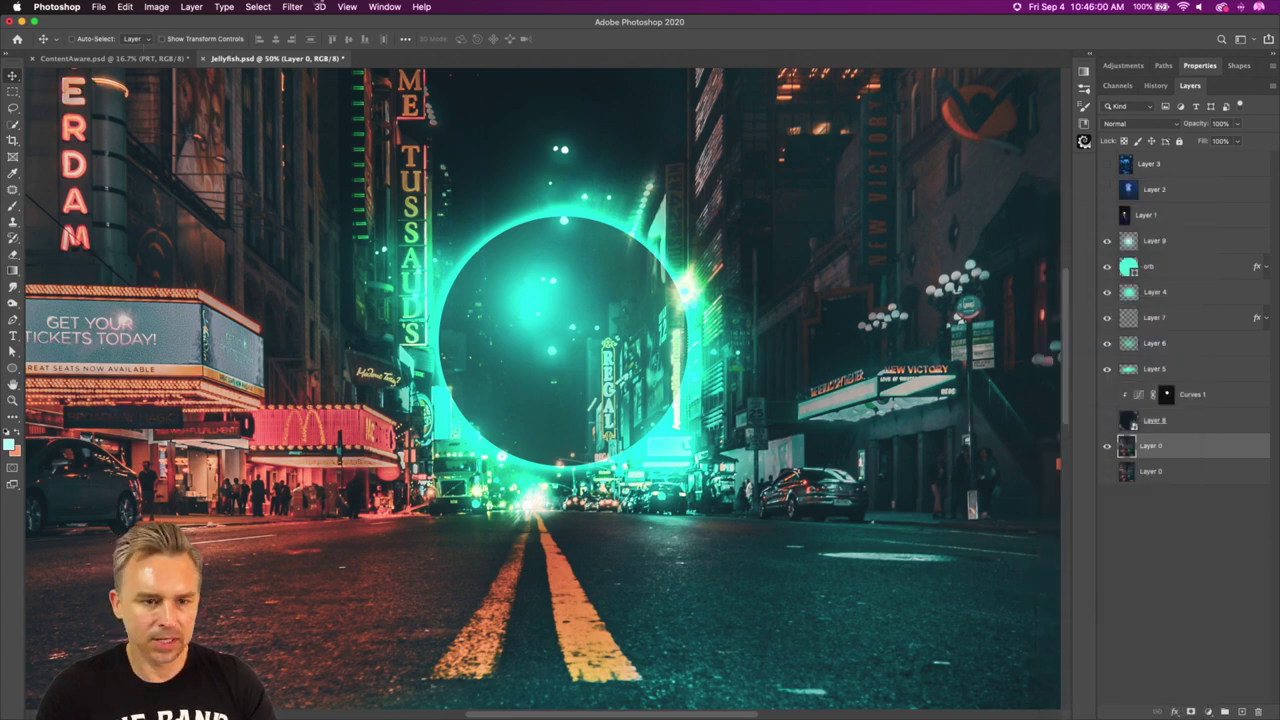
Try bulging the street behind the orb with Liquify's Bloat tool at brush size 800, and delete the Liquify smart filter.
{"action": "left_click", "coordinate": [291, 7]}
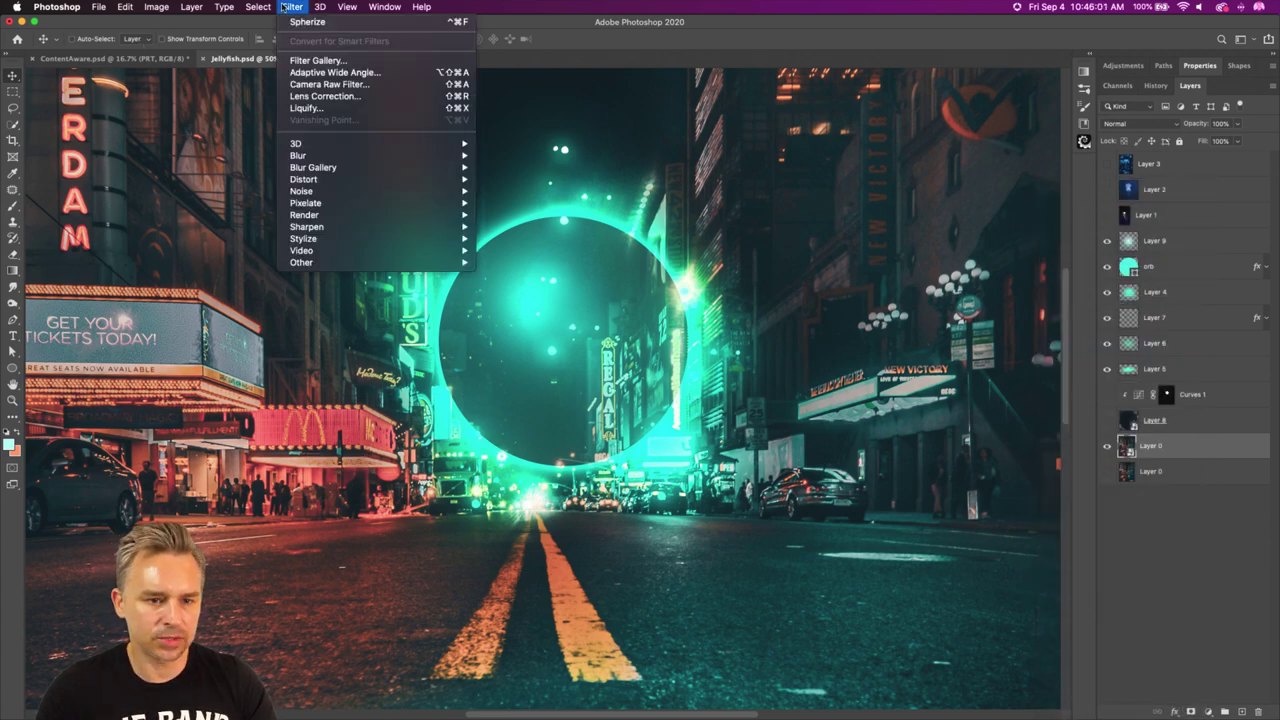
{"action": "left_click", "coordinate": [305, 108]}
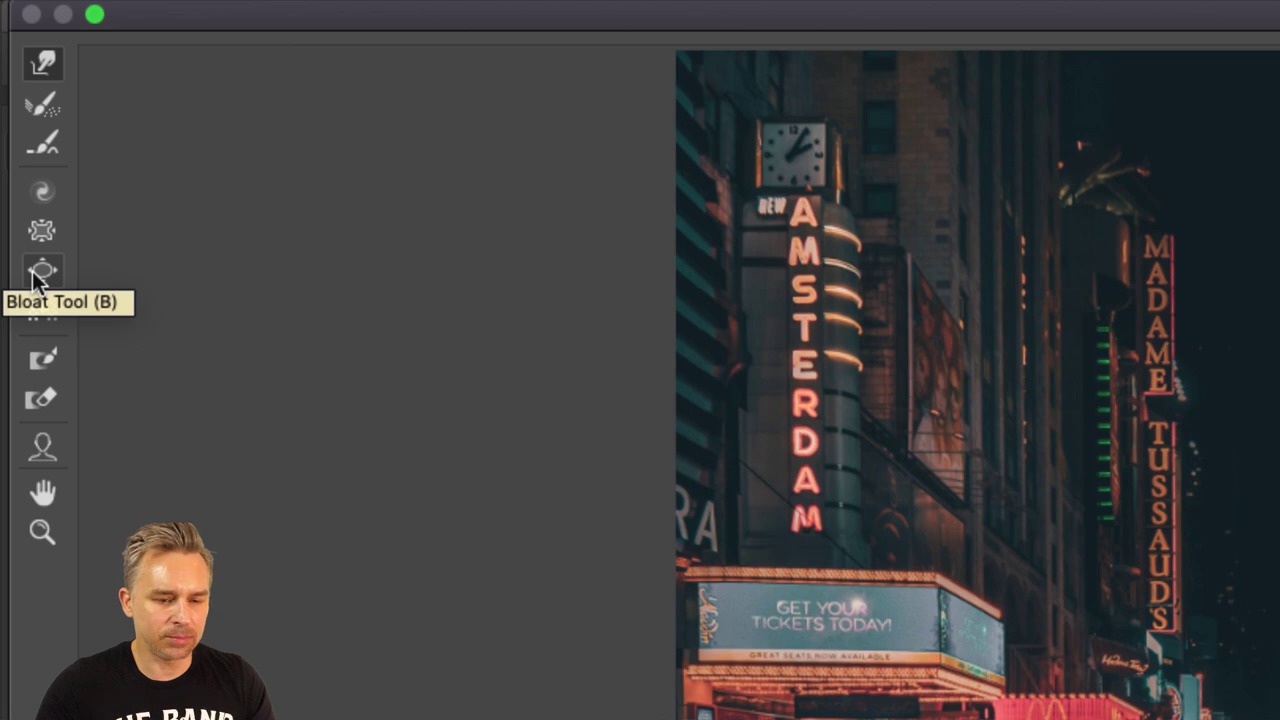
{"action": "left_click", "coordinate": [36, 277]}
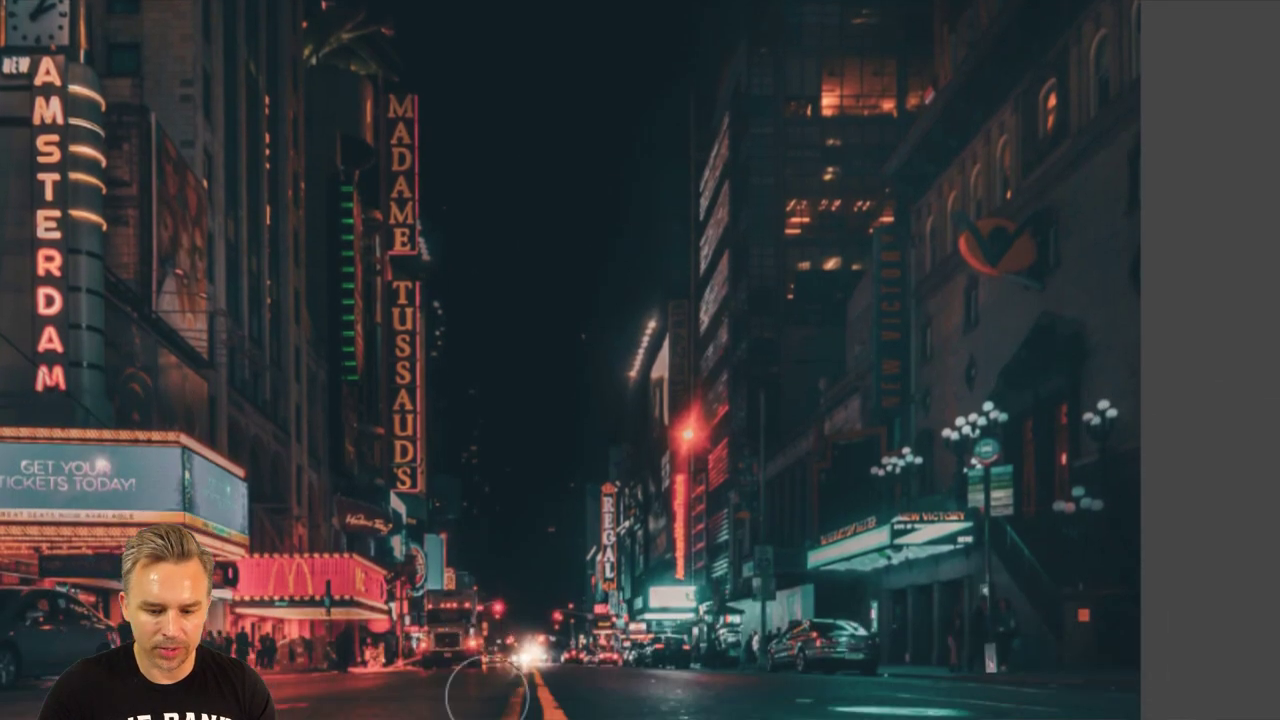
{"action": "key", "text": "bracketright"}
{"action": "key", "text": "bracketright"}
{"action": "key", "text": "bracketright"}
{"action": "key", "text": "bracketright"}
{"action": "key", "text": "bracketright"}
{"action": "key", "text": "bracketright"}
{"action": "key", "text": "bracketright"}
{"action": "key", "text": "bracketright"}
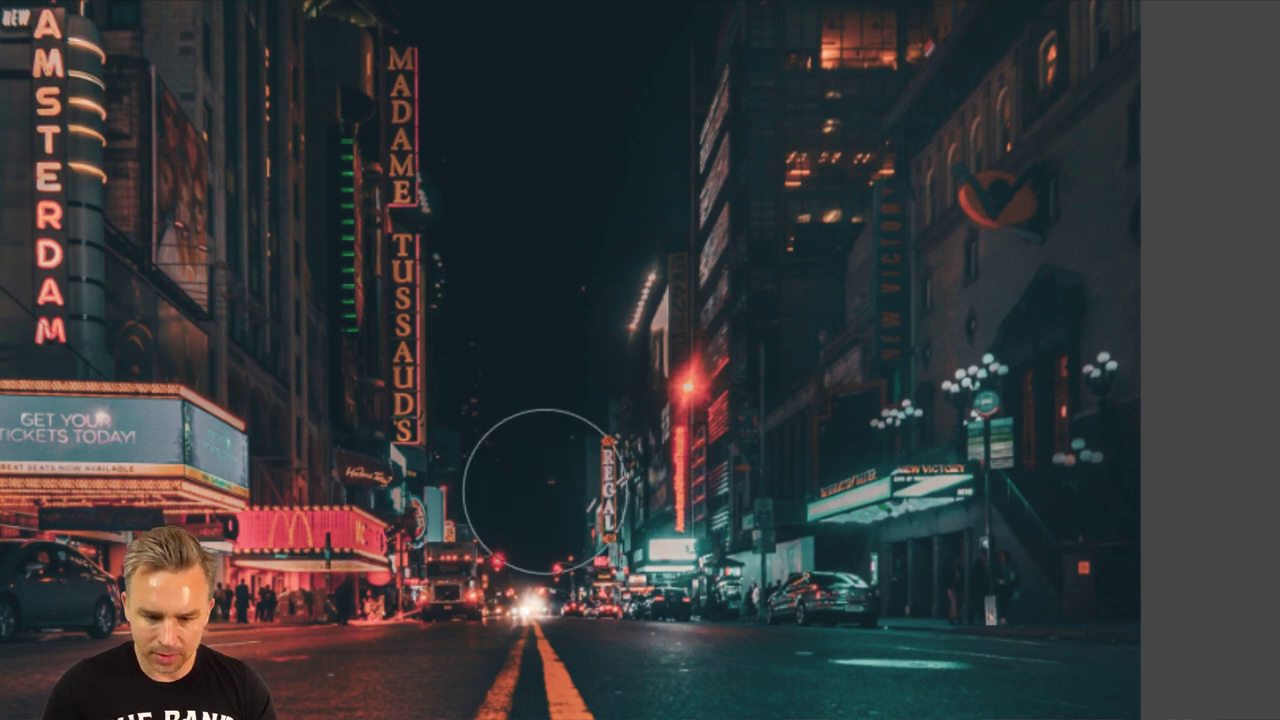
{"action": "key", "text": "bracketleft"}
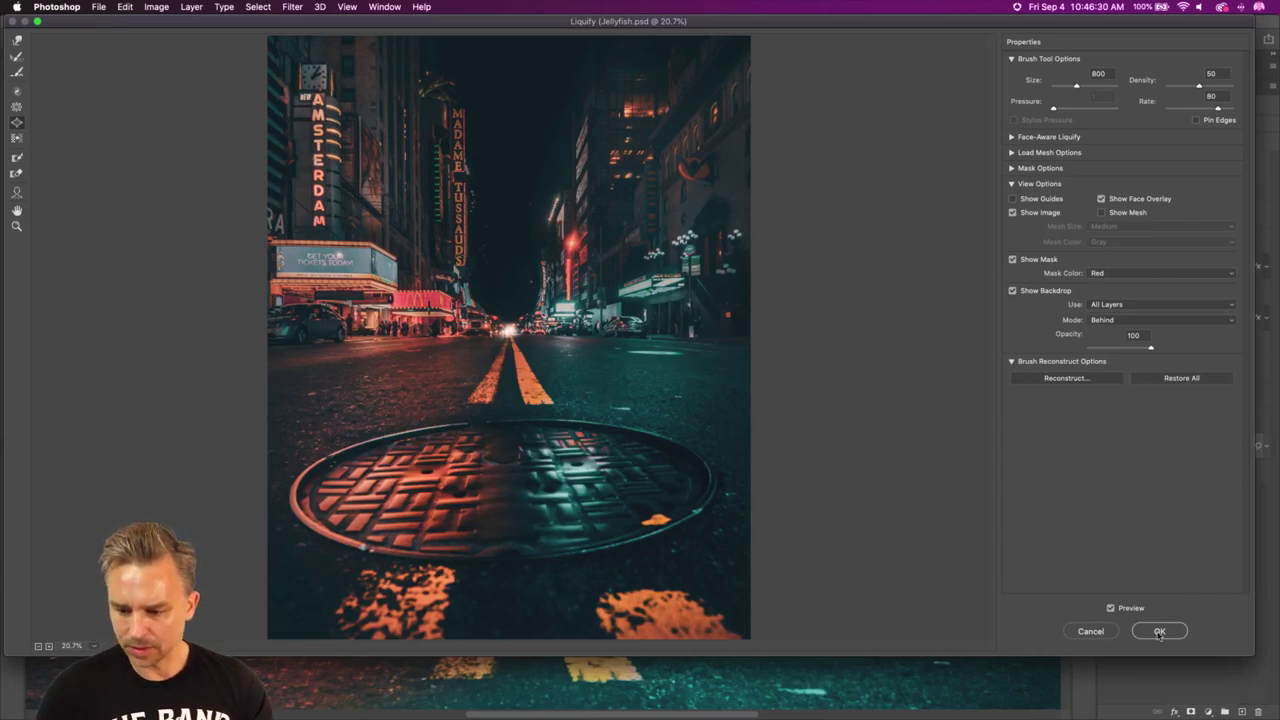
{"action": "left_click", "coordinate": [1158, 632]}
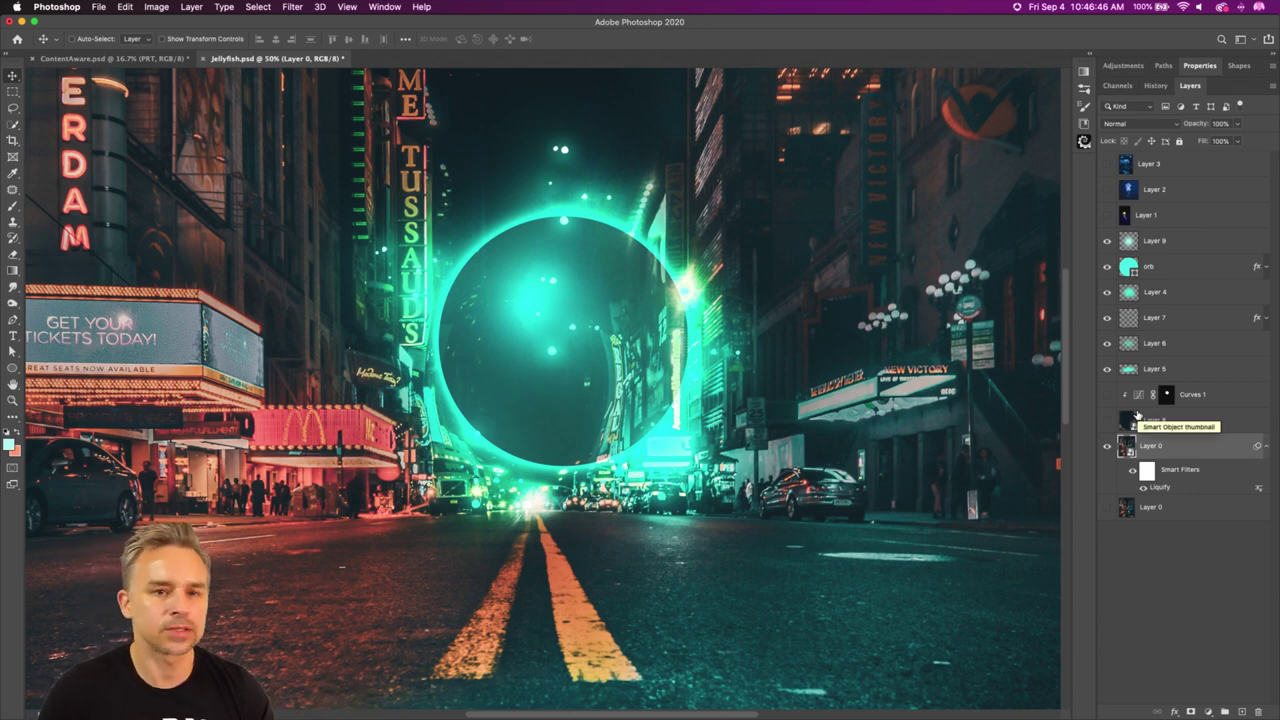
{"action": "mouse_move", "coordinate": [1166, 475]}
{"action": "left_mouse_down"}
{"action": "mouse_move", "coordinate": [1158, 500]}
{"action": "mouse_move", "coordinate": [1216, 684]}
{"action": "mouse_move", "coordinate": [1258, 711]}
{"action": "left_mouse_up"}
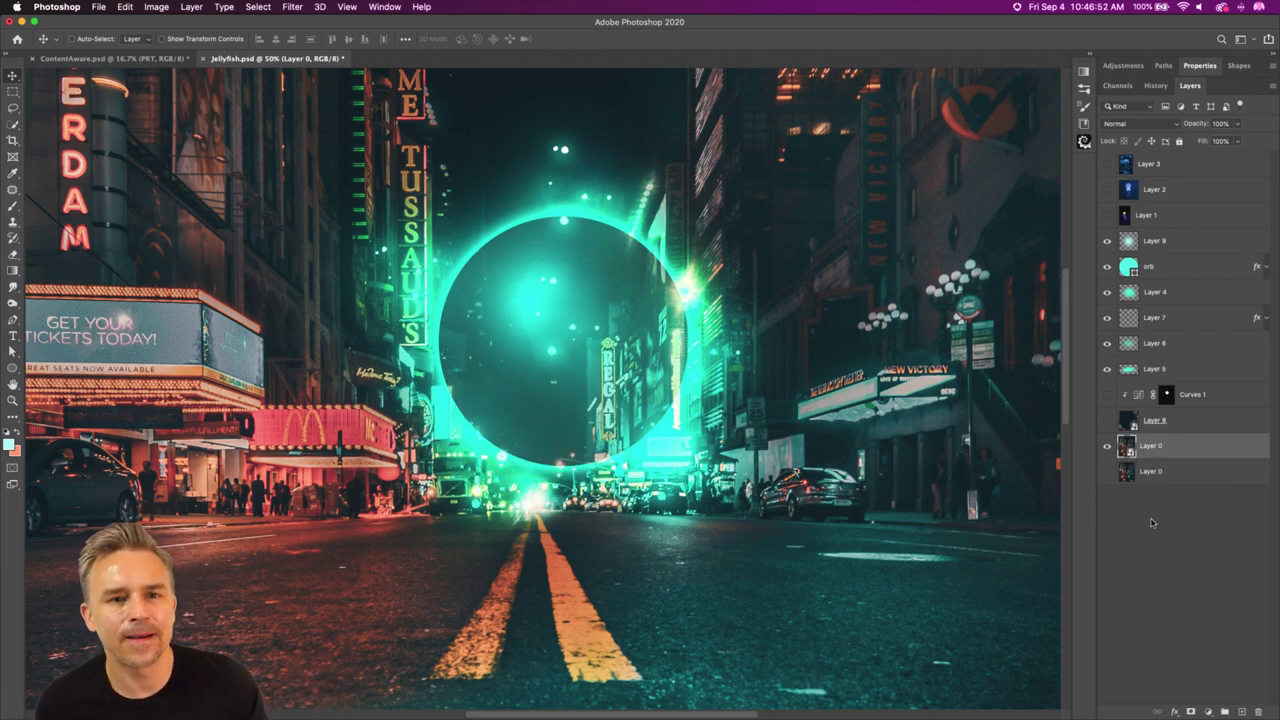
Show the spherized Layer 8 and its Curves 1 adjustment again.
{"action": "left_click", "coordinate": [1106, 398]}
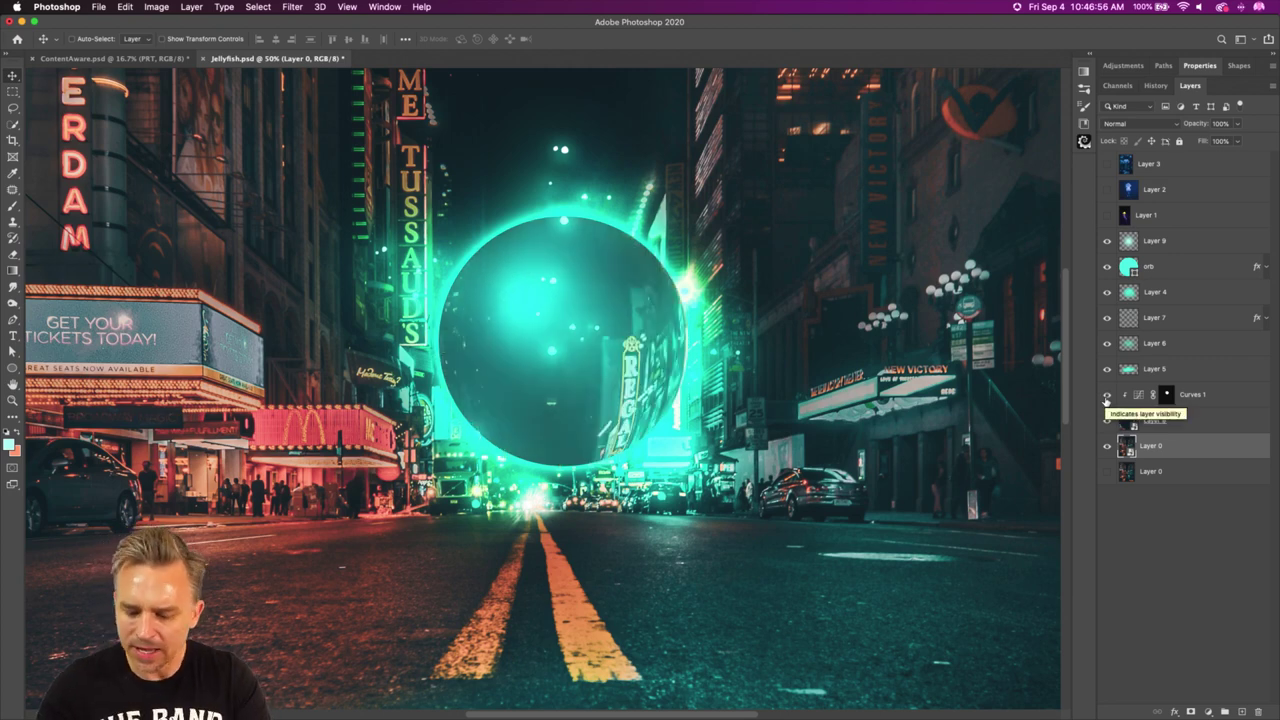
{"action": "key", "text": "super+minus"}
{"action": "key", "text": "super+minus"}
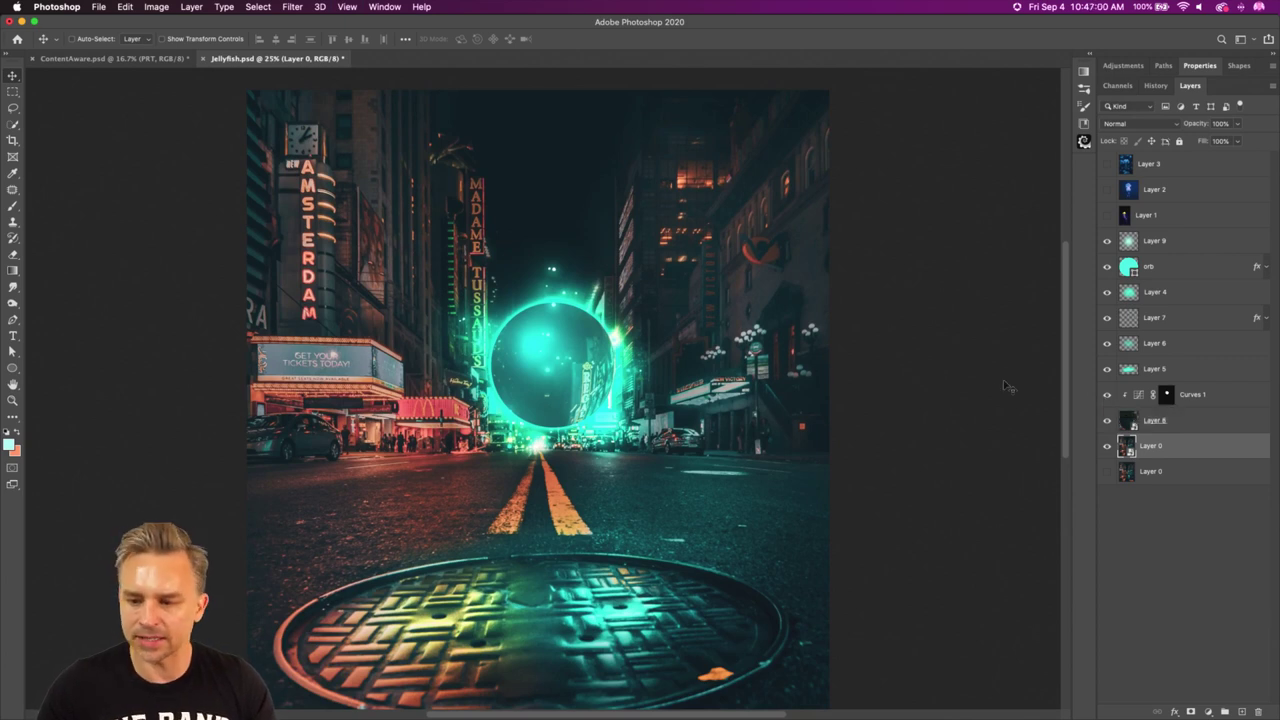
Set the orb layer's fill to 54%.
{"action": "left_click", "coordinate": [1165, 268]}
{"action": "left_click_drag", "start_coordinate": [1197, 141], "coordinate": [1219, 141]}
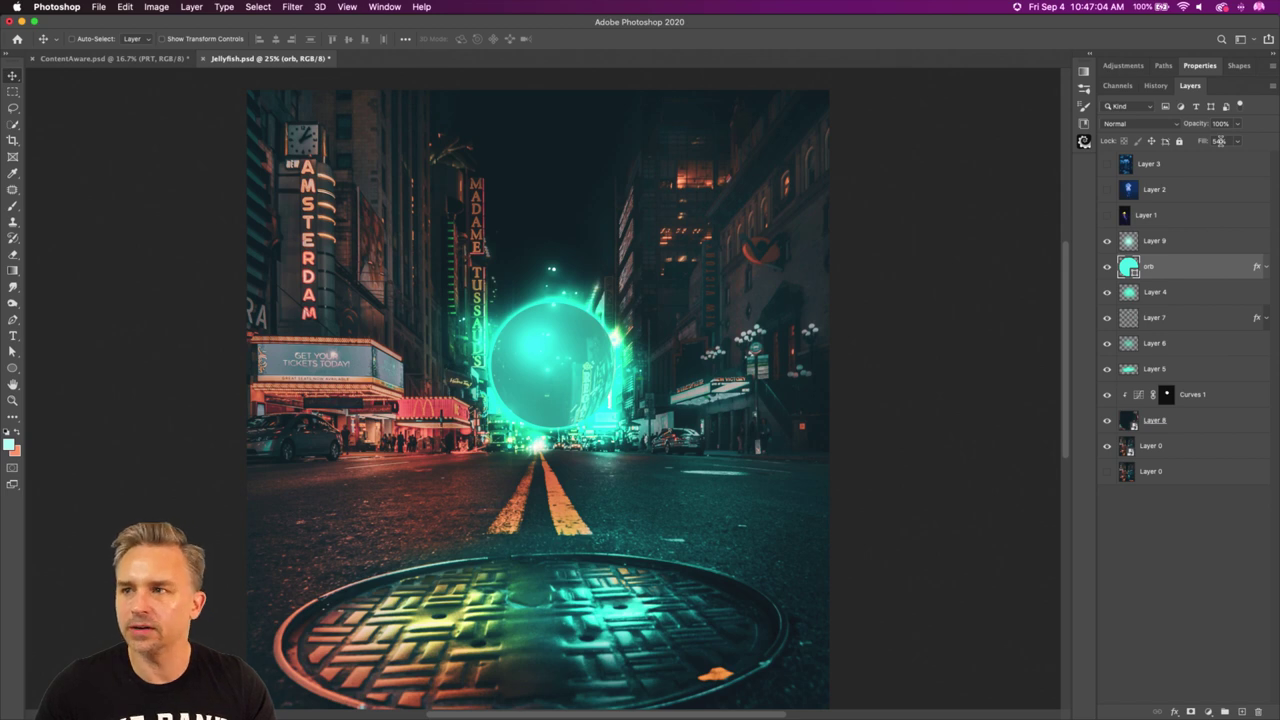
{"action": "left_click", "coordinate": [12, 91]}
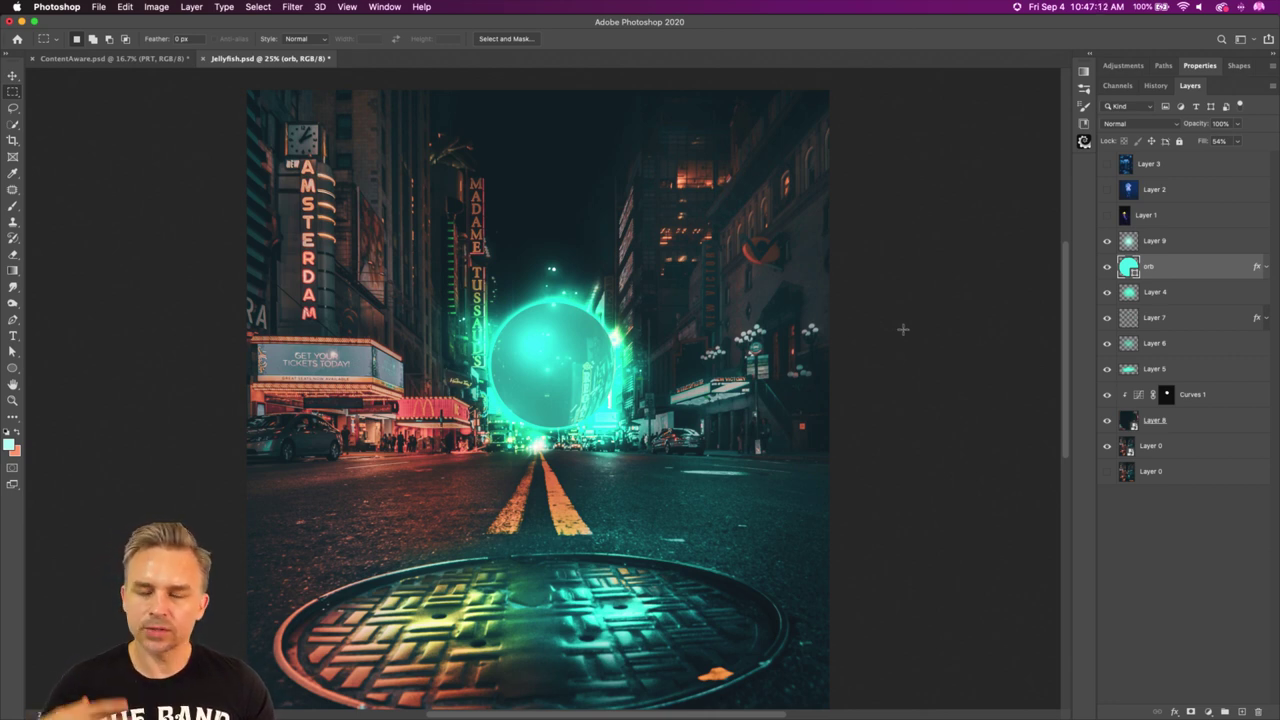
Preview the blue jellyfish on Layer 2 and hide it, and show and select the yellow jellyfish on Layer 1.
{"action": "left_click", "coordinate": [1190, 240]}
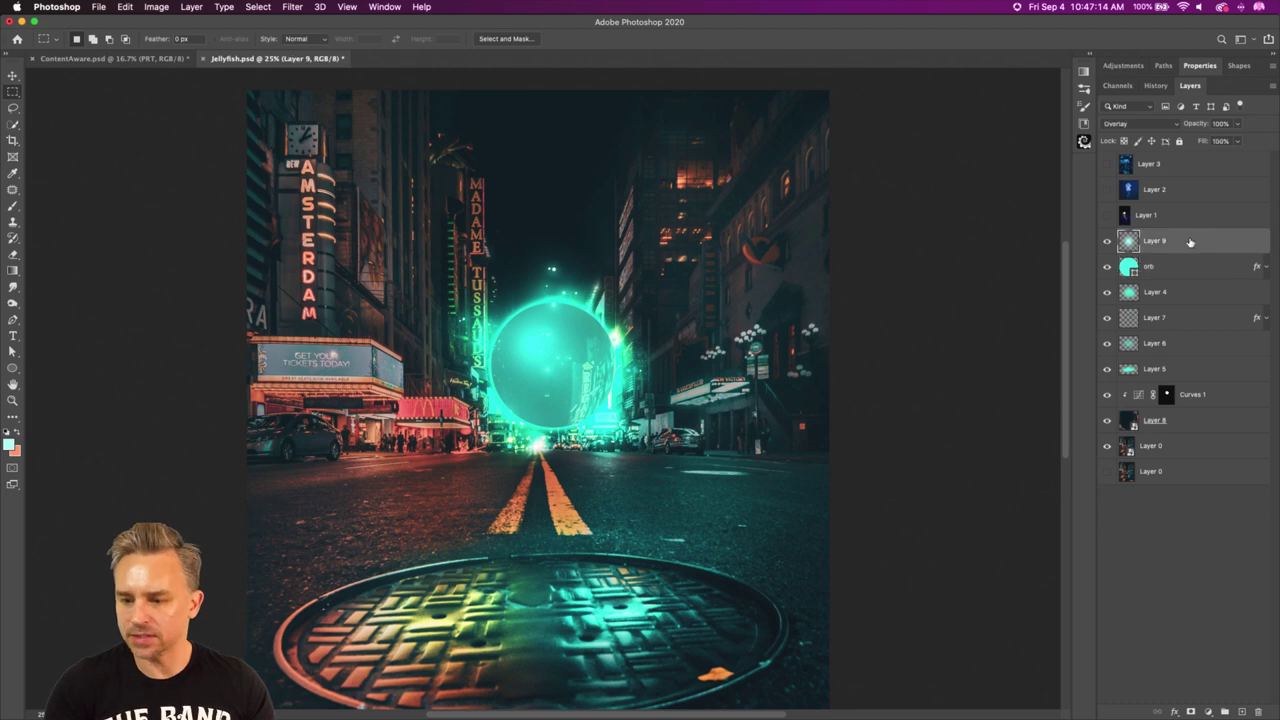
{"action": "left_click", "coordinate": [1107, 189]}
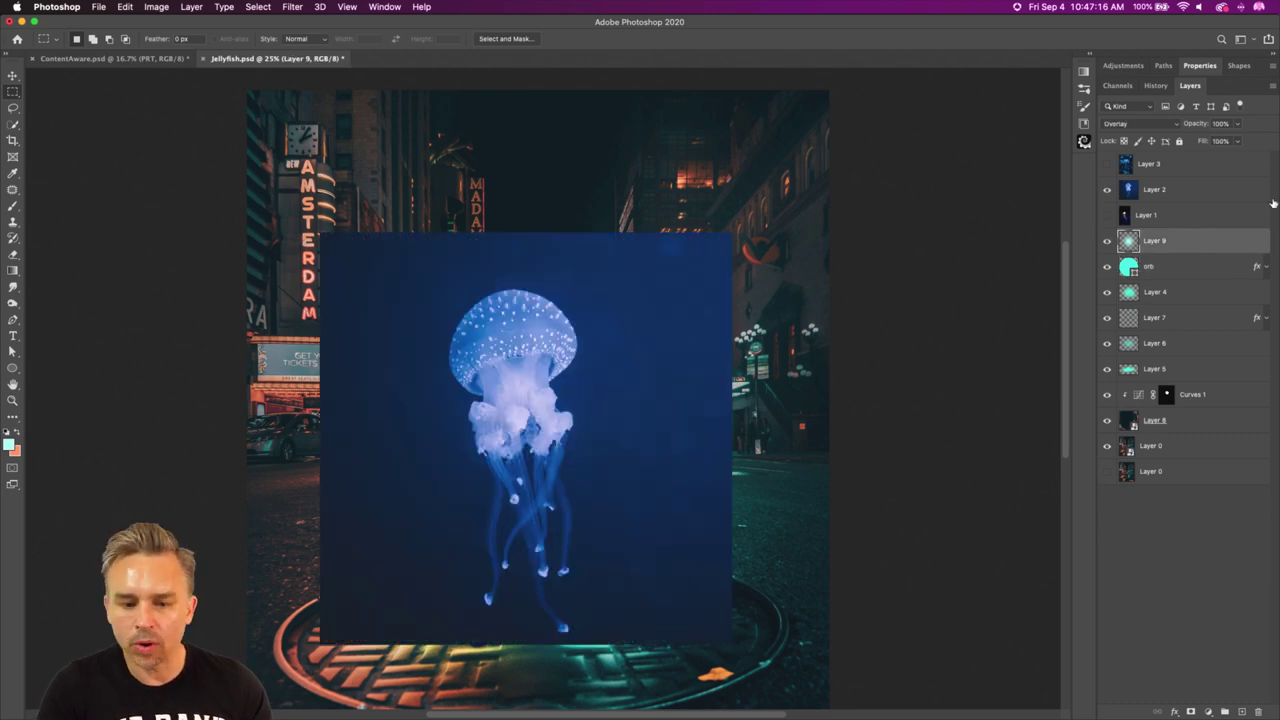
{"action": "left_click", "coordinate": [1176, 198]}
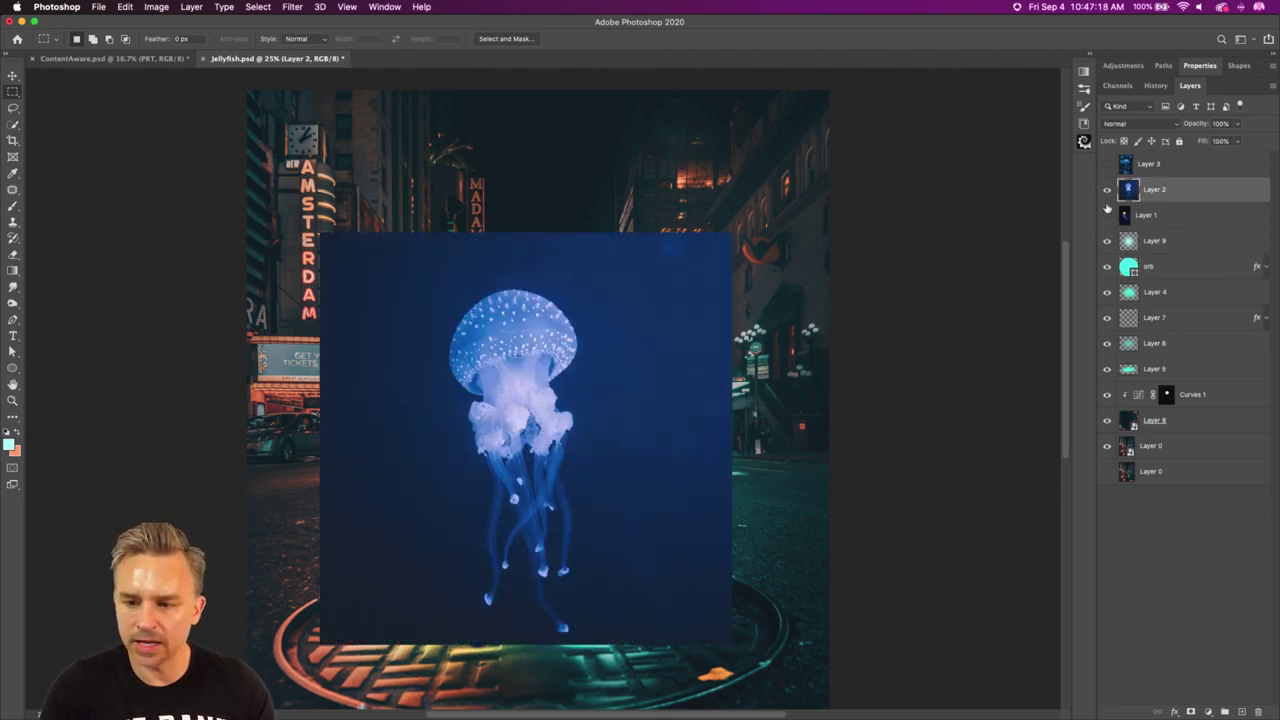
{"action": "left_click", "coordinate": [1107, 189]}
{"action": "left_click", "coordinate": [1107, 217]}
{"action": "left_click", "coordinate": [1134, 224]}
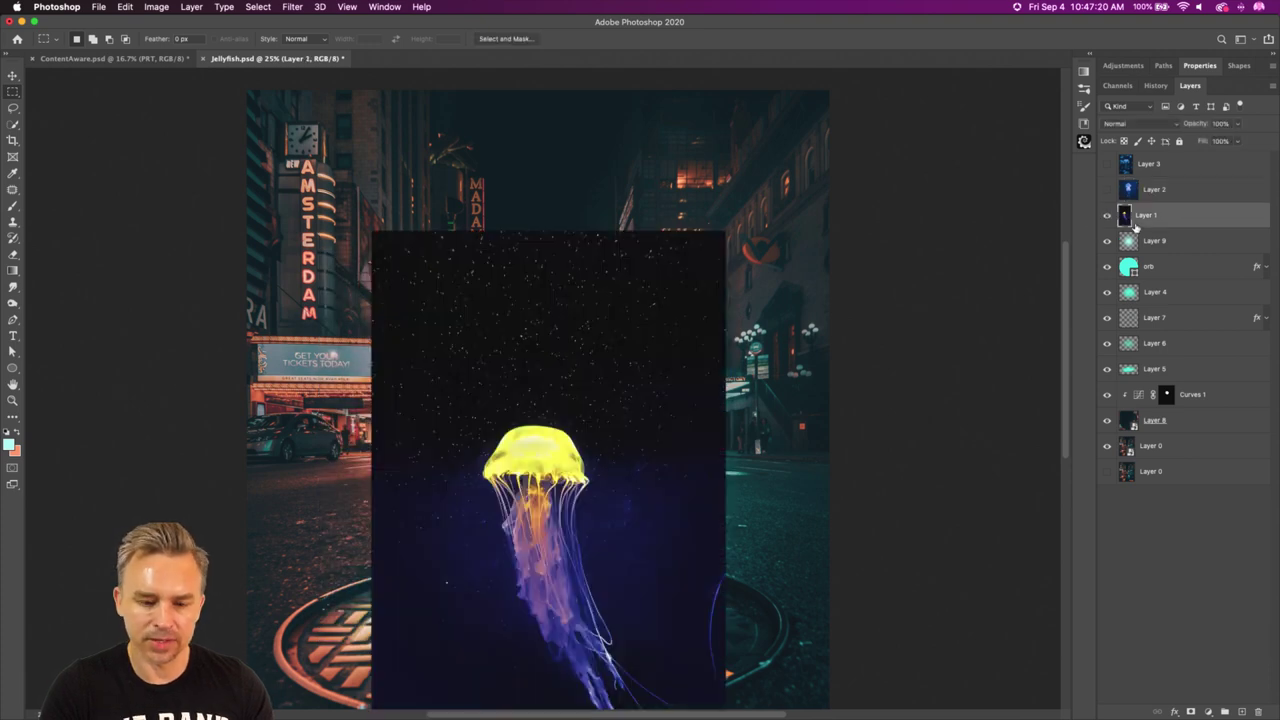
Move the Layer 1 jellyfish image up and to the left, and hide Layer 9 through Curves 1.
{"action": "left_click", "coordinate": [12, 75]}
{"action": "left_click_drag", "start_coordinate": [430, 408], "coordinate": [378, 268]}
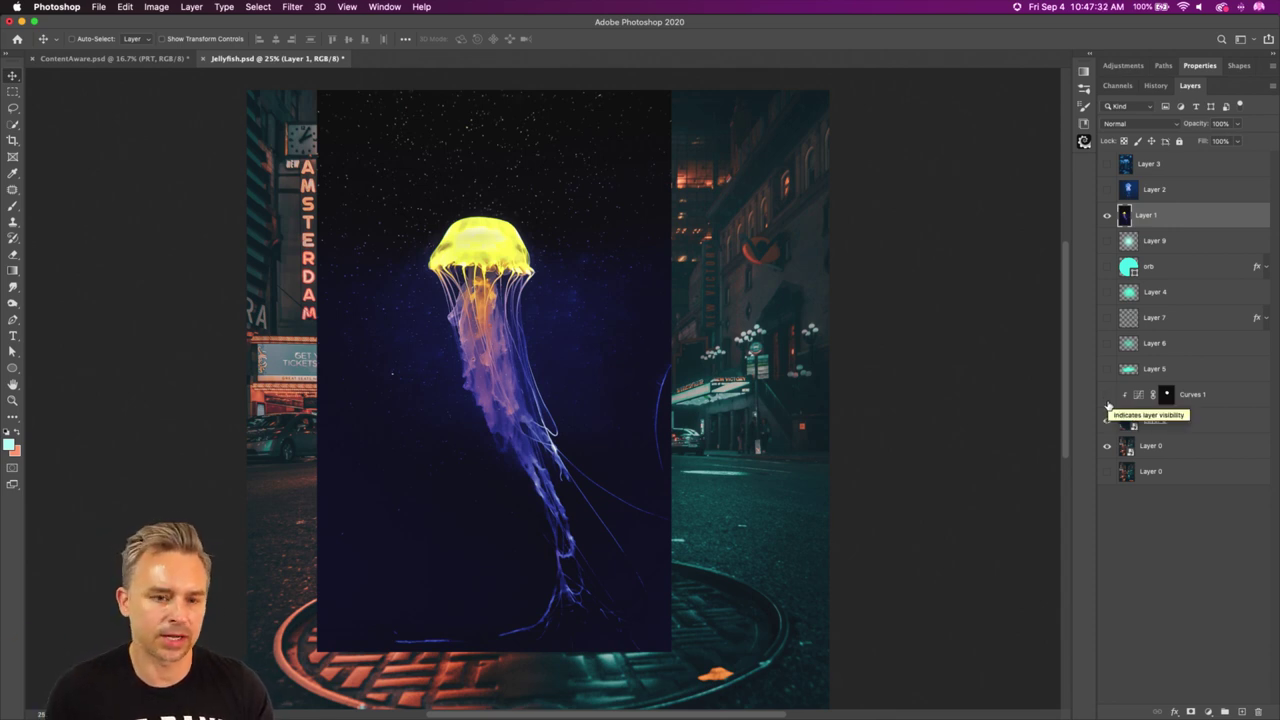
Select the yellow jellyfish with the Object Selection tool in Lasso mode and turn the selection into a layer mask on Layer 1.
{"action": "left_click", "coordinate": [12, 127]}
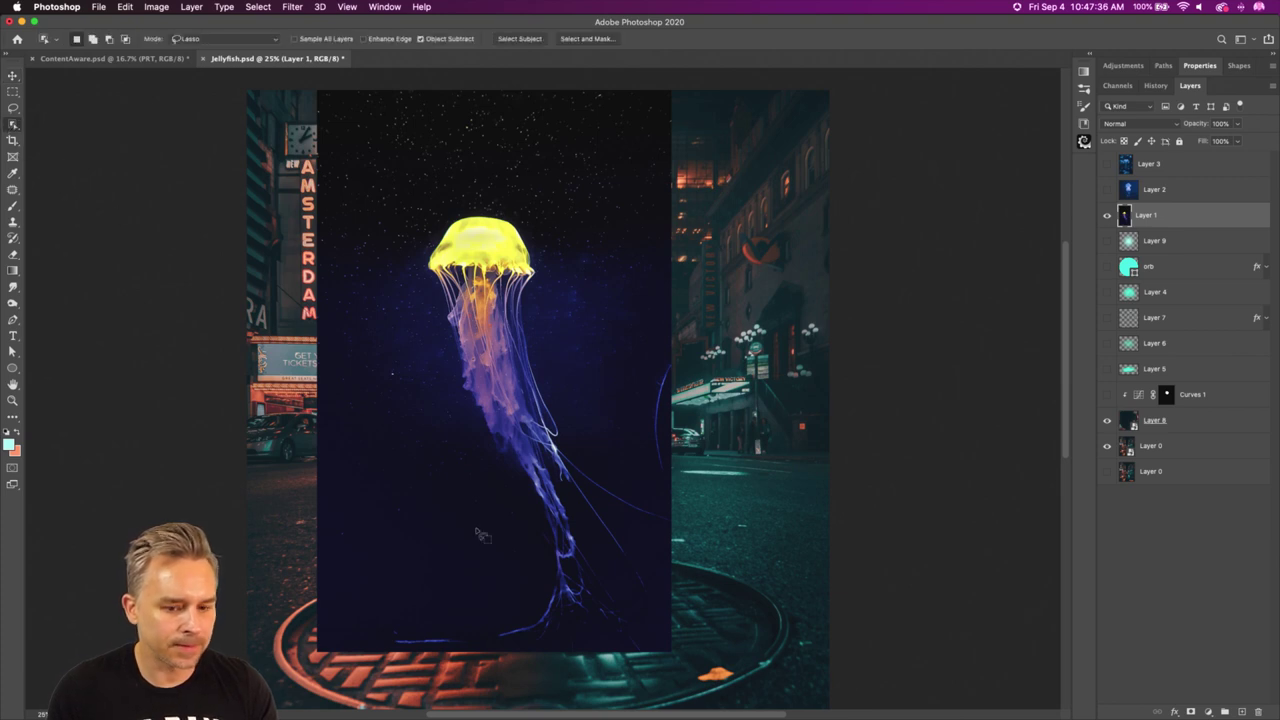
{"action": "mouse_move", "coordinate": [520, 614]}
{"action": "left_mouse_down"}
{"action": "mouse_move", "coordinate": [399, 258]}
{"action": "mouse_move", "coordinate": [453, 209]}
{"action": "mouse_move", "coordinate": [490, 208]}
{"action": "mouse_move", "coordinate": [537, 234]}
{"action": "mouse_move", "coordinate": [546, 364]}
{"action": "mouse_move", "coordinate": [633, 498]}
{"action": "mouse_move", "coordinate": [639, 577]}
{"action": "mouse_move", "coordinate": [500, 641]}
{"action": "left_mouse_up"}
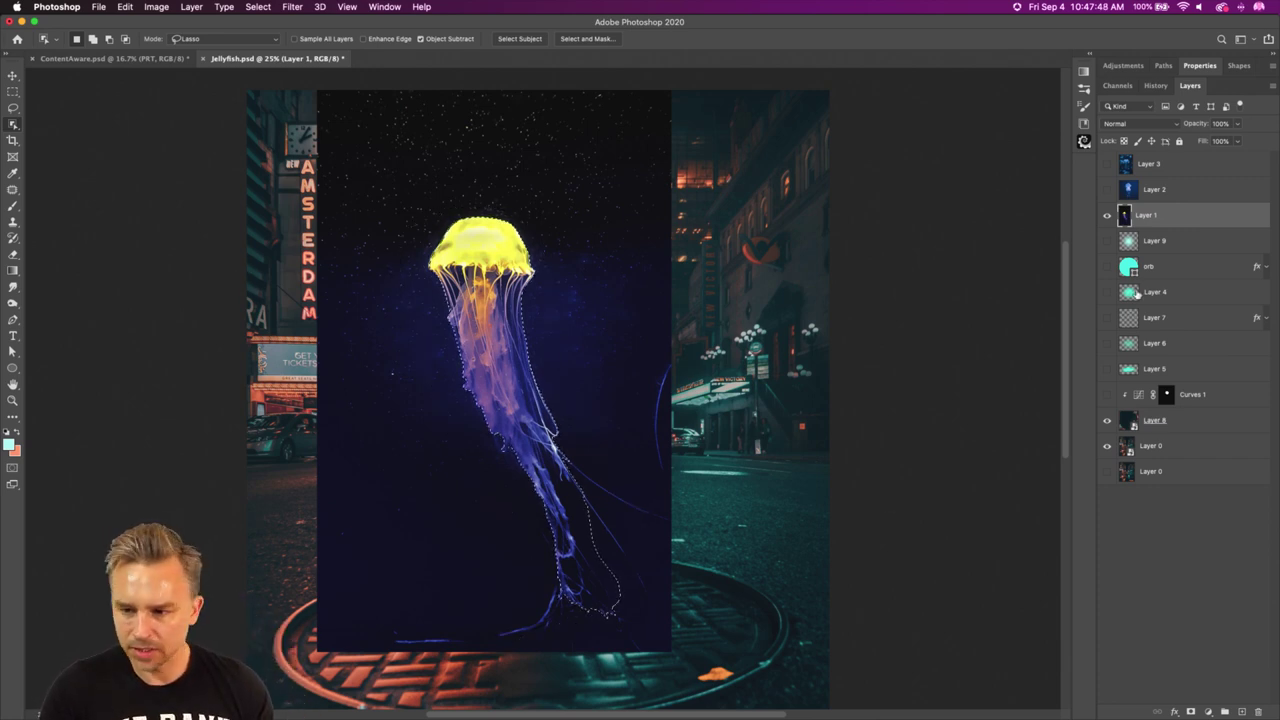
{"action": "left_click", "coordinate": [1191, 710]}
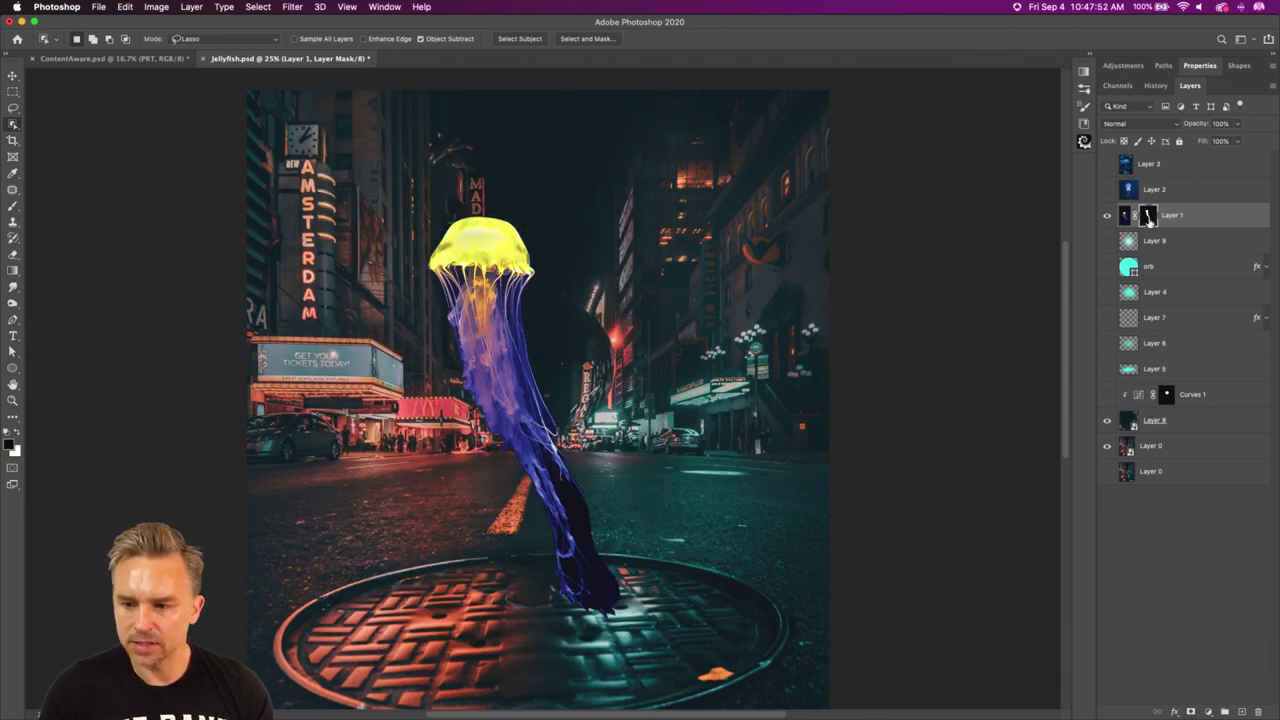
Refine the Layer 1 mask in Select and Mask along the tentacles and lower edges, outputting to a new layer with layer mask.
{"action": "double_click", "coordinate": [1148, 218]}
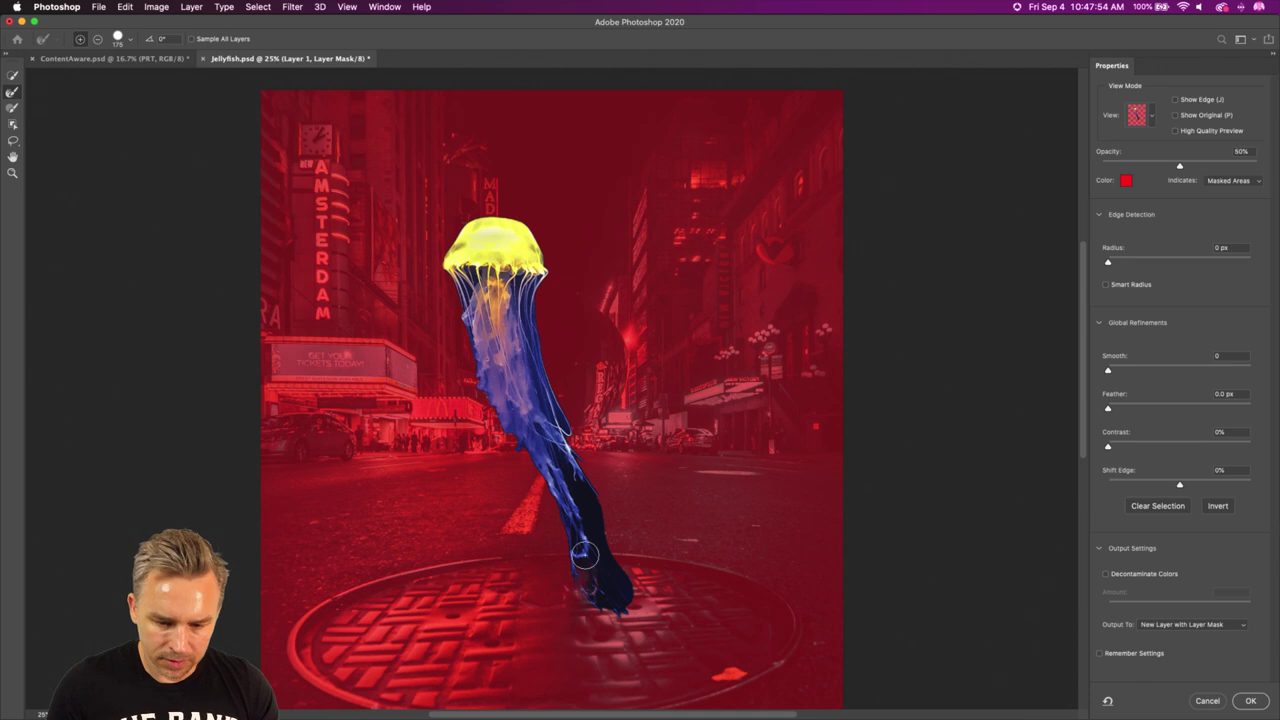
{"action": "key", "text": "bracketright"}
{"action": "left_click_drag", "start_coordinate": [612, 615], "coordinate": [660, 606]}
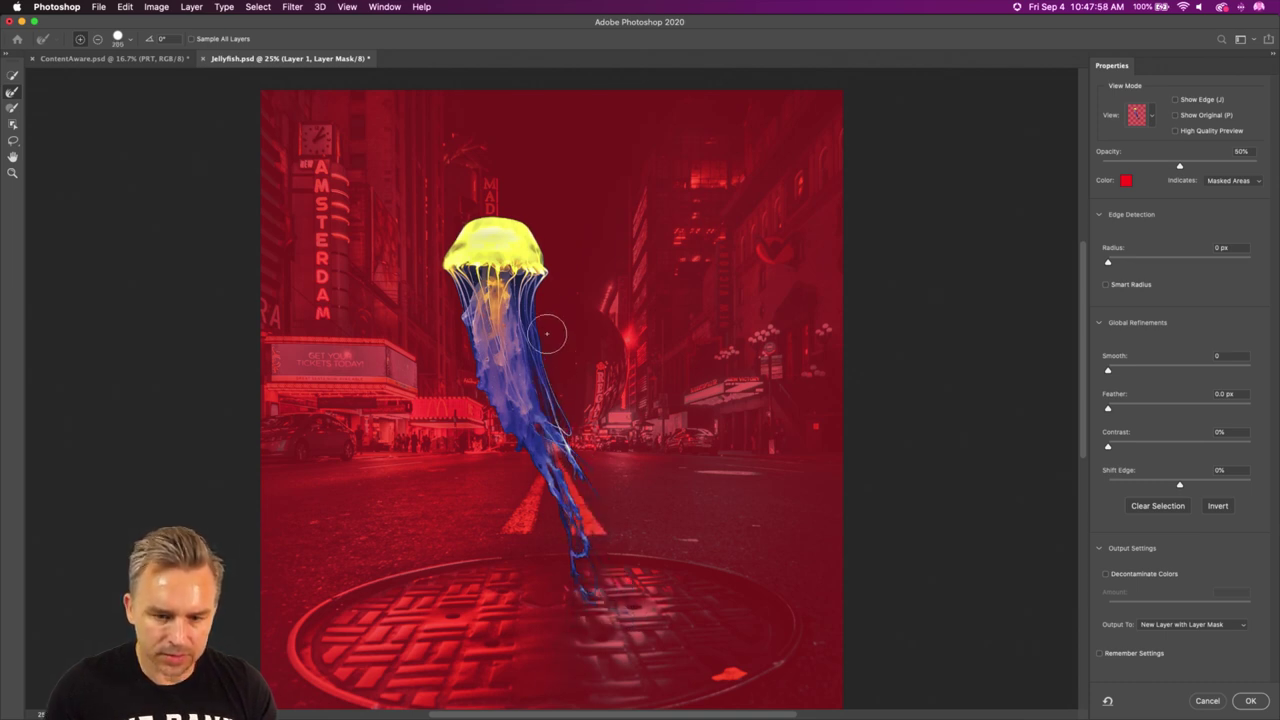
{"action": "key", "text": "bracketright"}
{"action": "key", "text": "bracketright"}
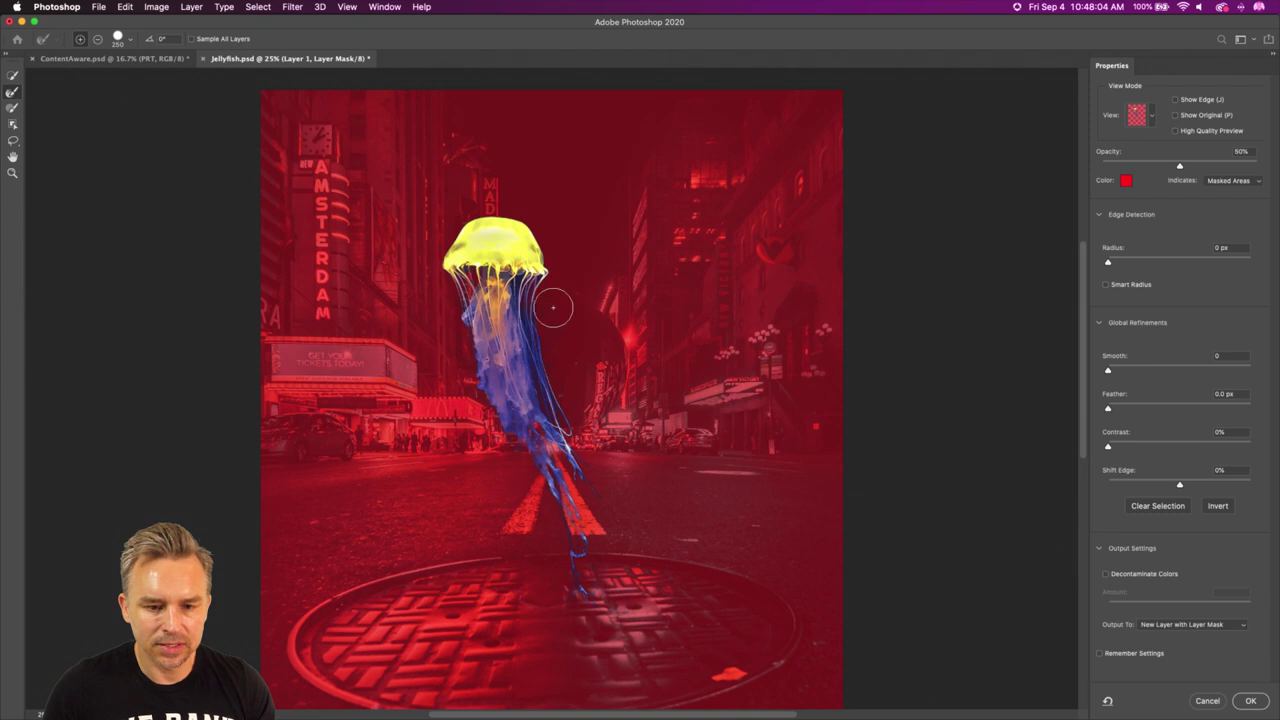
{"action": "left_click", "coordinate": [1249, 700]}
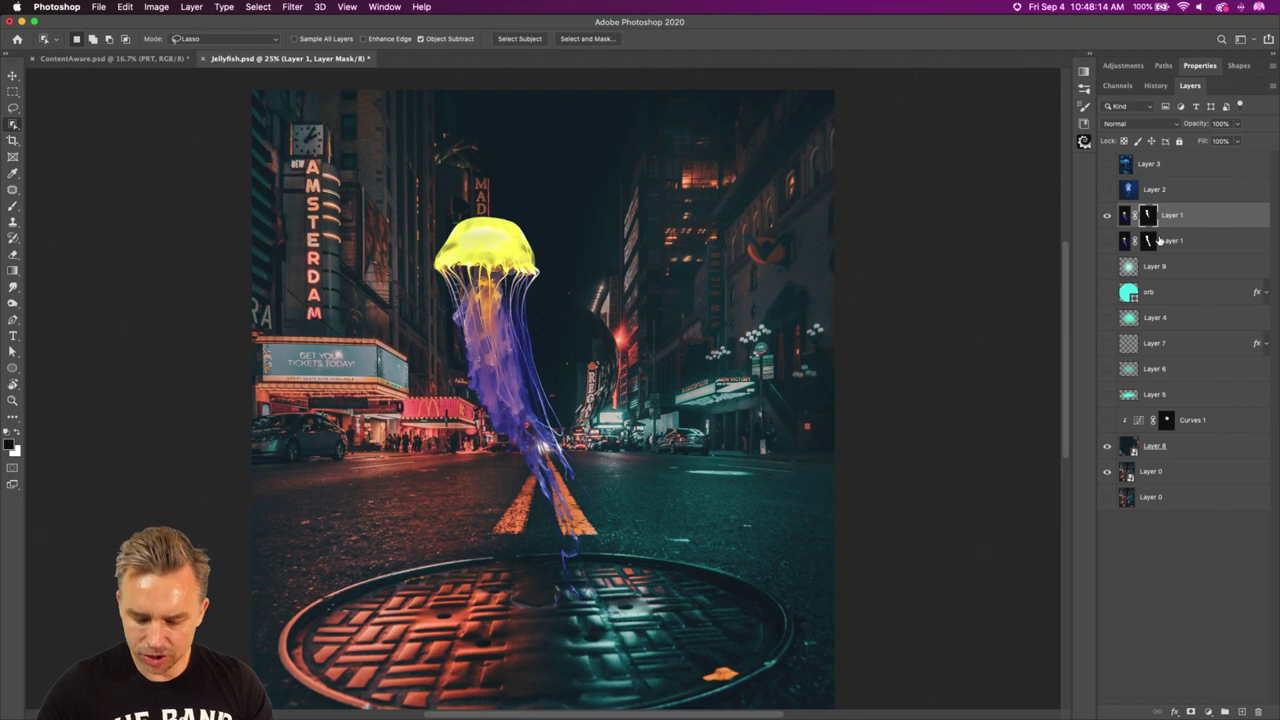
Shift the hue of the refined jellyfish layer's image to -13 with Hue/Saturation.
{"action": "left_click", "coordinate": [1124, 217]}
{"action": "key", "text": "super+u"}
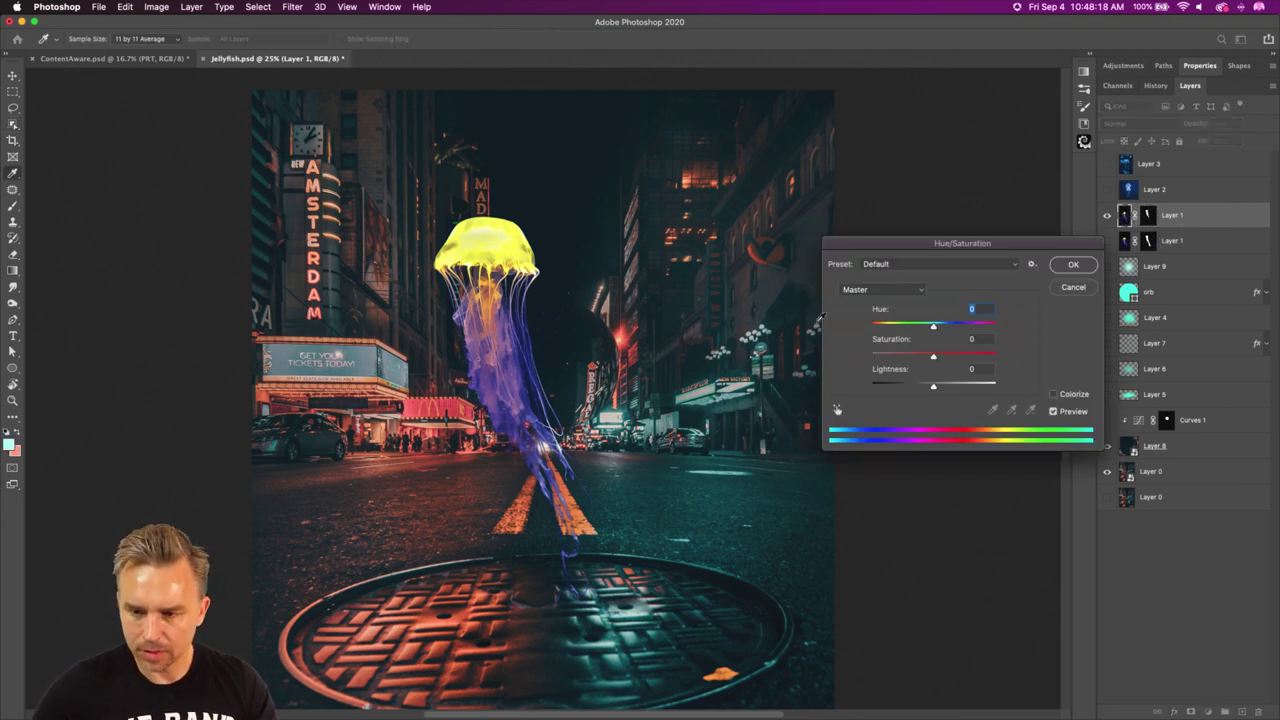
{"action": "left_click", "coordinate": [918, 327]}
{"action": "left_click_drag", "start_coordinate": [918, 327], "coordinate": [926, 331]}
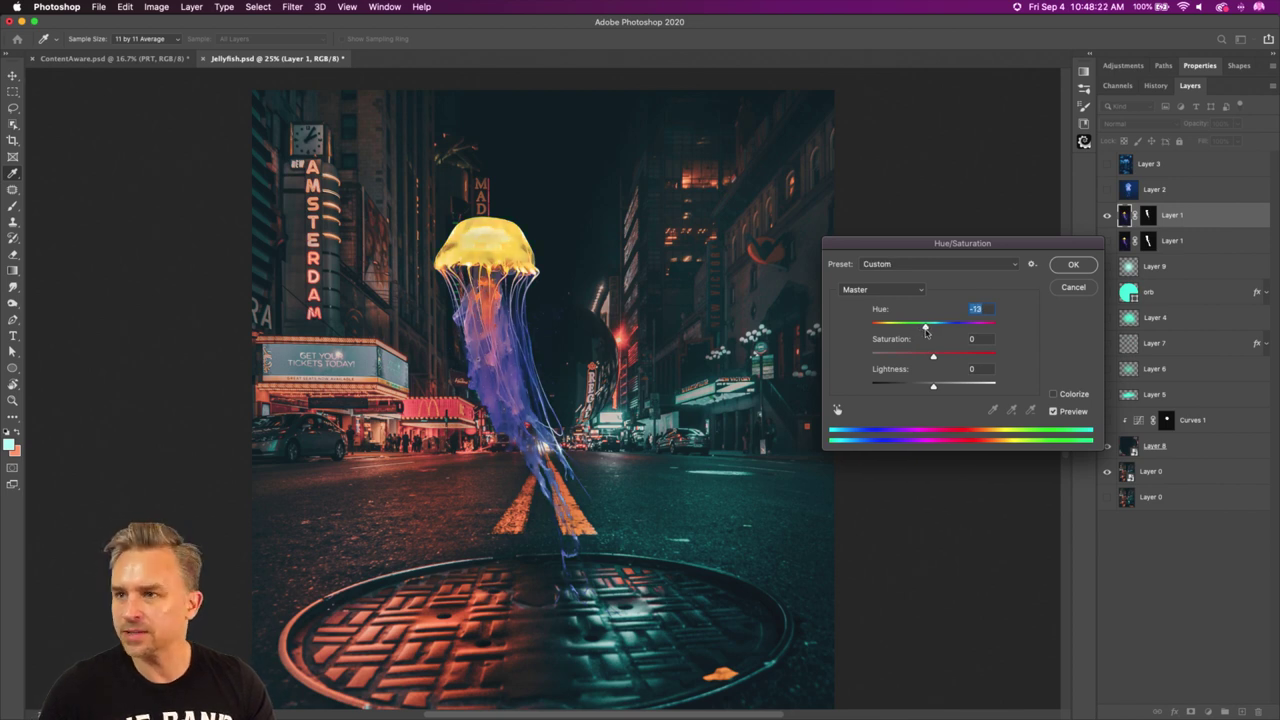
{"action": "key", "text": "Return"}
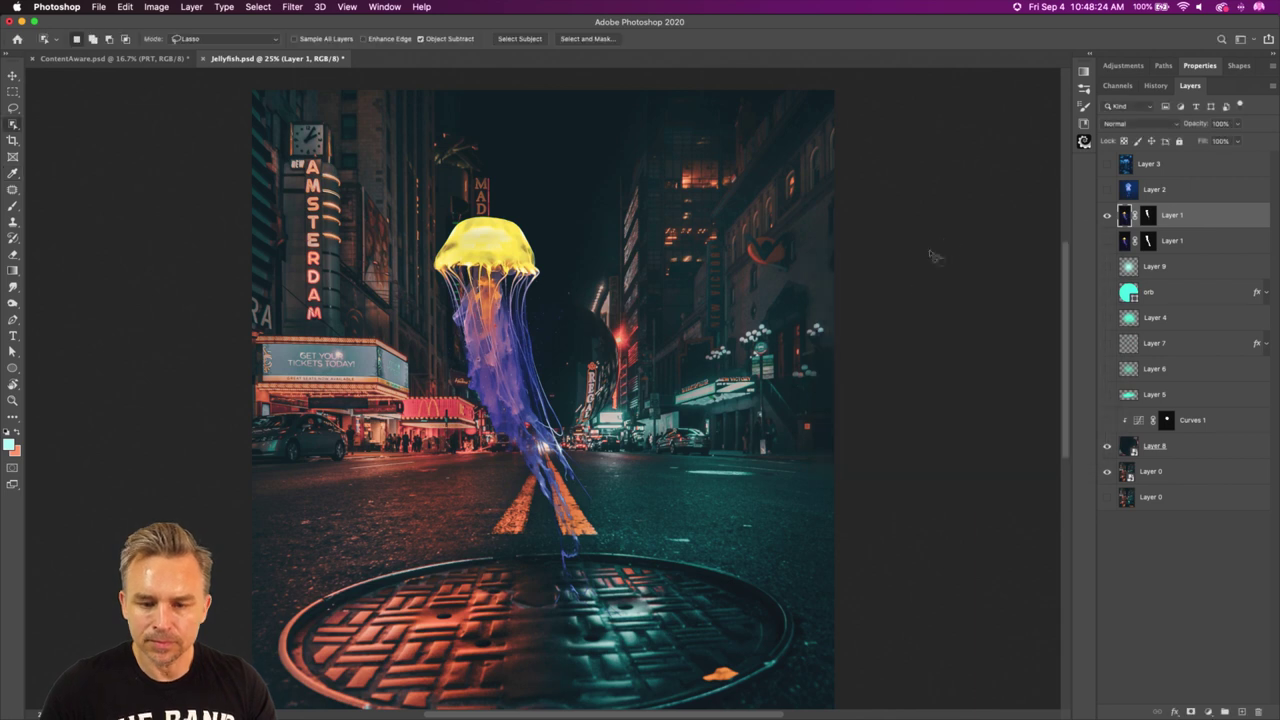
Add a layer beneath the refined jellyfish, paint a soft size-700 glow in the bell's sampled yellow, and set it to Overlay.
{"action": "left_click", "coordinate": [1181, 248]}
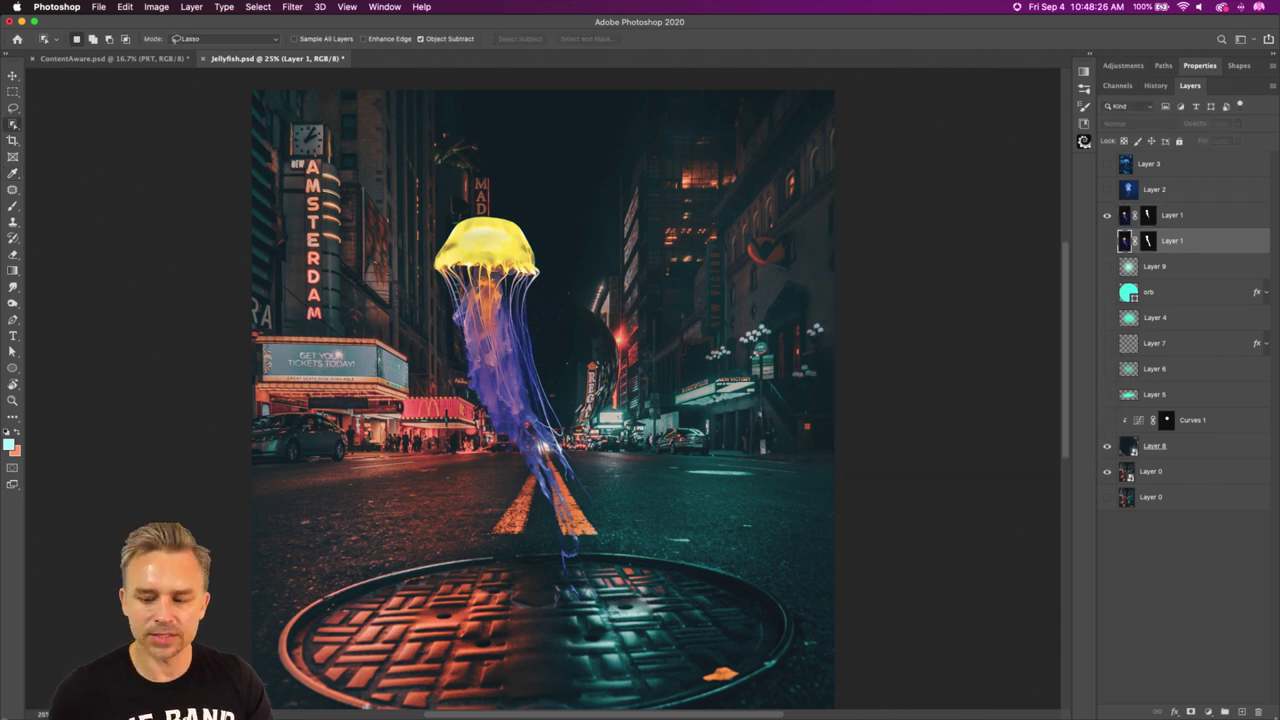
{"action": "left_click", "coordinate": [1243, 712]}
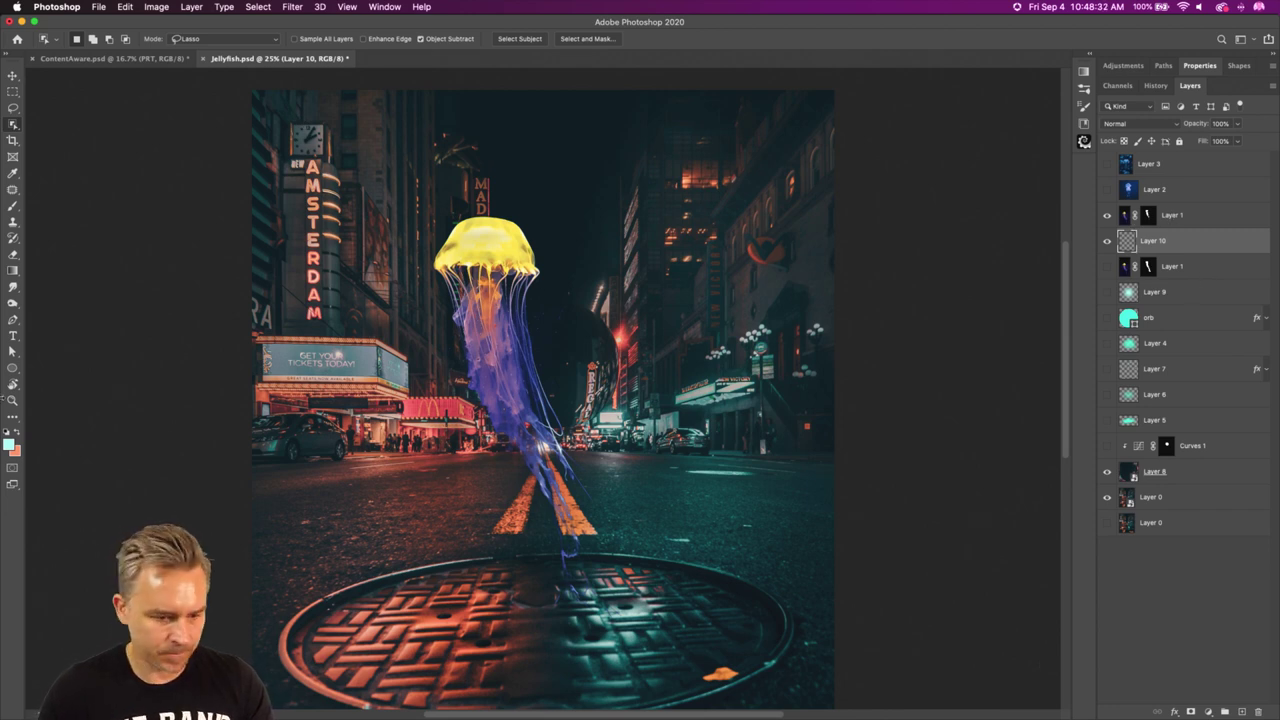
{"action": "key", "text": "i"}
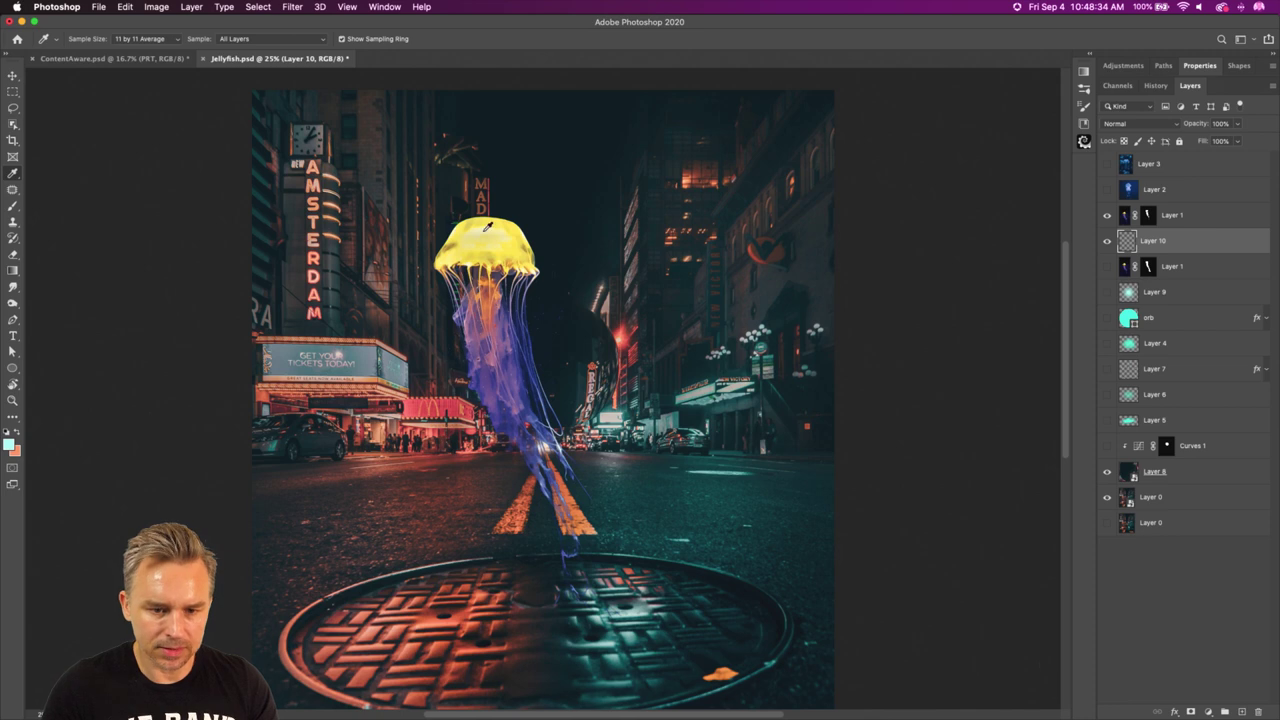
{"action": "key", "text": "b"}
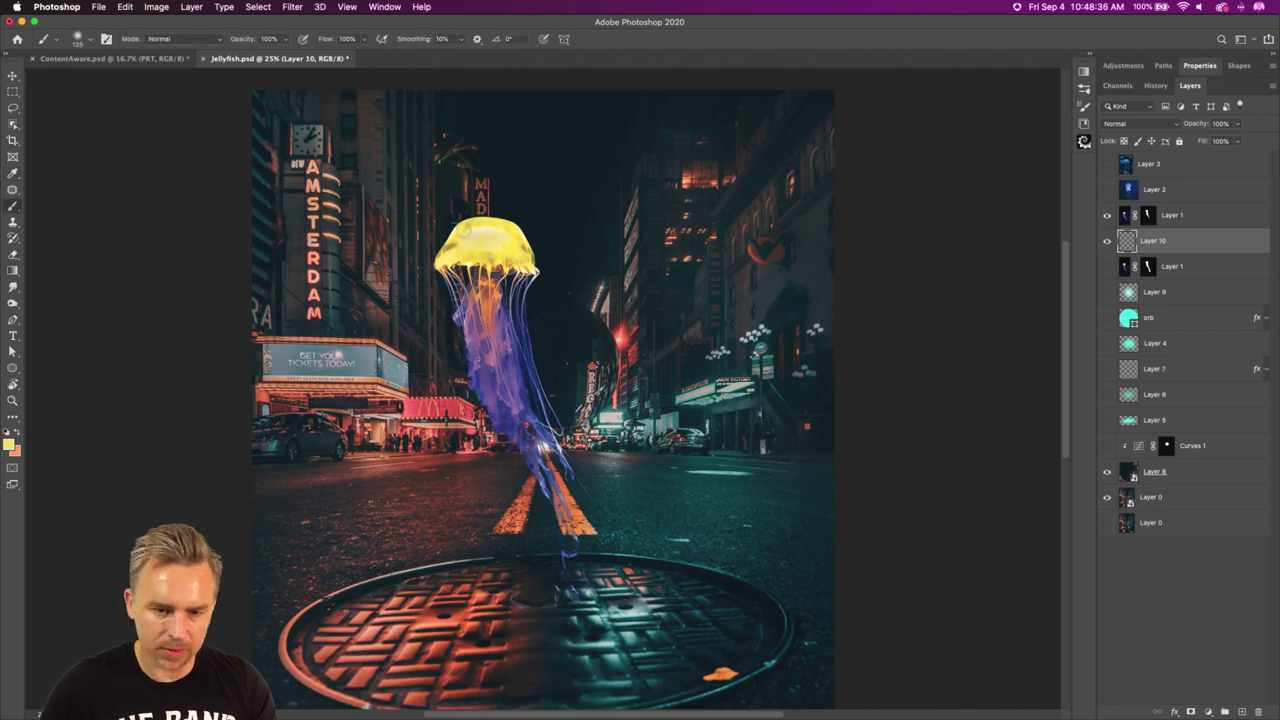
{"action": "mouse_move", "coordinate": [487, 245]}
{"action": "left_mouse_down"}
{"action": "mouse_move", "coordinate": [510, 250]}
{"action": "mouse_move", "coordinate": [460, 265]}
{"action": "mouse_move", "coordinate": [480, 260]}
{"action": "left_mouse_up"}
{"action": "left_click", "coordinate": [1130, 123]}
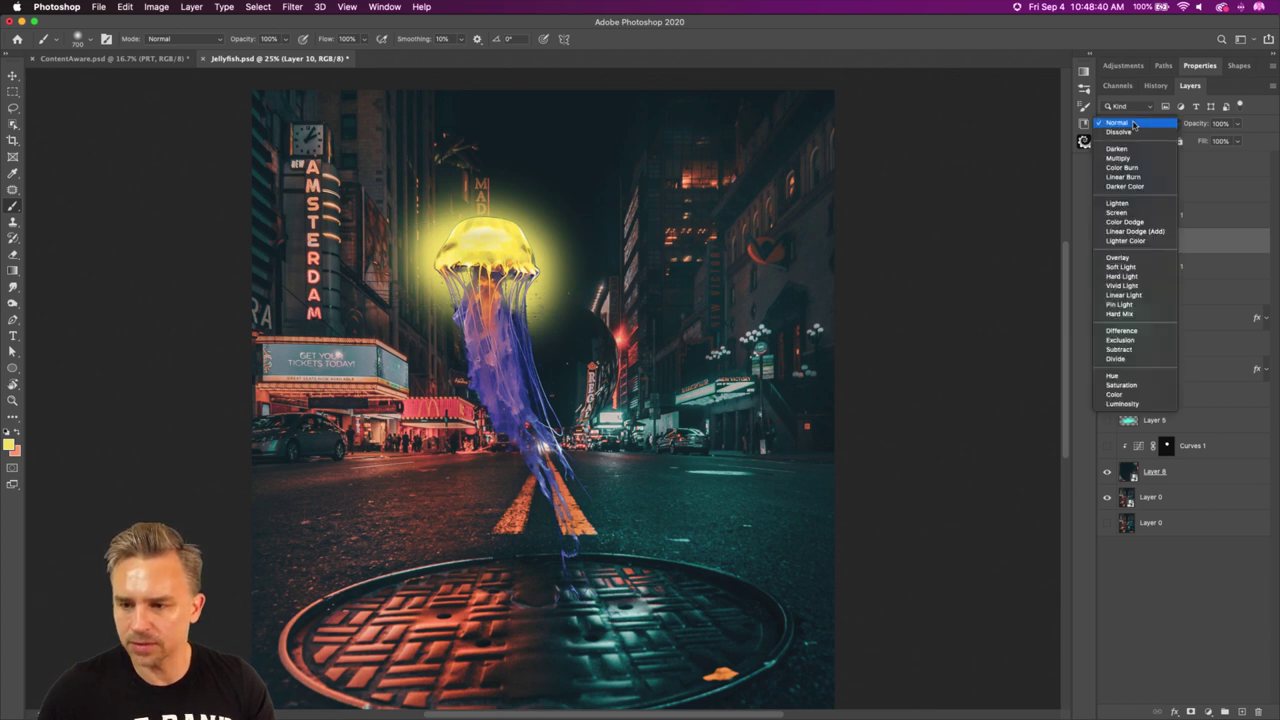
{"action": "left_click", "coordinate": [1122, 259]}
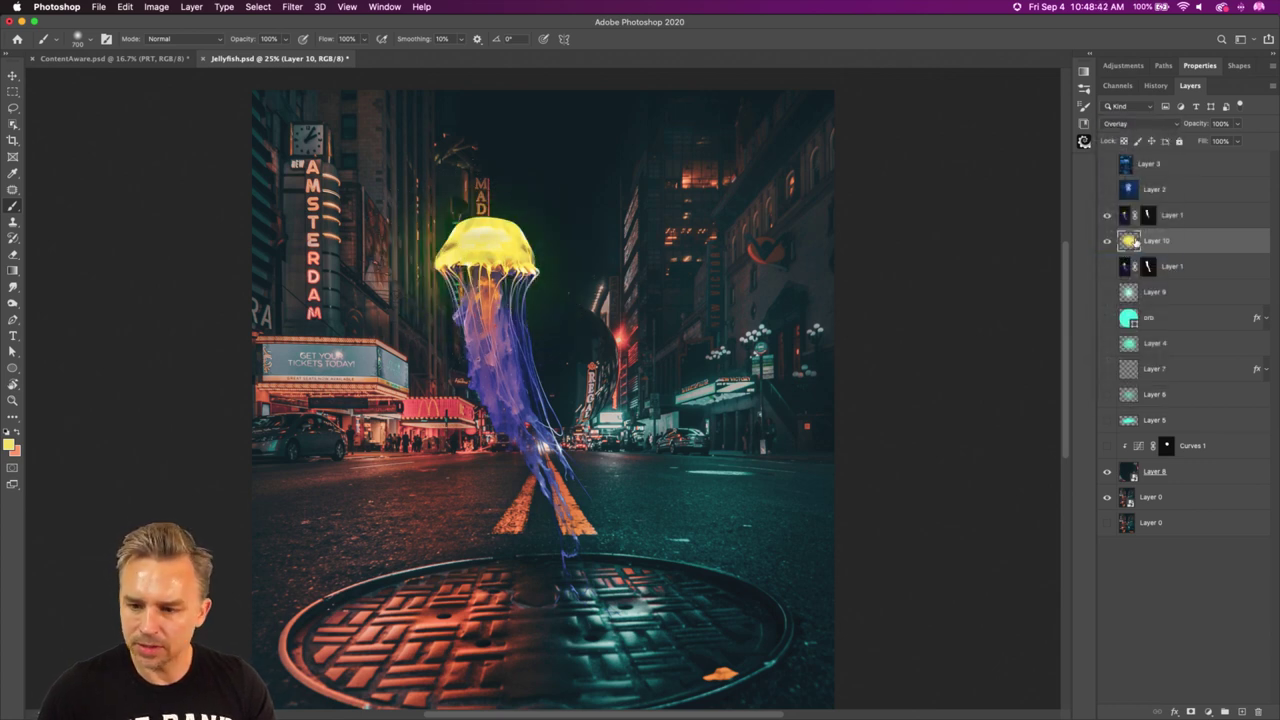
Add another layer above the Overlay glow, paint a second yellow glow behind the bell, and set it to Soft Light.
{"action": "left_click", "coordinate": [1240, 710]}
{"action": "mouse_move", "coordinate": [560, 265]}
{"action": "left_mouse_down"}
{"action": "mouse_move", "coordinate": [571, 229]}
{"action": "mouse_move", "coordinate": [470, 240]}
{"action": "mouse_move", "coordinate": [530, 290]}
{"action": "mouse_move", "coordinate": [440, 200]}
{"action": "left_mouse_up"}
{"action": "left_click", "coordinate": [1140, 123]}
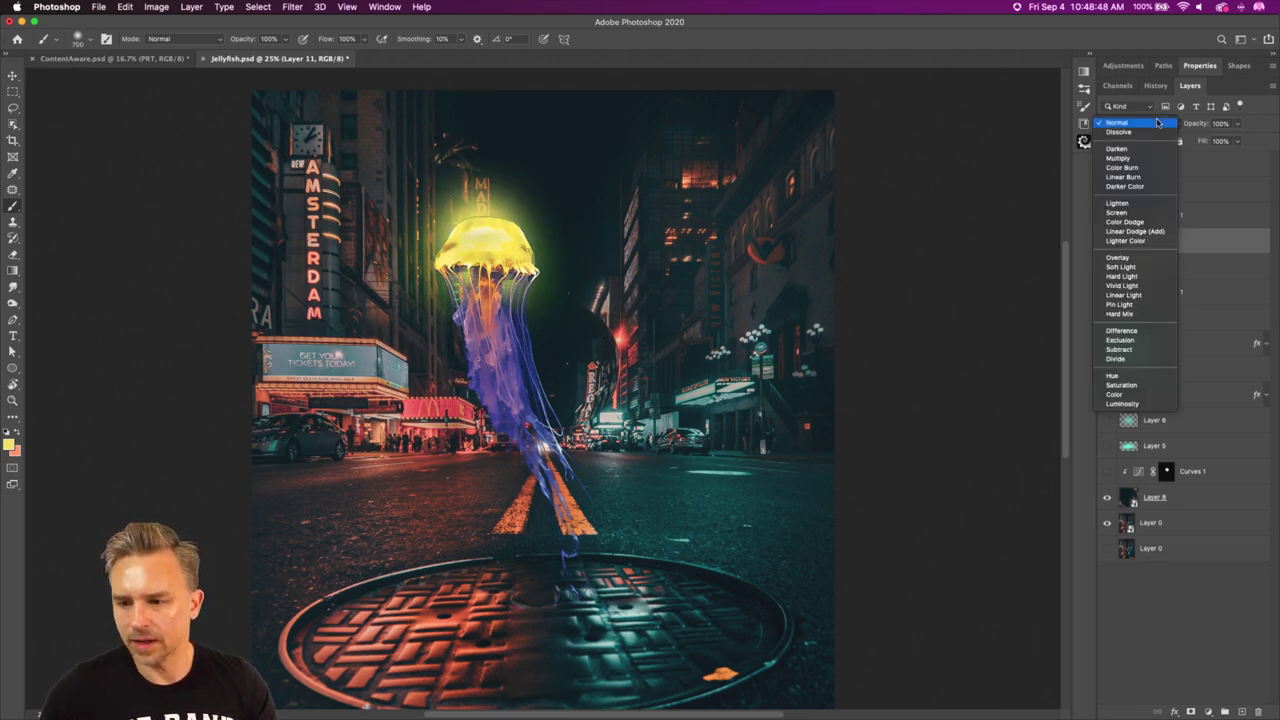
{"action": "left_click", "coordinate": [1160, 123]}
{"action": "left_click", "coordinate": [1178, 123]}
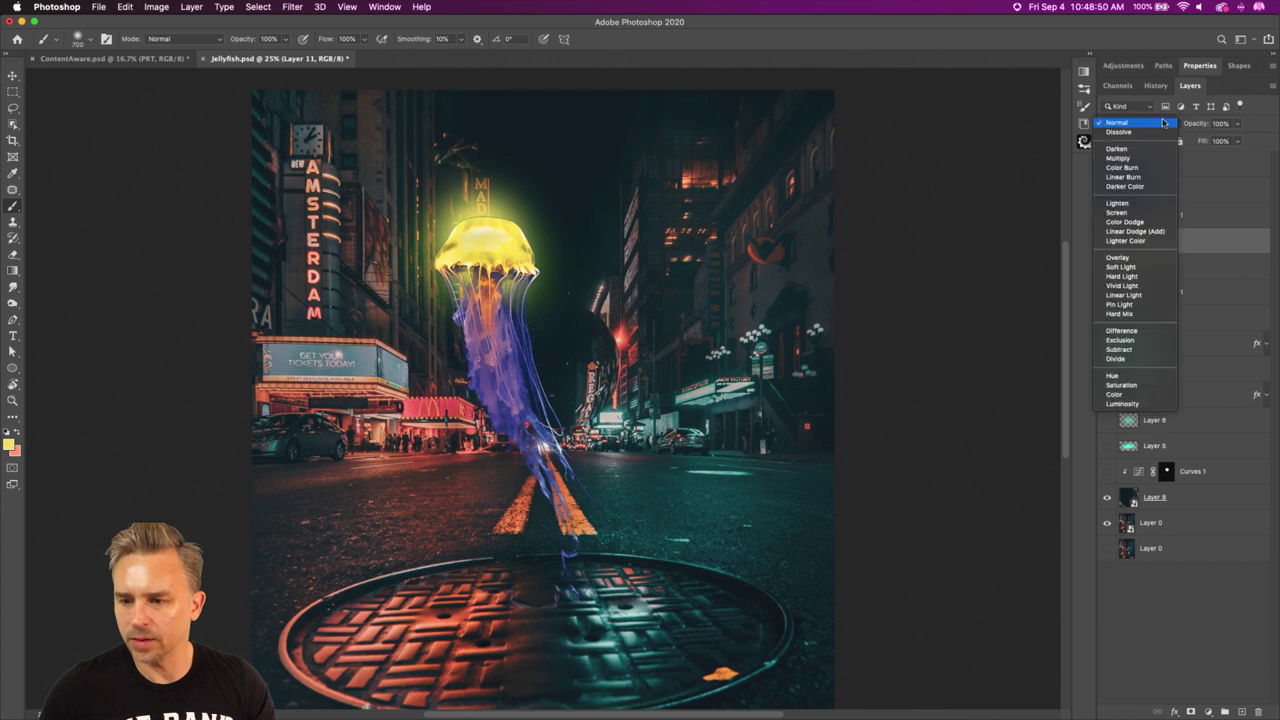
{"action": "left_click", "coordinate": [1150, 267]}
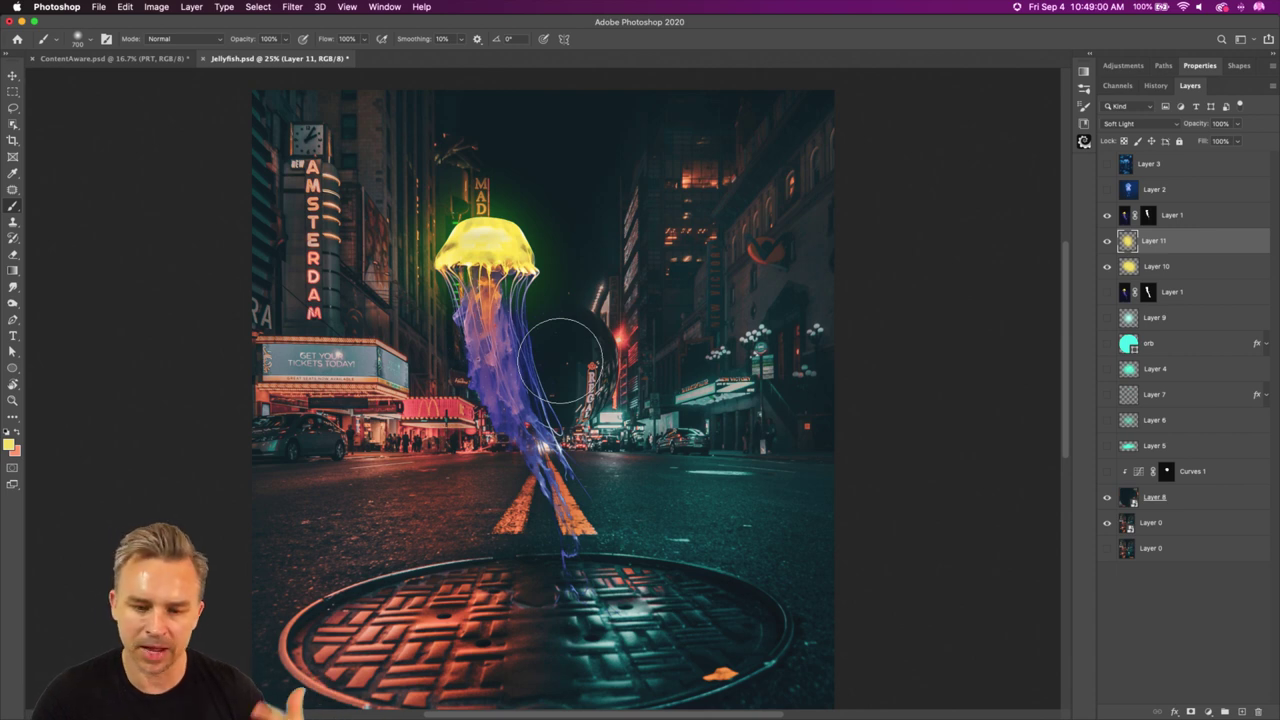
Save Jellyfish.psd and open the moonlit seascape document with the Move tool ready.
{"action": "left_click", "coordinate": [12, 92]}
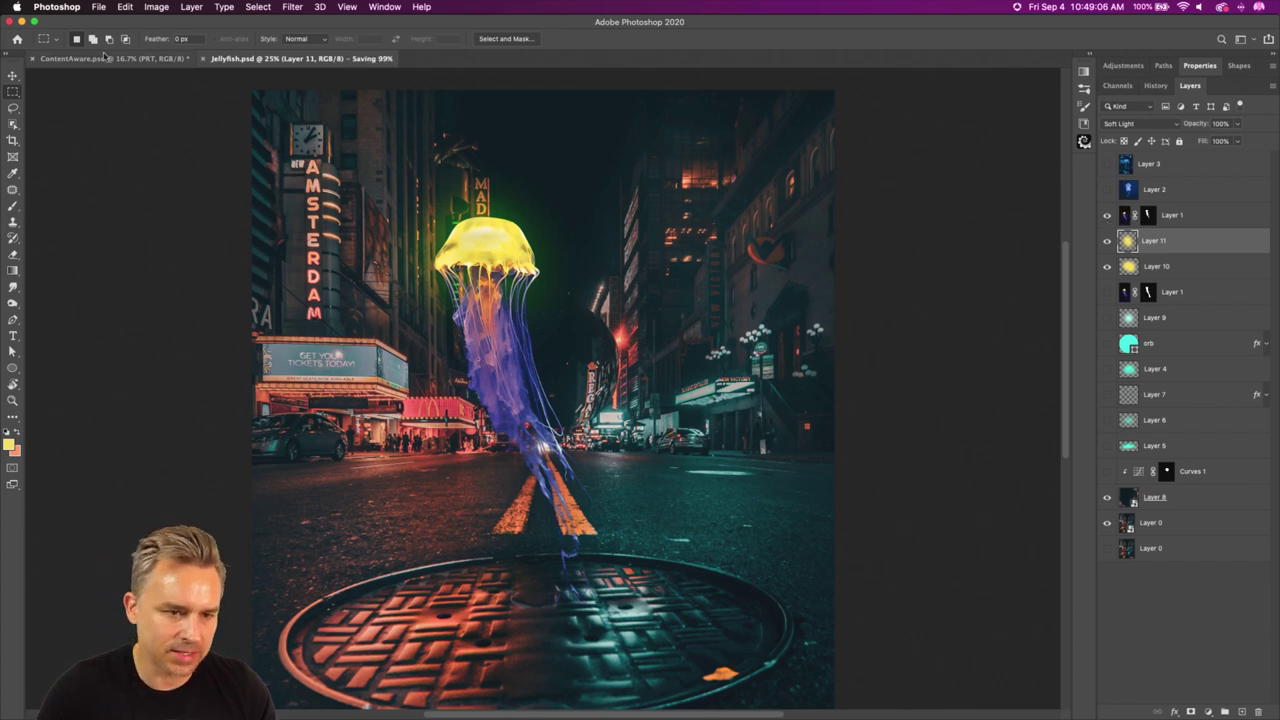
{"action": "left_click", "coordinate": [22, 21]}
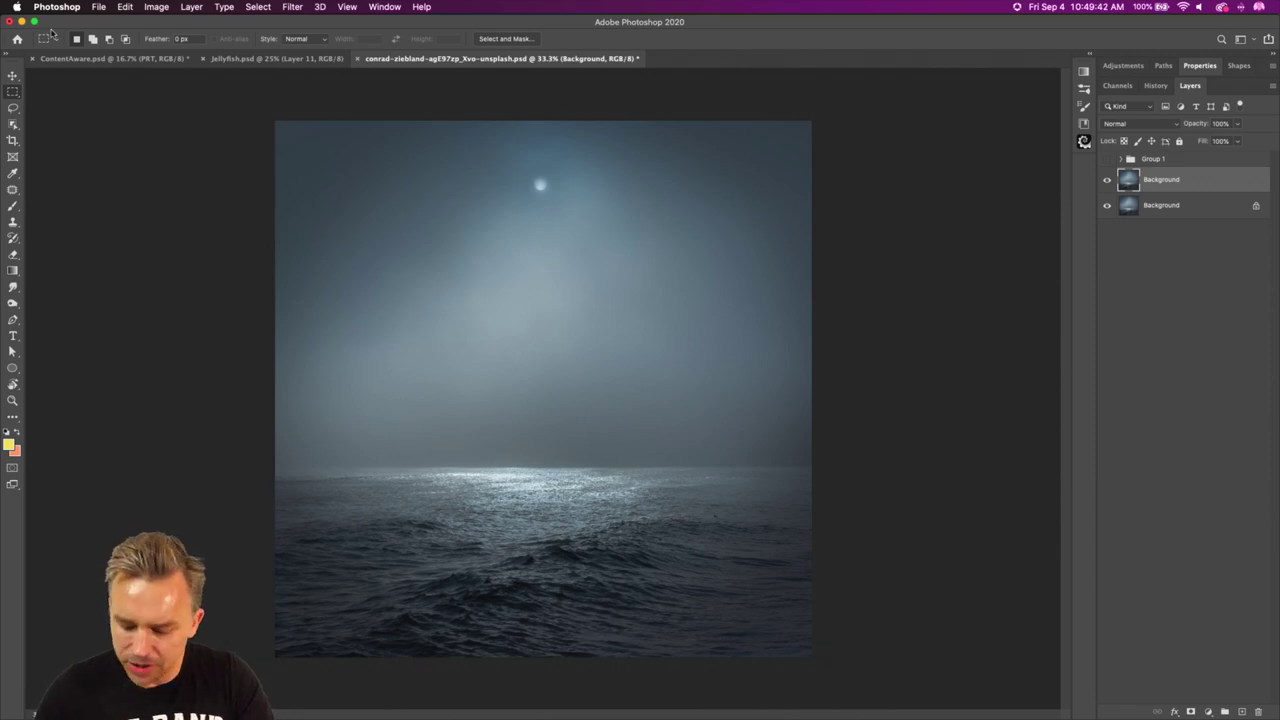
{"action": "key", "text": "super+plus"}
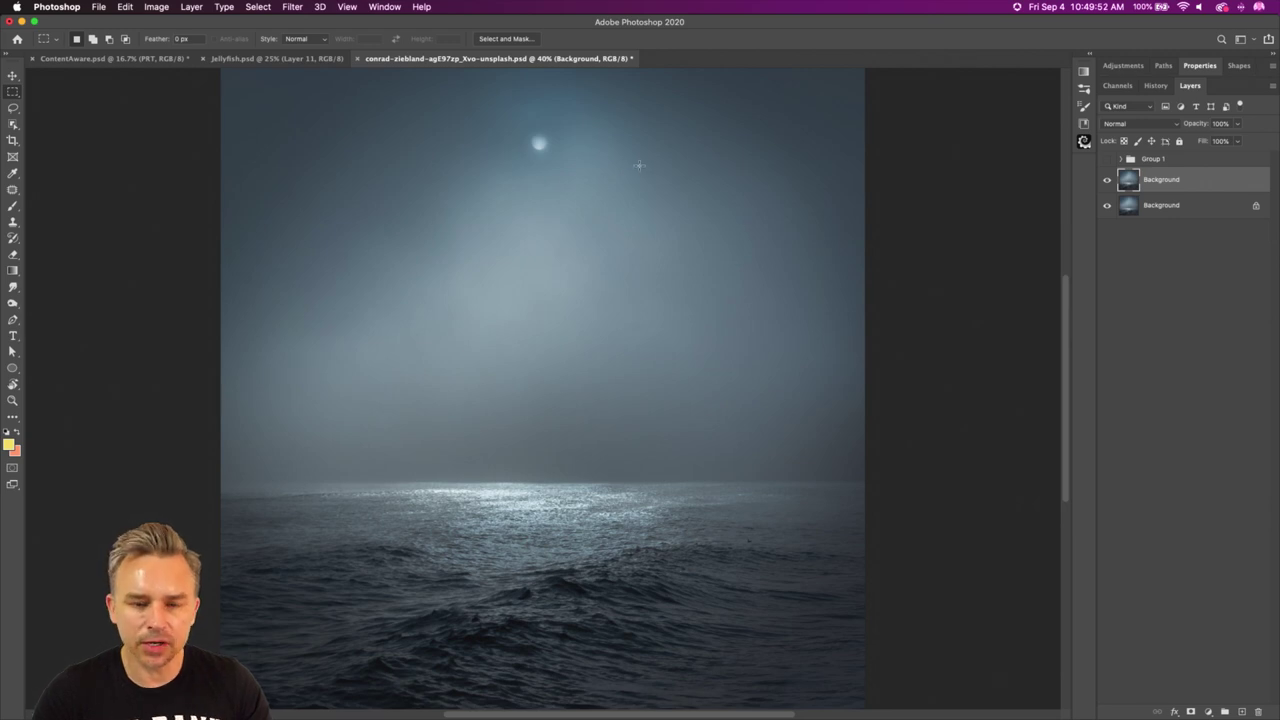
{"action": "left_click", "coordinate": [12, 76]}
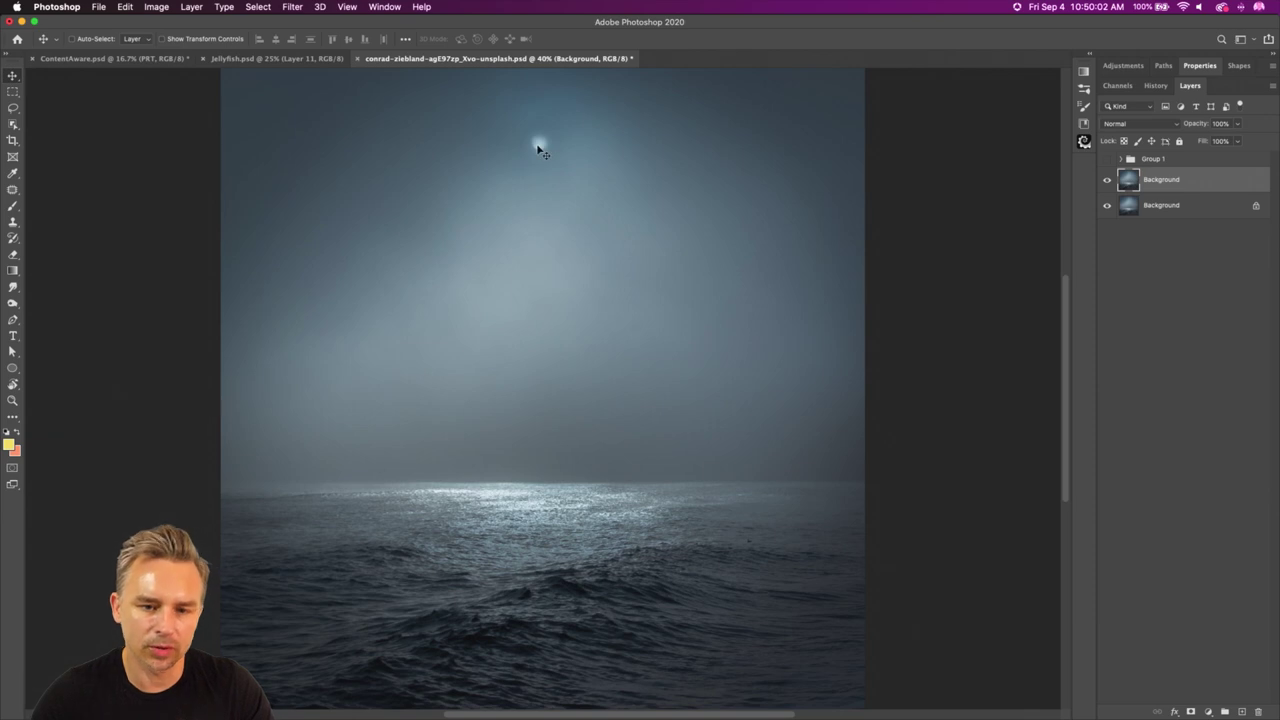
Switch to Chrome and open pixelsquid.com.
{"action": "left_click", "coordinate": [1084, 71]}
{"action": "left_click", "coordinate": [676, 702]}
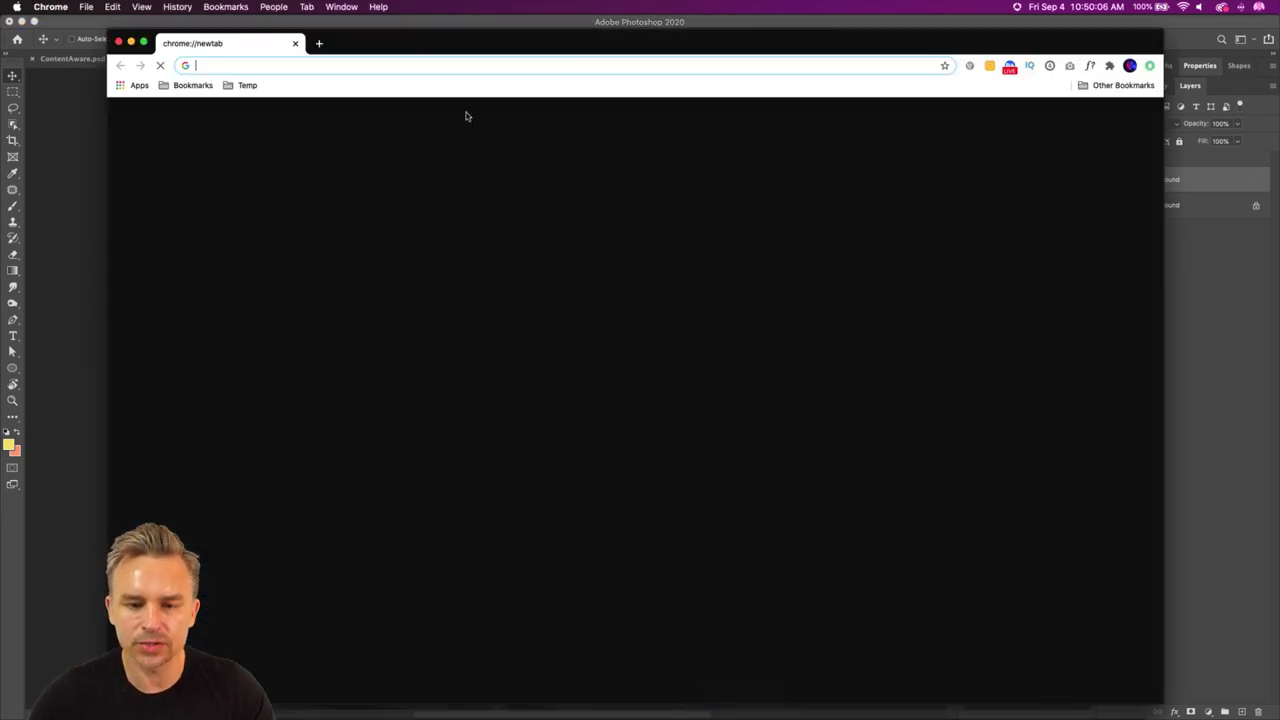
{"action": "type", "text": "pi"}
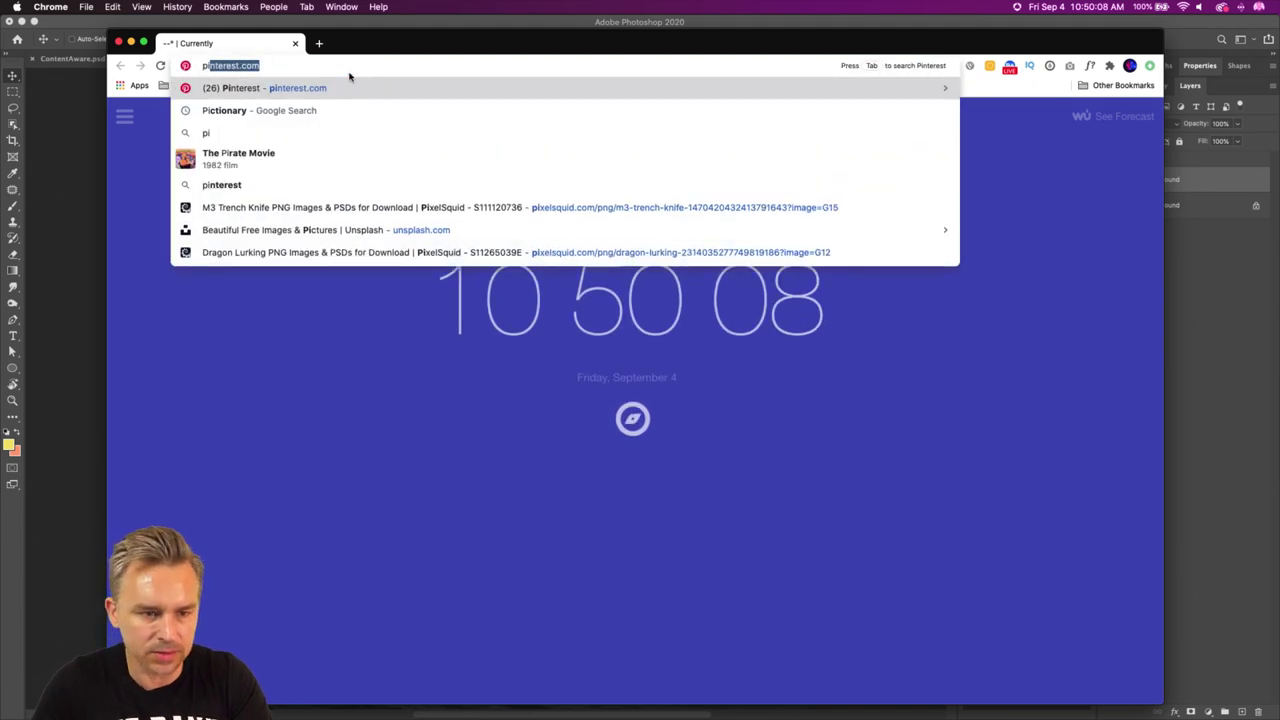
{"action": "type", "text": "xe"}
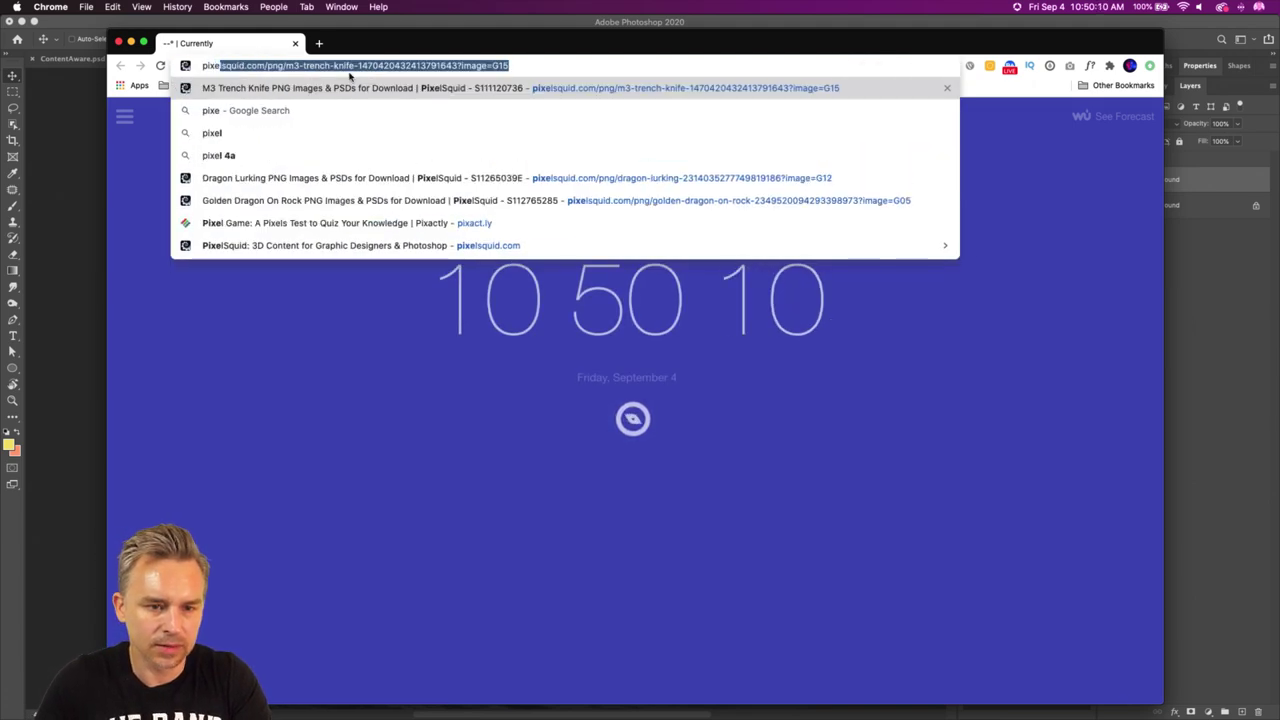
{"action": "left_click", "coordinate": [266, 66]}
{"action": "left_click_drag", "start_coordinate": [266, 66], "coordinate": [594, 103]}
{"action": "key", "text": "BackSpace"}
{"action": "key", "text": "Return"}
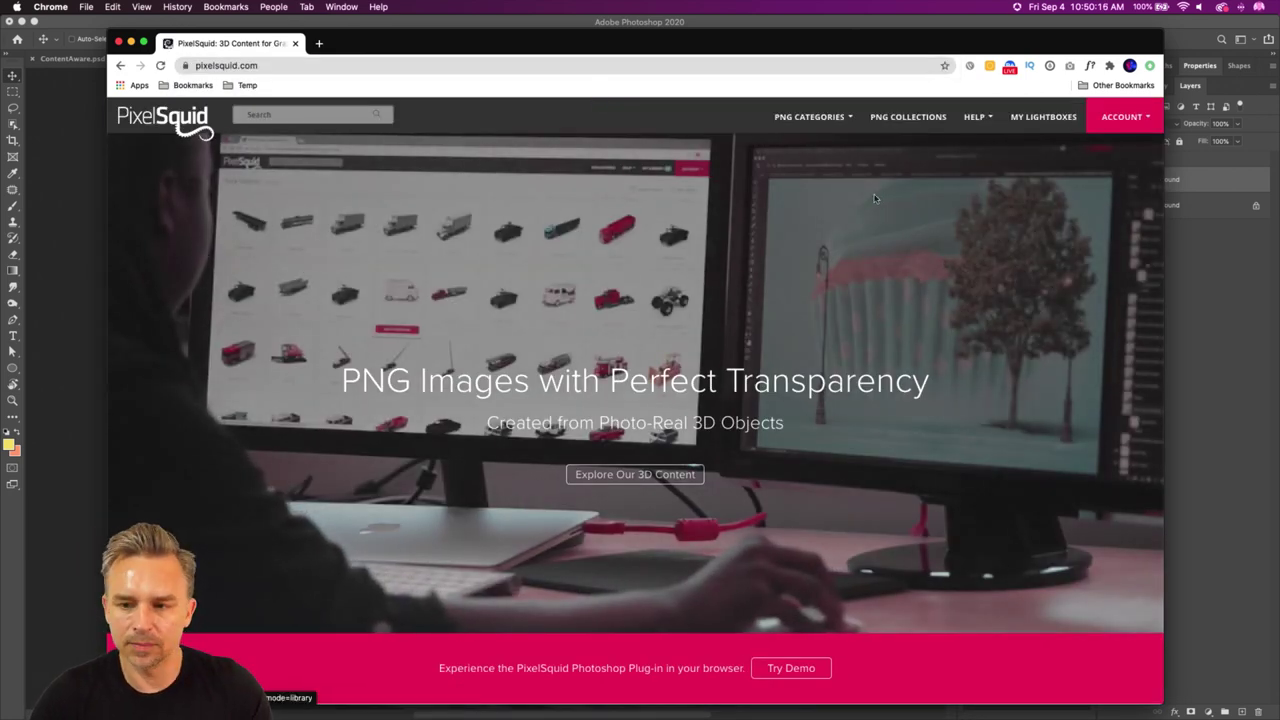
Look over the PixelSquid home page introduction and search the object library for "dragon".
{"action": "scroll", "coordinate": [758, 478], "scroll_direction": "down", "scroll_amount": 3}
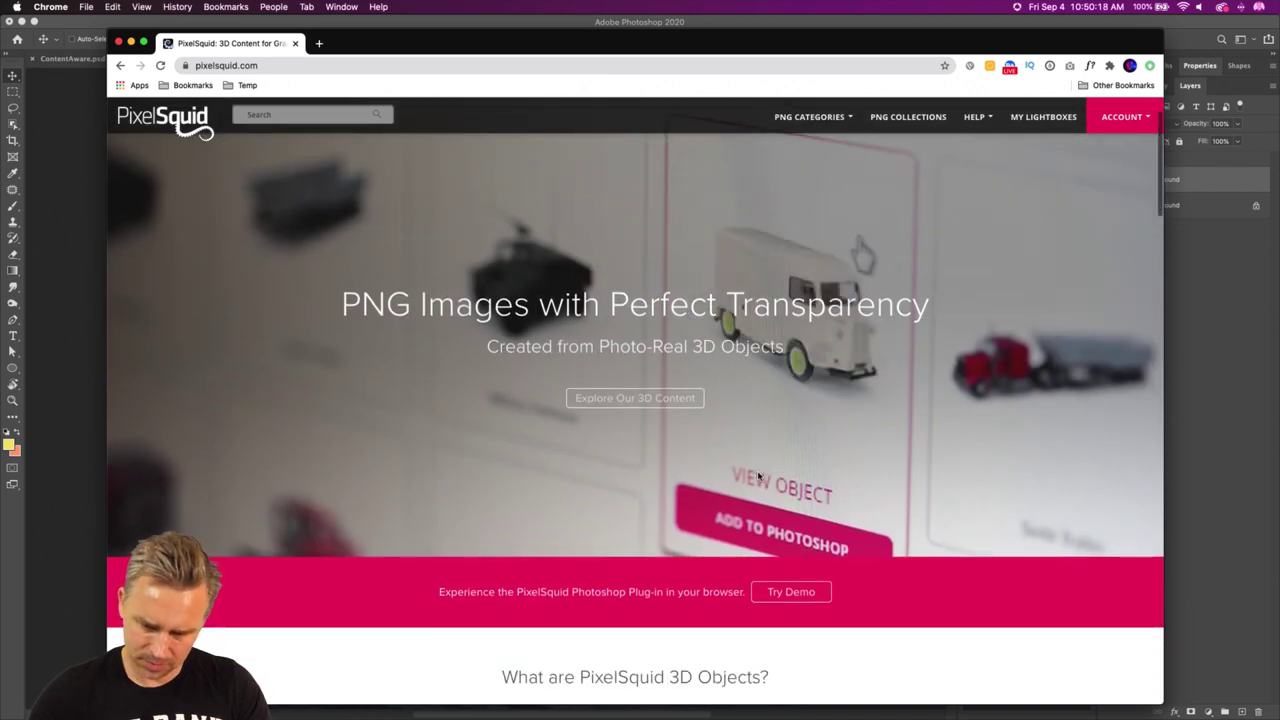
{"action": "scroll", "coordinate": [758, 478], "scroll_direction": "down", "scroll_amount": 20}
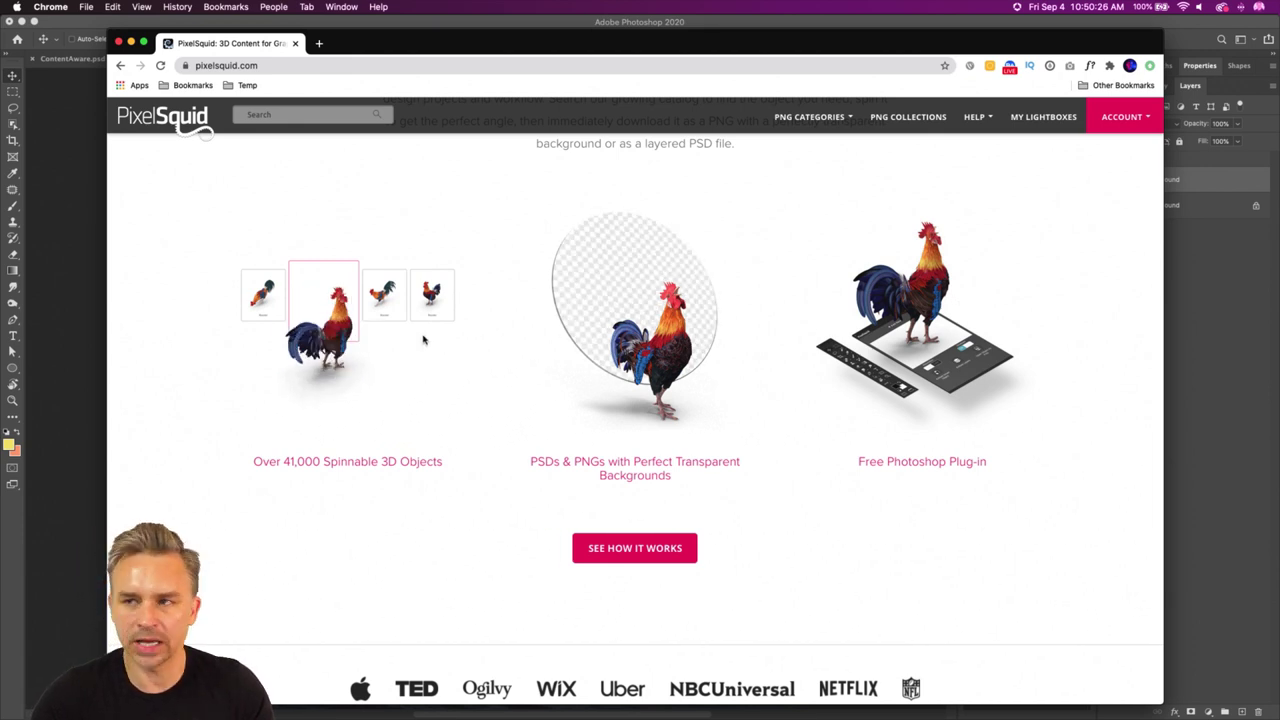
{"action": "scroll", "coordinate": [423, 340], "scroll_direction": "up", "scroll_amount": 2}
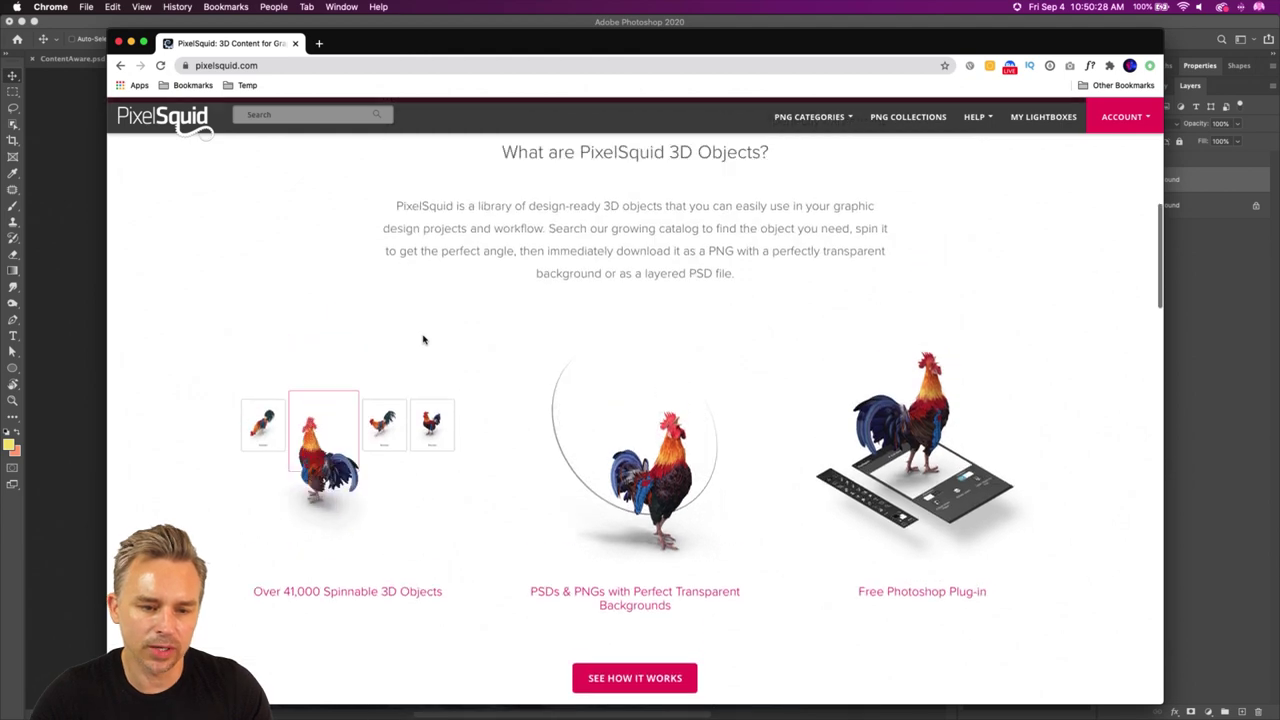
{"action": "scroll", "coordinate": [423, 340], "scroll_direction": "up", "scroll_amount": 2}
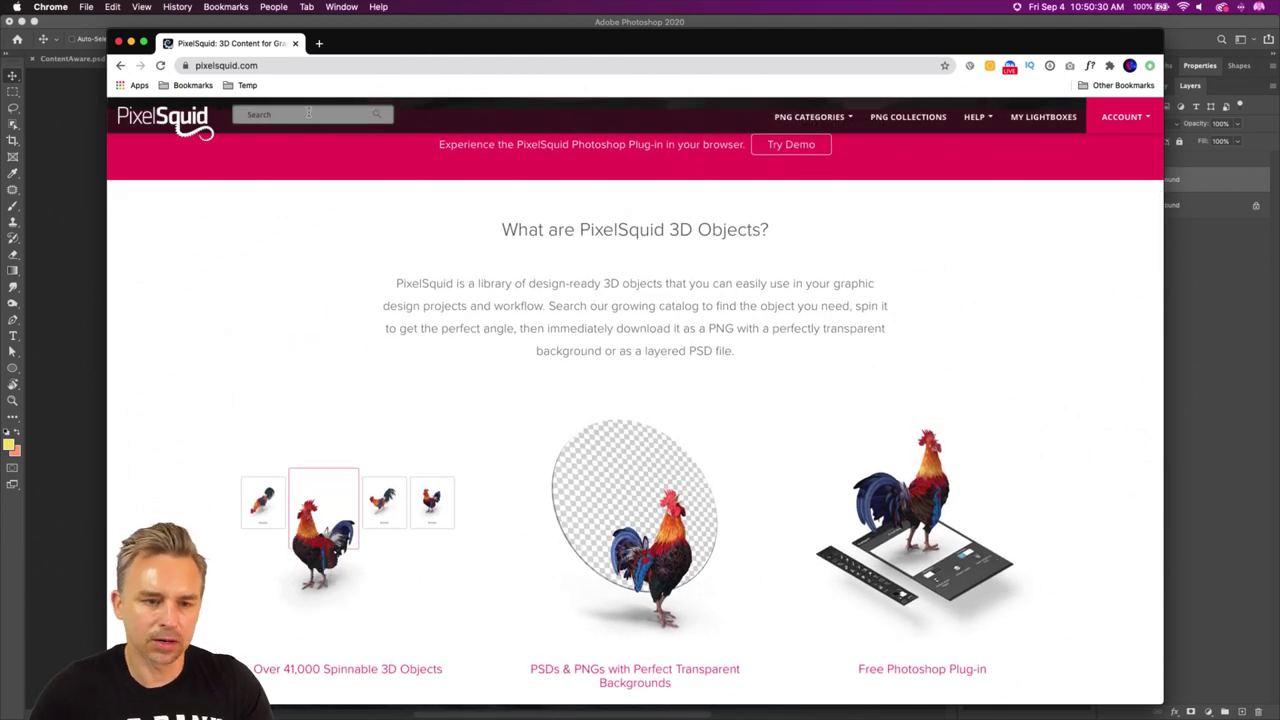
{"action": "left_click", "coordinate": [308, 114]}
{"action": "type", "text": "dragon"}
{"action": "key", "text": "Return"}
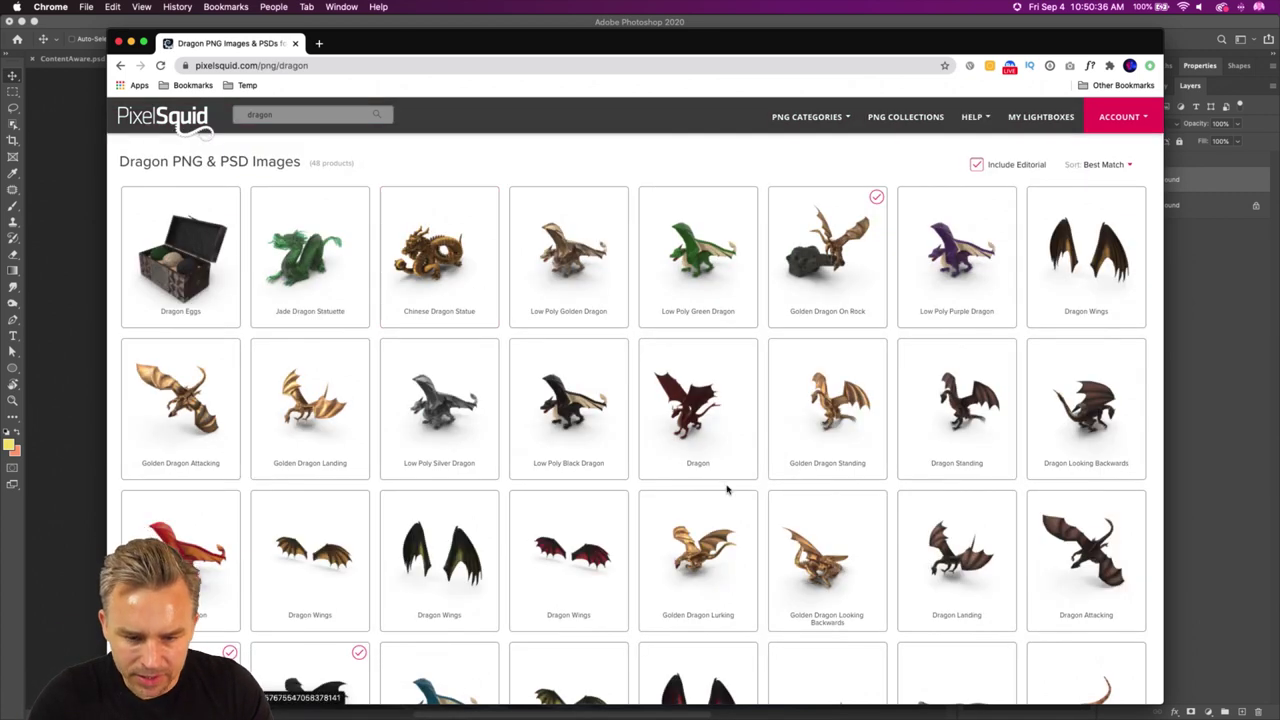
Look through the PixelSquid dragon search results and open the Dragon Attacking object's page.
{"action": "mouse_move", "coordinate": [716, 425]}
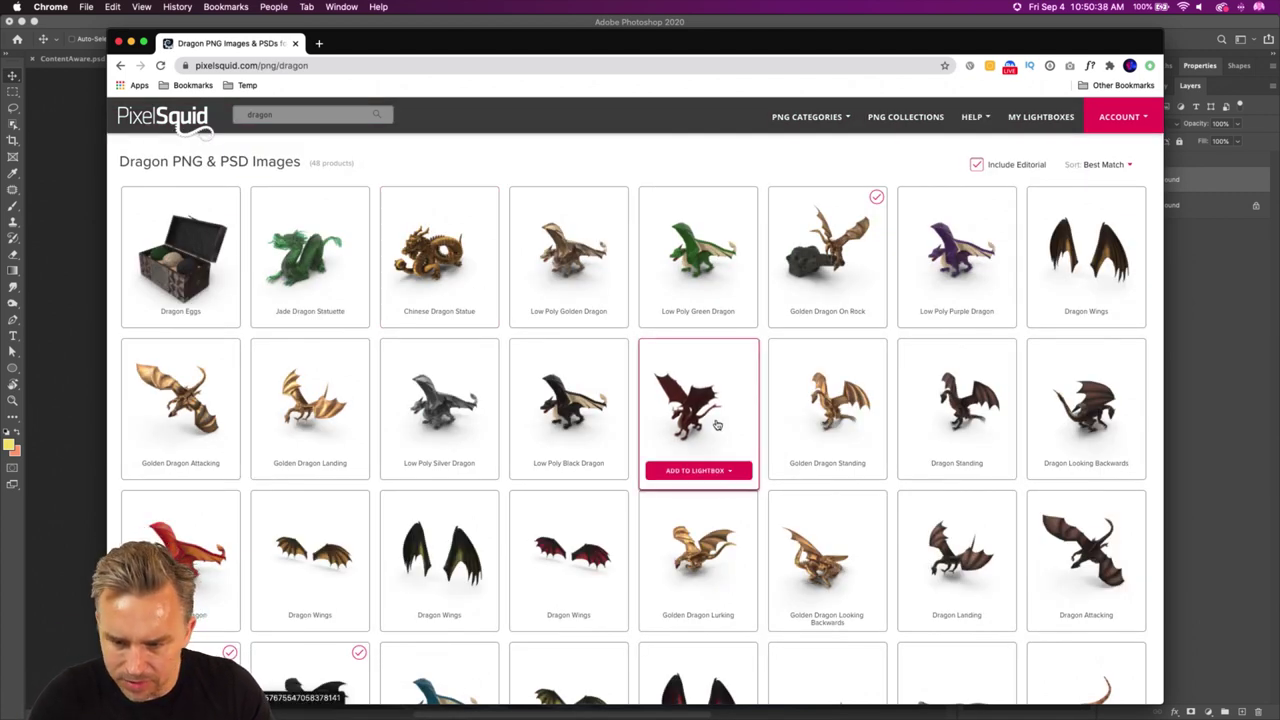
{"action": "mouse_move", "coordinate": [938, 428]}
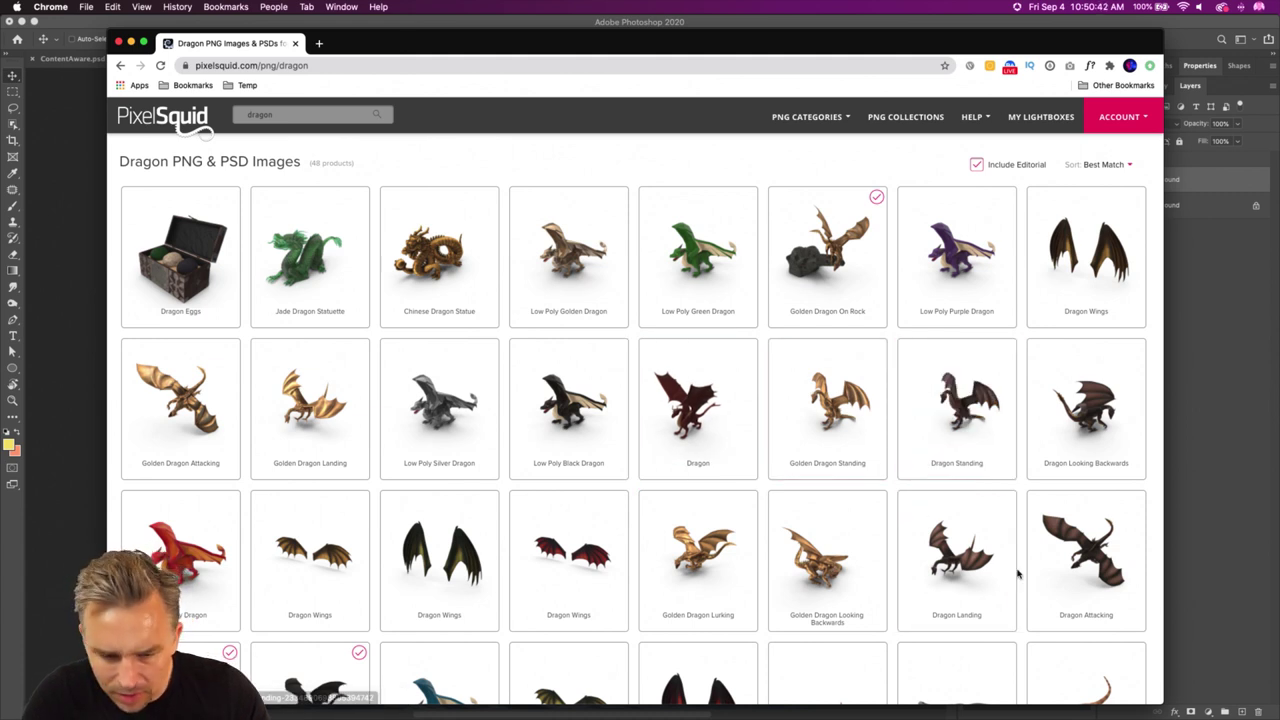
{"action": "scroll", "coordinate": [1018, 573], "scroll_direction": "down", "scroll_amount": 3}
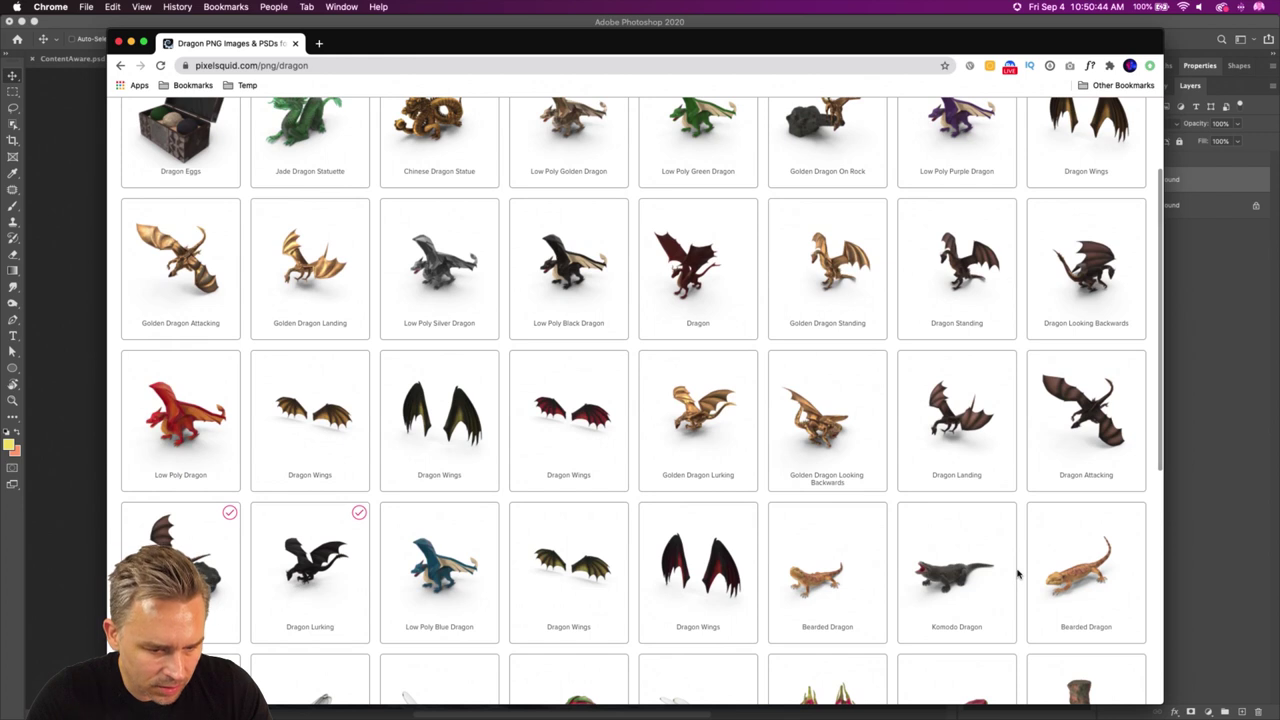
{"action": "scroll", "coordinate": [1018, 573], "scroll_direction": "up", "scroll_amount": 3}
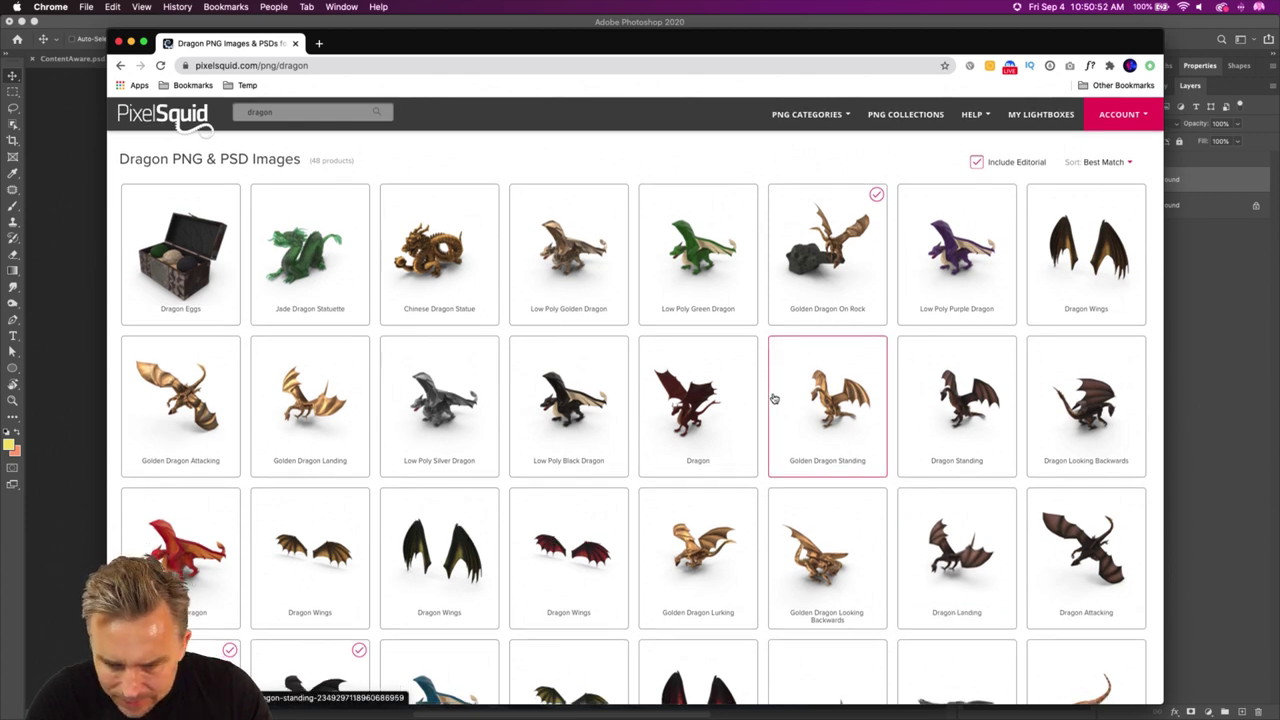
{"action": "scroll", "coordinate": [773, 398], "scroll_direction": "down", "scroll_amount": 2}
{"action": "scroll", "coordinate": [1100, 480], "scroll_direction": "down", "scroll_amount": 1}
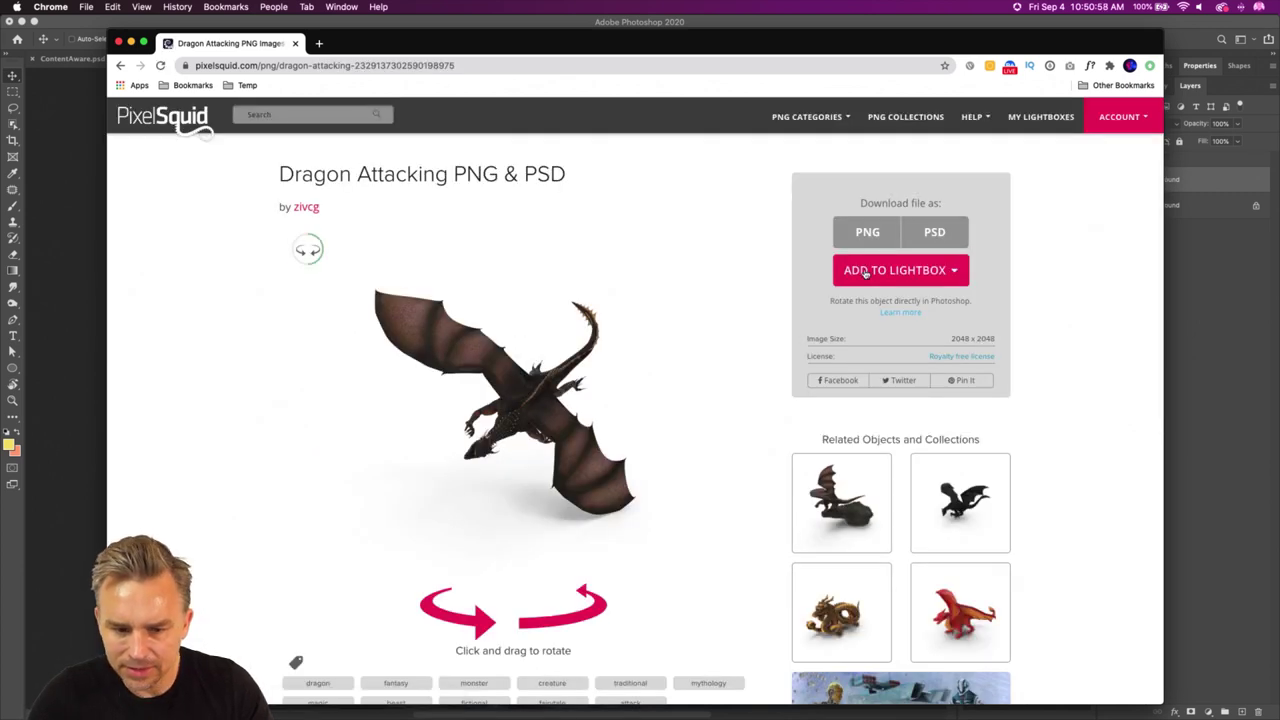
Show the lightbox options for Dragon Attacking and spin its preview to a side view with the head raised.
{"action": "left_click", "coordinate": [866, 273]}
{"action": "left_click", "coordinate": [864, 302]}
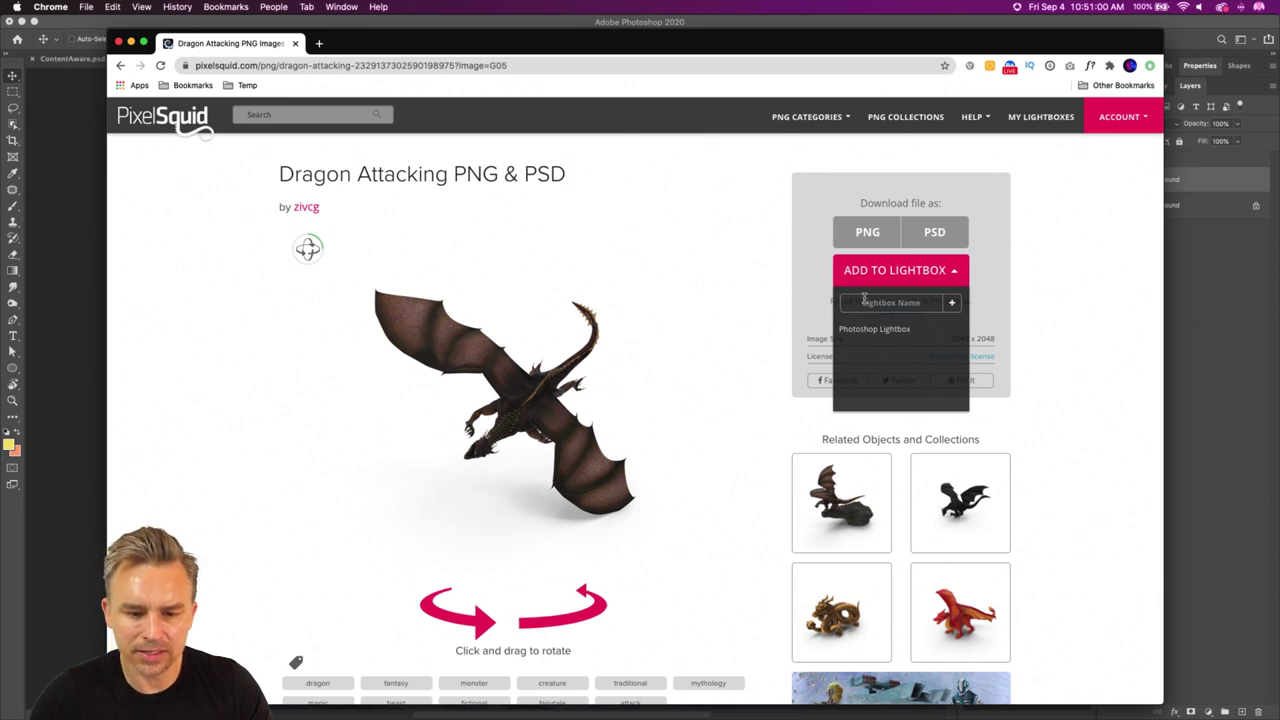
{"action": "left_click_drag", "start_coordinate": [590, 470], "coordinate": [433, 354]}
{"action": "left_click_drag", "start_coordinate": [527, 449], "coordinate": [548, 373]}
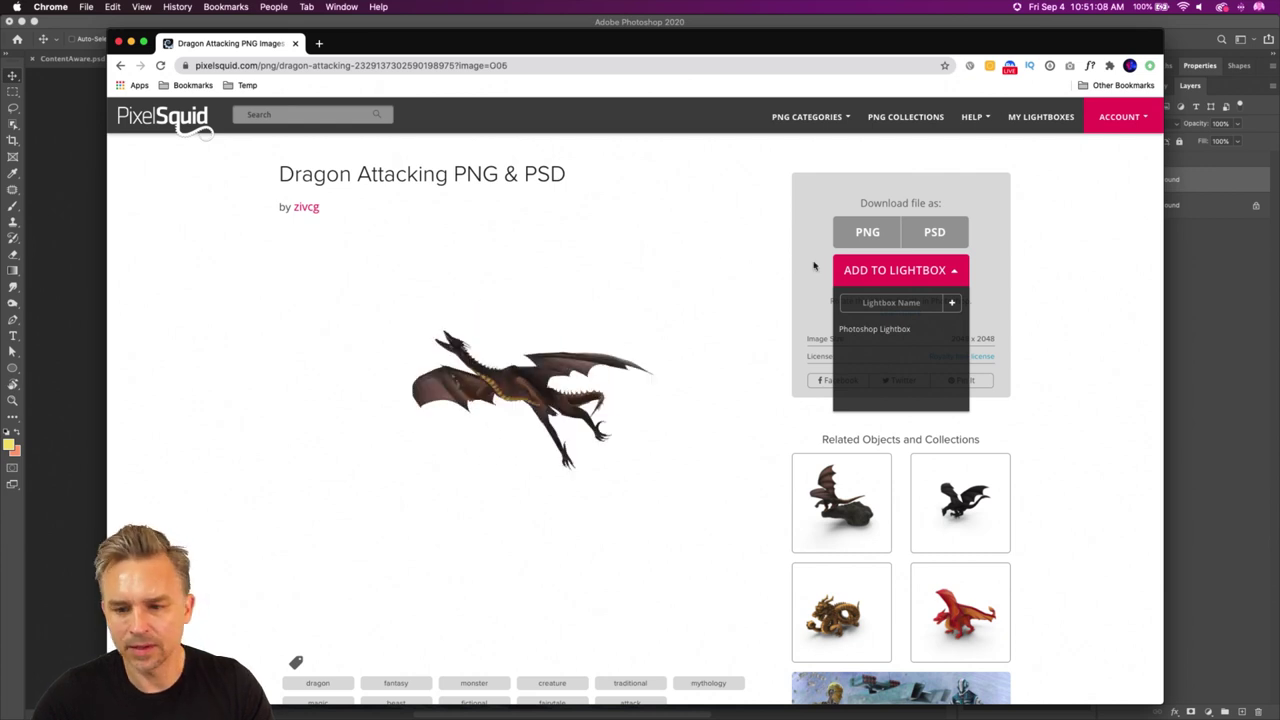
Switch to Photoshop, refresh the PixelSquid library, and insert the black Dragon Lurking object into the seascape.
{"action": "left_click", "coordinate": [1190, 310]}
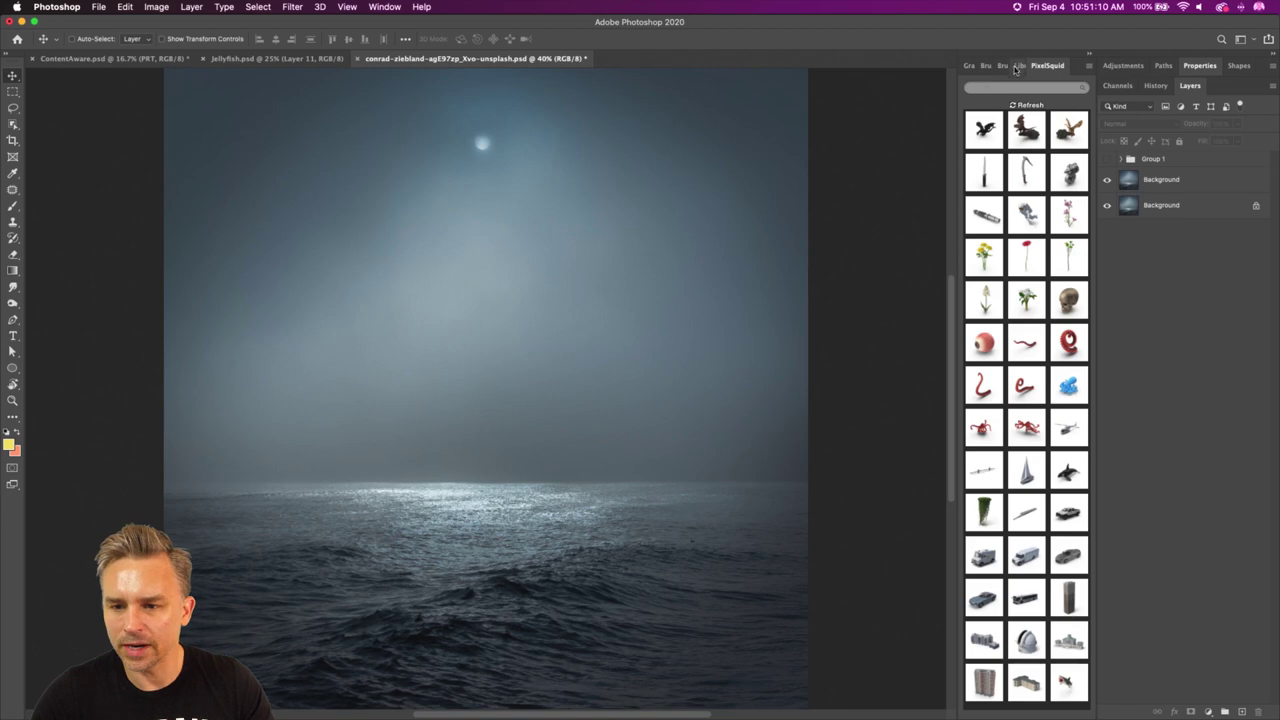
{"action": "left_click", "coordinate": [1016, 105]}
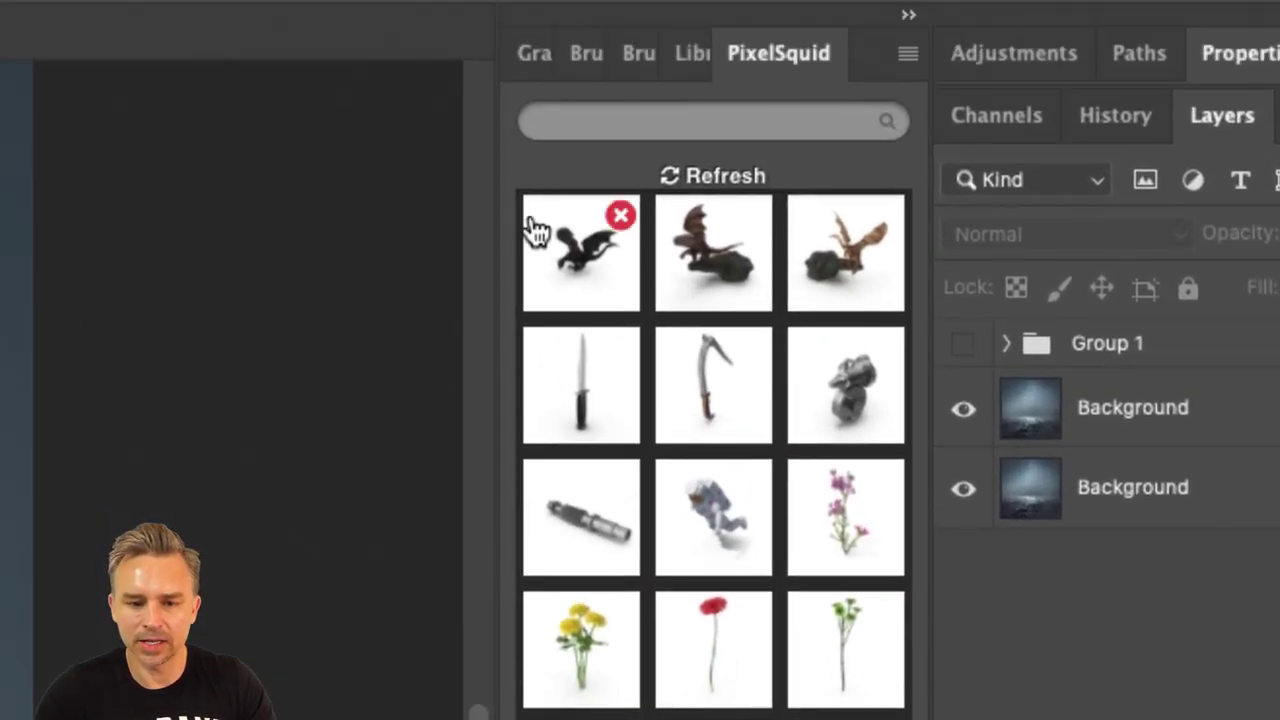
{"action": "left_click", "coordinate": [672, 176]}
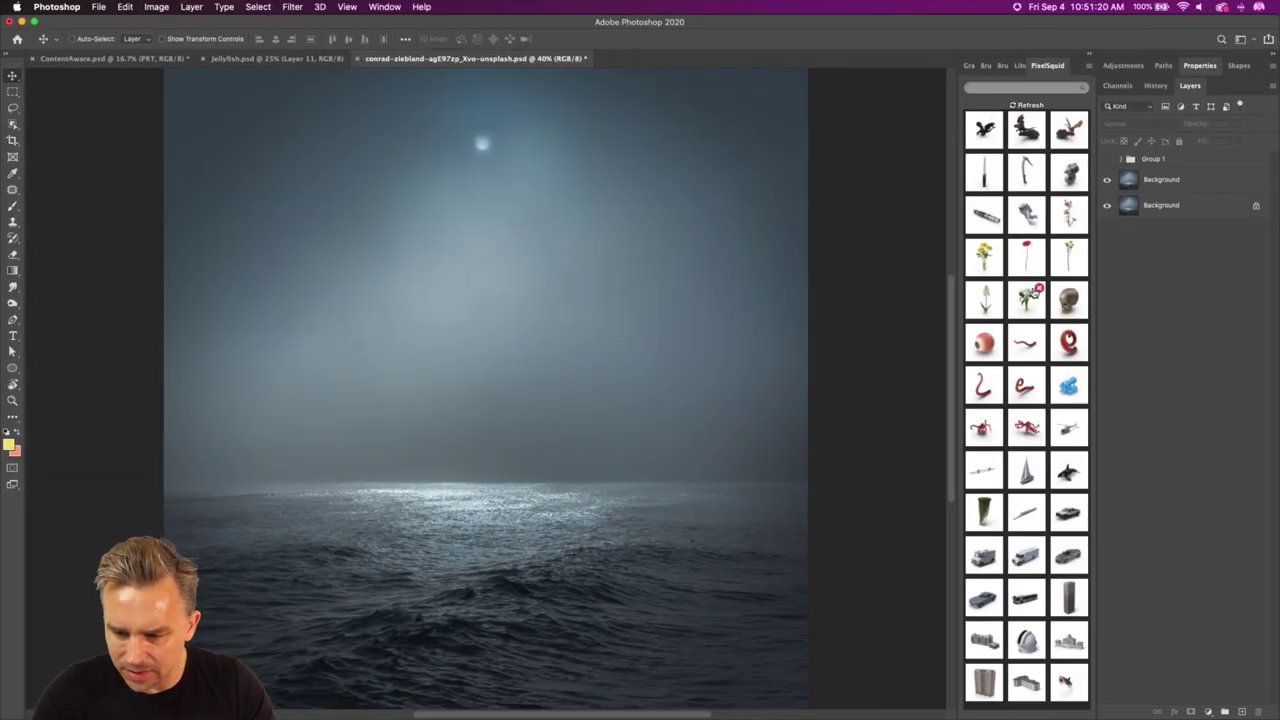
{"action": "left_click", "coordinate": [1020, 106]}
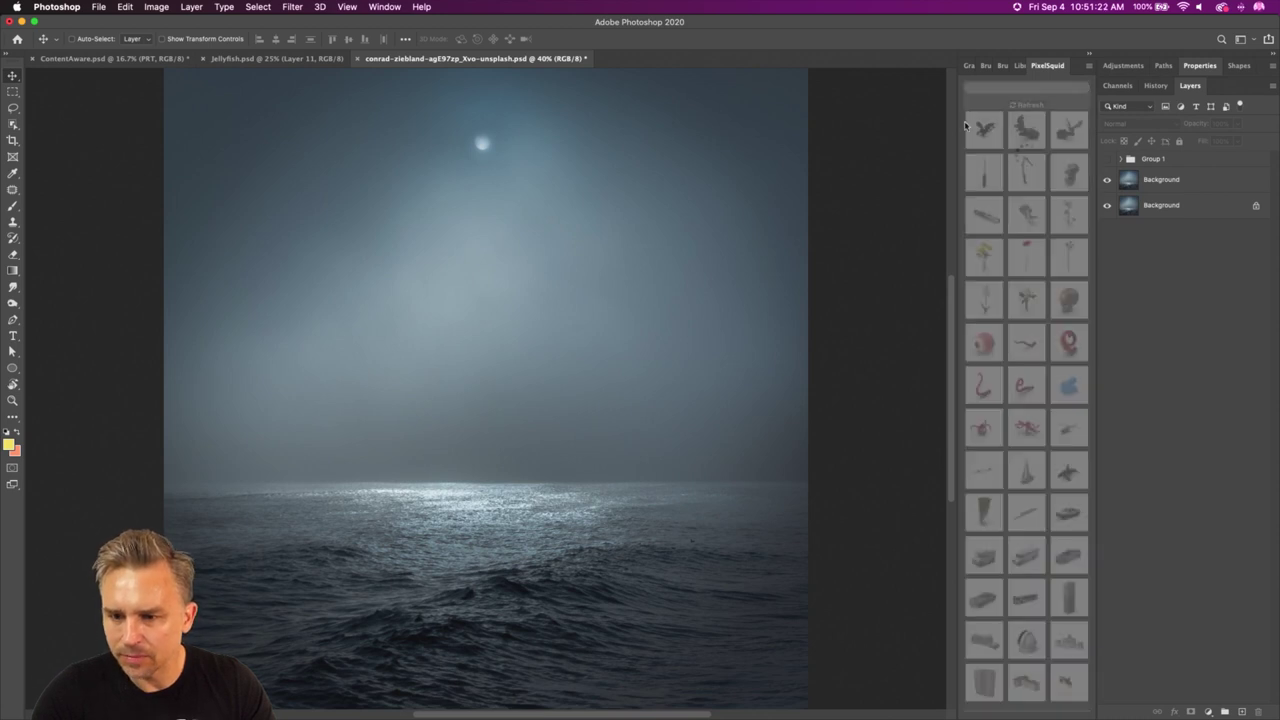
{"action": "left_click", "coordinate": [976, 136]}
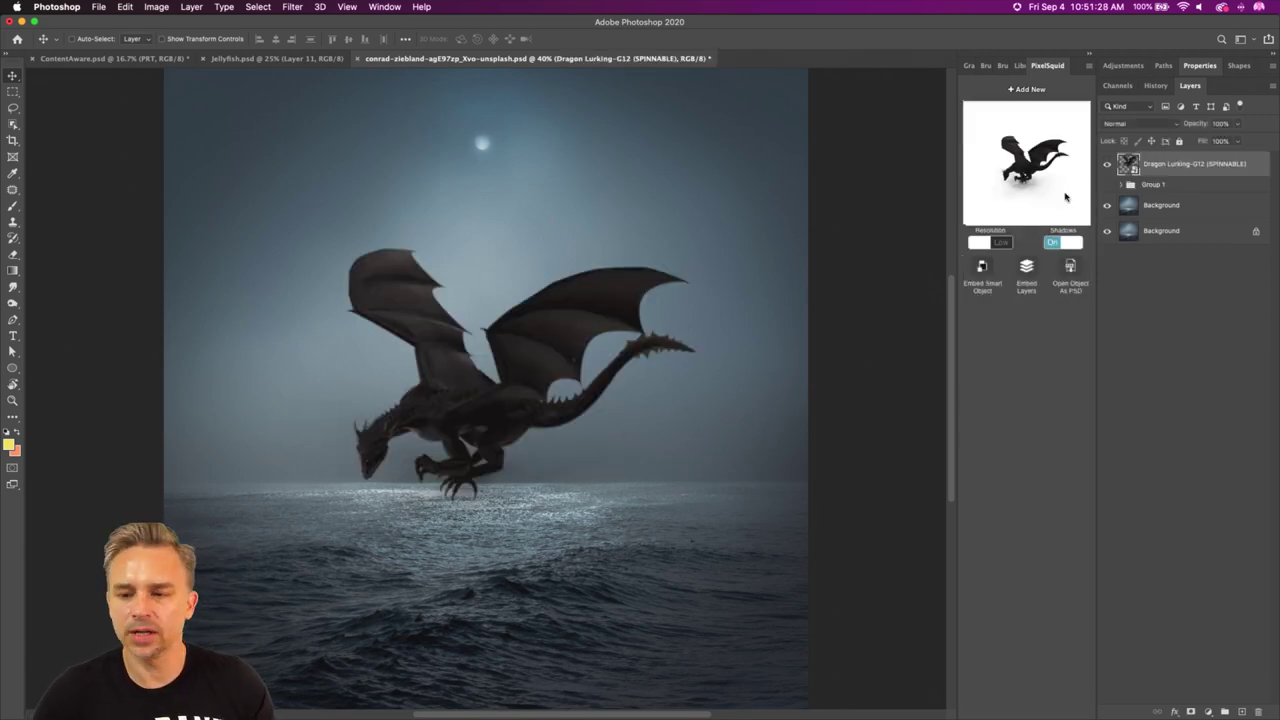
Set the dragon to High resolution with shadows off and spin it to face the viewer from below.
{"action": "left_click", "coordinate": [986, 243]}
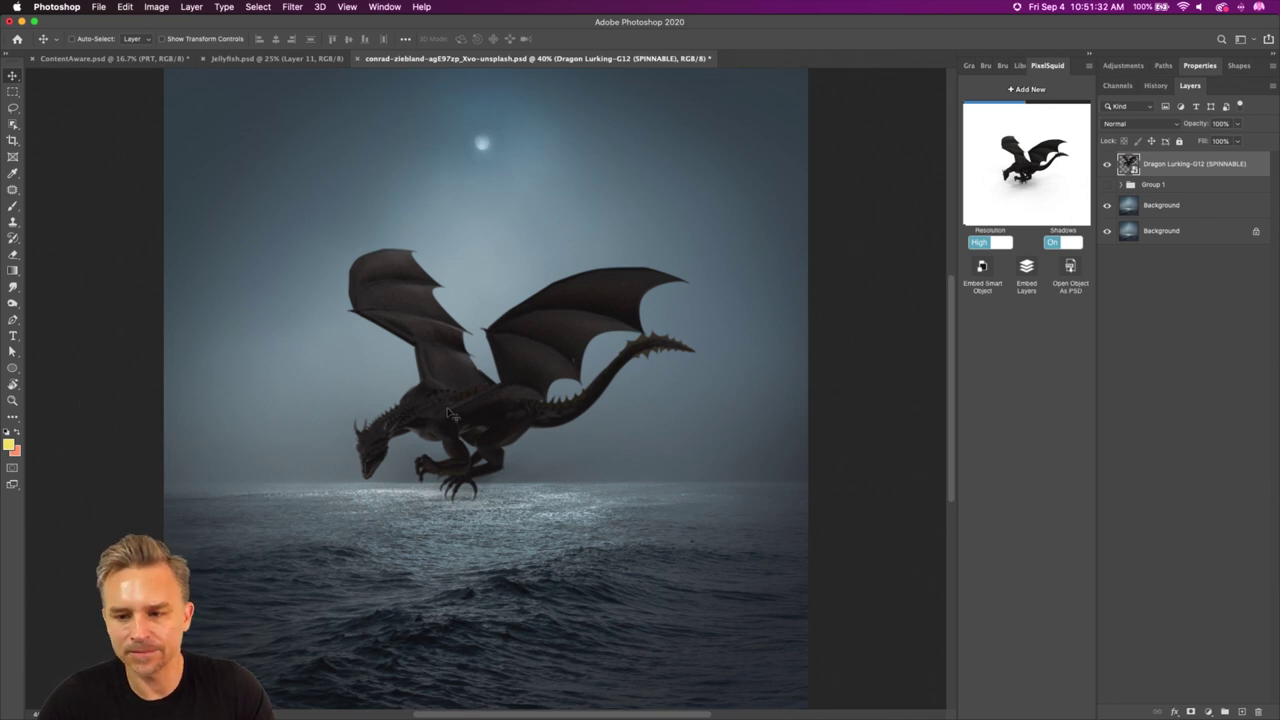
{"action": "left_click", "coordinate": [1056, 244]}
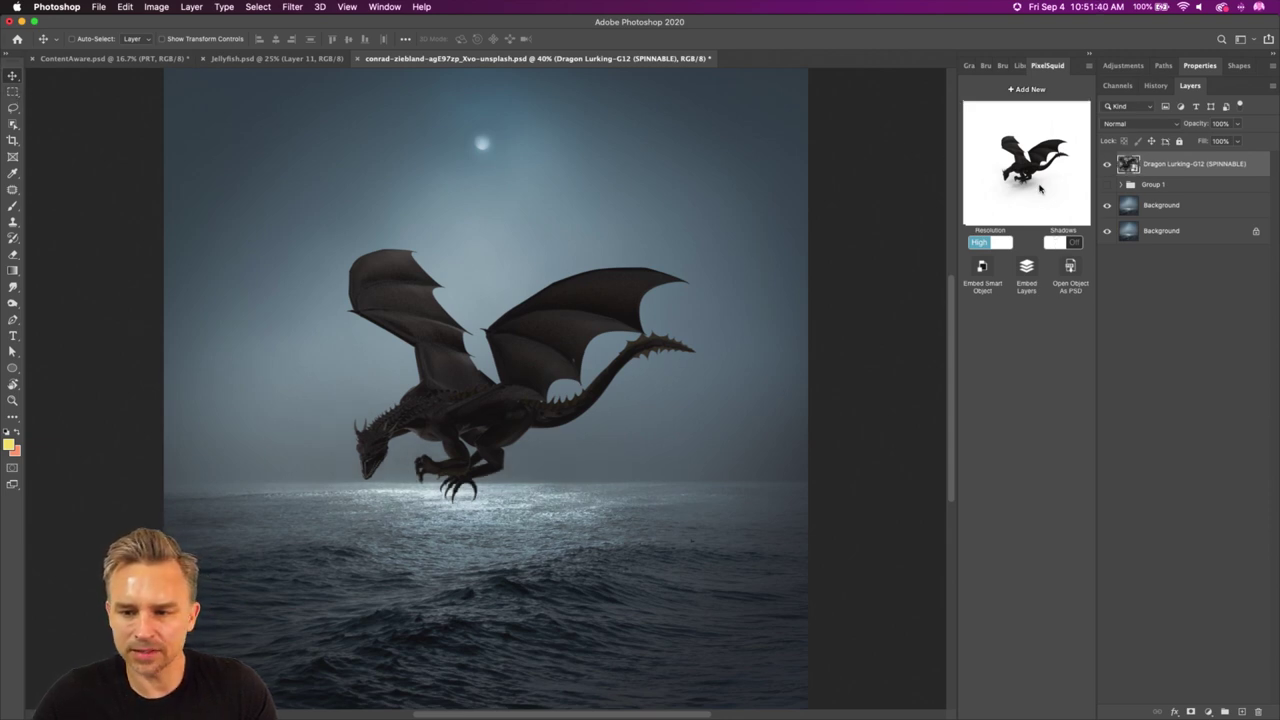
{"action": "left_click_drag", "start_coordinate": [1021, 182], "coordinate": [1030, 164]}
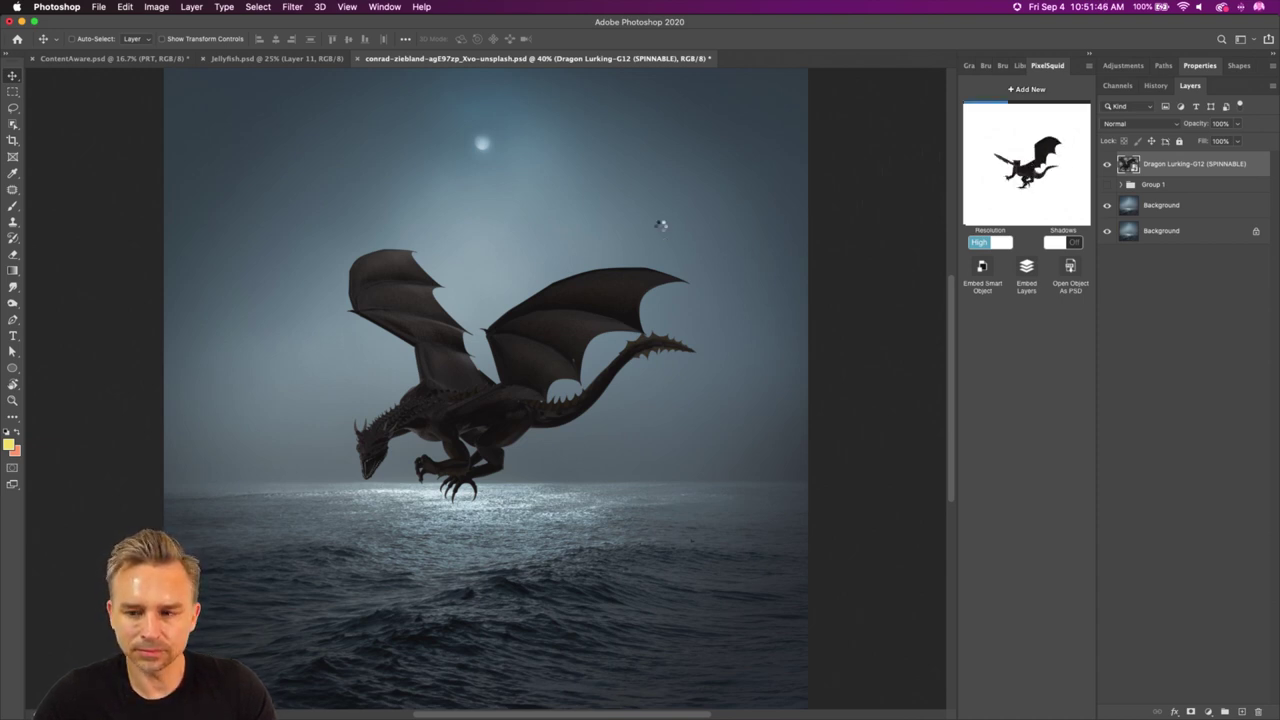
Move the dragon up into the sky so that it flies above the horizon, just beneath the moon.
{"action": "left_click_drag", "start_coordinate": [443, 430], "coordinate": [452, 336]}
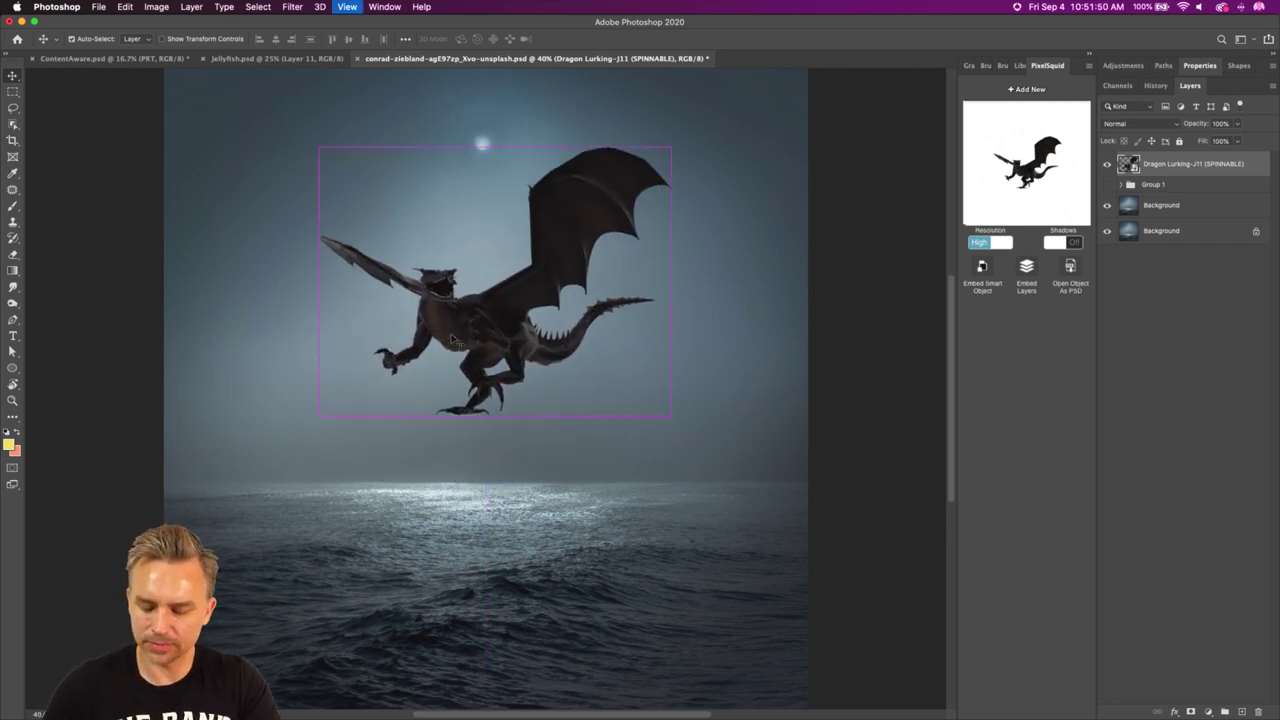
{"action": "key", "text": "super+plus"}
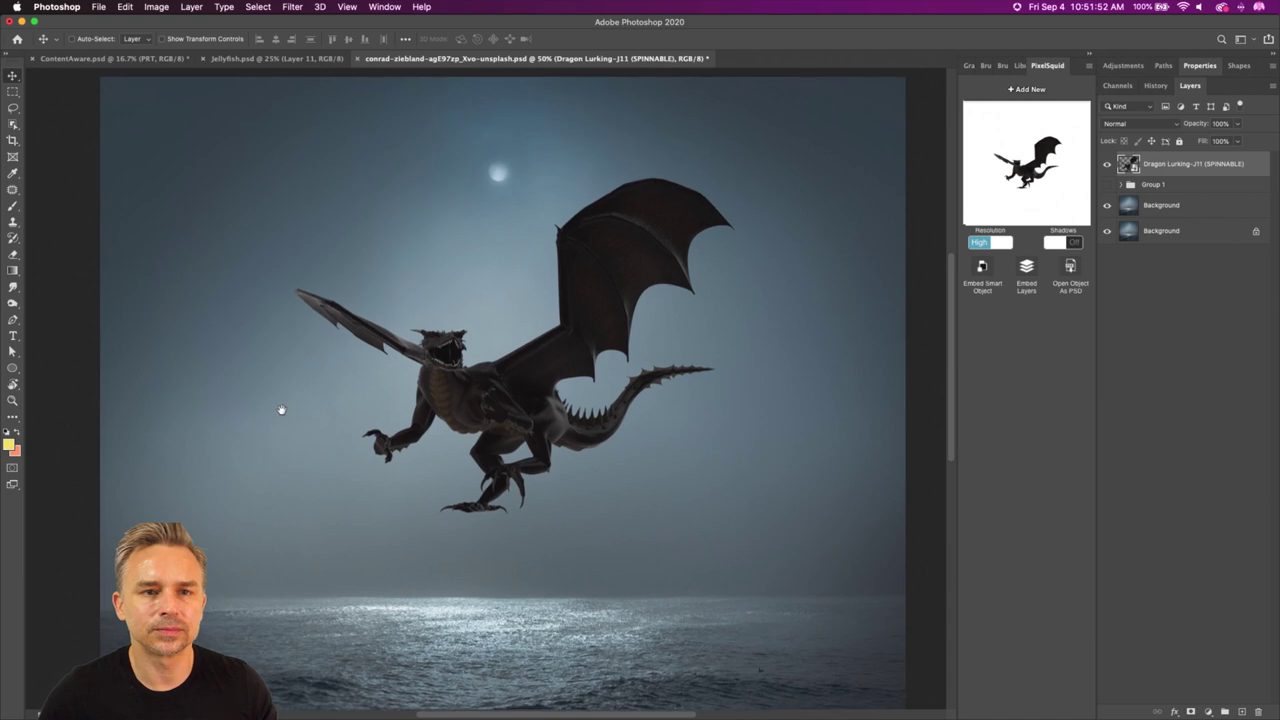
{"action": "scroll", "coordinate": [280, 408], "scroll_direction": "up", "scroll_amount": 3}
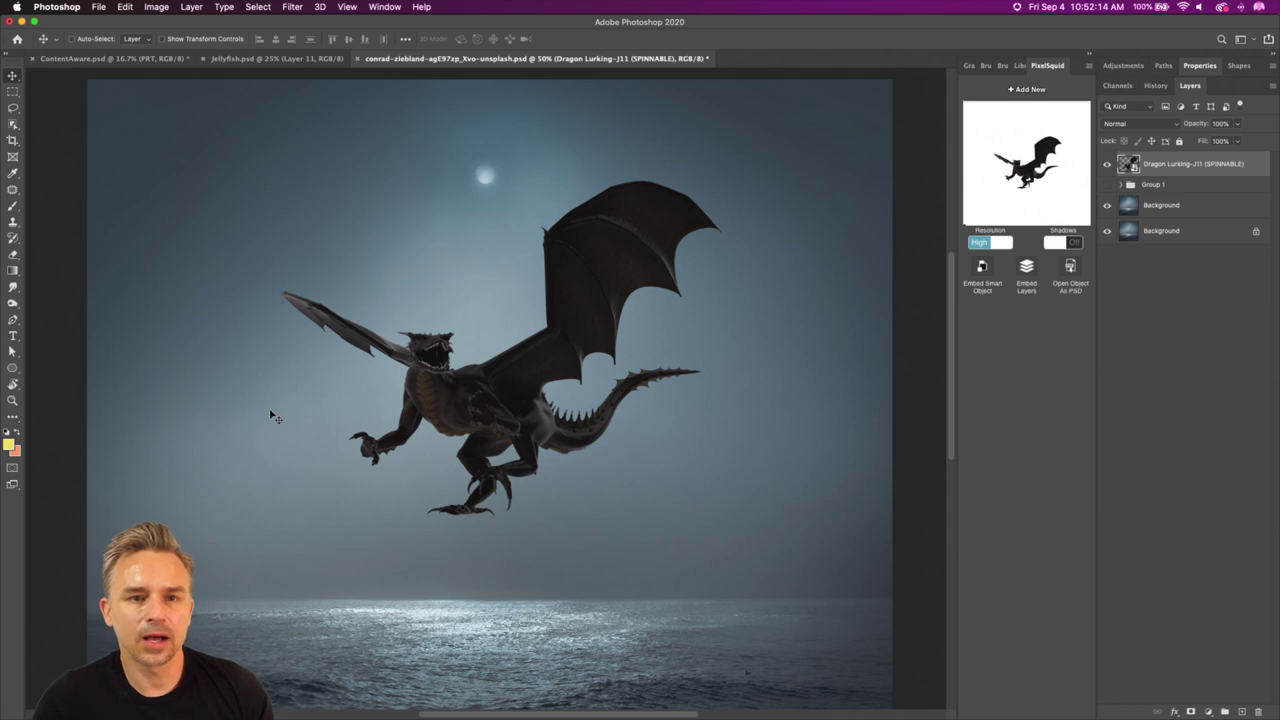
Switch to Chrome and open stock.adobe.com in a new tab.
{"action": "mouse_move", "coordinate": [443, 708]}
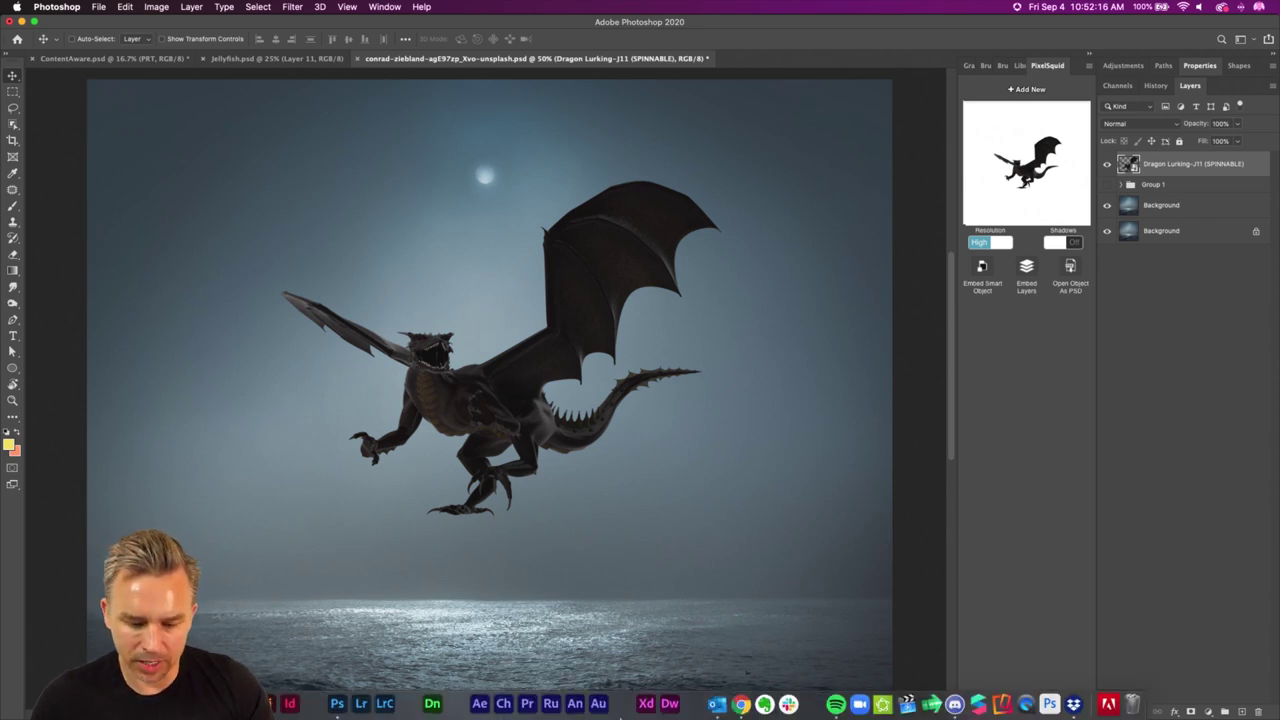
{"action": "left_click", "coordinate": [742, 708]}
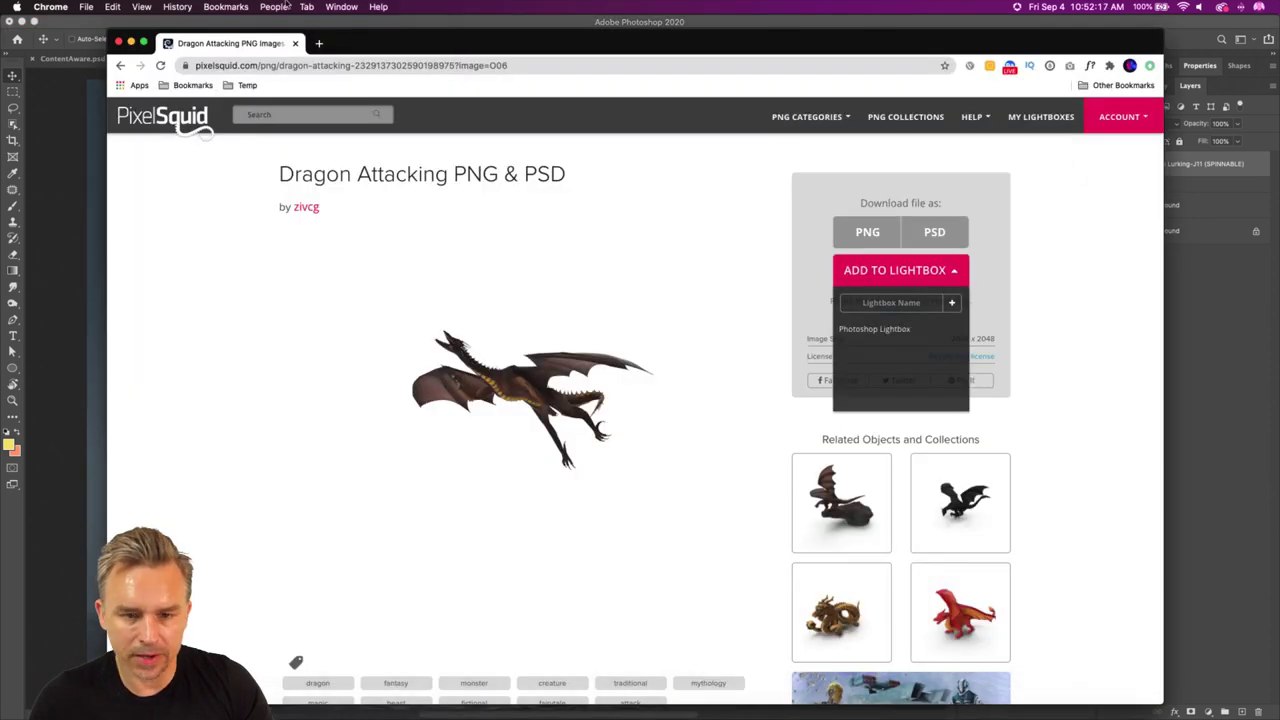
{"action": "left_click", "coordinate": [317, 45]}
{"action": "type", "text": "stock.adobe.com"}
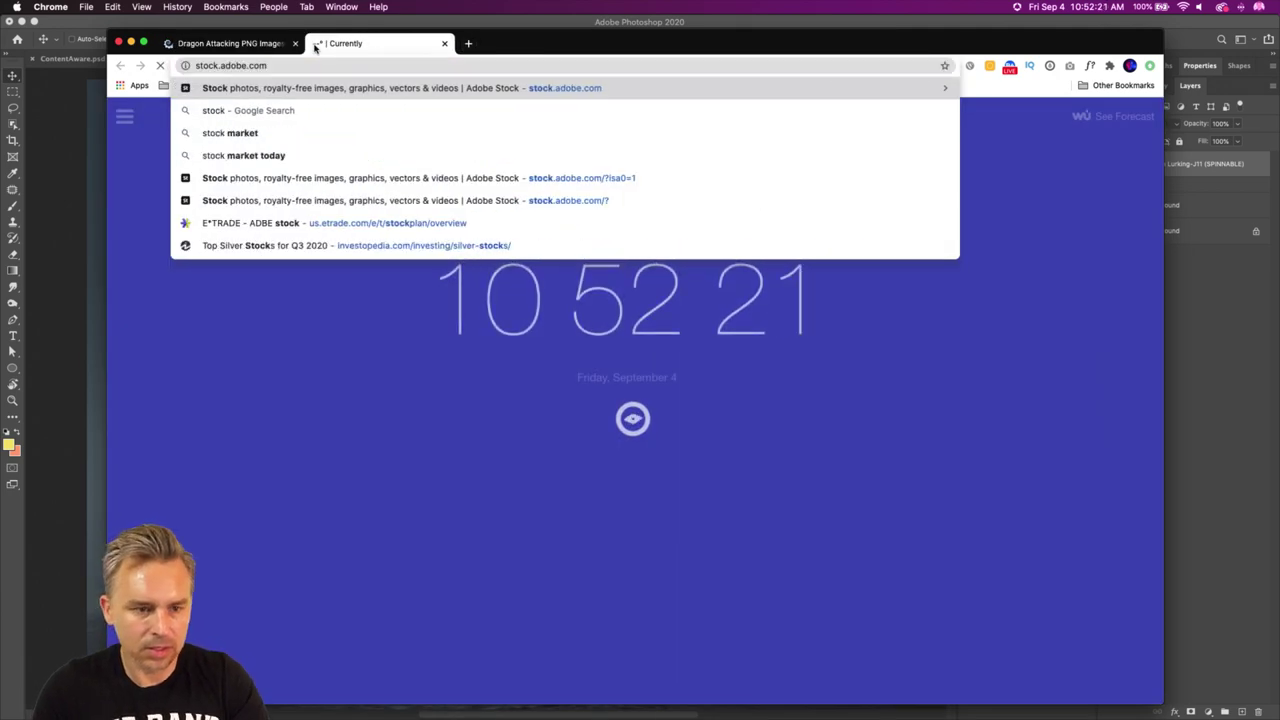
{"action": "key", "text": "Return"}
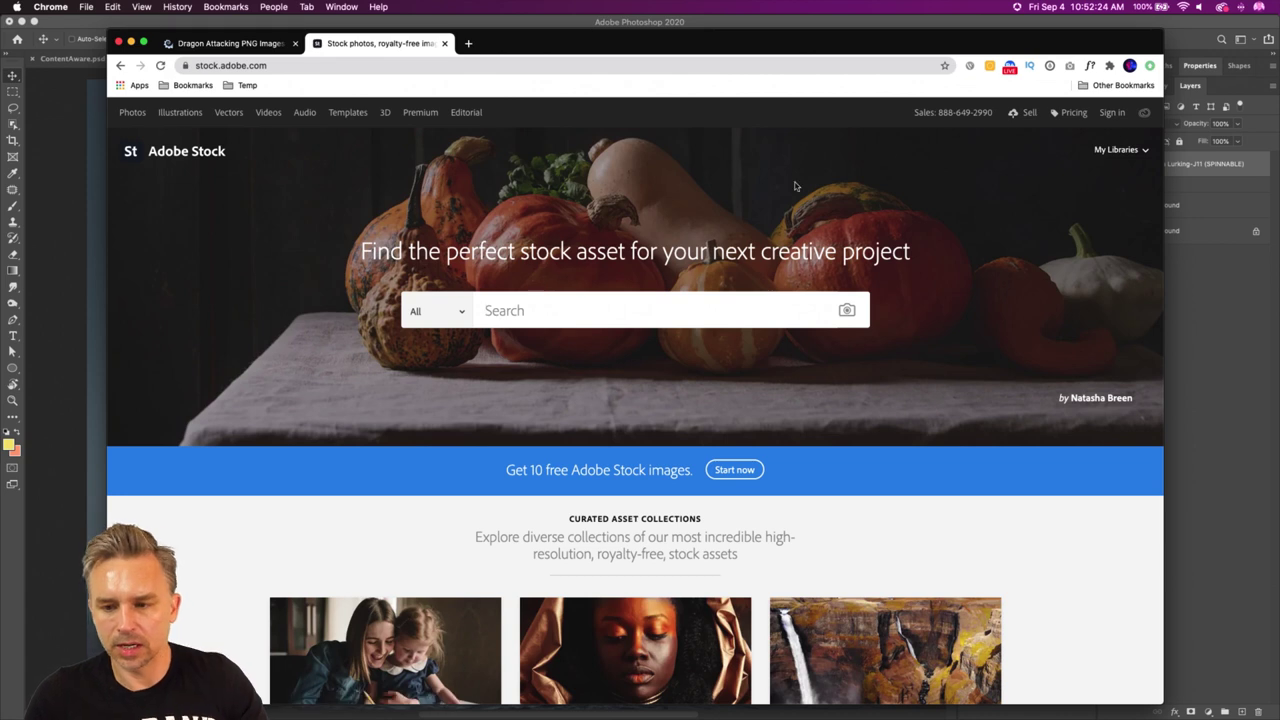
Search Adobe Stock for "dragon", limited to 3D assets.
{"action": "type", "text": "dragon"}
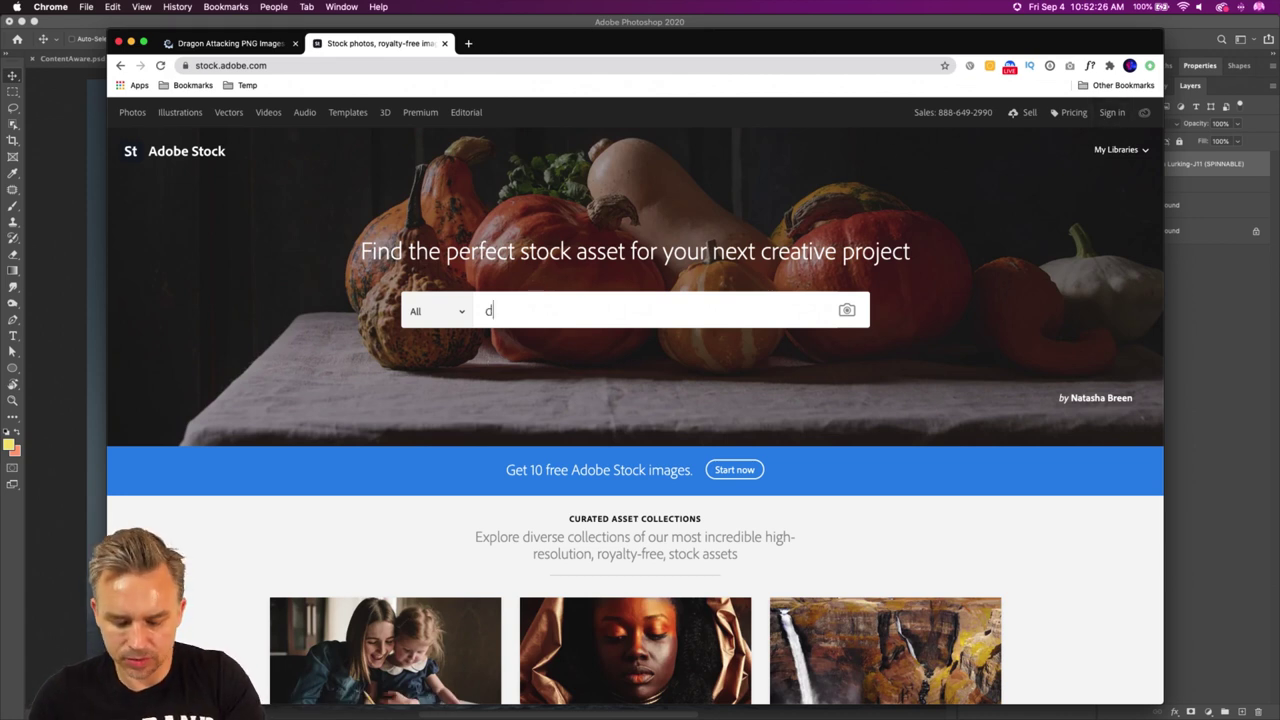
{"action": "left_click", "coordinate": [450, 320]}
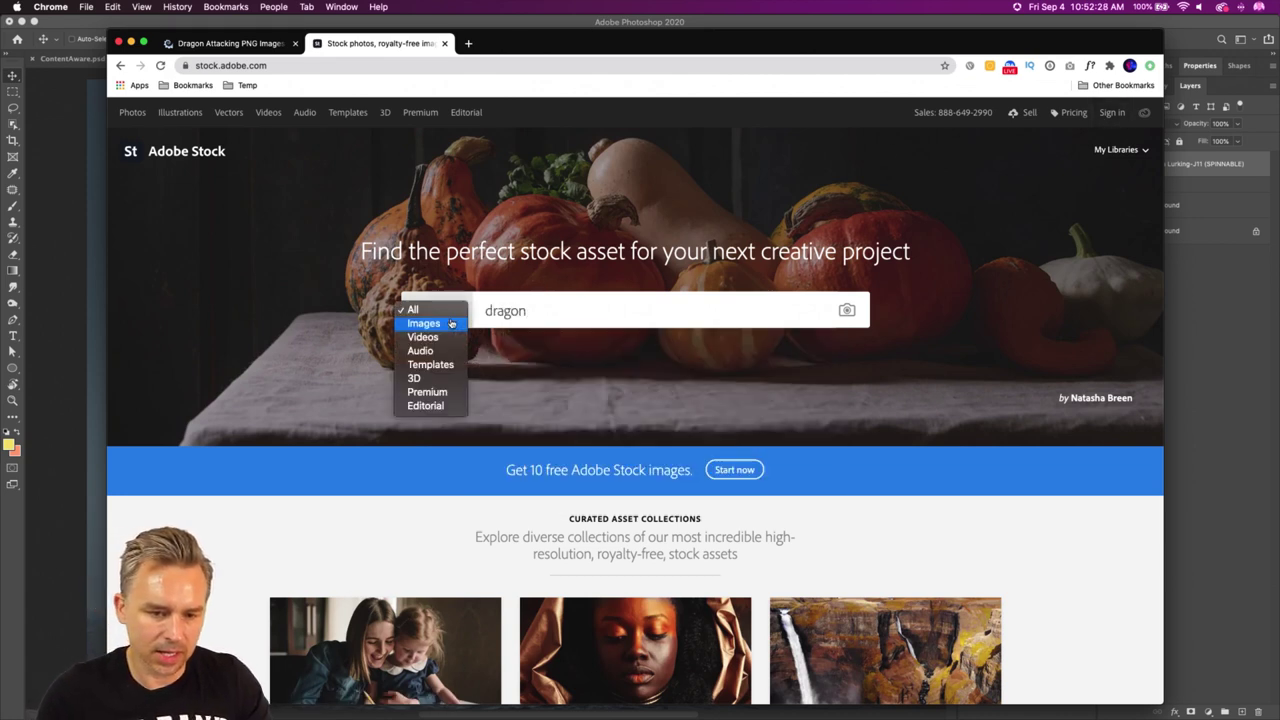
{"action": "left_click", "coordinate": [428, 379]}
{"action": "key", "text": "Return"}
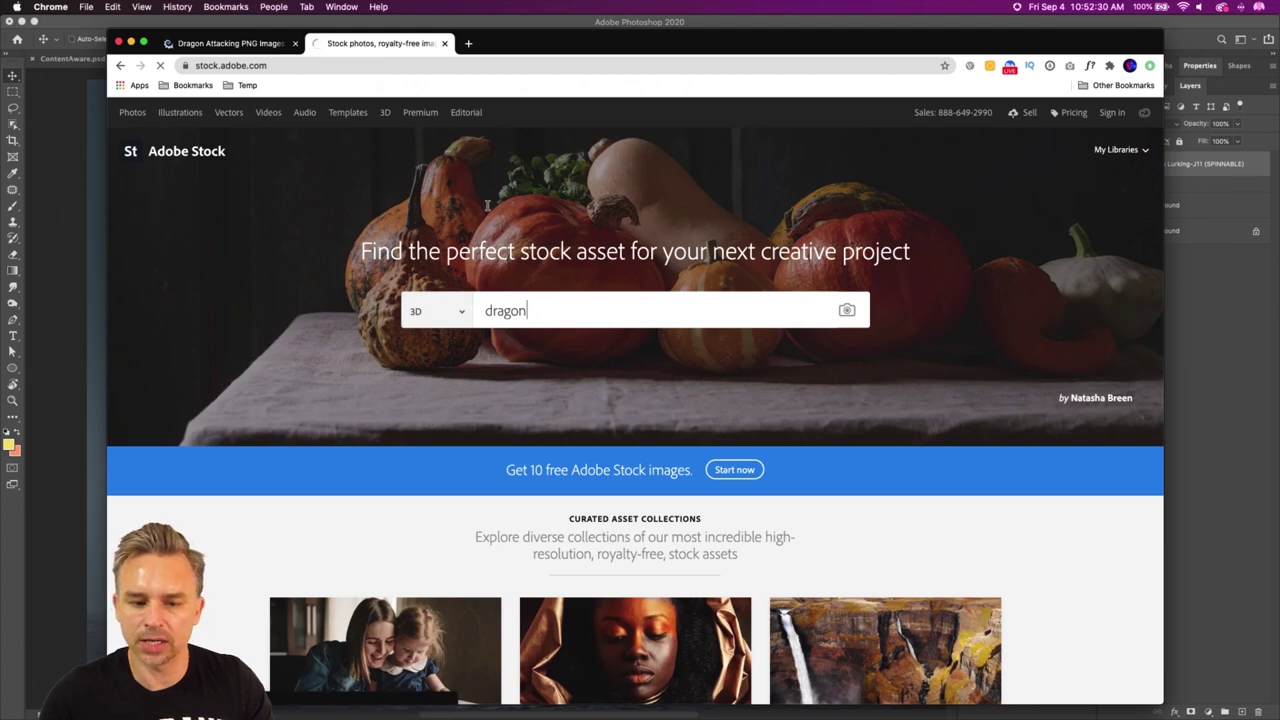
Open turbosquid.com in another new tab and search its 3D models for "dragon".
{"action": "left_click", "coordinate": [467, 44]}
{"action": "type", "text": "turo"}
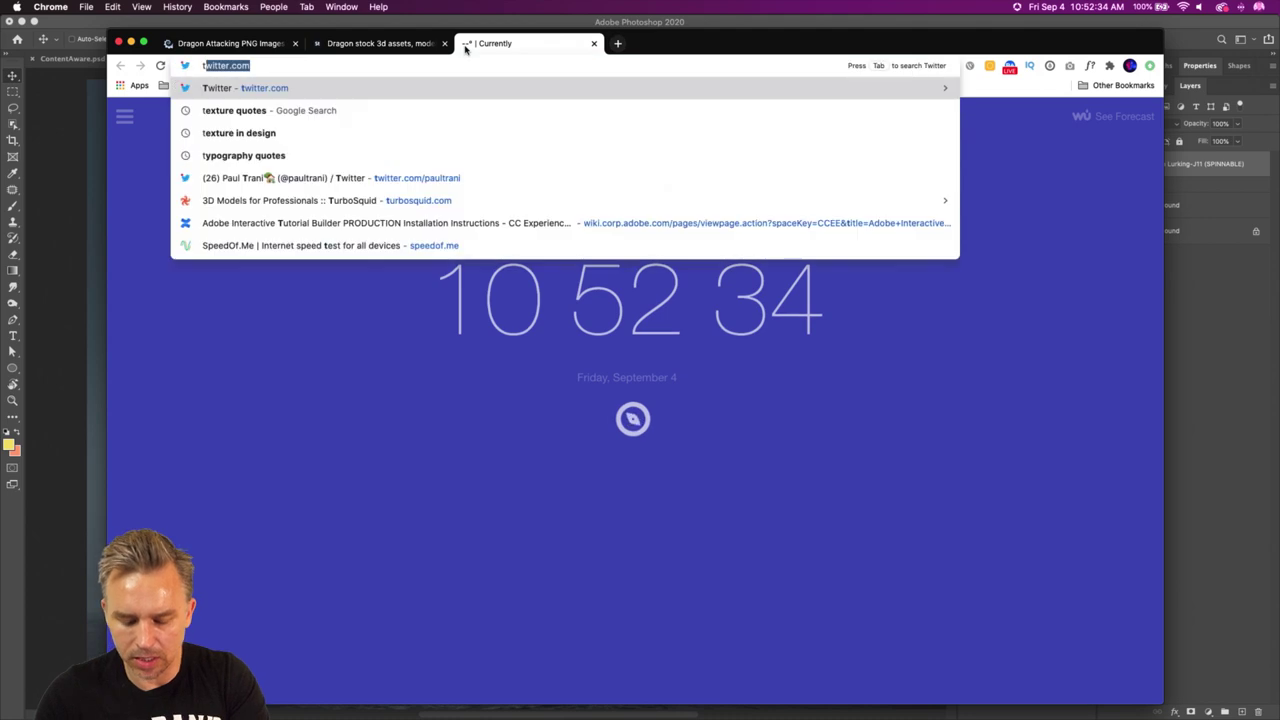
{"action": "key", "text": "BackSpace"}
{"action": "key", "text": "BackSpace"}
{"action": "key", "text": "BackSpace"}
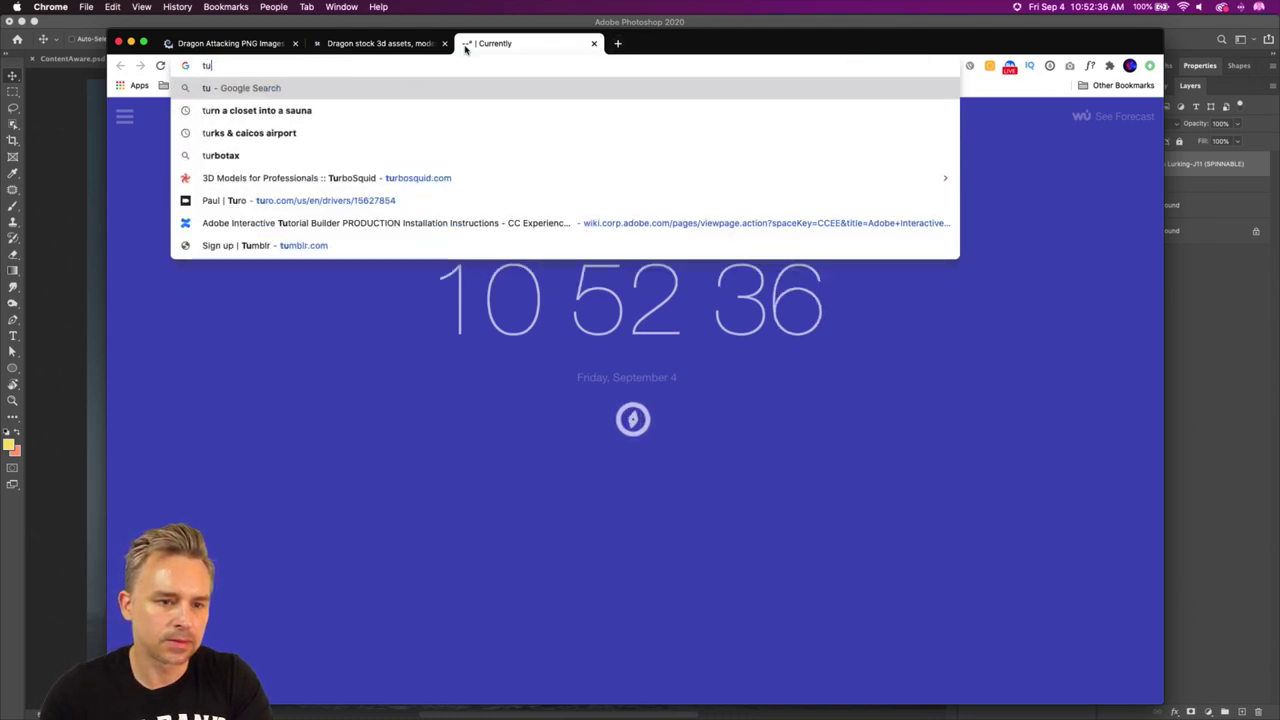
{"action": "type", "text": "rbo"}
{"action": "key", "text": "Return"}
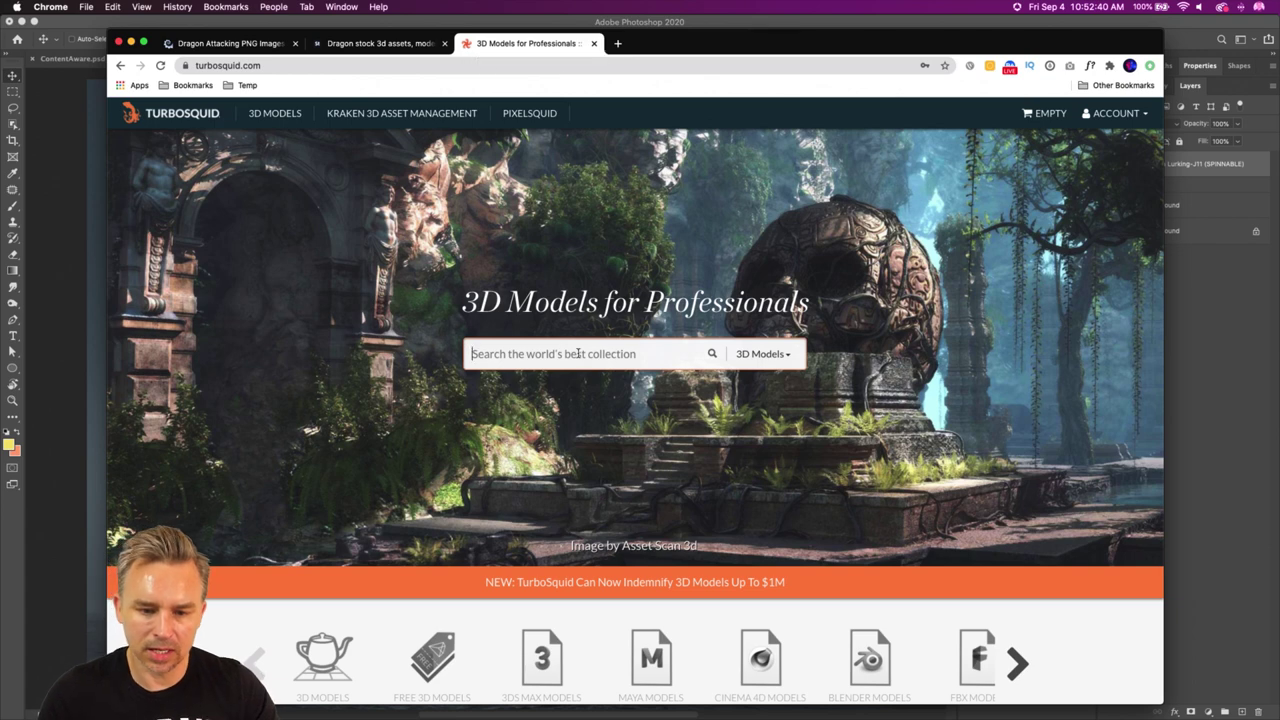
{"action": "type", "text": "dragon"}
{"action": "key", "text": "Return"}
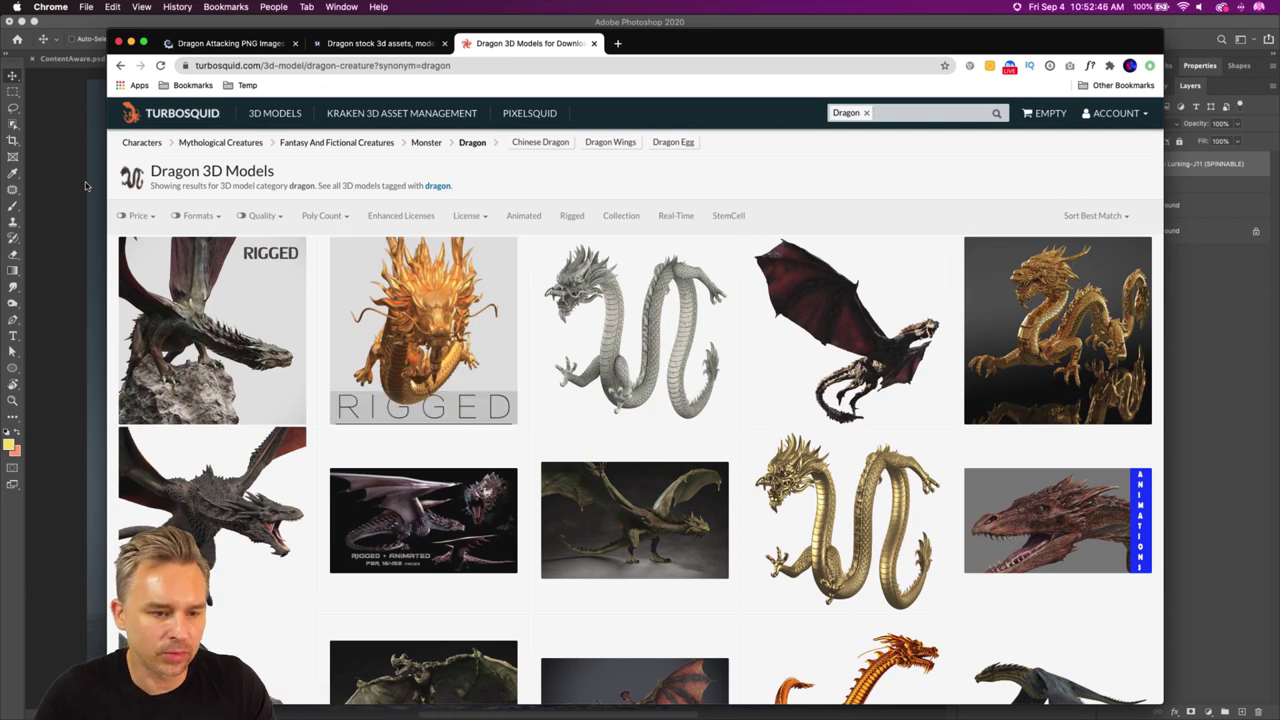
Filter the TurboSquid dragon models to free ones in OBJ format and look over the matches.
{"action": "left_click", "coordinate": [150, 217]}
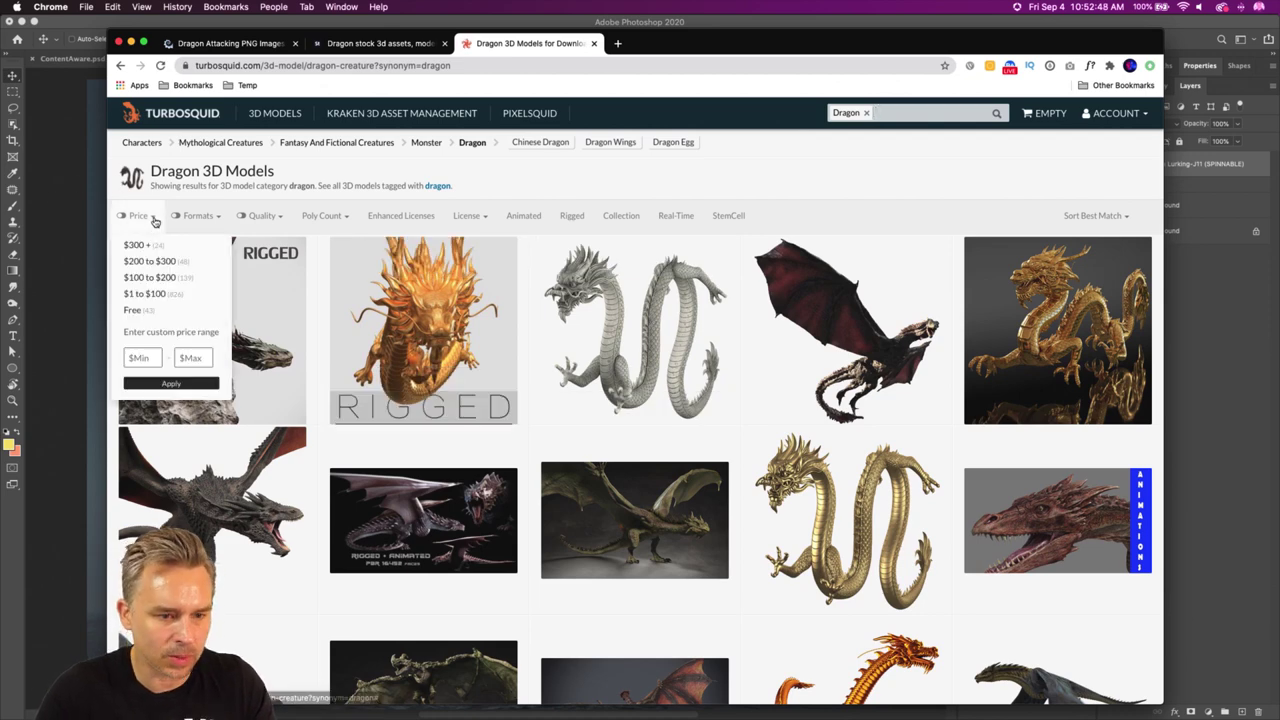
{"action": "left_click", "coordinate": [132, 311]}
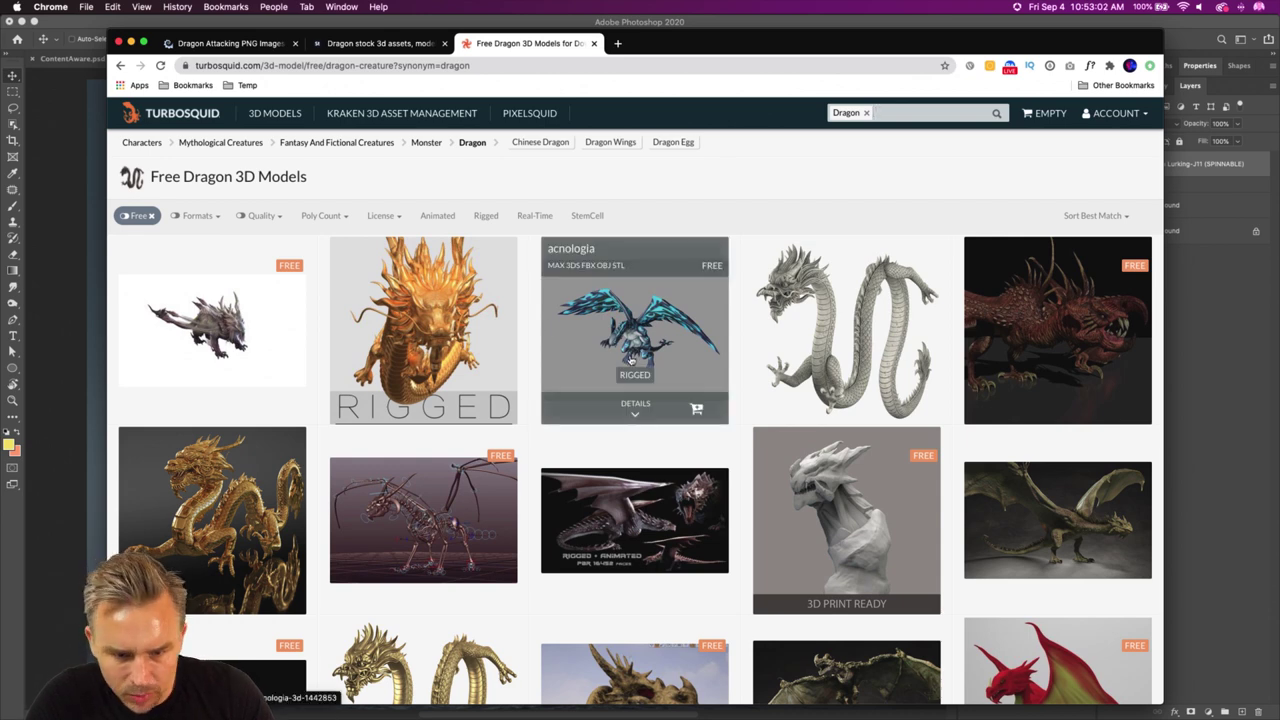
{"action": "scroll", "coordinate": [630, 360], "scroll_direction": "down", "scroll_amount": 3}
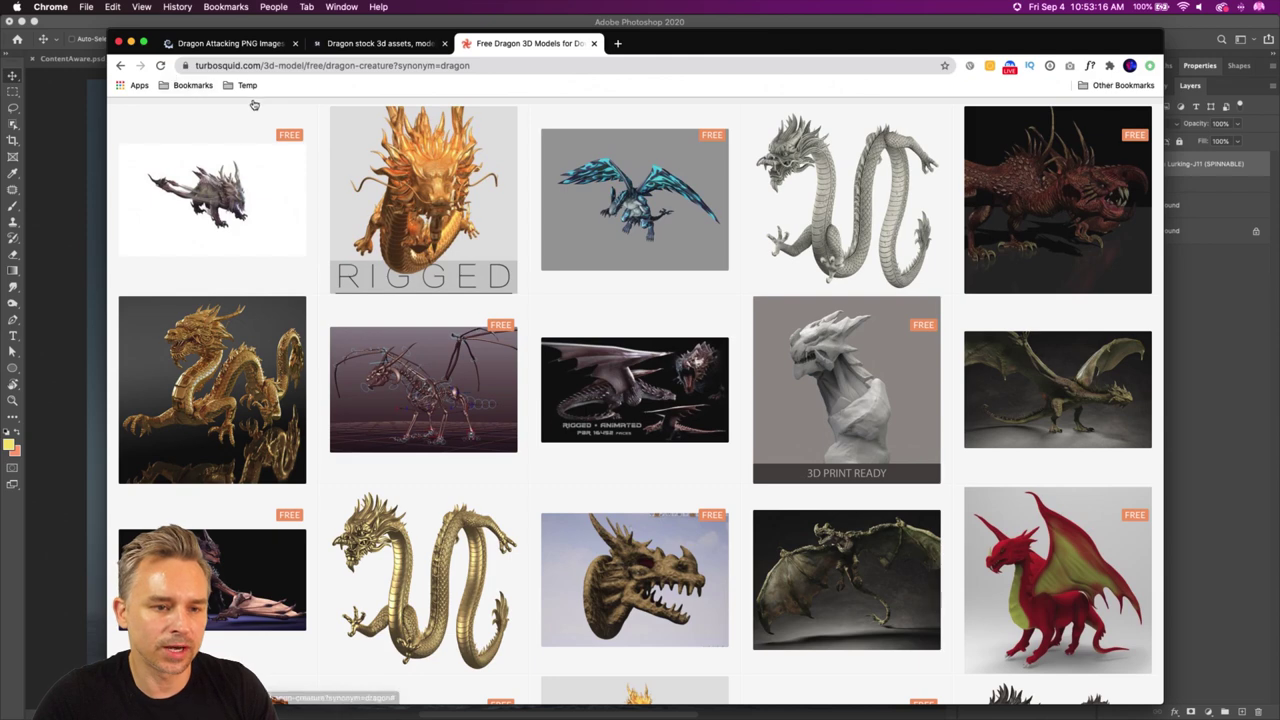
{"action": "scroll", "coordinate": [212, 300], "scroll_direction": "up", "scroll_amount": 5}
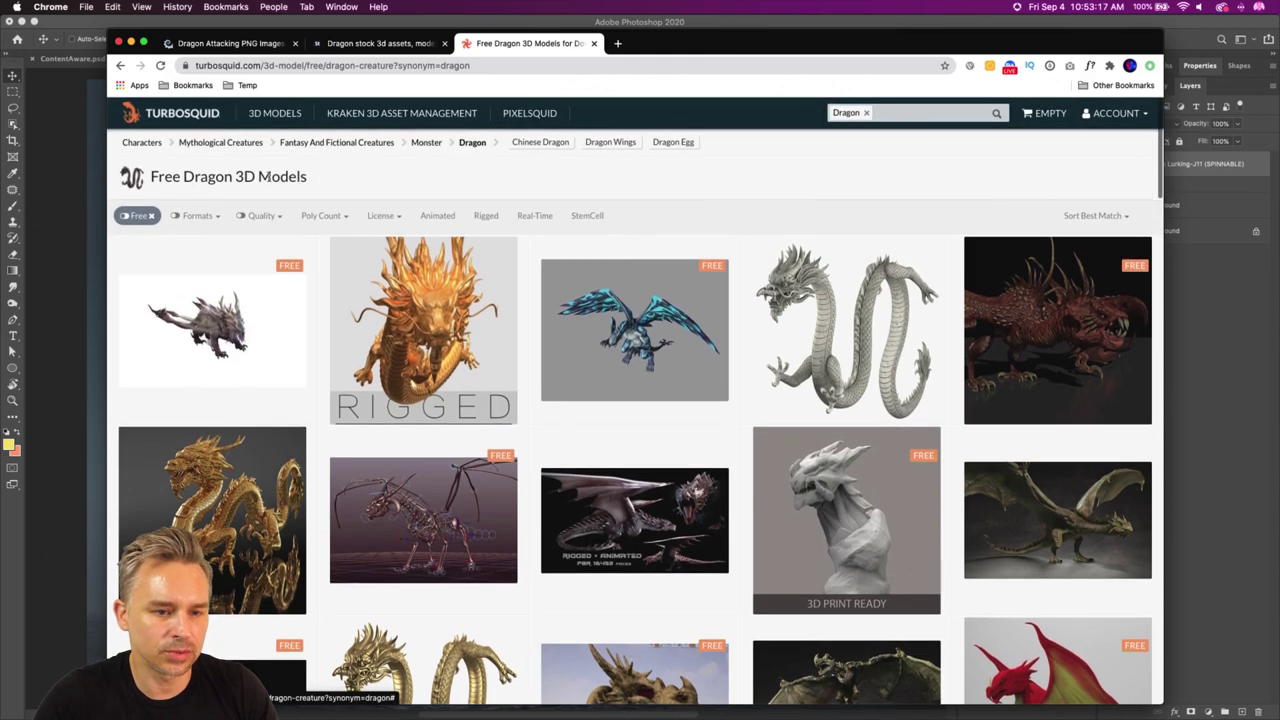
{"action": "left_click", "coordinate": [200, 216]}
{"action": "left_click", "coordinate": [190, 274]}
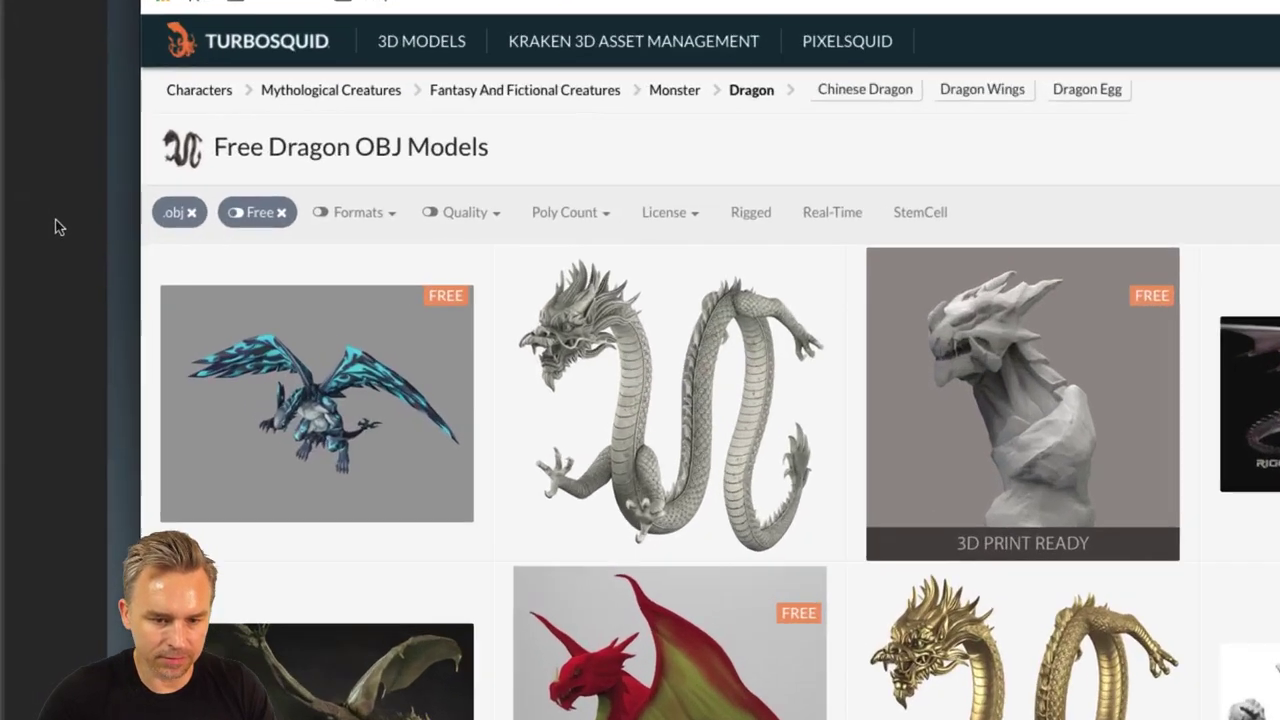
{"action": "mouse_move", "coordinate": [136, 310]}
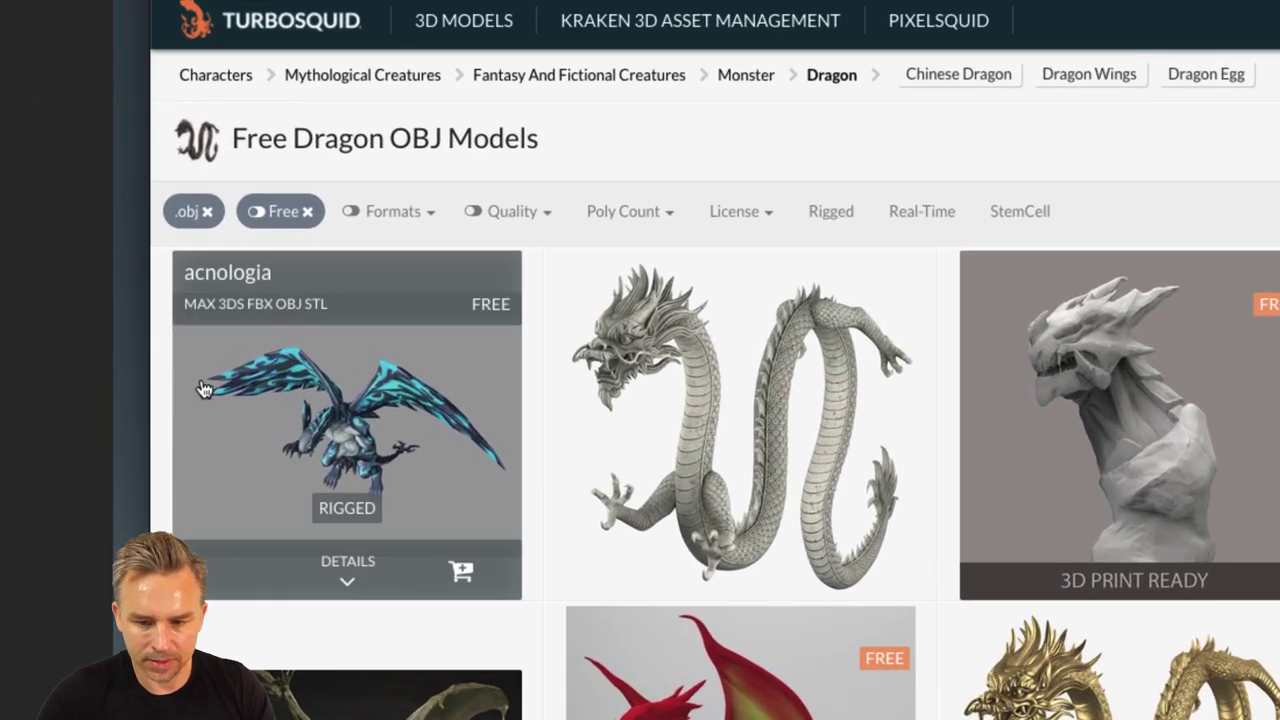
Open the free acnologia dragon model and download its aca.obj file from the expanded list of formats.
{"action": "left_click", "coordinate": [303, 452]}
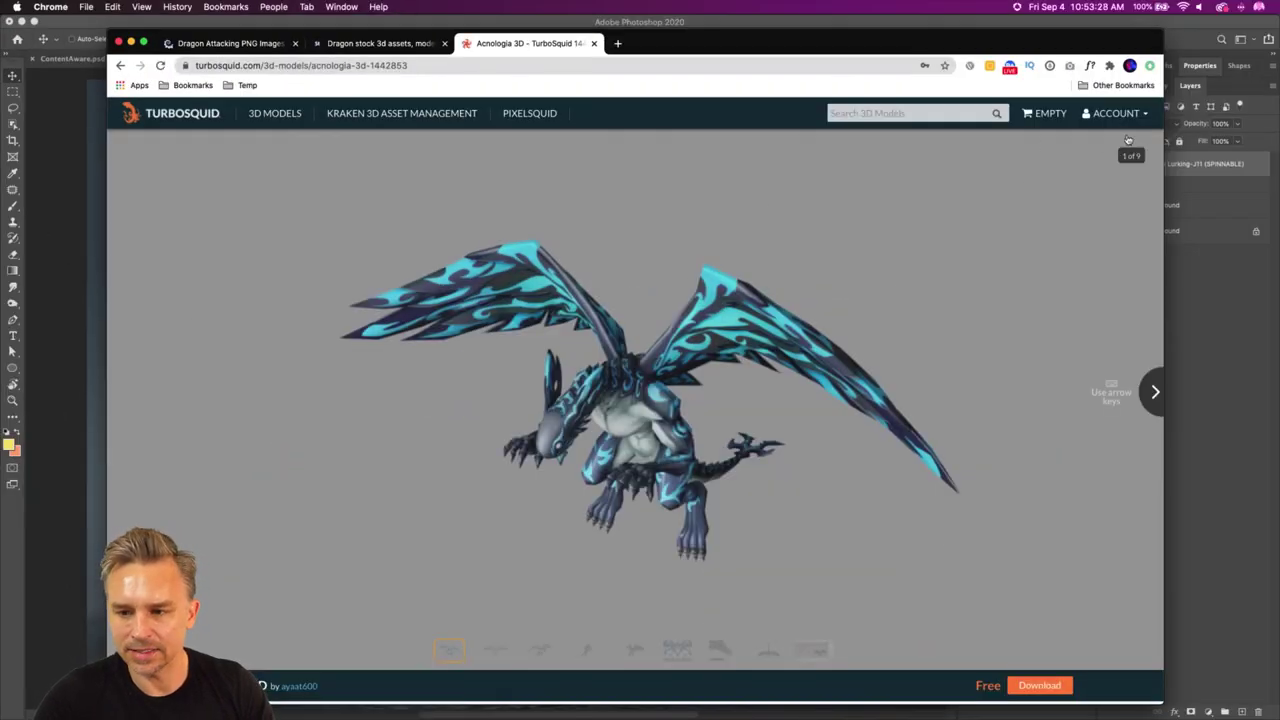
{"action": "left_click", "coordinate": [1041, 686]}
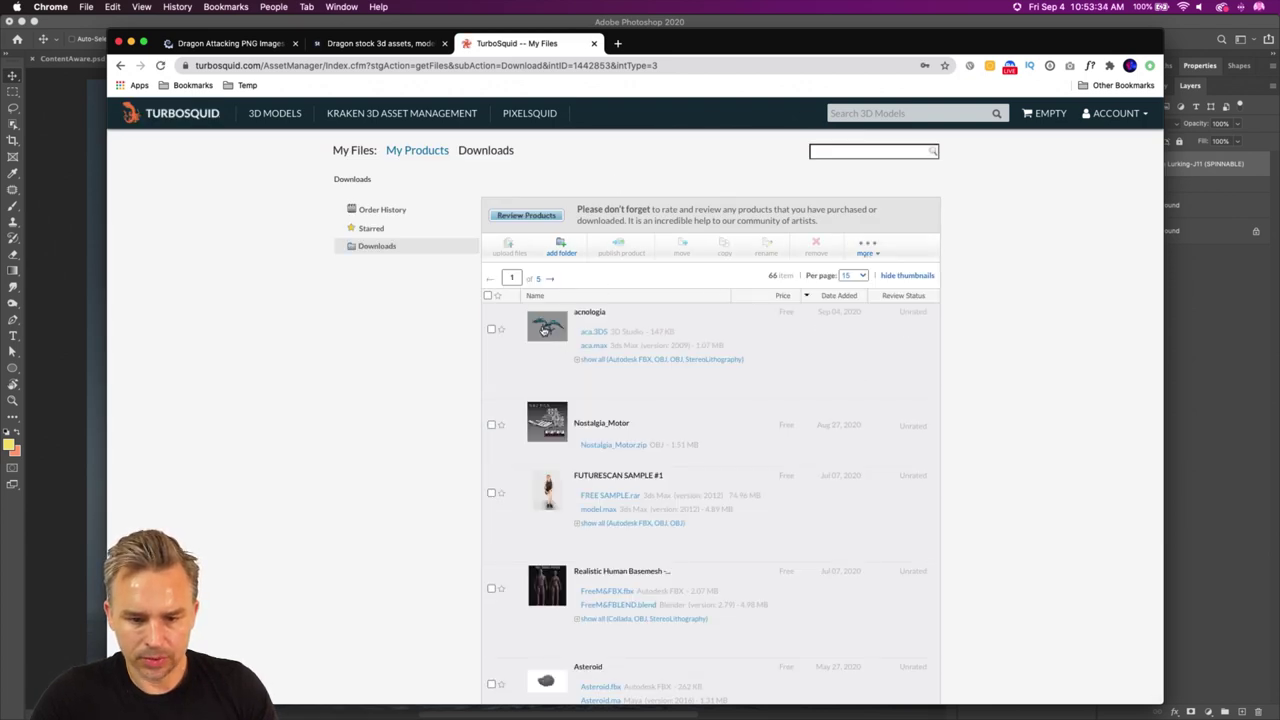
{"action": "left_click", "coordinate": [580, 360]}
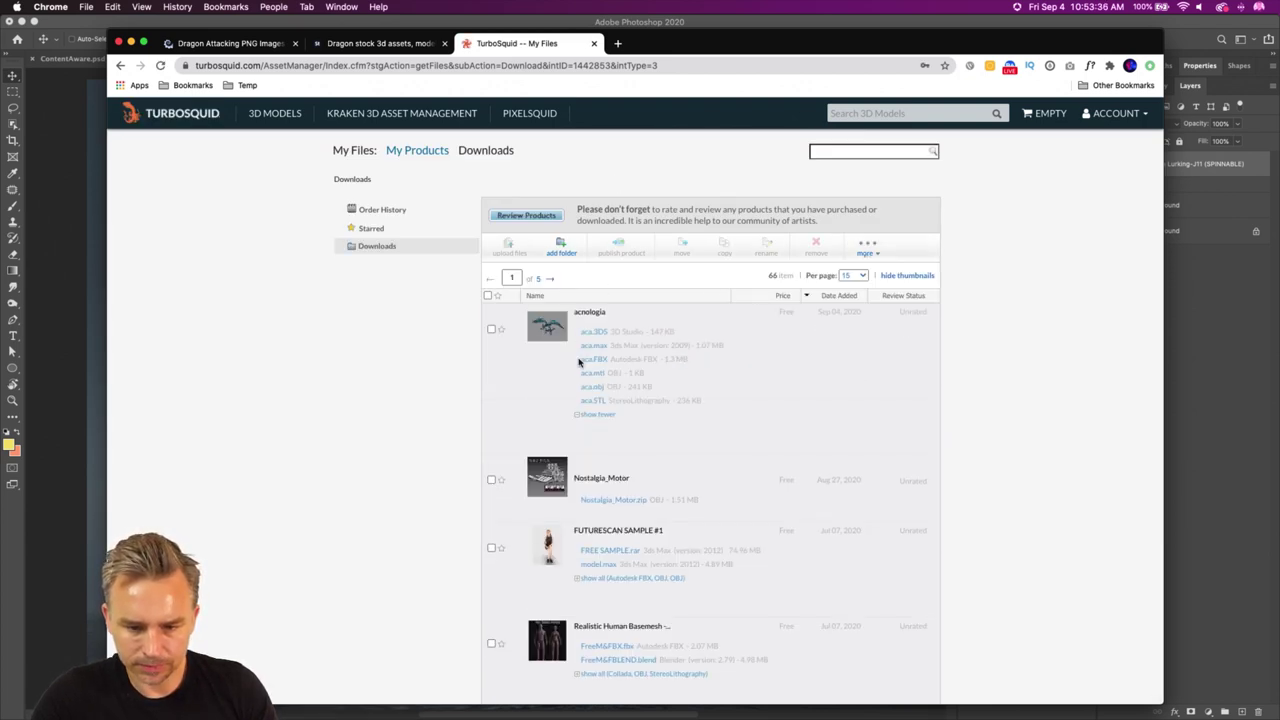
{"action": "left_click", "coordinate": [591, 388]}
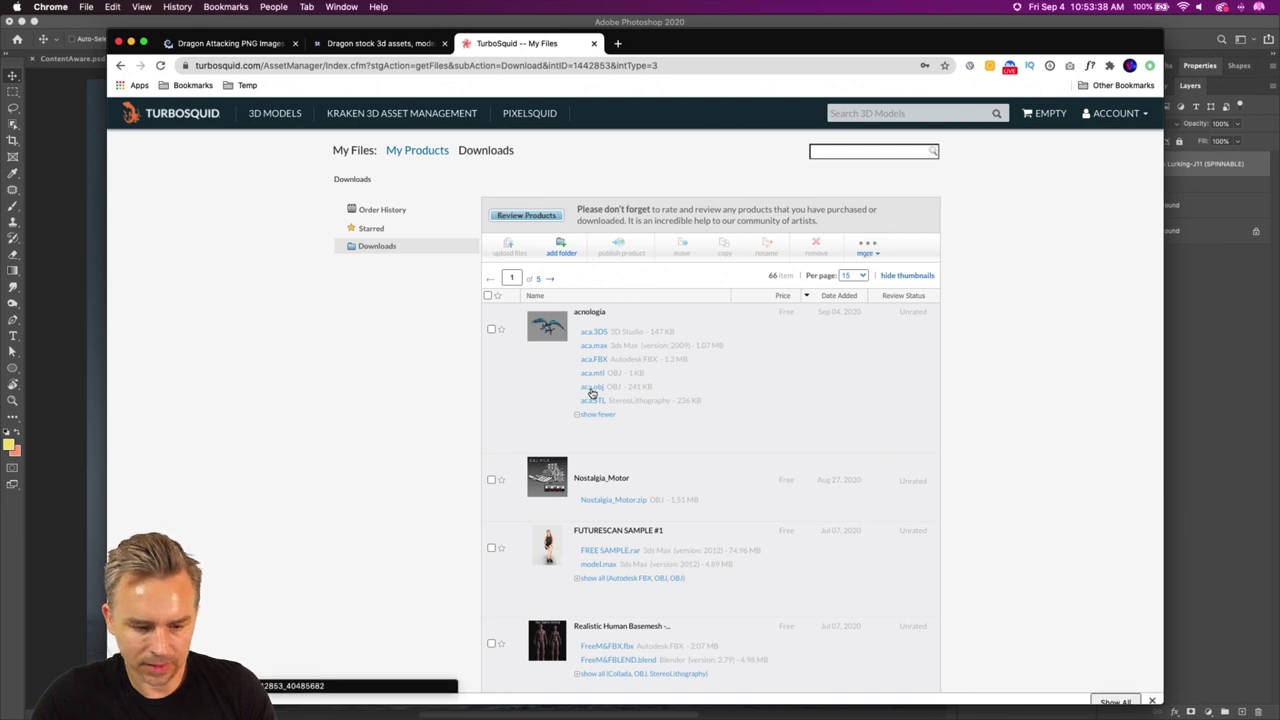
Switch to Adobe Dimension and create a new blank scene.
{"action": "mouse_move", "coordinate": [700, 716]}
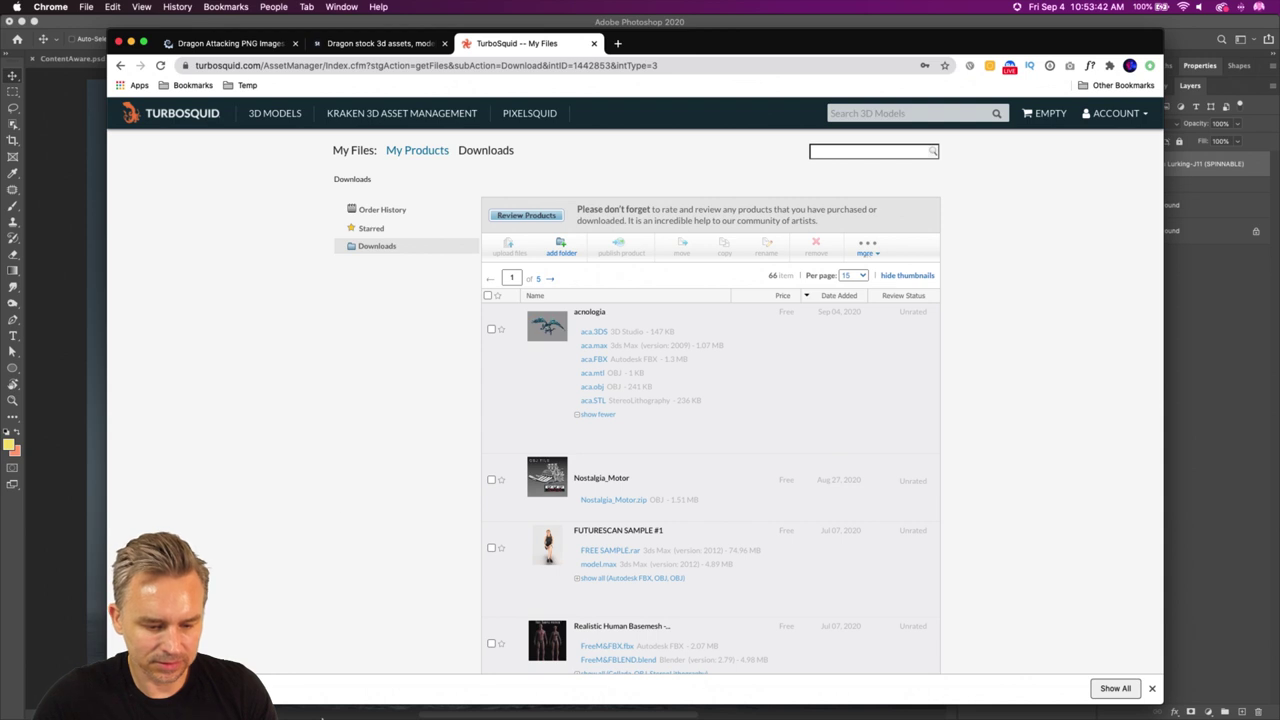
{"action": "mouse_move", "coordinate": [322, 716]}
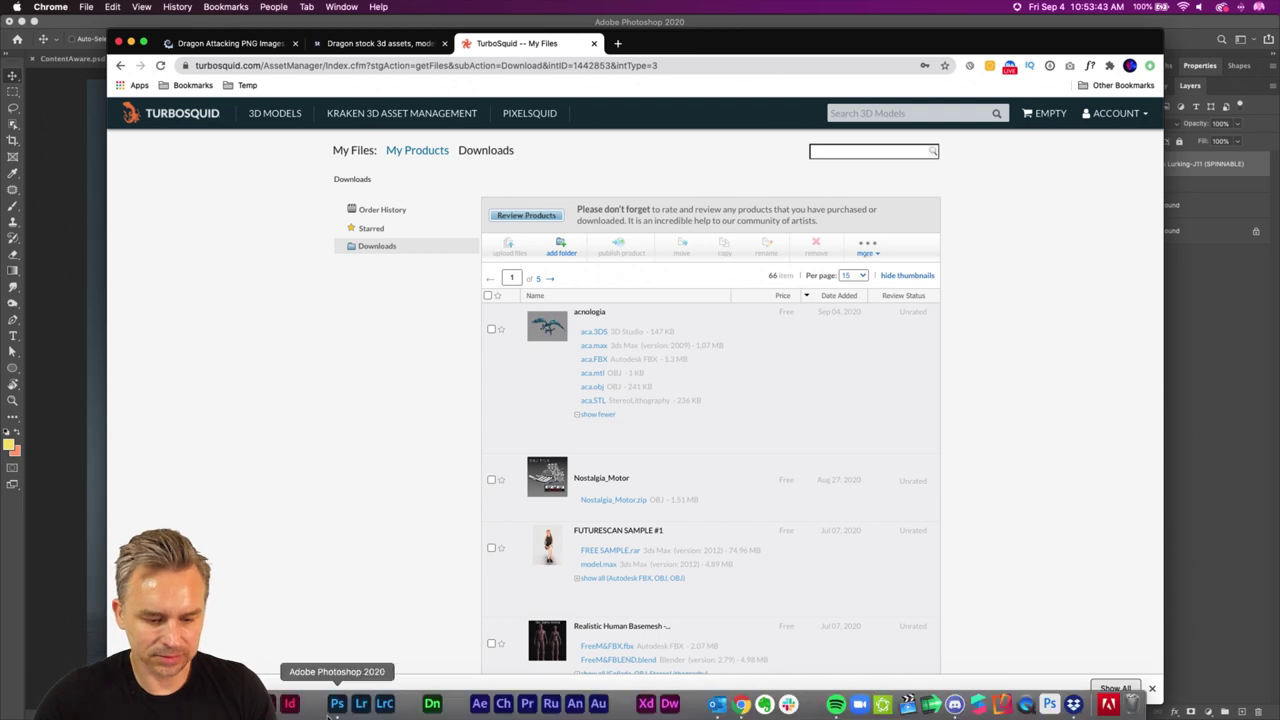
{"action": "left_click", "coordinate": [433, 704]}
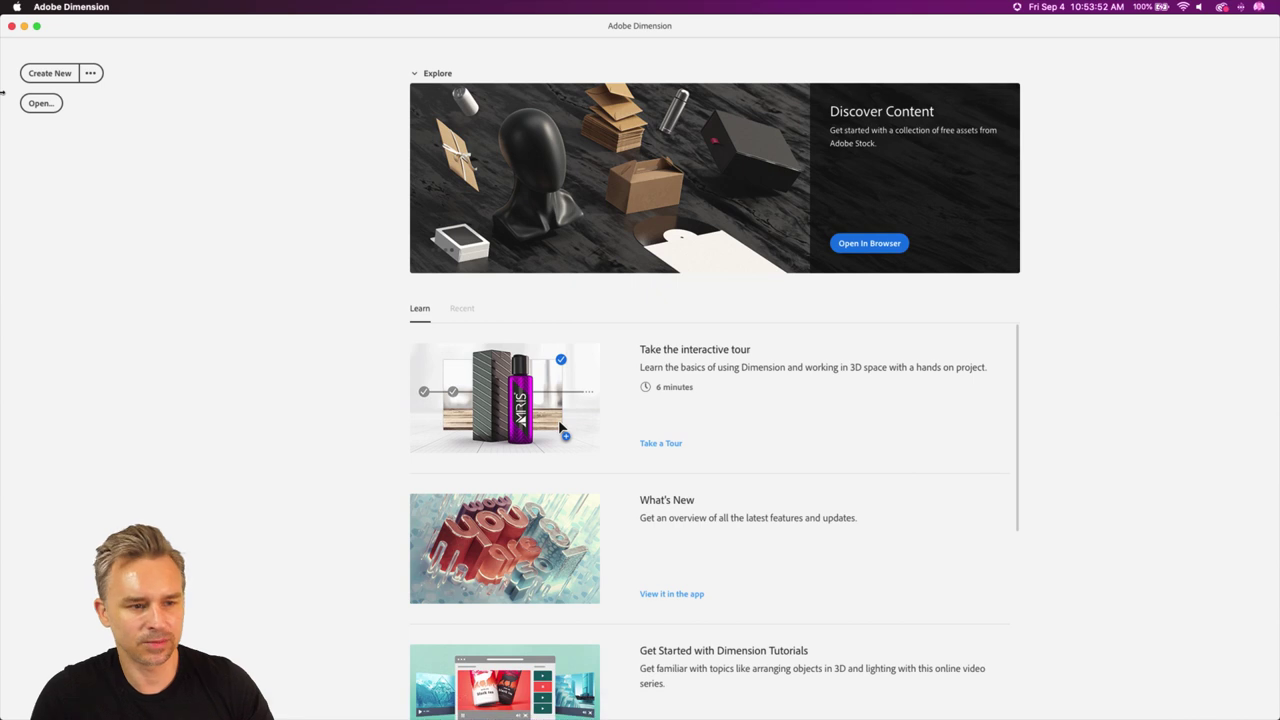
{"action": "key", "text": "super+n"}
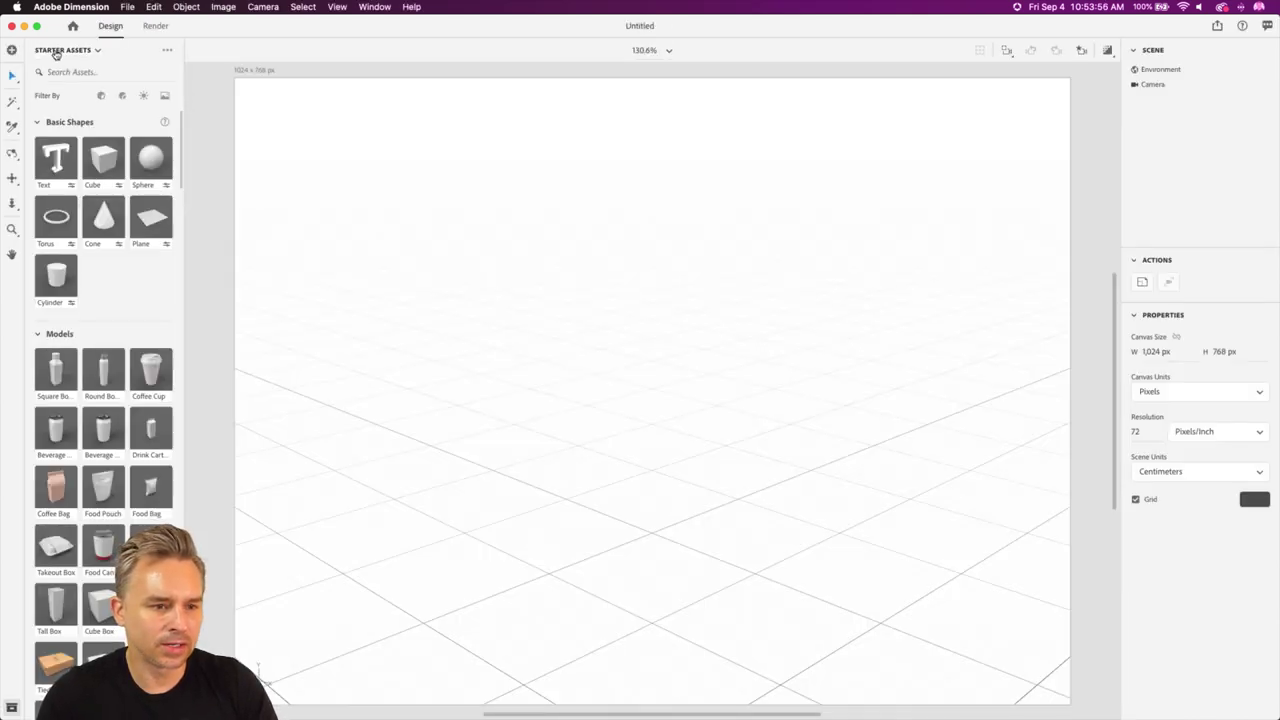
Import the 3D model aca.obj from the Downloads folder into the scene.
{"action": "left_click", "coordinate": [127, 6]}
{"action": "mouse_move", "coordinate": [180, 151]}
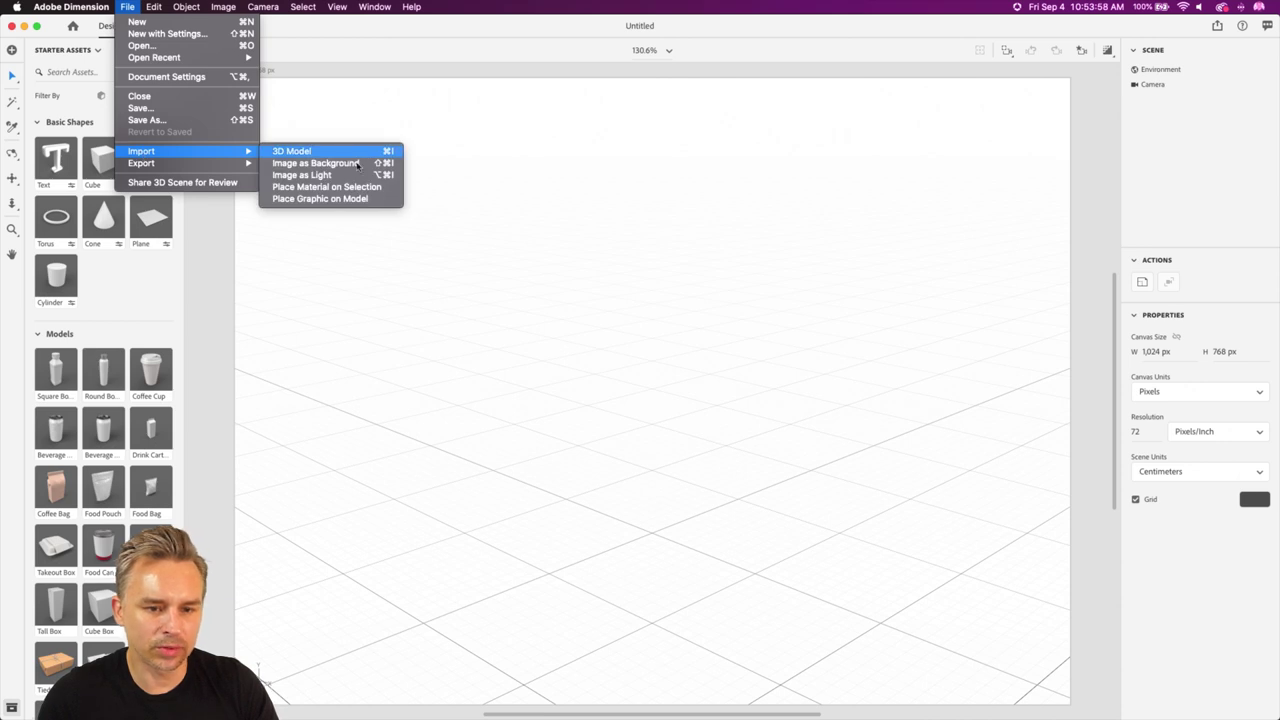
{"action": "left_click", "coordinate": [345, 152]}
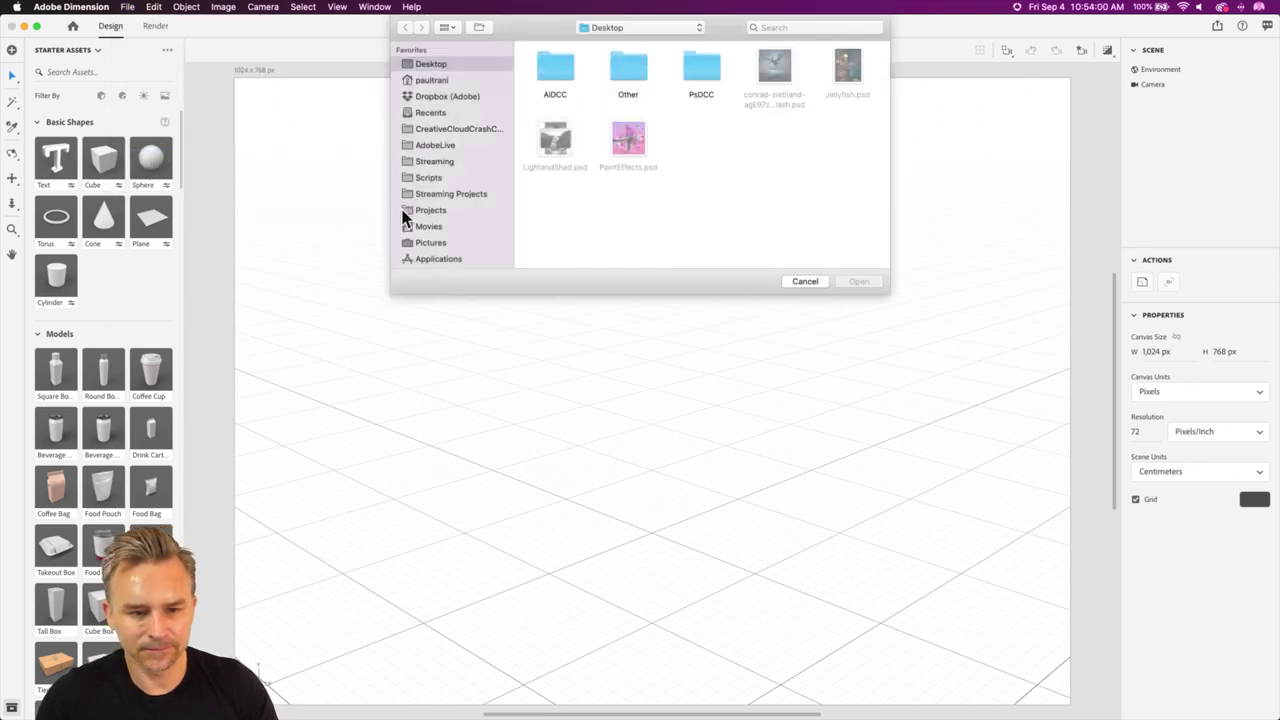
{"action": "scroll", "coordinate": [415, 242], "scroll_direction": "down", "scroll_amount": 5}
{"action": "left_click", "coordinate": [436, 177]}
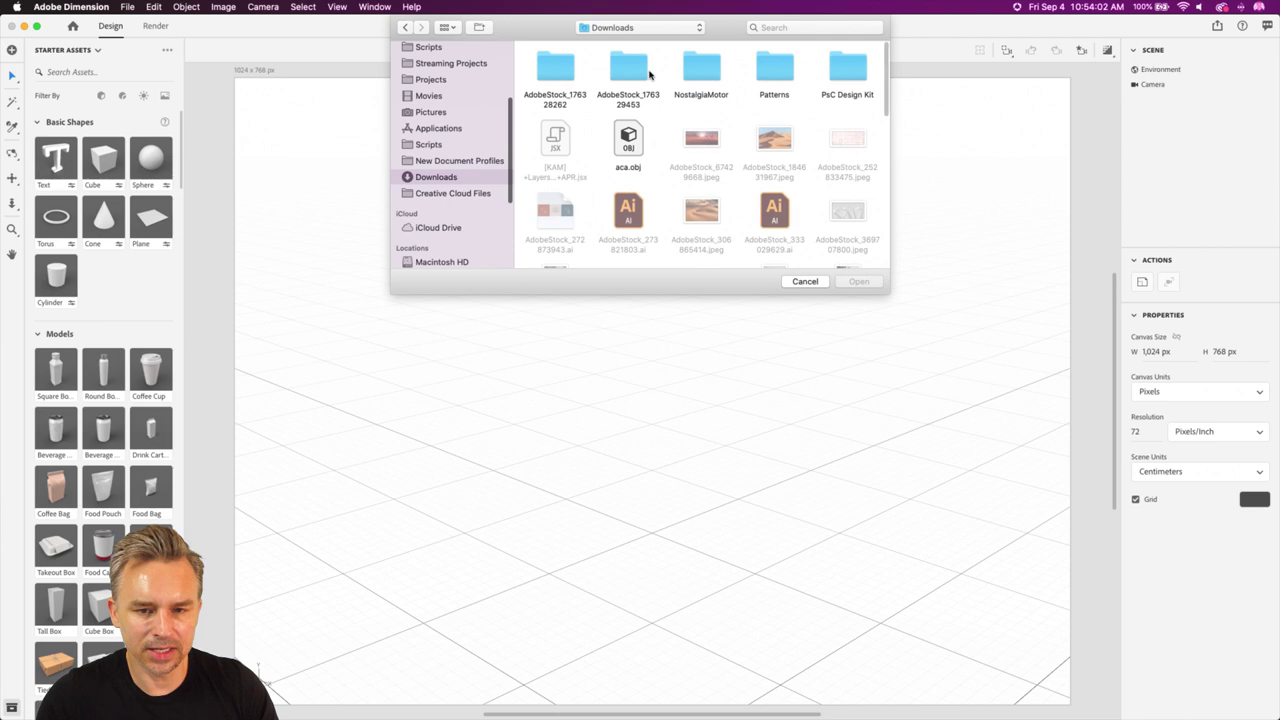
{"action": "left_click", "coordinate": [624, 145]}
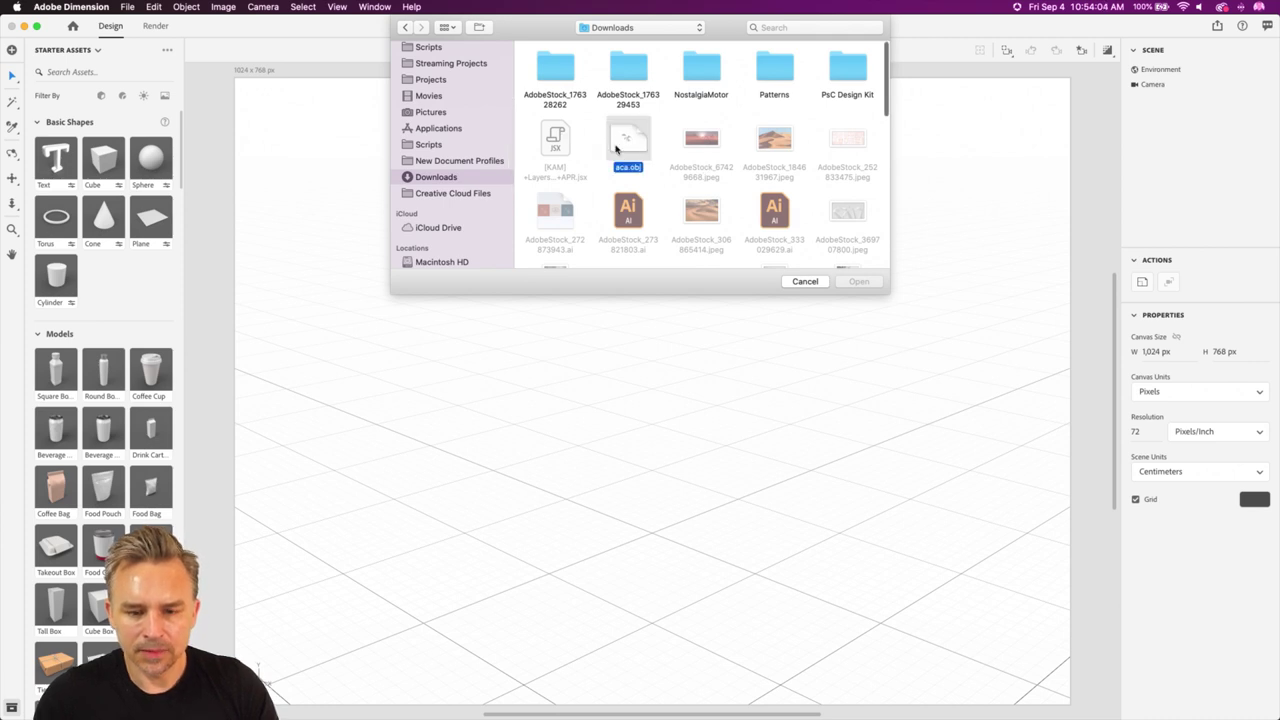
{"action": "left_click", "coordinate": [850, 285]}
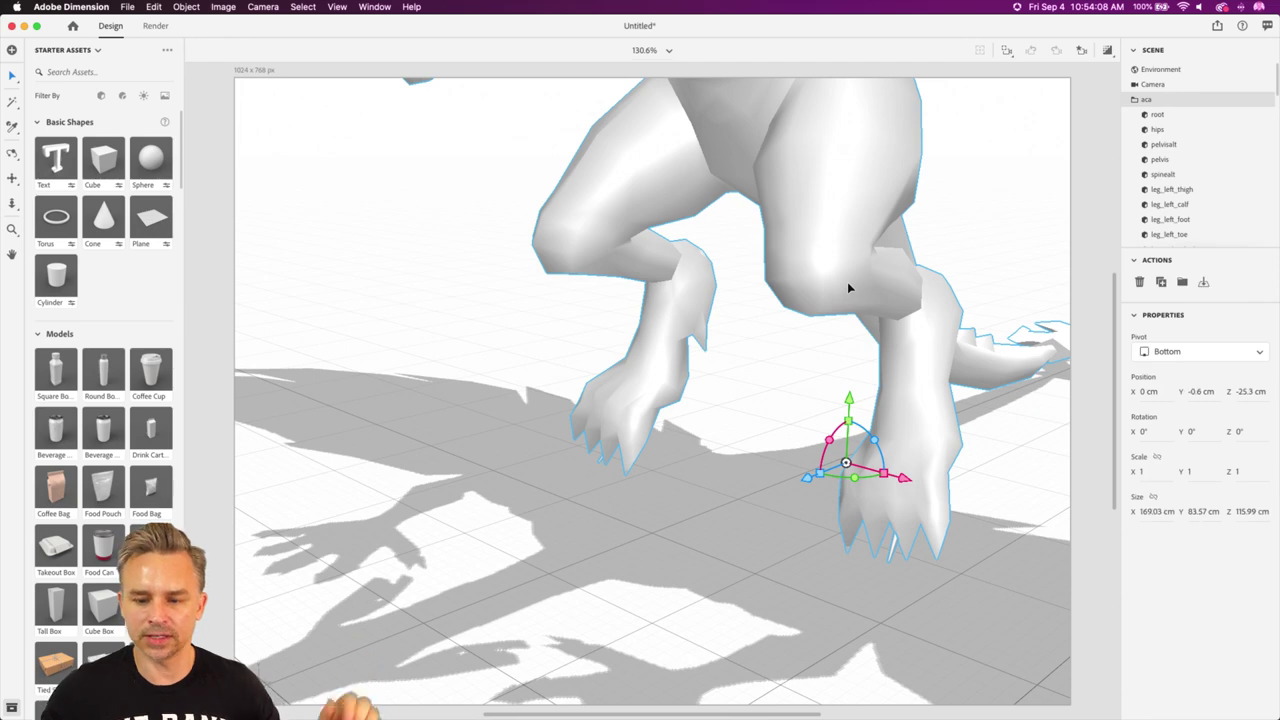
Frame the whole dragon in the camera view, deselect it and orbit the camera to face it from the front.
{"action": "left_click", "coordinate": [1008, 50]}
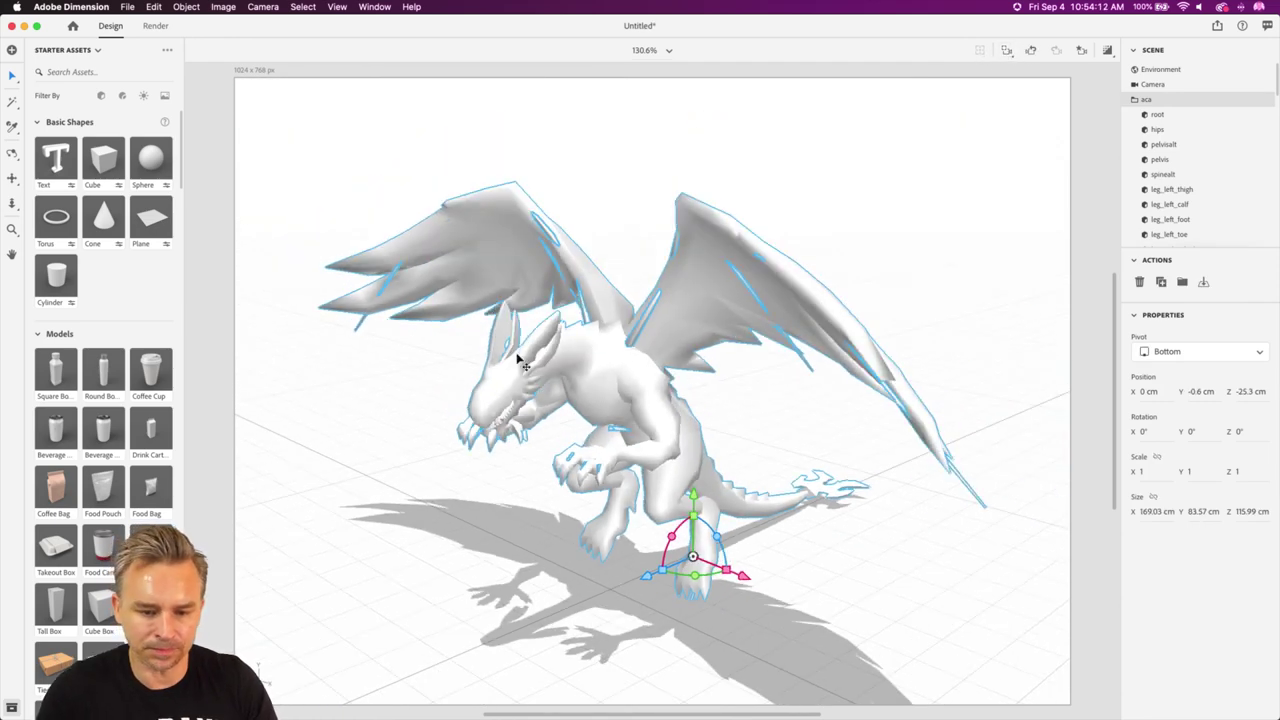
{"action": "left_click", "coordinate": [318, 412]}
{"action": "left_click_drag", "start_coordinate": [340, 451], "coordinate": [430, 412]}
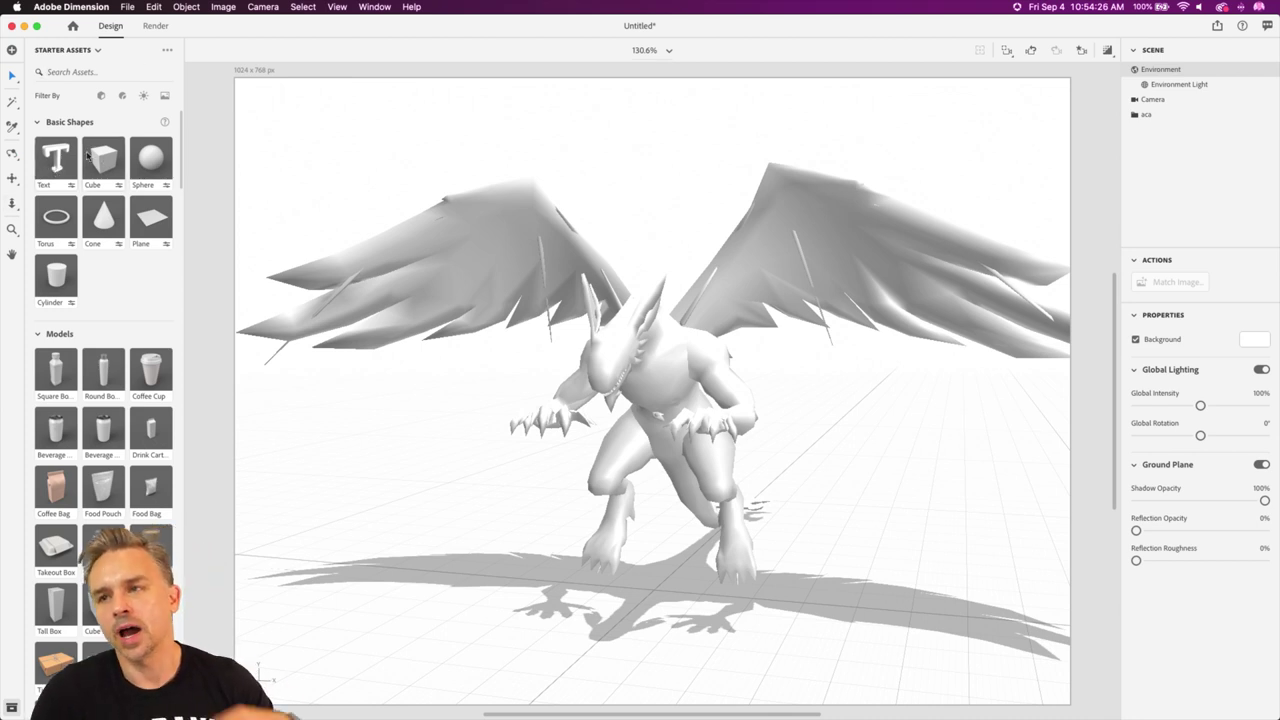
Browse the starter materials and apply the walnut wood material to the entire aca dragon model.
{"action": "left_click", "coordinate": [121, 97]}
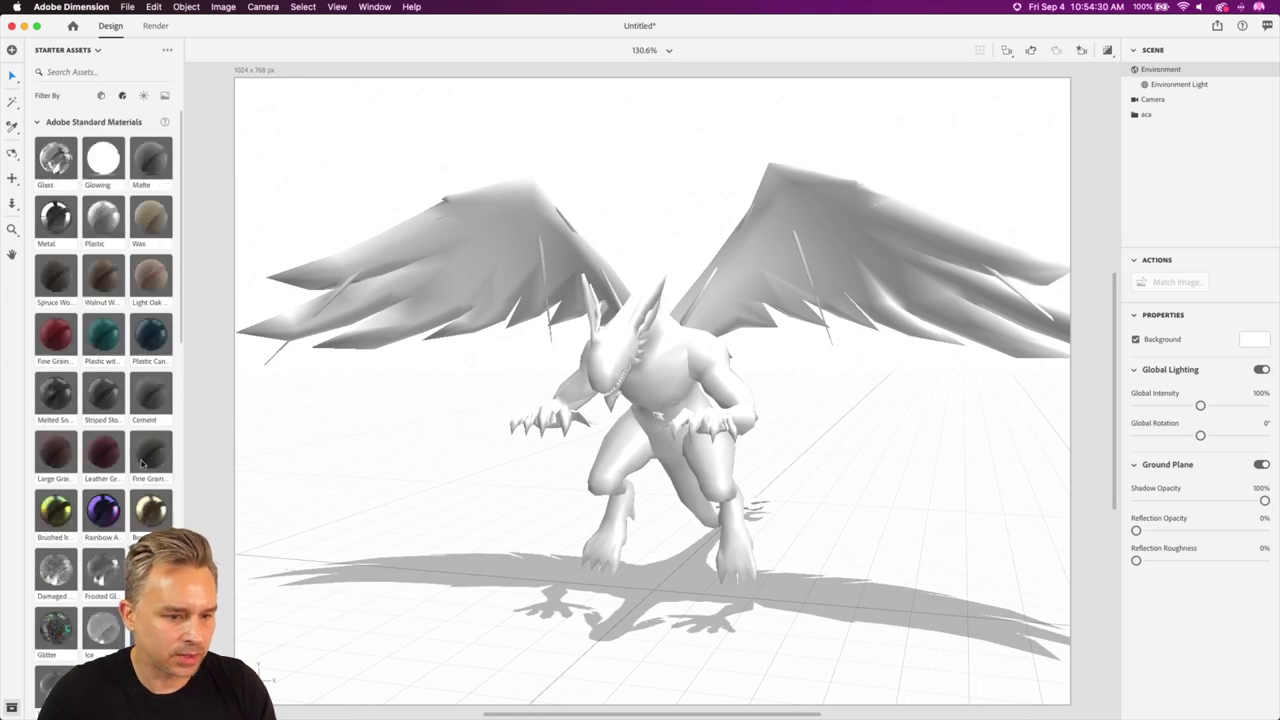
{"action": "scroll", "coordinate": [90, 500], "scroll_direction": "down", "scroll_amount": 3}
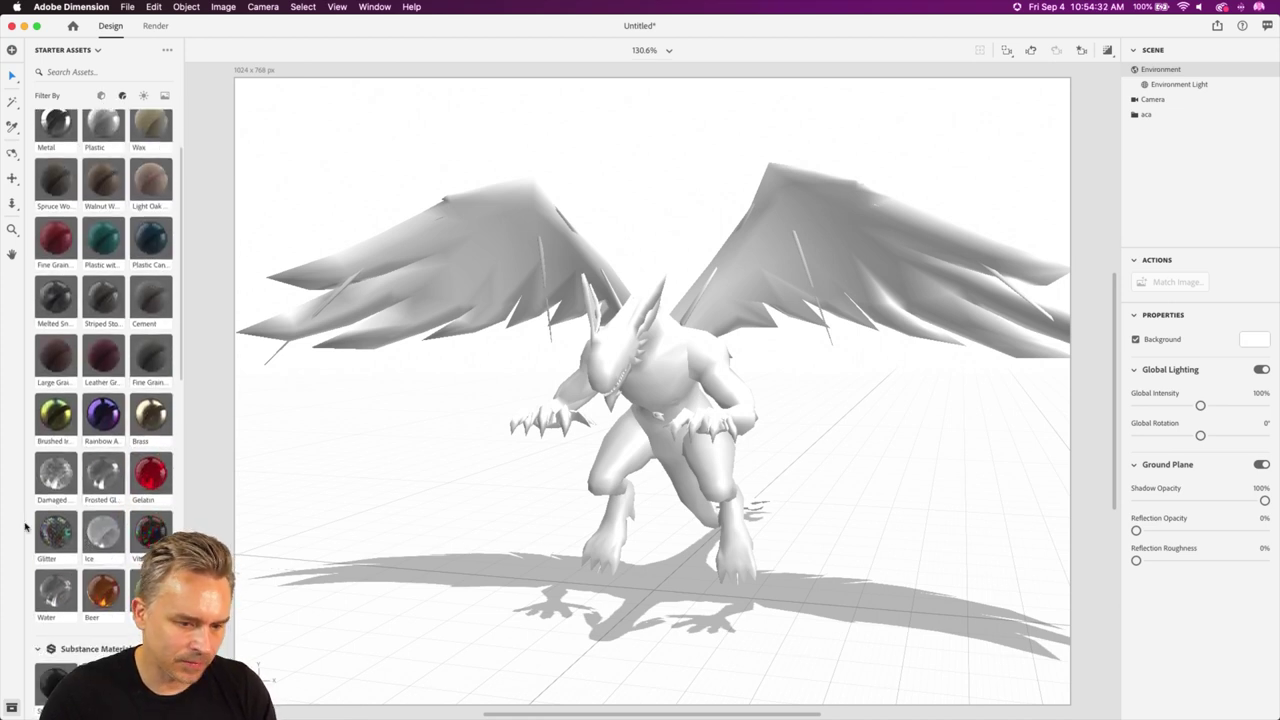
{"action": "scroll", "coordinate": [64, 426], "scroll_direction": "up", "scroll_amount": 3}
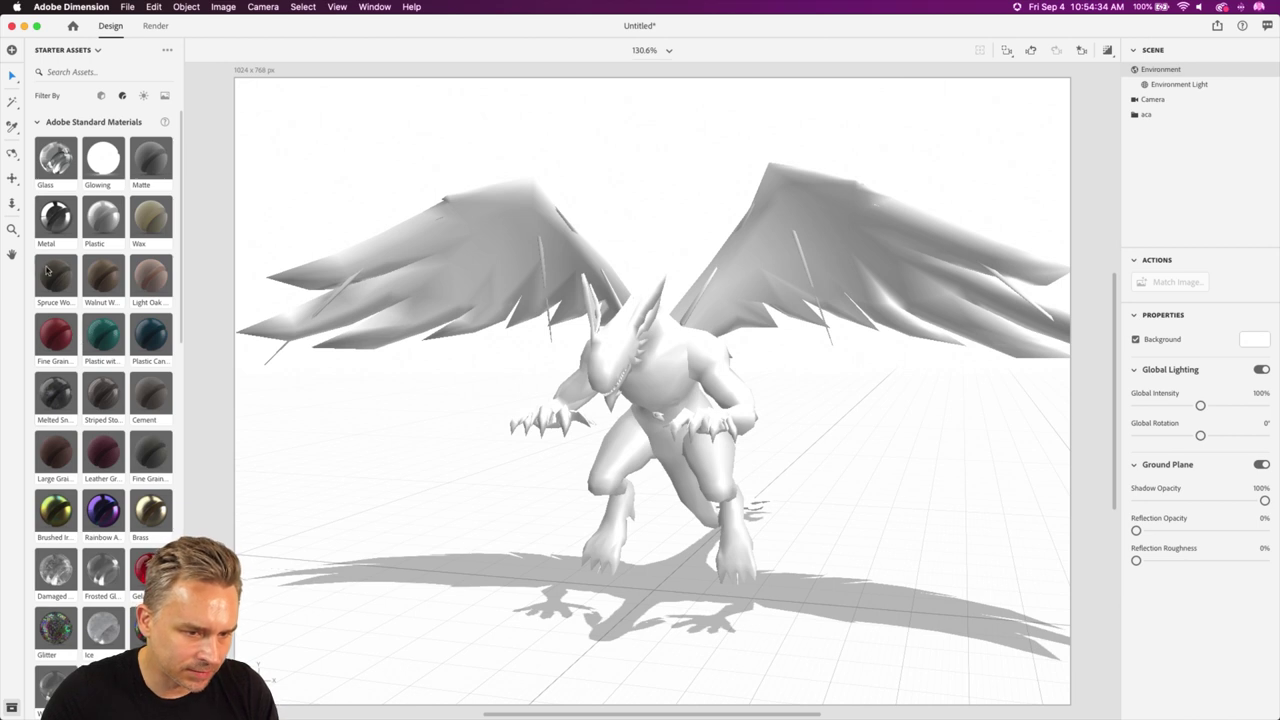
{"action": "left_click_drag", "start_coordinate": [98, 278], "coordinate": [1148, 116]}
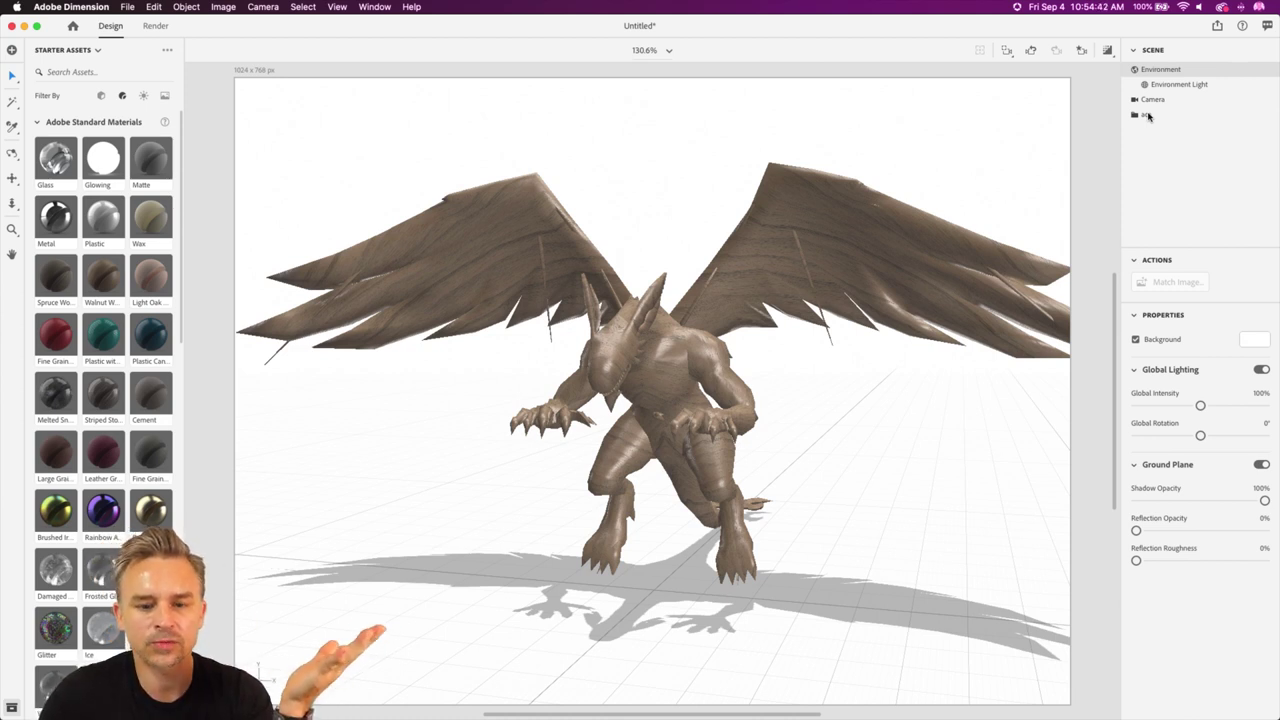
Add a circle directional light to the scene and set its rotation to -156° to light the dragon from behind.
{"action": "left_click", "coordinate": [143, 95]}
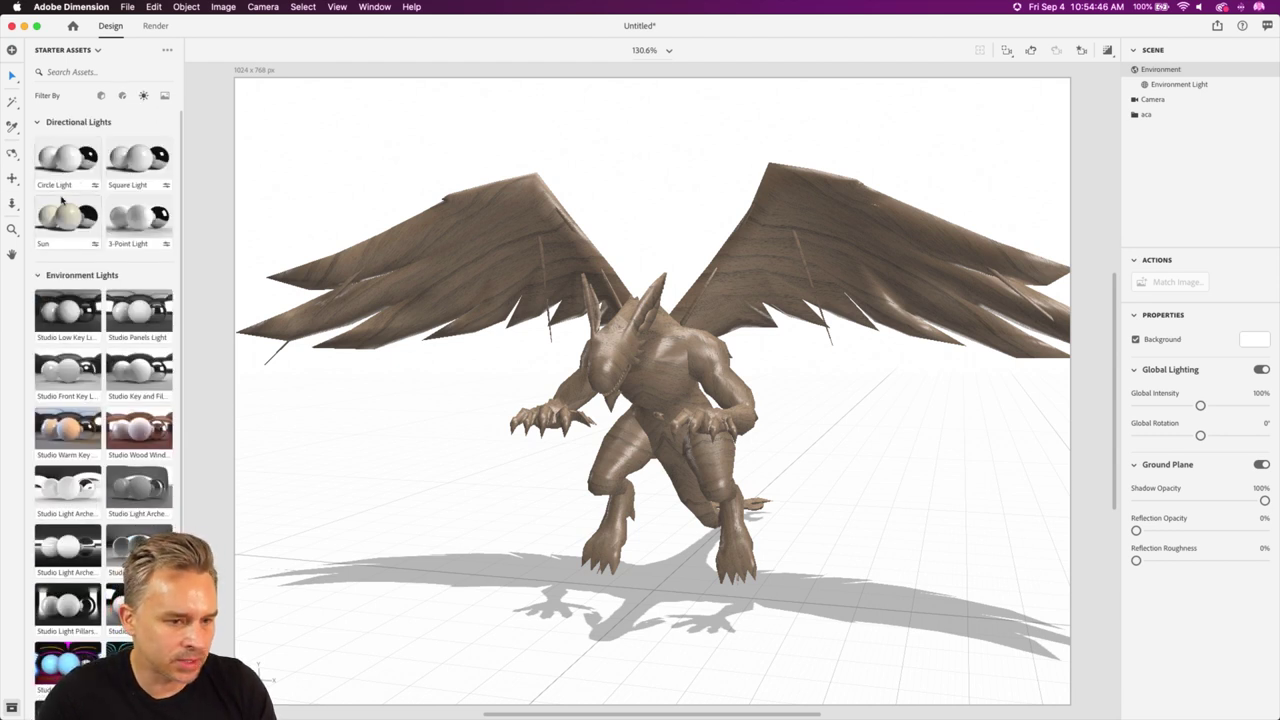
{"action": "left_click", "coordinate": [41, 158]}
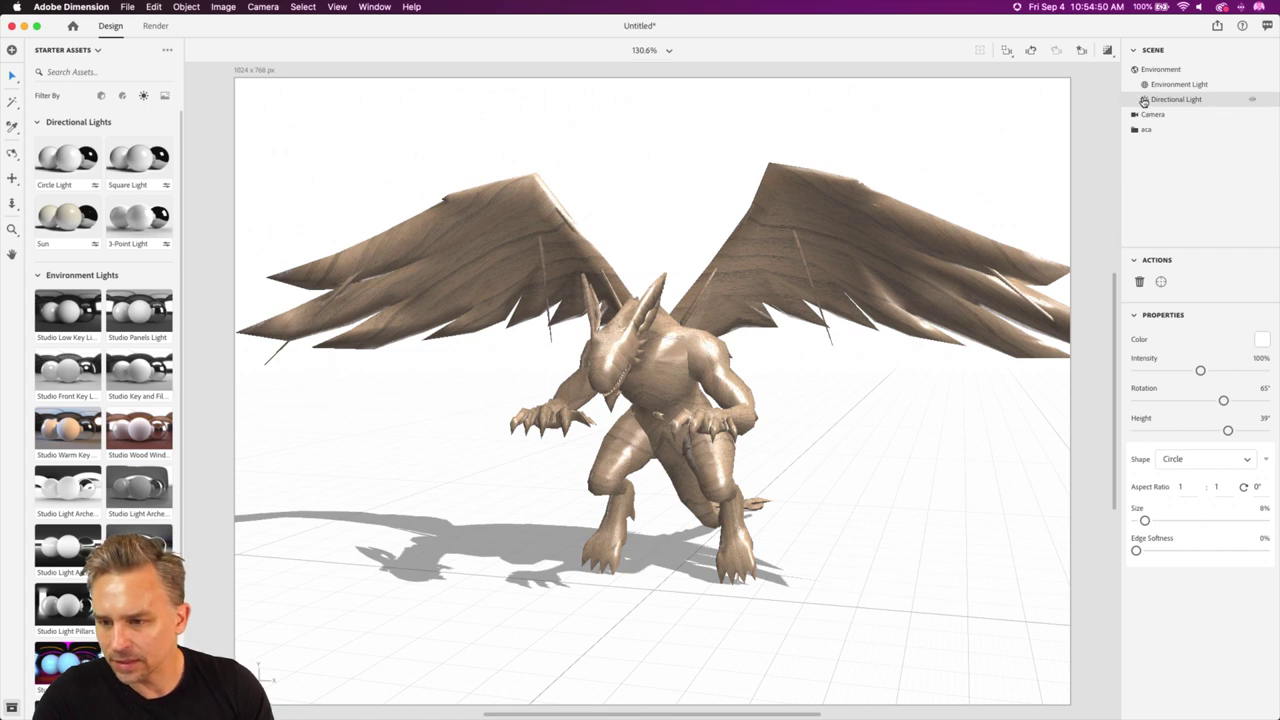
{"action": "left_click_drag", "start_coordinate": [1221, 398], "coordinate": [1146, 407]}
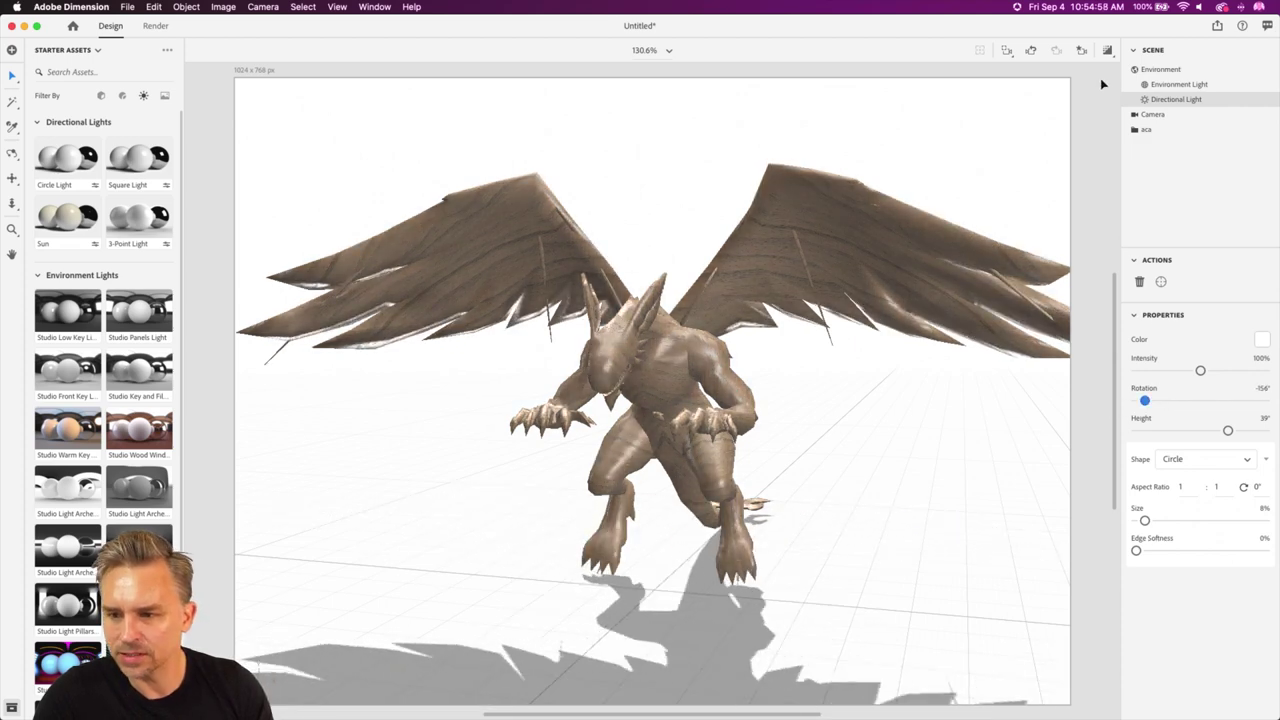
Lower the environment light's intensity to 47% and deselect the light.
{"action": "left_click", "coordinate": [1165, 85]}
{"action": "mouse_move", "coordinate": [1188, 374]}
{"action": "left_mouse_down"}
{"action": "mouse_move", "coordinate": [1135, 374]}
{"action": "mouse_move", "coordinate": [1166, 375]}
{"action": "left_mouse_up"}
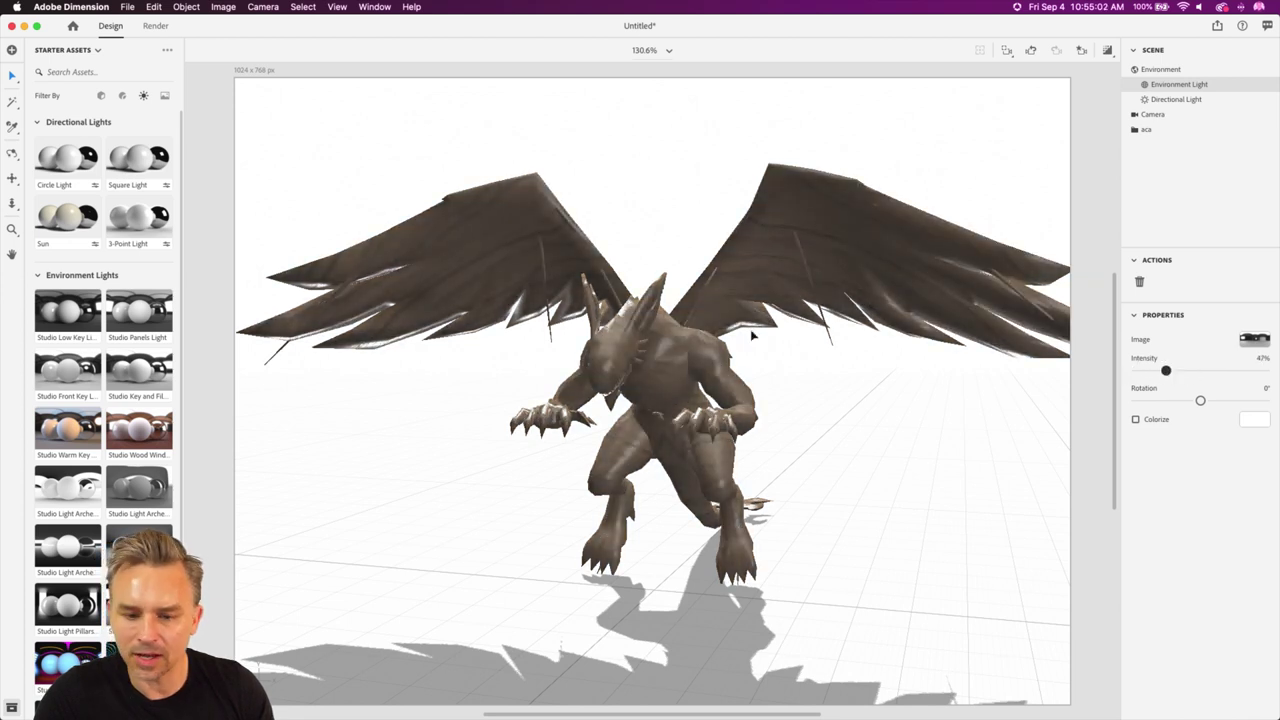
{"action": "left_click", "coordinate": [414, 131]}
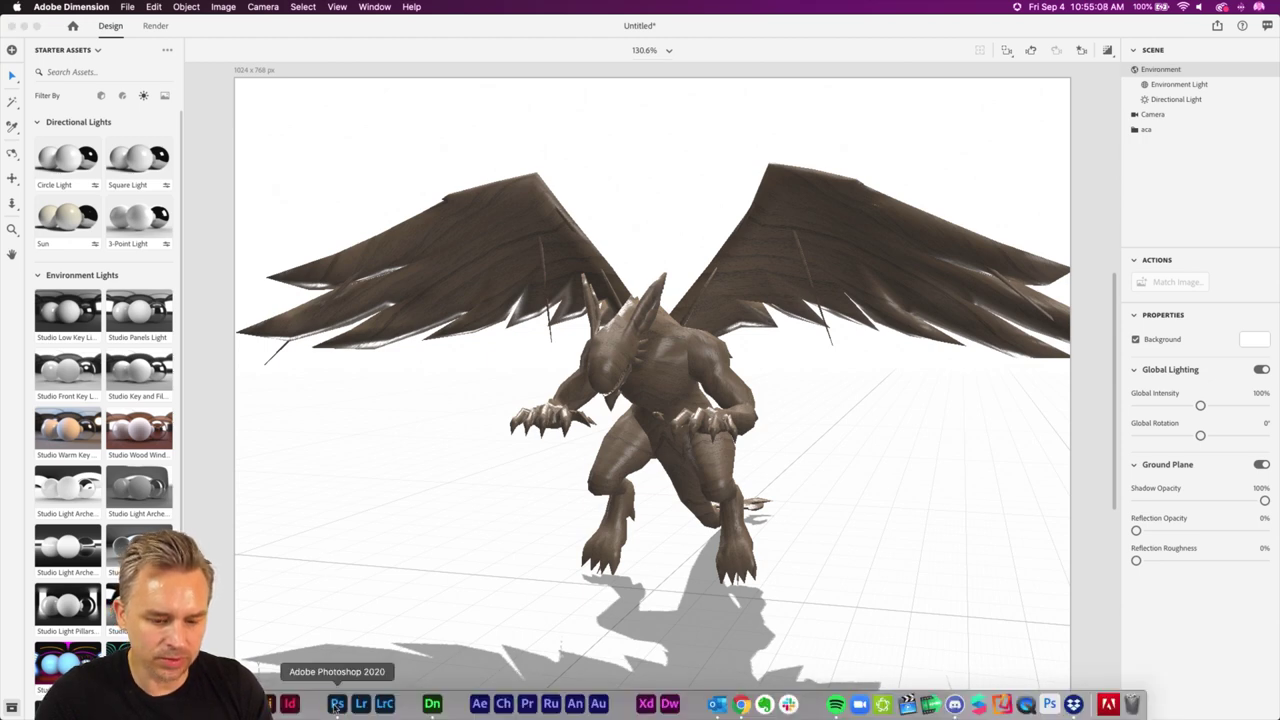
Switch to Photoshop and hide the Dragon Lurking layer so only the moonlit seascape shows.
{"action": "left_click", "coordinate": [350, 702]}
{"action": "left_click", "coordinate": [1170, 208]}
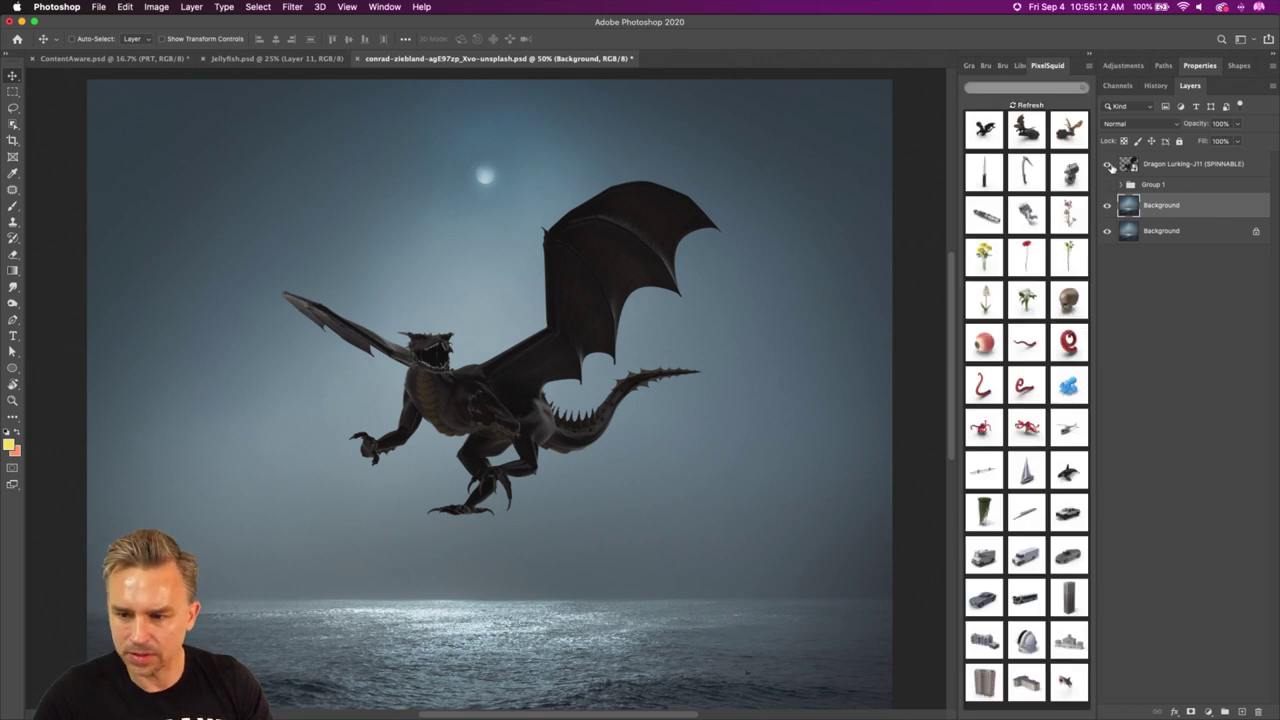
{"action": "left_click", "coordinate": [1107, 164]}
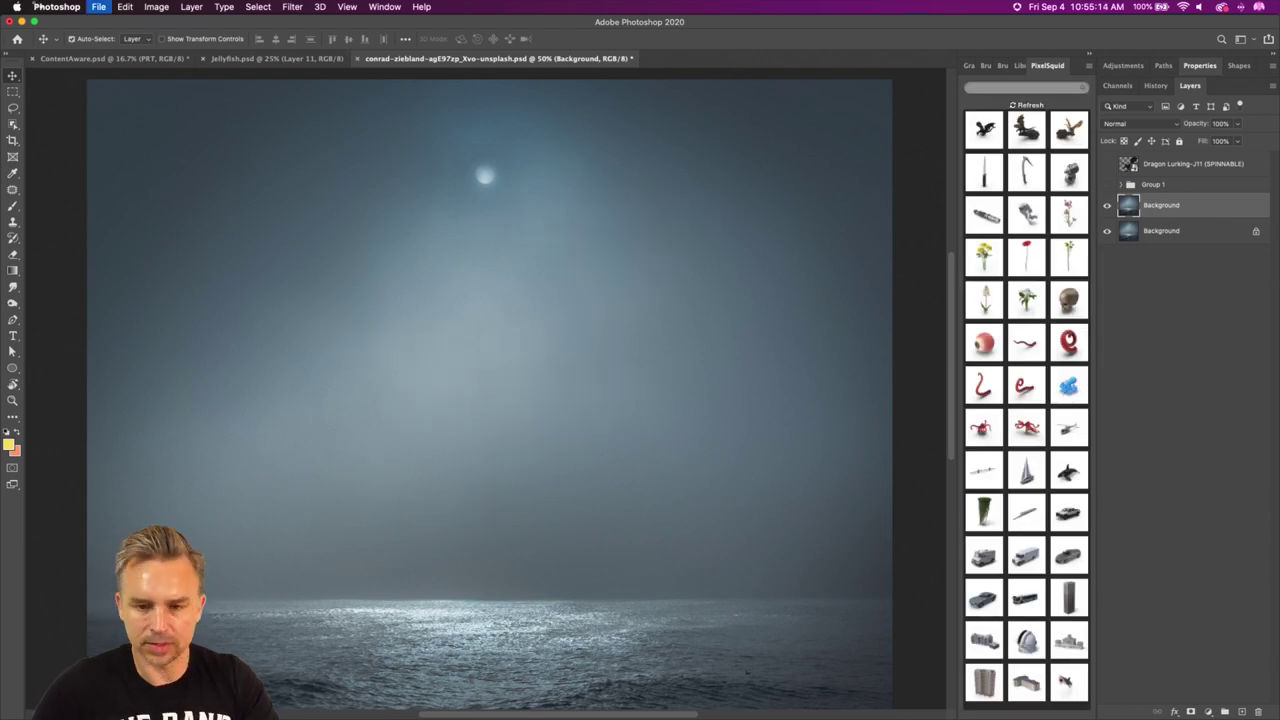
Export the seascape for web as a JPEG at quality 90, saved to the Desktop.
{"action": "key", "text": "super+alt+shift+s"}
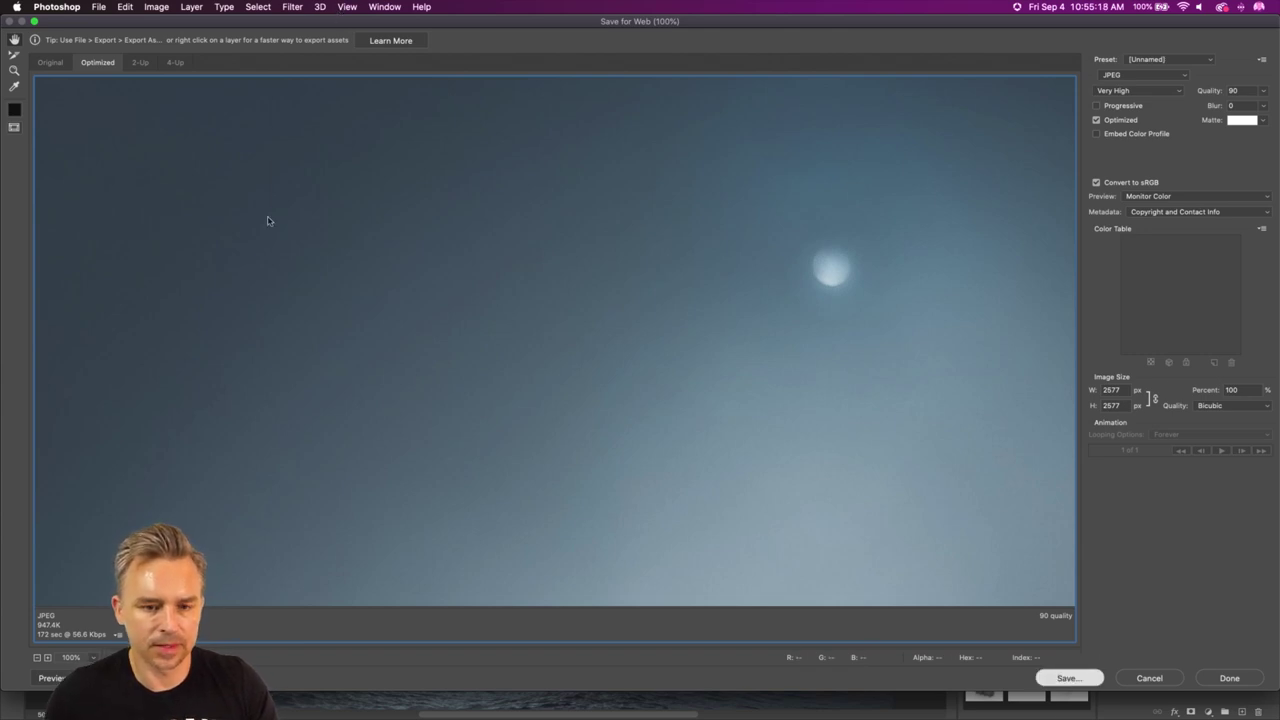
{"action": "key", "text": "Return"}
{"action": "left_click", "coordinate": [454, 379]}
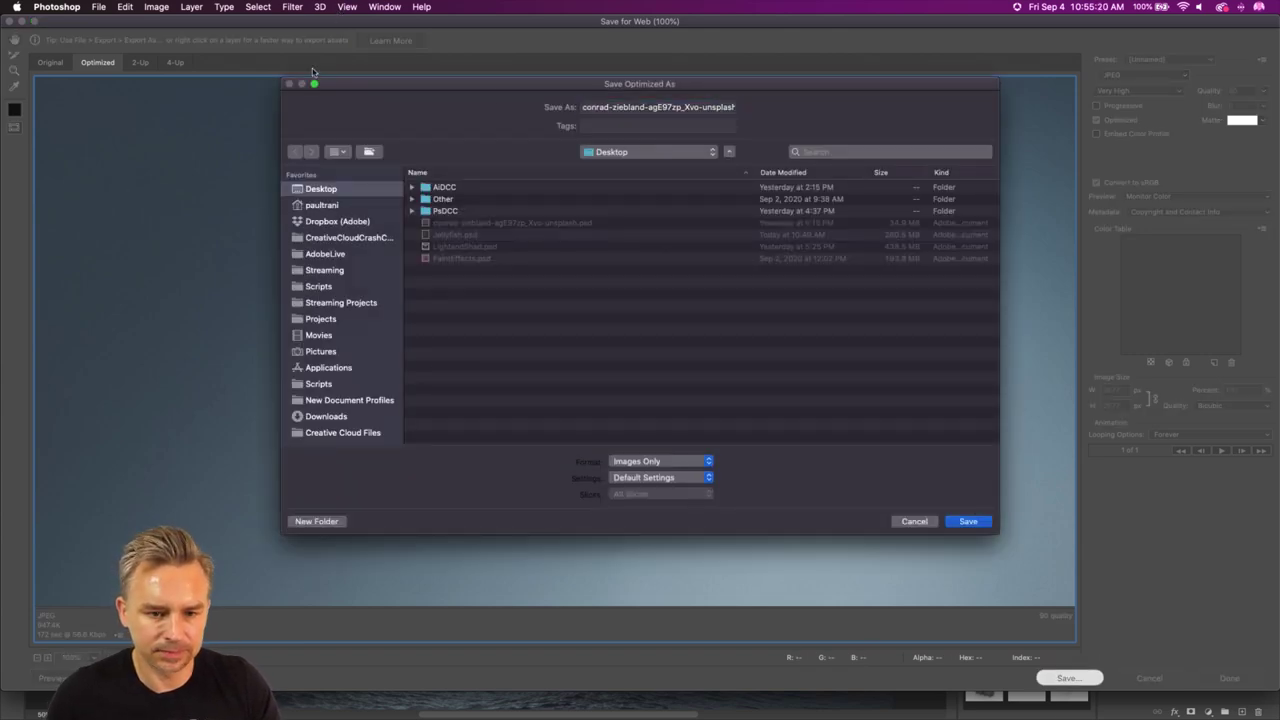
{"action": "key", "text": "Return"}
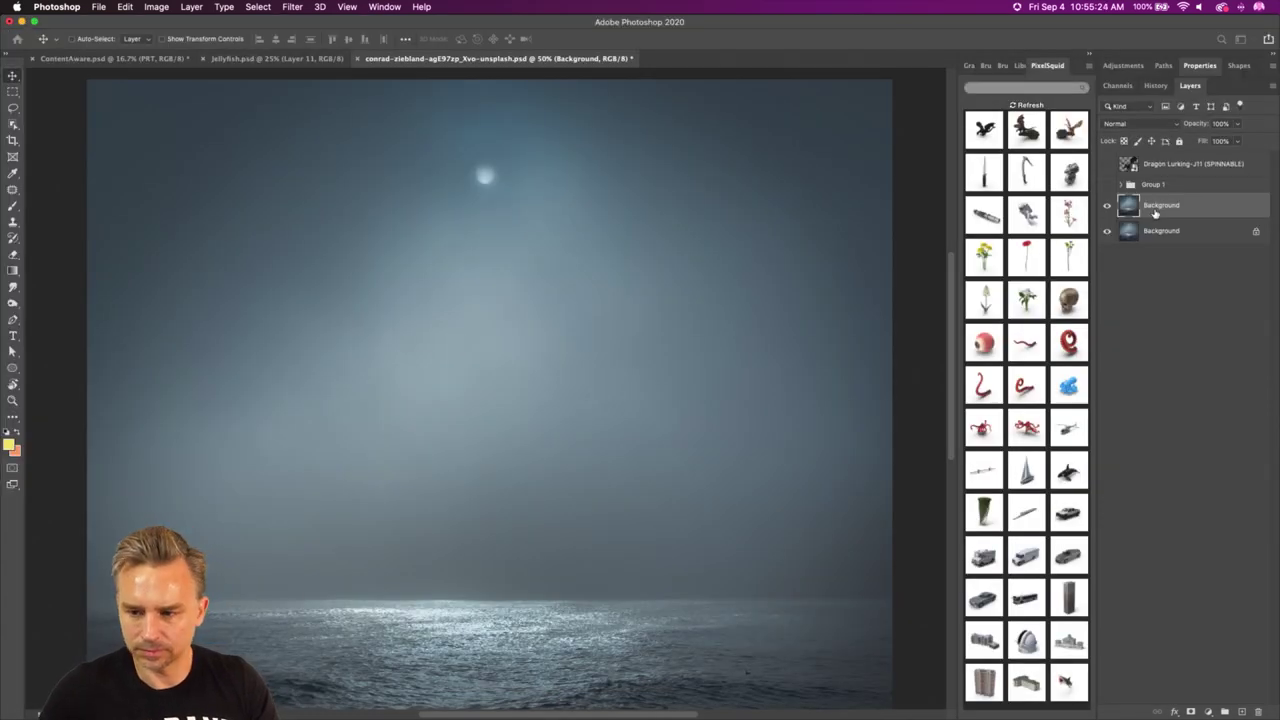
Return to Adobe Dimension and set the exported seascape JPEG from the Desktop as the scene's background image.
{"action": "left_click", "coordinate": [21, 21]}
{"action": "left_click", "coordinate": [207, 109]}
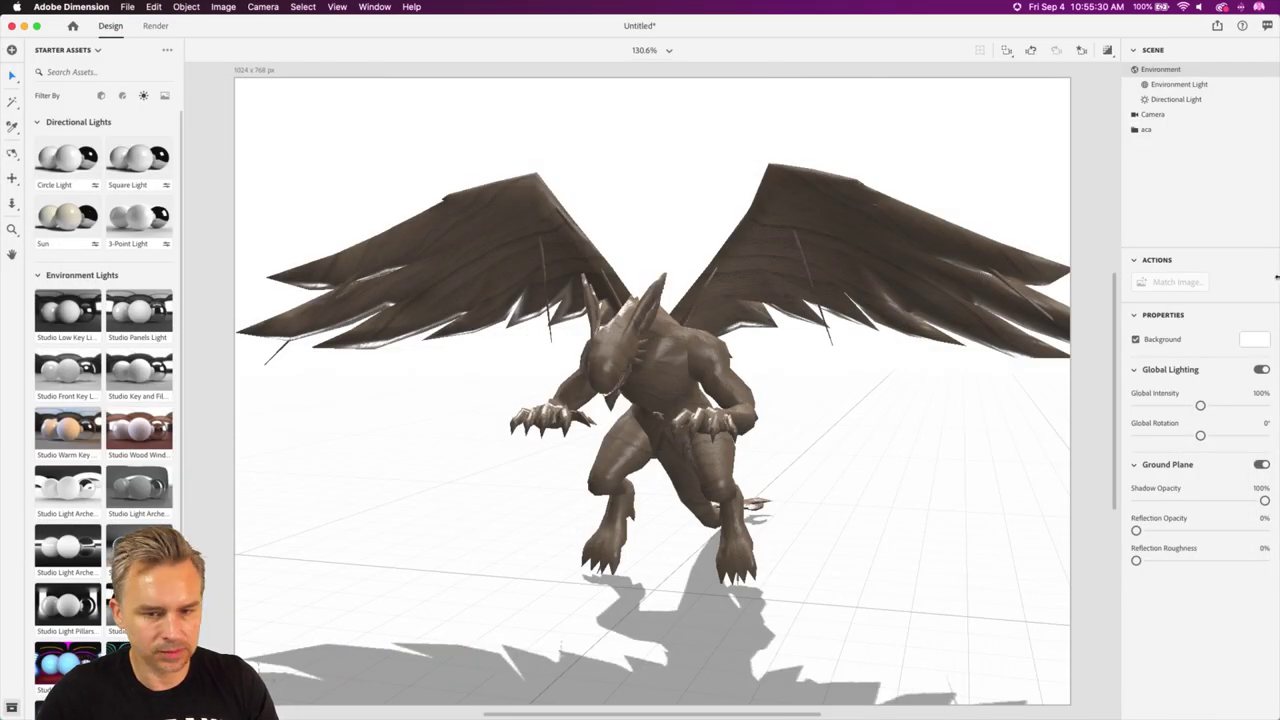
{"action": "left_click", "coordinate": [1256, 340]}
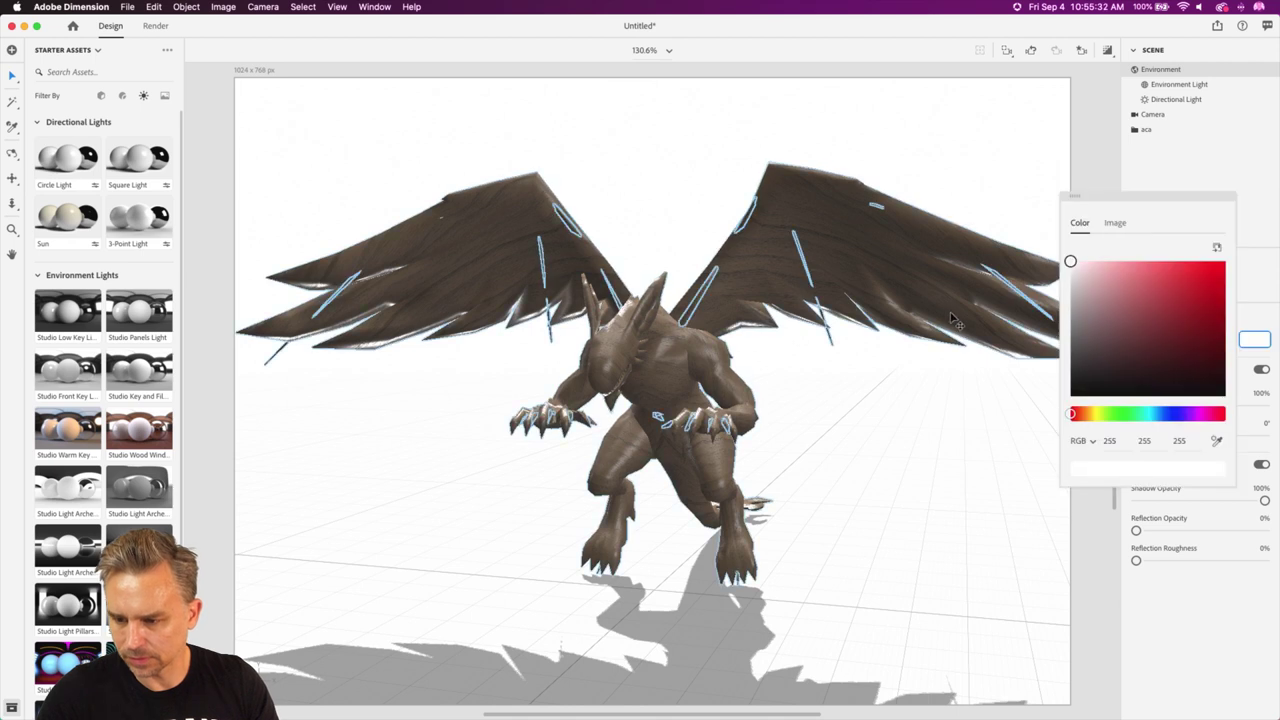
{"action": "left_click", "coordinate": [1112, 226]}
{"action": "left_click", "coordinate": [1196, 250]}
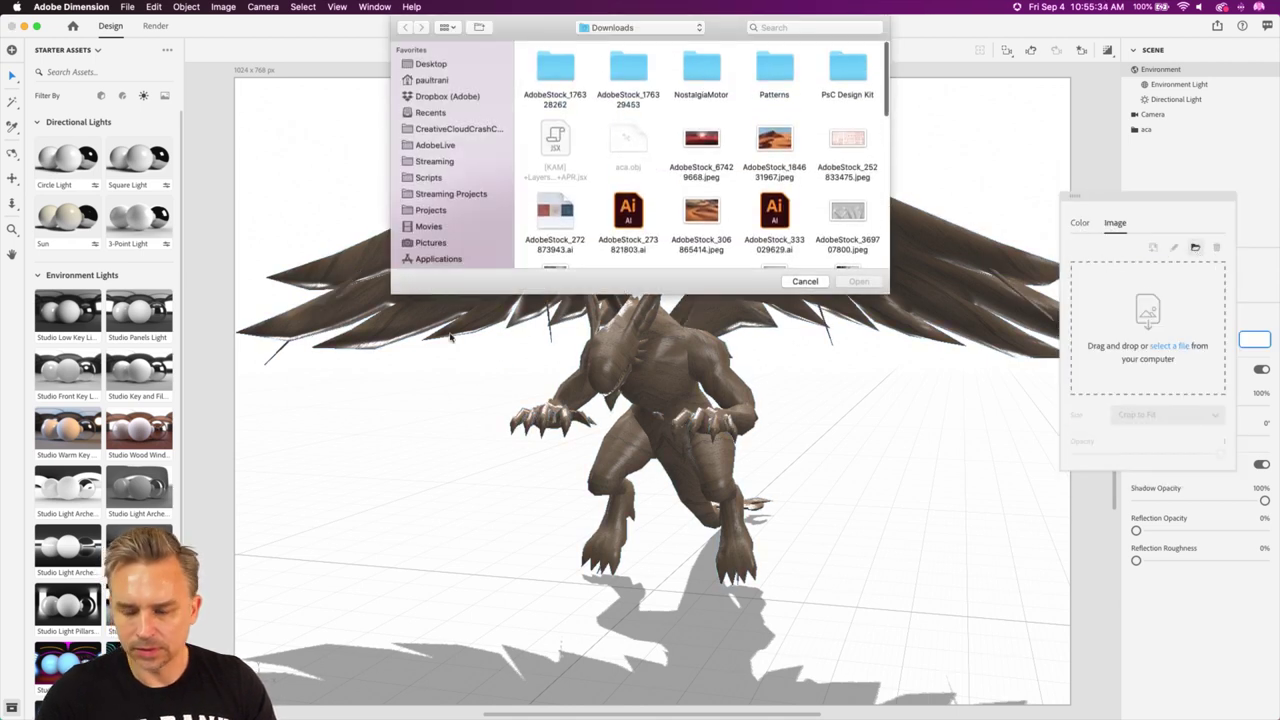
{"action": "left_click", "coordinate": [432, 66]}
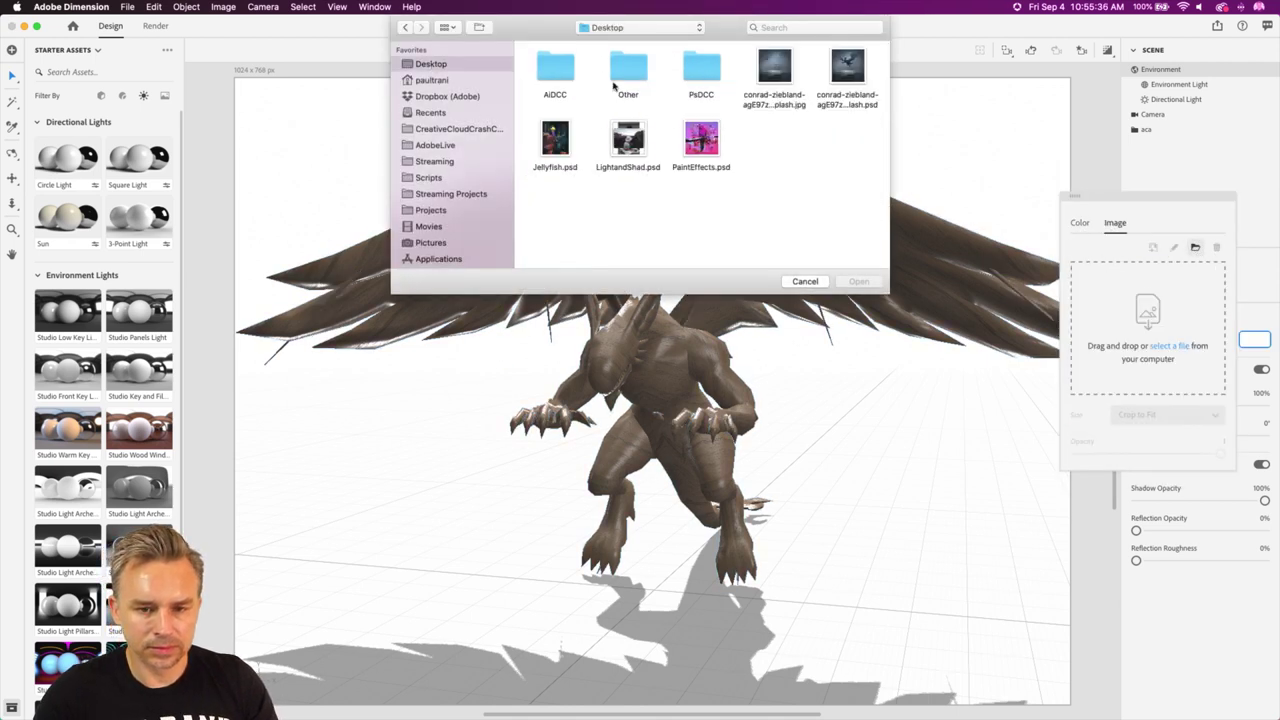
{"action": "left_click", "coordinate": [785, 64]}
{"action": "left_click", "coordinate": [856, 283]}
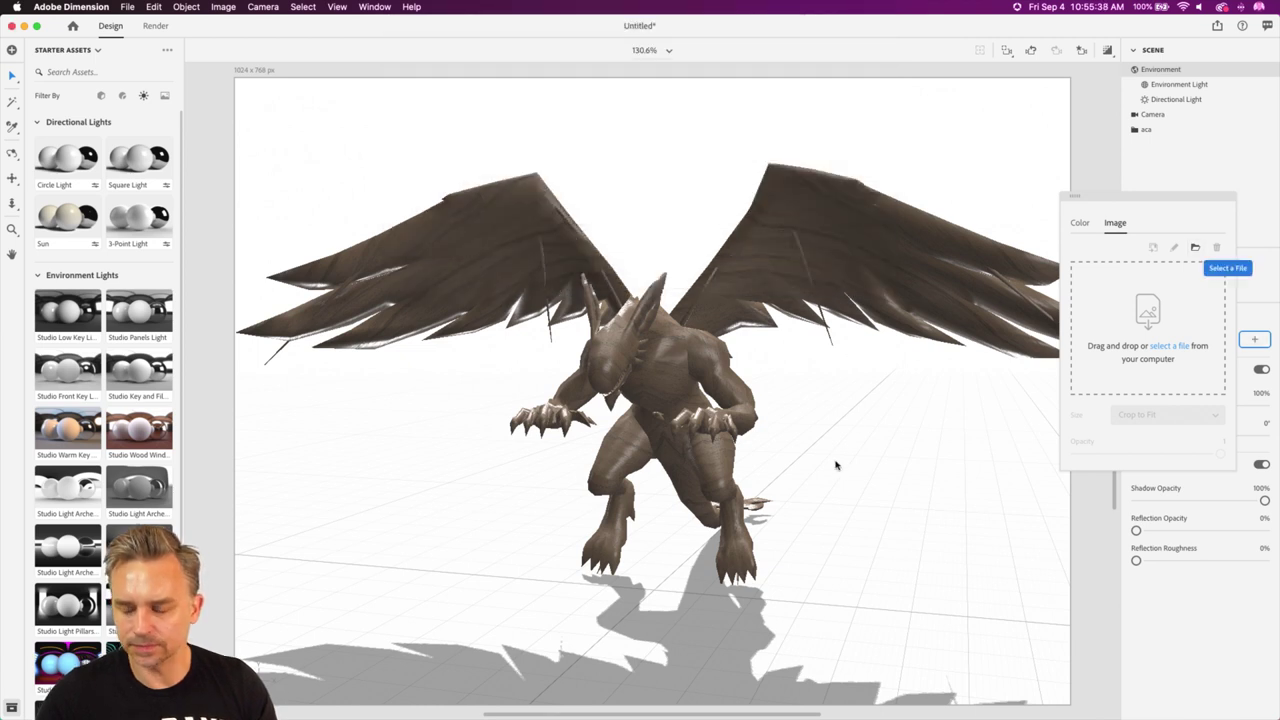
{"action": "key", "text": "Escape"}
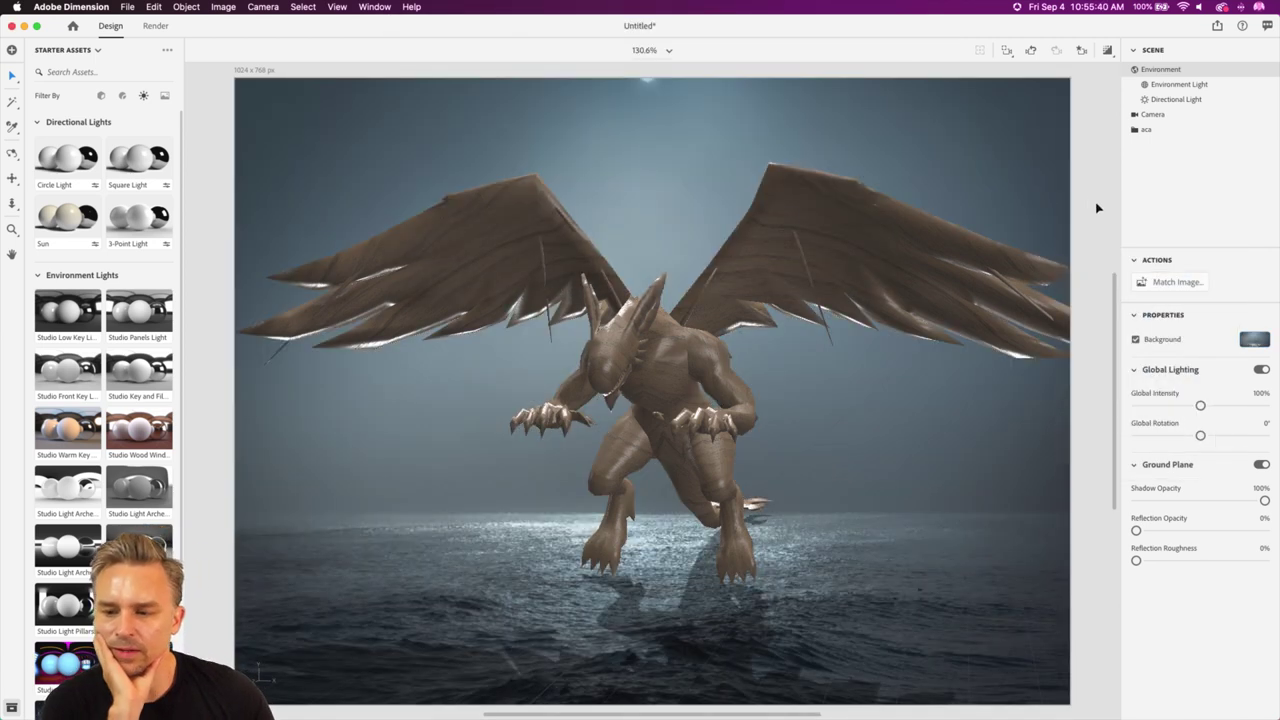
Turn off the ground plane and lower the environment light's intensity to 25%.
{"action": "left_click", "coordinate": [1261, 466]}
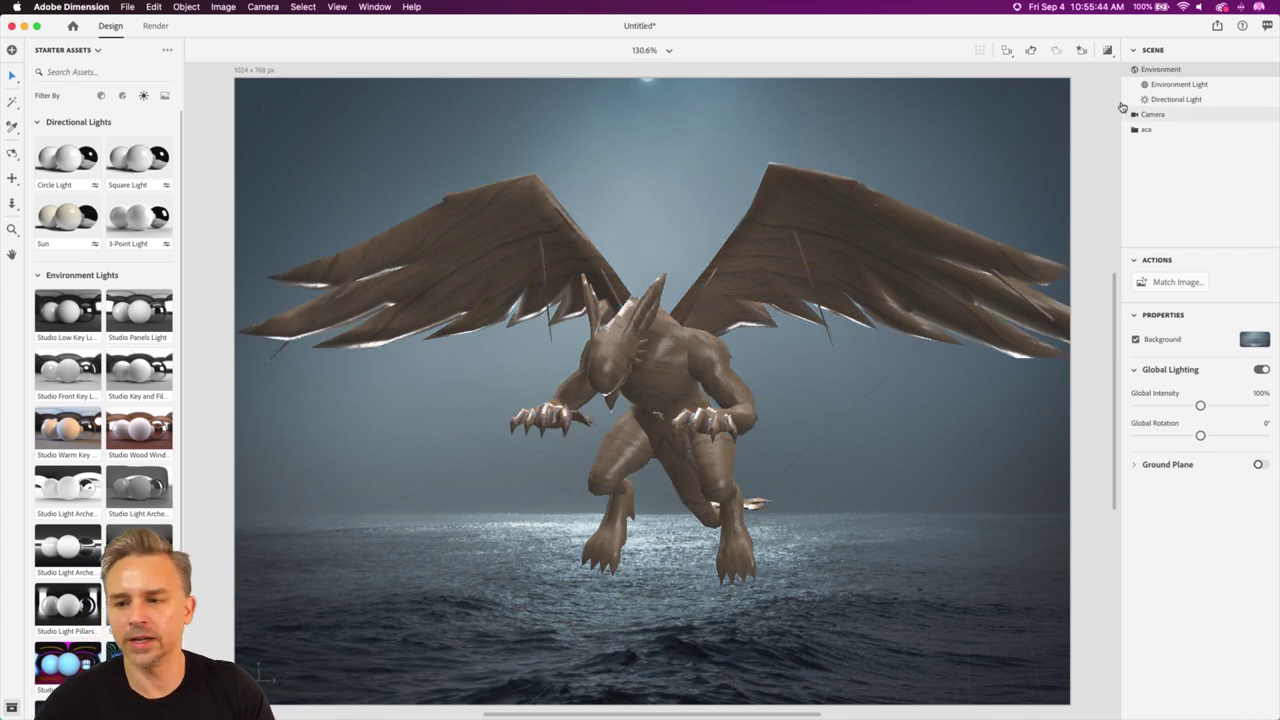
{"action": "left_click", "coordinate": [1157, 85]}
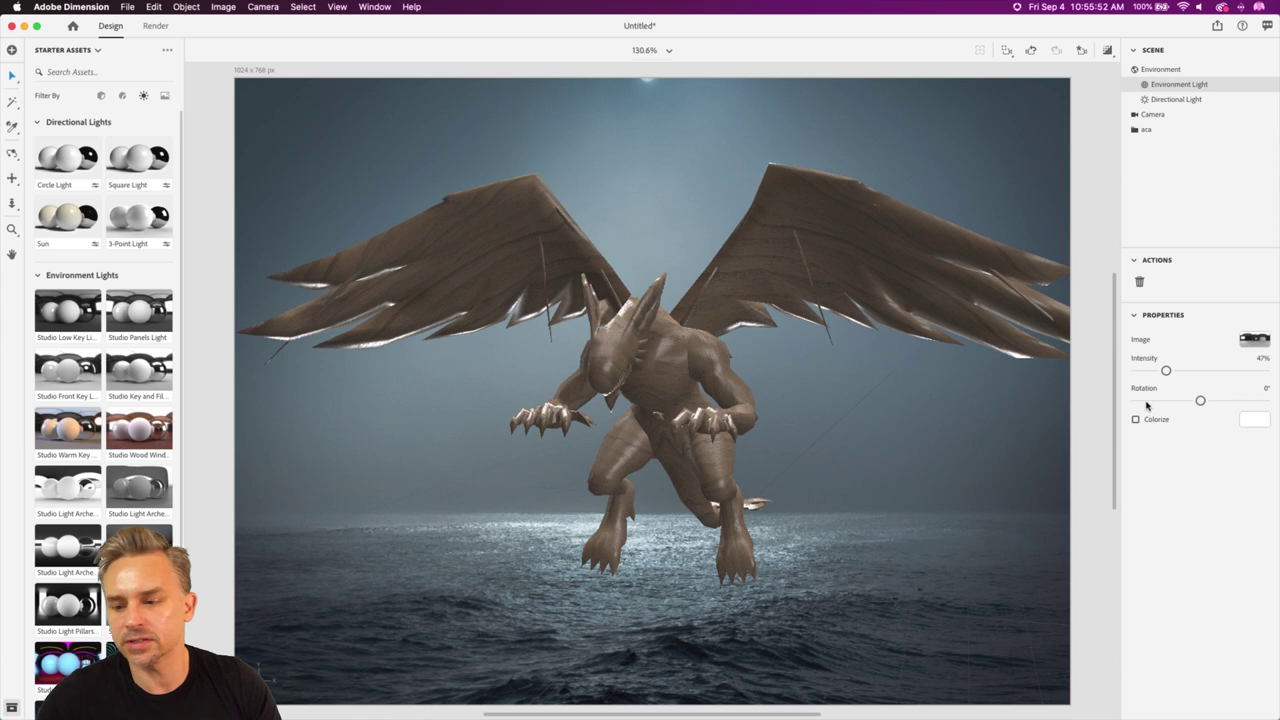
{"action": "left_click_drag", "start_coordinate": [1166, 370], "coordinate": [1153, 372]}
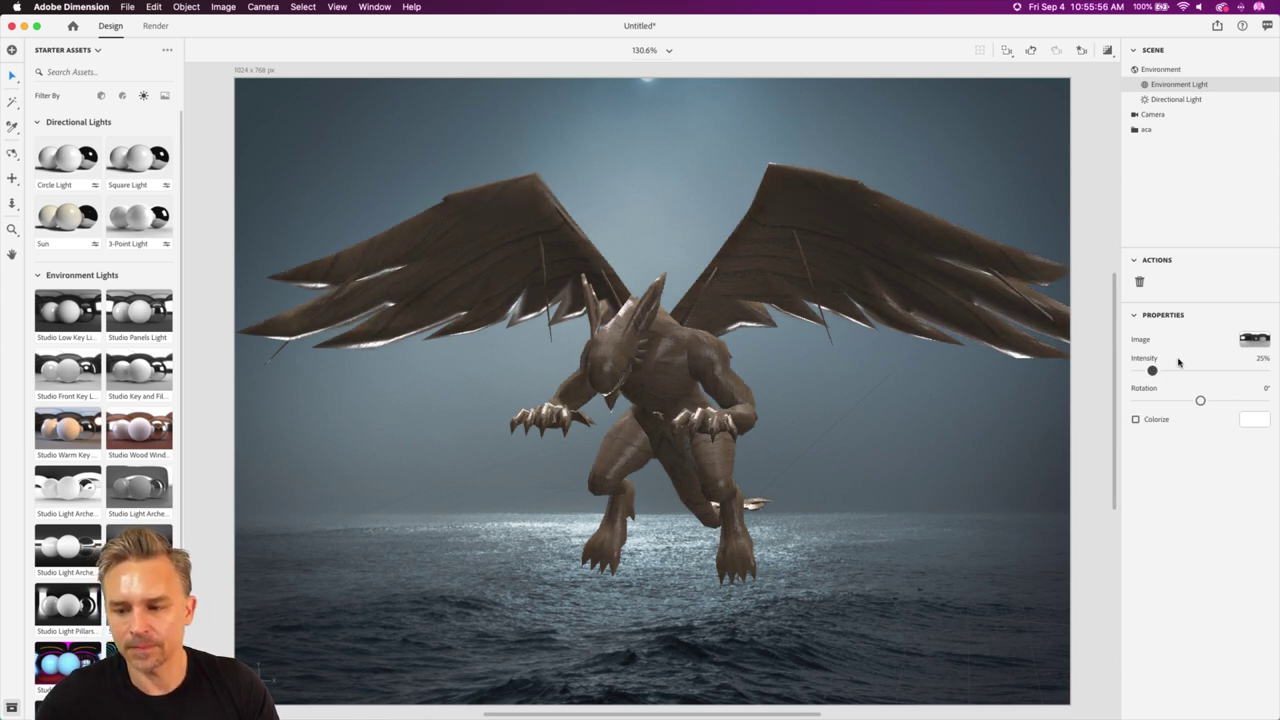
Load the seascape JPEG from the Desktop as the environment light's image and select that light.
{"action": "left_click", "coordinate": [1255, 344]}
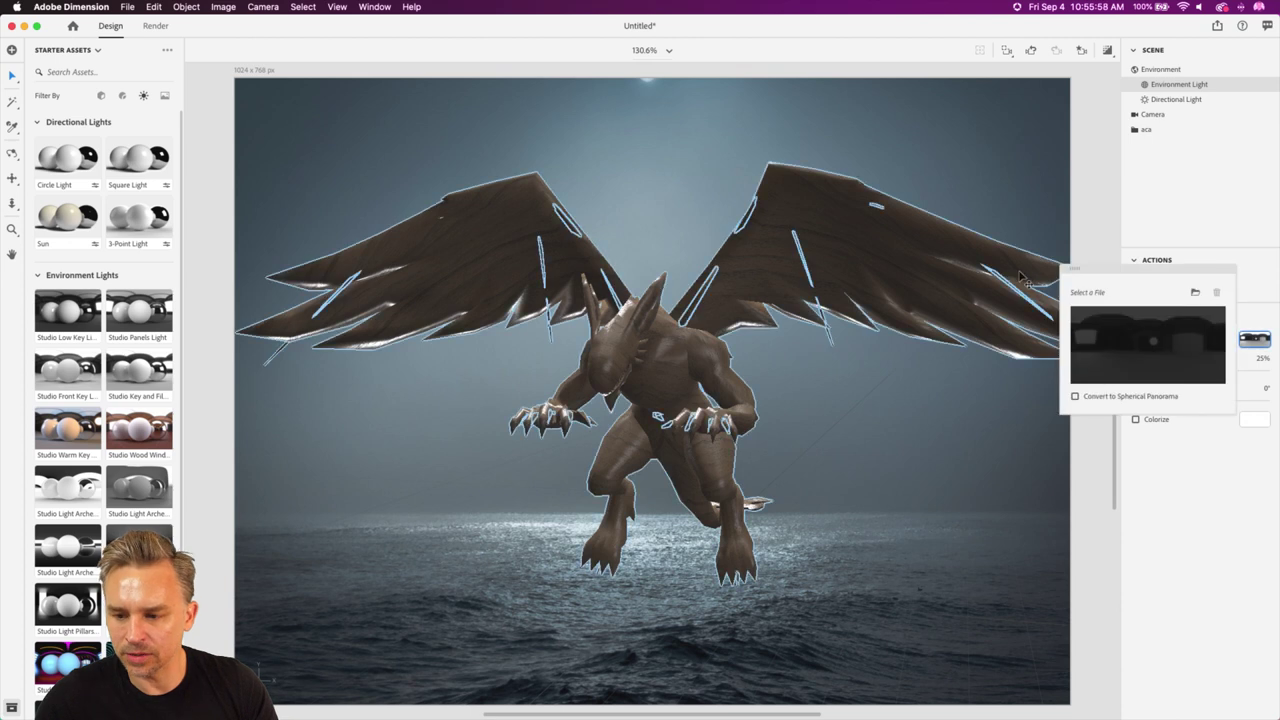
{"action": "left_click", "coordinate": [1195, 292]}
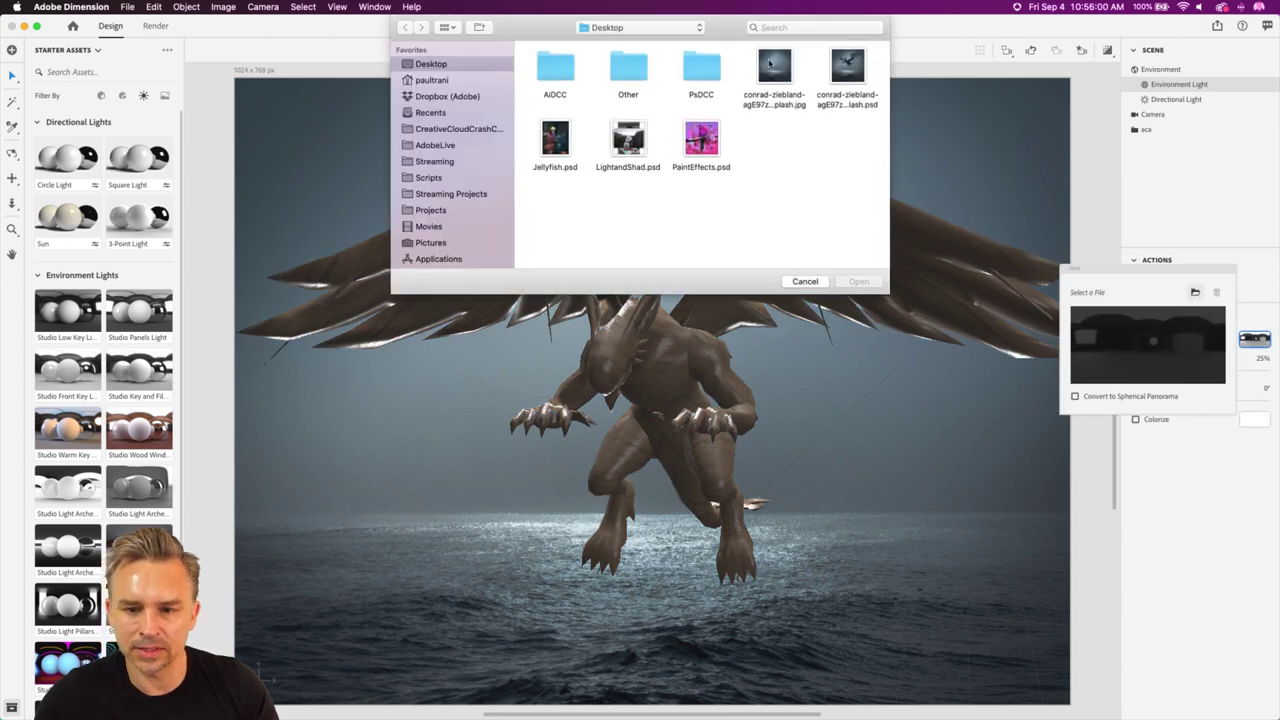
{"action": "left_click", "coordinate": [770, 63]}
{"action": "left_click", "coordinate": [858, 283]}
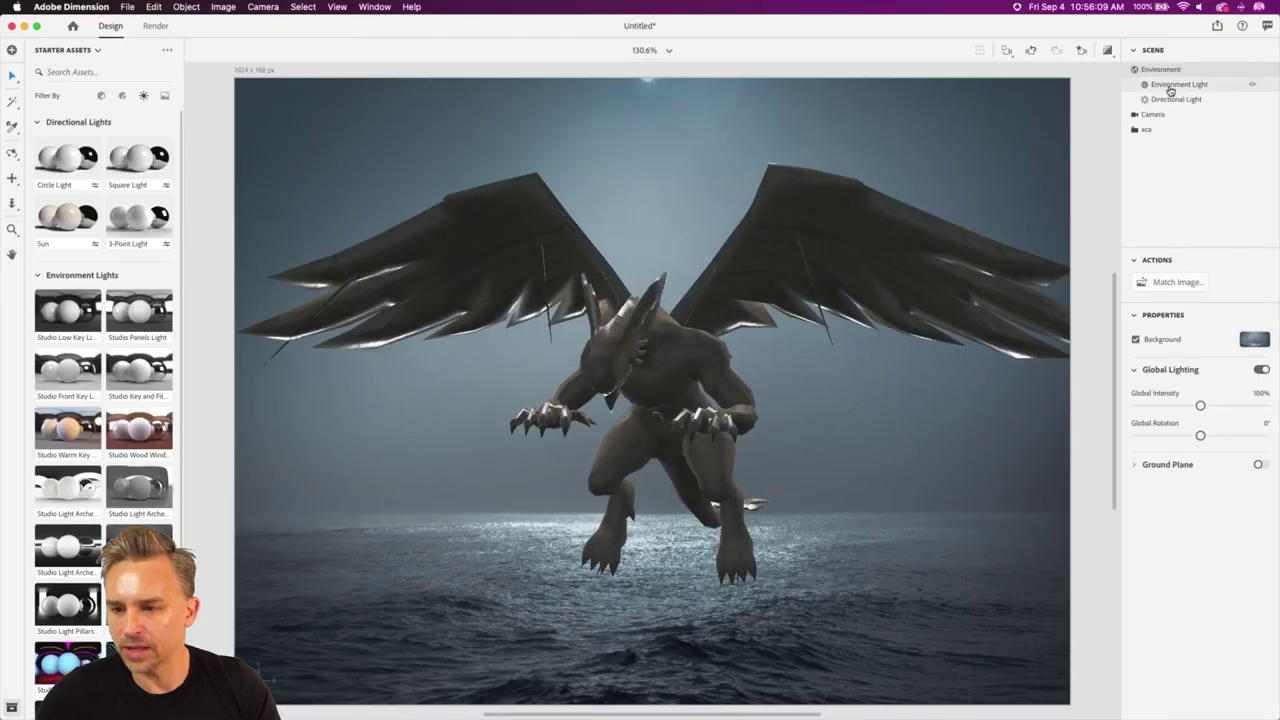
{"action": "left_click", "coordinate": [1170, 86]}
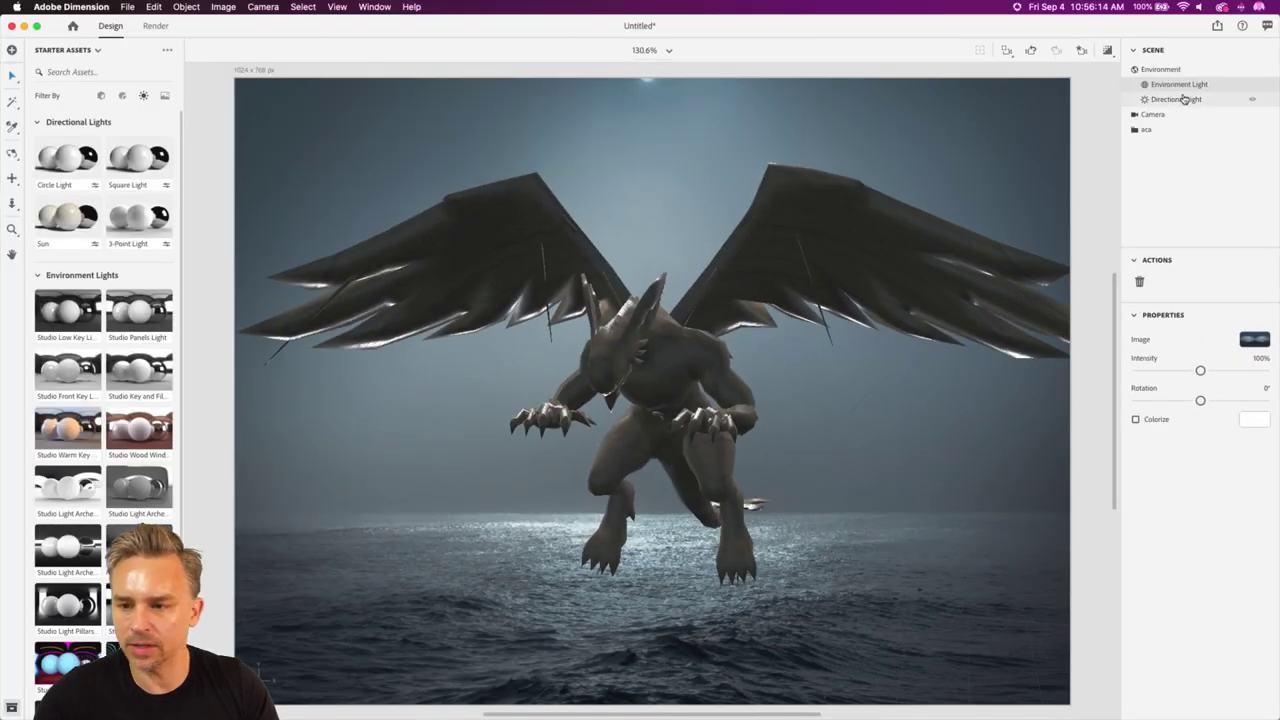
Tint the directional light a pale blue with RGB 153, 189, 199.
{"action": "left_click", "coordinate": [1183, 99]}
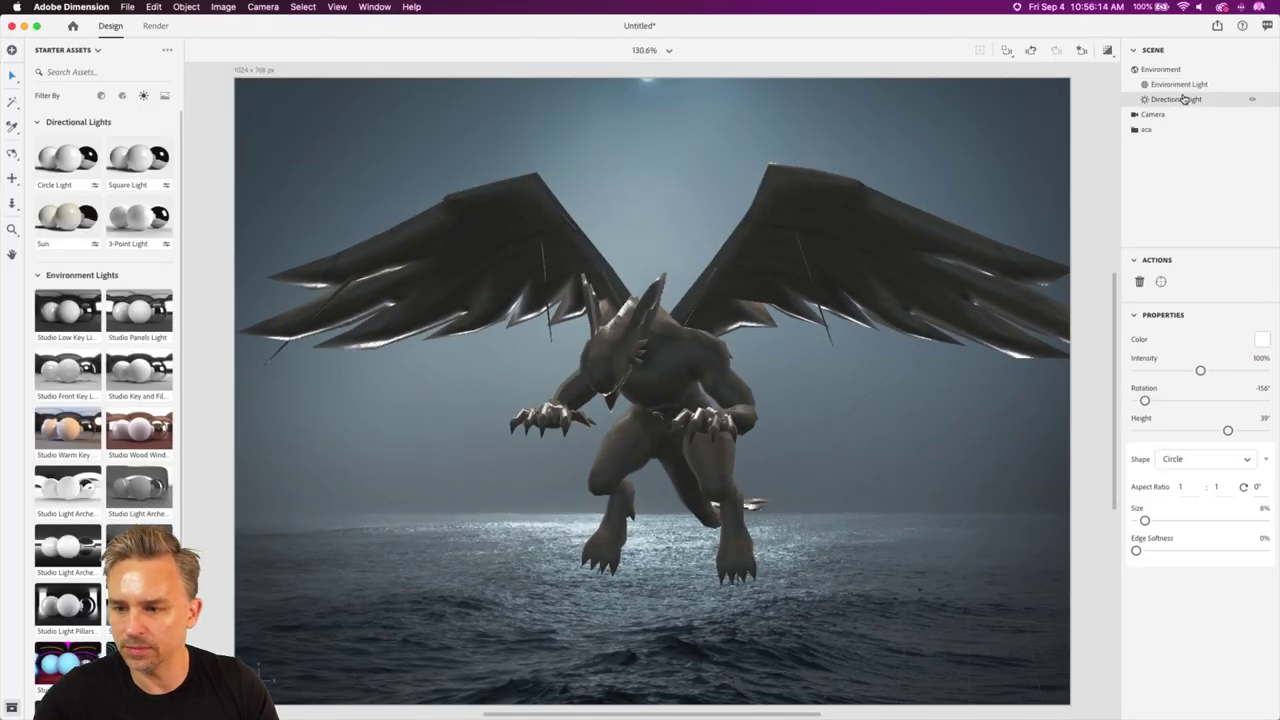
{"action": "left_click", "coordinate": [1261, 340]}
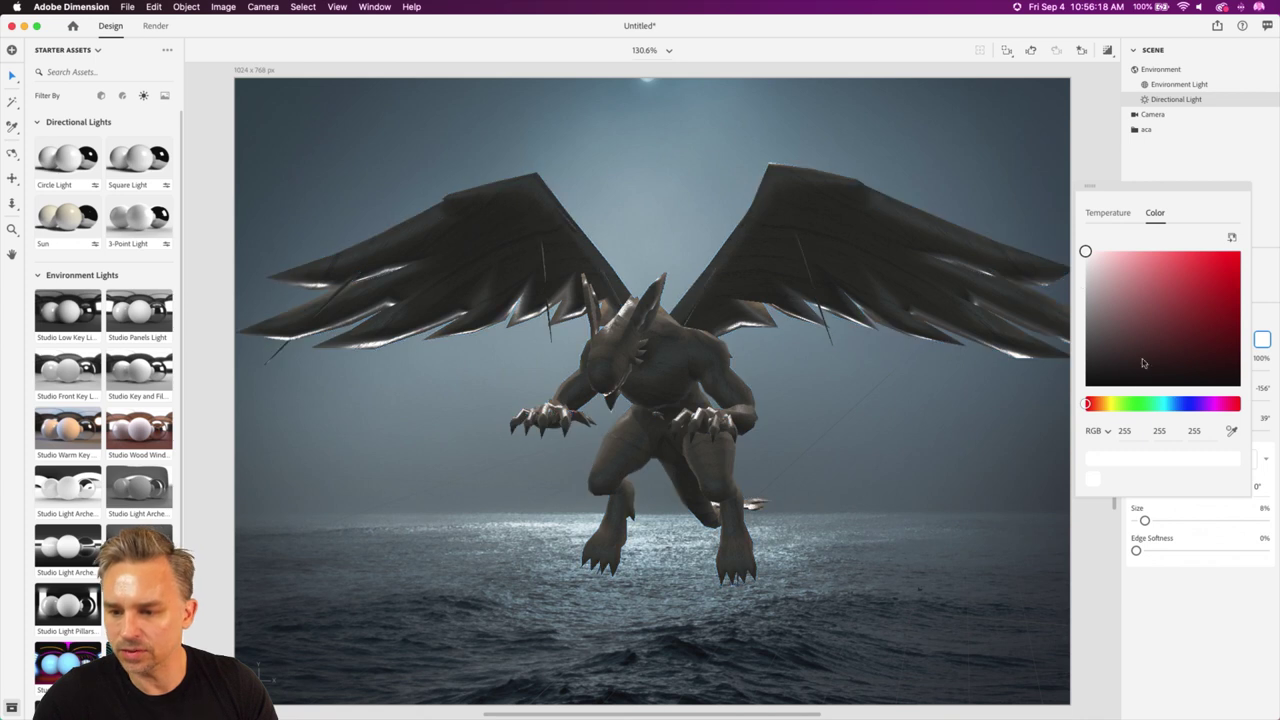
{"action": "left_click", "coordinate": [1168, 404]}
{"action": "left_click_drag", "start_coordinate": [1114, 284], "coordinate": [1117, 280]}
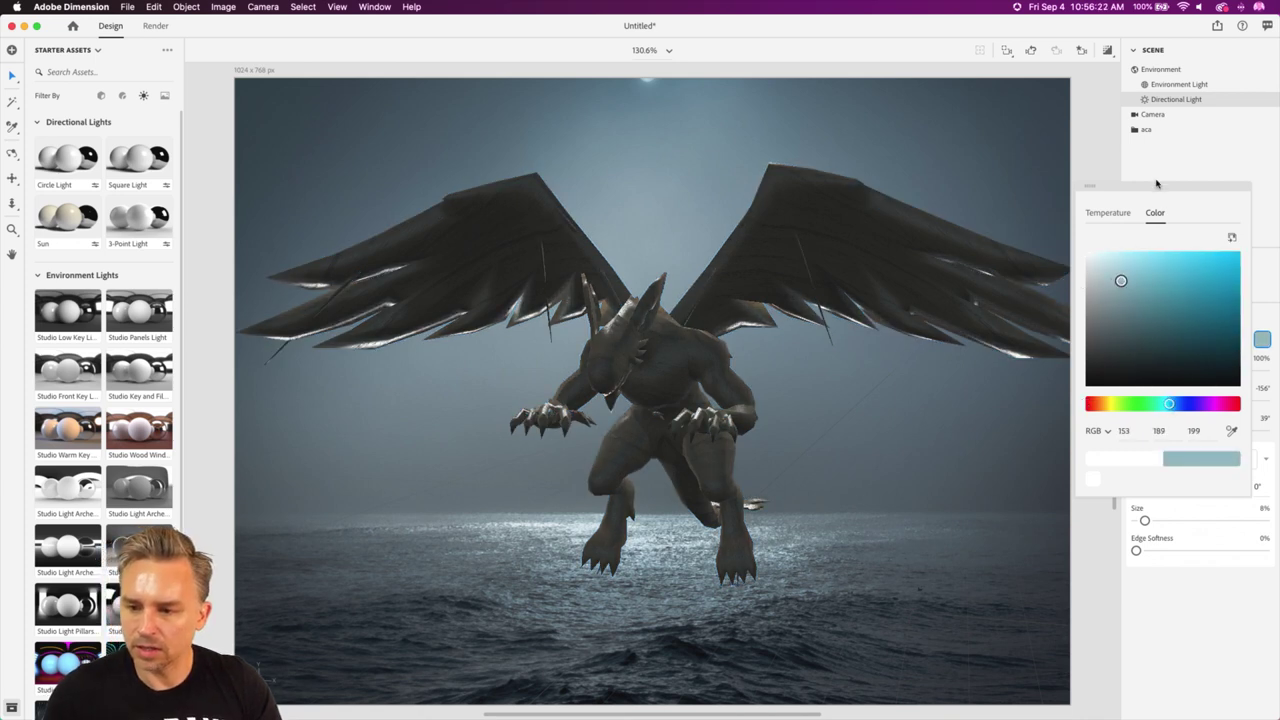
{"action": "left_click", "coordinate": [1158, 160]}
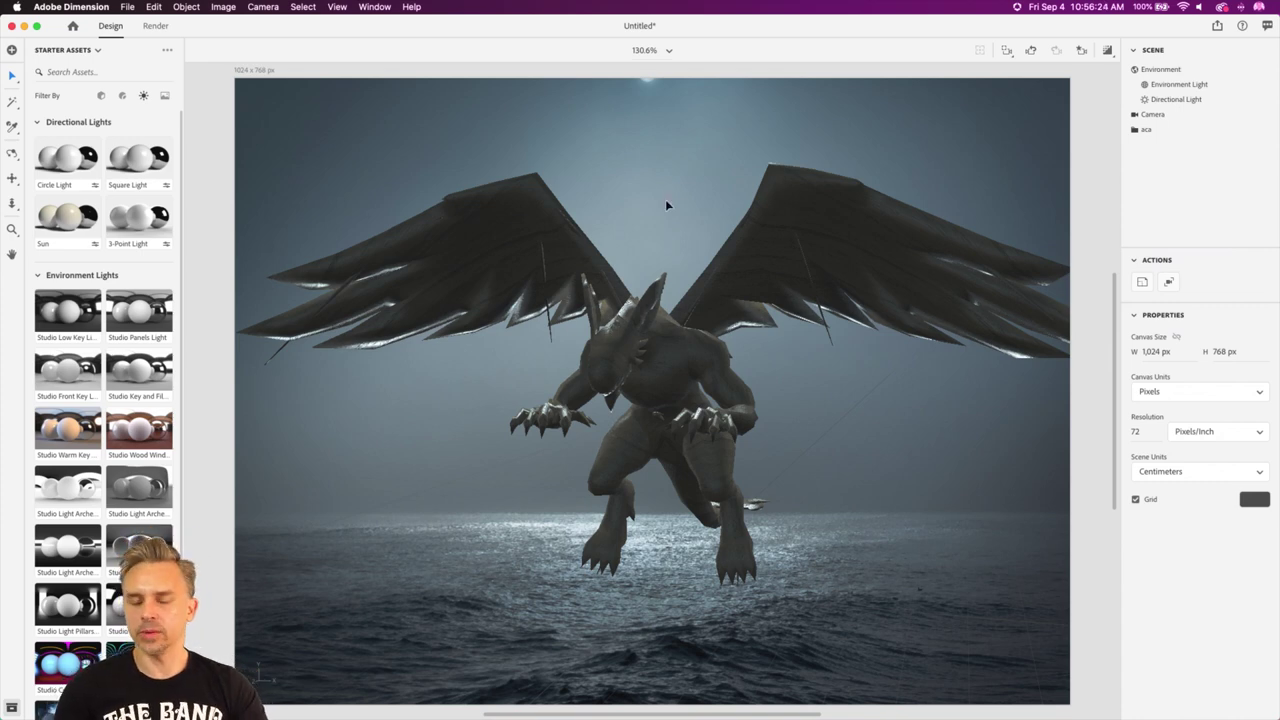
{"action": "left_click", "coordinate": [457, 386]}
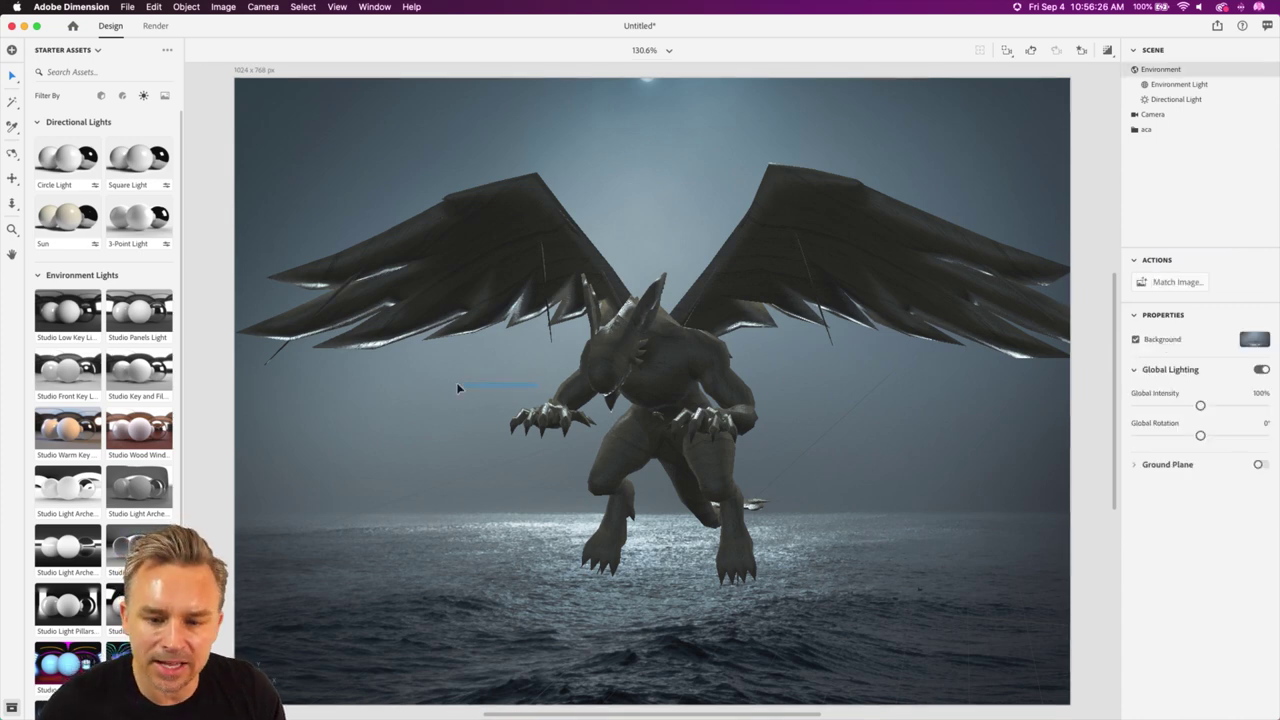
Clear the Dimension and browser windows, switch to Photoshop, and show and select the Dragon Lurking layer.
{"action": "left_click", "coordinate": [23, 26]}
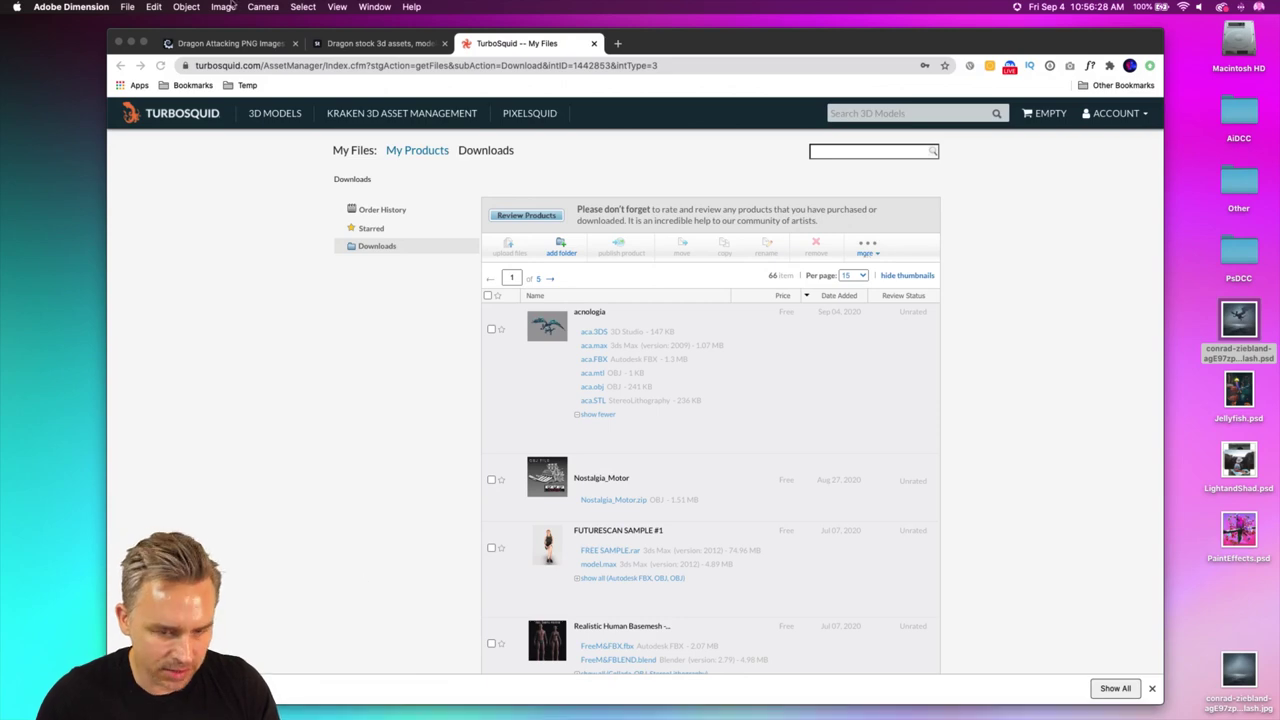
{"action": "left_click", "coordinate": [120, 42]}
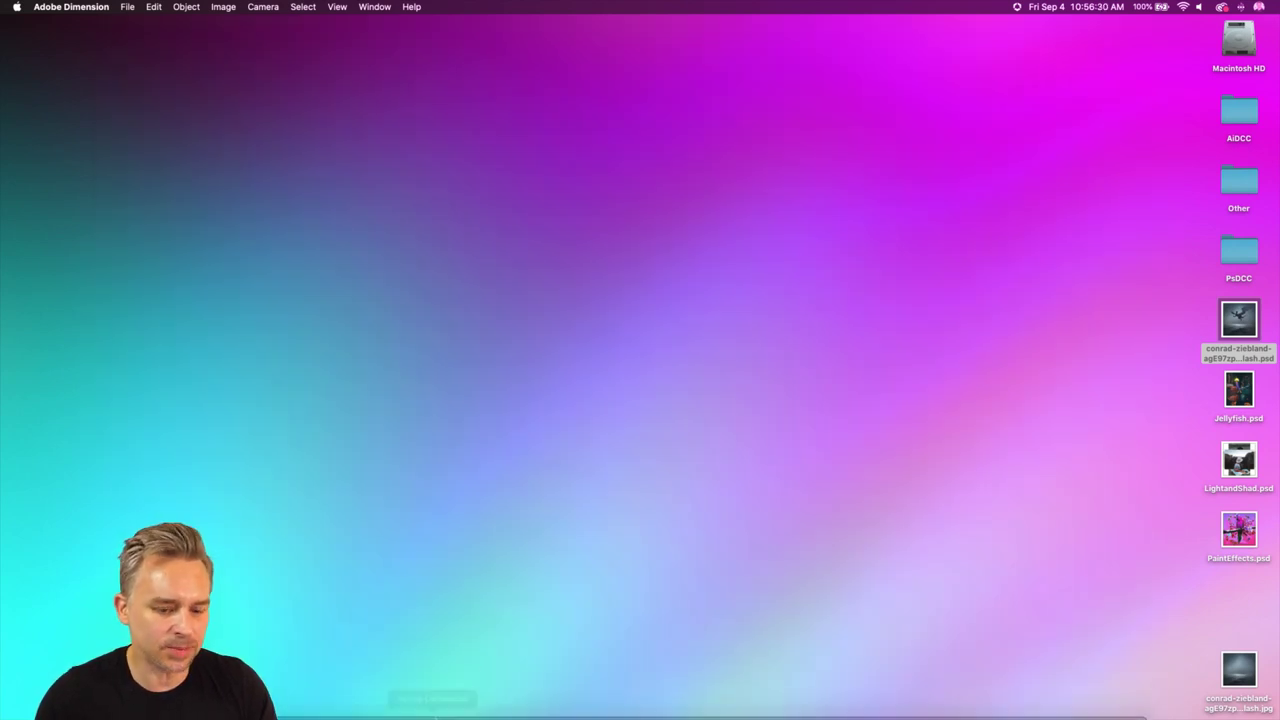
{"action": "left_click", "coordinate": [337, 704]}
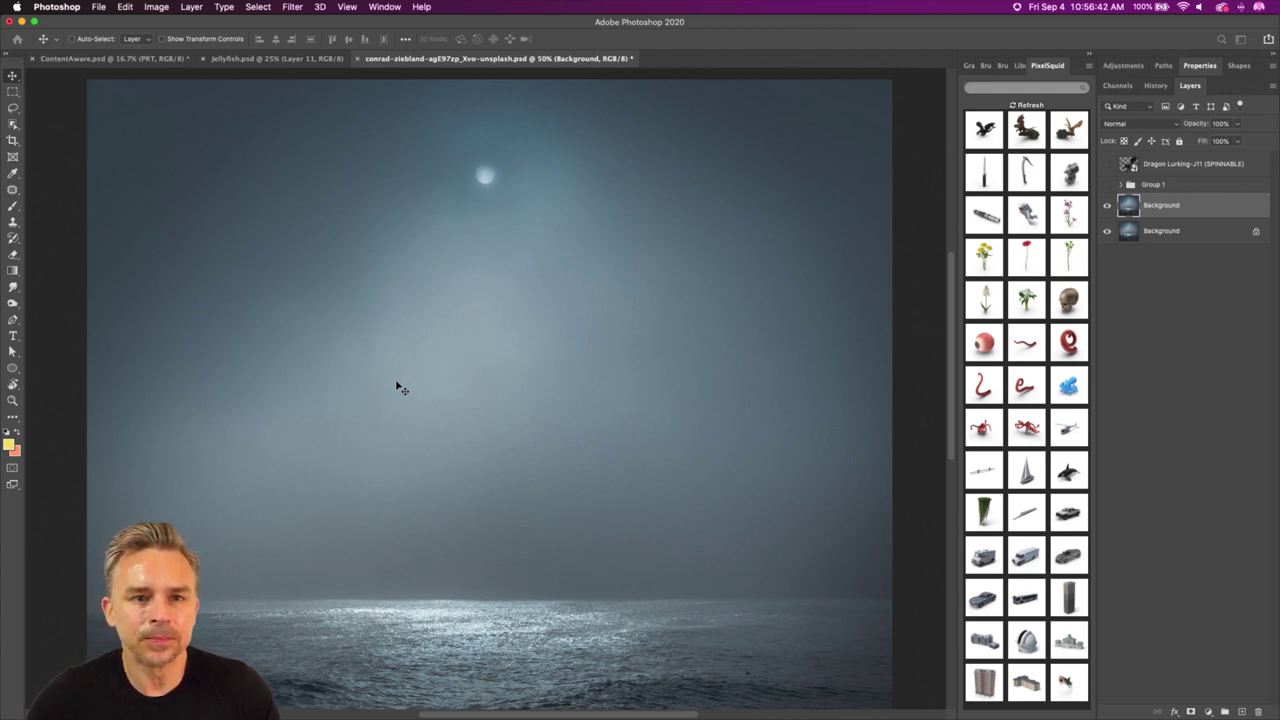
{"action": "left_click", "coordinate": [1107, 164]}
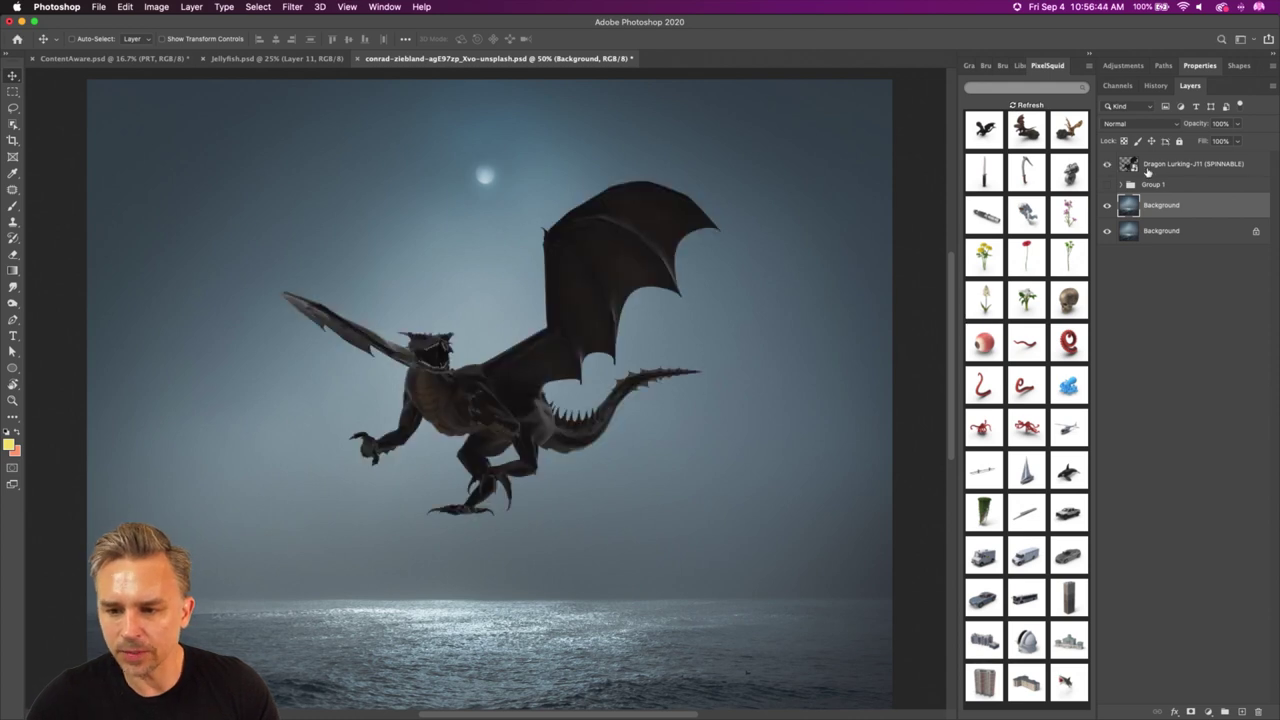
{"action": "left_click", "coordinate": [1160, 172]}
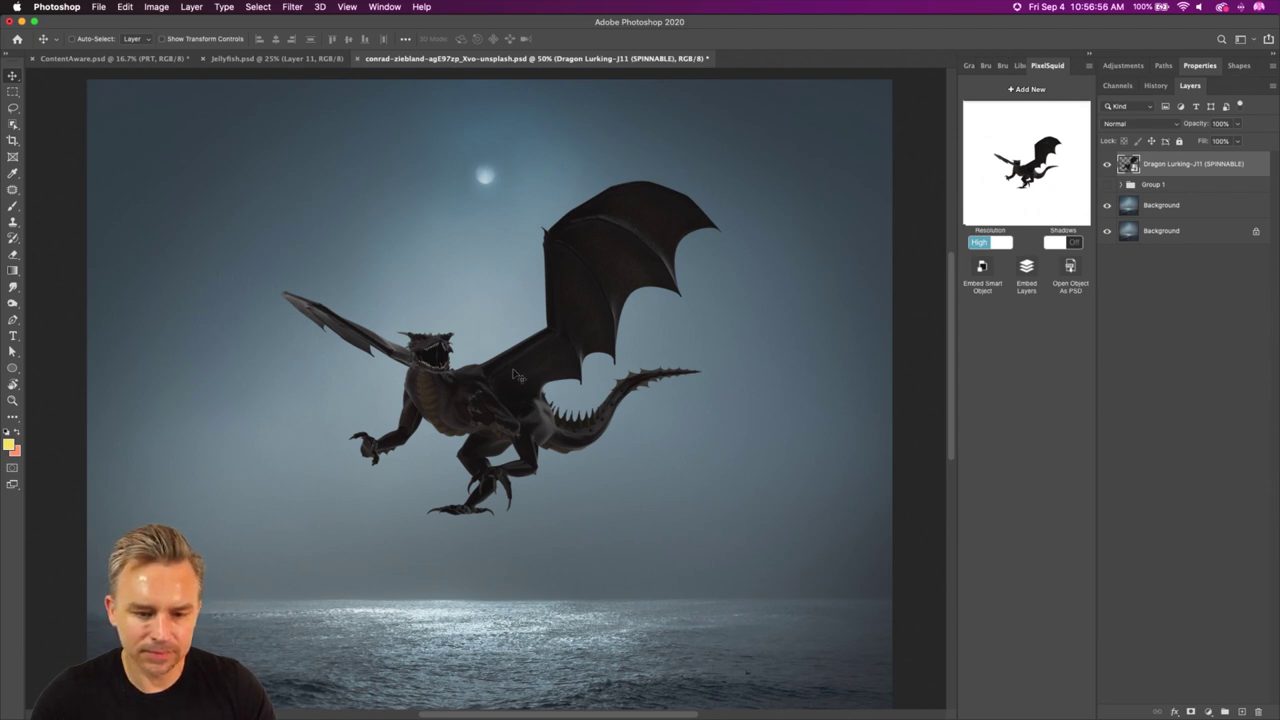
Start Puppet Warp on the dragon and pin the outstretched wing, the body and two points on the raised wing.
{"action": "left_click", "coordinate": [99, 7]}
{"action": "mouse_move", "coordinate": [122, 7]}
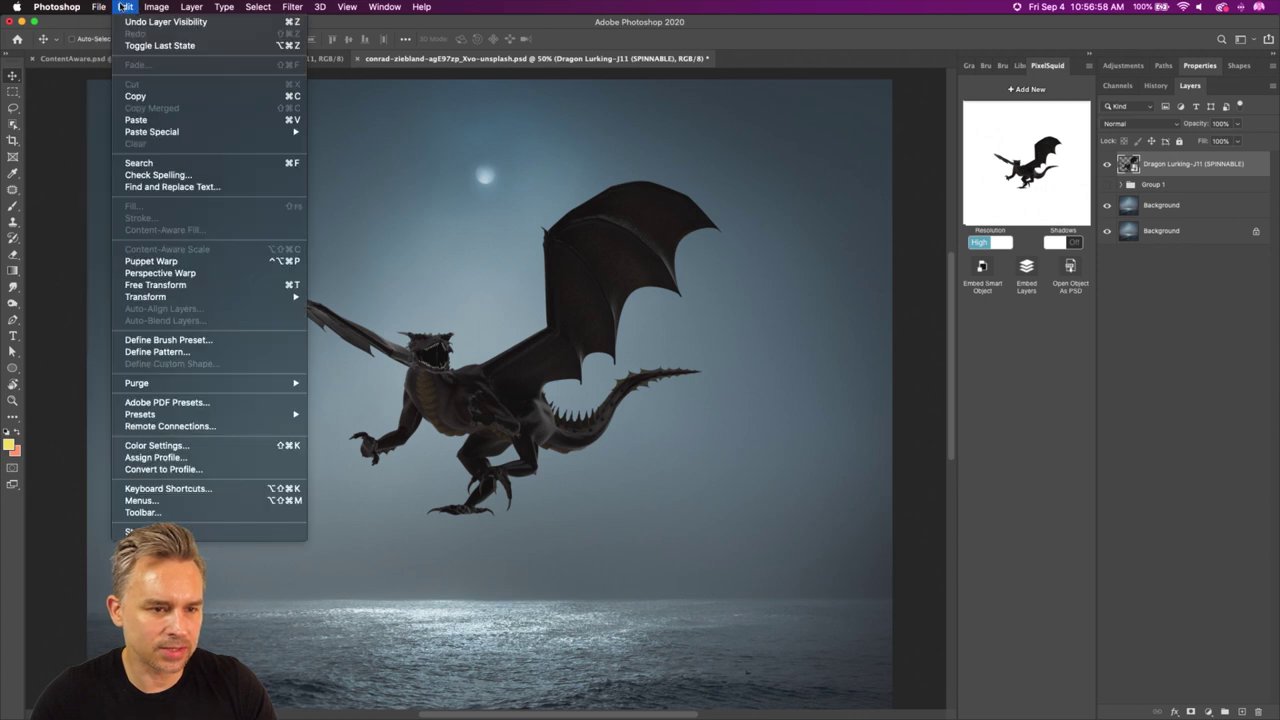
{"action": "left_click", "coordinate": [146, 135]}
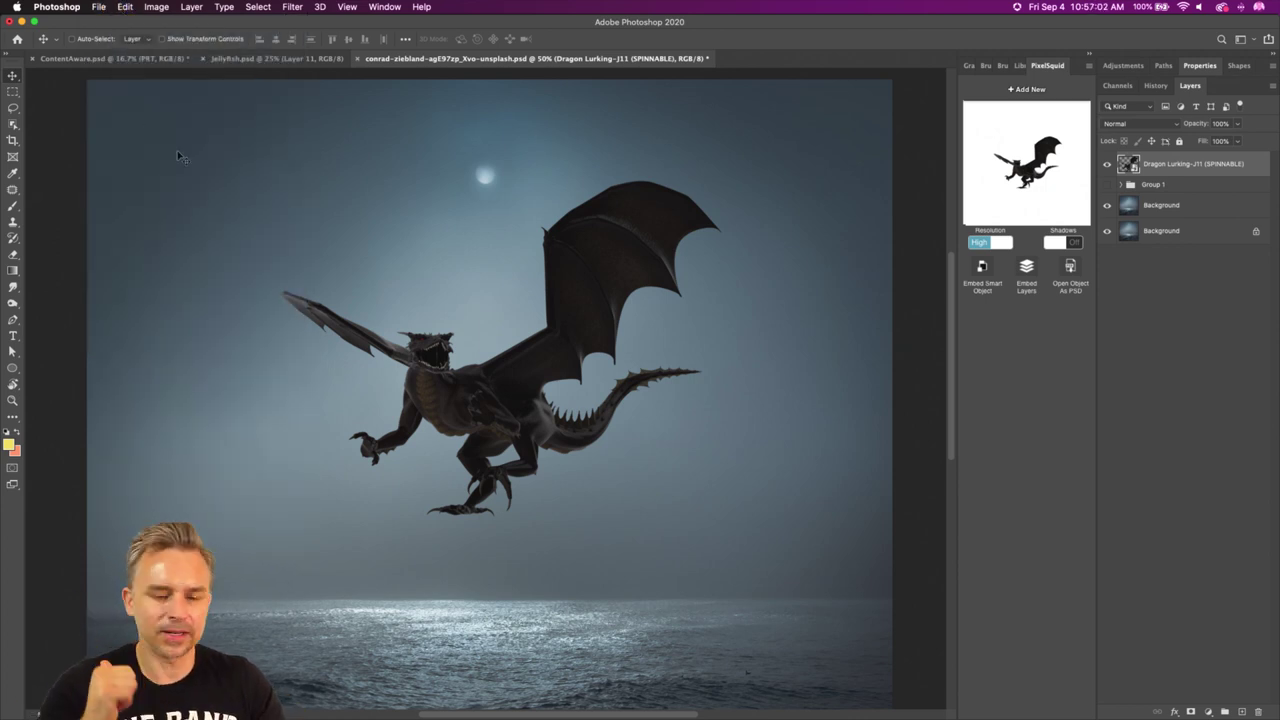
{"action": "left_click", "coordinate": [125, 6]}
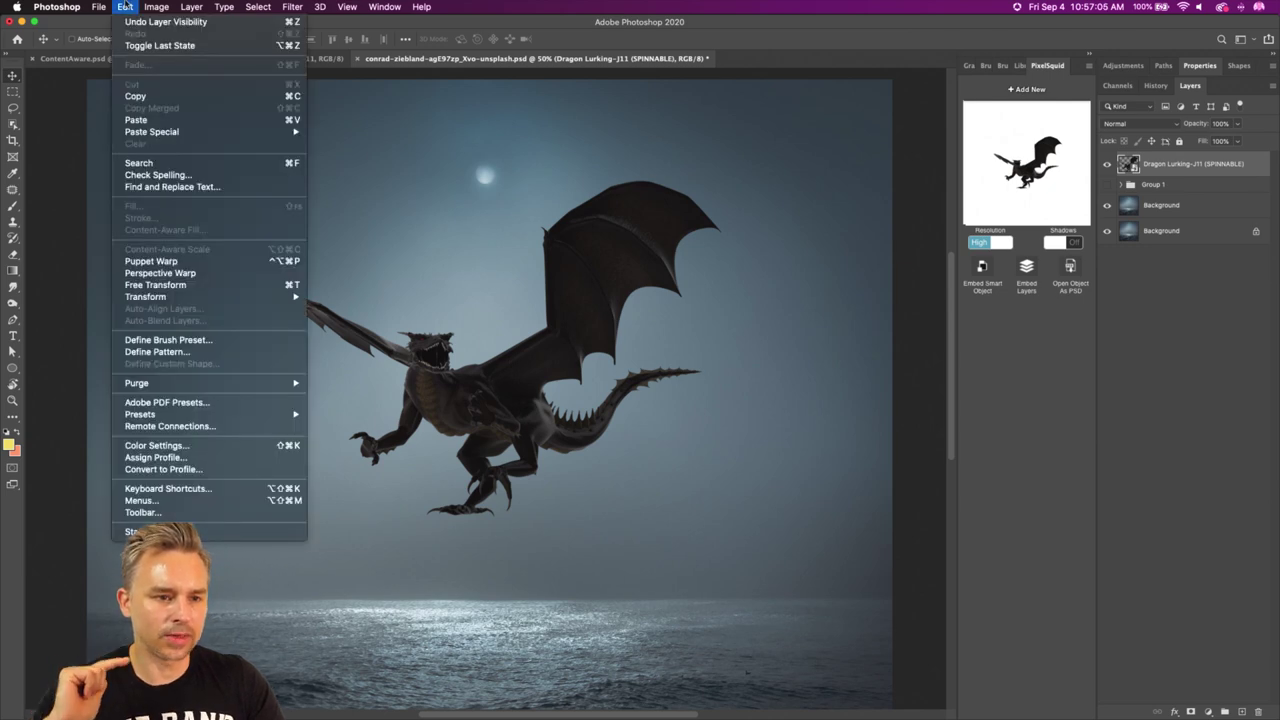
{"action": "left_click", "coordinate": [140, 261]}
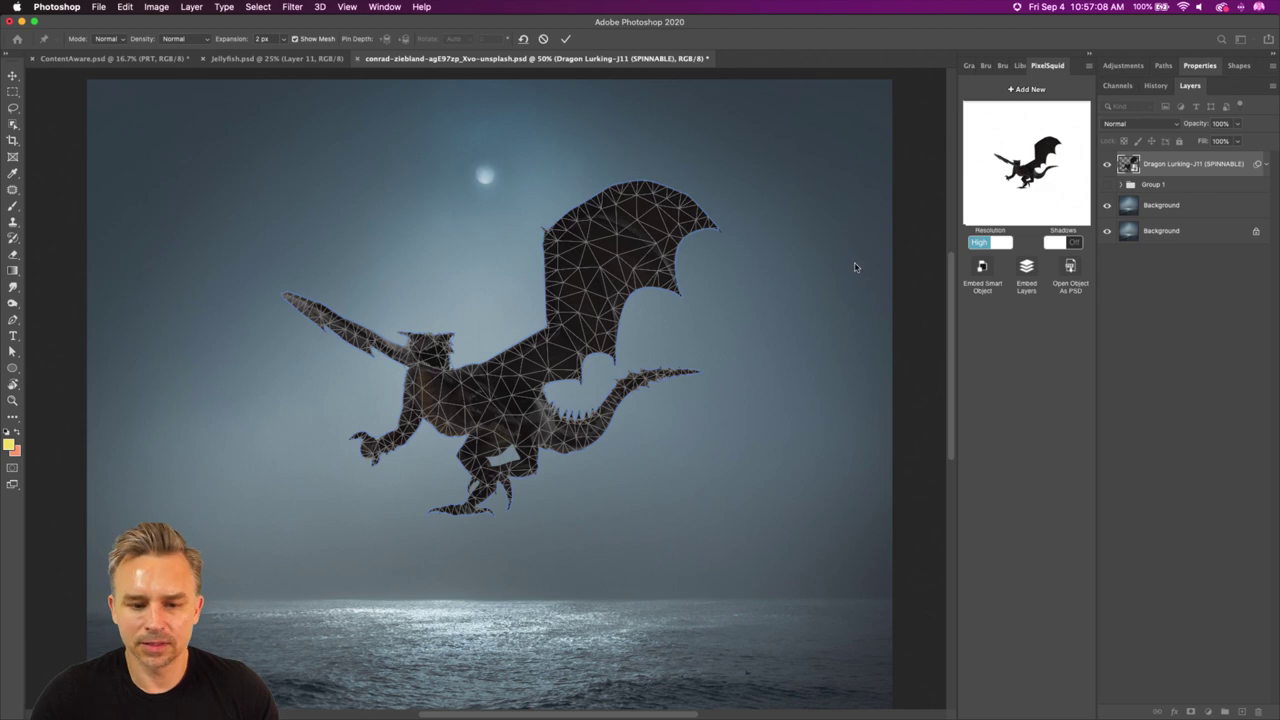
{"action": "left_click", "coordinate": [339, 324]}
{"action": "left_click", "coordinate": [474, 401]}
{"action": "left_click", "coordinate": [570, 247]}
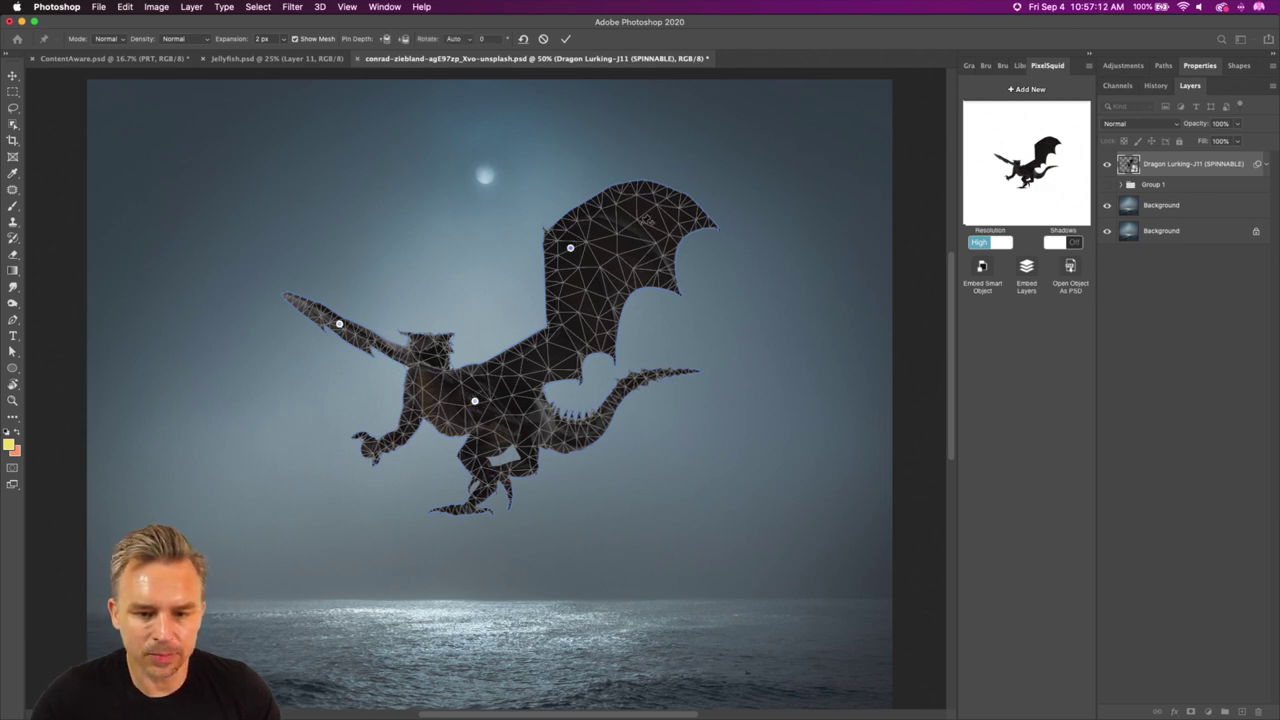
{"action": "left_click", "coordinate": [668, 216]}
Pin and repose the dragon's tail base, outstretched wing, forearm and lower foot, anchoring the chest with a pin.
{"action": "left_click_drag", "start_coordinate": [548, 436], "coordinate": [557, 442]}
{"action": "left_click_drag", "start_coordinate": [339, 324], "coordinate": [323, 309]}
{"action": "left_click", "coordinate": [422, 399]}
{"action": "left_click_drag", "start_coordinate": [365, 437], "coordinate": [393, 448]}
{"action": "left_click_drag", "start_coordinate": [495, 505], "coordinate": [528, 517]}
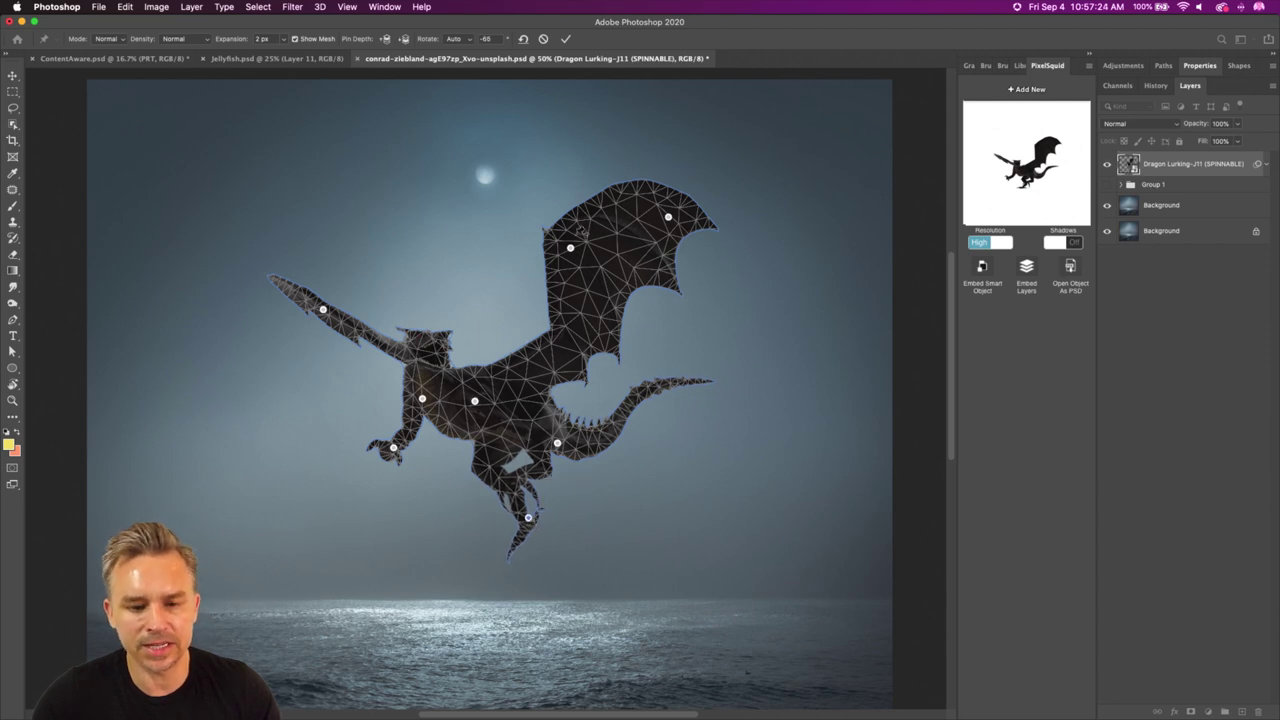
Stretch the dragon's raised wing up and outward and extend the end of its tail.
{"action": "left_click_drag", "start_coordinate": [668, 216], "coordinate": [737, 170]}
{"action": "left_click_drag", "start_coordinate": [570, 247], "coordinate": [559, 237]}
{"action": "left_click_drag", "start_coordinate": [670, 378], "coordinate": [713, 371]}
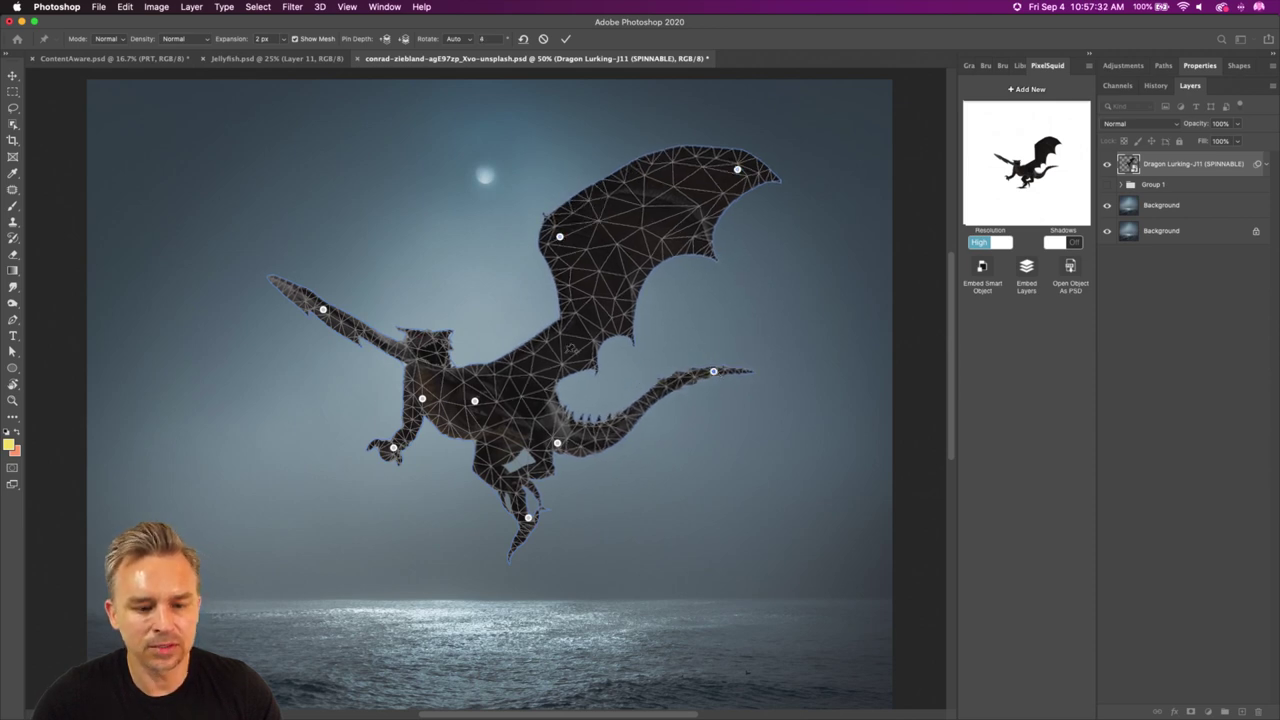
Lift the outstretched wing's tip around a new pin, apply the warp, and shift the dragon slightly left in the scene.
{"action": "left_click", "coordinate": [341, 305]}
{"action": "left_click_drag", "start_coordinate": [344, 322], "coordinate": [316, 290]}
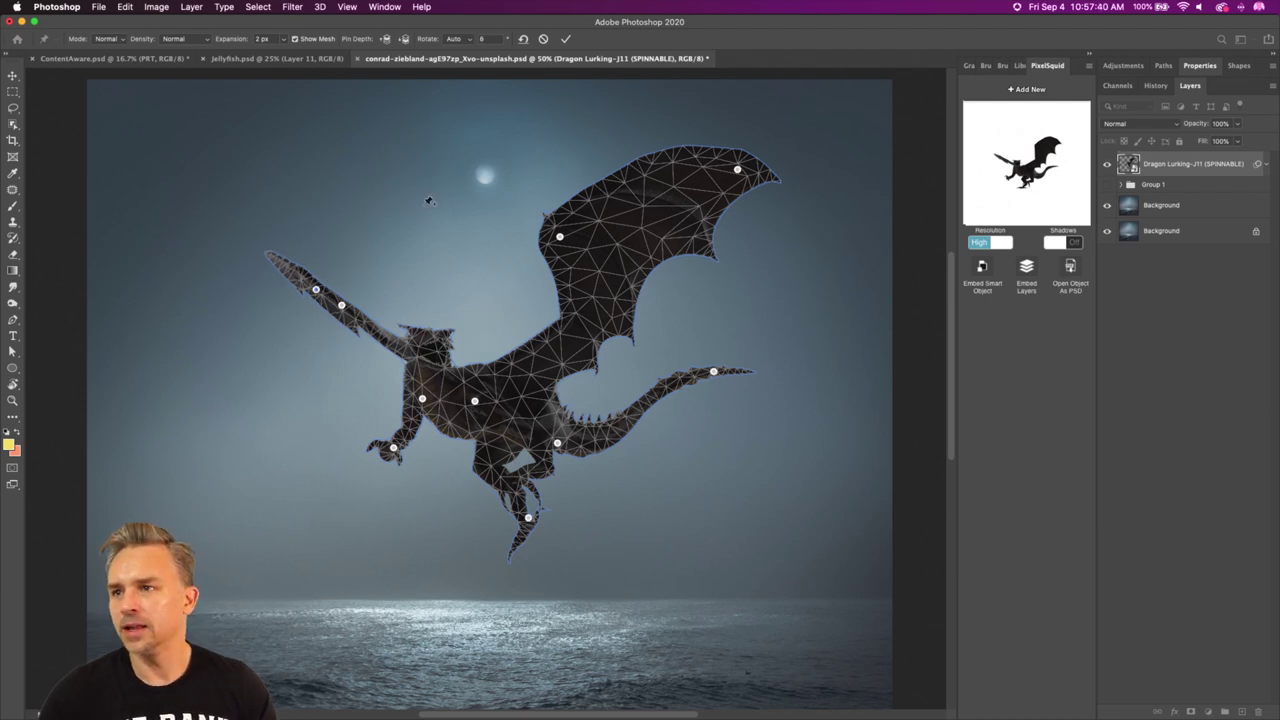
{"action": "key", "text": "Return"}
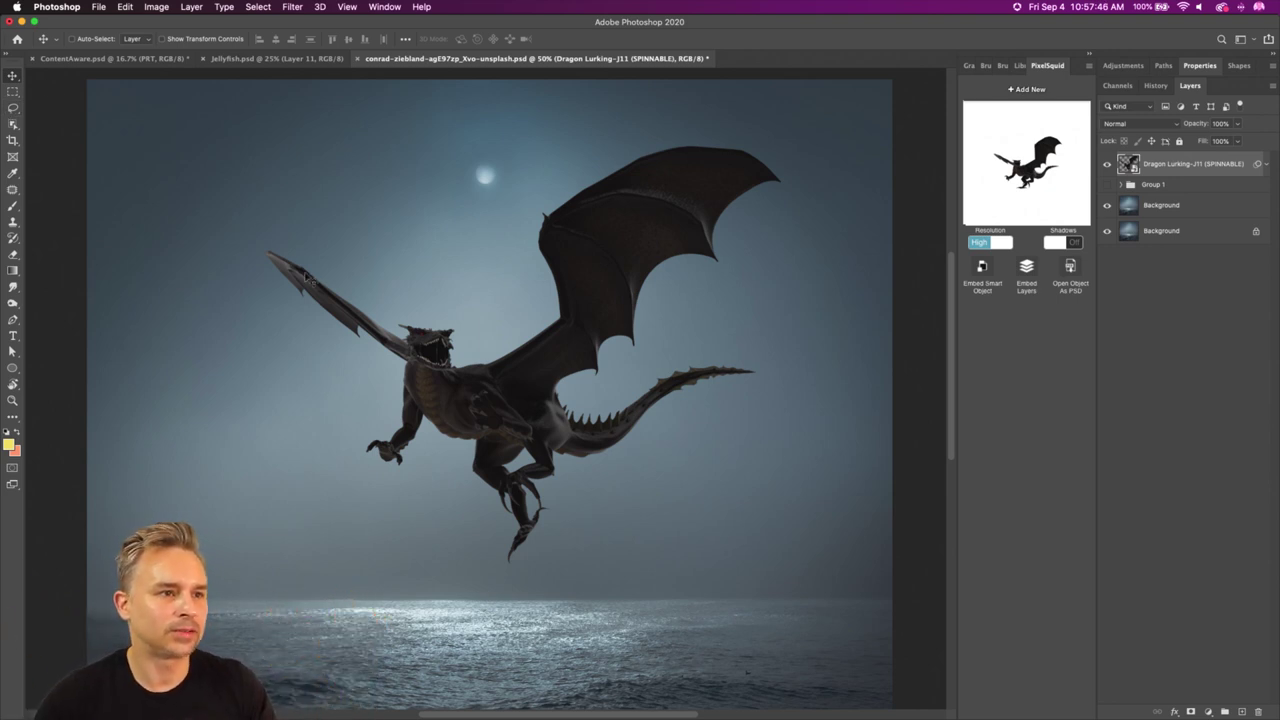
{"action": "left_click_drag", "start_coordinate": [418, 375], "coordinate": [394, 431]}
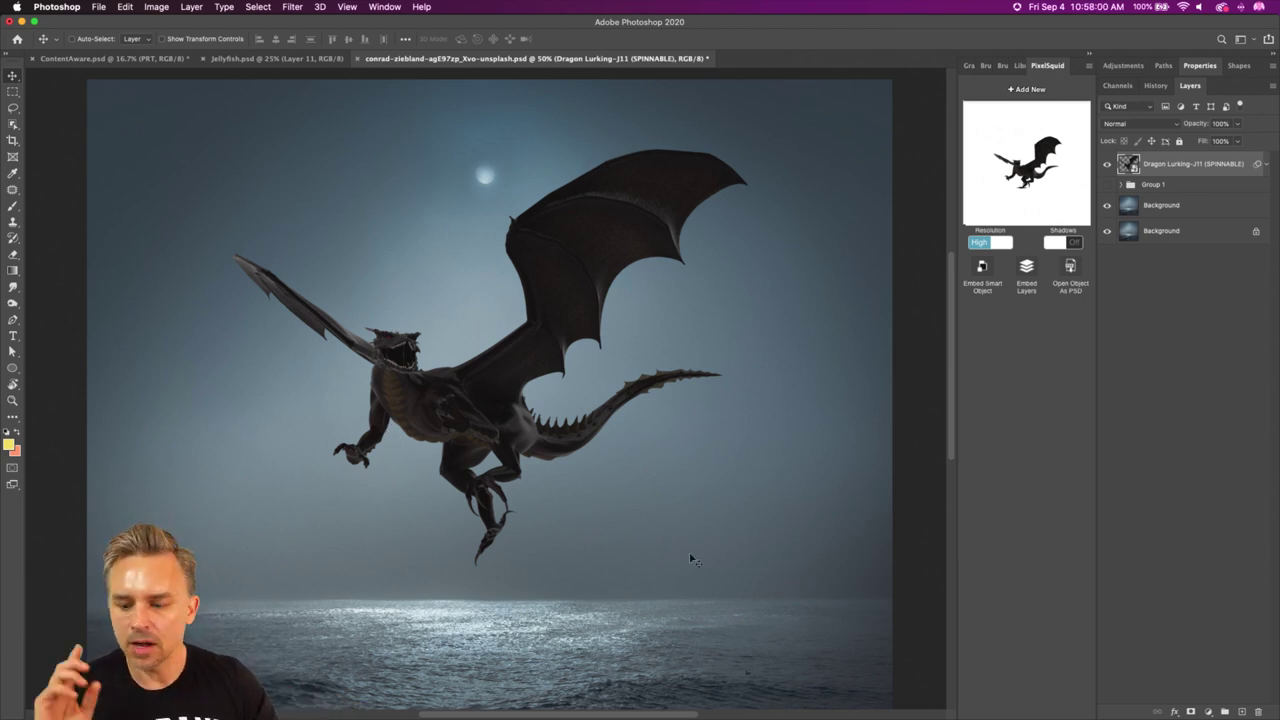
Add a Black & White adjustment layer above the dragon and collapse the PixelSquid panel.
{"action": "left_click", "coordinate": [1209, 712]}
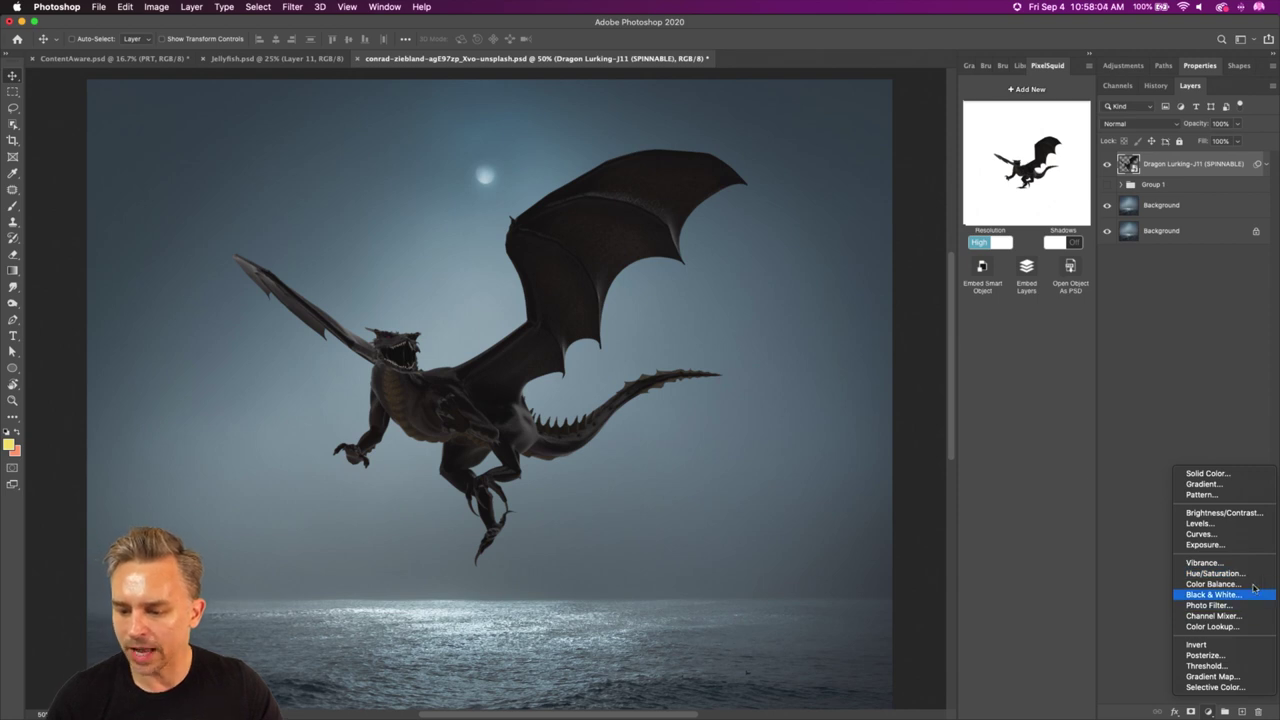
{"action": "left_click", "coordinate": [1214, 594]}
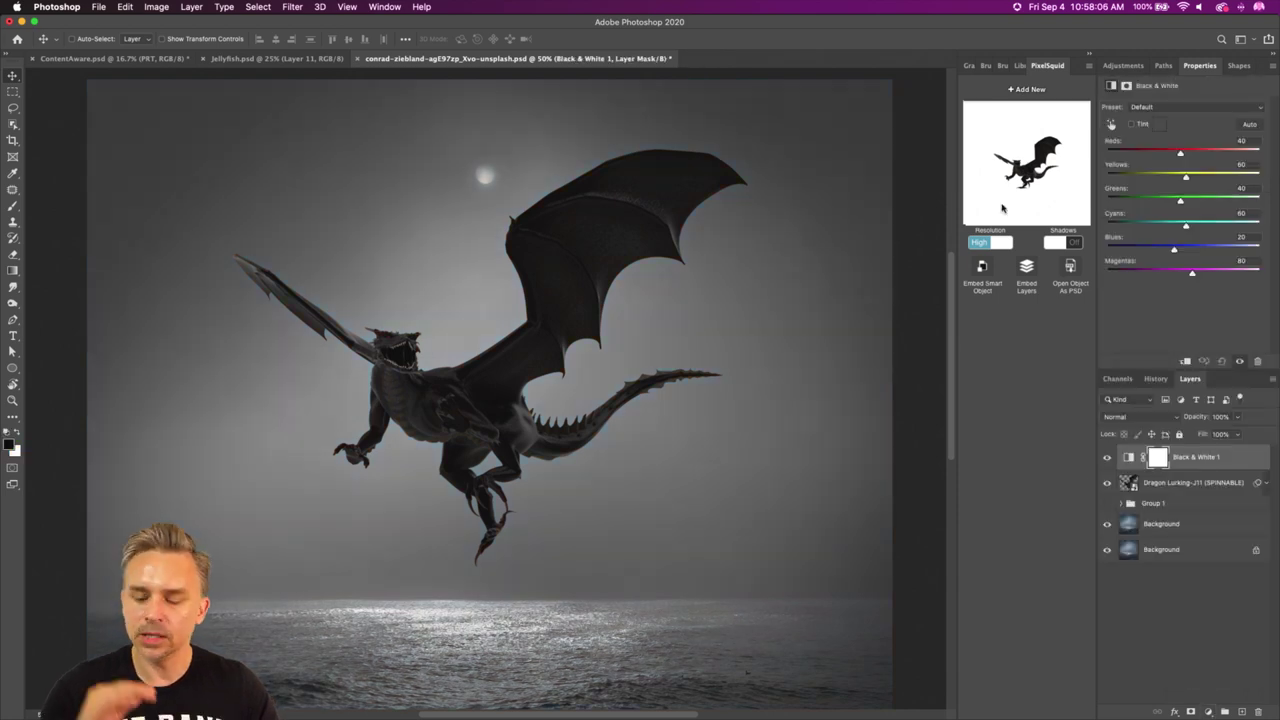
{"action": "left_click", "coordinate": [1108, 457]}
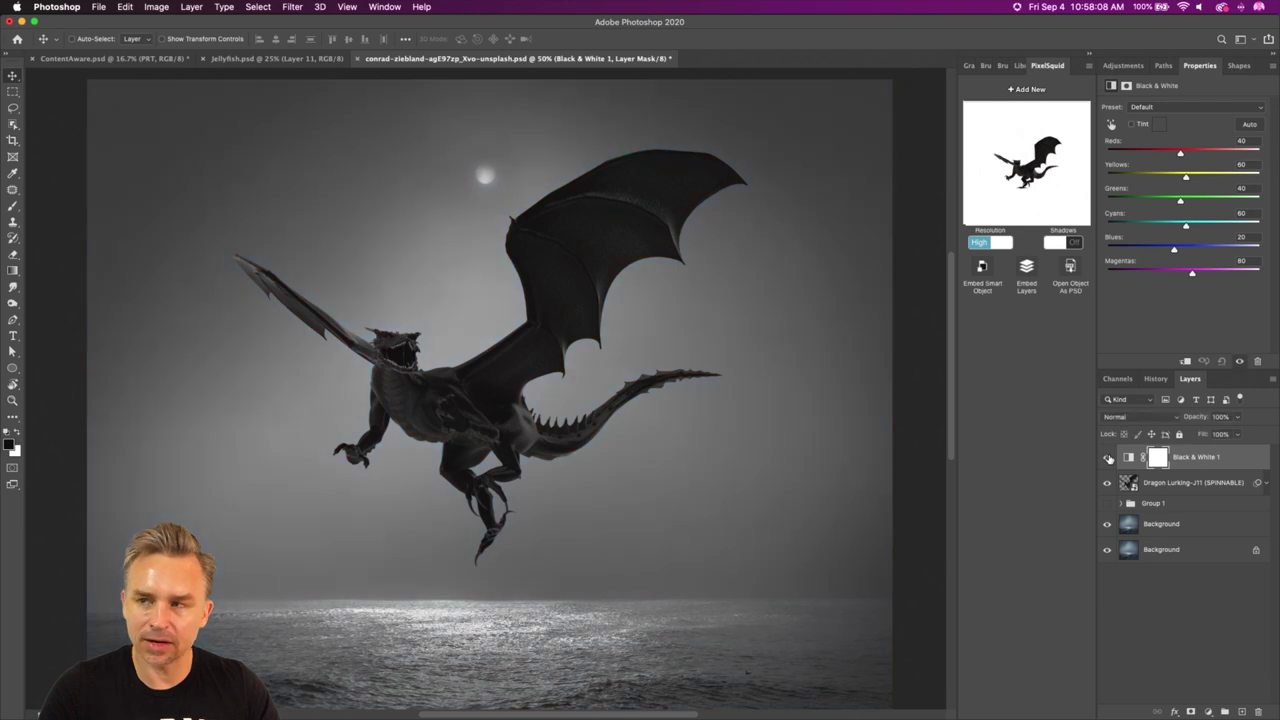
{"action": "left_click", "coordinate": [1087, 57]}
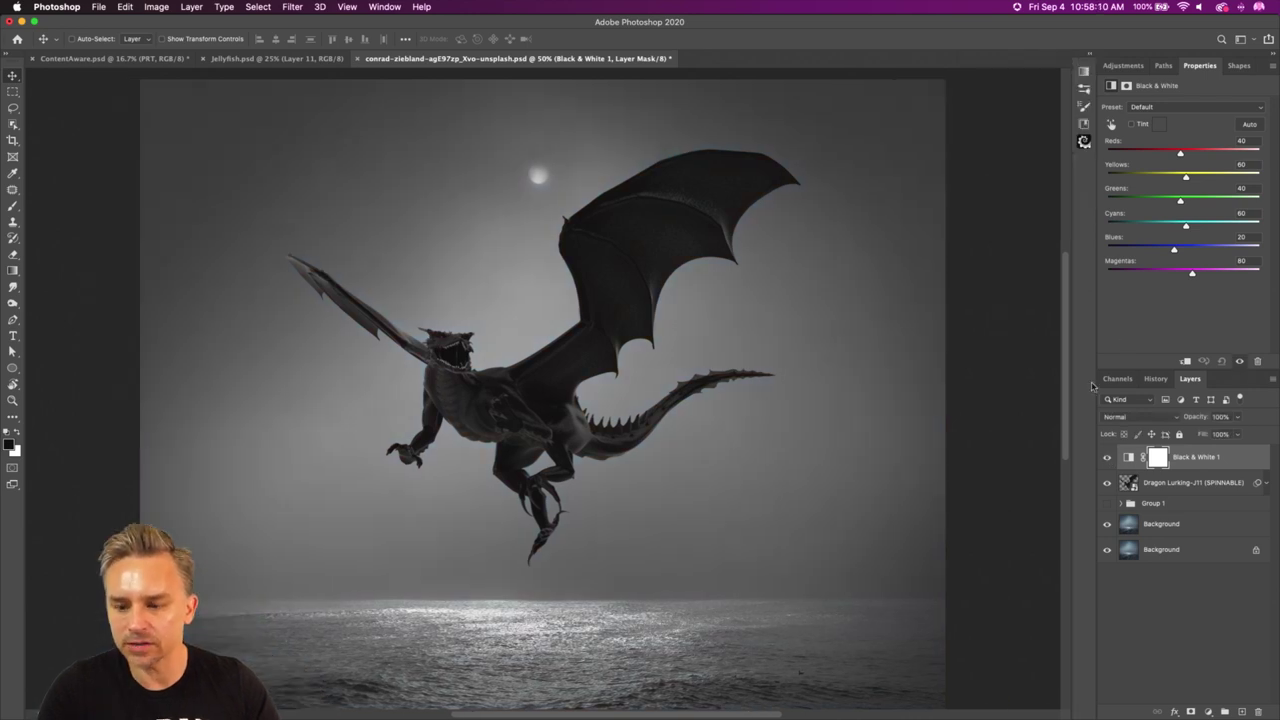
Compare the composite with and without the Black & White layer, leave that layer hidden, and select the Dragon Lurking layer.
{"action": "left_click", "coordinate": [1107, 458]}
{"action": "left_click", "coordinate": [1107, 458]}
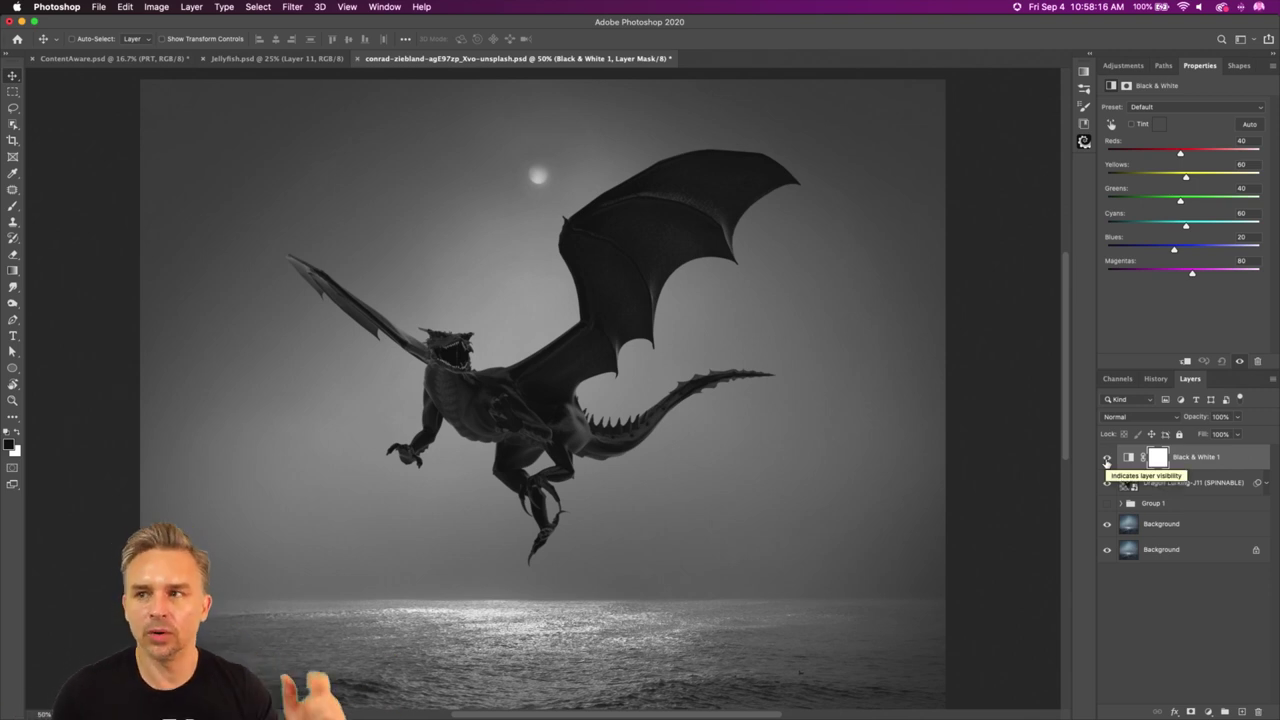
{"action": "left_click", "coordinate": [1107, 458]}
{"action": "left_click", "coordinate": [1148, 484]}
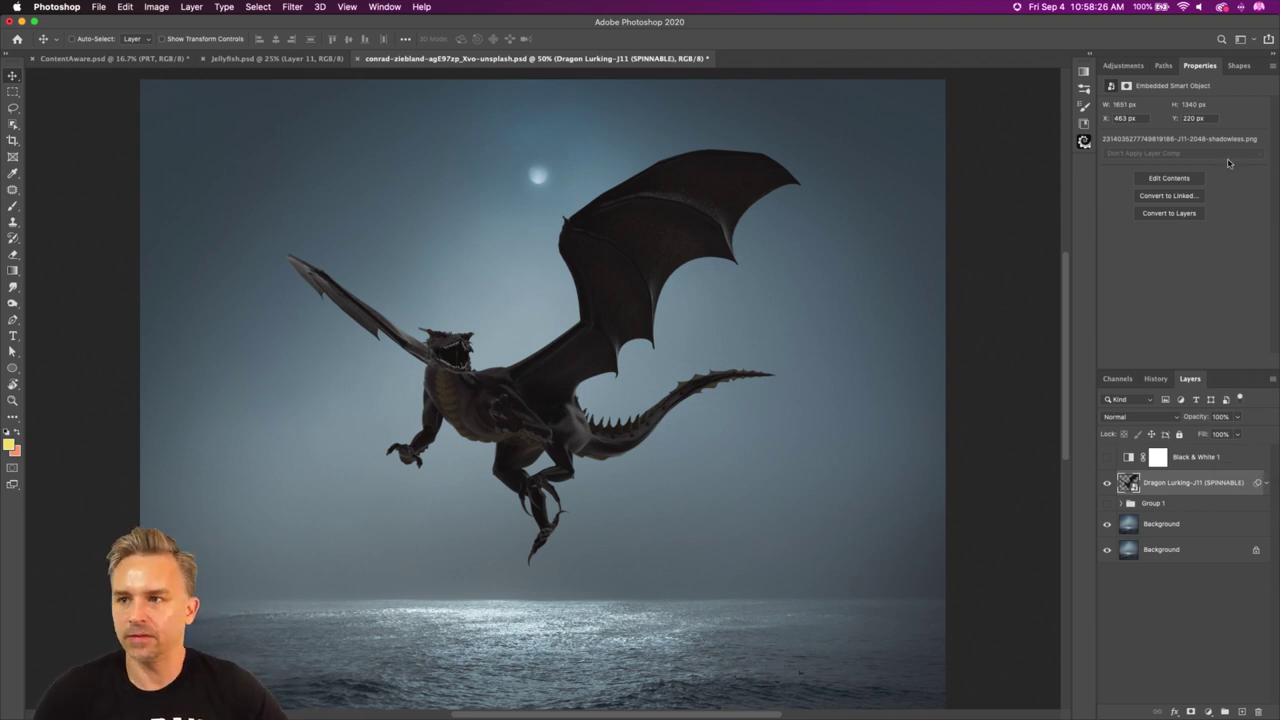
Add a Curves adjustment layer above the dragon layer and float its properties over the canvas.
{"action": "double_click", "coordinate": [1265, 64]}
{"action": "left_click", "coordinate": [1208, 711]}
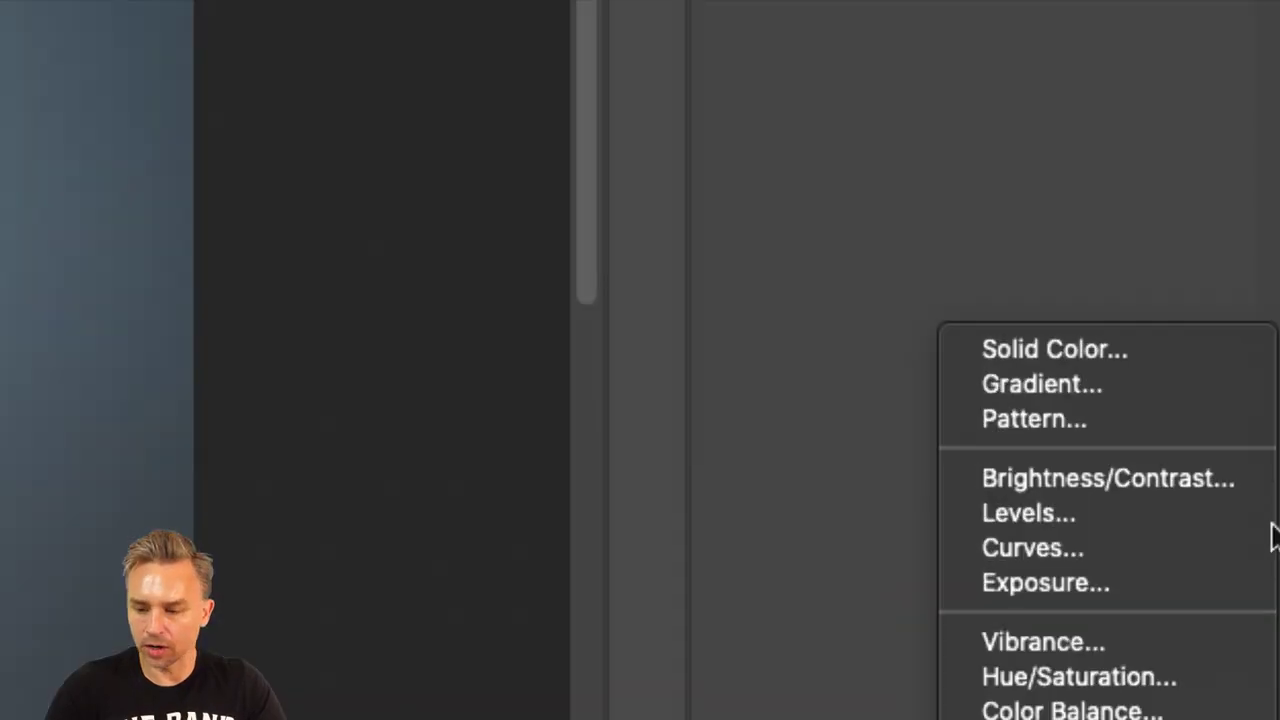
{"action": "left_click", "coordinate": [1151, 550]}
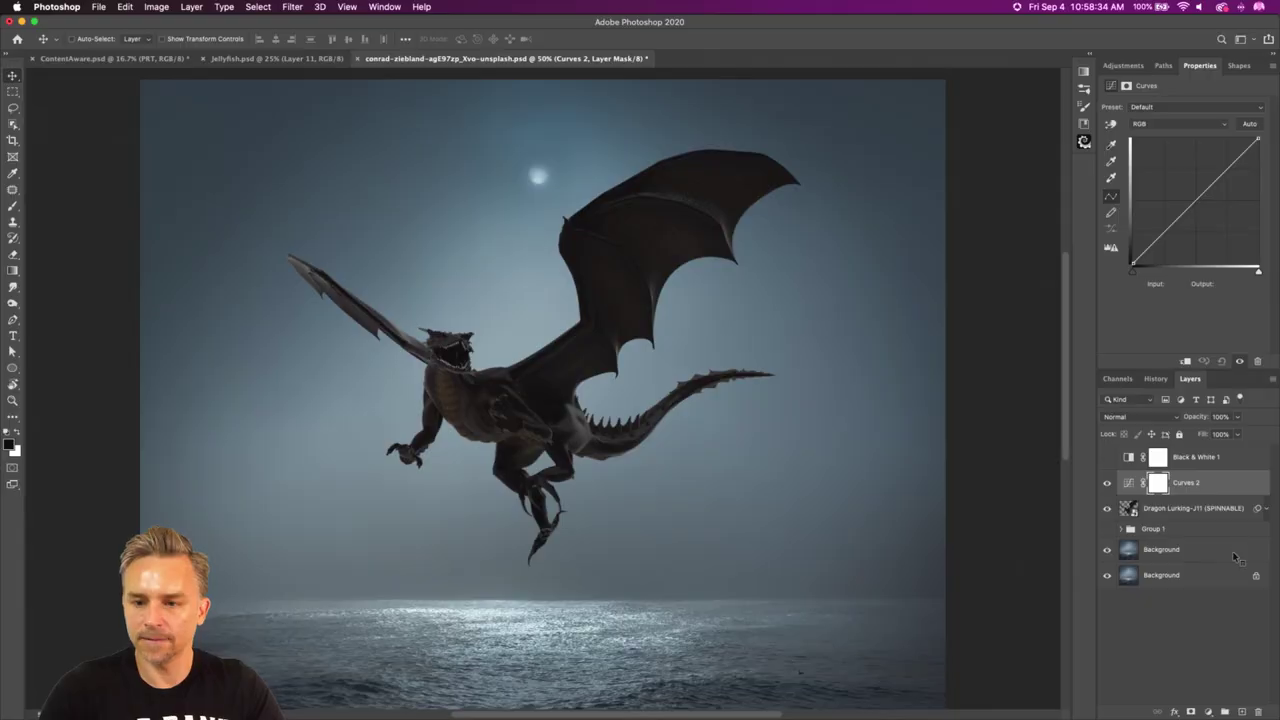
{"action": "left_click_drag", "start_coordinate": [1199, 66], "coordinate": [845, 151]}
{"action": "left_click_drag", "start_coordinate": [928, 157], "coordinate": [872, 171]}
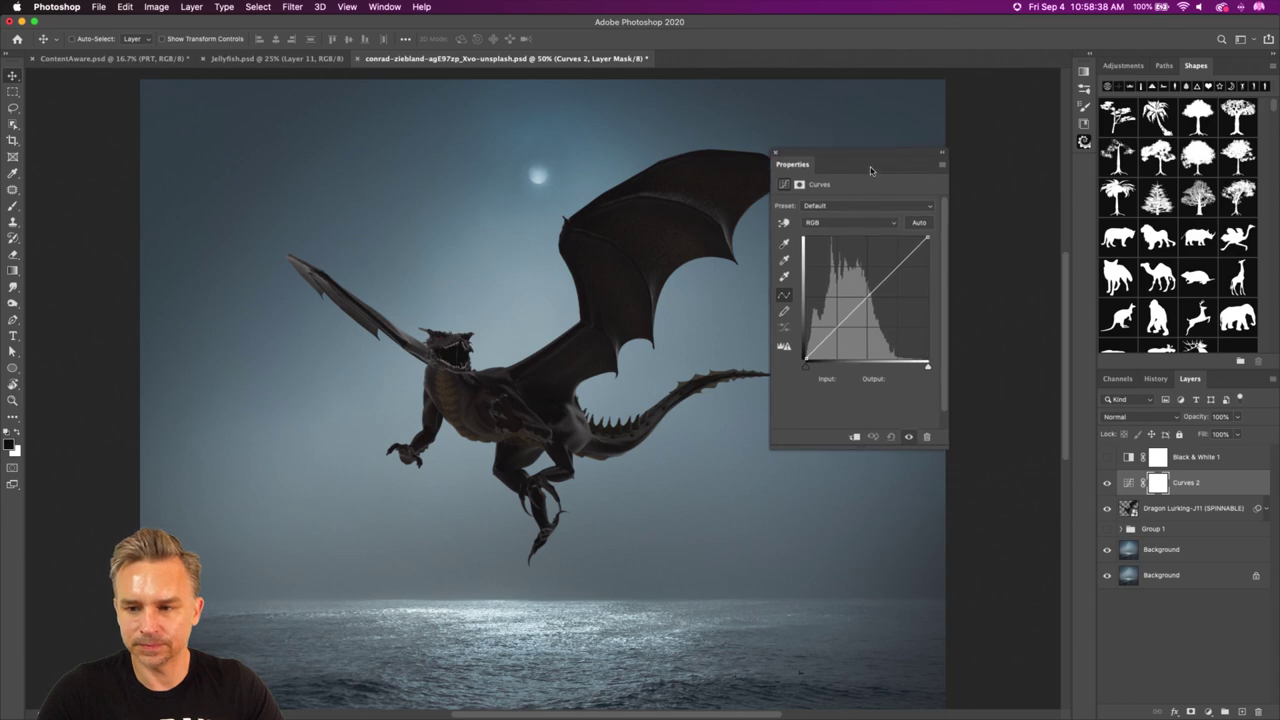
{"action": "double_click", "coordinate": [1224, 67]}
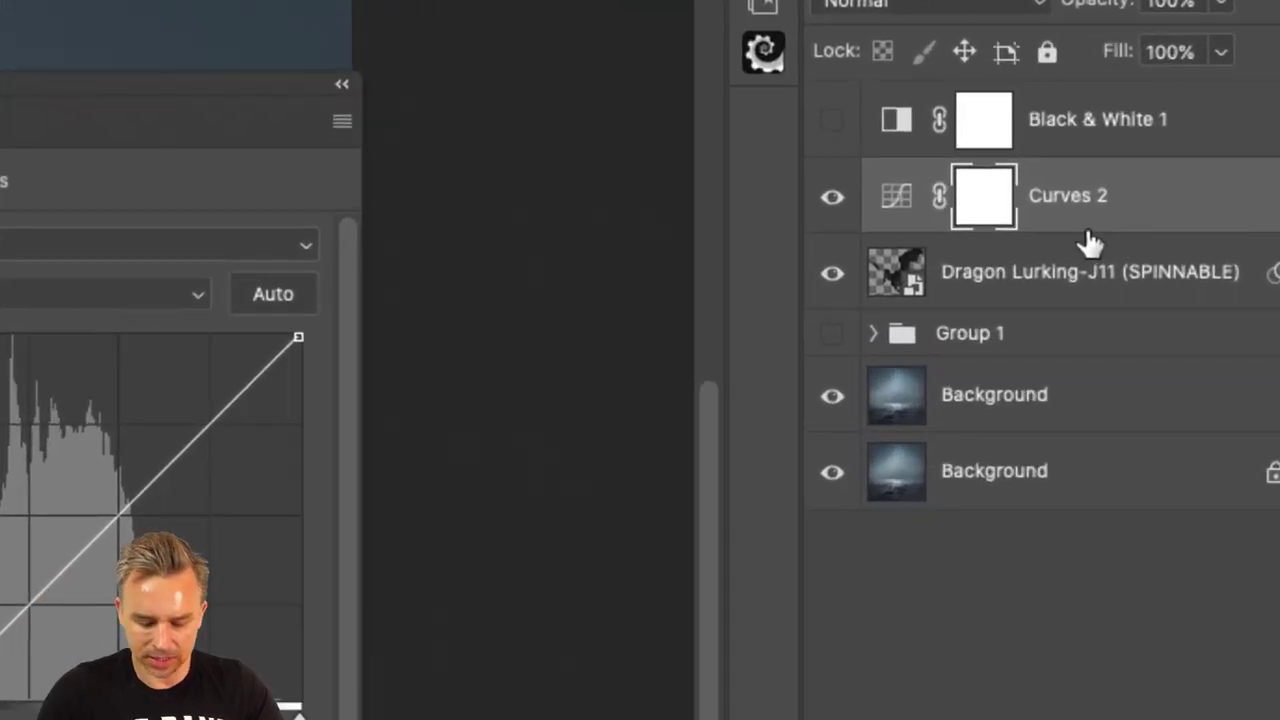
Clip the Curves 2 adjustment to the dragon layer below it.
{"action": "mouse_move", "coordinate": [1088, 232]}
{"action": "left_mouse_down"}
{"action": "mouse_move", "coordinate": [1077, 223]}
{"action": "mouse_move", "coordinate": [1082, 248]}
{"action": "left_mouse_up"}
{"action": "right_click", "coordinate": [1139, 205]}
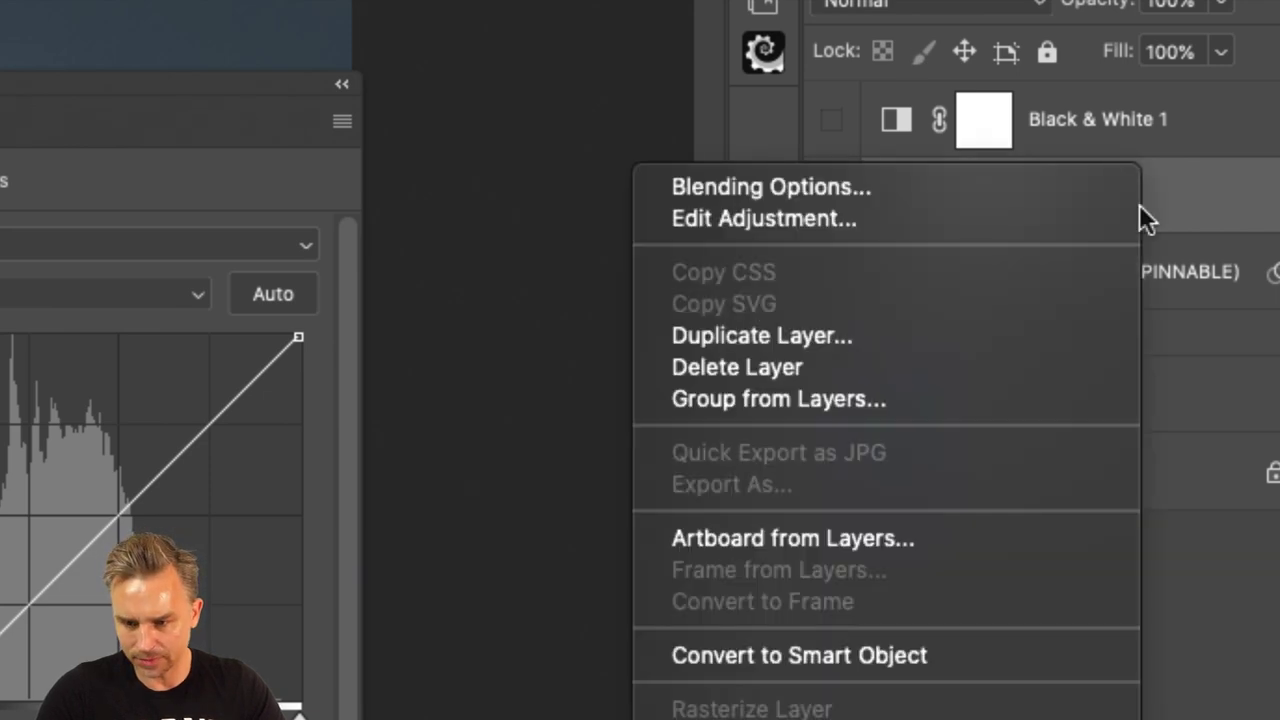
{"action": "left_click", "coordinate": [1246, 223]}
{"action": "left_click_drag", "start_coordinate": [1246, 223], "coordinate": [1142, 230]}
{"action": "left_click", "coordinate": [1141, 230], "text": "alt"}
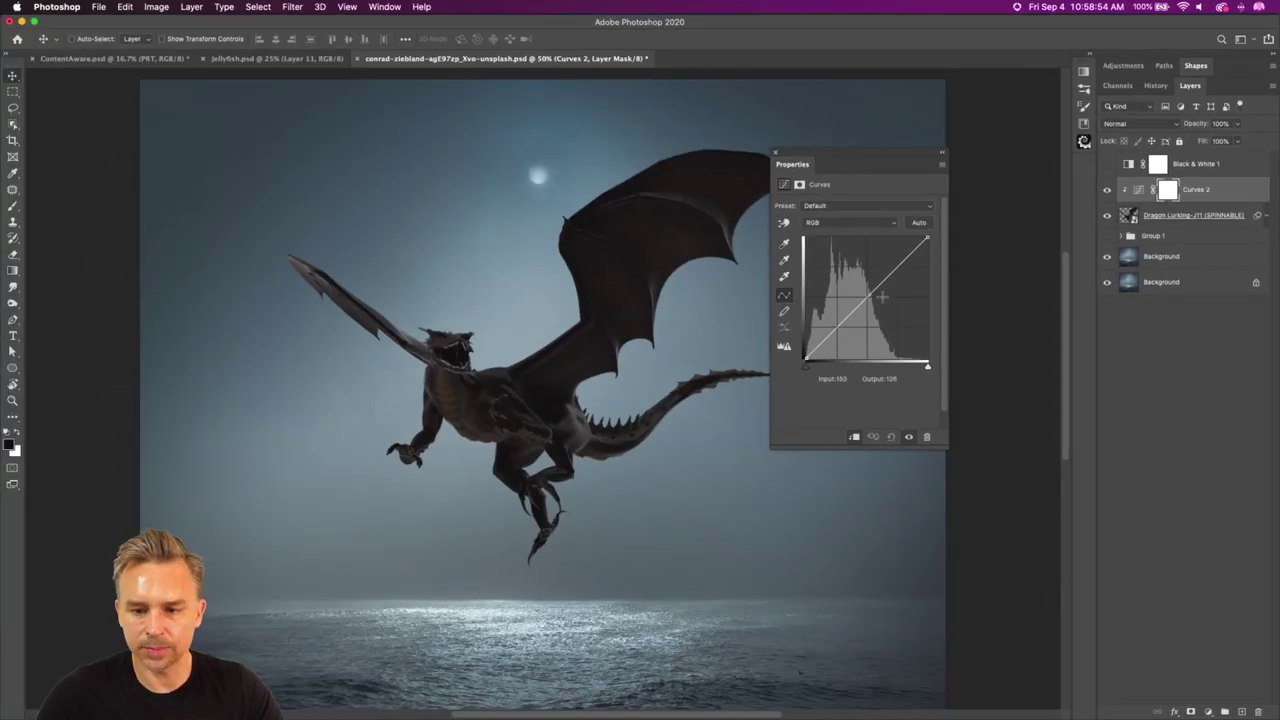
Bend the RGB curve to brighten the dragon's dark tones, with a point at input 74 and output 109.
{"action": "left_click_drag", "start_coordinate": [871, 296], "coordinate": [835, 291]}
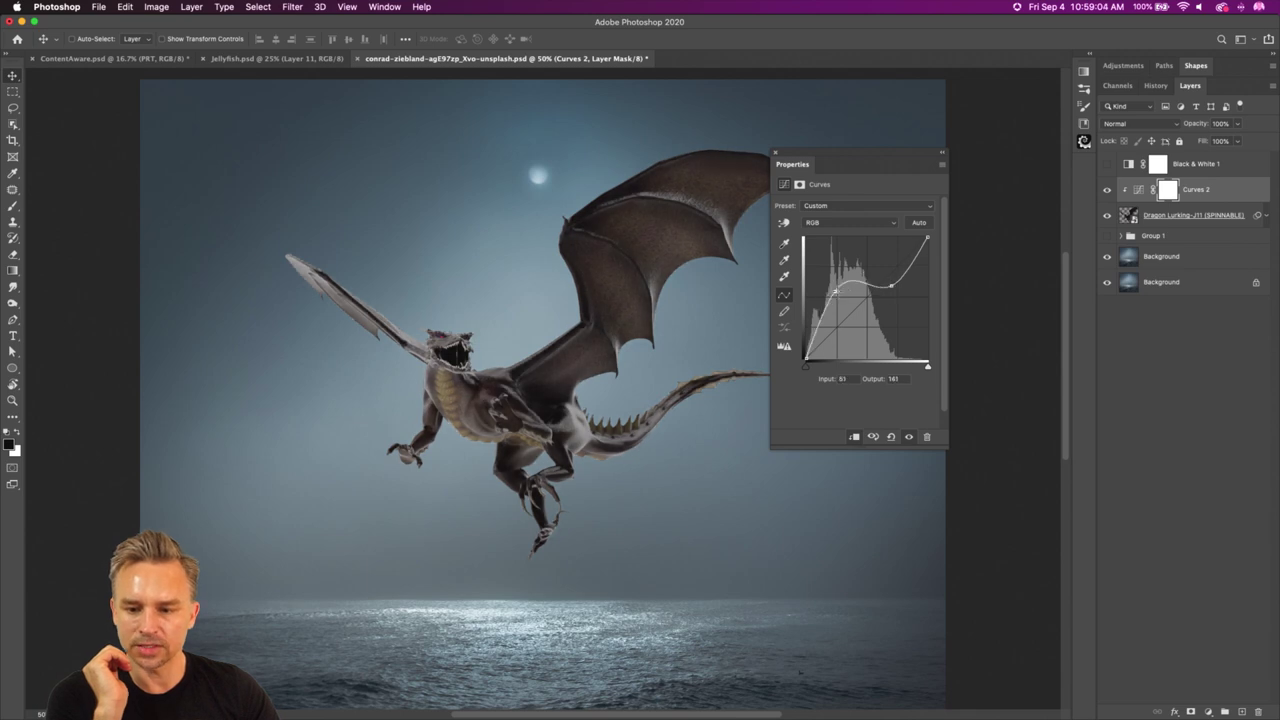
{"action": "left_click_drag", "start_coordinate": [806, 371], "coordinate": [779, 375]}
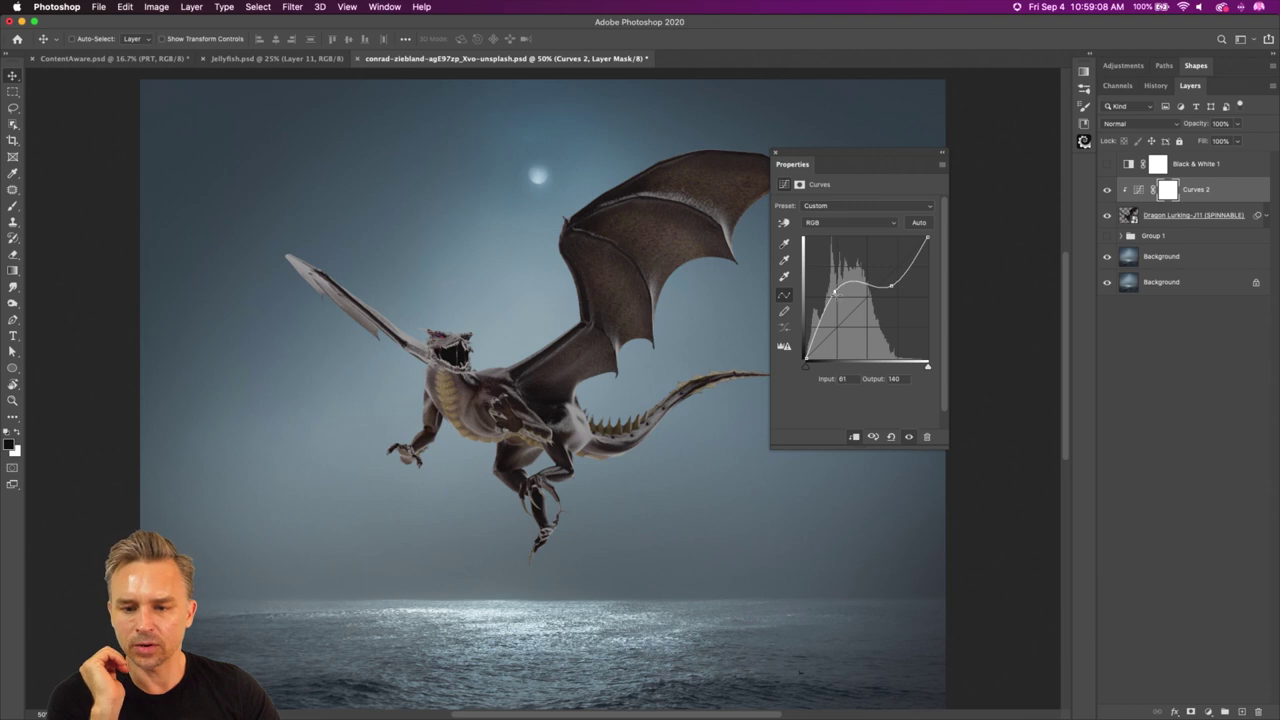
{"action": "left_click_drag", "start_coordinate": [835, 291], "coordinate": [841, 307]}
{"action": "left_click_drag", "start_coordinate": [840, 153], "coordinate": [813, 155]}
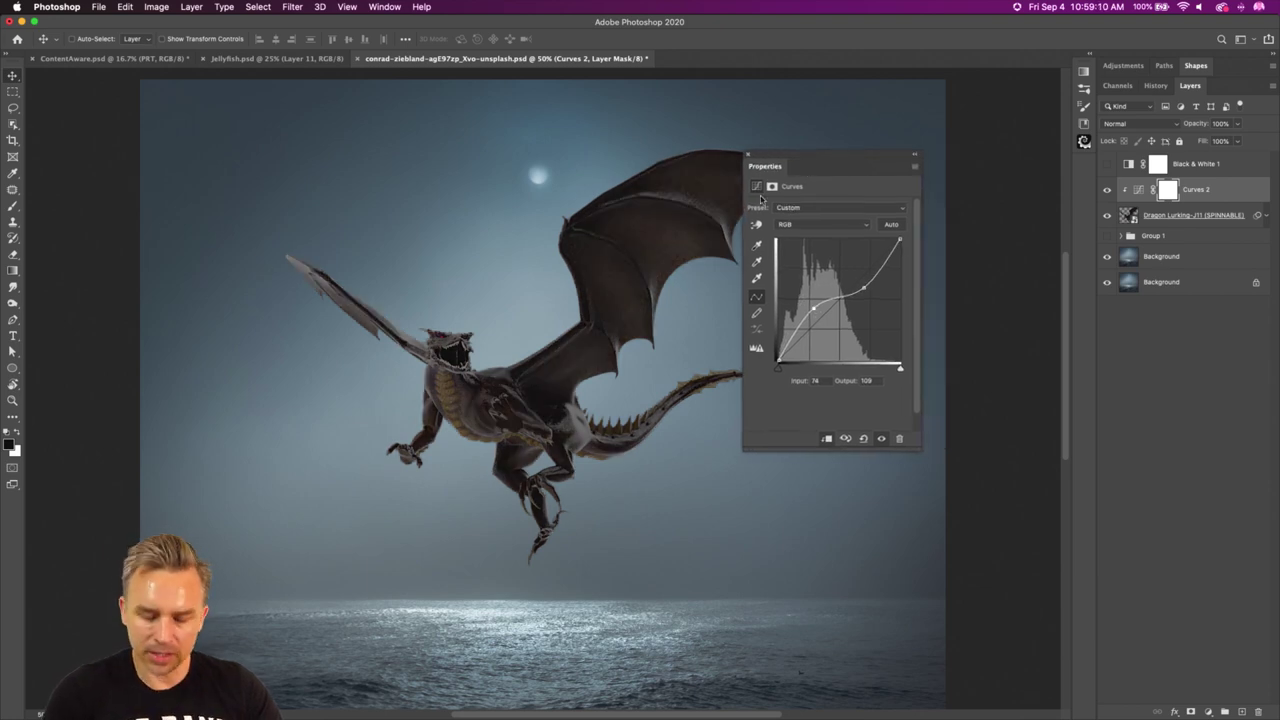
{"action": "left_click", "coordinate": [912, 167]}
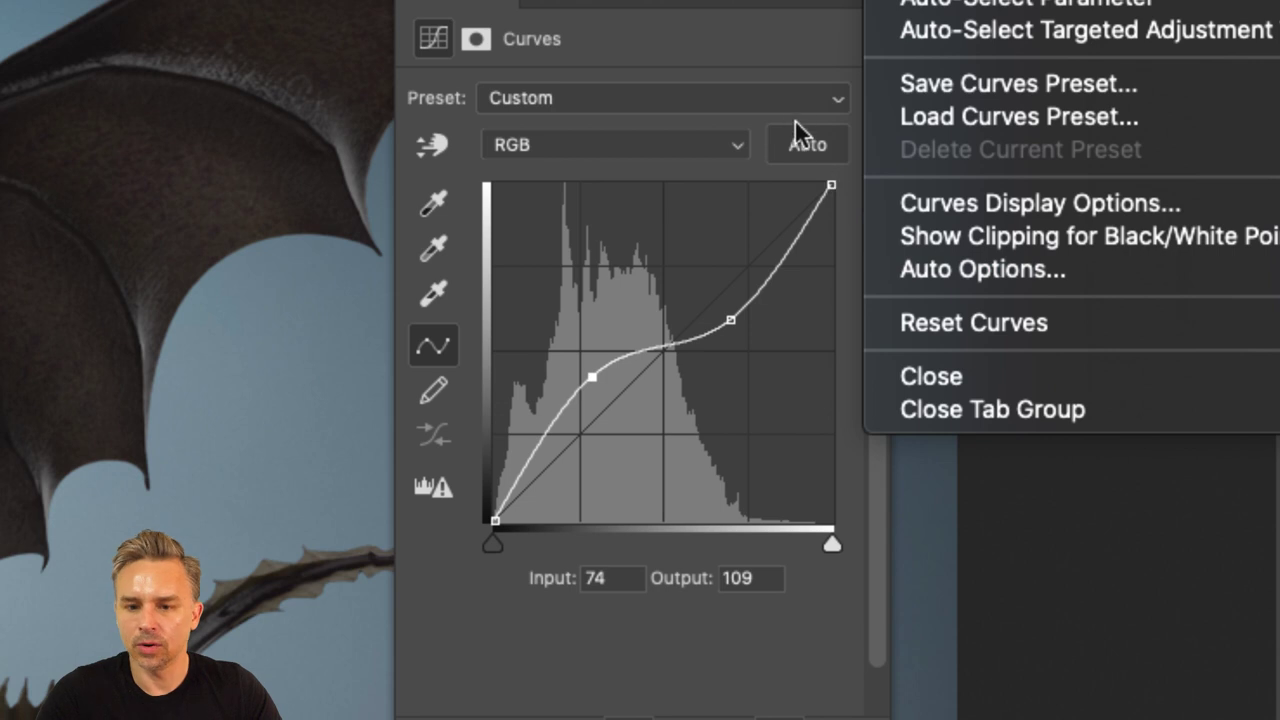
{"action": "left_click", "coordinate": [748, 140]}
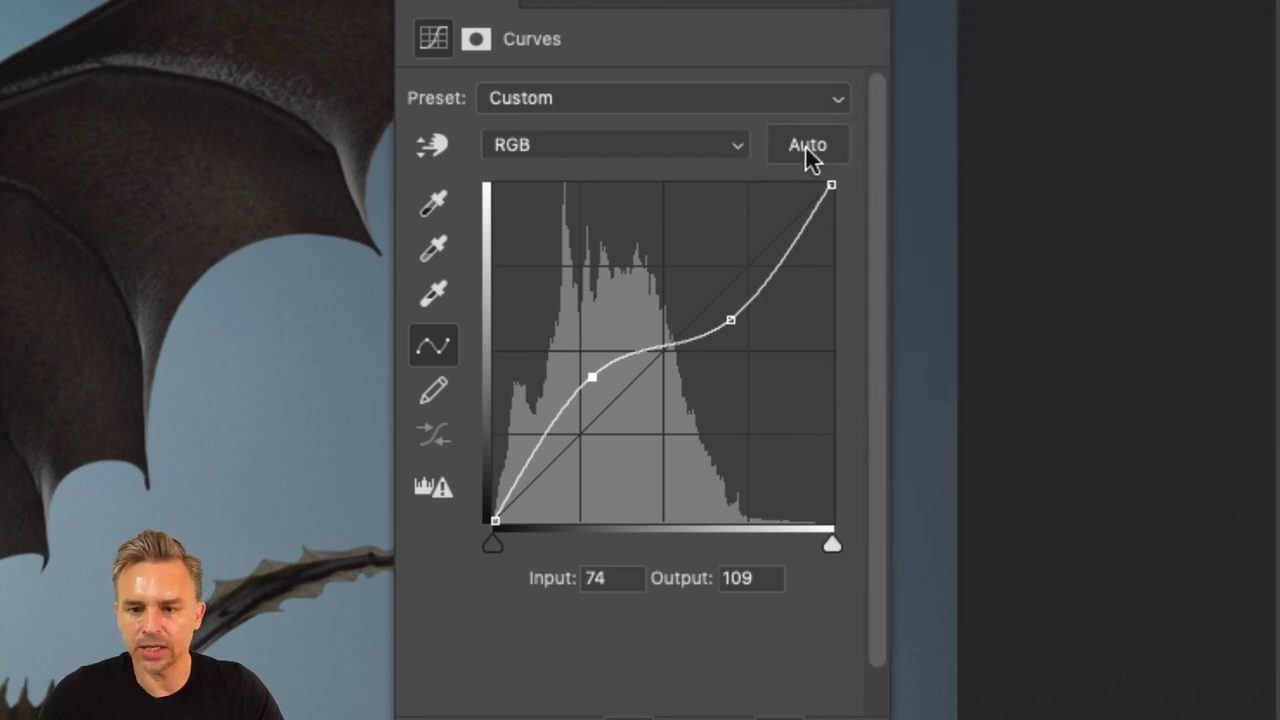
{"action": "scroll", "coordinate": [805, 146], "scroll_direction": "down", "scroll_amount": 1}
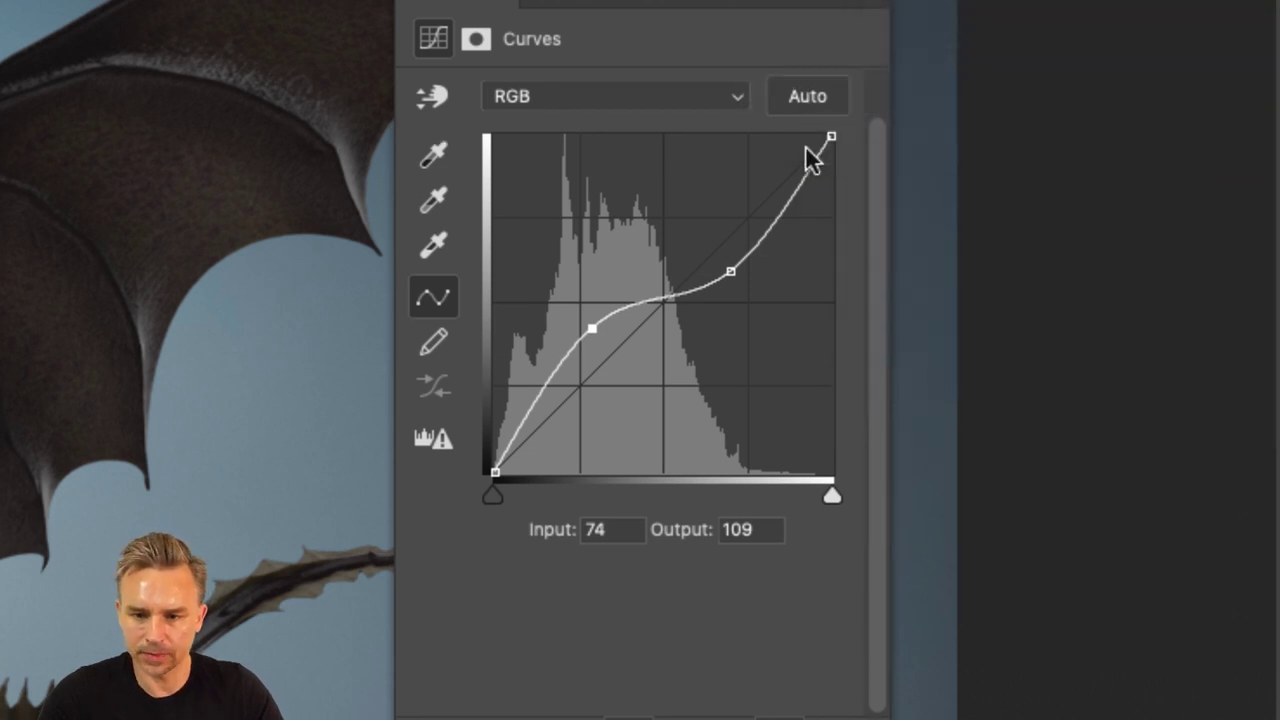
{"action": "scroll", "coordinate": [805, 145], "scroll_direction": "up", "scroll_amount": 1}
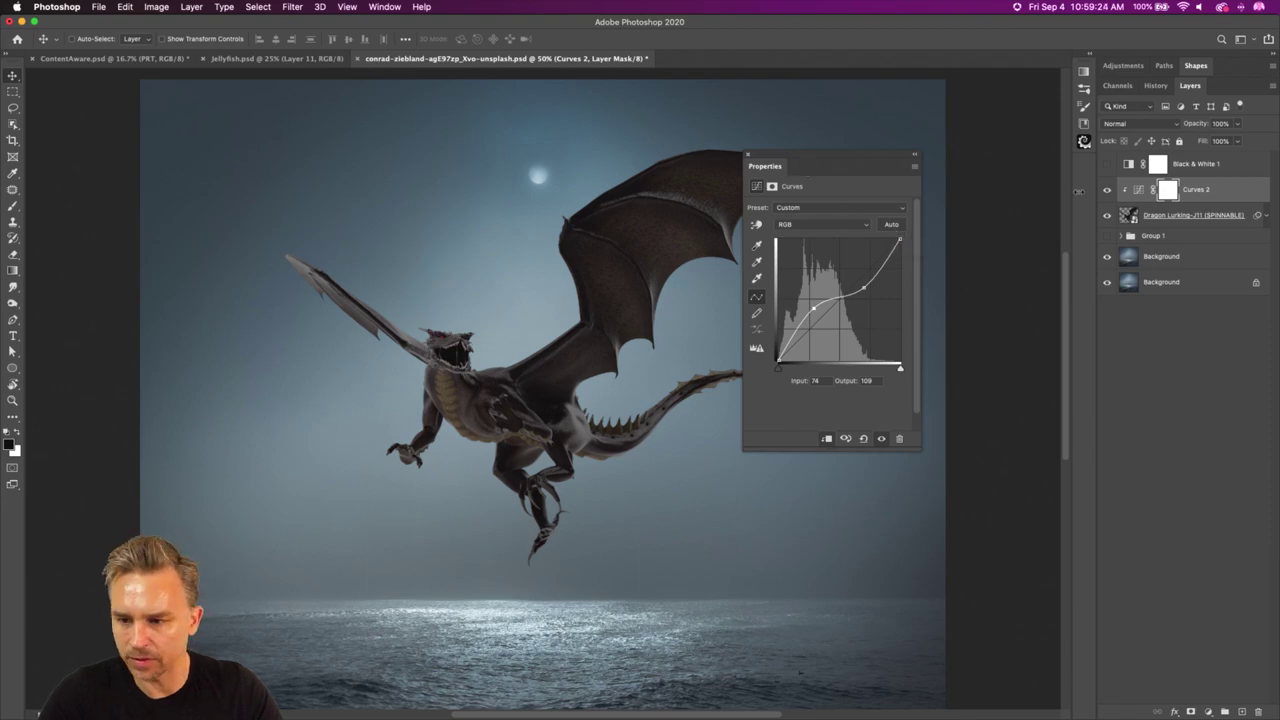
Open the auto color correction options for the Curves 2 adjustment and choose the Find Dark & Light Colors algorithm.
{"action": "left_click", "coordinate": [1138, 190]}
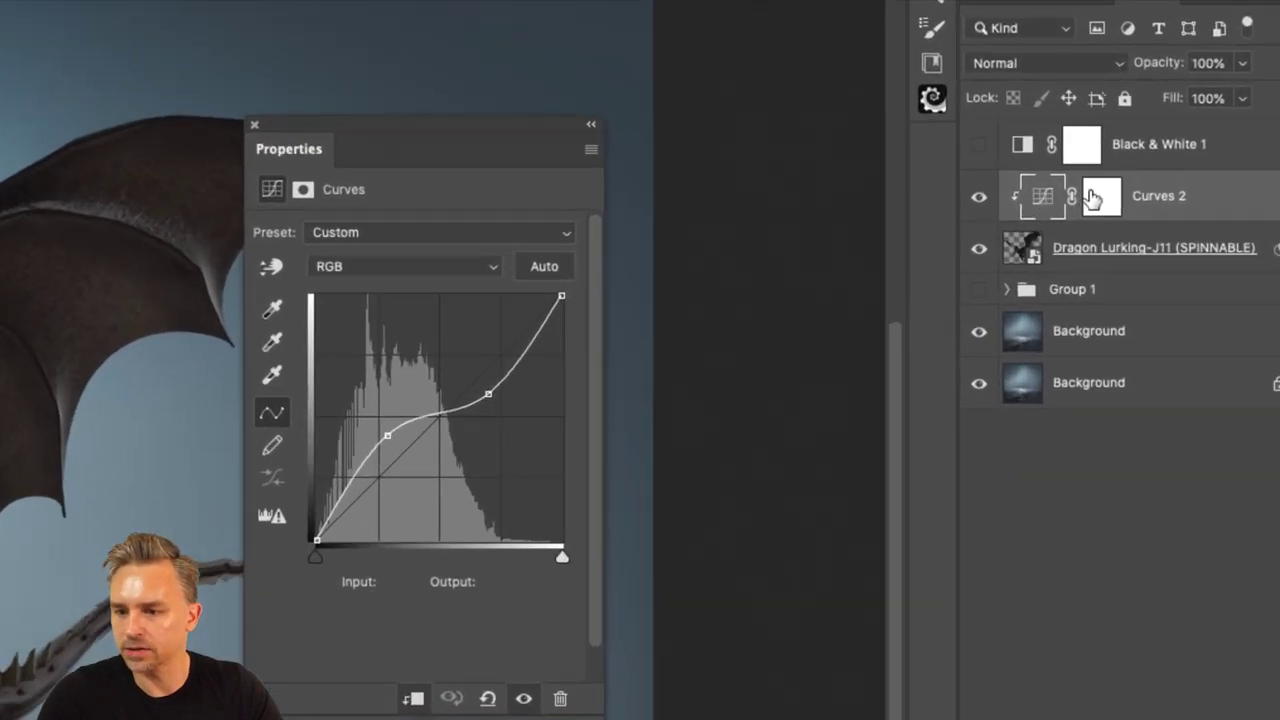
{"action": "left_click", "coordinate": [1168, 190]}
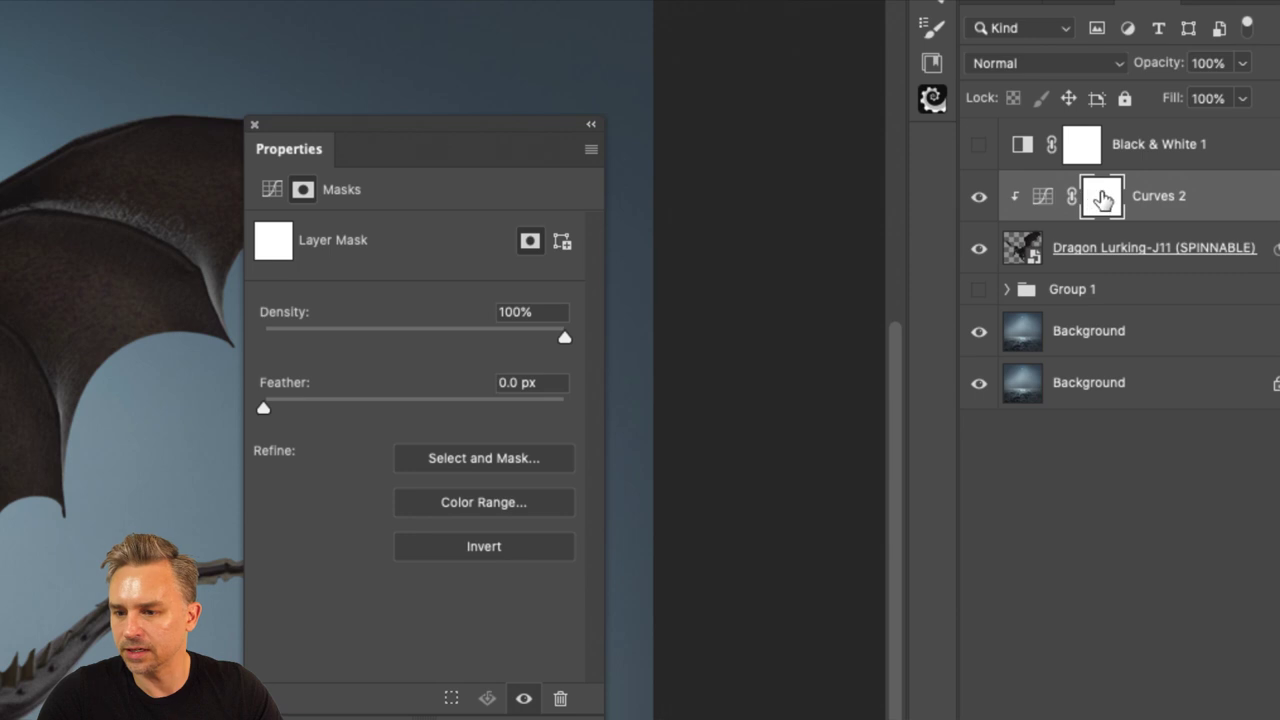
{"action": "left_click", "coordinate": [1042, 196]}
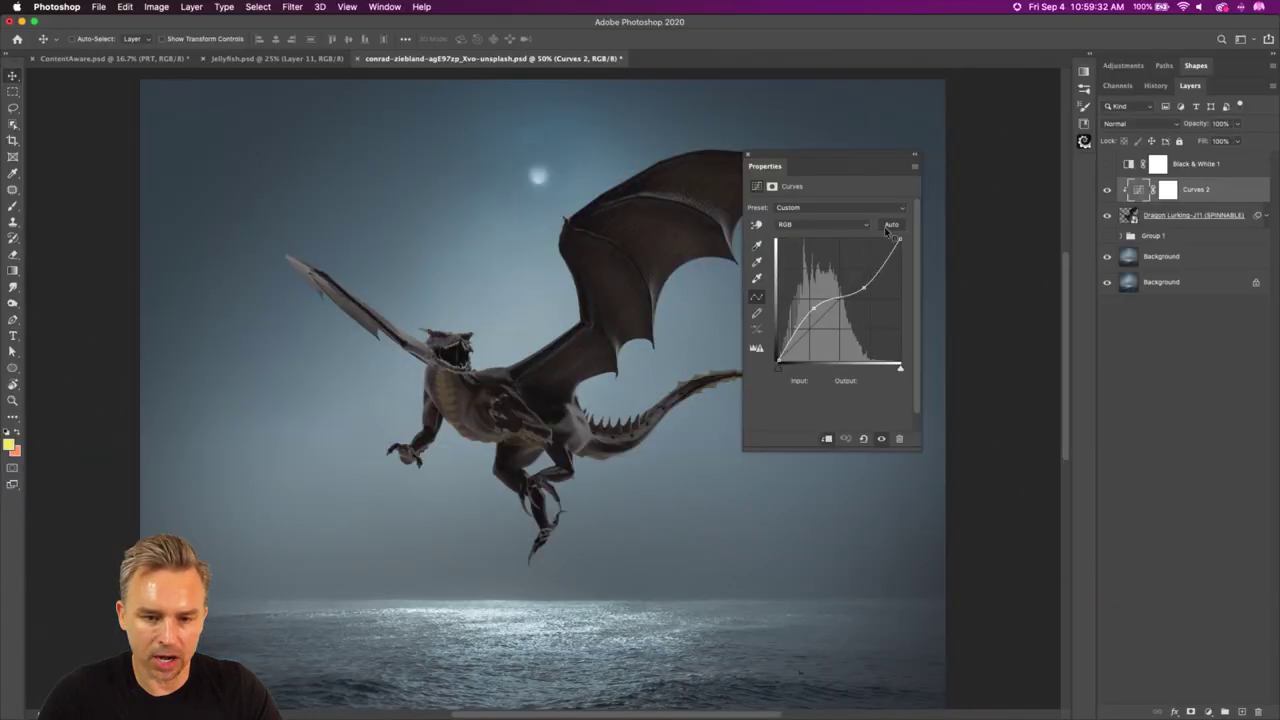
{"action": "left_click", "coordinate": [893, 229], "text": "alt"}
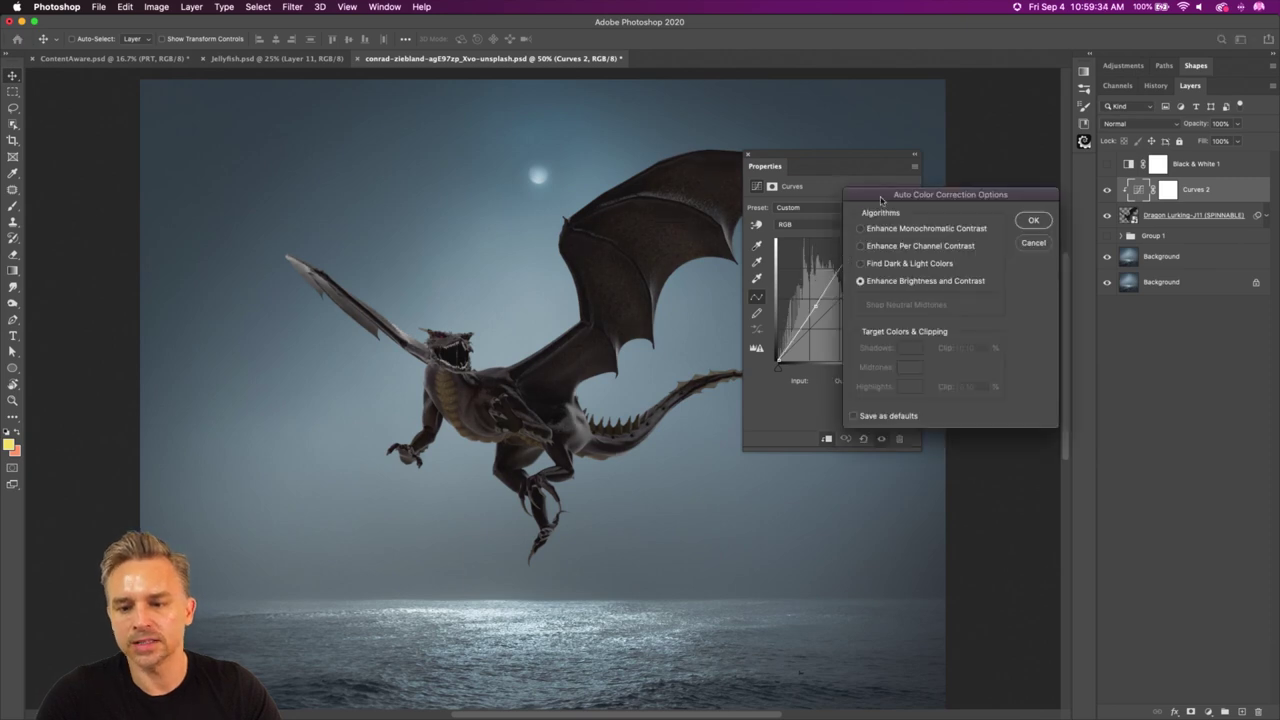
{"action": "left_click_drag", "start_coordinate": [787, 246], "coordinate": [683, 251]}
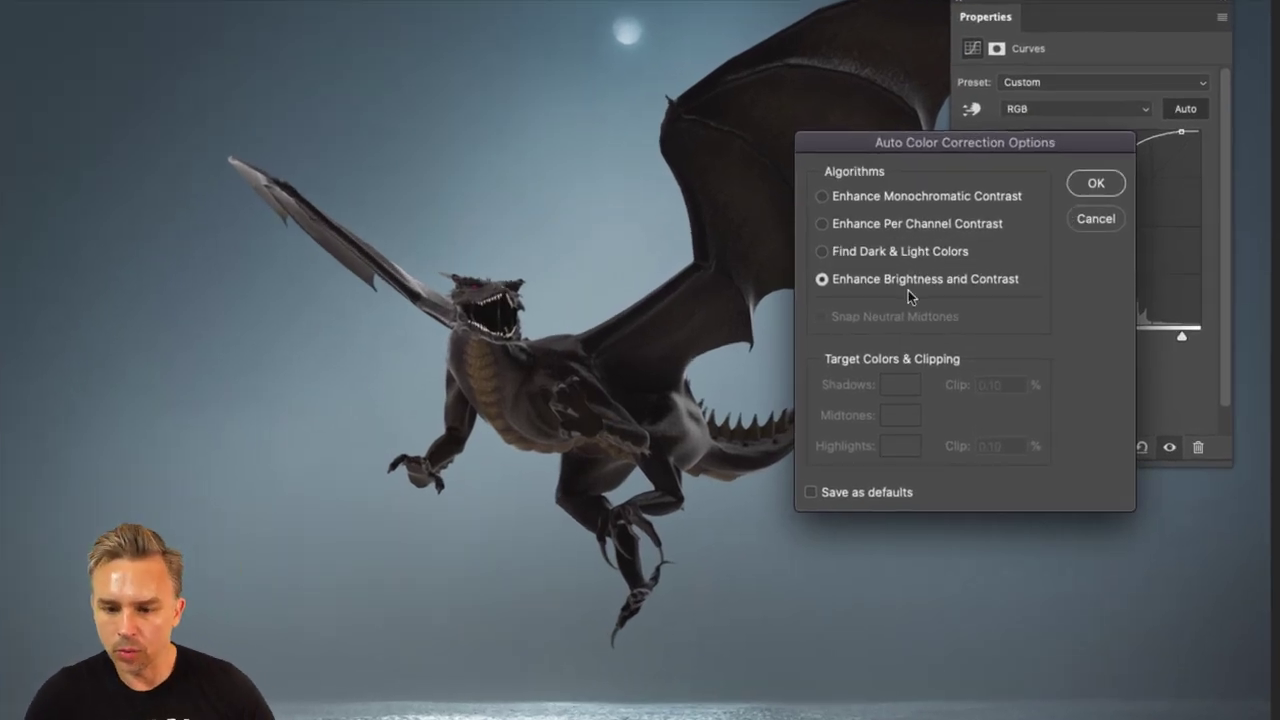
{"action": "left_click", "coordinate": [821, 251]}
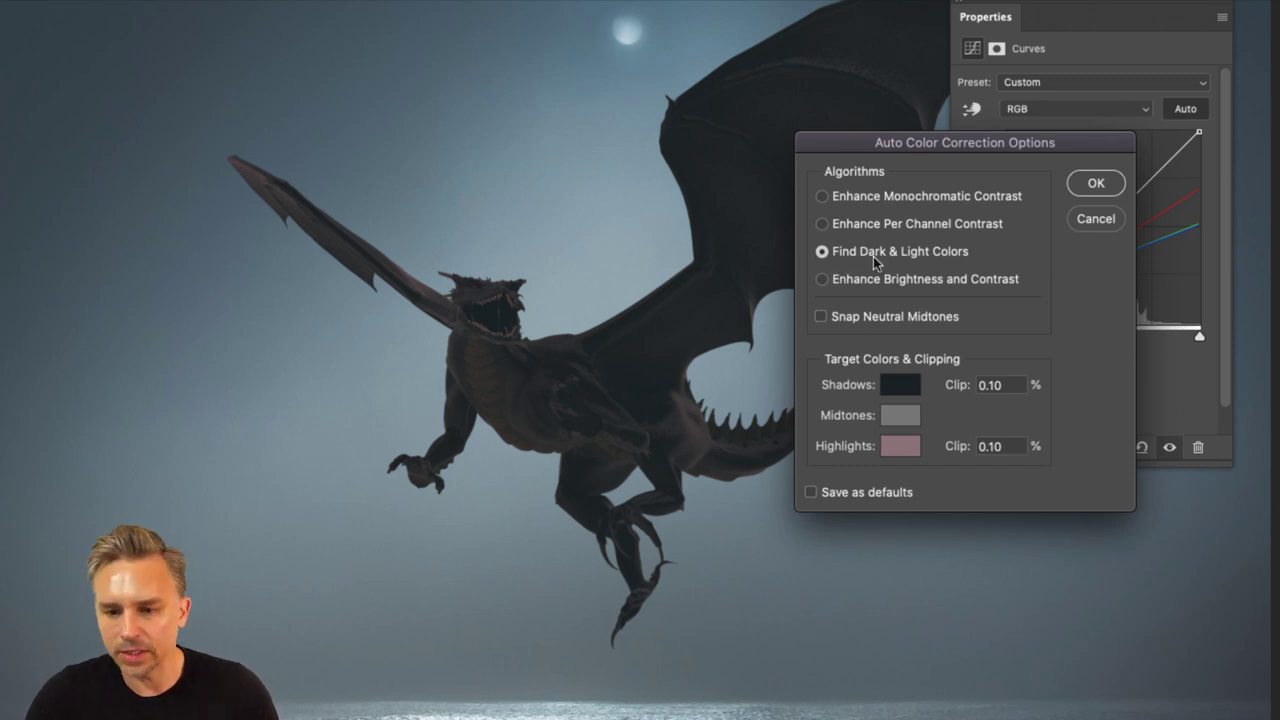
Set the target shadow color to 0f1b23 by sampling a dark area of the sea.
{"action": "left_click", "coordinate": [898, 386]}
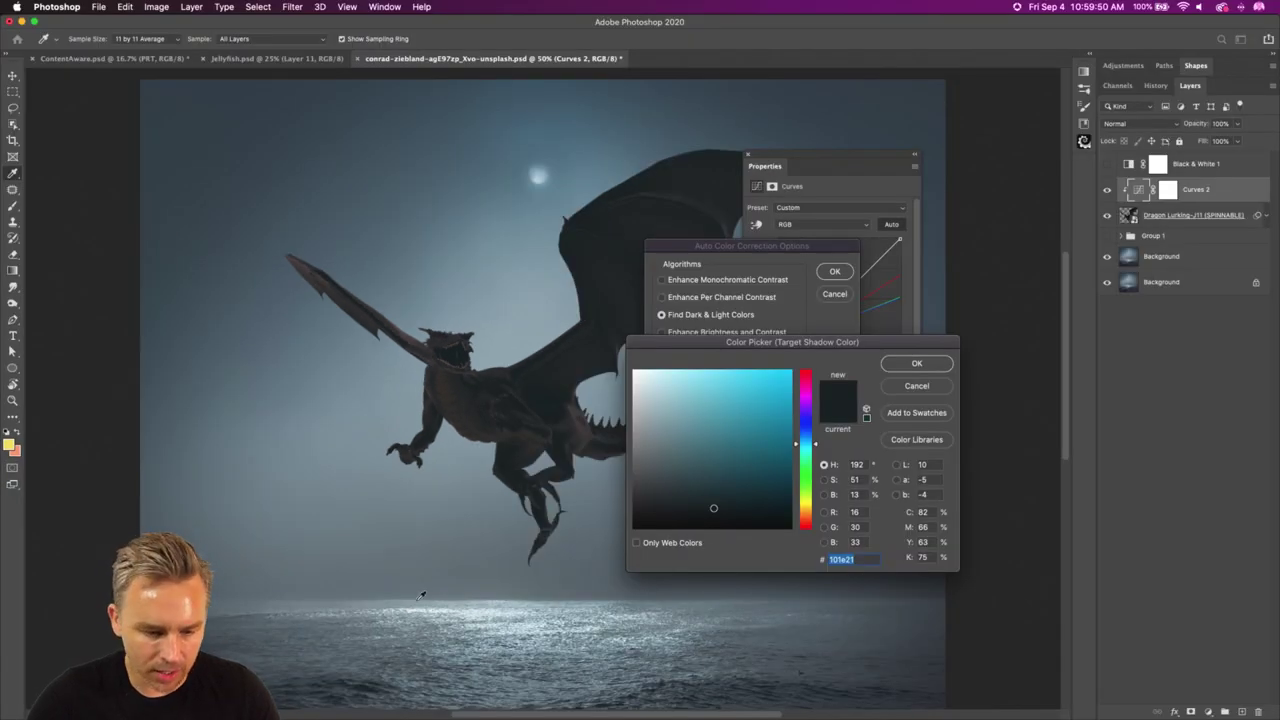
{"action": "left_click", "coordinate": [363, 681]}
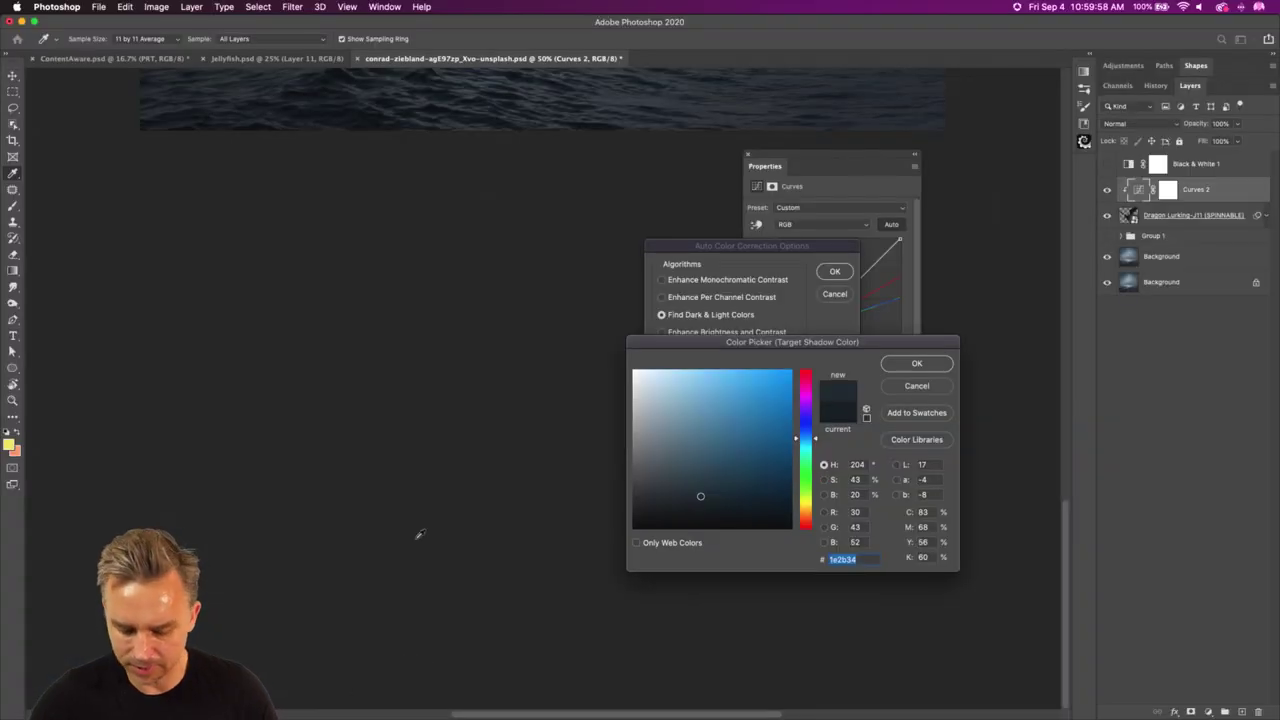
{"action": "scroll", "coordinate": [546, 261], "scroll_direction": "down", "scroll_amount": 3}
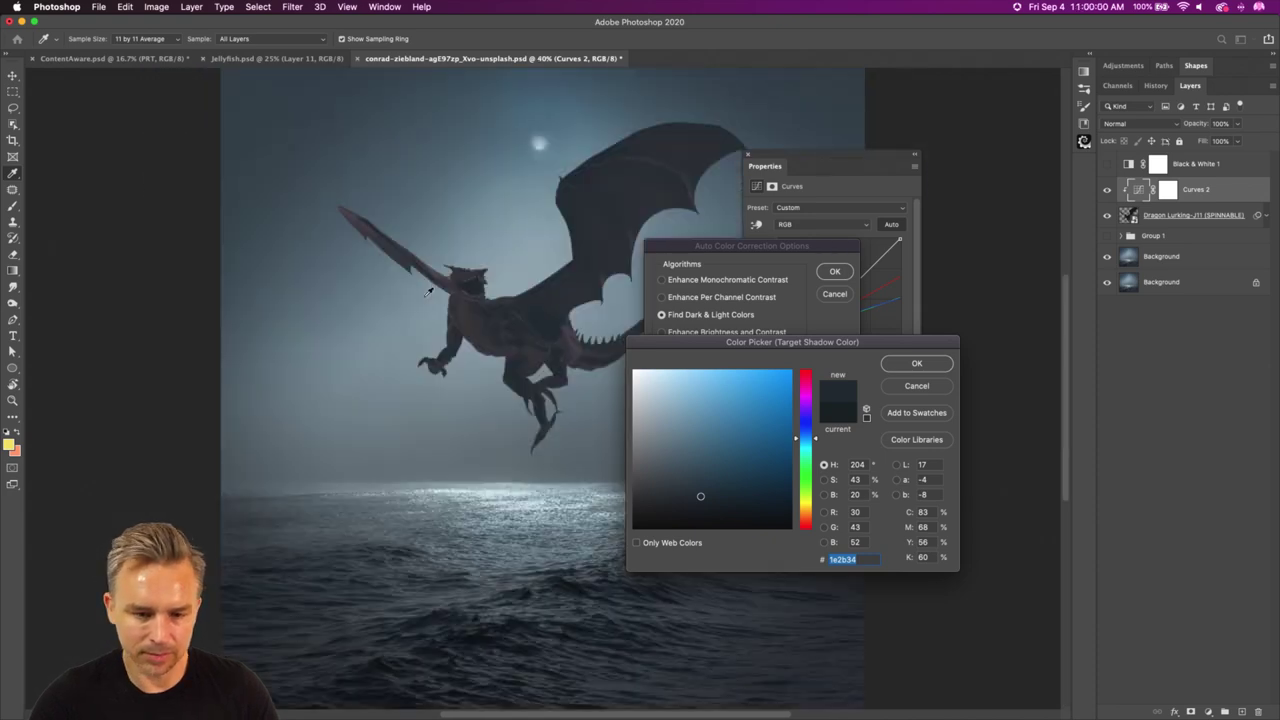
{"action": "scroll", "coordinate": [425, 296], "scroll_direction": "up", "scroll_amount": 2}
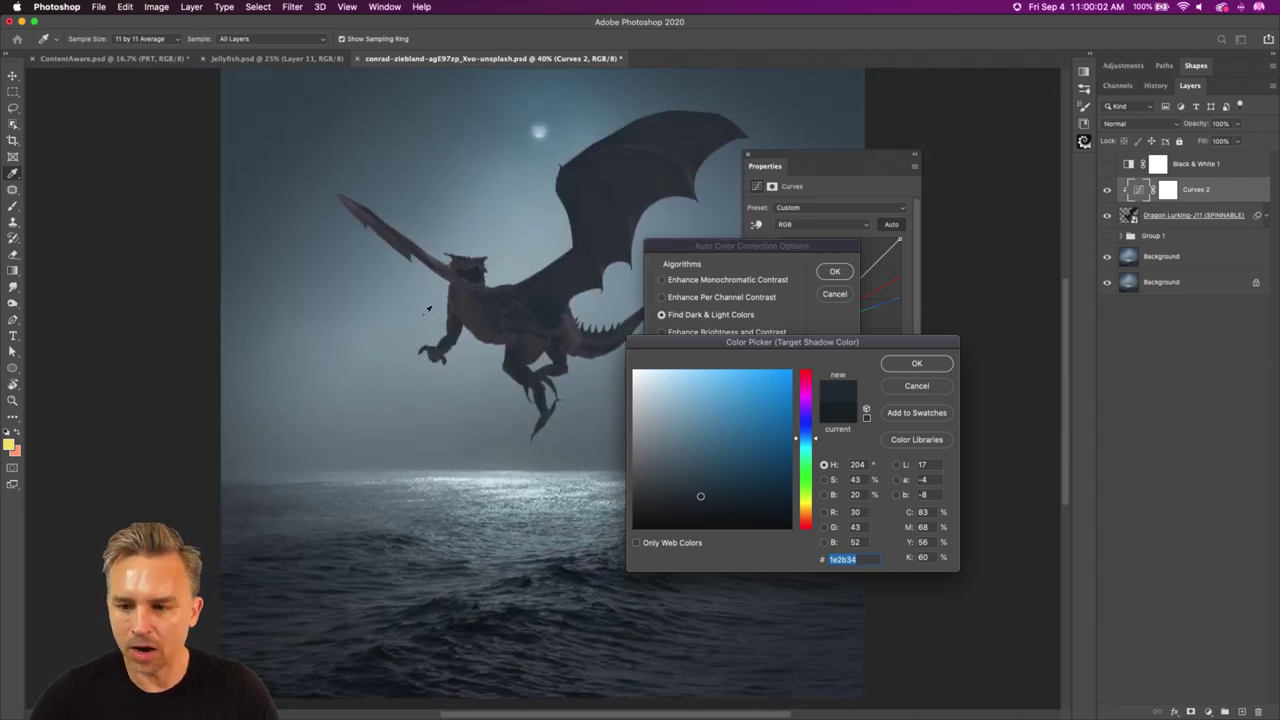
{"action": "left_click", "coordinate": [446, 602]}
{"action": "left_click", "coordinate": [440, 607]}
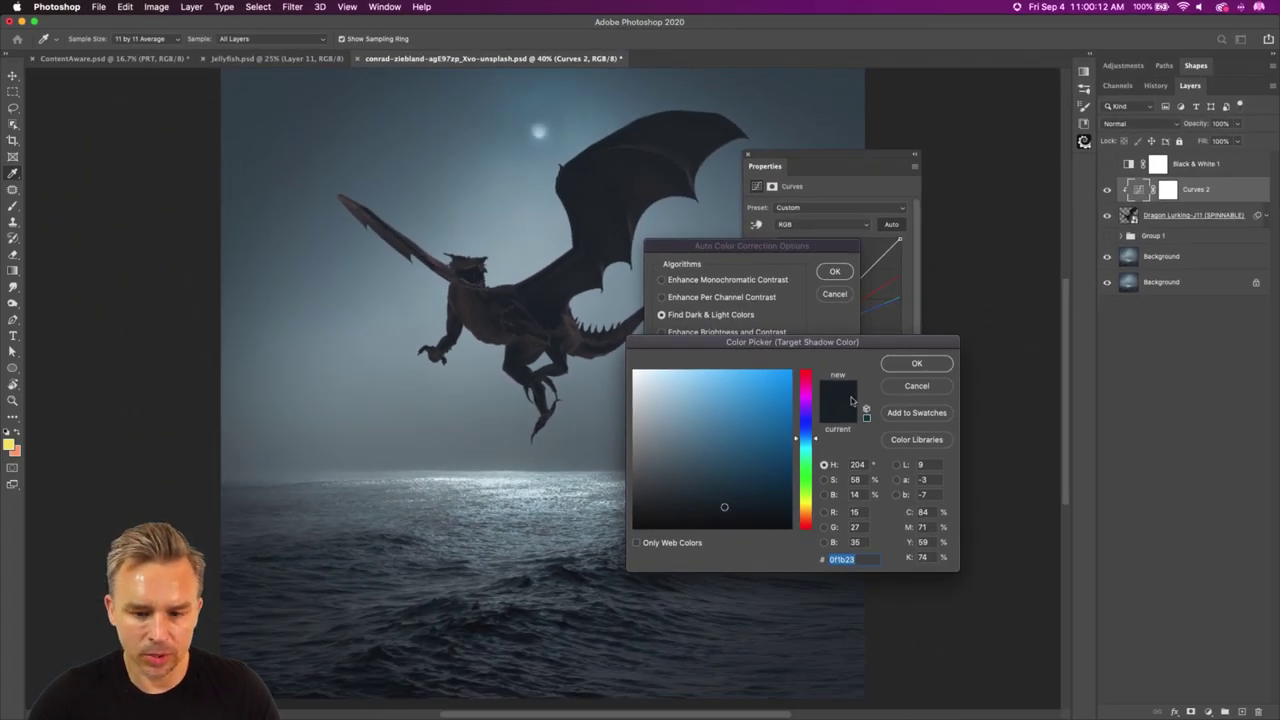
{"action": "left_click", "coordinate": [898, 368]}
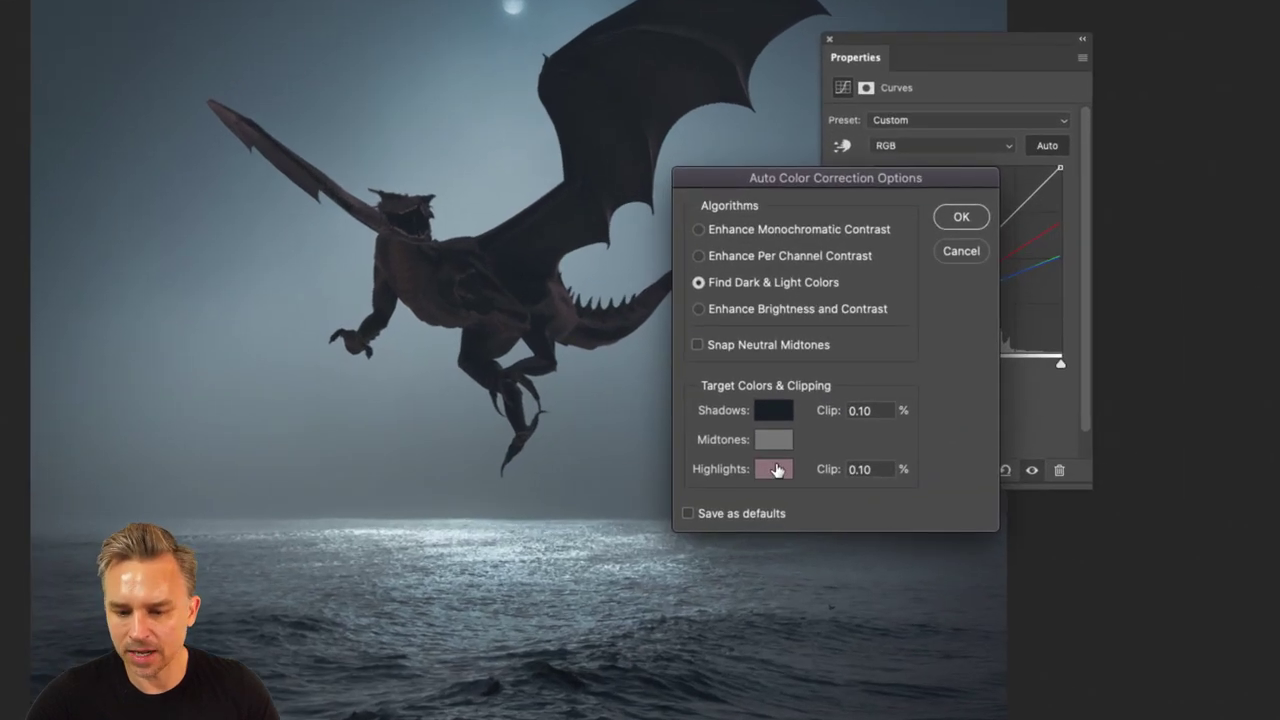
Set the target highlight color to cbdbe2 by sampling the bright moonlight reflection on the water.
{"action": "left_click", "coordinate": [708, 439]}
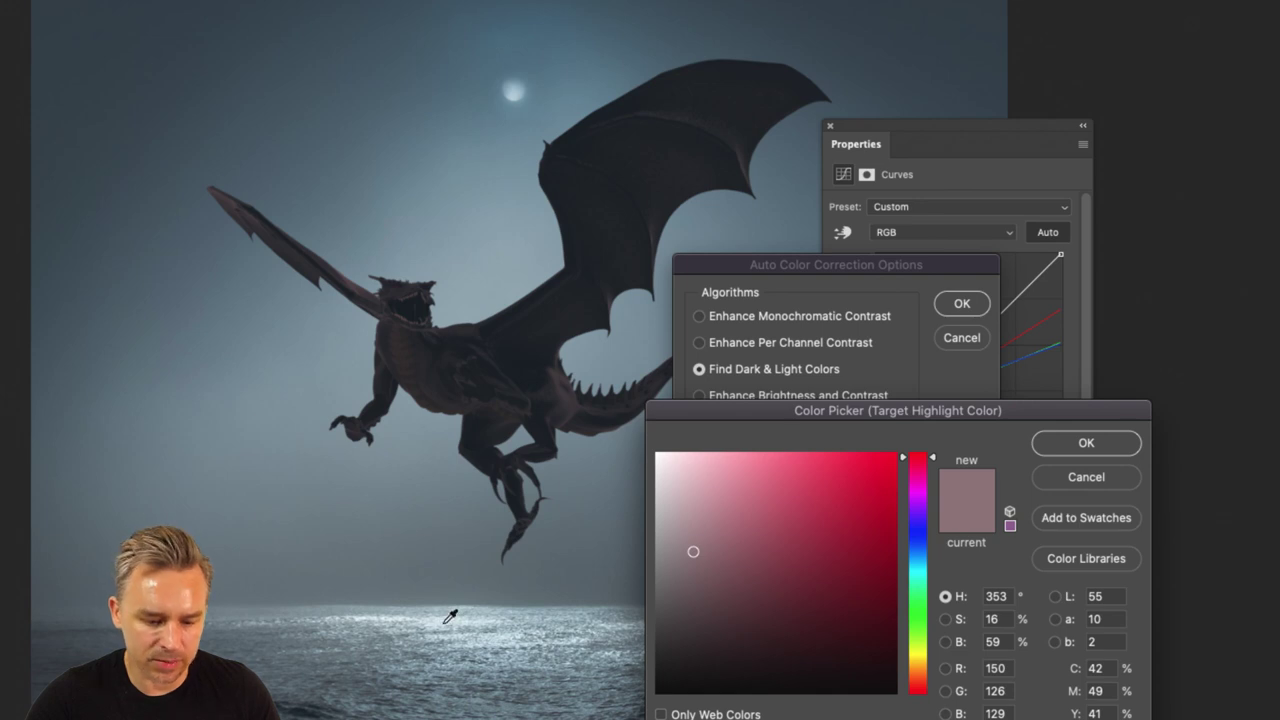
{"action": "left_click", "coordinate": [445, 533]}
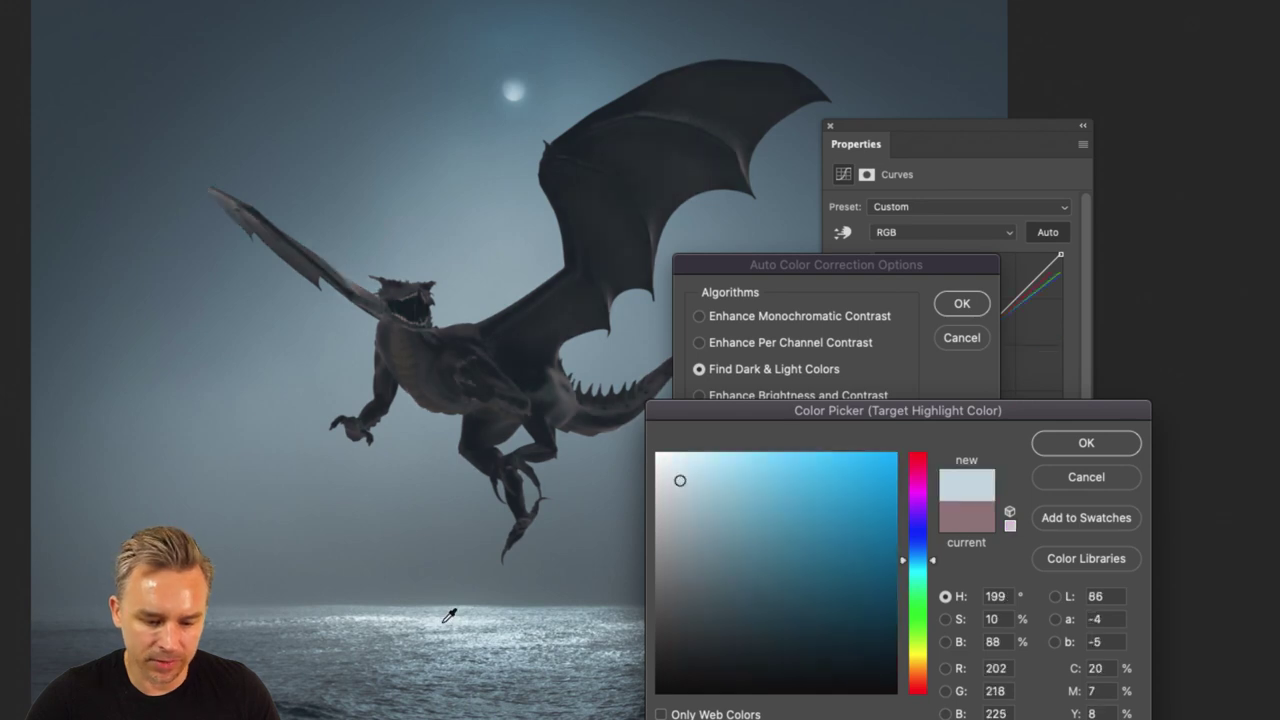
{"action": "left_click", "coordinate": [451, 617]}
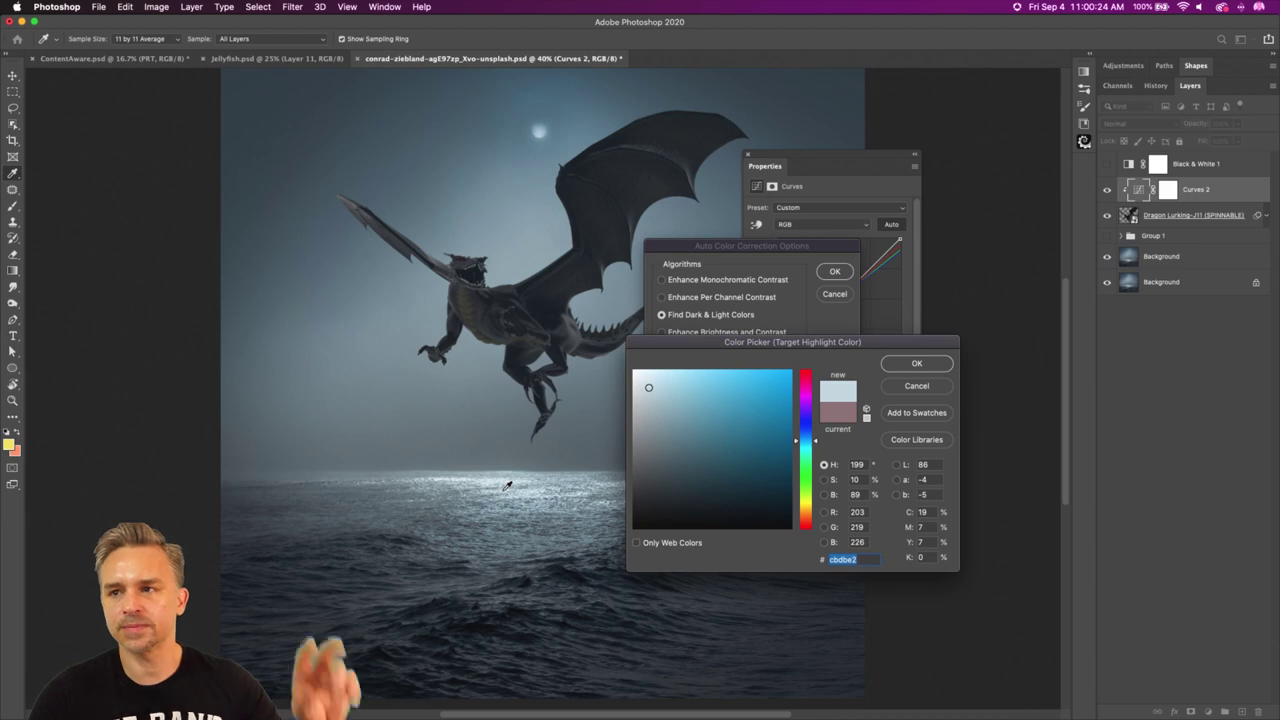
{"action": "left_click", "coordinate": [905, 367]}
Apply the auto color correction without saving the new target colors as defaults.
{"action": "left_click_drag", "start_coordinate": [765, 246], "coordinate": [951, 252]}
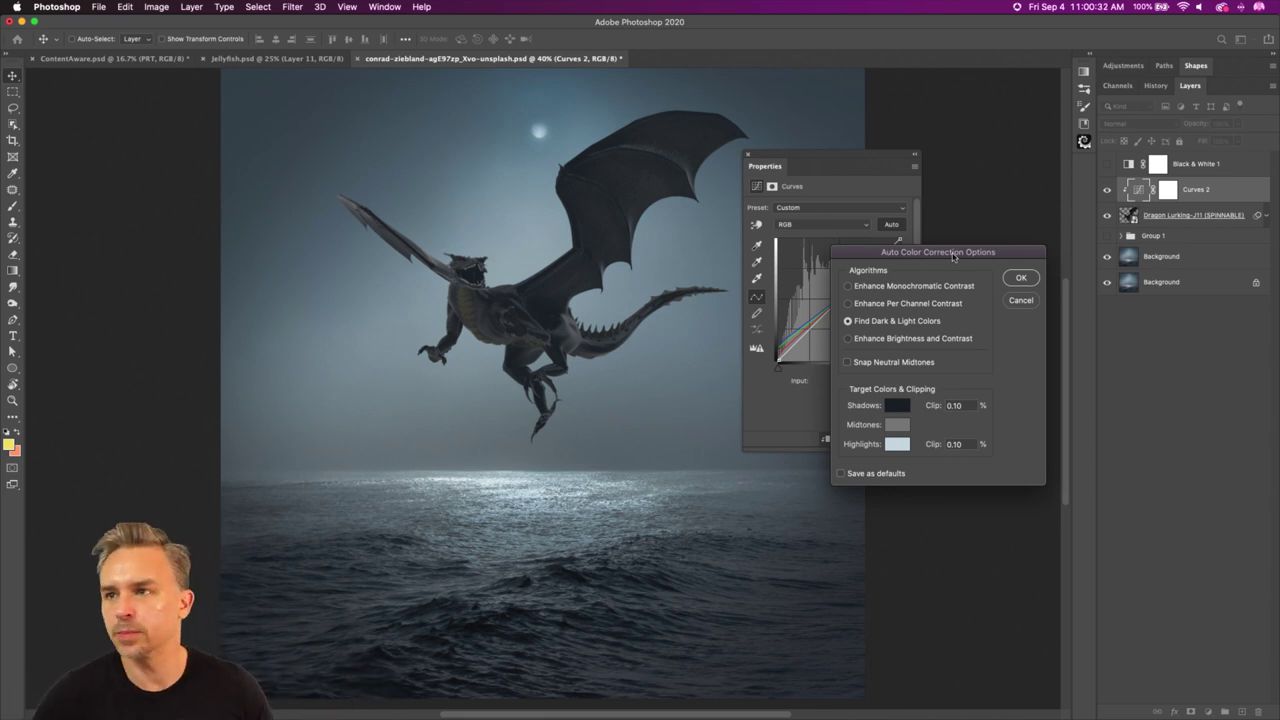
{"action": "left_click", "coordinate": [1020, 277]}
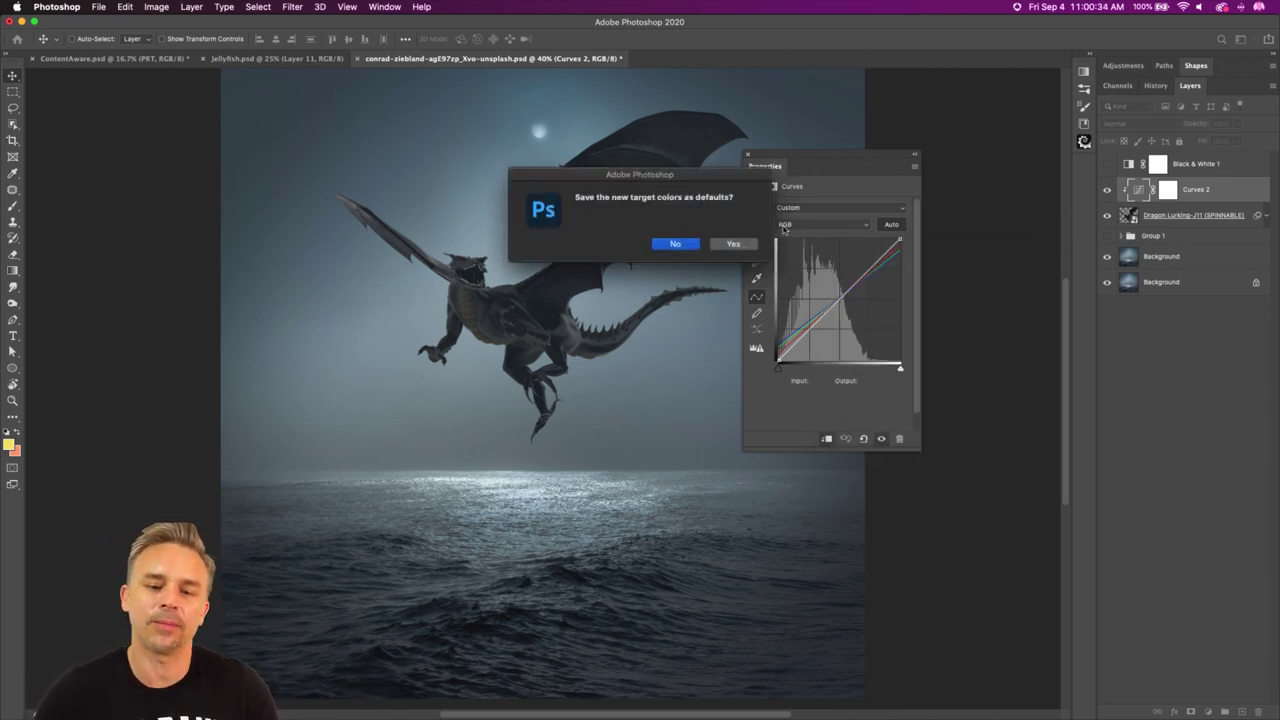
{"action": "left_click", "coordinate": [672, 246]}
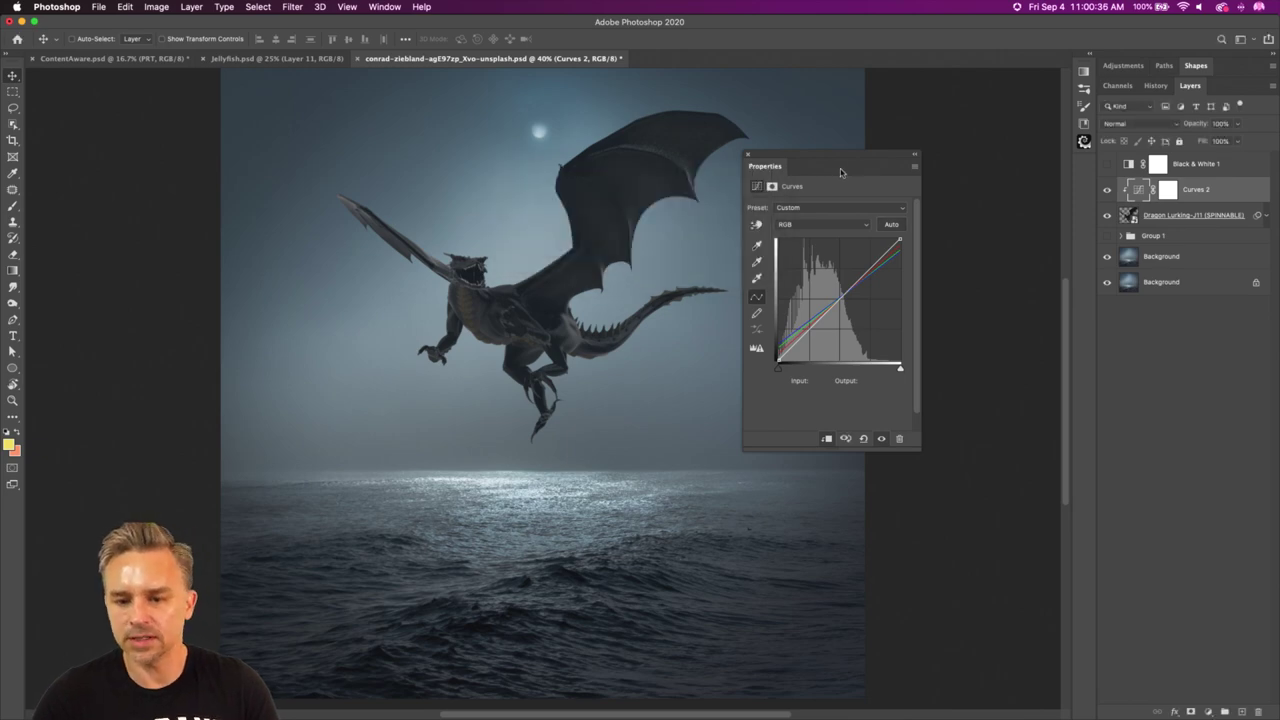
Move the curves properties clear of the dragon and toggle the Curves 2 adjustment to compare the dragon with and without it.
{"action": "left_click_drag", "start_coordinate": [841, 173], "coordinate": [867, 167]}
{"action": "left_click", "coordinate": [883, 276]}
{"action": "left_click_drag", "start_coordinate": [879, 268], "coordinate": [831, 189]}
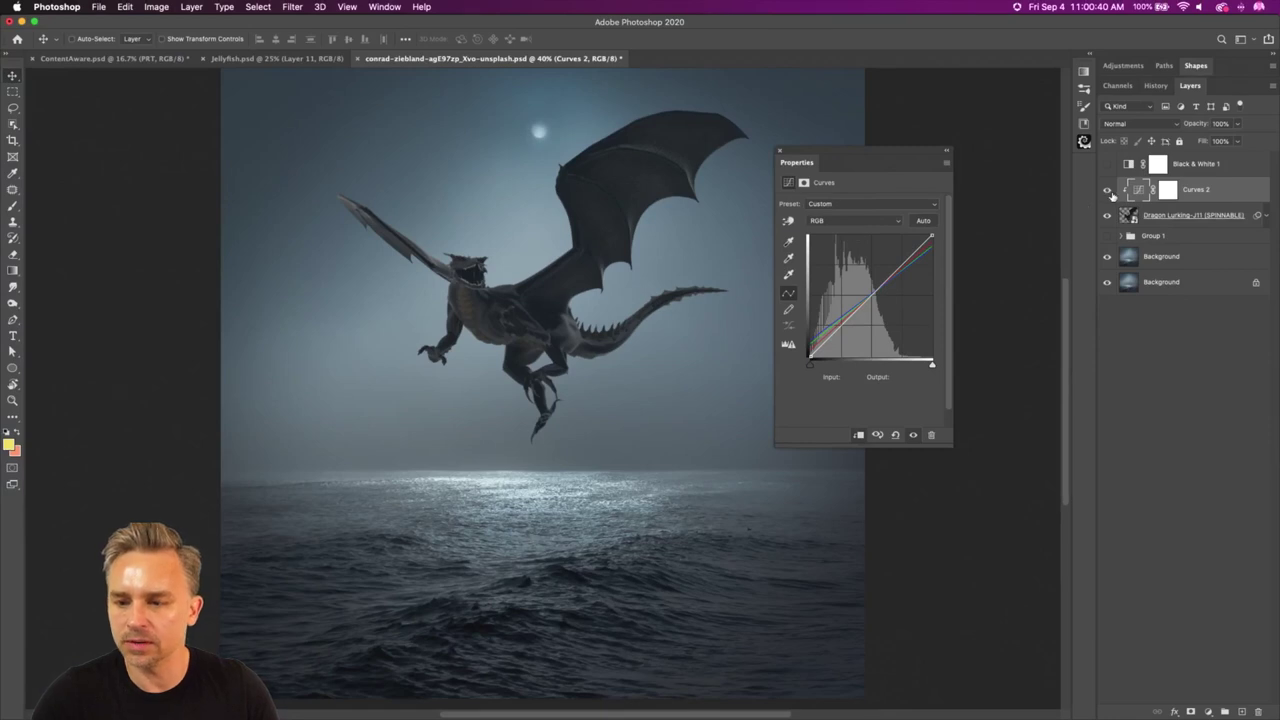
{"action": "left_click", "coordinate": [1107, 190]}
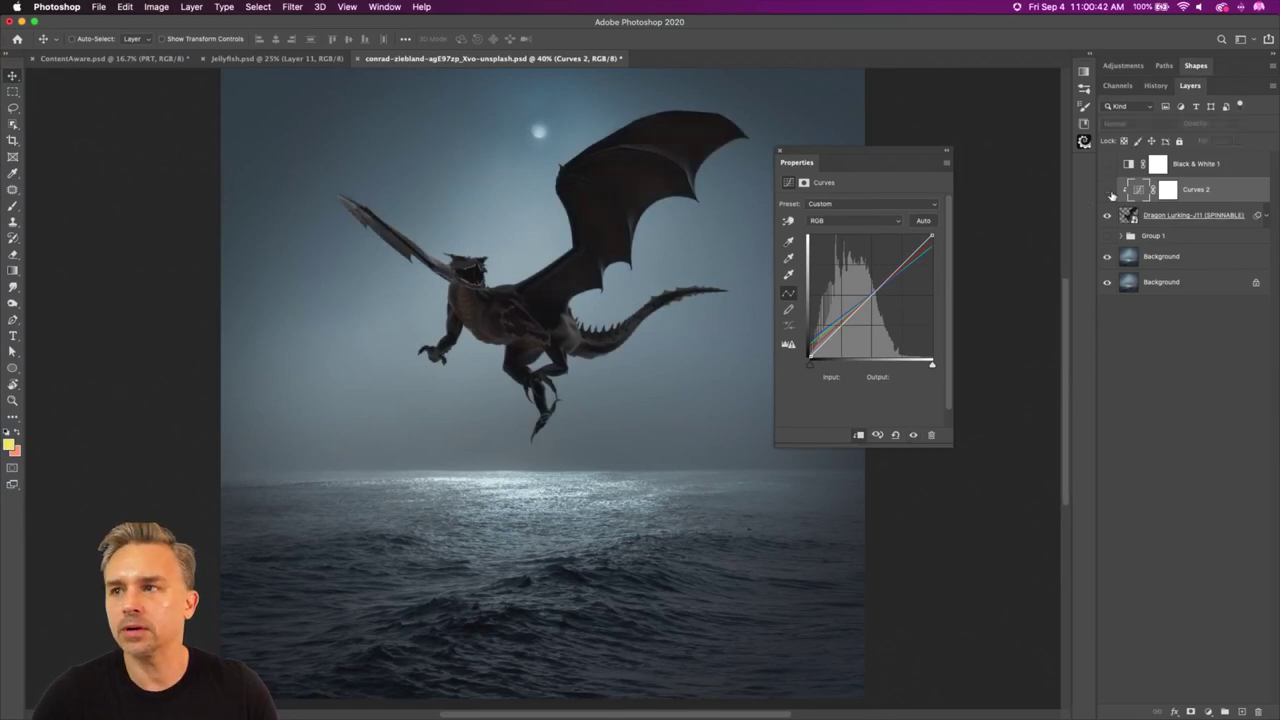
{"action": "left_click", "coordinate": [1107, 190]}
{"action": "left_click", "coordinate": [1108, 191]}
{"action": "left_click", "coordinate": [1108, 191]}
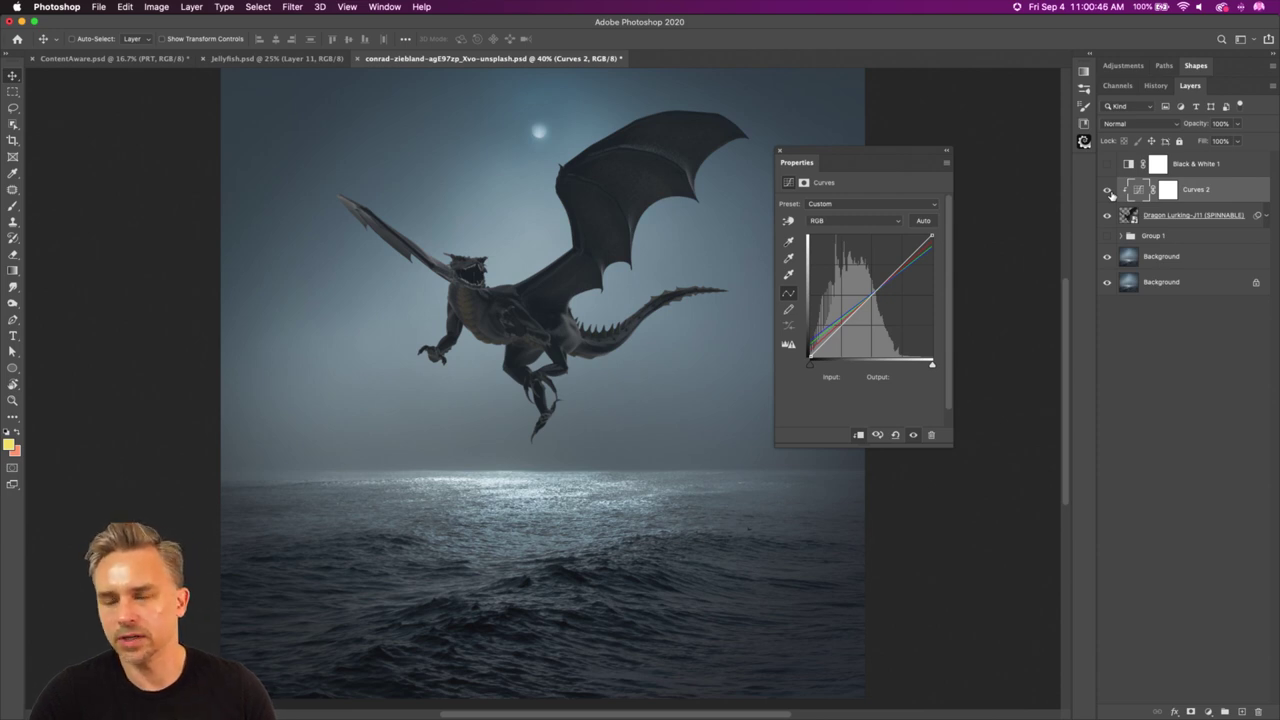
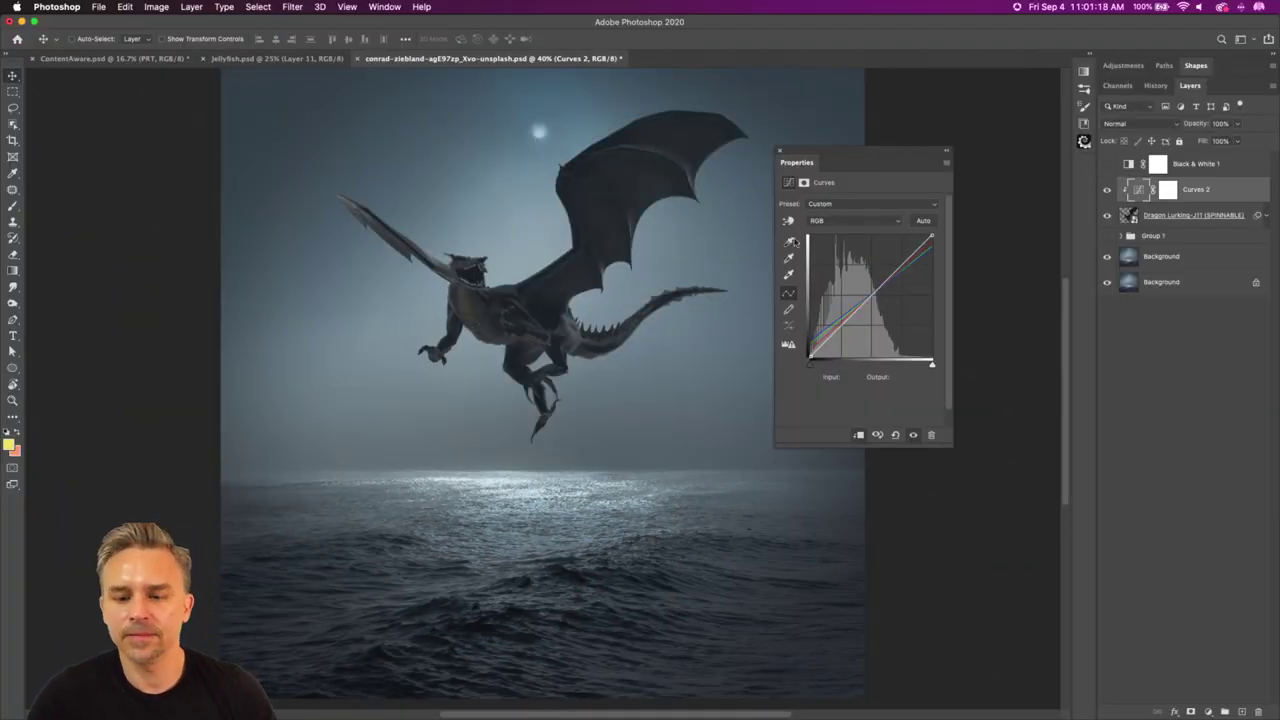
Dock the Properties panel with the other panels, collapse it and toggle the Curves 2 adjustment to compare the dragon before and after.
{"action": "left_click_drag", "start_coordinate": [780, 175], "coordinate": [1165, 67]}
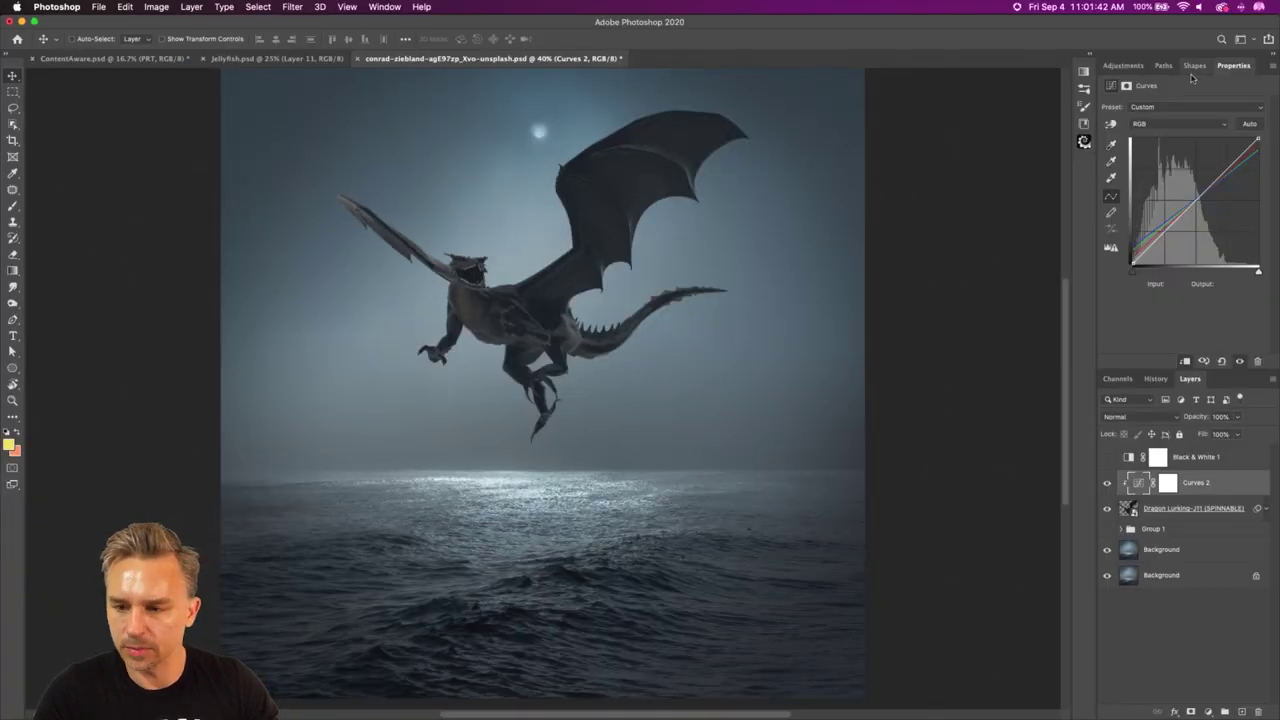
{"action": "double_click", "coordinate": [1267, 67]}
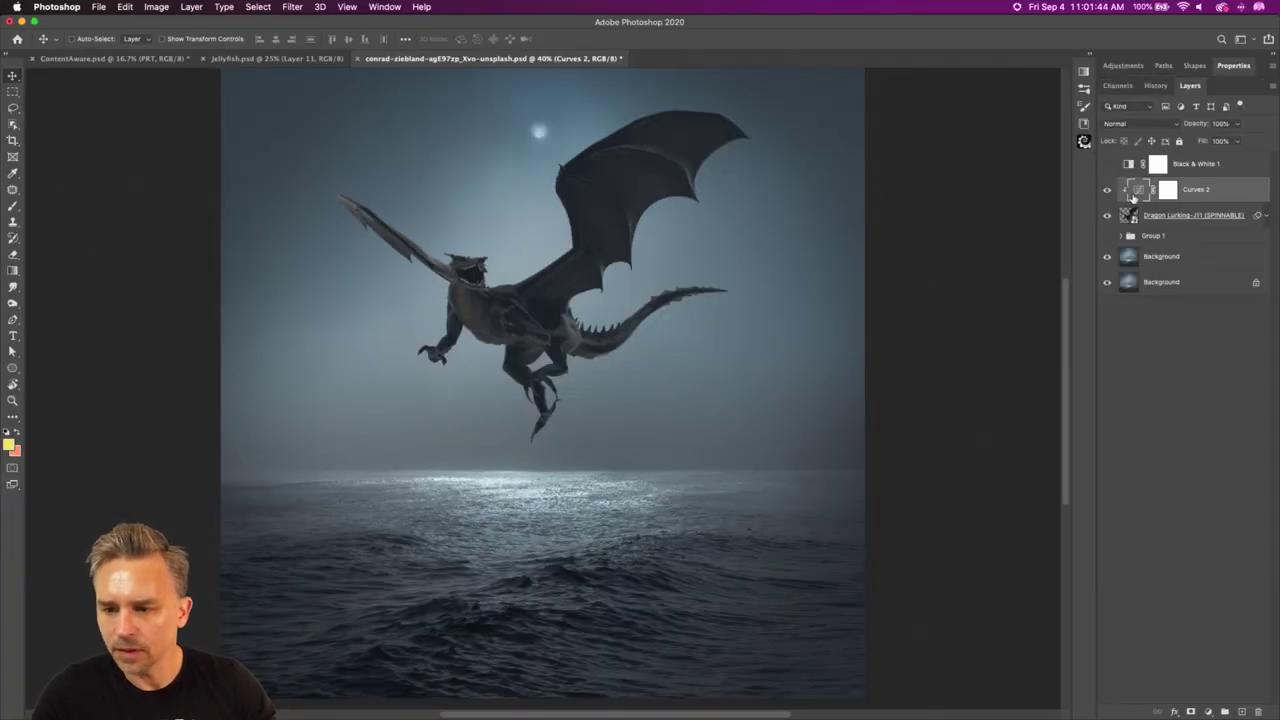
{"action": "left_click", "coordinate": [1106, 191]}
{"action": "left_click", "coordinate": [1107, 191]}
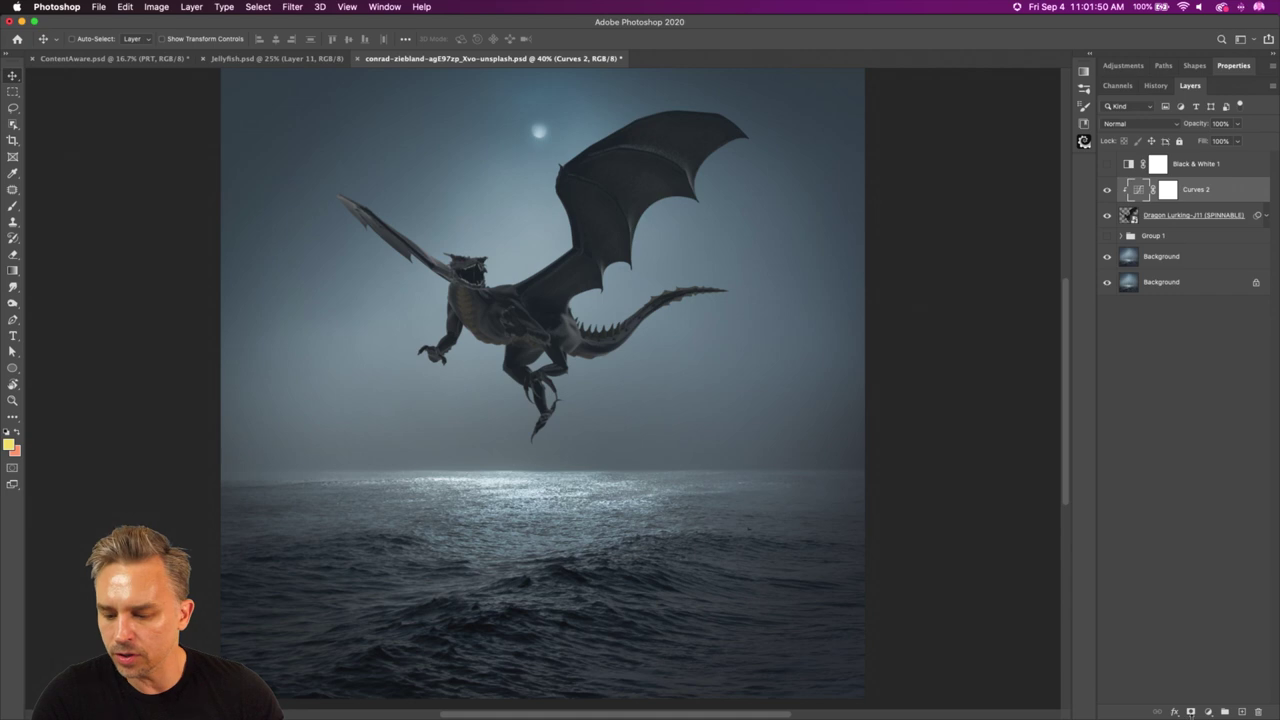
Add a Levels adjustment clipped to the dragon and lower its white input level to about 104 to brighten the dragon.
{"action": "left_click", "coordinate": [1208, 712]}
{"action": "left_click", "coordinate": [1190, 520]}
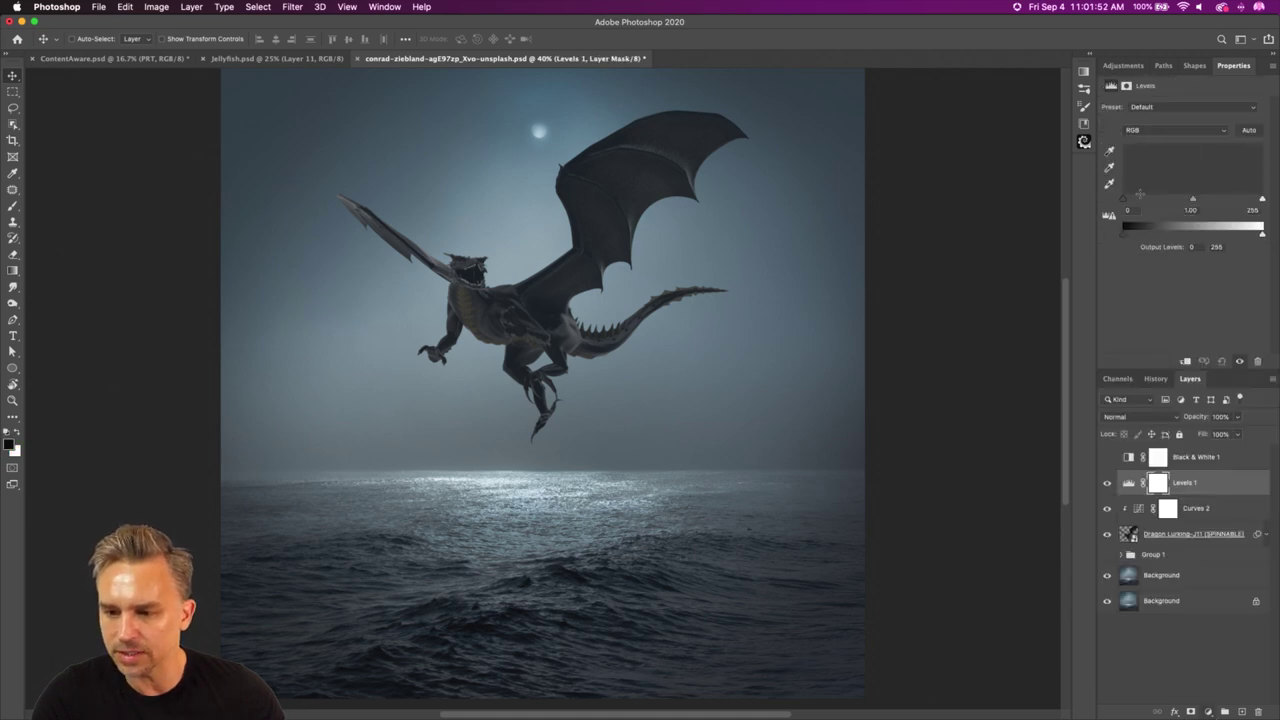
{"action": "left_click", "coordinate": [1176, 495], "text": "alt"}
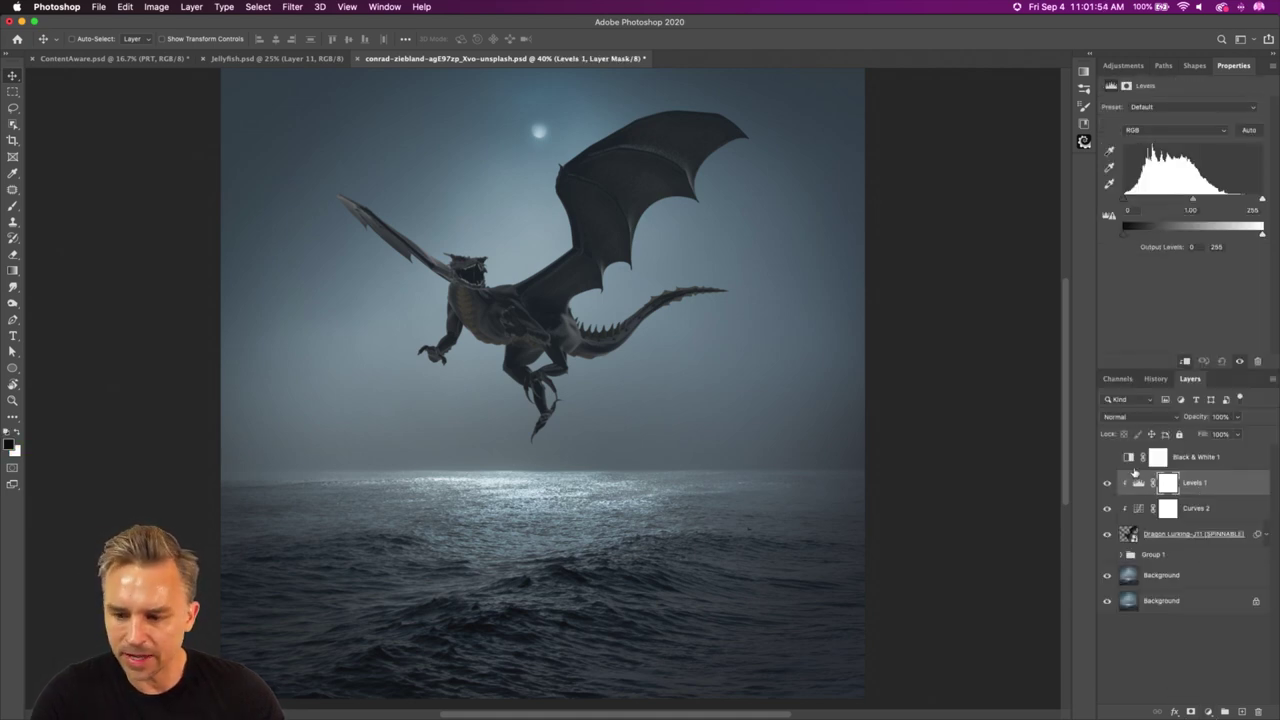
{"action": "left_click_drag", "start_coordinate": [1262, 200], "coordinate": [1181, 205]}
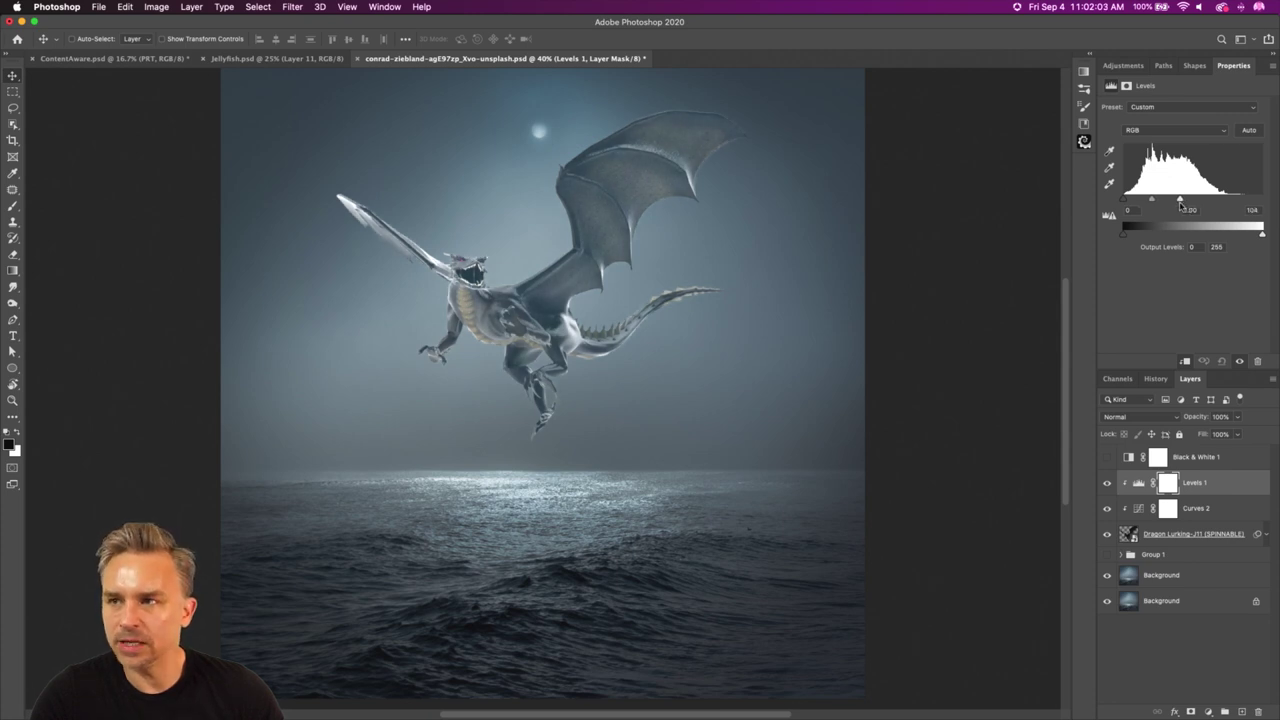
Invert the Levels 1 layer mask to black and ready the Brush tool with white as the foreground color.
{"action": "left_click", "coordinate": [1167, 484]}
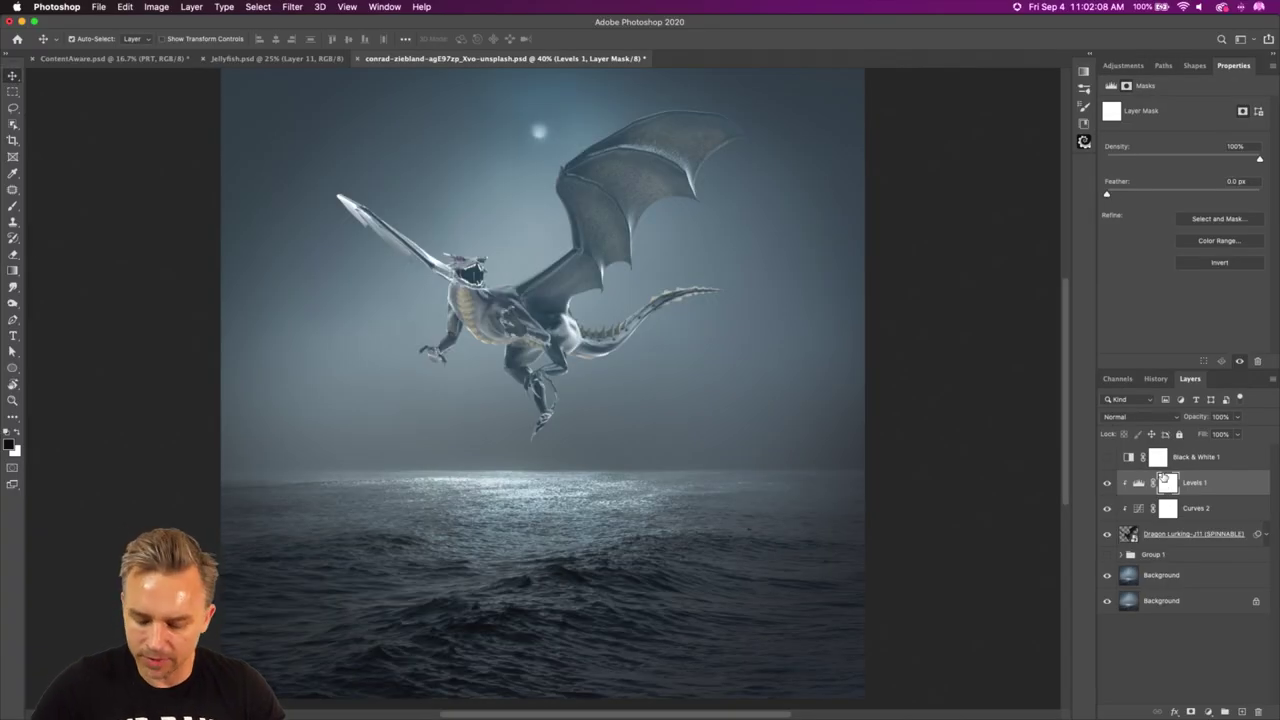
{"action": "key", "text": "super+i"}
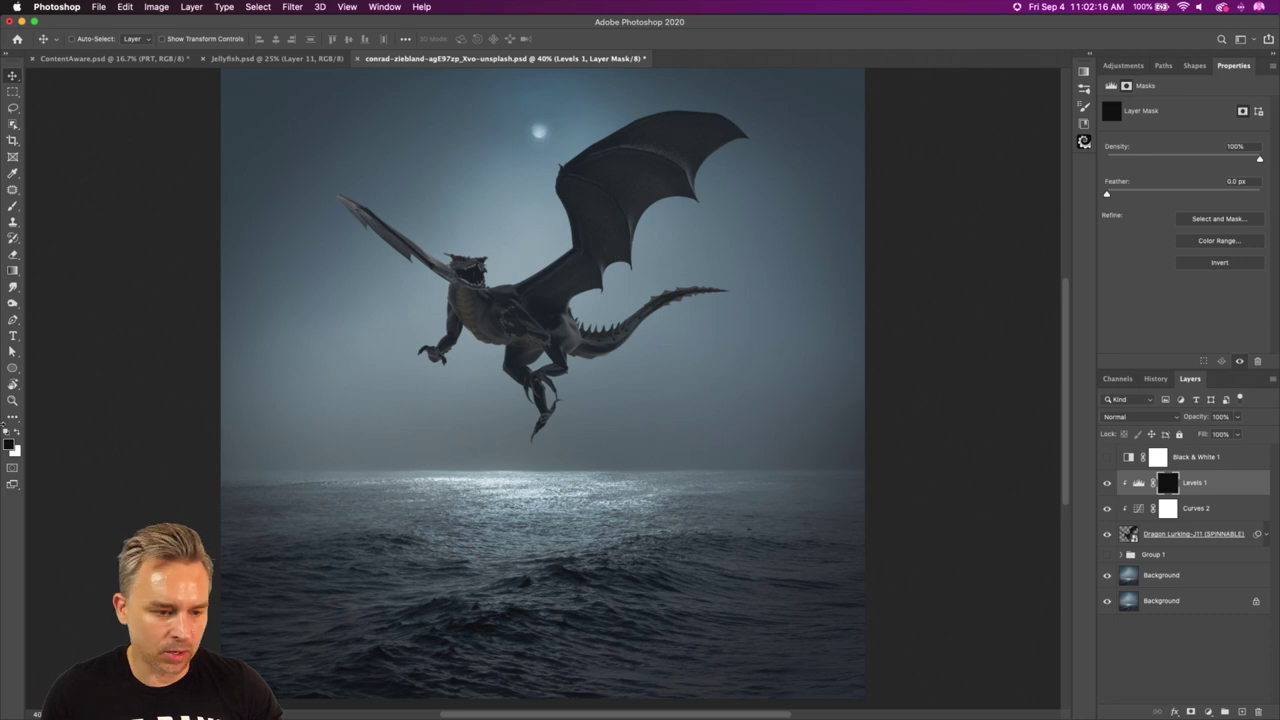
{"action": "left_click", "coordinate": [16, 430]}
{"action": "key", "text": "b"}
Paint a broad test area over the dragon's head, body and leg in the Levels 1 mask, and refill the mask with black.
{"action": "key", "text": "bracketleft"}
{"action": "key", "text": "bracketleft"}
{"action": "key", "text": "bracketleft"}
{"action": "key", "text": "bracketleft"}
{"action": "key", "text": "bracketleft"}
{"action": "key", "text": "bracketleft"}
{"action": "mouse_move", "coordinate": [515, 280]}
{"action": "left_mouse_down"}
{"action": "mouse_move", "coordinate": [560, 366]}
{"action": "mouse_move", "coordinate": [545, 400]}
{"action": "mouse_move", "coordinate": [455, 250]}
{"action": "left_mouse_up"}
{"action": "key", "text": "bracketright"}
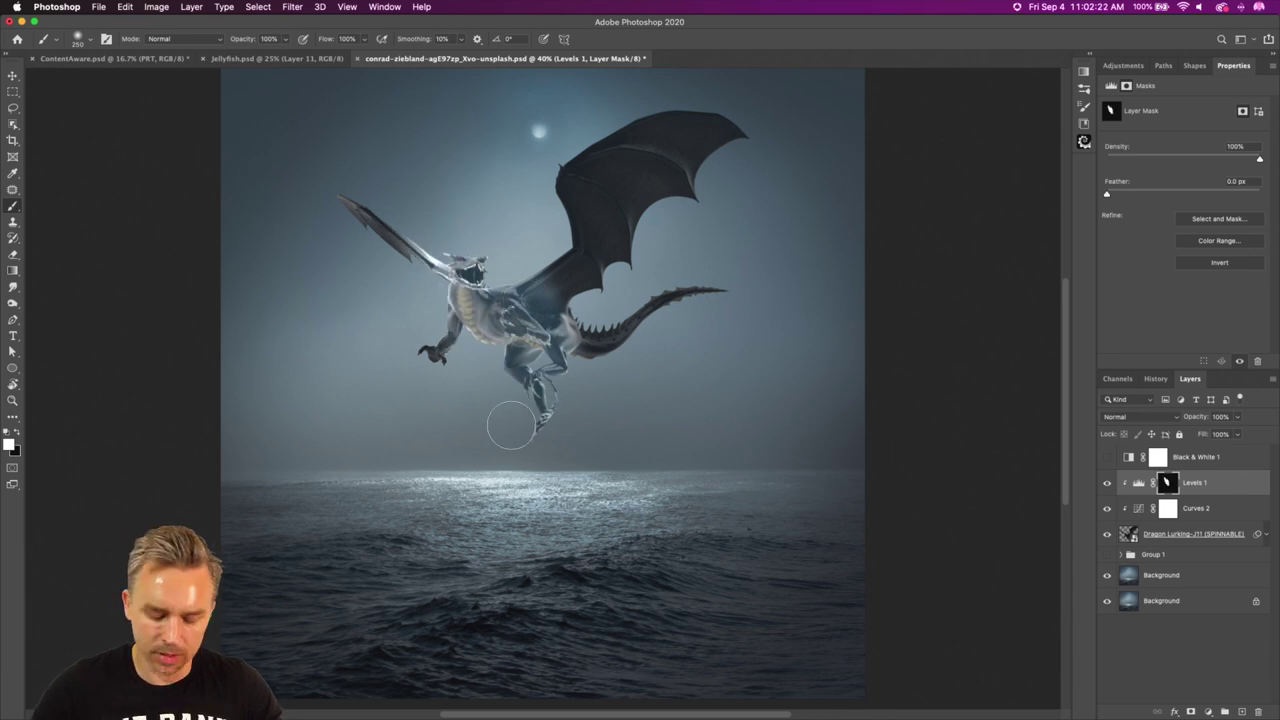
{"action": "key", "text": "super+BackSpace"}
Try painting highlights on the top of the dragon's head with a smaller brush at 100% flow, and undo the stroke.
{"action": "key", "text": "super+plus"}
{"action": "key", "text": "super+plus"}
{"action": "mouse_move", "coordinate": [271, 249]}
{"action": "left_mouse_down"}
{"action": "mouse_move", "coordinate": [219, 565]}
{"action": "mouse_move", "coordinate": [257, 526]}
{"action": "left_mouse_up"}
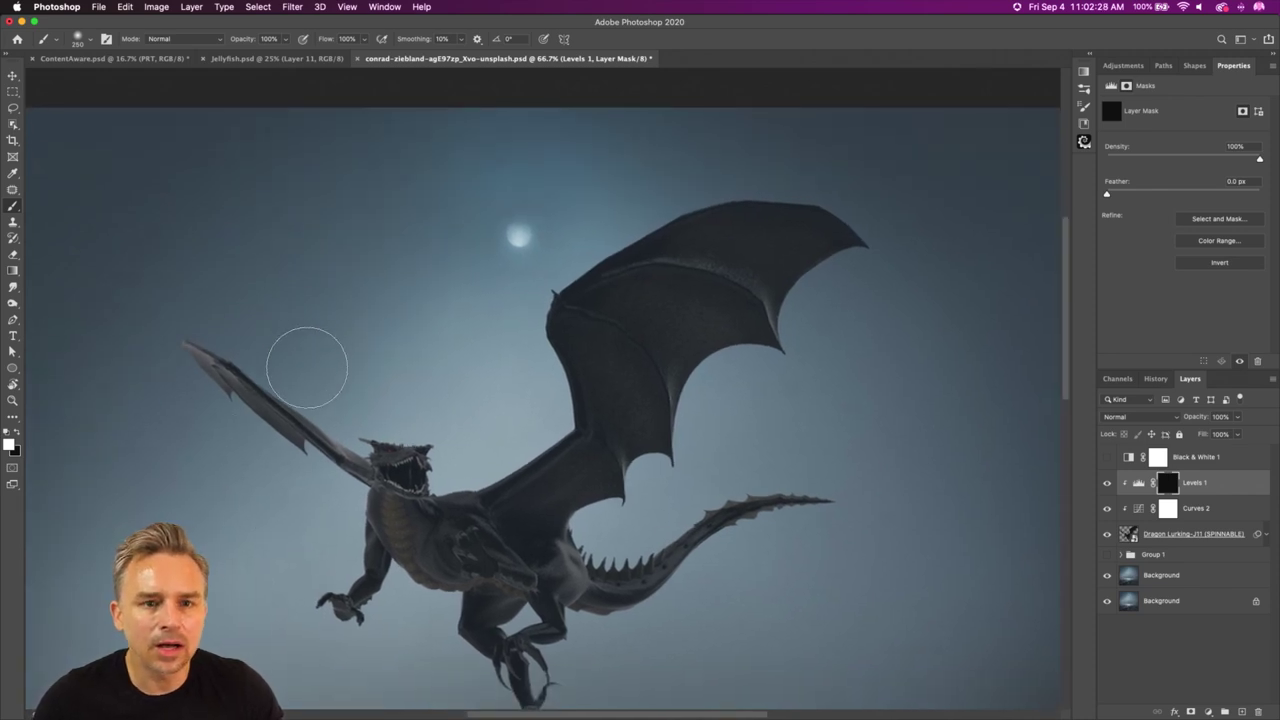
{"action": "key", "text": "bracketleft"}
{"action": "key", "text": "bracketleft"}
{"action": "key", "text": "bracketleft"}
{"action": "key", "text": "bracketleft"}
{"action": "key", "text": "bracketleft"}
{"action": "left_click_drag", "start_coordinate": [378, 437], "coordinate": [405, 452]}
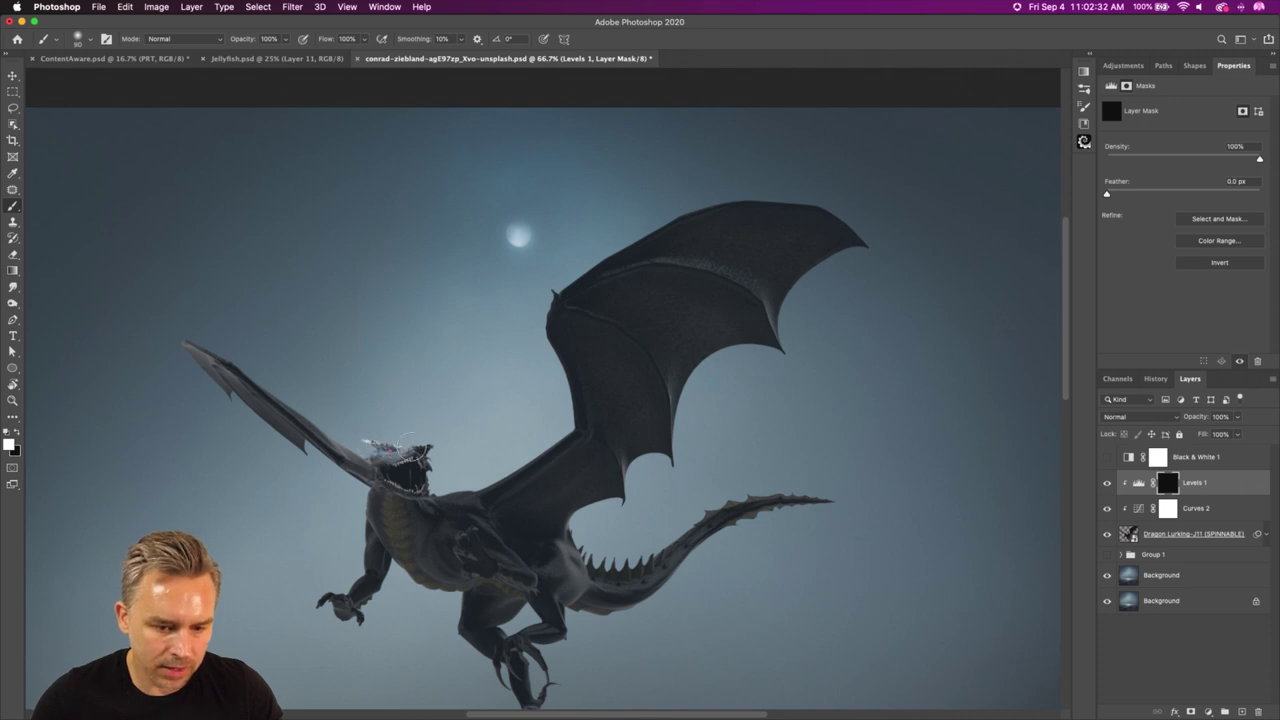
{"action": "key", "text": "bracketleft"}
{"action": "key", "text": "super+z"}
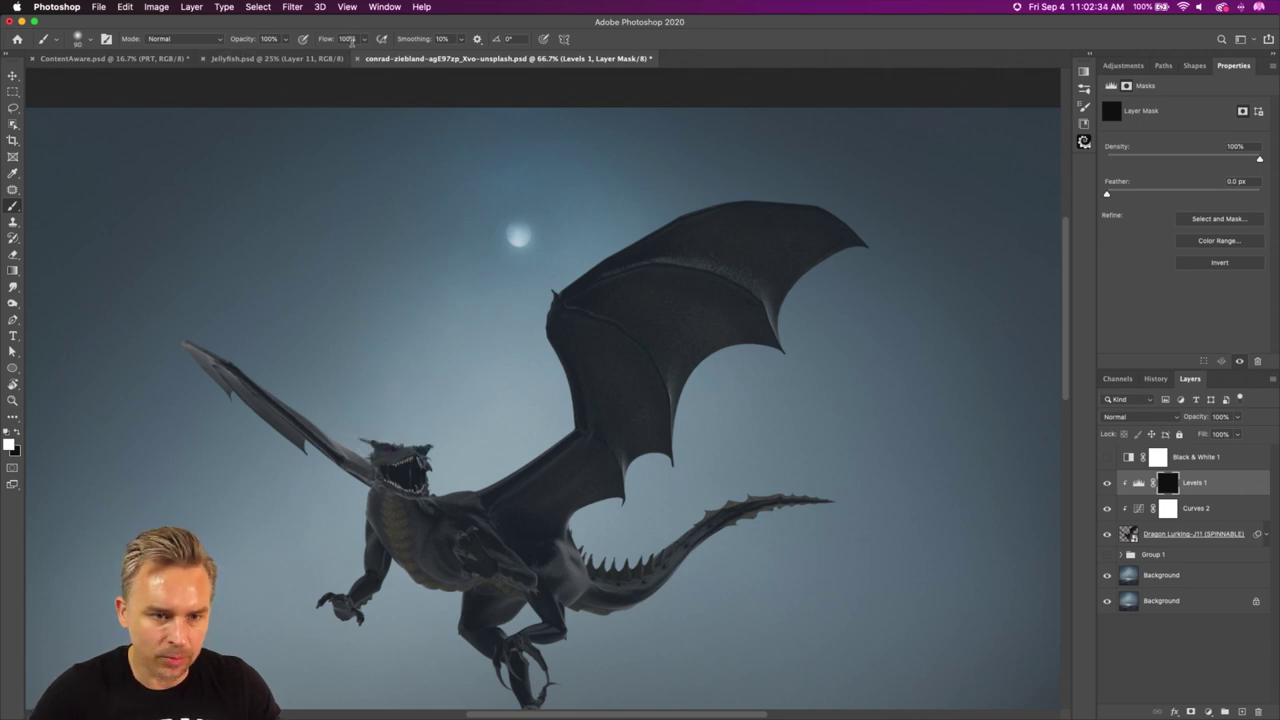
Lower the brush flow to 36% and paint highlights along the top of the dragon's head in the Levels 1 mask.
{"action": "left_click_drag", "start_coordinate": [323, 42], "coordinate": [313, 40]}
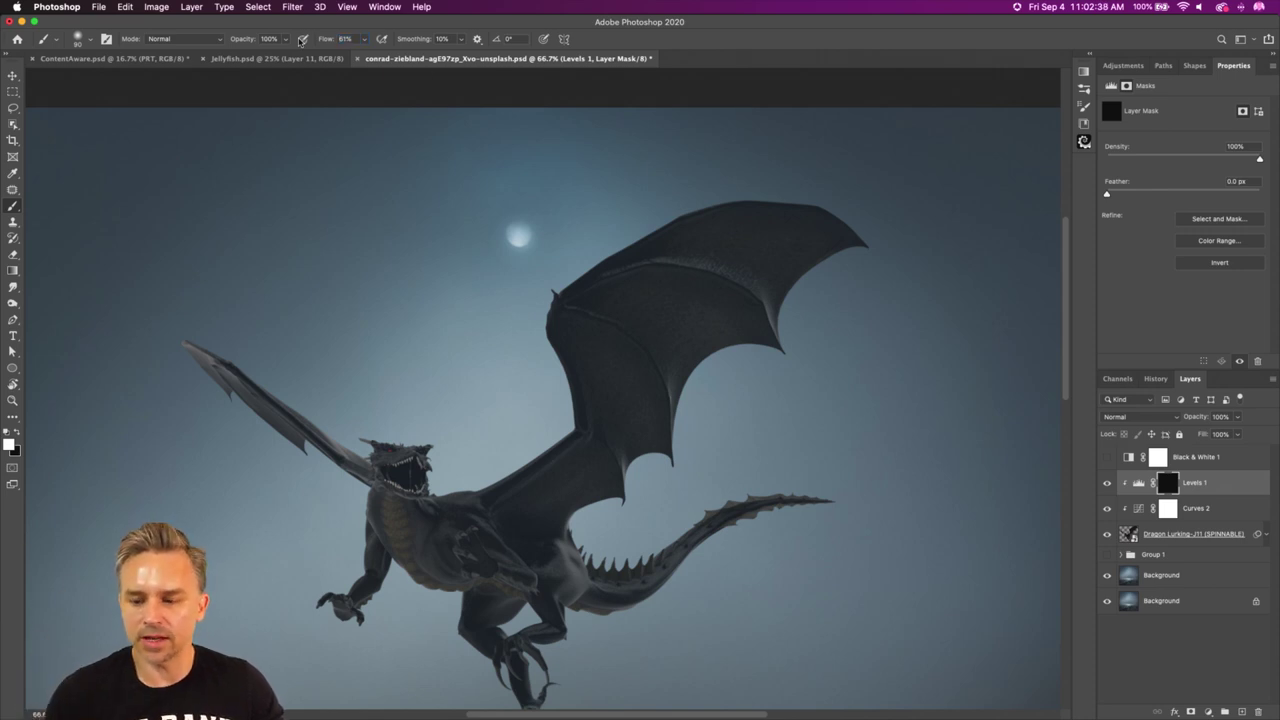
{"action": "left_click_drag", "start_coordinate": [321, 37], "coordinate": [322, 37]}
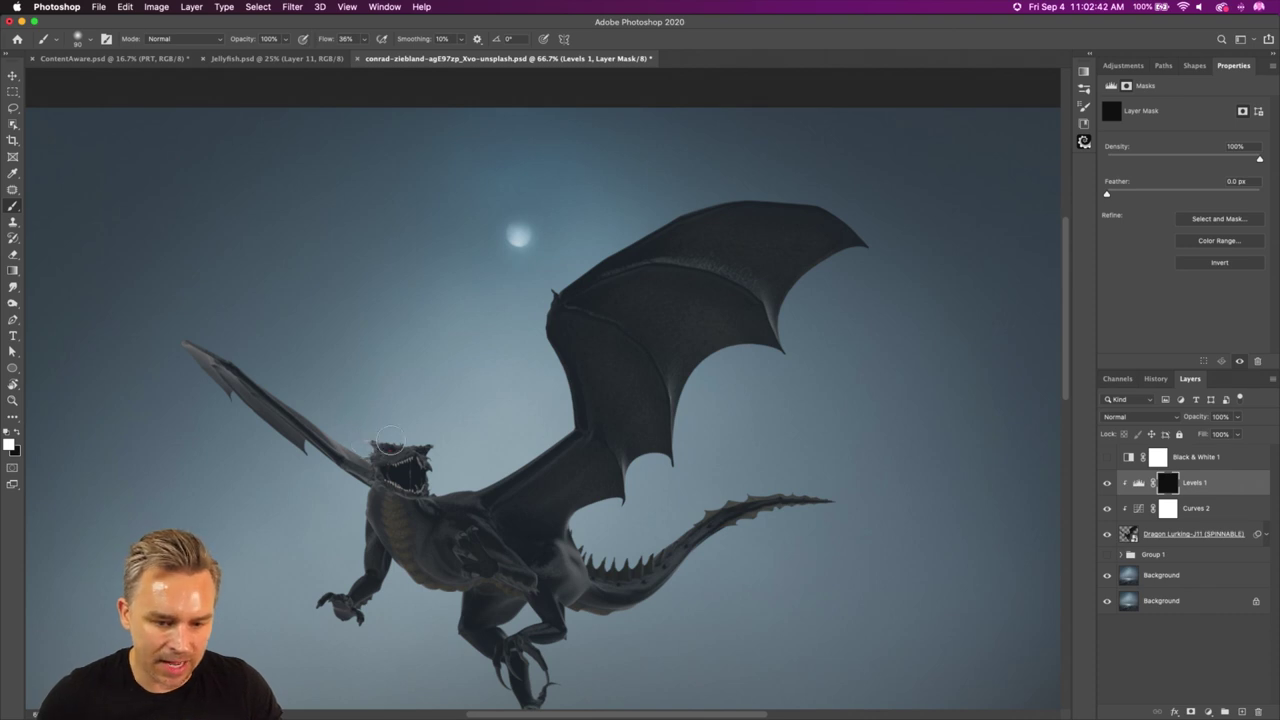
{"action": "mouse_move", "coordinate": [367, 445]}
{"action": "left_mouse_down"}
{"action": "mouse_move", "coordinate": [439, 442]}
{"action": "mouse_move", "coordinate": [415, 478]}
{"action": "left_mouse_up"}
{"action": "key", "text": "super+equal"}
{"action": "key", "text": "super+equal"}
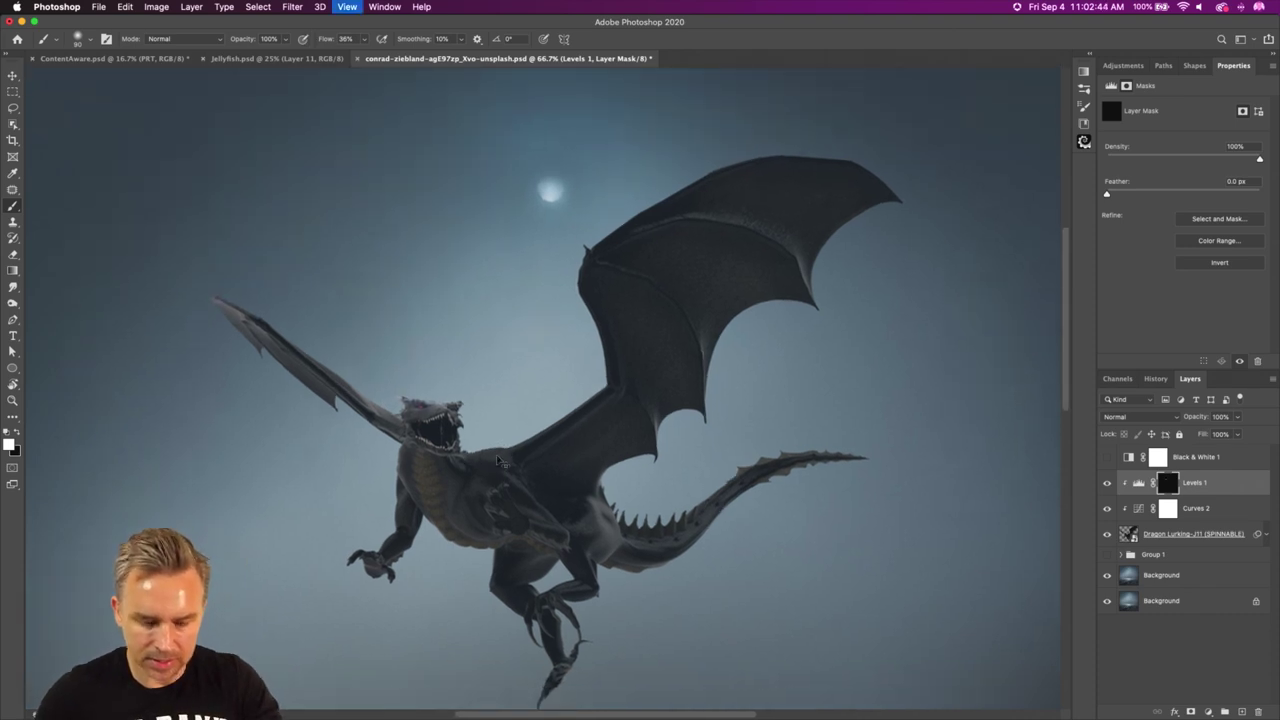
{"action": "scroll", "coordinate": [426, 403], "scroll_direction": "left", "scroll_amount": 5}
{"action": "scroll", "coordinate": [426, 403], "scroll_direction": "up", "scroll_amount": 2}
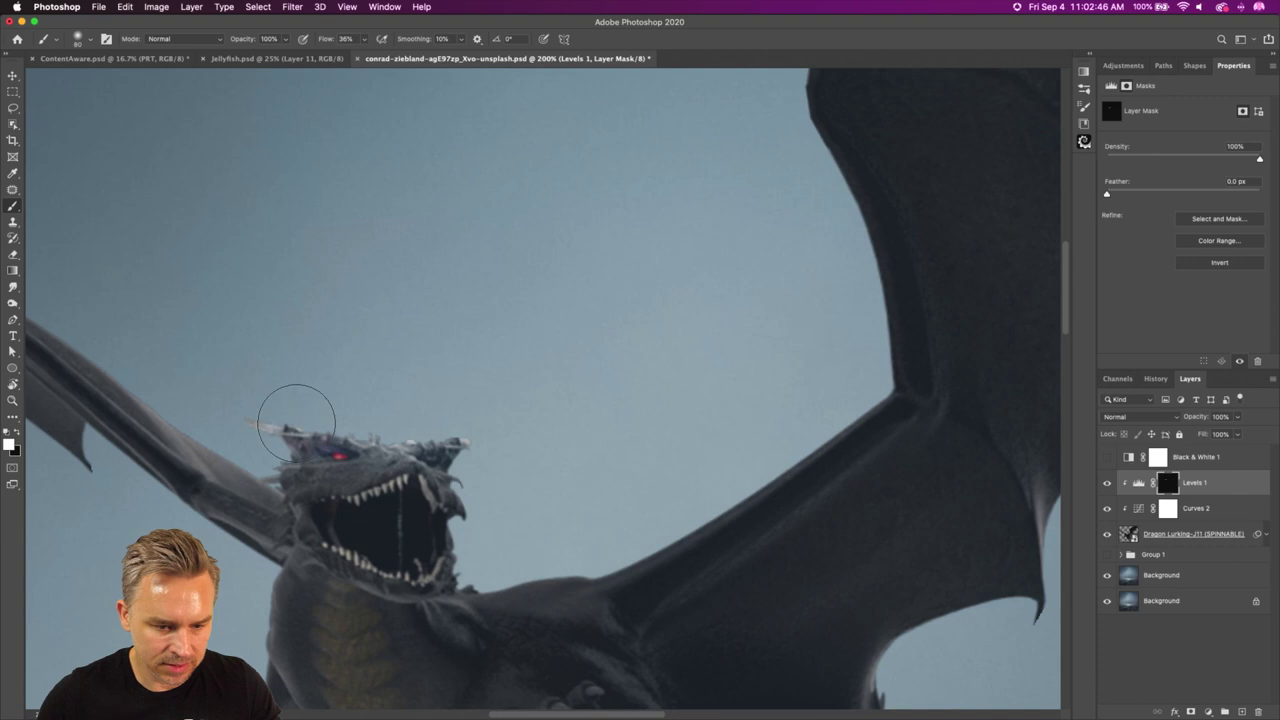
{"action": "mouse_move", "coordinate": [290, 423]}
{"action": "left_mouse_down"}
{"action": "mouse_move", "coordinate": [427, 438]}
{"action": "mouse_move", "coordinate": [424, 457]}
{"action": "mouse_move", "coordinate": [395, 445]}
{"action": "mouse_move", "coordinate": [399, 434]}
{"action": "mouse_move", "coordinate": [444, 430]}
{"action": "mouse_move", "coordinate": [363, 514]}
{"action": "mouse_move", "coordinate": [460, 492]}
{"action": "mouse_move", "coordinate": [465, 540]}
{"action": "left_mouse_up"}
Lower the brush flow to 16% and paint highlights from the dragon's shoulder toward the base of the raised wing.
{"action": "left_click_drag", "start_coordinate": [334, 39], "coordinate": [321, 38]}
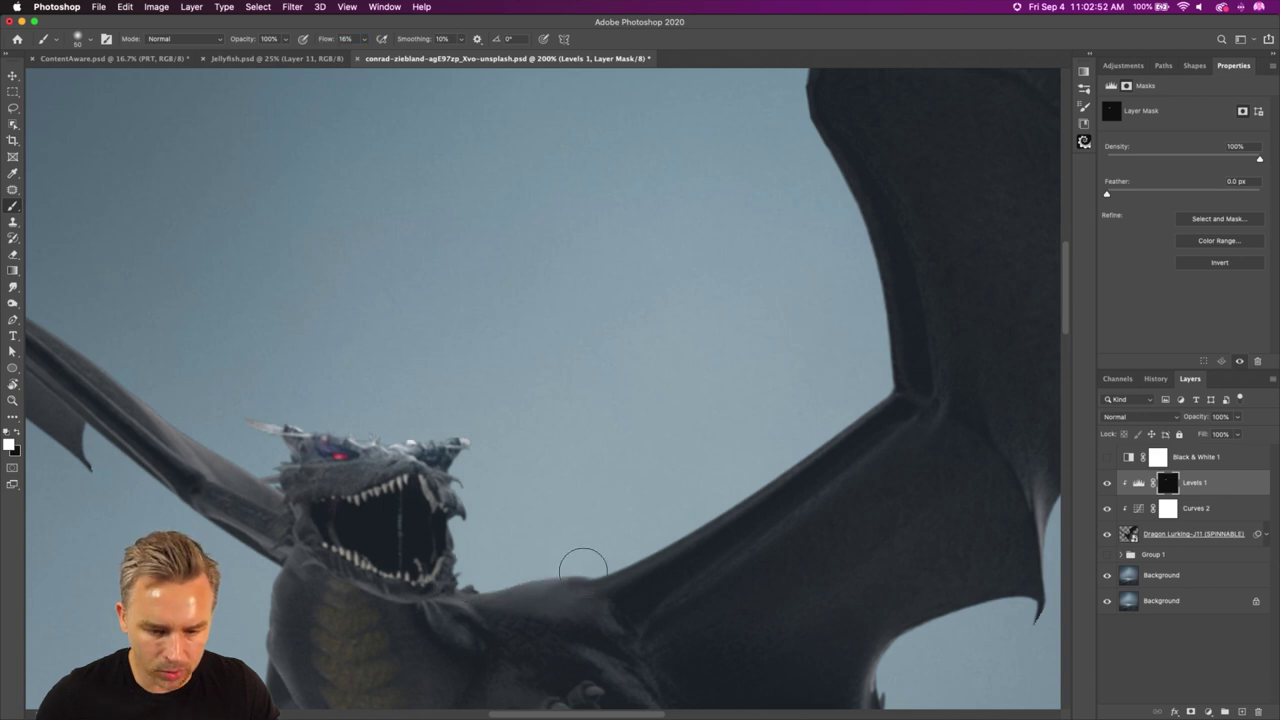
{"action": "left_click_drag", "start_coordinate": [463, 592], "coordinate": [693, 490]}
{"action": "key", "text": "bracketright"}
{"action": "key", "text": "bracketright"}
Lower the brush flow to 9% and paint soft highlights along the dragon's shoulder and the upper edge of the wing beside its head.
{"action": "left_click_drag", "start_coordinate": [333, 39], "coordinate": [320, 39]}
{"action": "mouse_move", "coordinate": [200, 400]}
{"action": "left_mouse_down"}
{"action": "mouse_move", "coordinate": [214, 423]}
{"action": "mouse_move", "coordinate": [143, 371]}
{"action": "mouse_move", "coordinate": [177, 412]}
{"action": "left_mouse_up"}
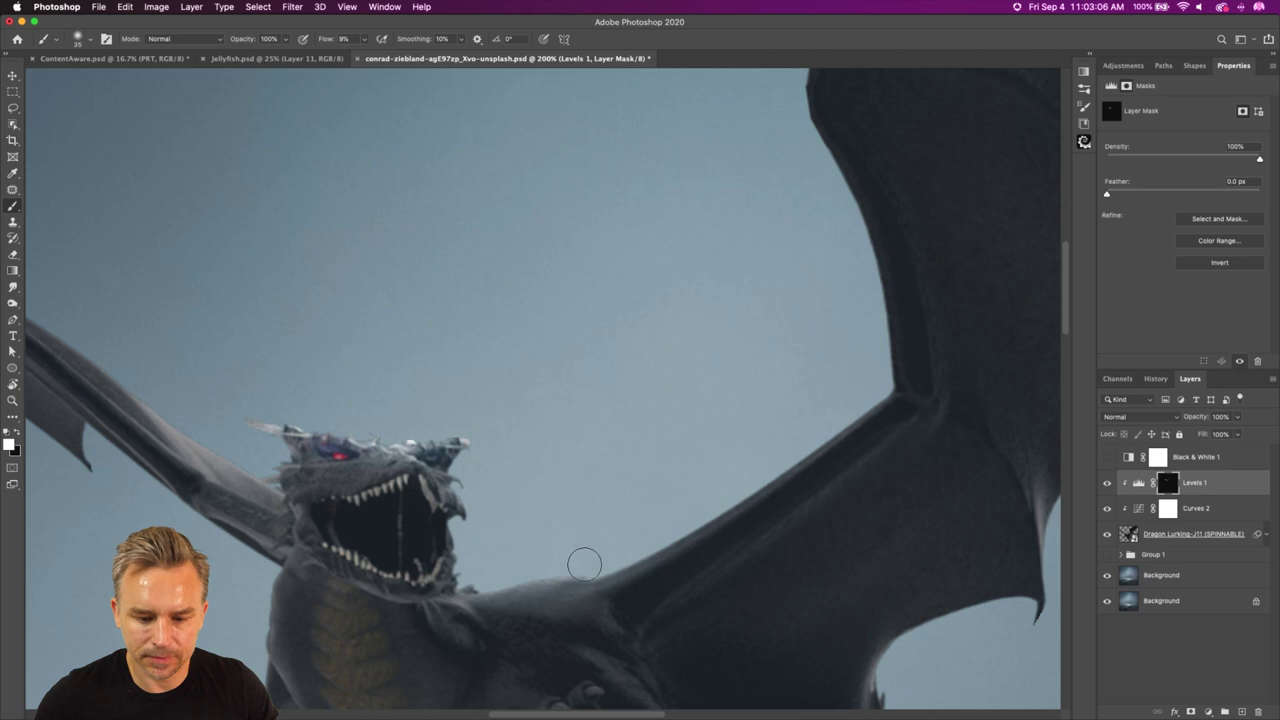
{"action": "key", "text": "bracketright"}
{"action": "key", "text": "bracketright"}
{"action": "key", "text": "bracketright"}
{"action": "mouse_move", "coordinate": [458, 580]}
{"action": "left_mouse_down"}
{"action": "mouse_move", "coordinate": [586, 569]}
{"action": "mouse_move", "coordinate": [515, 592]}
{"action": "mouse_move", "coordinate": [511, 576]}
{"action": "mouse_move", "coordinate": [557, 566]}
{"action": "mouse_move", "coordinate": [570, 595]}
{"action": "left_mouse_up"}
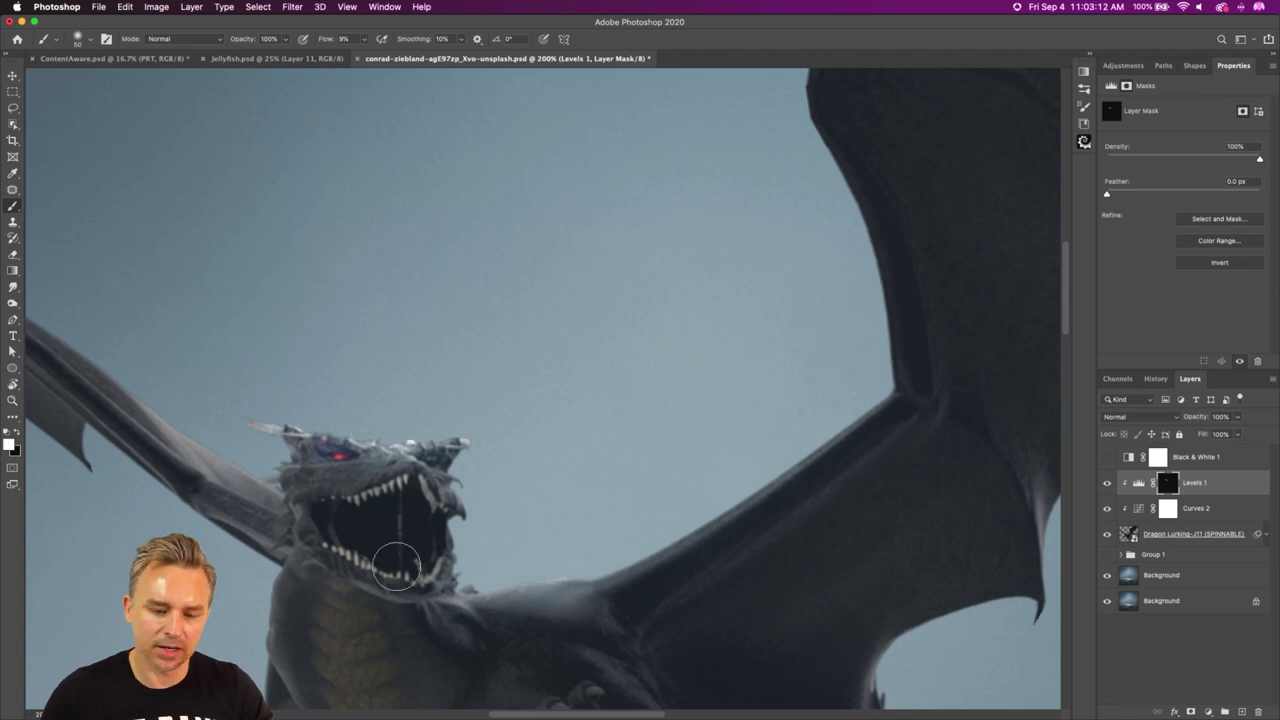
{"action": "left_click_drag", "start_coordinate": [229, 334], "coordinate": [575, 445]}
{"action": "mouse_move", "coordinate": [448, 488]}
{"action": "left_mouse_down"}
{"action": "mouse_move", "coordinate": [317, 370]}
{"action": "mouse_move", "coordinate": [453, 498]}
{"action": "mouse_move", "coordinate": [143, 285]}
{"action": "mouse_move", "coordinate": [155, 279]}
{"action": "mouse_move", "coordinate": [359, 425]}
{"action": "mouse_move", "coordinate": [89, 266]}
{"action": "mouse_move", "coordinate": [44, 214]}
{"action": "mouse_move", "coordinate": [269, 350]}
{"action": "mouse_move", "coordinate": [149, 294]}
{"action": "mouse_move", "coordinate": [148, 281]}
{"action": "mouse_move", "coordinate": [407, 470]}
{"action": "mouse_move", "coordinate": [209, 343]}
{"action": "mouse_move", "coordinate": [259, 340]}
{"action": "mouse_move", "coordinate": [469, 503]}
{"action": "mouse_move", "coordinate": [532, 570]}
{"action": "mouse_move", "coordinate": [483, 530]}
{"action": "mouse_move", "coordinate": [458, 543]}
{"action": "mouse_move", "coordinate": [615, 626]}
{"action": "mouse_move", "coordinate": [507, 536]}
{"action": "mouse_move", "coordinate": [597, 604]}
{"action": "mouse_move", "coordinate": [392, 381]}
{"action": "left_mouse_up"}
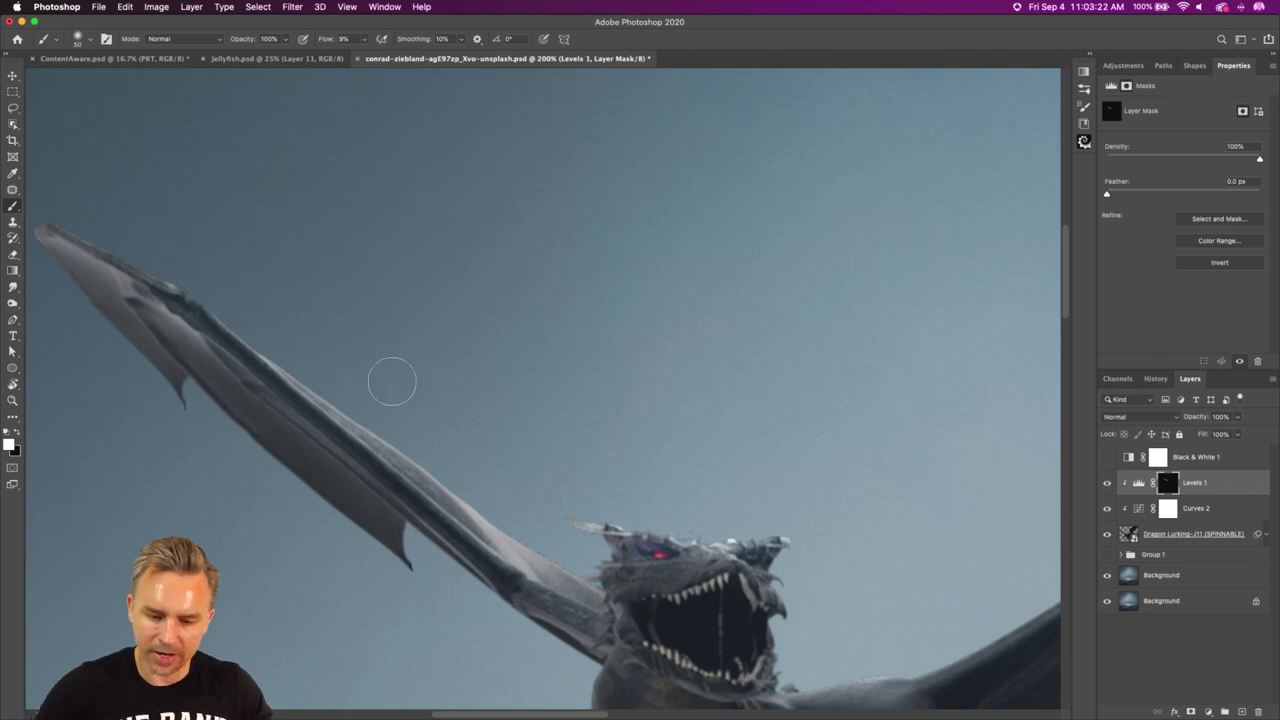
Paint highlights over the spikes and upper edge of the dragon's tail in the Levels 1 mask with a larger brush.
{"action": "key", "text": "super+minus"}
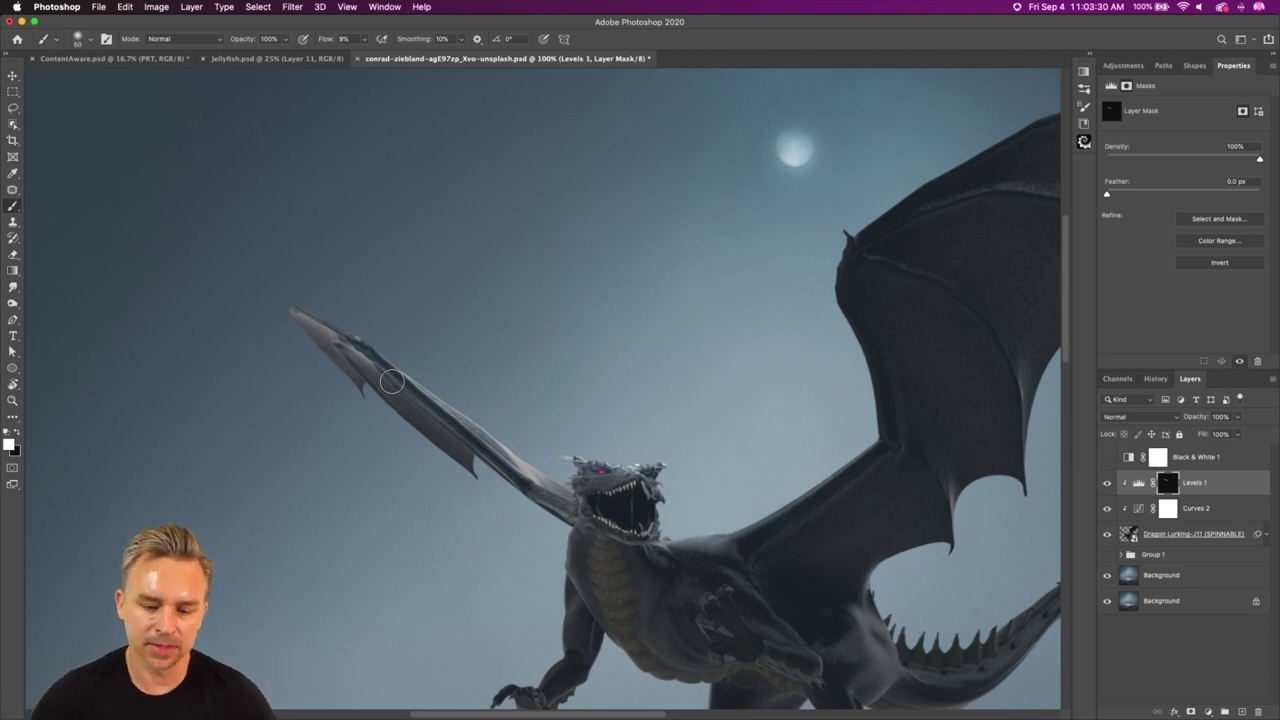
{"action": "scroll", "coordinate": [500, 417], "scroll_direction": "down", "scroll_amount": 5}
{"action": "scroll", "coordinate": [500, 417], "scroll_direction": "right", "scroll_amount": 8}
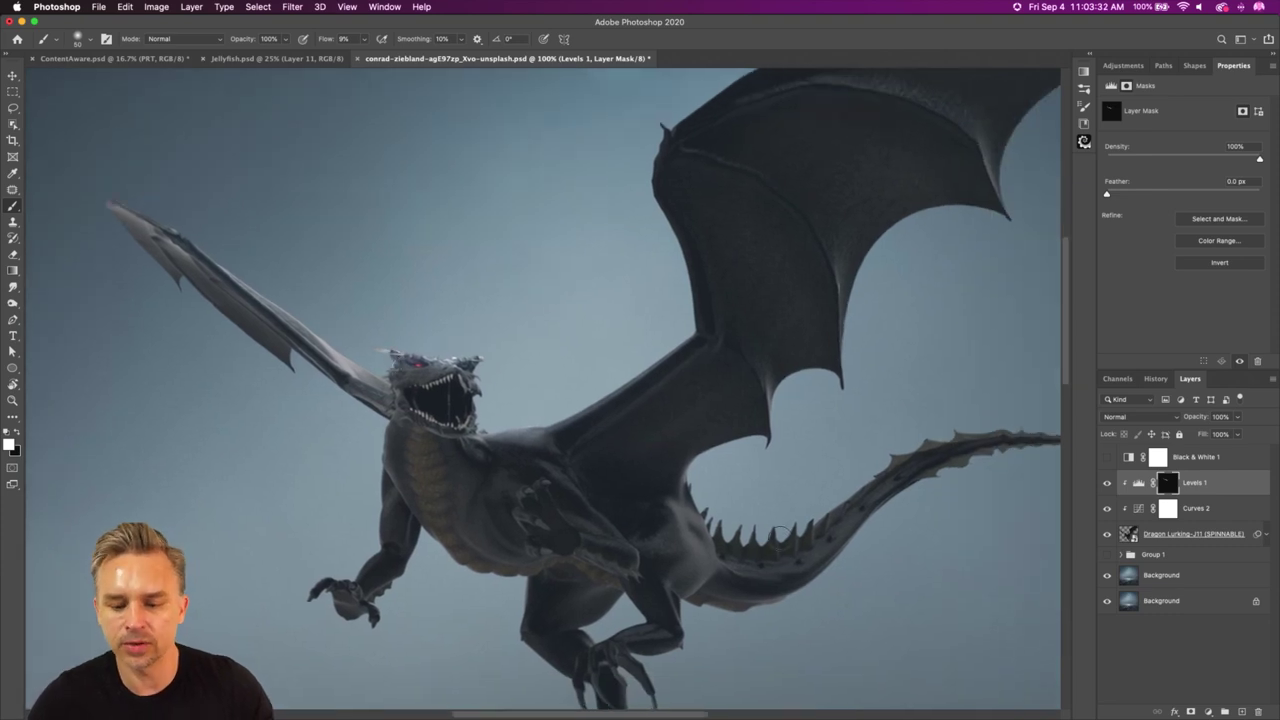
{"action": "scroll", "coordinate": [787, 540], "scroll_direction": "right", "scroll_amount": 3}
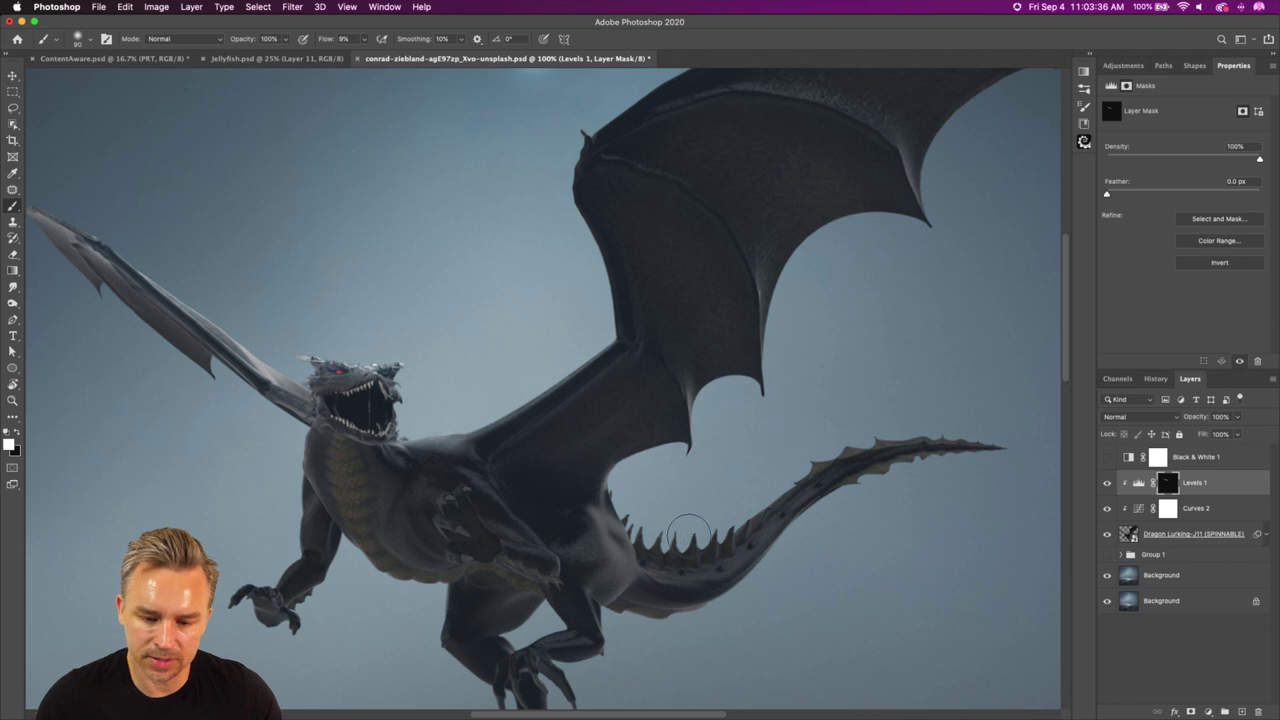
{"action": "key", "text": "bracketright"}
{"action": "key", "text": "bracketright"}
{"action": "key", "text": "bracketright"}
{"action": "key", "text": "bracketright"}
{"action": "left_click_drag", "start_coordinate": [665, 530], "coordinate": [750, 520]}
{"action": "mouse_move", "coordinate": [662, 538]}
{"action": "left_mouse_down"}
{"action": "mouse_move", "coordinate": [731, 554]}
{"action": "mouse_move", "coordinate": [731, 533]}
{"action": "mouse_move", "coordinate": [805, 468]}
{"action": "mouse_move", "coordinate": [658, 557]}
{"action": "mouse_move", "coordinate": [736, 529]}
{"action": "mouse_move", "coordinate": [877, 431]}
{"action": "mouse_move", "coordinate": [758, 480]}
{"action": "mouse_move", "coordinate": [901, 434]}
{"action": "mouse_move", "coordinate": [948, 434]}
{"action": "mouse_move", "coordinate": [804, 475]}
{"action": "mouse_move", "coordinate": [976, 436]}
{"action": "mouse_move", "coordinate": [754, 491]}
{"action": "mouse_move", "coordinate": [709, 527]}
{"action": "mouse_move", "coordinate": [779, 480]}
{"action": "mouse_move", "coordinate": [772, 507]}
{"action": "mouse_move", "coordinate": [666, 551]}
{"action": "mouse_move", "coordinate": [644, 529]}
{"action": "mouse_move", "coordinate": [717, 552]}
{"action": "mouse_move", "coordinate": [727, 538]}
{"action": "mouse_move", "coordinate": [643, 537]}
{"action": "mouse_move", "coordinate": [754, 521]}
{"action": "mouse_move", "coordinate": [766, 515]}
{"action": "mouse_move", "coordinate": [660, 531]}
{"action": "mouse_move", "coordinate": [789, 495]}
{"action": "mouse_move", "coordinate": [844, 452]}
{"action": "mouse_move", "coordinate": [758, 514]}
{"action": "mouse_move", "coordinate": [855, 445]}
{"action": "mouse_move", "coordinate": [960, 423]}
{"action": "mouse_move", "coordinate": [816, 485]}
{"action": "mouse_move", "coordinate": [746, 538]}
{"action": "mouse_move", "coordinate": [855, 461]}
{"action": "left_mouse_up"}
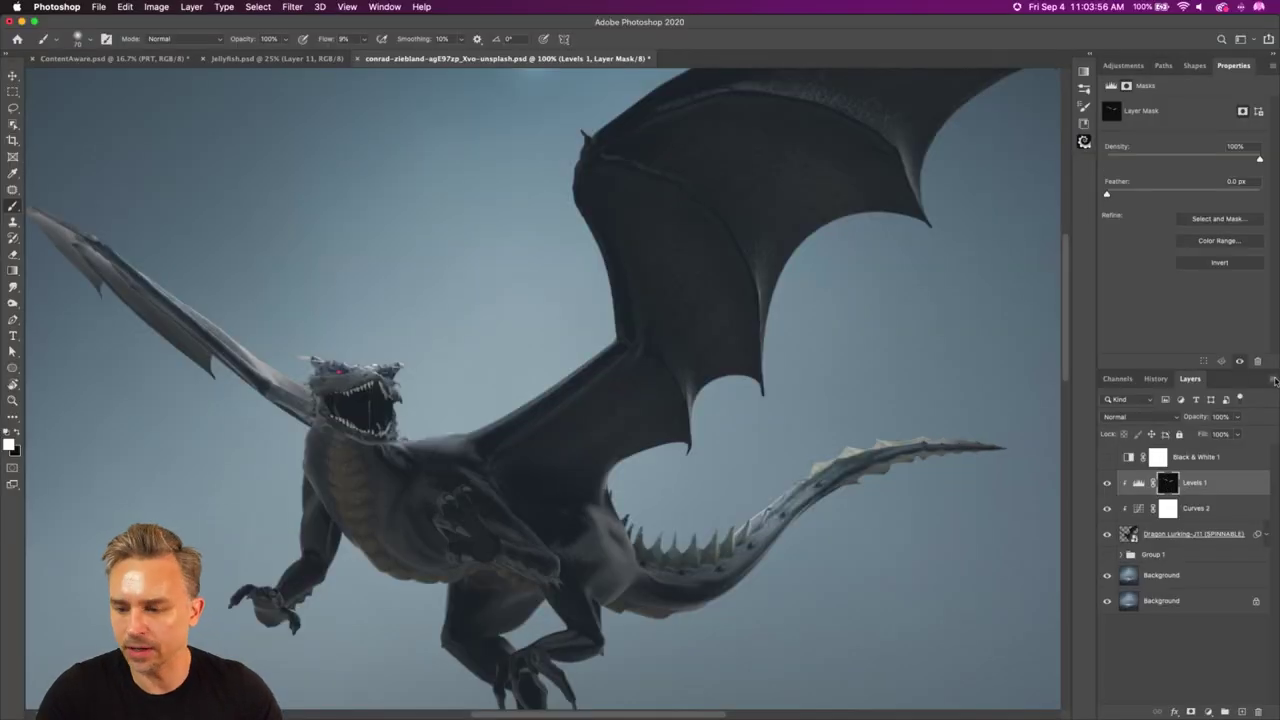
Set the layer thumbnails to the medium size and widen the panel column.
{"action": "left_click", "coordinate": [1274, 380]}
{"action": "key", "text": "Return"}
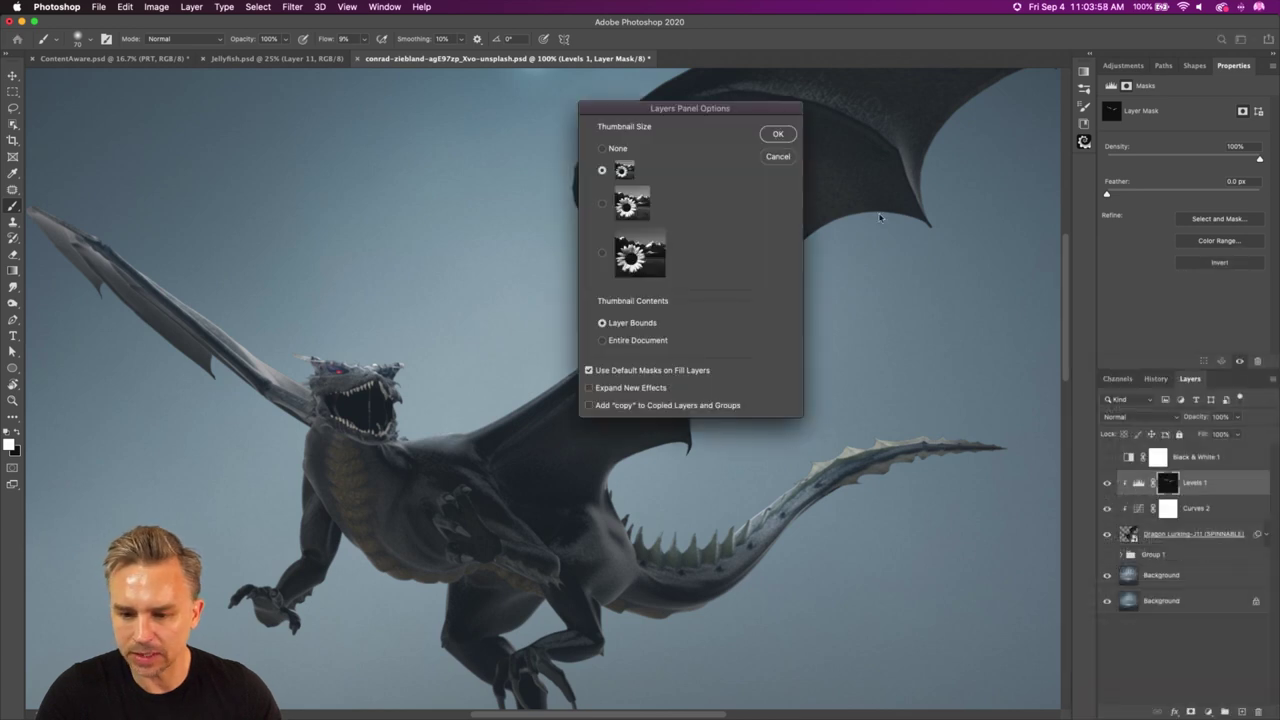
{"action": "left_click", "coordinate": [775, 134]}
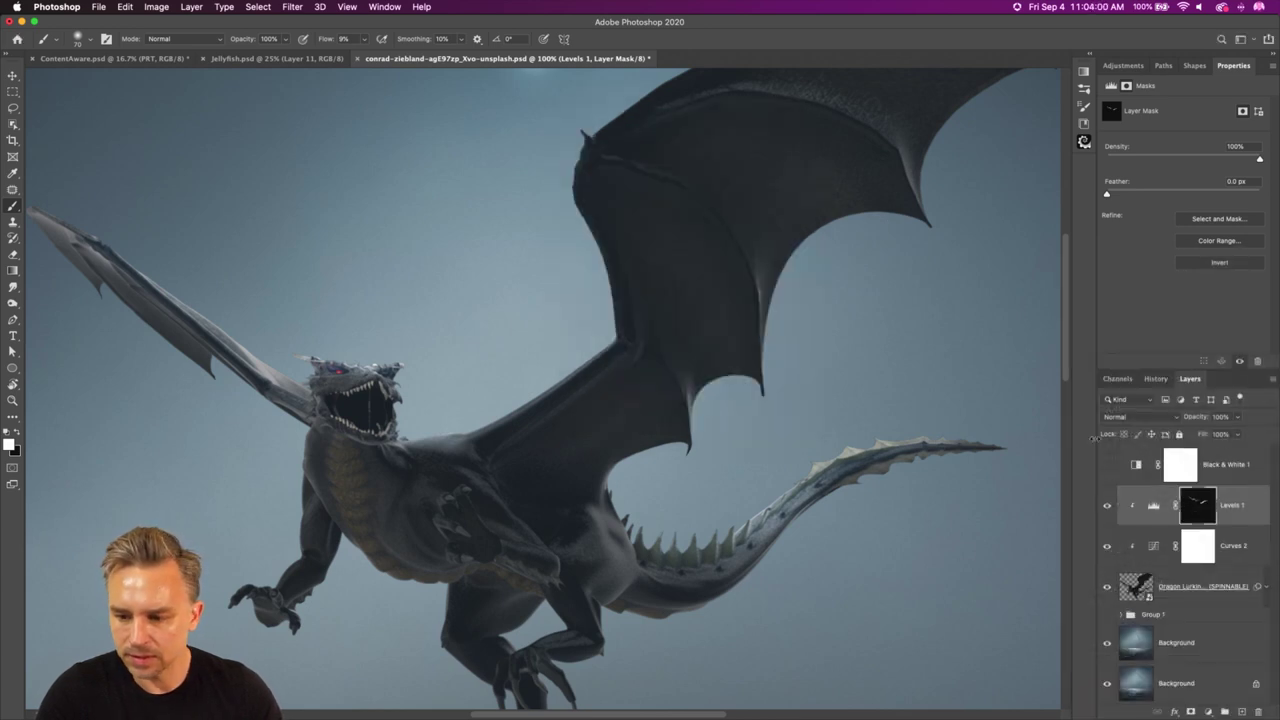
{"action": "left_click_drag", "start_coordinate": [1096, 213], "coordinate": [1074, 213]}
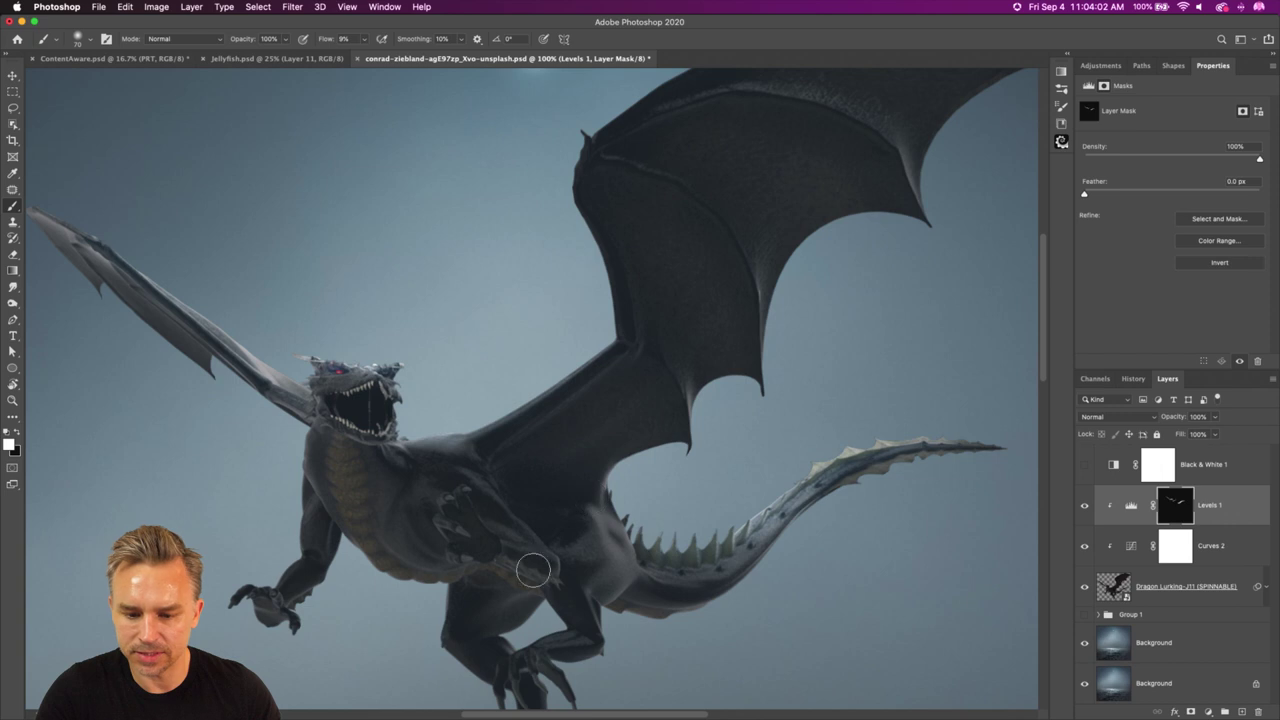
Add more highlight to the middle of the dragon's tail in the Levels 1 mask with a slightly larger brush.
{"action": "key", "text": "bracketright"}
{"action": "mouse_move", "coordinate": [763, 495]}
{"action": "left_mouse_down"}
{"action": "mouse_move", "coordinate": [931, 431]}
{"action": "mouse_move", "coordinate": [777, 470]}
{"action": "mouse_move", "coordinate": [933, 427]}
{"action": "mouse_move", "coordinate": [723, 514]}
{"action": "mouse_move", "coordinate": [880, 437]}
{"action": "mouse_move", "coordinate": [744, 510]}
{"action": "mouse_move", "coordinate": [755, 471]}
{"action": "left_mouse_up"}
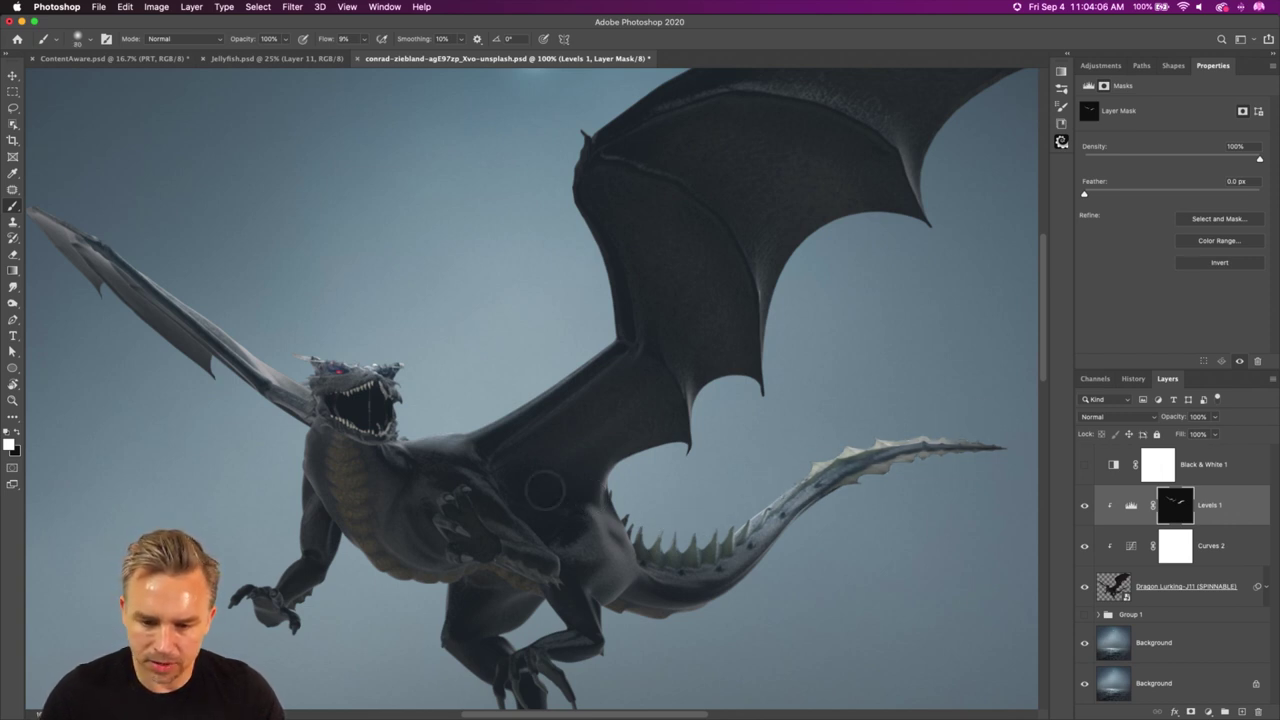
{"action": "key", "text": "bracketright"}
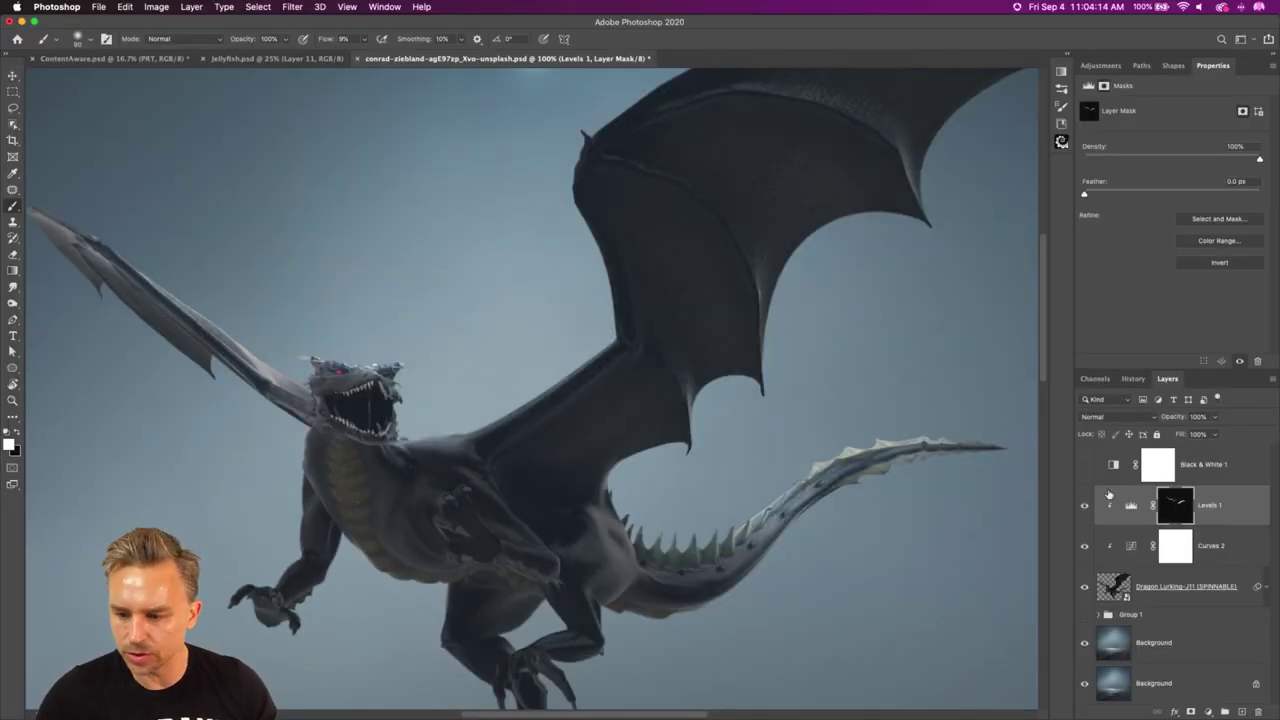
On a new layer above Levels 1, select a straight-edged beam widening from the moon down past the dragon's head.
{"action": "double_click", "coordinate": [1251, 67]}
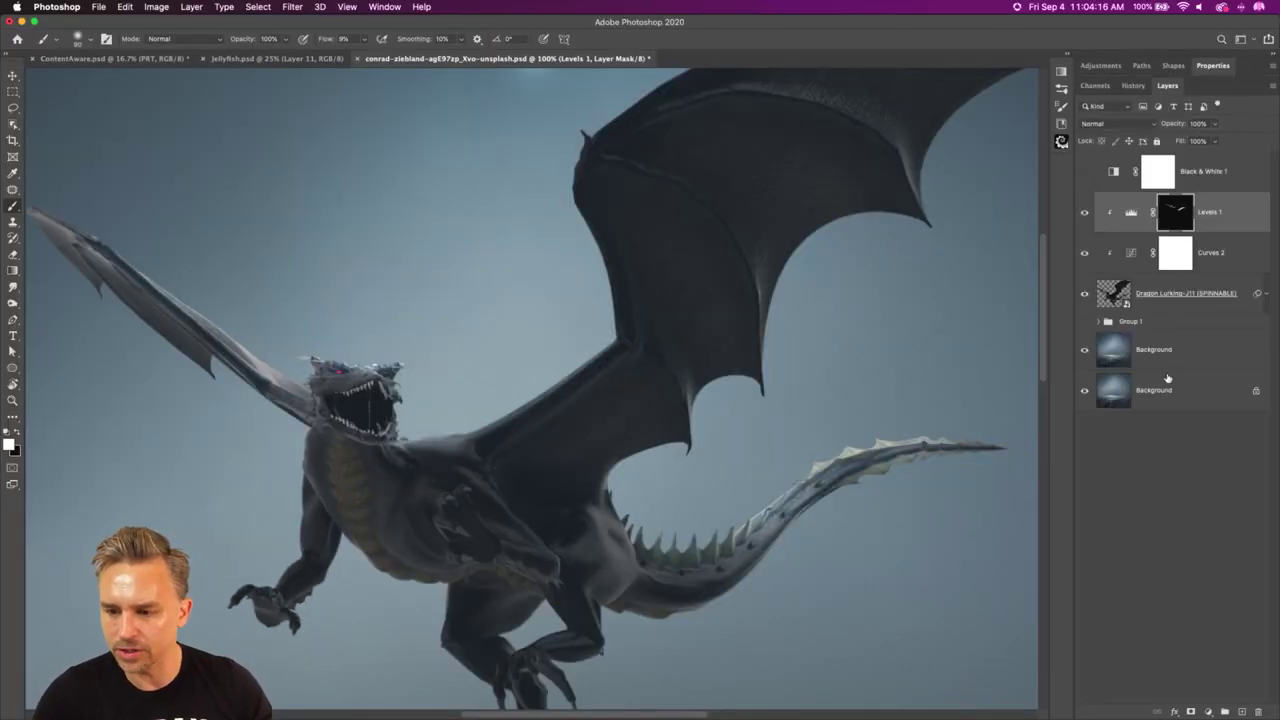
{"action": "left_click", "coordinate": [1242, 711]}
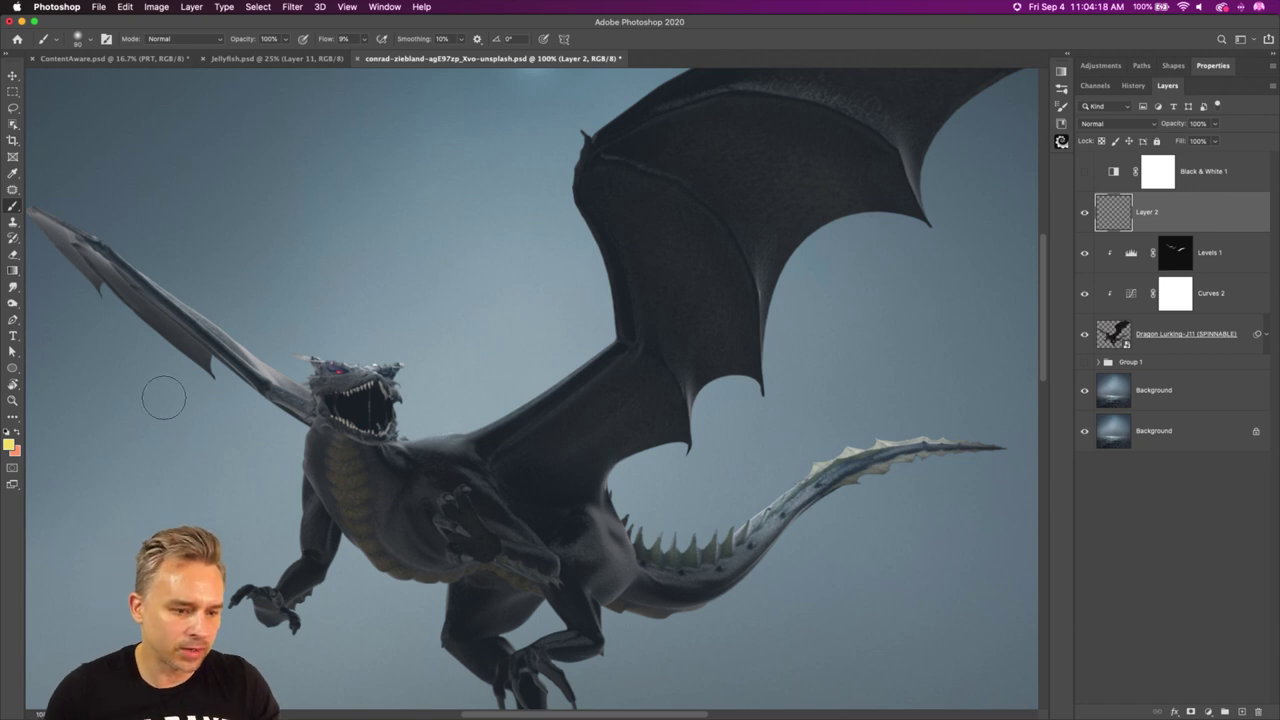
{"action": "left_click", "coordinate": [12, 108]}
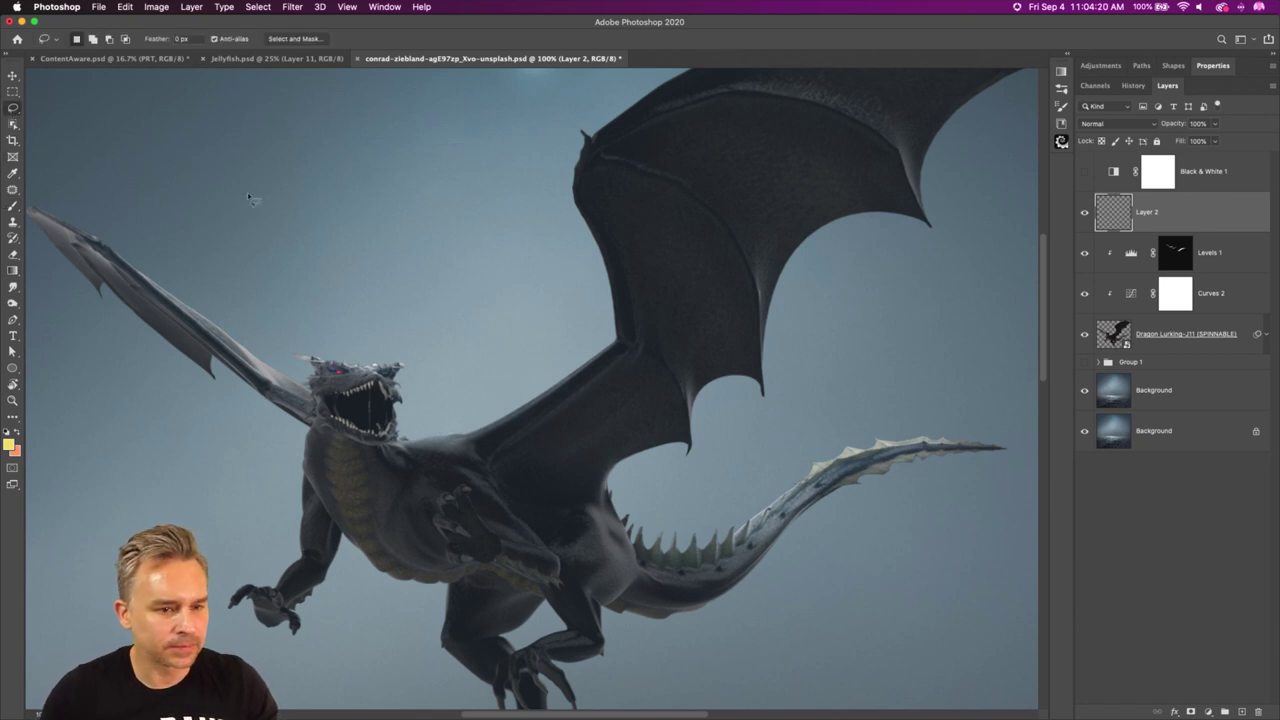
{"action": "key", "text": "super+minus"}
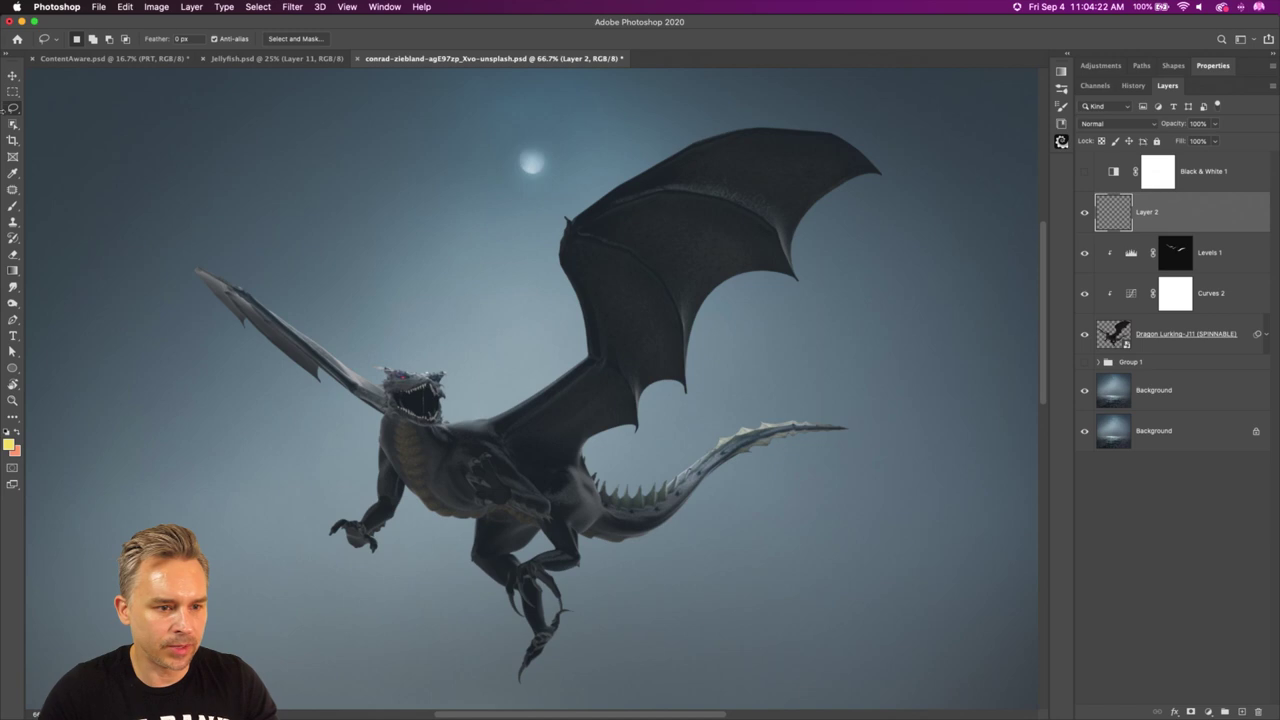
{"action": "left_click", "coordinate": [527, 170], "text": "alt"}
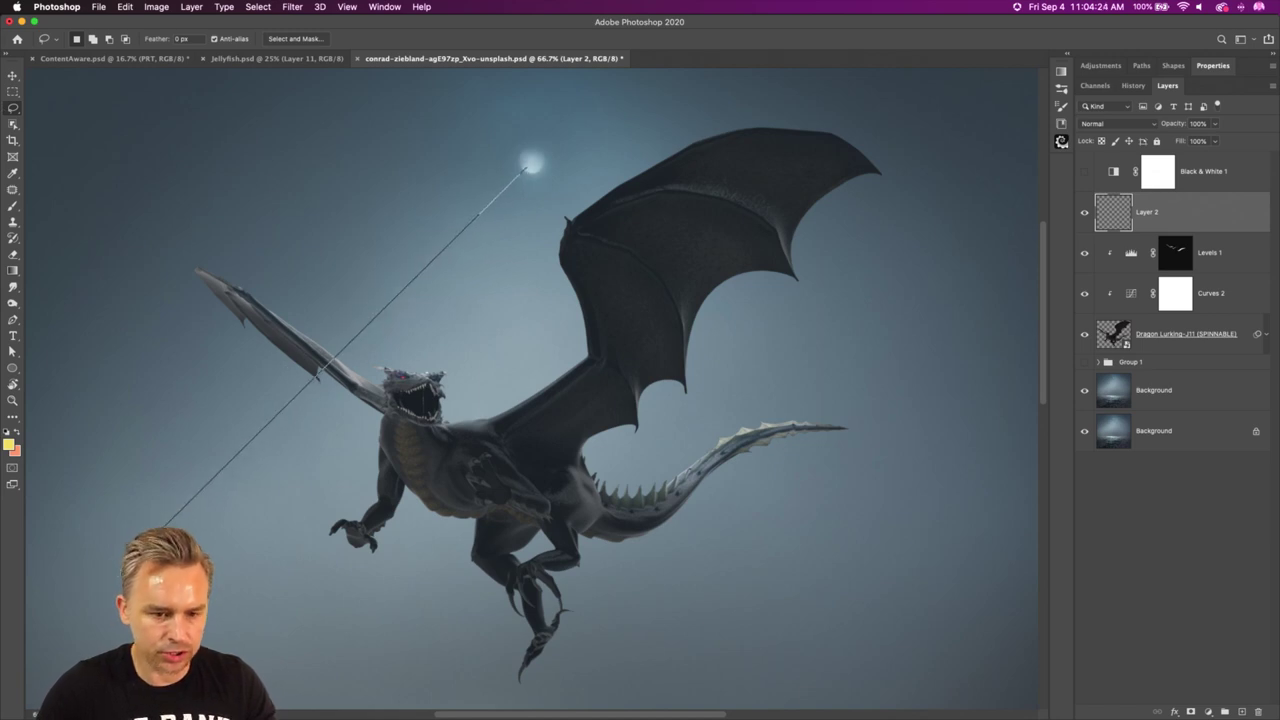
{"action": "left_click", "coordinate": [235, 645], "text": "alt"}
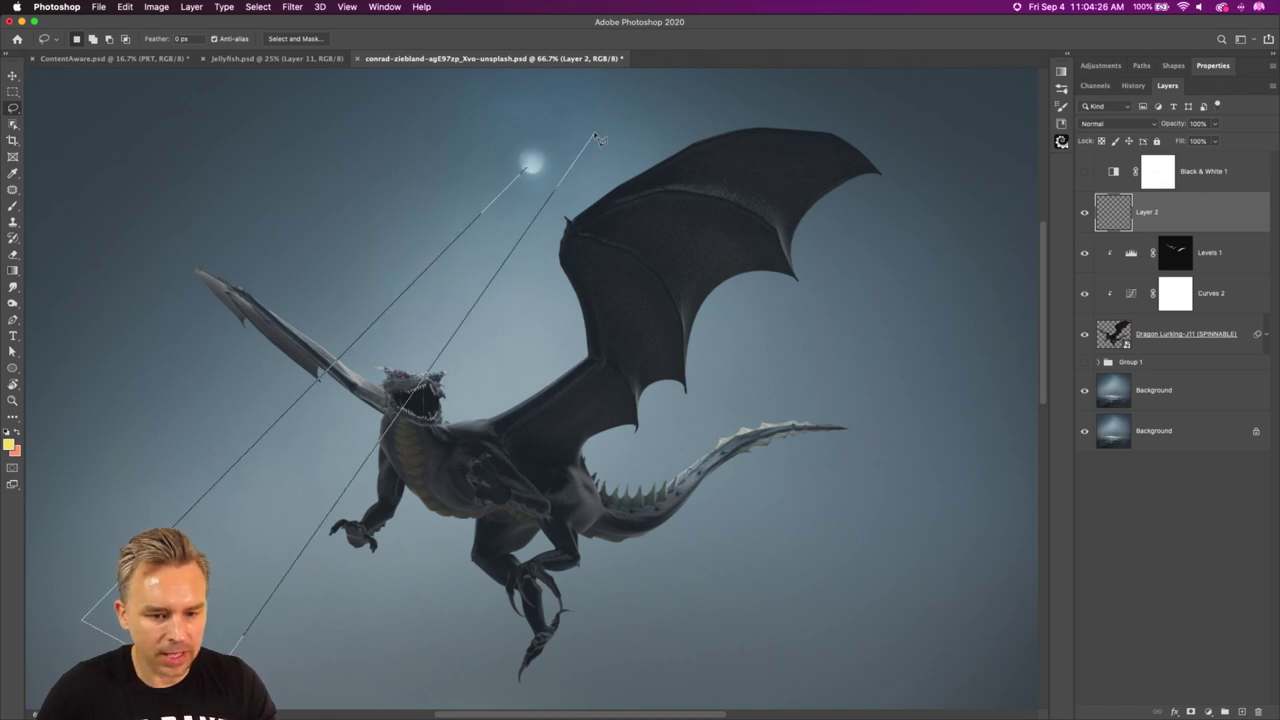
{"action": "left_click", "coordinate": [528, 171], "text": "alt"}
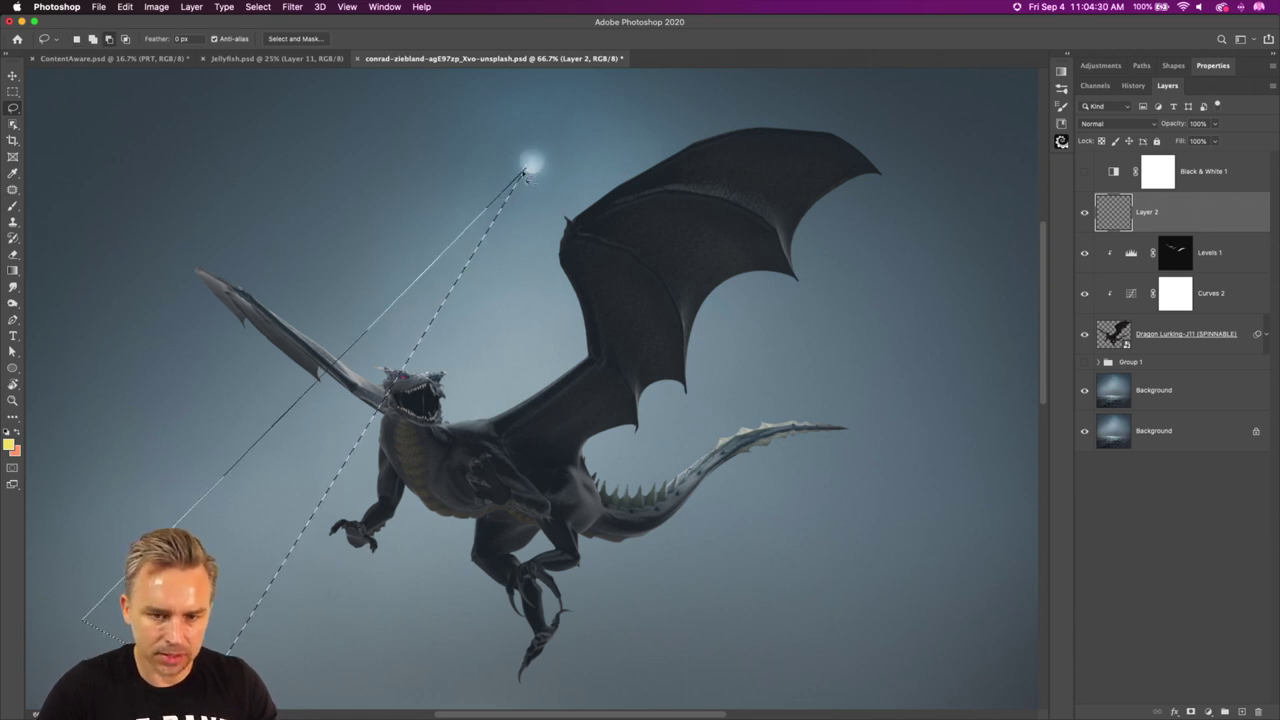
Add a second straight-edged beam to the selection, running from the moon across the large wing and tail.
{"action": "key", "text": "shift"}
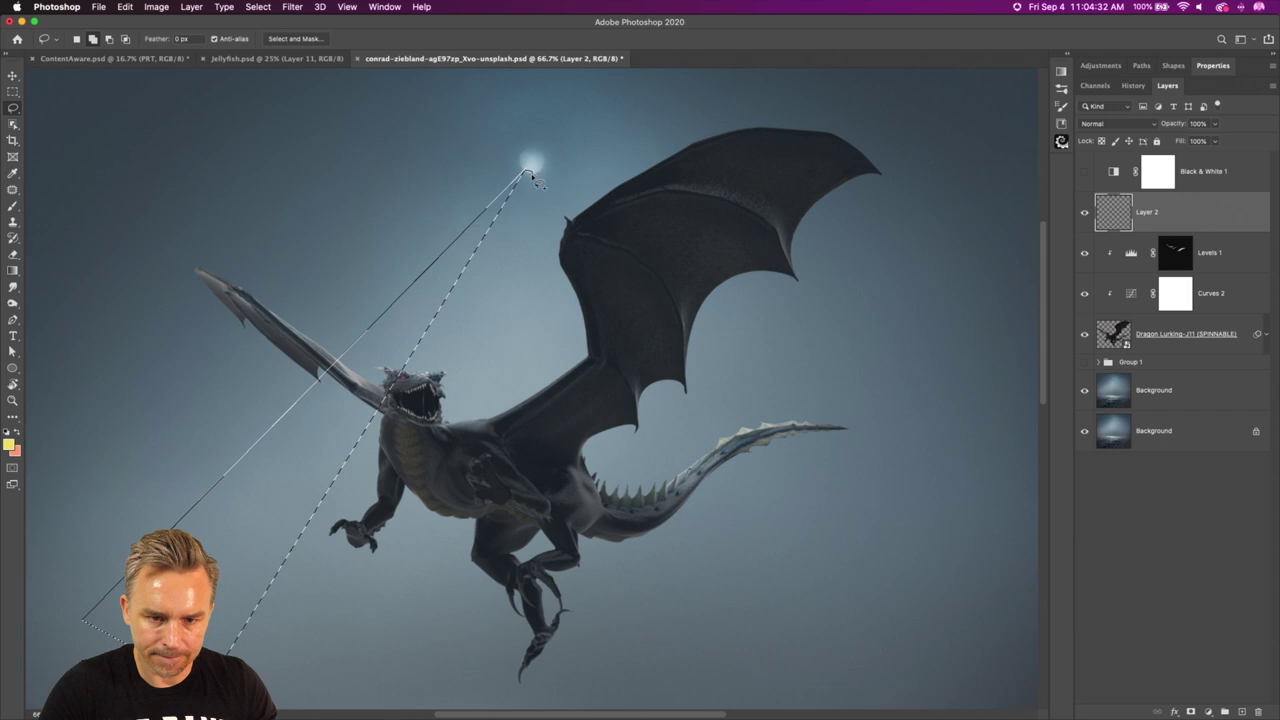
{"action": "left_click", "coordinate": [792, 702]}
{"action": "left_click", "coordinate": [1033, 641]}
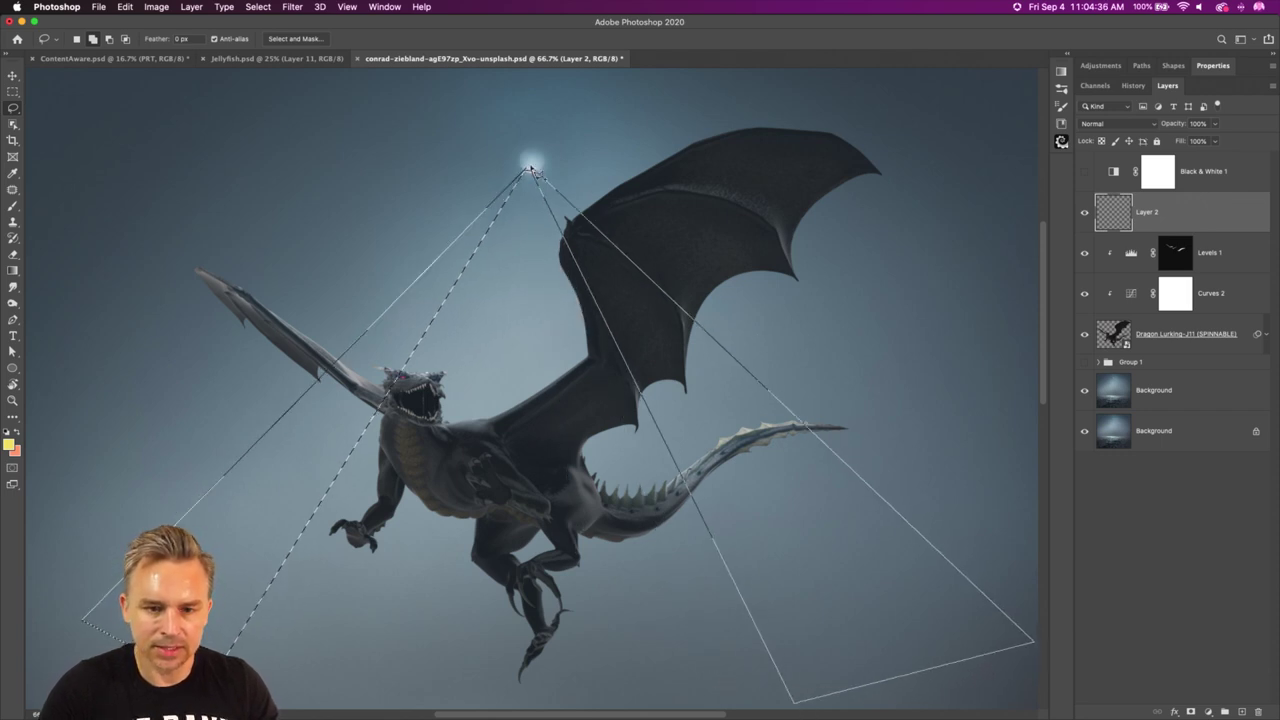
{"action": "left_click", "coordinate": [530, 168]}
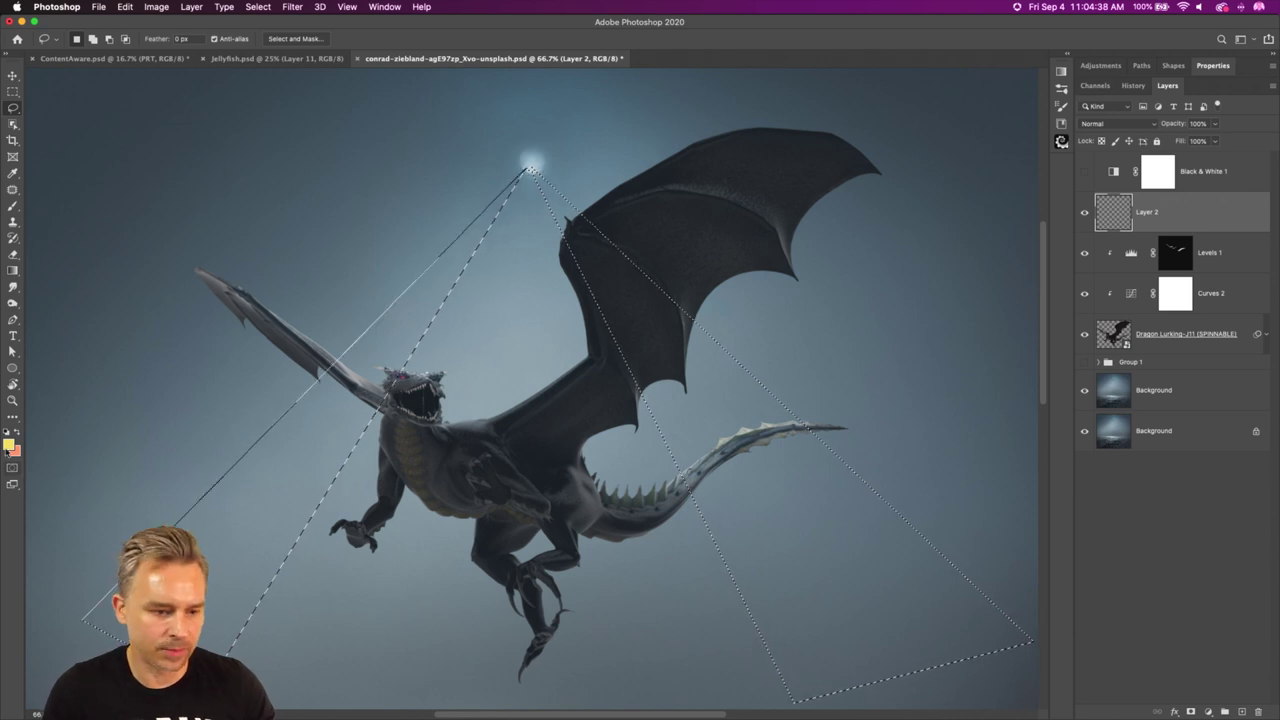
Fill both selected beam shapes with white on the new layer and deselect.
{"action": "key", "text": "d"}
{"action": "key", "text": "x"}
{"action": "key", "text": "shift+BackSpace"}
{"action": "key", "text": "Return"}
{"action": "key", "text": "ctrl+d"}
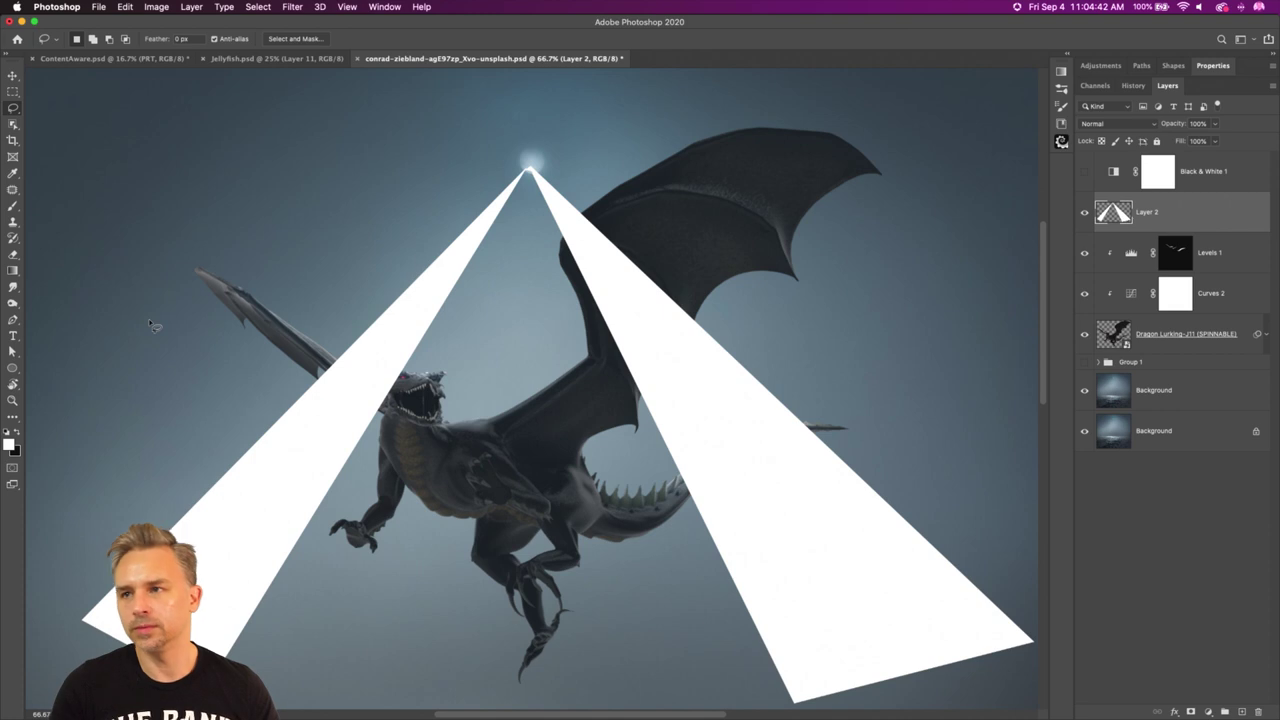
Hide the white light beam layer and target the Levels 1 mask for more work on the dragon's body.
{"action": "left_click", "coordinate": [1085, 213]}
{"action": "left_click", "coordinate": [1162, 252]}
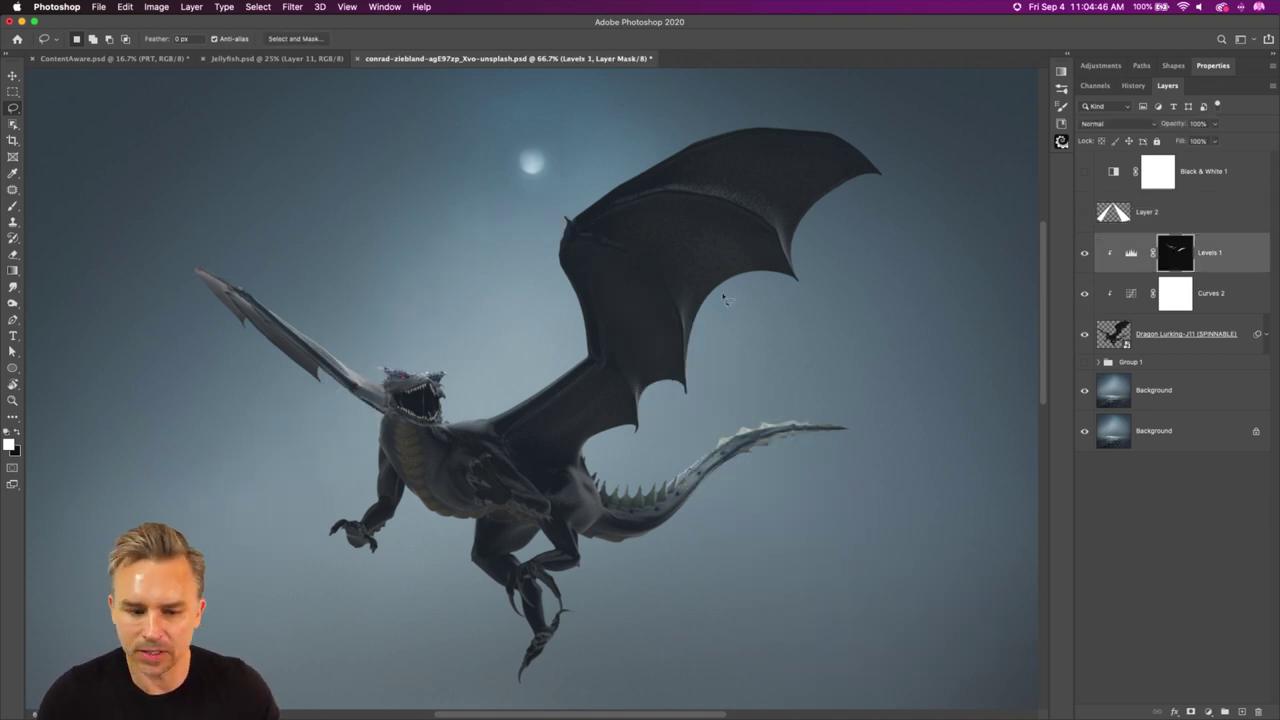
{"action": "key", "text": "ctrl+plus"}
{"action": "key", "text": "ctrl+plus"}
{"action": "key", "text": "ctrl+plus"}
{"action": "key", "text": "ctrl+plus"}
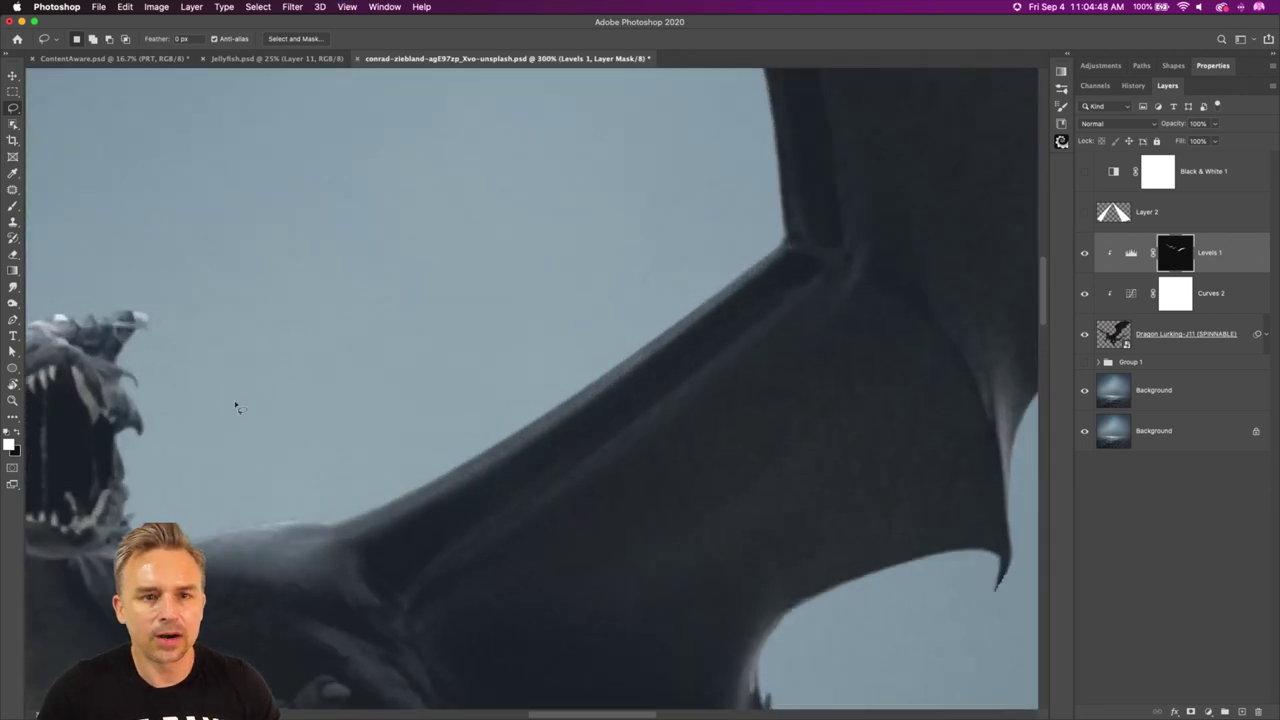
{"action": "left_click_drag", "start_coordinate": [257, 471], "coordinate": [466, 186]}
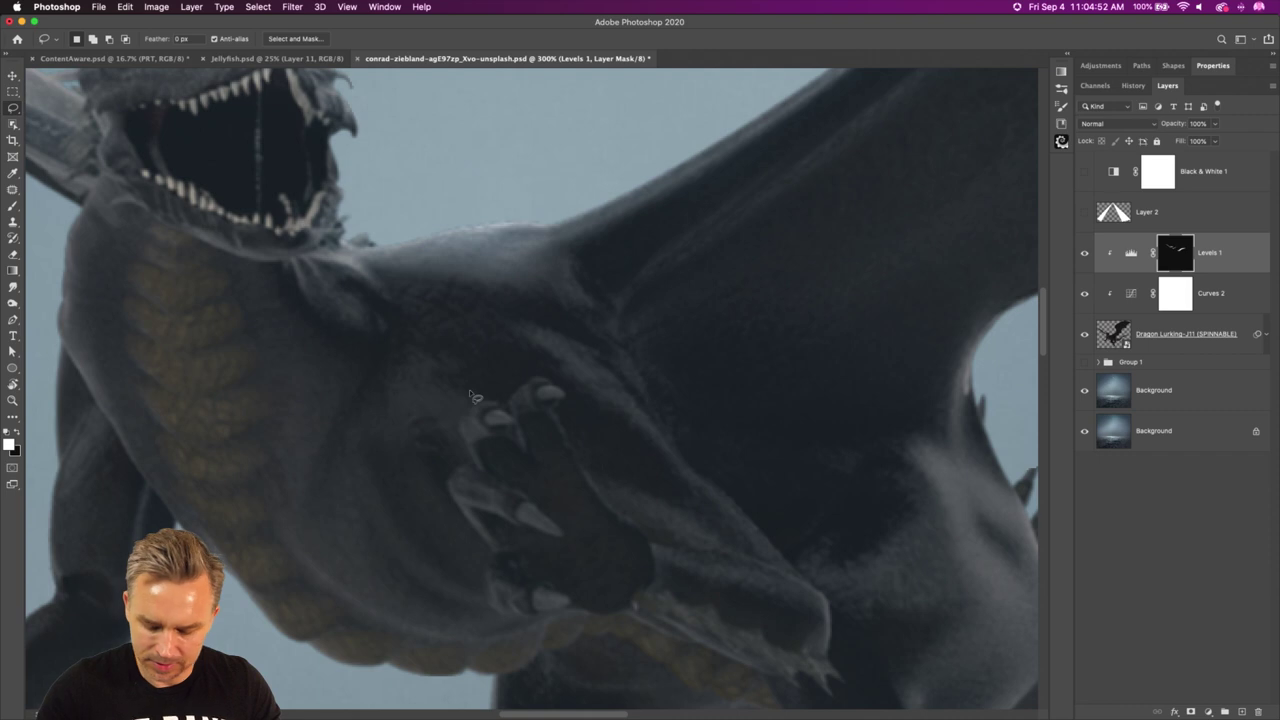
Paint fine highlights over the upper claws and fingers of the dragon's foot at its chest in the Levels 1 mask with a small brush.
{"action": "key", "text": "b"}
{"action": "key", "text": "bracketleft"}
{"action": "key", "text": "bracketleft"}
{"action": "key", "text": "bracketleft"}
{"action": "key", "text": "bracketleft"}
{"action": "key", "text": "bracketleft"}
{"action": "key", "text": "bracketleft"}
{"action": "key", "text": "bracketleft"}
{"action": "mouse_move", "coordinate": [524, 390]}
{"action": "left_mouse_down"}
{"action": "mouse_move", "coordinate": [543, 393]}
{"action": "mouse_move", "coordinate": [506, 420]}
{"action": "mouse_move", "coordinate": [478, 415]}
{"action": "left_mouse_up"}
{"action": "key", "text": "bracketright"}
{"action": "key", "text": "bracketright"}
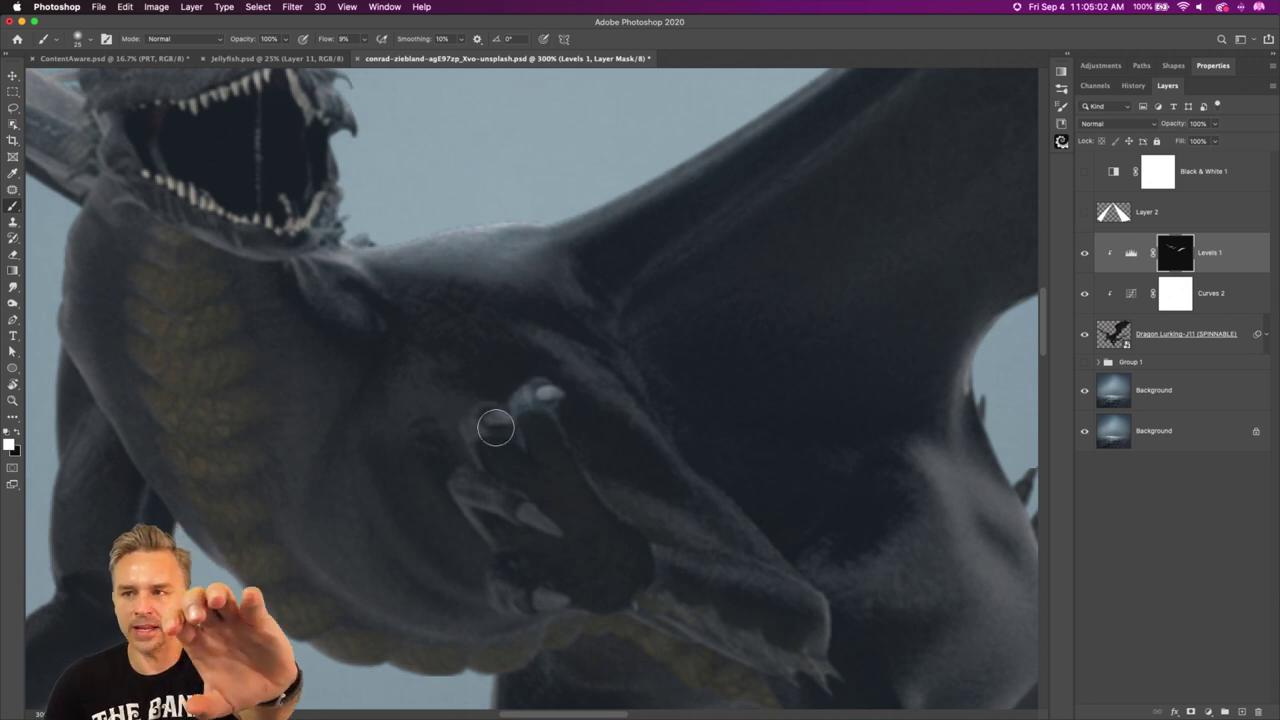
{"action": "left_click_drag", "start_coordinate": [494, 428], "coordinate": [545, 389]}
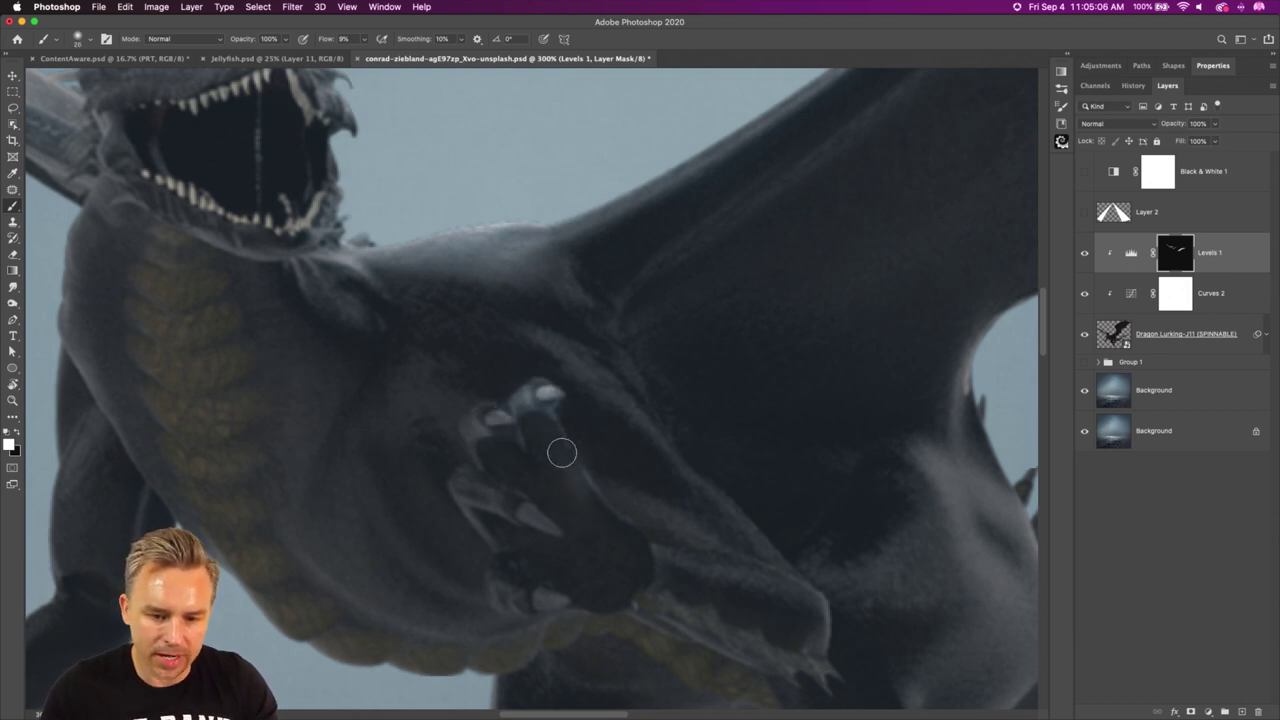
{"action": "left_click_drag", "start_coordinate": [484, 437], "coordinate": [495, 425]}
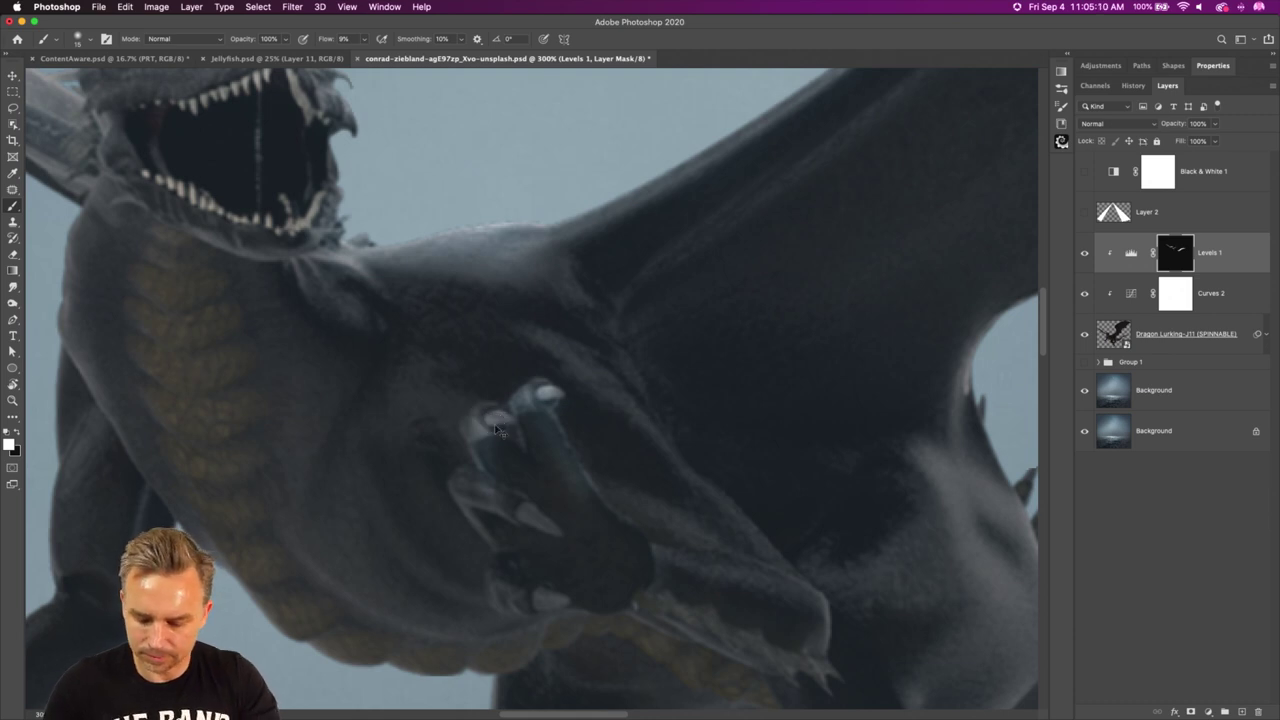
Paint soft highlights over the dragon's shoulder and the large wing in the Levels 1 mask with progressively larger brushes.
{"action": "scroll", "coordinate": [495, 425], "scroll_direction": "down", "scroll_amount": 5}
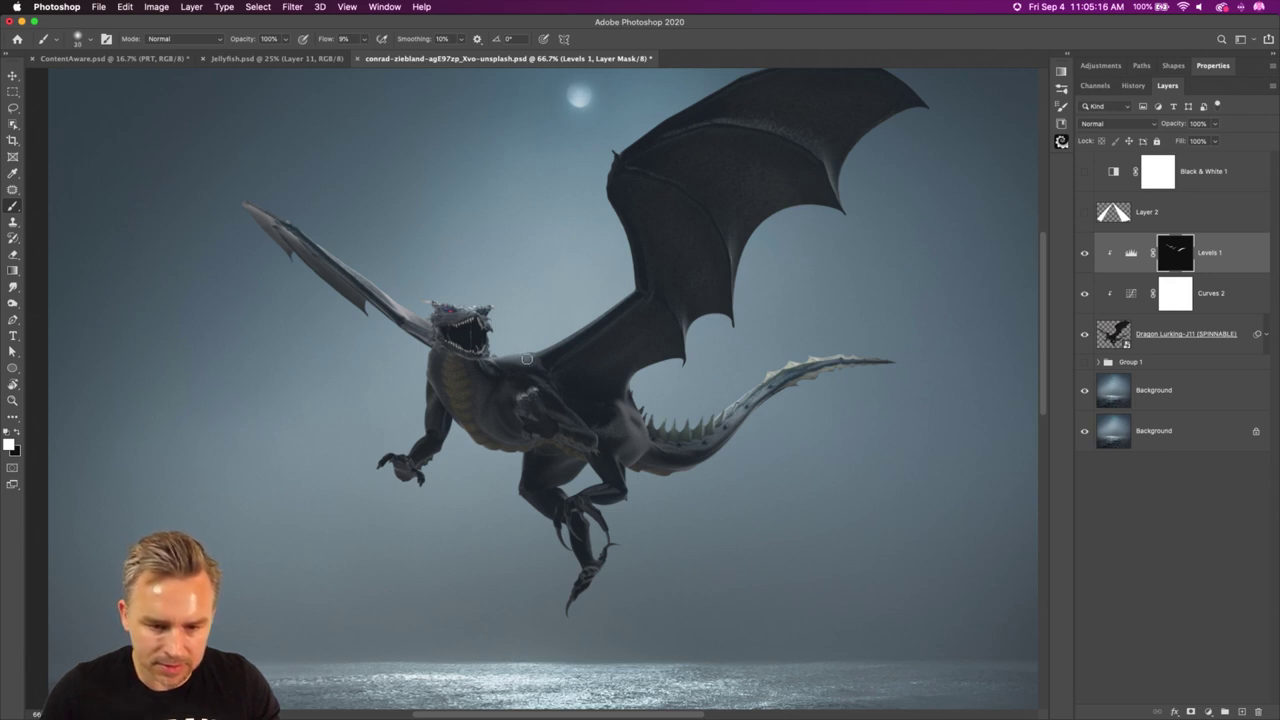
{"action": "mouse_move", "coordinate": [505, 352]}
{"action": "left_mouse_down"}
{"action": "mouse_move", "coordinate": [536, 388]}
{"action": "mouse_move", "coordinate": [522, 343]}
{"action": "mouse_move", "coordinate": [548, 335]}
{"action": "left_mouse_up"}
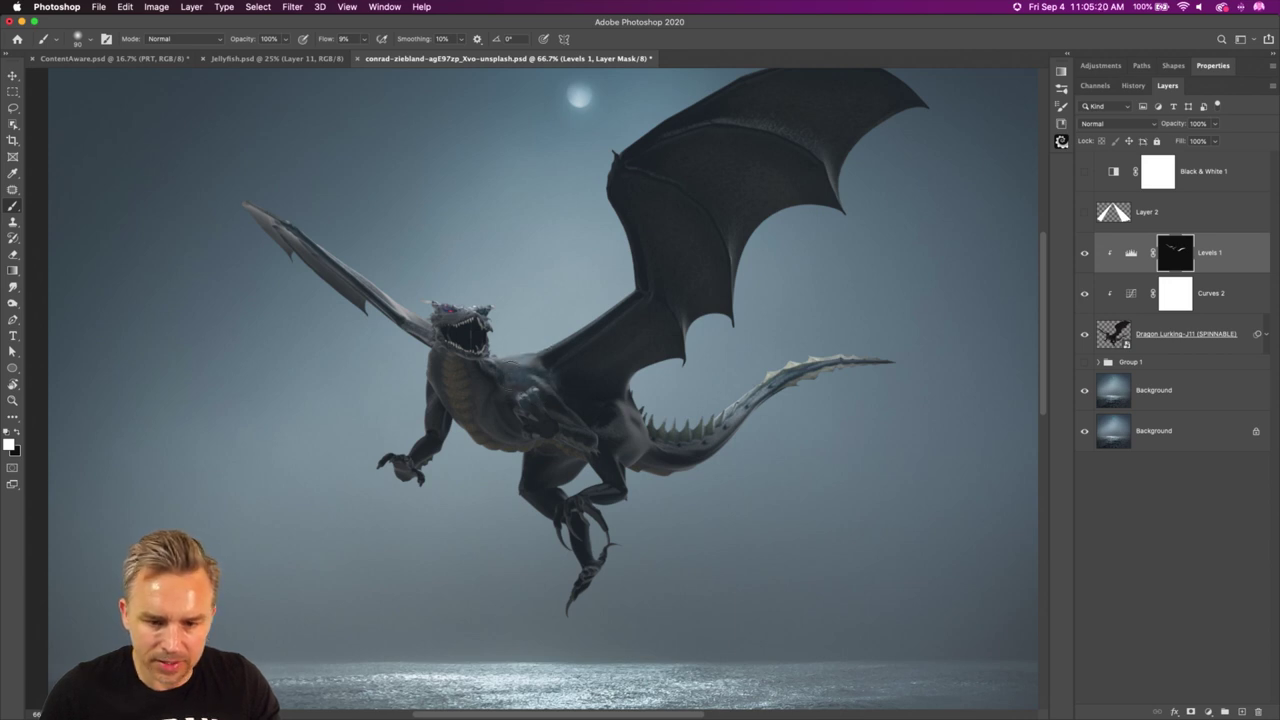
{"action": "key", "text": "bracketright"}
{"action": "key", "text": "bracketright"}
{"action": "mouse_move", "coordinate": [592, 173]}
{"action": "left_mouse_down"}
{"action": "mouse_move", "coordinate": [616, 257]}
{"action": "mouse_move", "coordinate": [601, 161]}
{"action": "mouse_move", "coordinate": [612, 257]}
{"action": "mouse_move", "coordinate": [605, 156]}
{"action": "mouse_move", "coordinate": [645, 125]}
{"action": "left_mouse_up"}
{"action": "key", "text": "bracketright"}
{"action": "key", "text": "bracketright"}
{"action": "key", "text": "bracketright"}
{"action": "key", "text": "bracketright"}
{"action": "mouse_move", "coordinate": [774, 244]}
{"action": "left_mouse_down"}
{"action": "mouse_move", "coordinate": [838, 322]}
{"action": "mouse_move", "coordinate": [791, 210]}
{"action": "mouse_move", "coordinate": [770, 323]}
{"action": "mouse_move", "coordinate": [783, 410]}
{"action": "left_mouse_up"}
Reduce the brush to 45 px and paint highlights along the upper edge of the dragon's narrow outstretched wing.
{"action": "key", "text": "bracketleft"}
{"action": "key", "text": "bracketleft"}
{"action": "key", "text": "bracketleft"}
{"action": "key", "text": "bracketleft"}
{"action": "key", "text": "bracketleft"}
{"action": "key", "text": "bracketleft"}
{"action": "key", "text": "bracketleft"}
{"action": "key", "text": "bracketleft"}
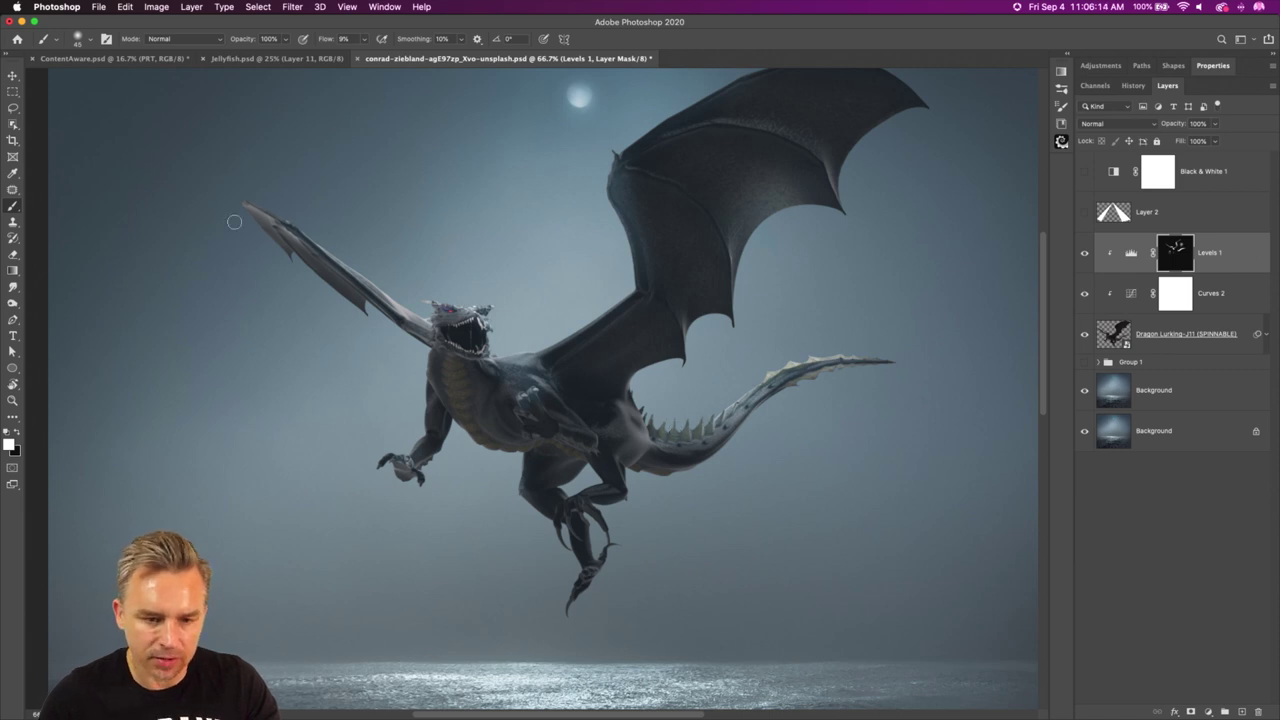
{"action": "left_click_drag", "start_coordinate": [380, 305], "coordinate": [237, 216]}
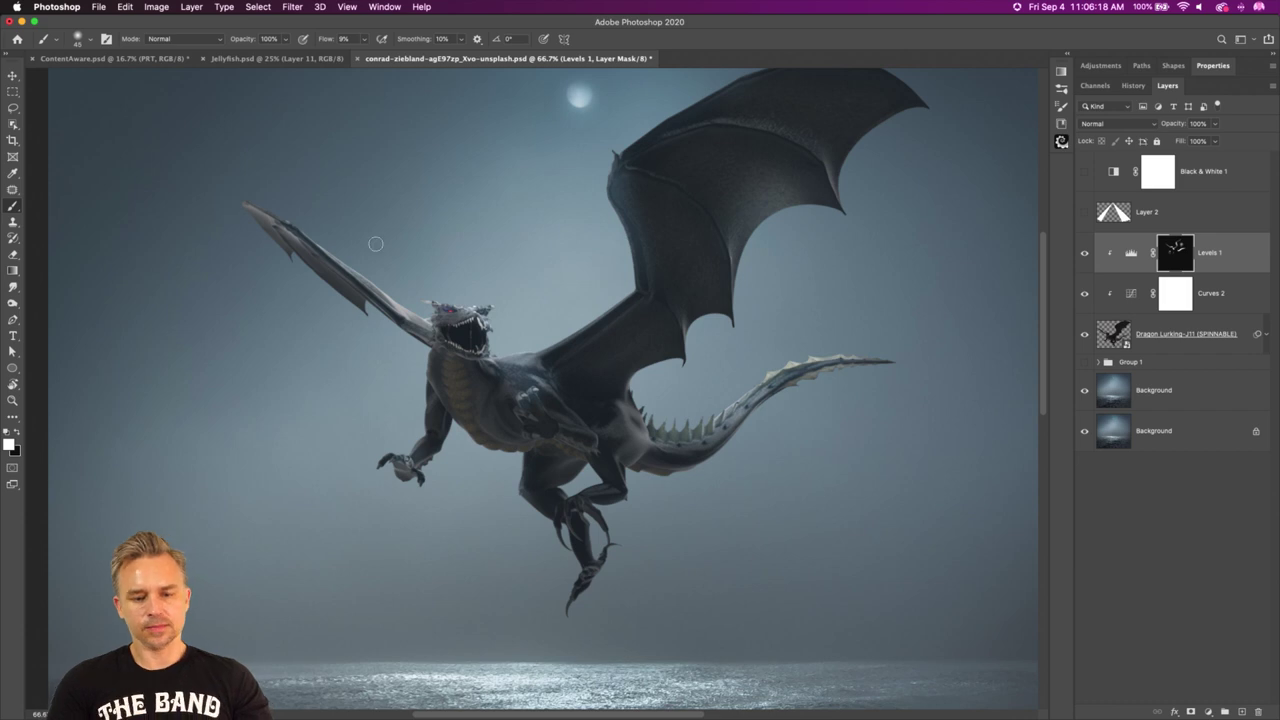
Delete the Levels 1 layer and undo the deletion.
{"action": "key", "text": "BackSpace"}
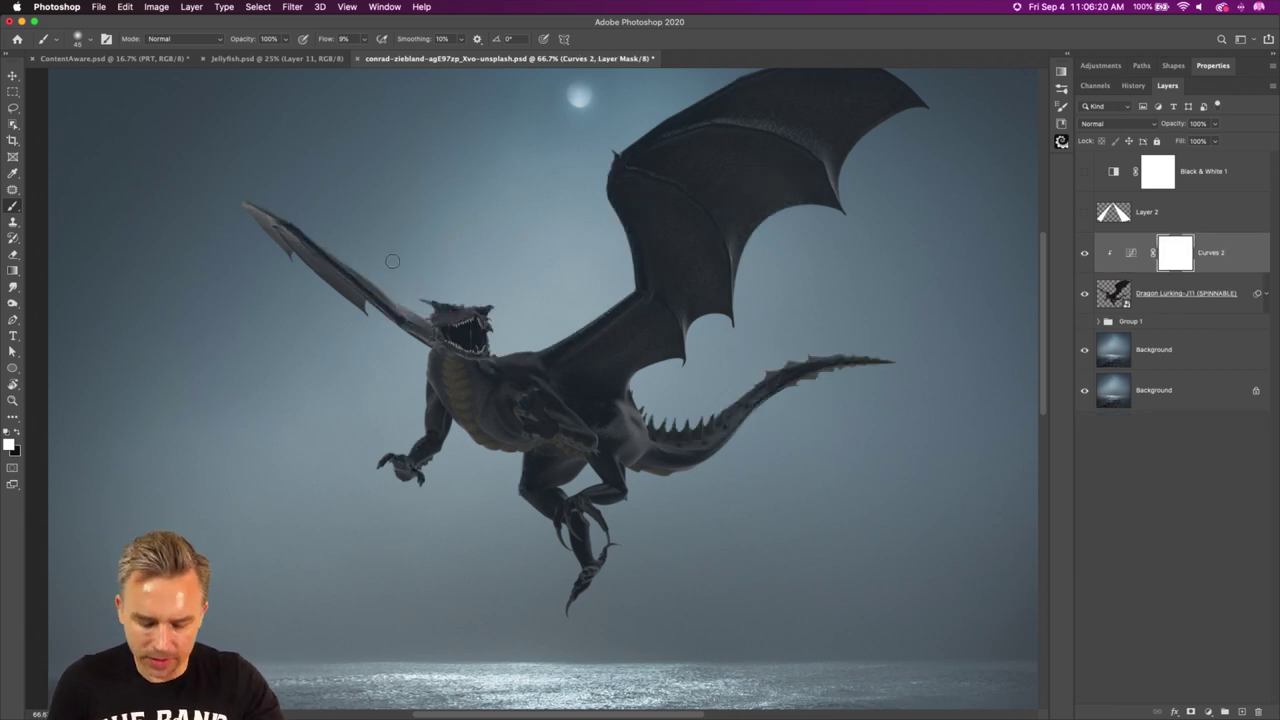
{"action": "key", "text": "super+z"}
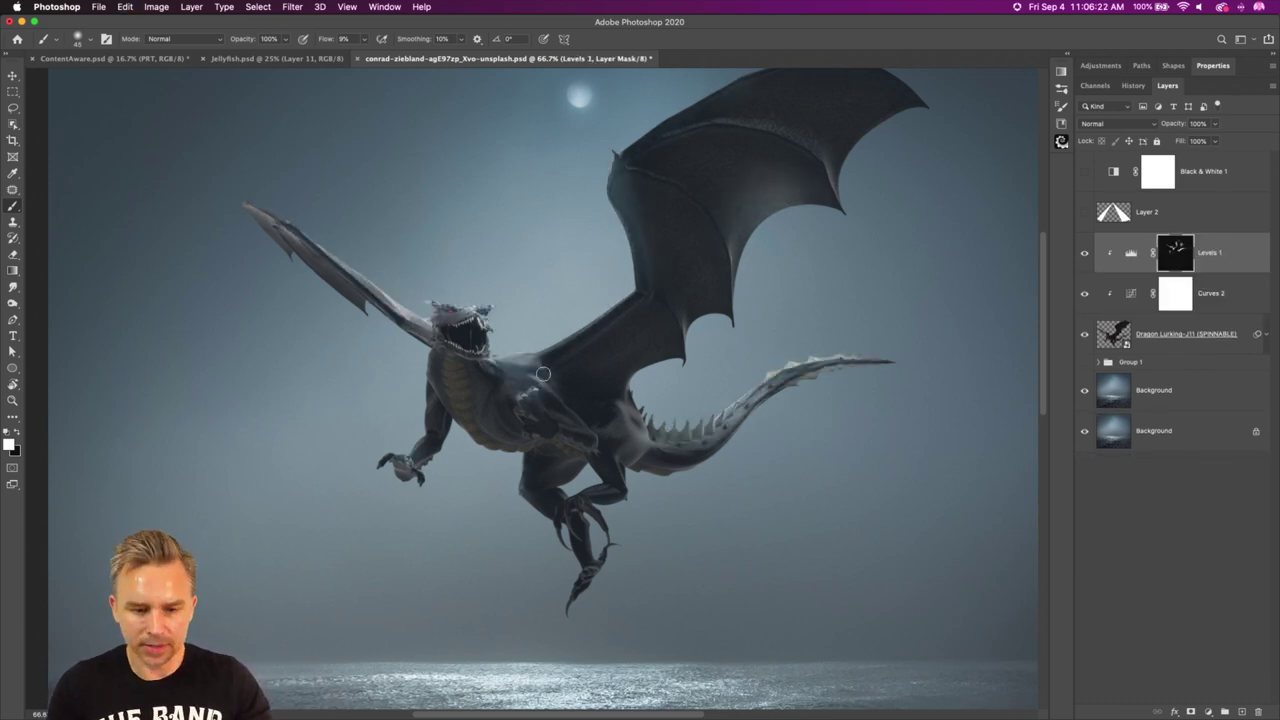
Enlarge the brush to 80 px.
{"action": "key", "text": "bracketright"}
{"action": "key", "text": "bracketright"}
{"action": "key", "text": "bracketright"}
{"action": "key", "text": "bracketright"}
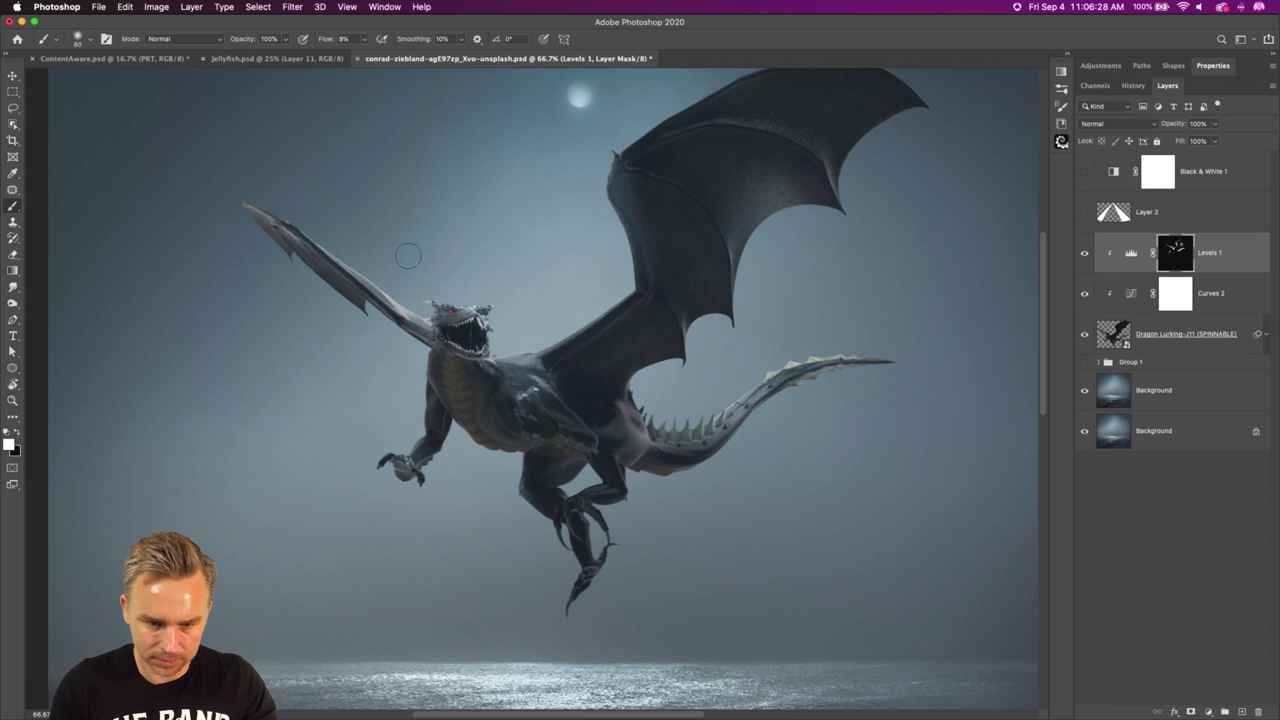
Select the dragon with its Levels 1 and Curves 2 layers and reposition them slightly up and to the right in the sky.
{"action": "key", "text": "super+minus"}
{"action": "key", "text": "super+minus"}
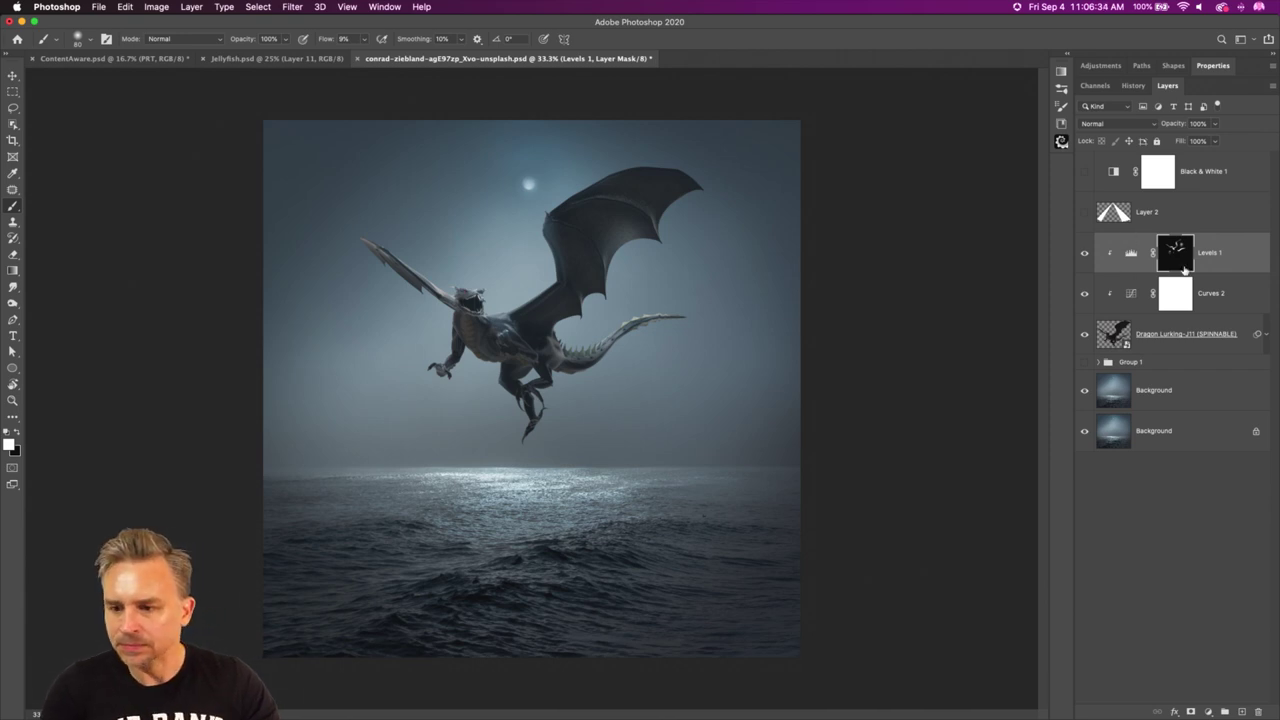
{"action": "left_click", "coordinate": [1182, 337], "text": "shift"}
{"action": "key", "text": "v"}
{"action": "mouse_move", "coordinate": [350, 225]}
{"action": "left_mouse_down"}
{"action": "mouse_move", "coordinate": [327, 282]}
{"action": "mouse_move", "coordinate": [345, 306]}
{"action": "mouse_move", "coordinate": [341, 289]}
{"action": "left_mouse_up"}
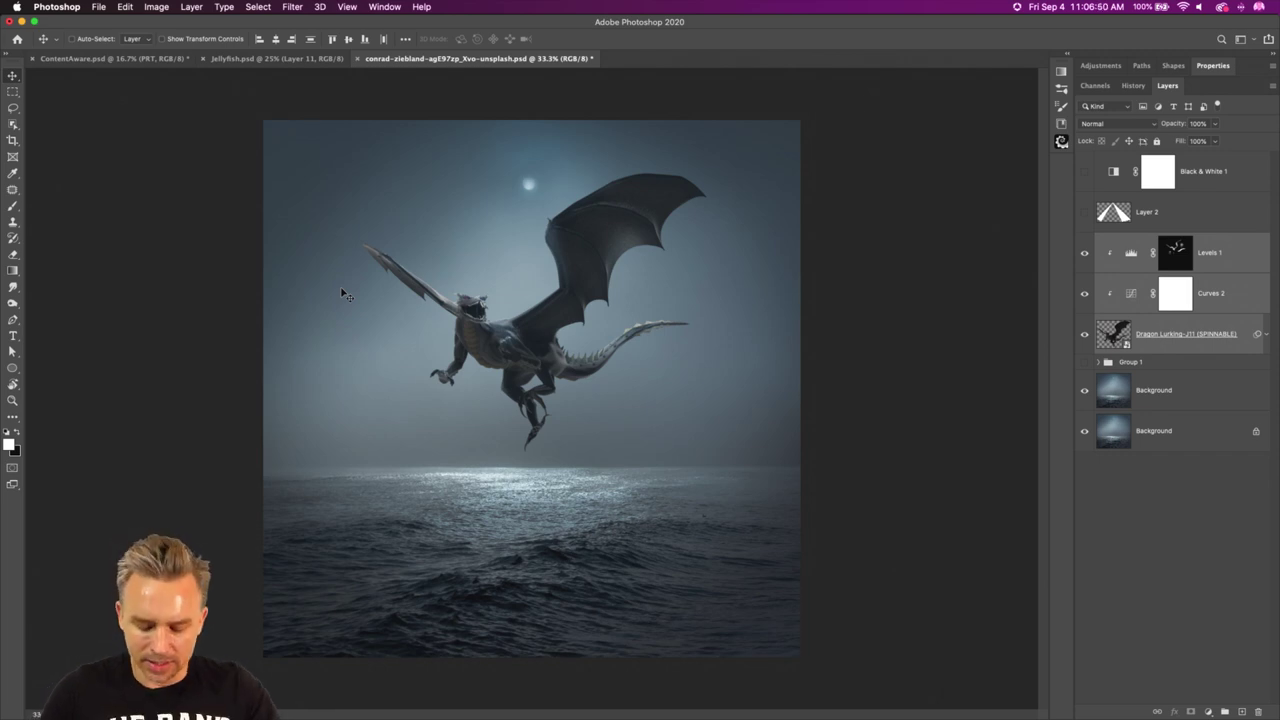
{"action": "key", "text": "super+equal"}
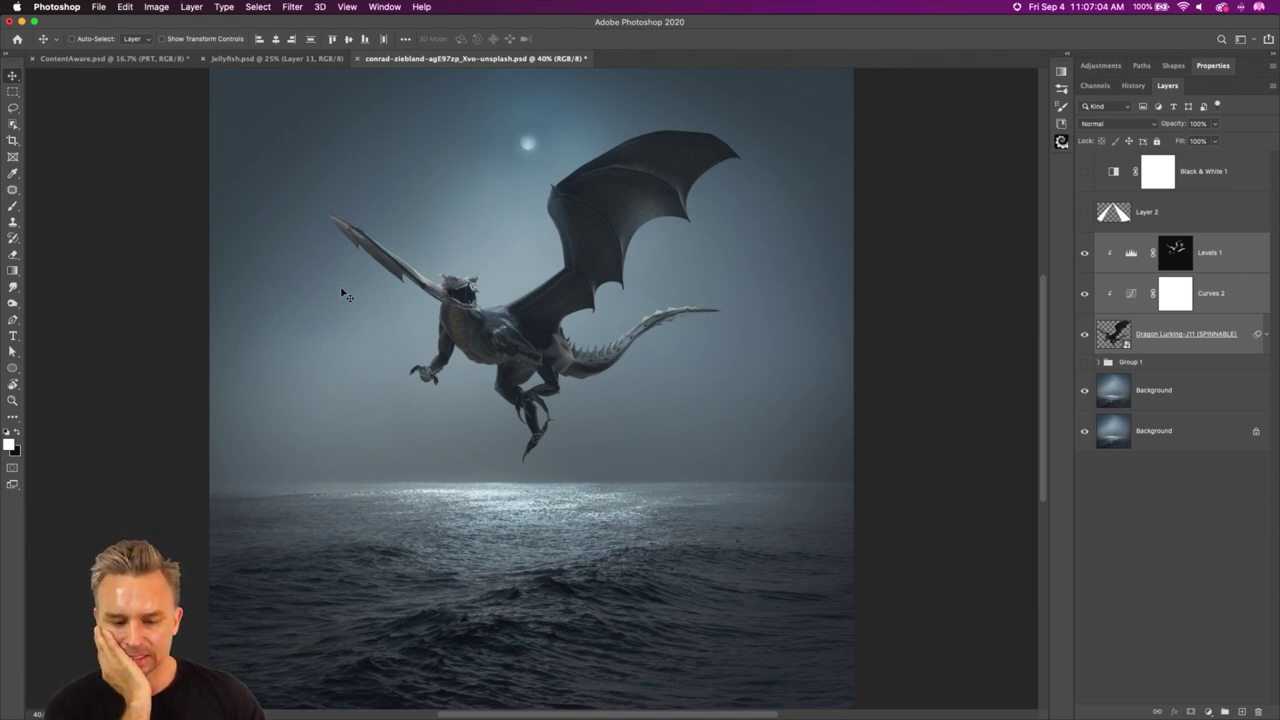
{"action": "left_click_drag", "start_coordinate": [455, 390], "coordinate": [423, 362]}
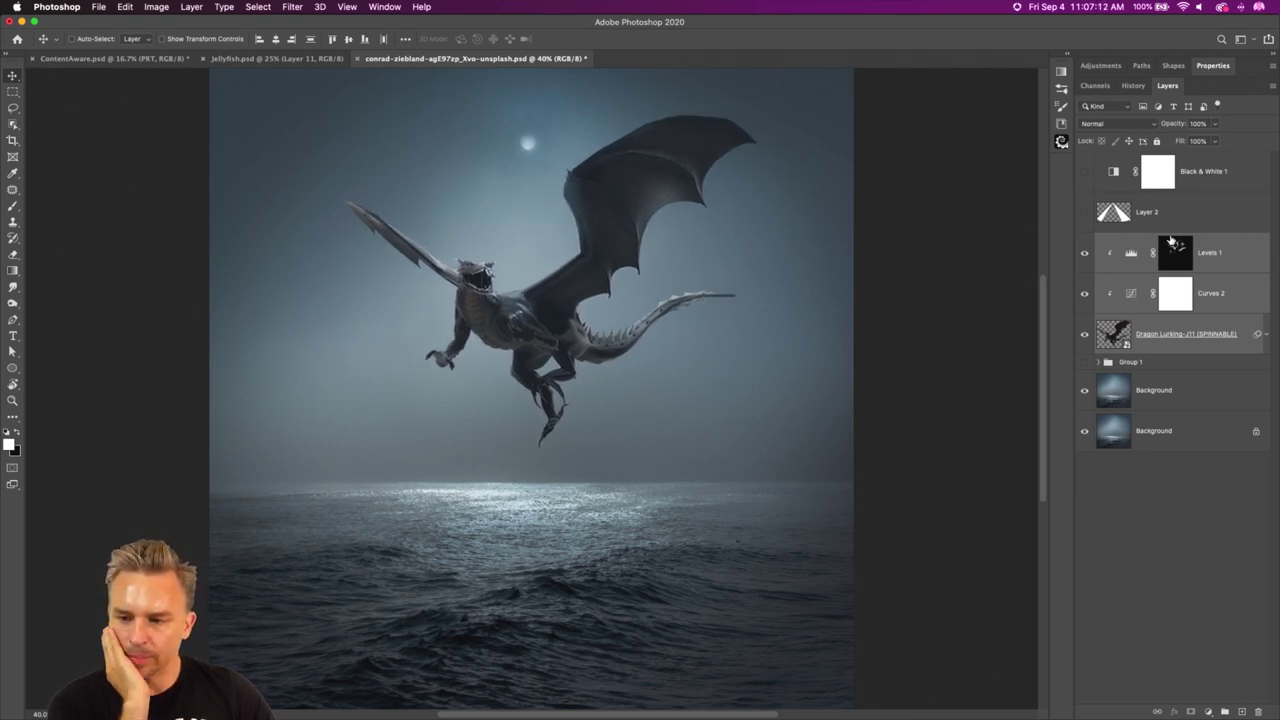
Duplicate the dragon with its two adjustment layers, merge the copies into one layer and name it "reflection".
{"action": "key", "text": "super+j"}
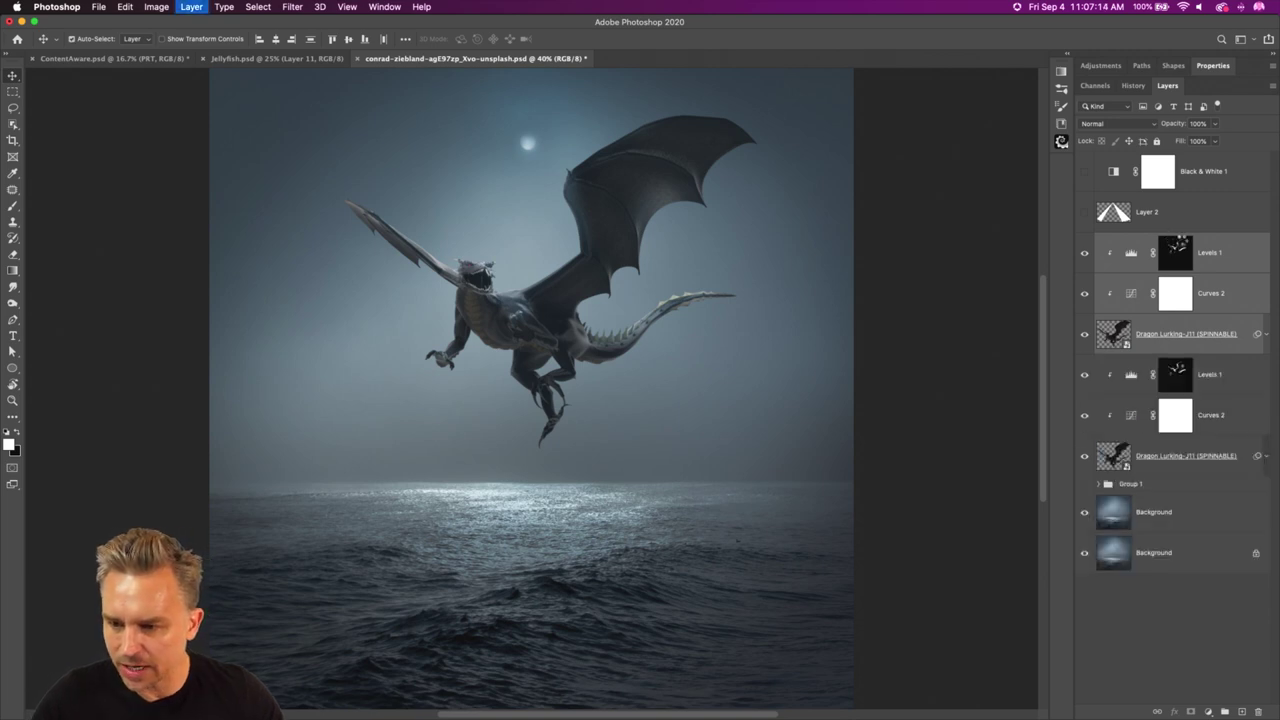
{"action": "right_click", "coordinate": [1225, 258]}
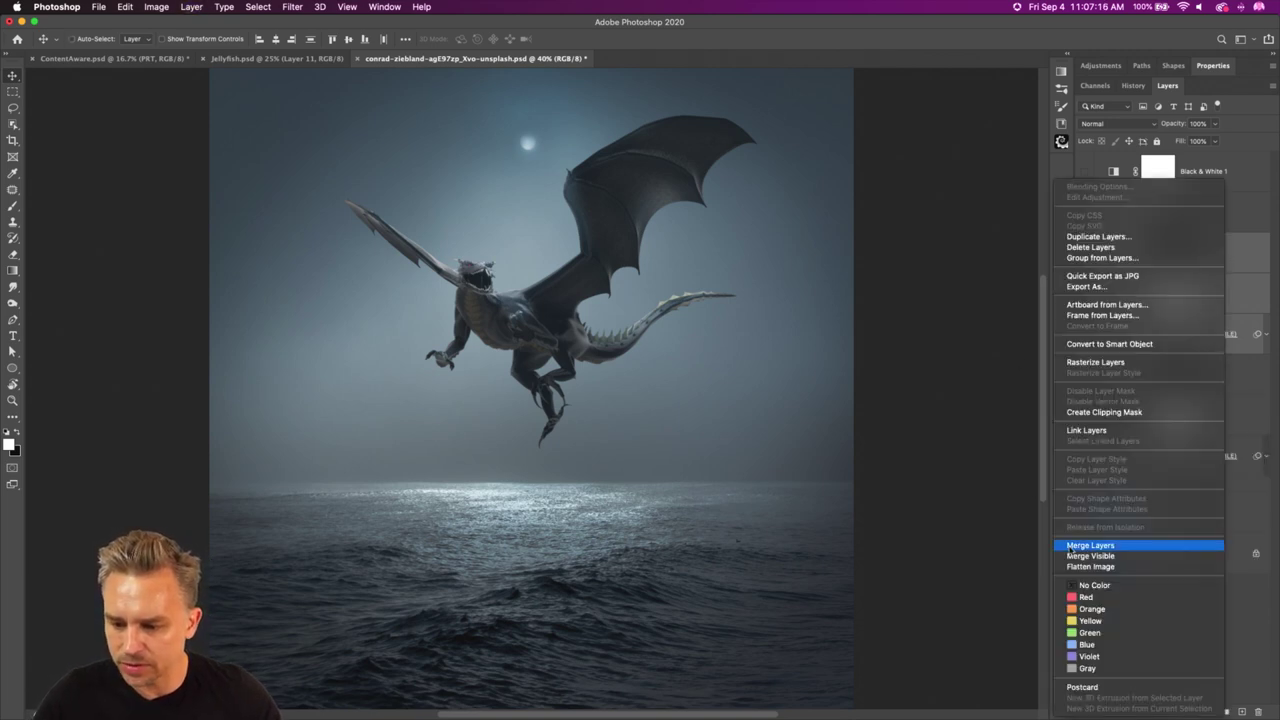
{"action": "left_click", "coordinate": [1090, 545]}
{"action": "double_click", "coordinate": [1147, 253]}
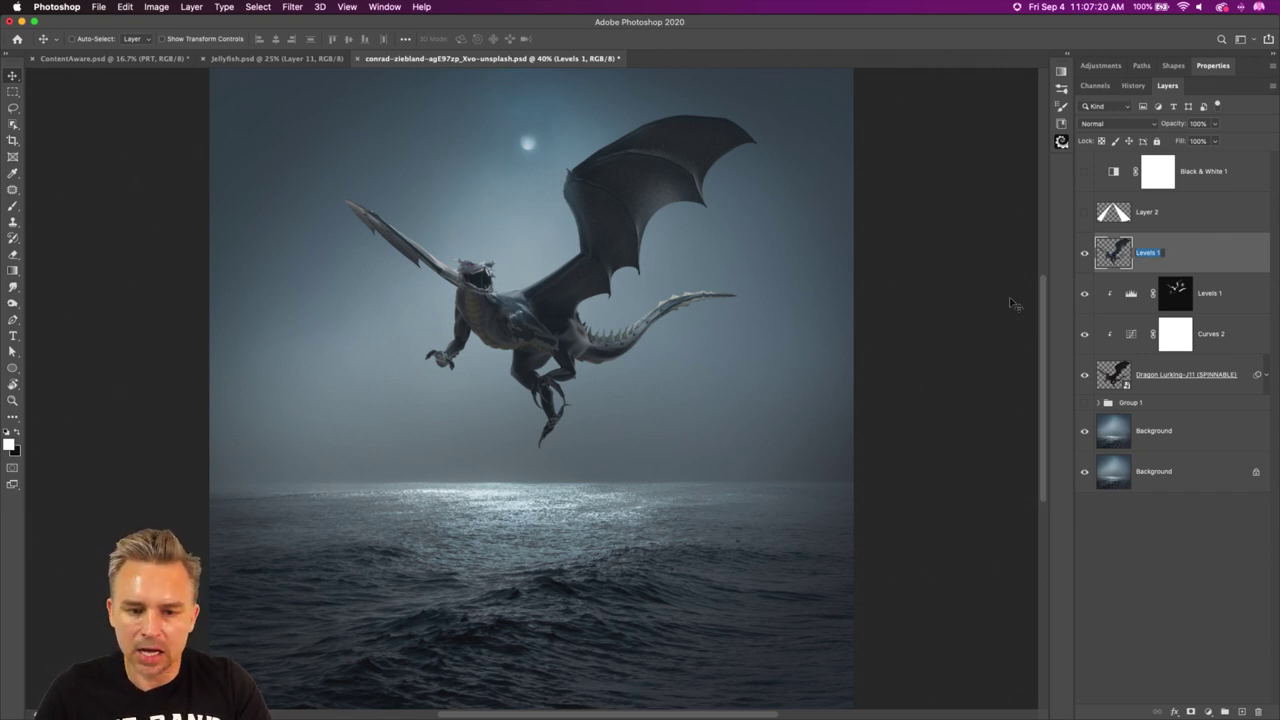
{"action": "type", "text": "D"}
{"action": "key", "text": "Return"}
Delete the duplicate Background layer and place the reflection layer directly above the remaining Background.
{"action": "left_click_drag", "start_coordinate": [1113, 374], "coordinate": [1256, 711]}
{"action": "left_click_drag", "start_coordinate": [380, 285], "coordinate": [355, 312]}
Flip the reflection dragon vertically and move it down into the water beneath the flying dragon.
{"action": "key", "text": "ctrl+t"}
{"action": "right_click", "coordinate": [472, 322]}
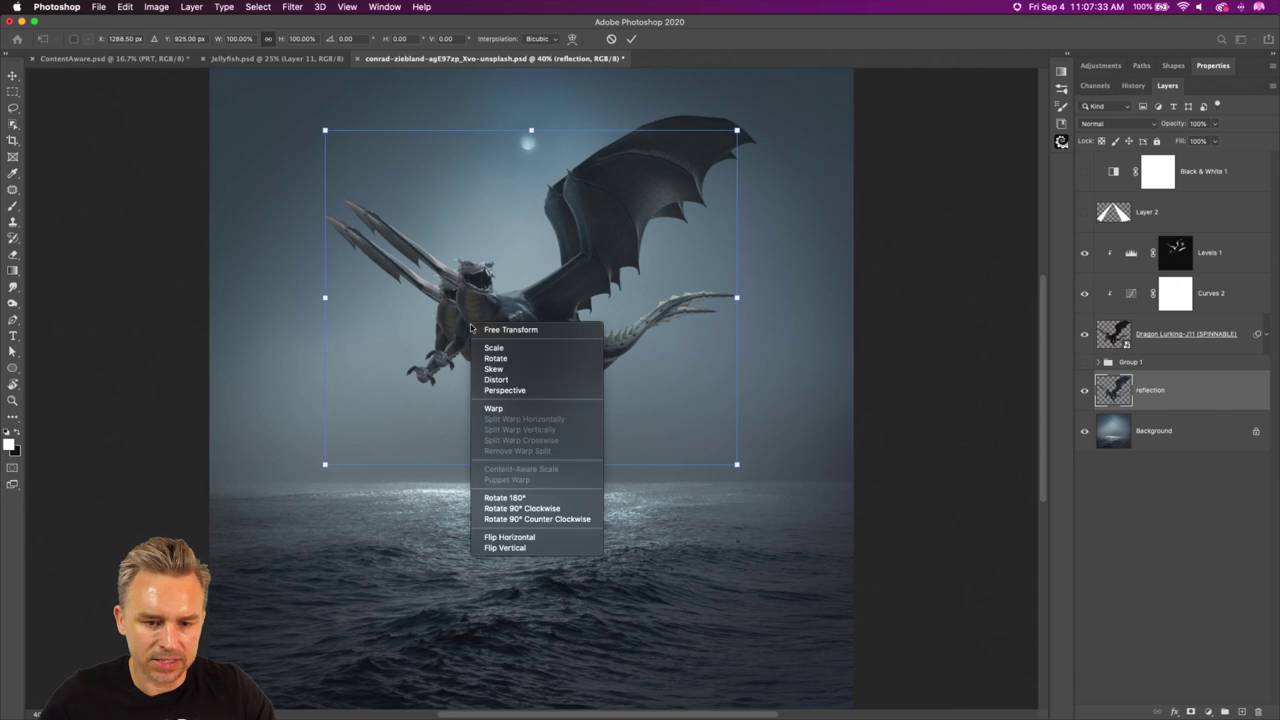
{"action": "left_click", "coordinate": [490, 548]}
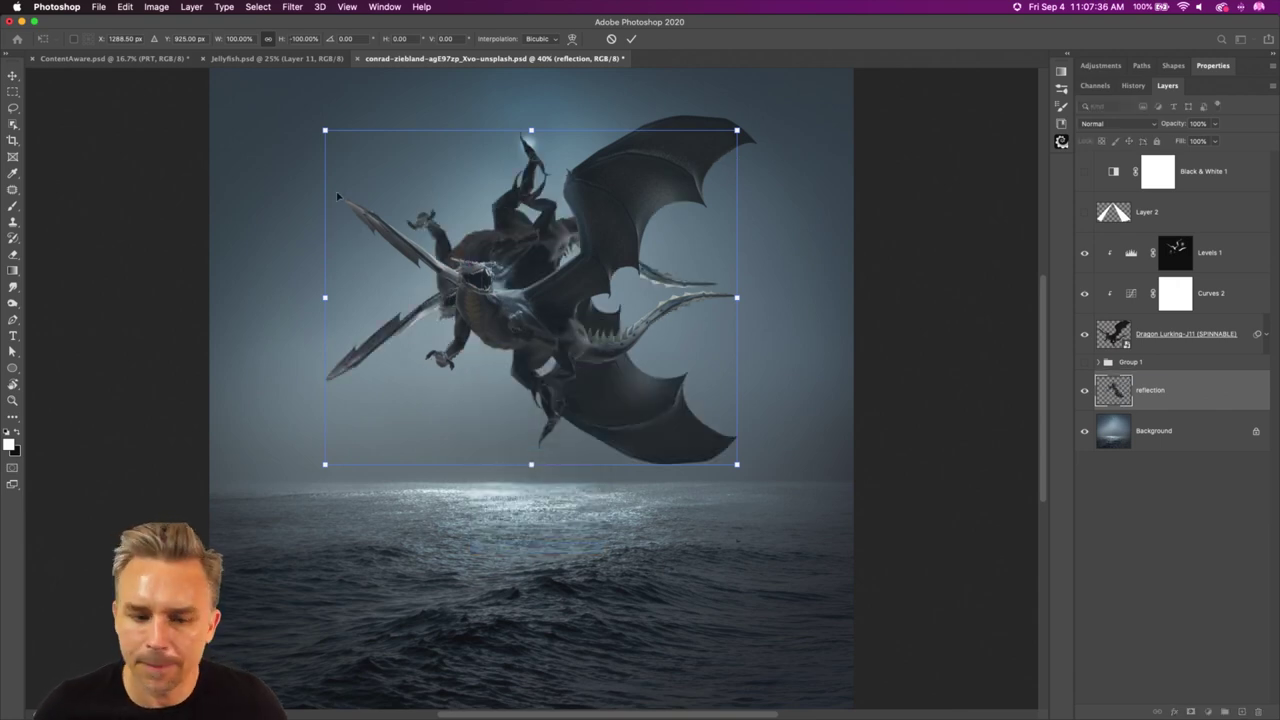
{"action": "left_click_drag", "start_coordinate": [549, 226], "coordinate": [543, 624]}
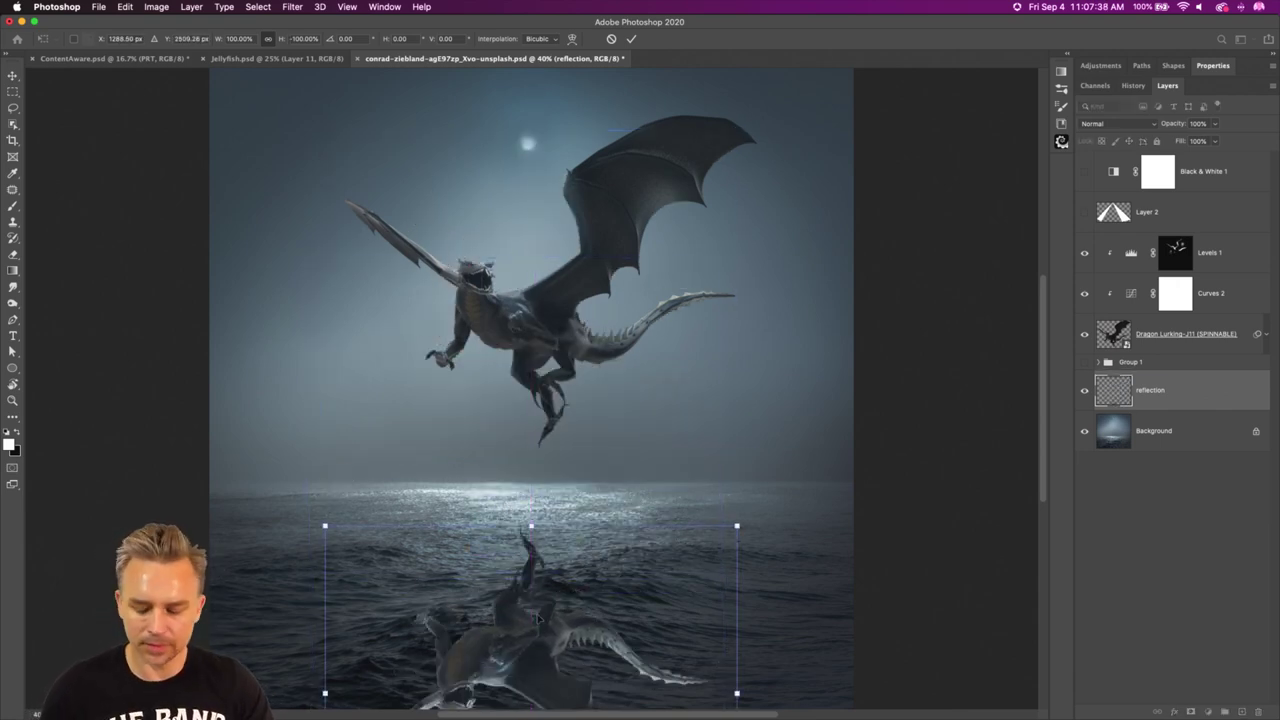
{"action": "key", "text": "Return"}
{"action": "scroll", "coordinate": [543, 622], "scroll_direction": "down", "scroll_amount": 3}
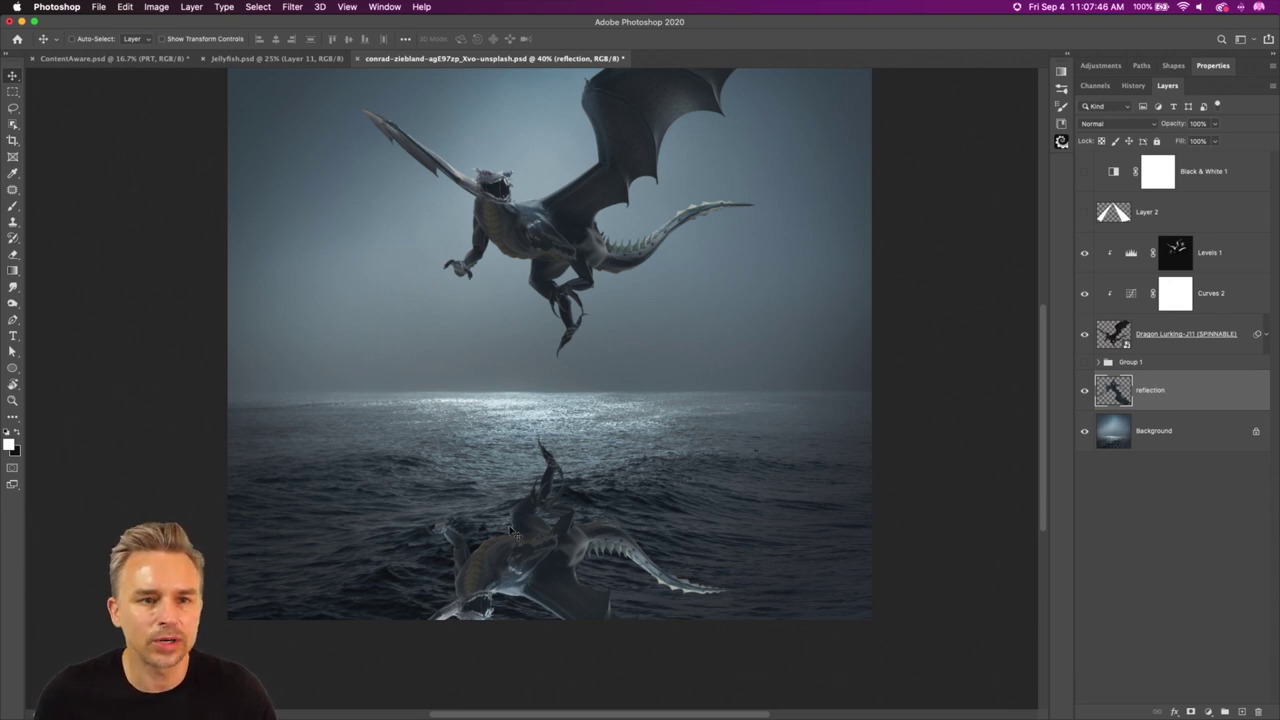
Move the reflection dragon up until its feet meet the flying dragon's feet and convert its layer to a smart object.
{"action": "left_click_drag", "start_coordinate": [526, 558], "coordinate": [530, 432]}
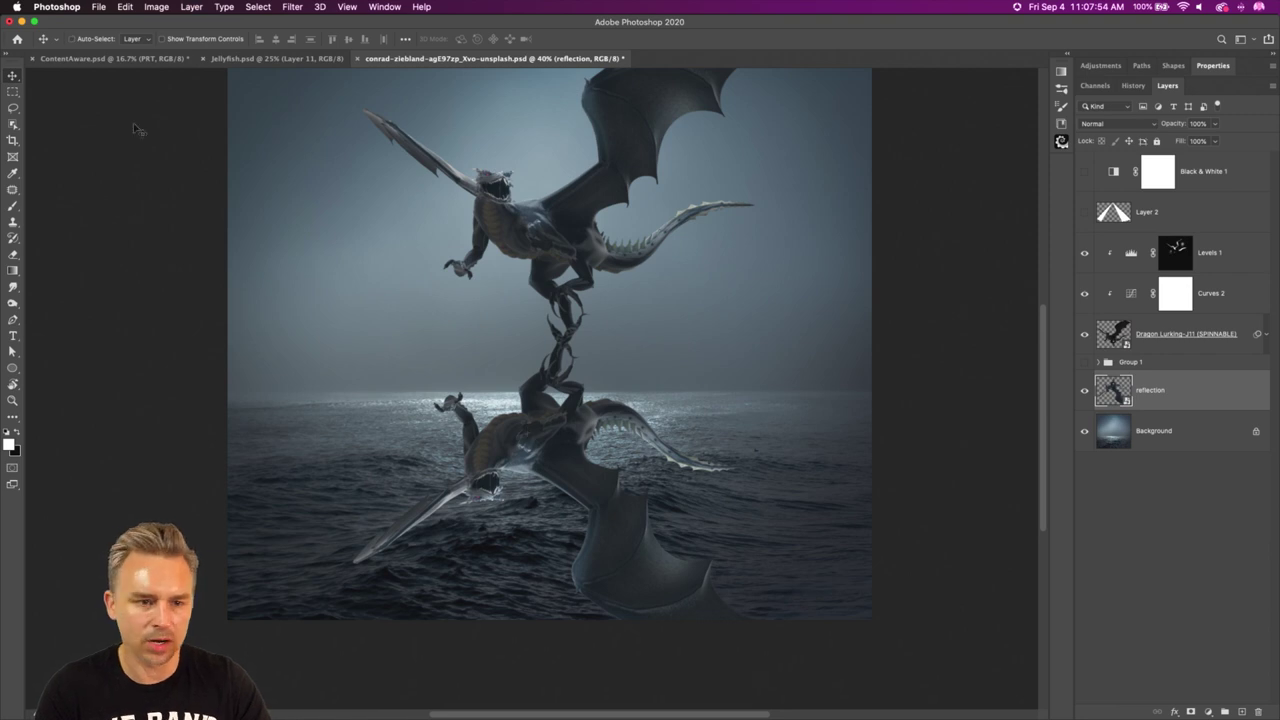
Puppet Warp the reflection dragon, pinning its body and tail base, lowering the raised foot and flattening both wings upward.
{"action": "left_click", "coordinate": [120, 6]}
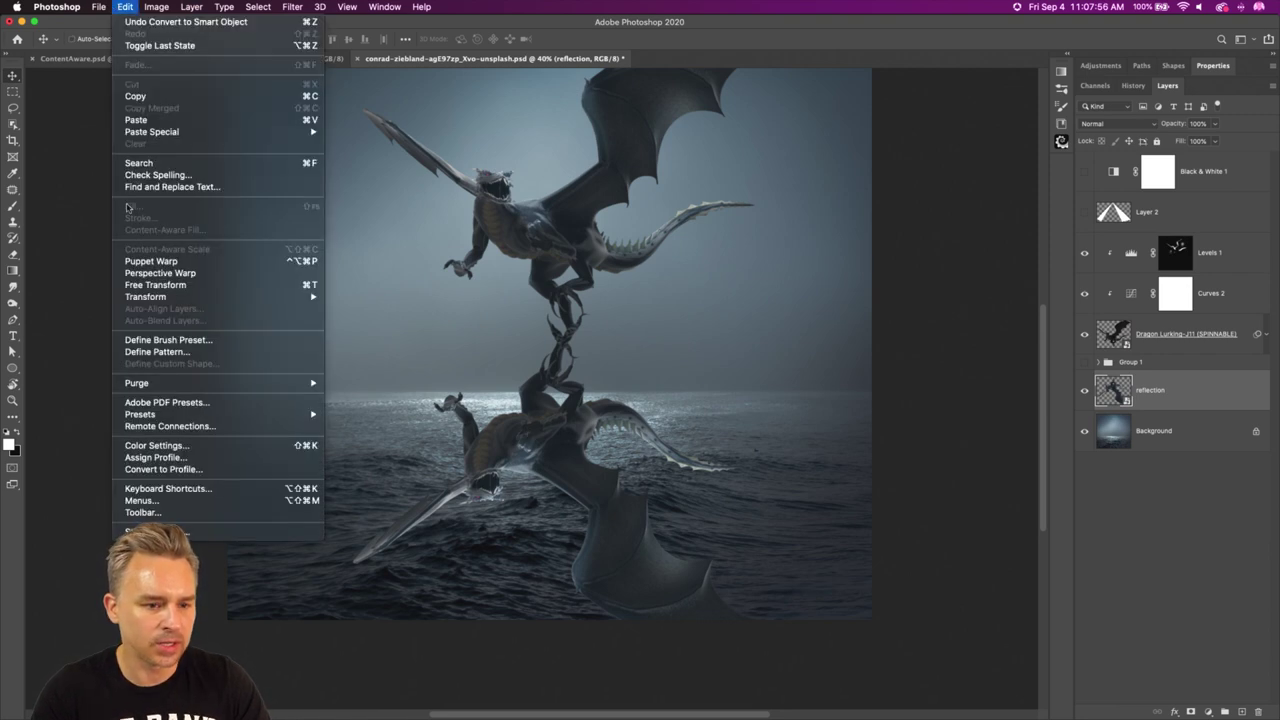
{"action": "left_click", "coordinate": [116, 261]}
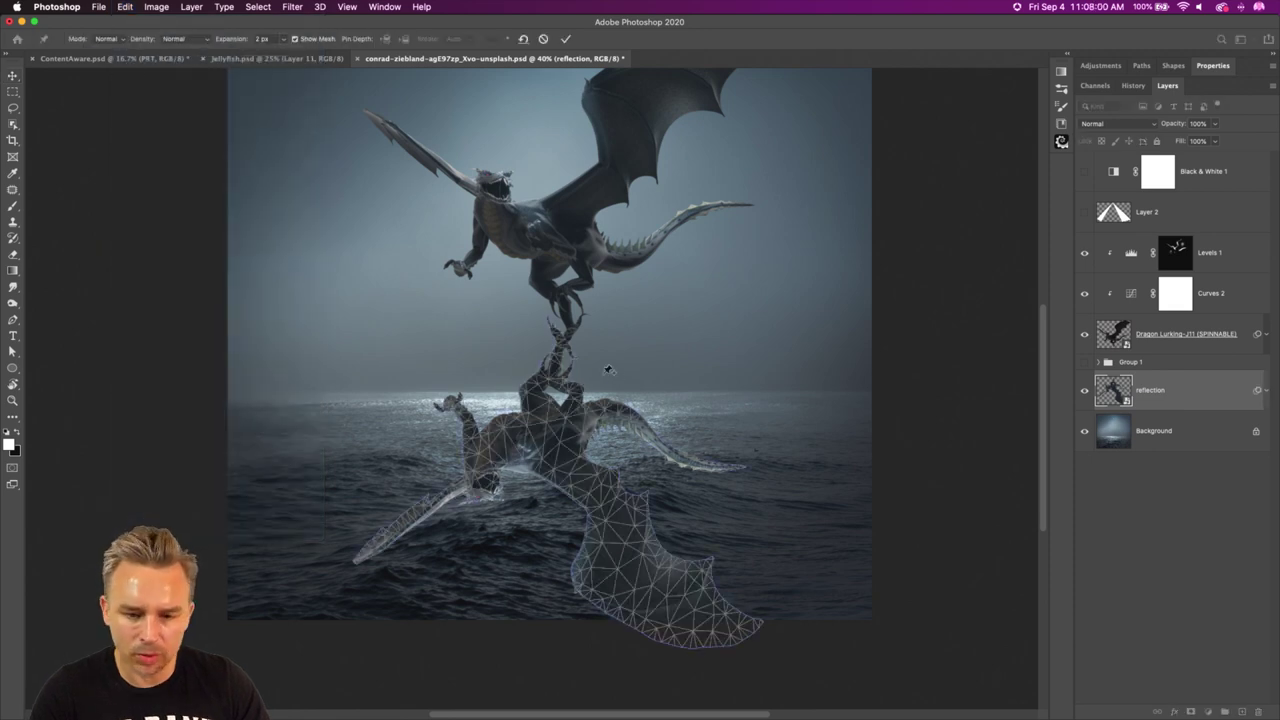
{"action": "left_click", "coordinate": [555, 349]}
{"action": "left_click", "coordinate": [606, 408]}
{"action": "left_click", "coordinate": [514, 440]}
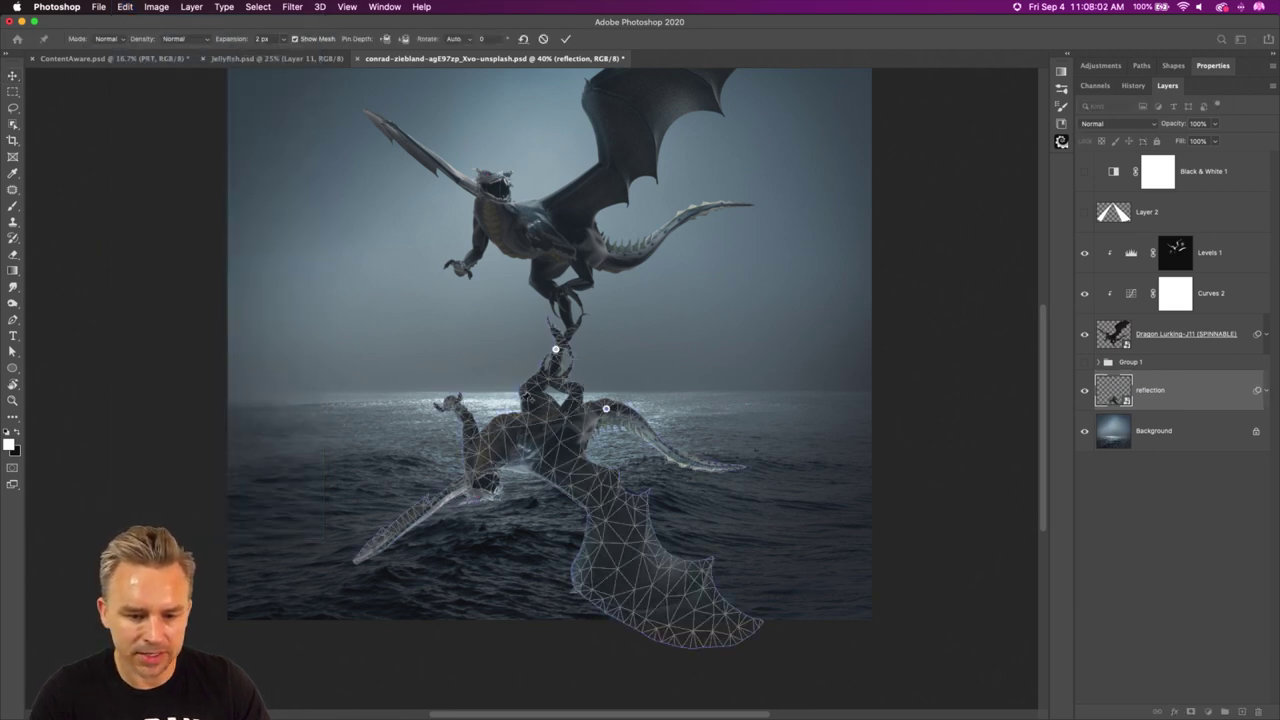
{"action": "left_click_drag", "start_coordinate": [556, 350], "coordinate": [547, 384]}
{"action": "left_click_drag", "start_coordinate": [630, 556], "coordinate": [630, 524]}
{"action": "left_click_drag", "start_coordinate": [434, 511], "coordinate": [418, 487]}
{"action": "key", "text": "Return"}
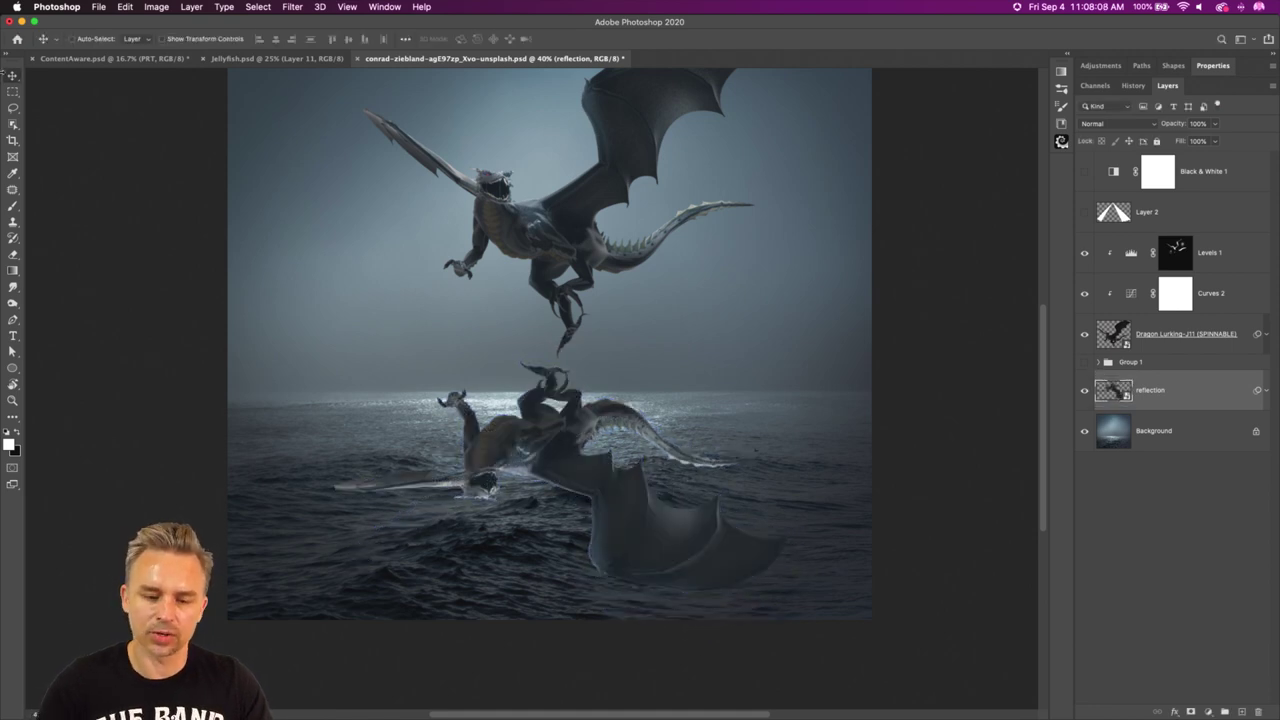
Move the reflection dragon lower in the water and remove its puppet warp.
{"action": "mouse_move", "coordinate": [452, 404]}
{"action": "left_mouse_down"}
{"action": "mouse_move", "coordinate": [401, 461]}
{"action": "mouse_move", "coordinate": [435, 390]}
{"action": "left_mouse_up"}
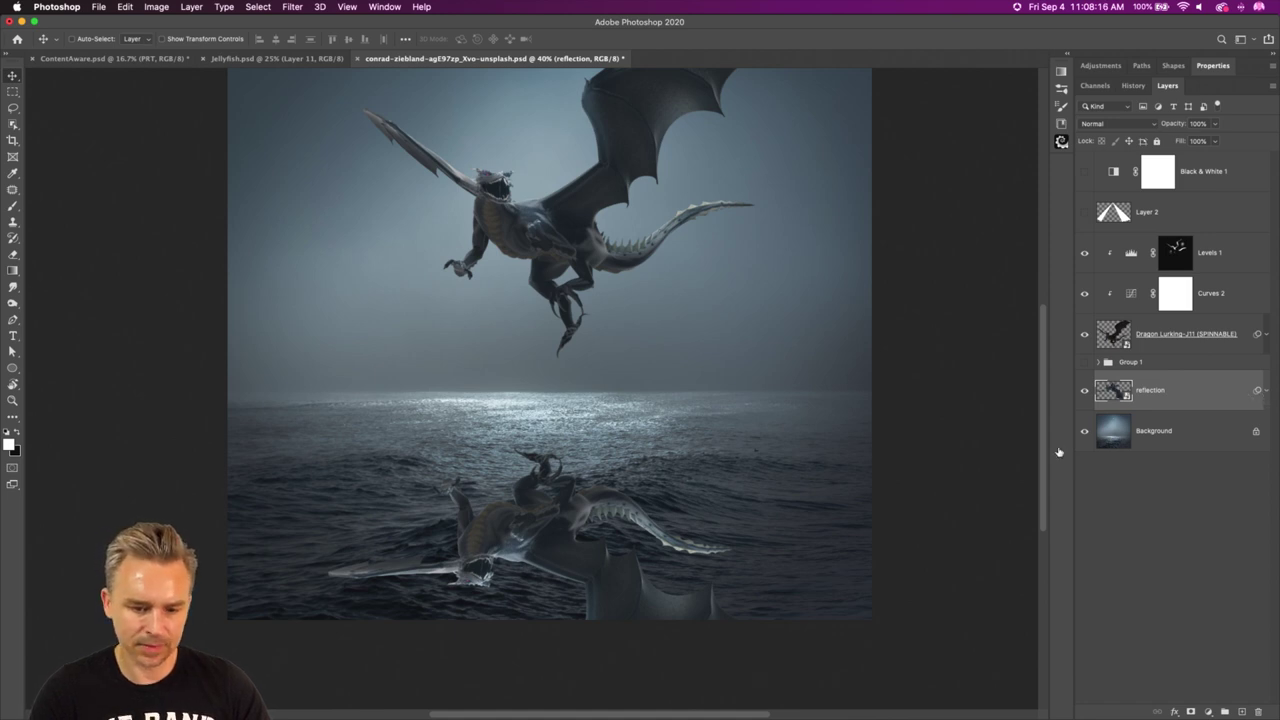
{"action": "left_click_drag", "start_coordinate": [538, 522], "coordinate": [580, 440]}
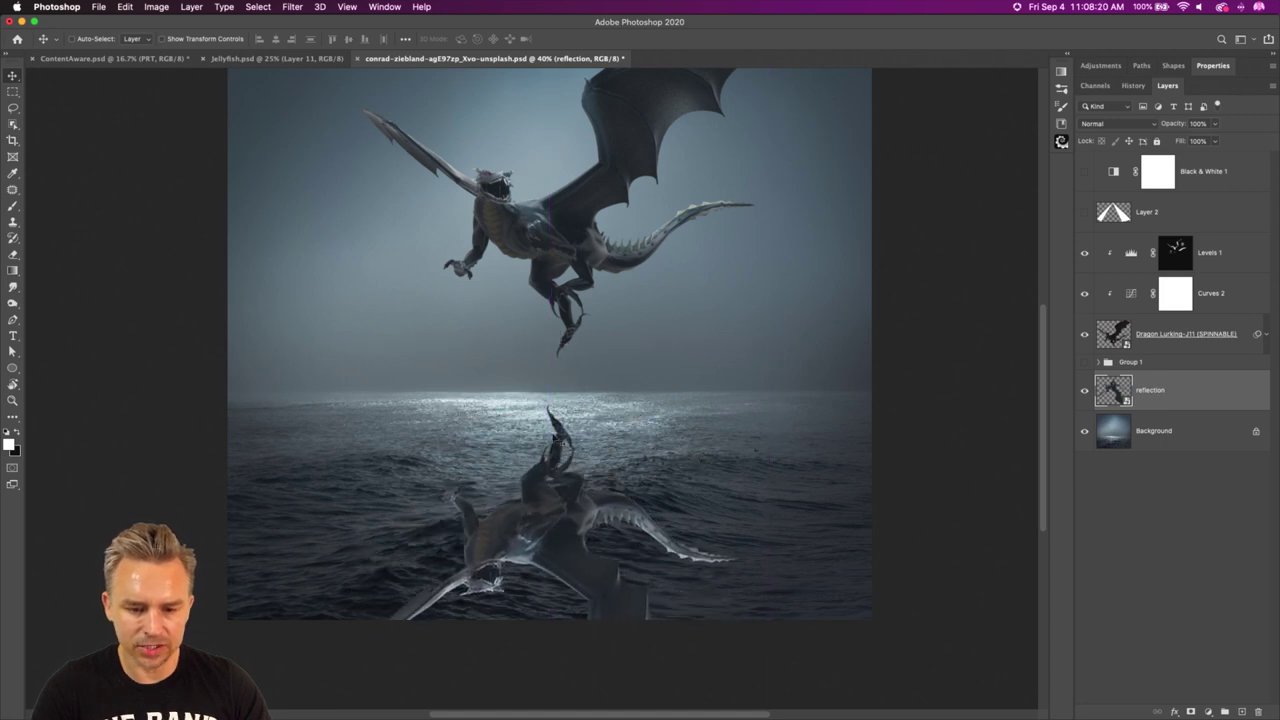
Puppet Warp the reflection dragon, pinning its body and bending the raised hind foot down toward the body.
{"action": "left_click", "coordinate": [125, 6]}
{"action": "left_click", "coordinate": [165, 318]}
{"action": "left_click", "coordinate": [586, 502]}
{"action": "left_click", "coordinate": [523, 521]}
{"action": "left_click_drag", "start_coordinate": [566, 432], "coordinate": [559, 467]}
{"action": "key", "text": "Return"}
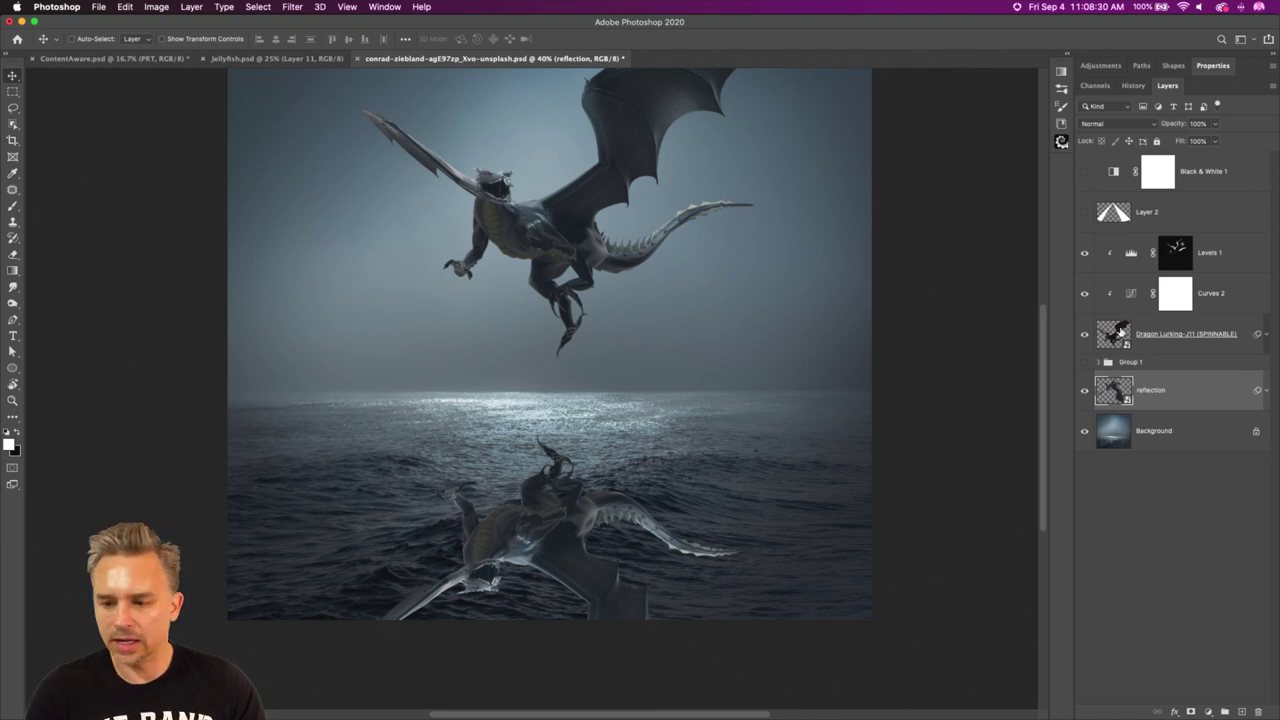
Preview other blend modes on the reflection layer and leave it at Normal.
{"action": "left_click", "coordinate": [1108, 124]}
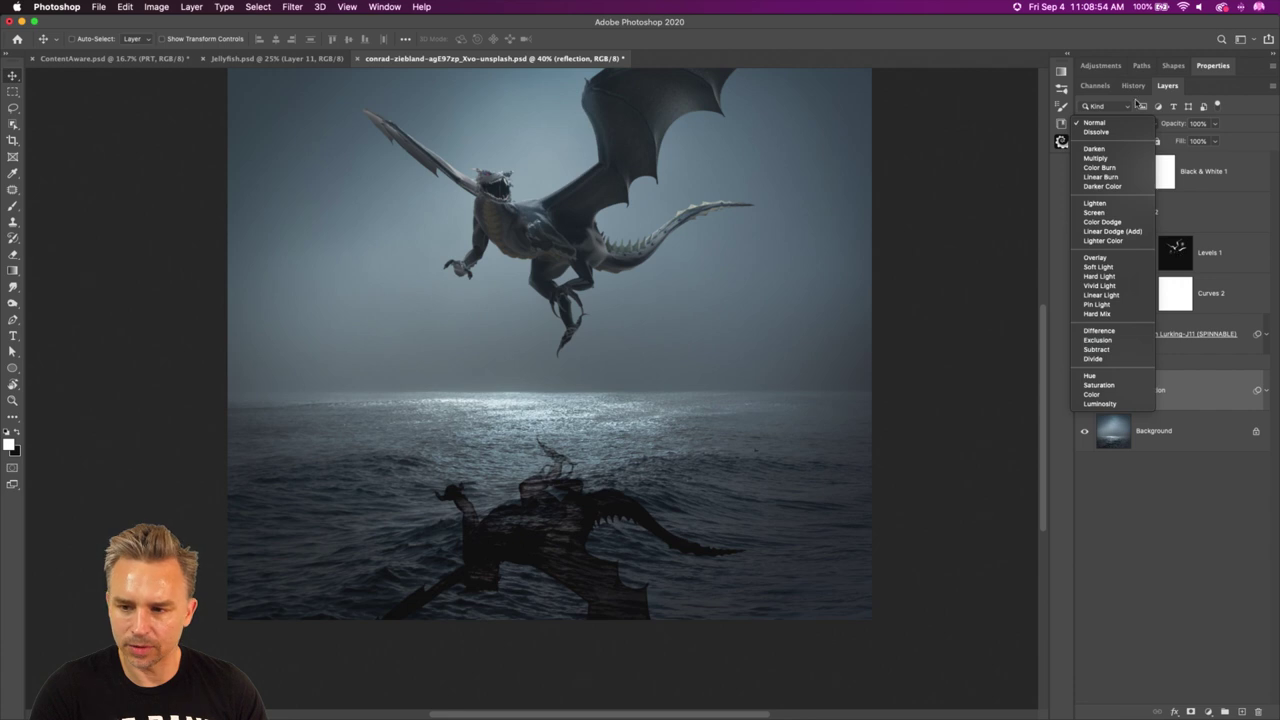
{"action": "left_click", "coordinate": [1092, 123]}
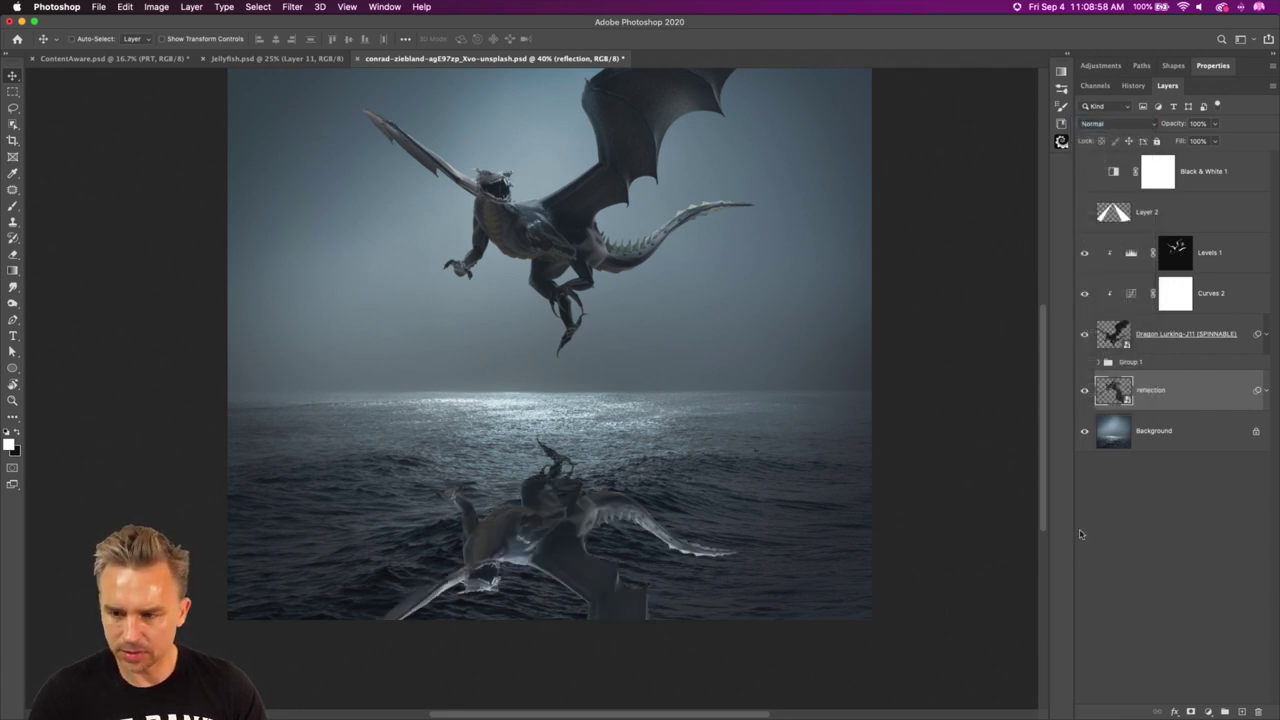
Add a Brightness/Contrast adjustment with Brightness -97 and clip it to the reflection layer.
{"action": "left_click", "coordinate": [1208, 712]}
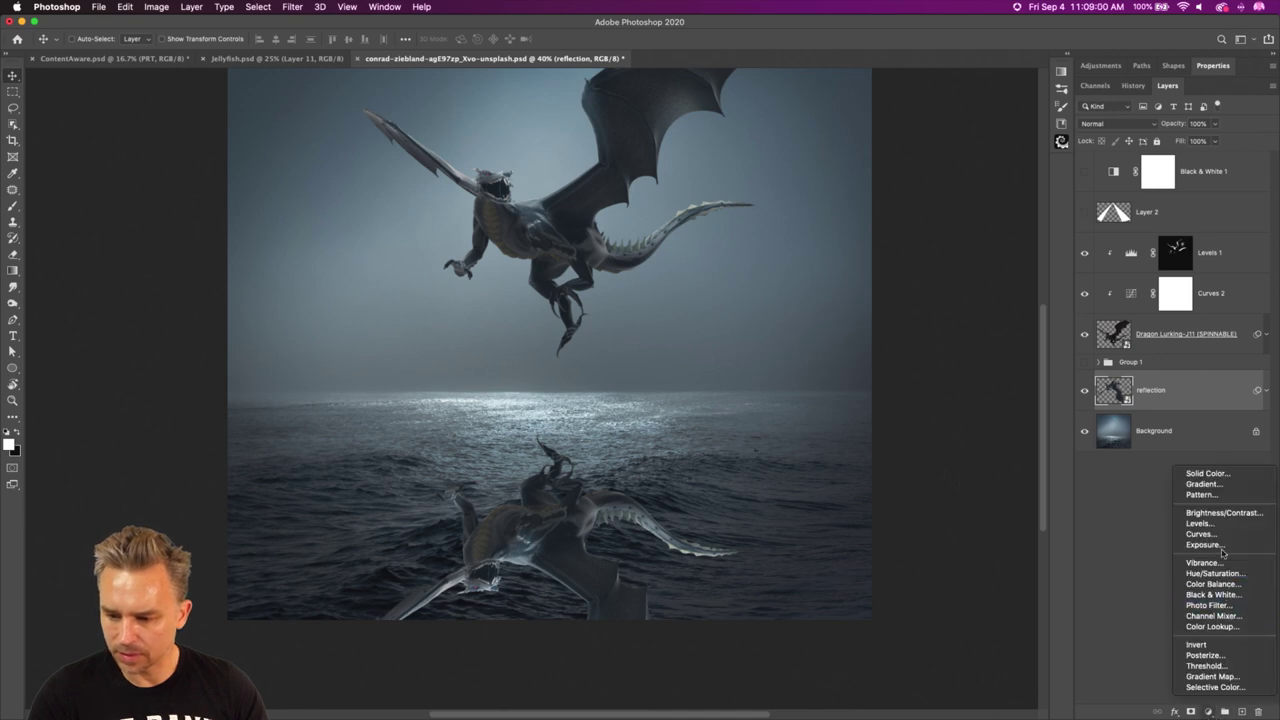
{"action": "left_click", "coordinate": [1222, 513]}
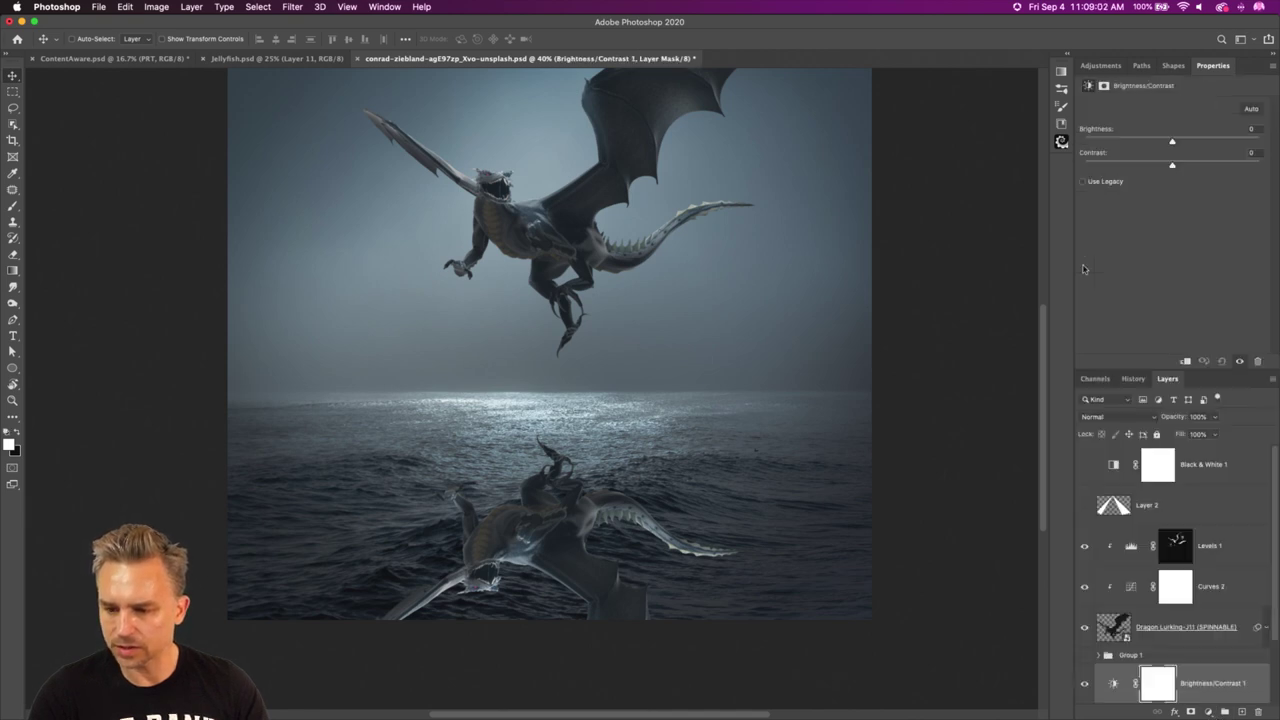
{"action": "left_click", "coordinate": [1122, 141]}
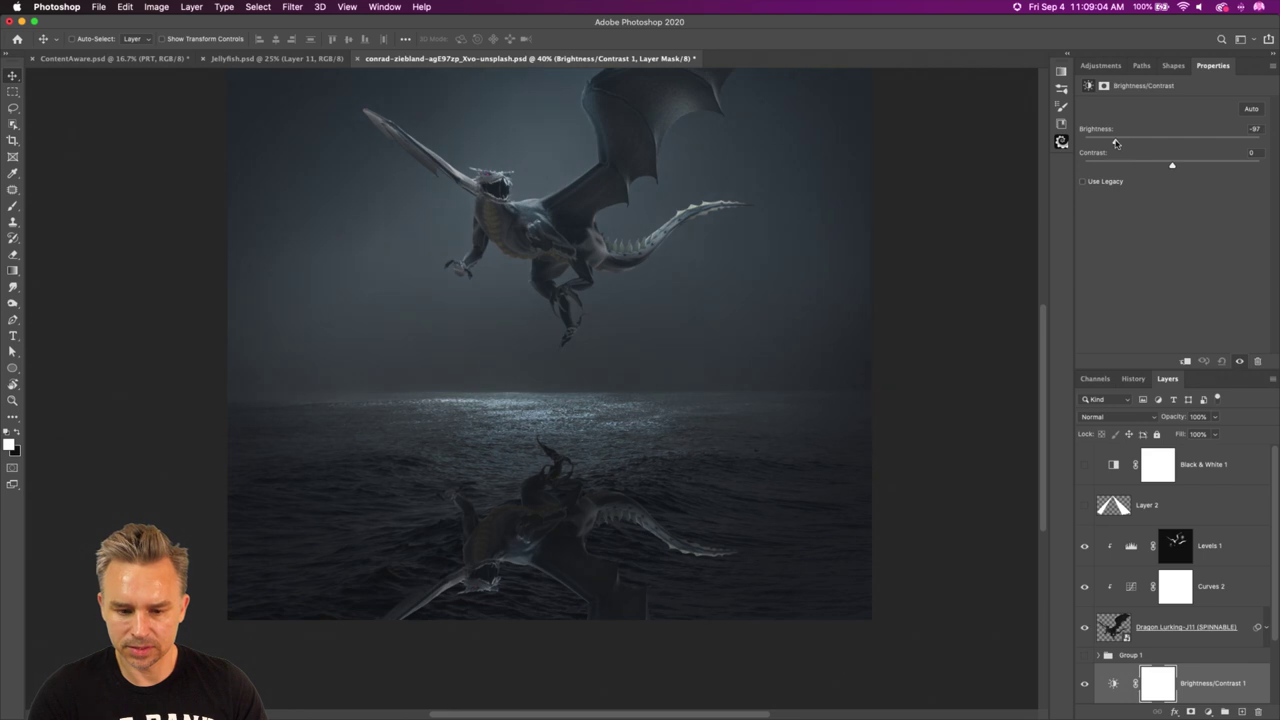
{"action": "scroll", "coordinate": [1272, 686], "scroll_direction": "down", "scroll_amount": 2}
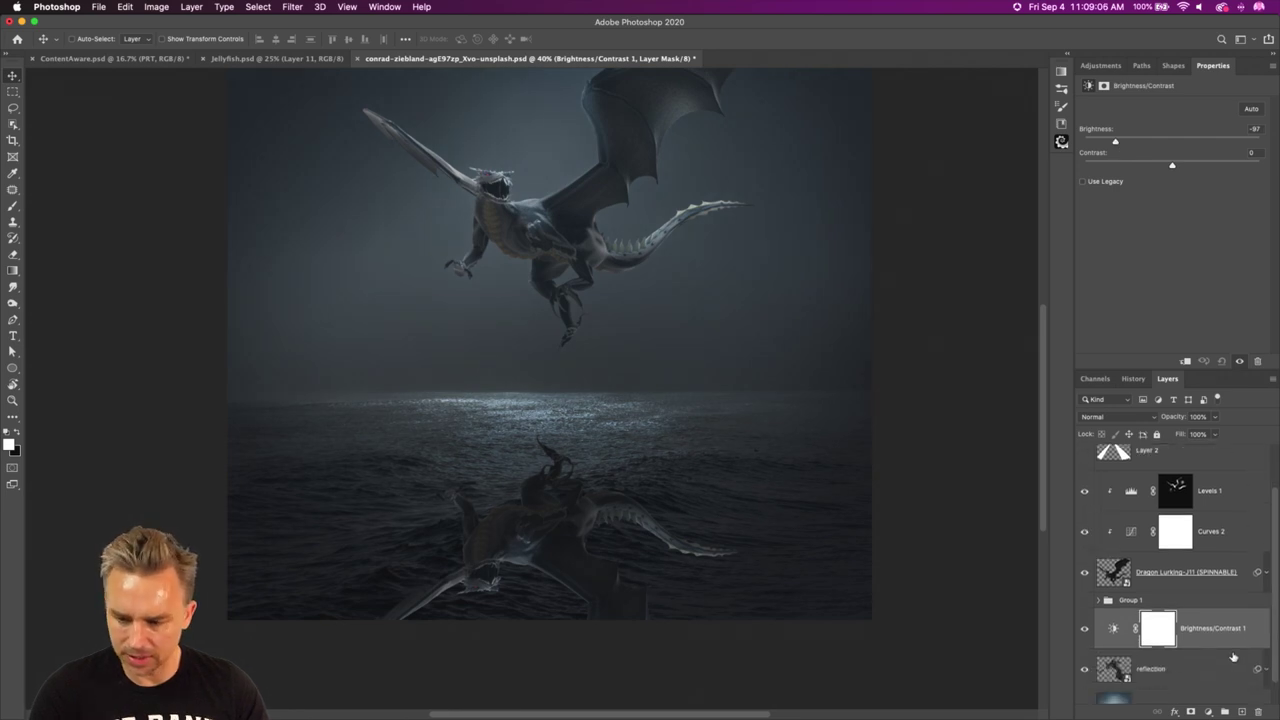
{"action": "left_click", "coordinate": [1235, 647], "text": "alt"}
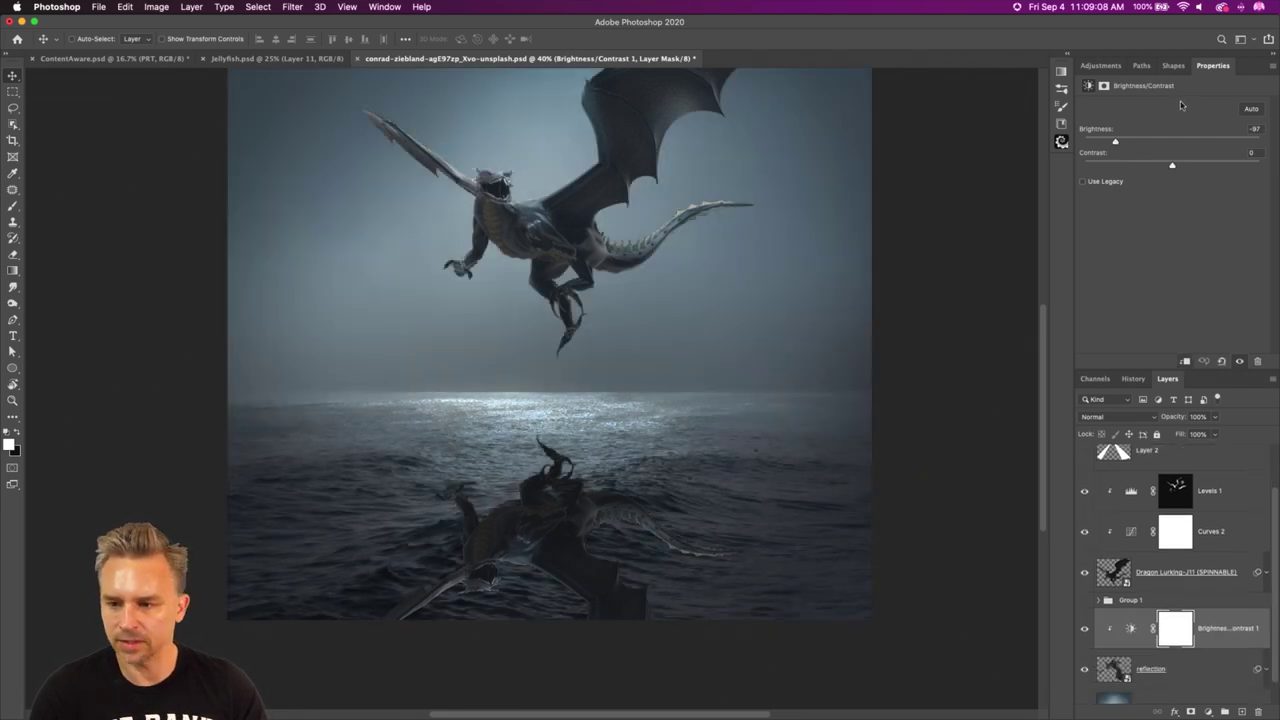
{"action": "double_click", "coordinate": [1241, 68]}
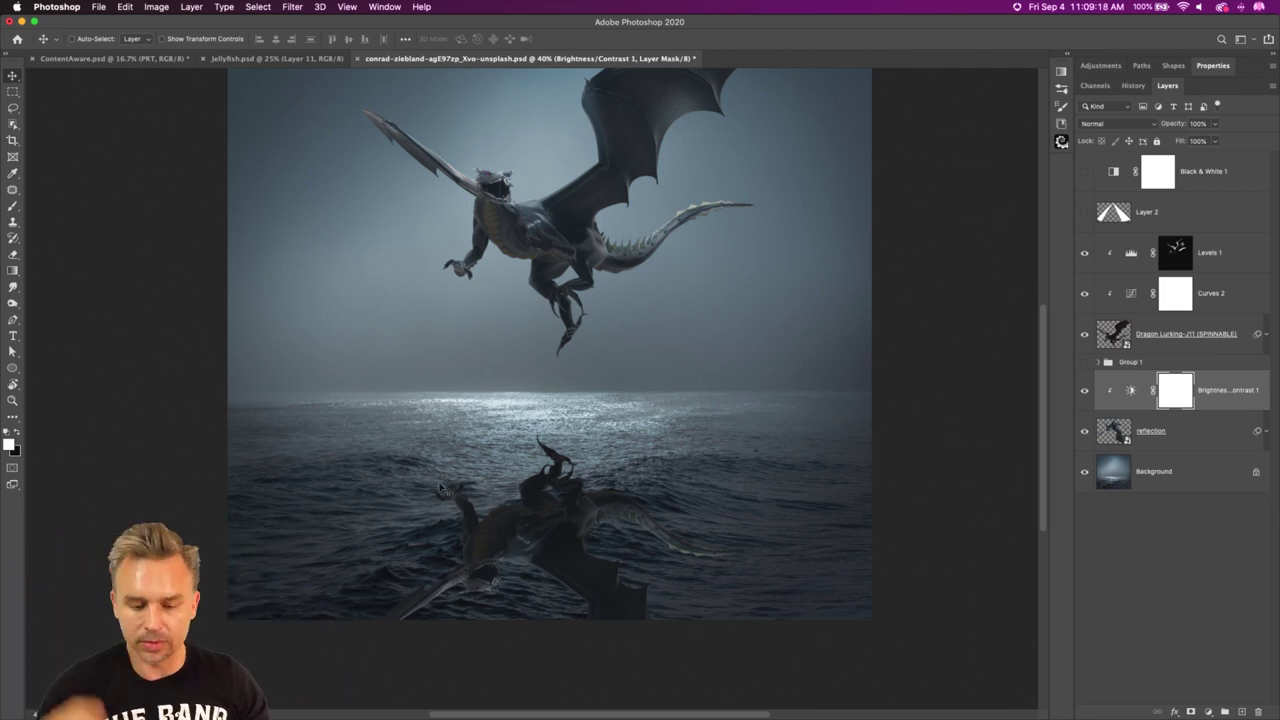
Open the reflection layer in the Liquify filter and choose the Forward Warp tool for the dragon in the water.
{"action": "key", "text": "super+equal"}
{"action": "key", "text": "super+equal"}
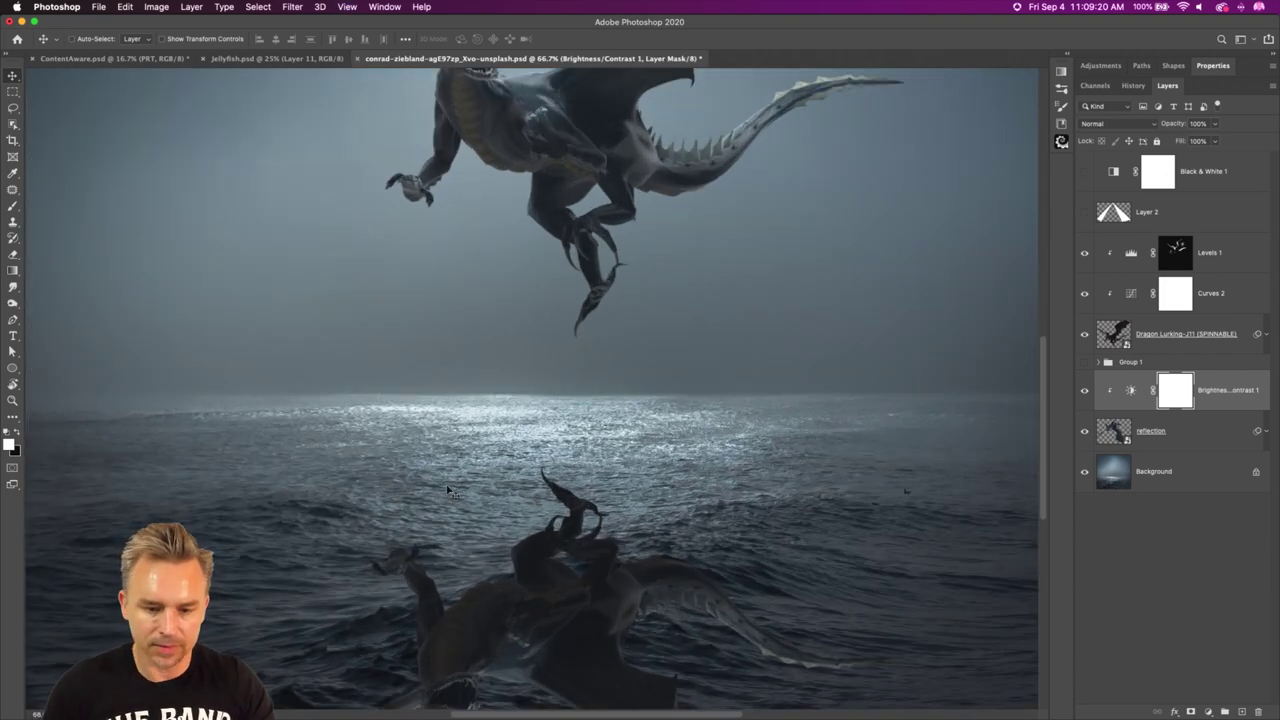
{"action": "scroll", "coordinate": [449, 490], "scroll_direction": "down", "scroll_amount": 5}
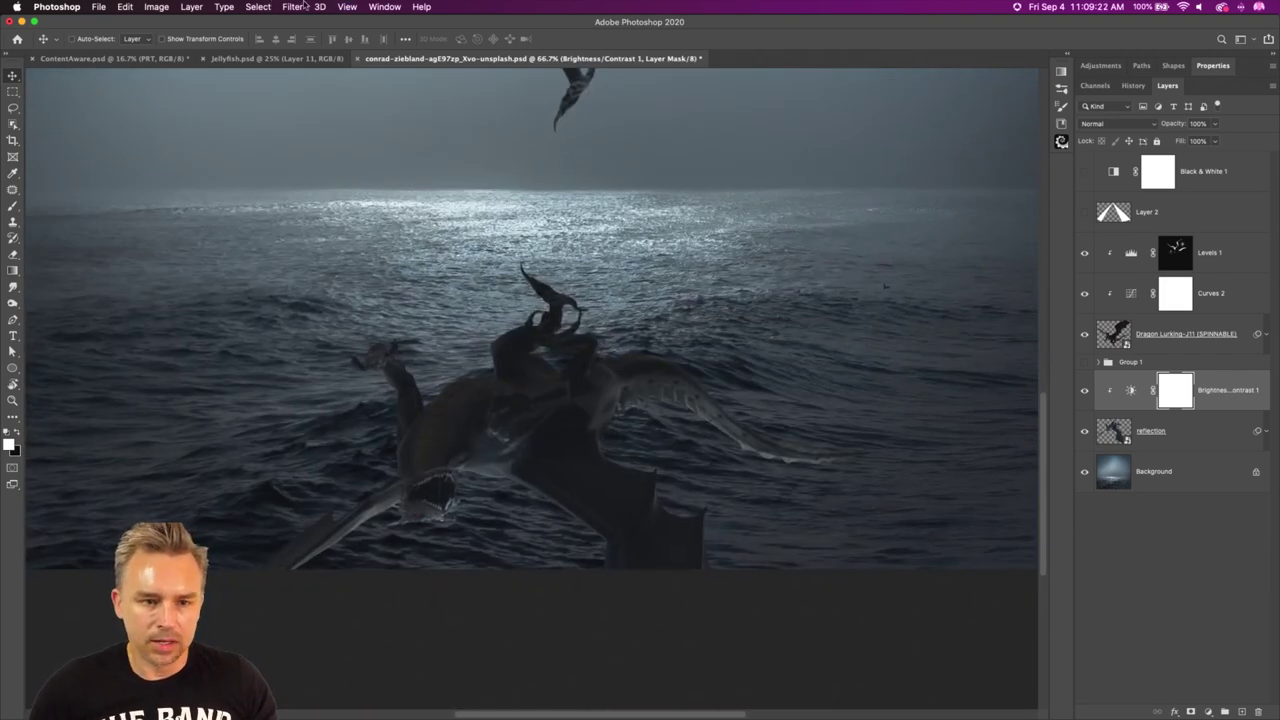
{"action": "left_click", "coordinate": [1122, 435]}
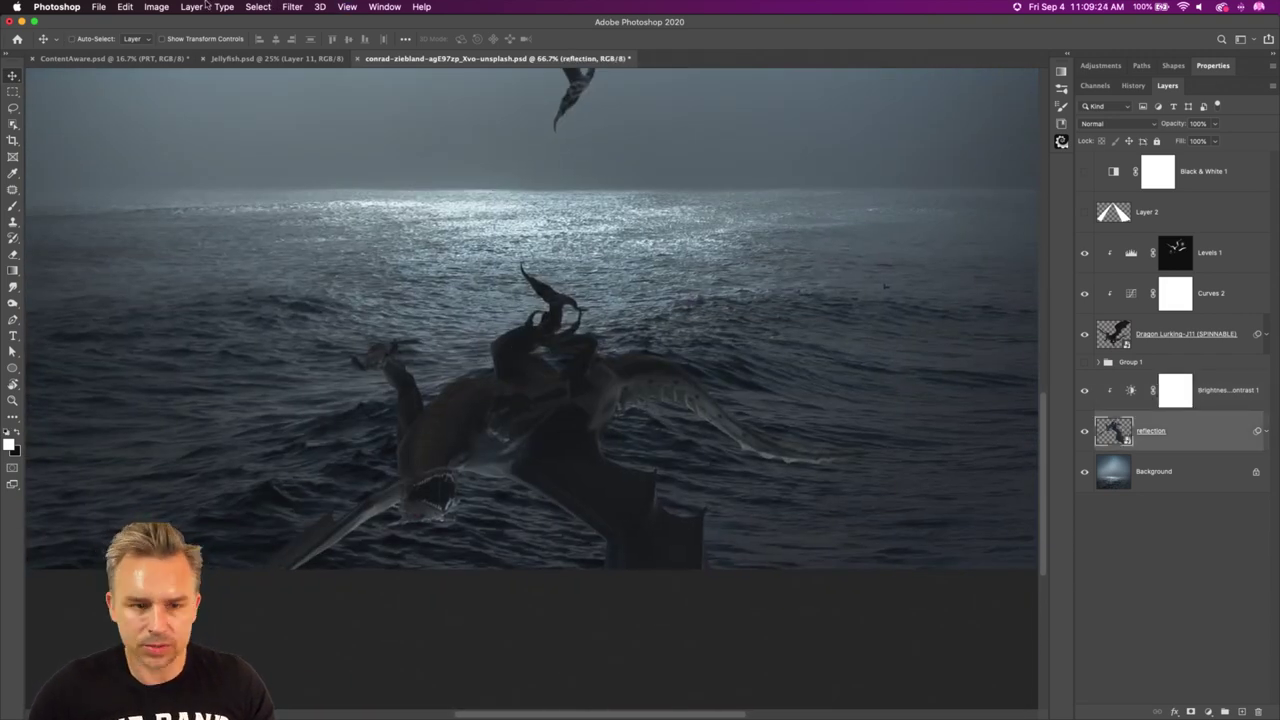
{"action": "left_click", "coordinate": [292, 6]}
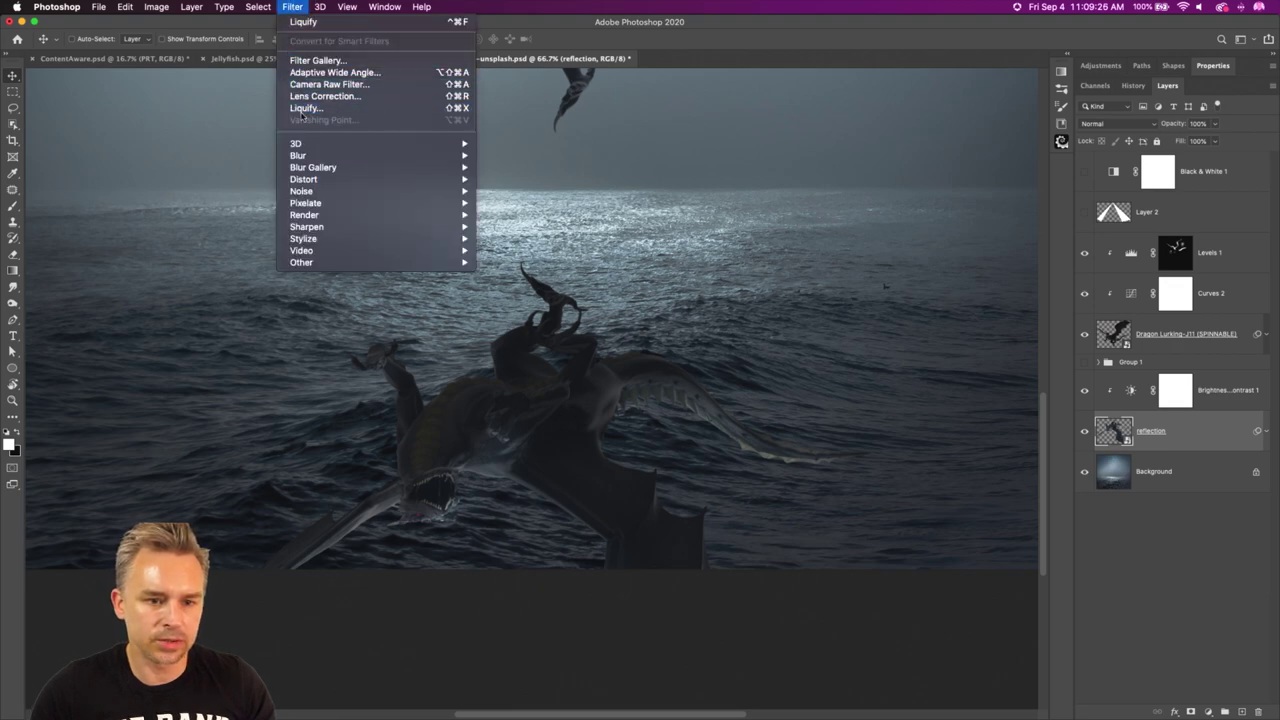
{"action": "left_click", "coordinate": [302, 106]}
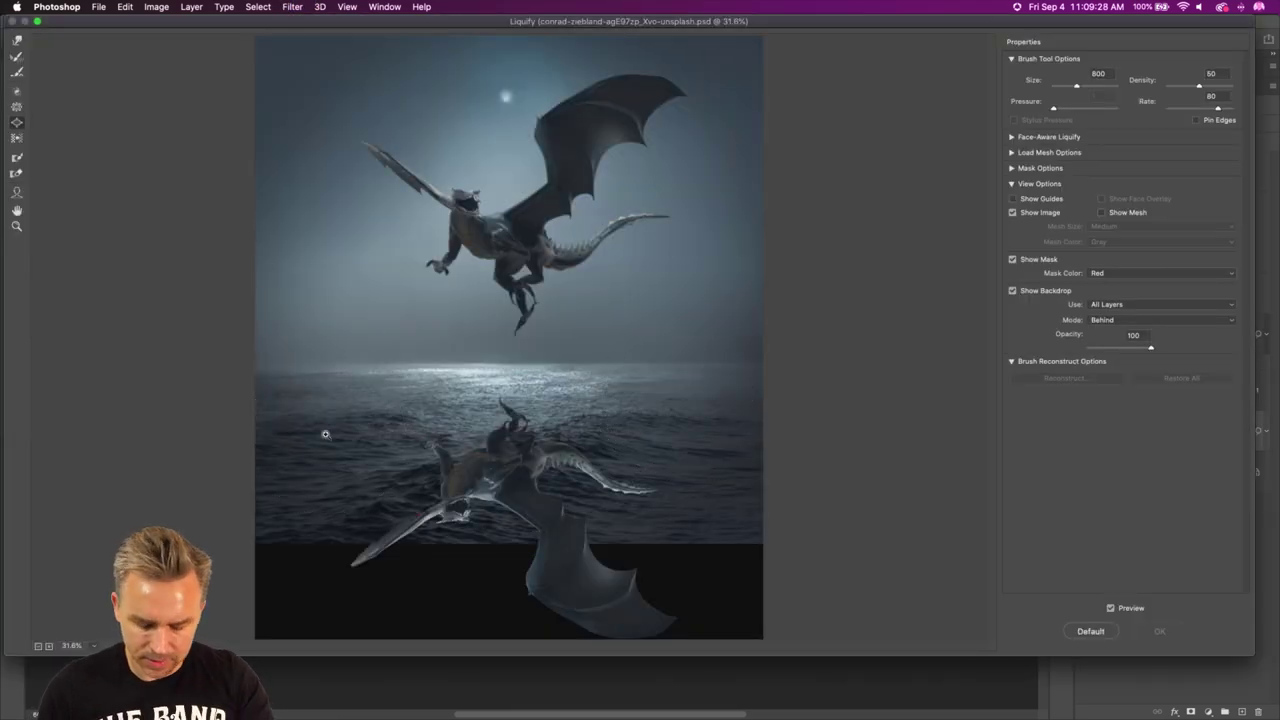
{"action": "scroll", "coordinate": [325, 434], "scroll_direction": "up", "scroll_amount": 5}
{"action": "scroll", "coordinate": [417, 237], "scroll_direction": "down", "scroll_amount": 5}
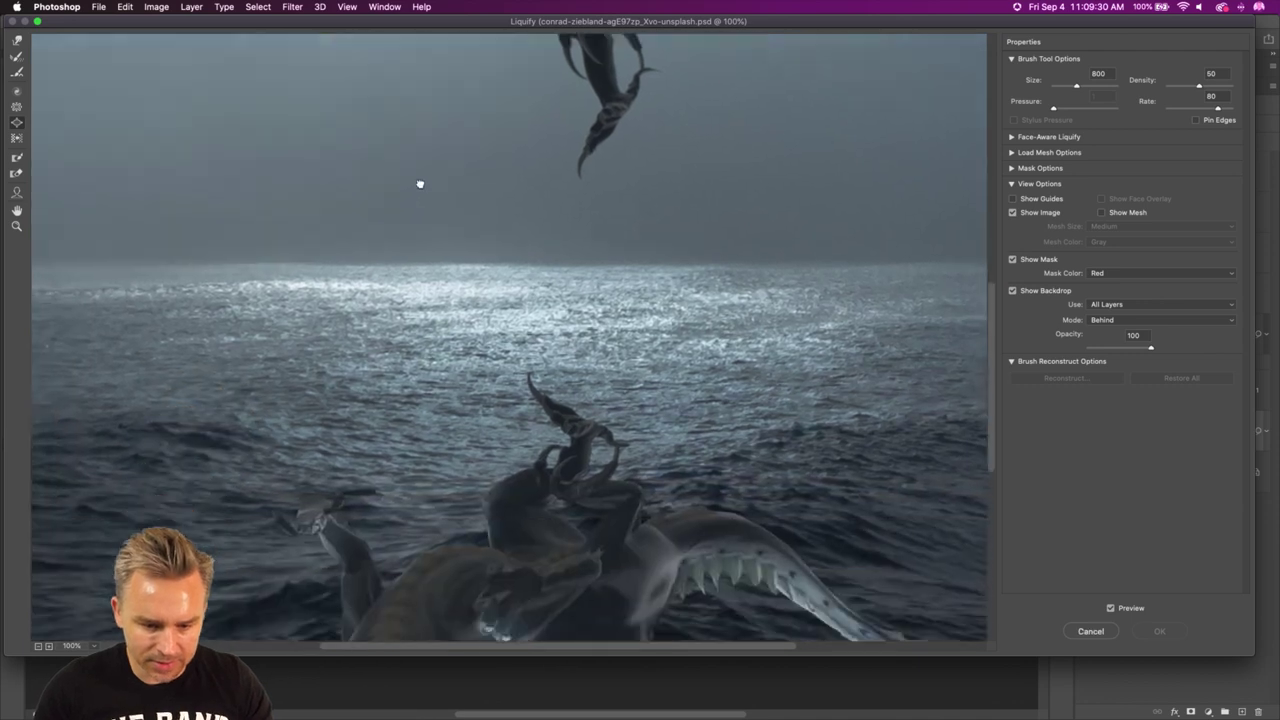
{"action": "scroll", "coordinate": [389, 144], "scroll_direction": "up", "scroll_amount": 2}
{"action": "left_click", "coordinate": [16, 41]}
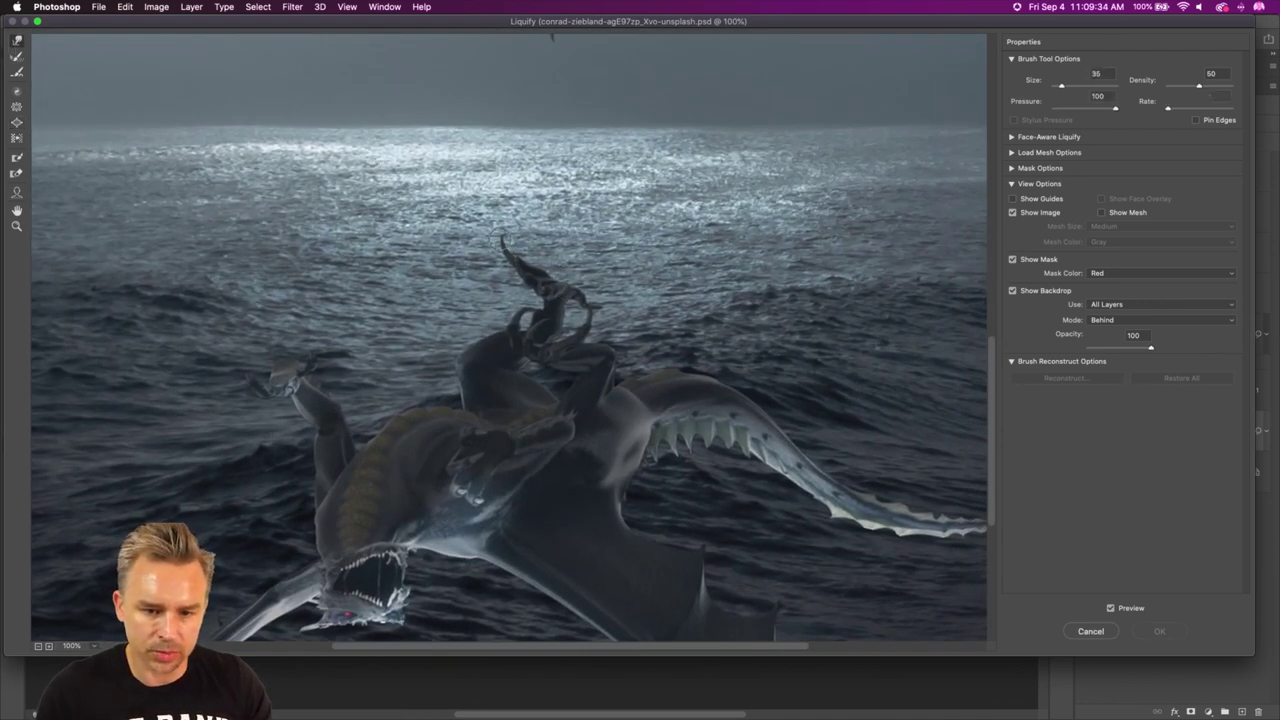
Ripple the reflection's raised hind foot and claws sideways with small Forward Warp brushes, starting at size 20.
{"action": "key", "text": "bracketleft"}
{"action": "left_click_drag", "start_coordinate": [498, 238], "coordinate": [503, 243]}
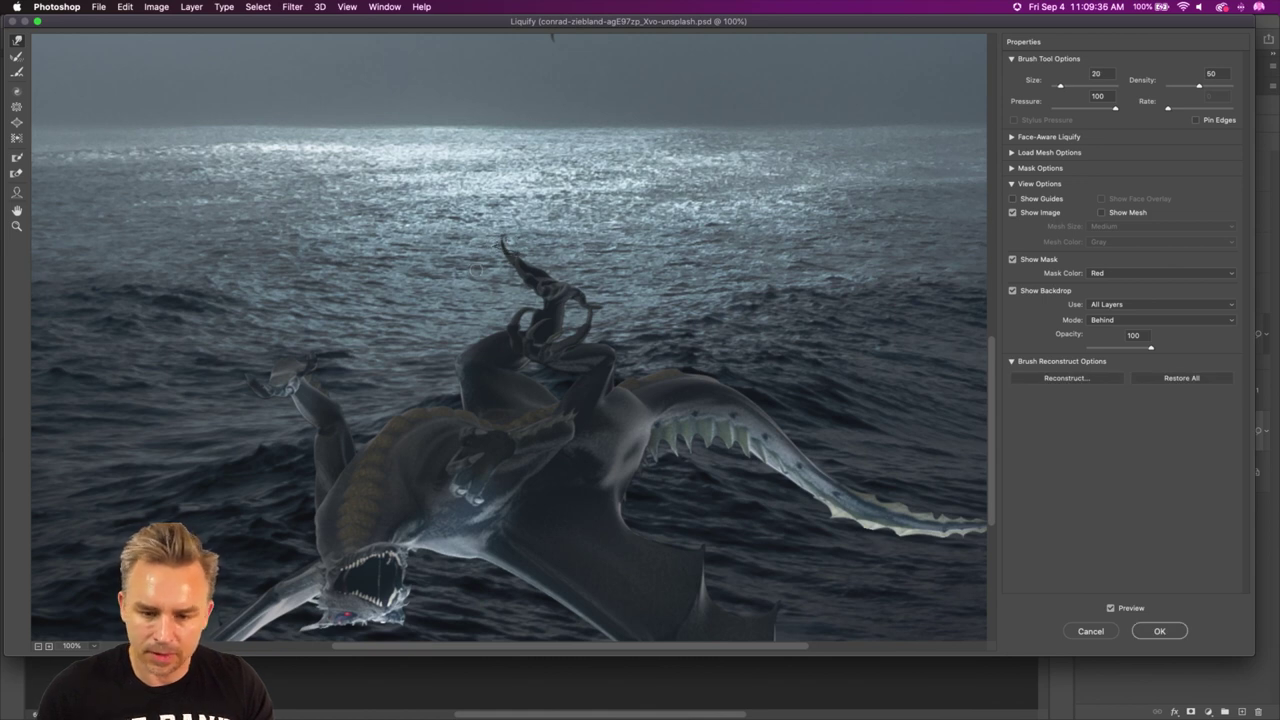
{"action": "key", "text": "bracketright"}
{"action": "key", "text": "bracketright"}
{"action": "key", "text": "bracketright"}
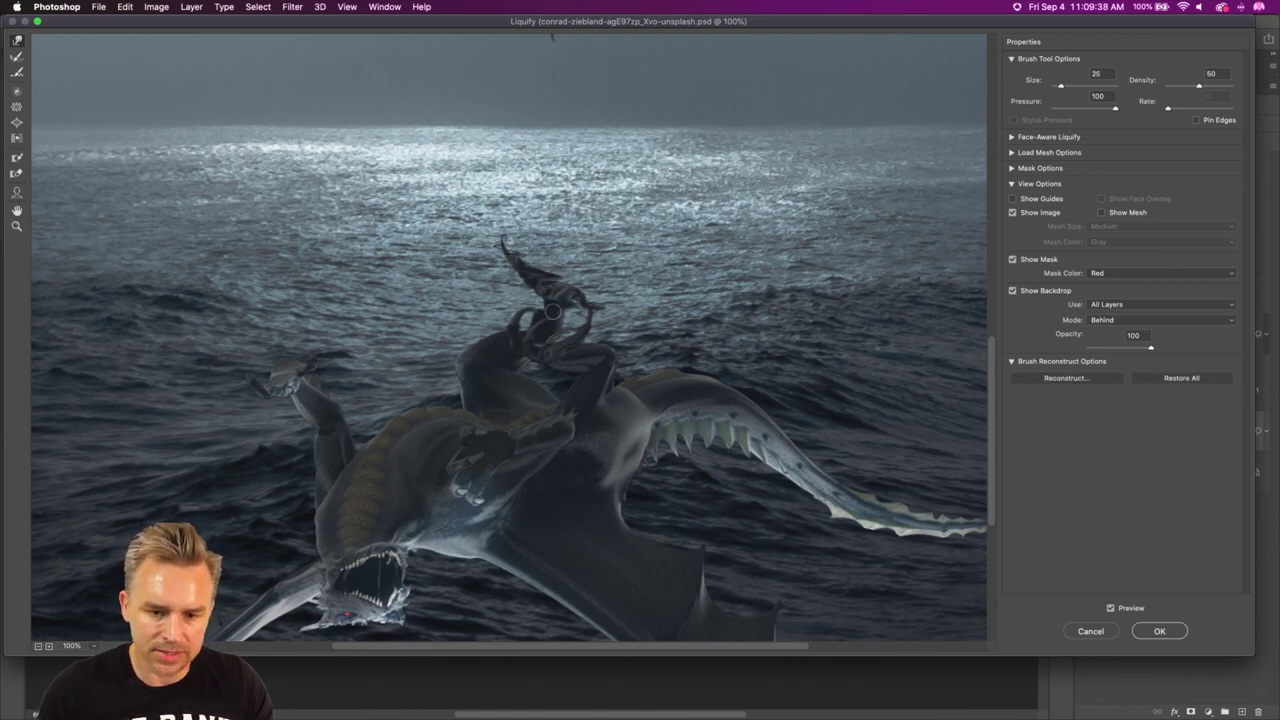
{"action": "mouse_move", "coordinate": [521, 323]}
{"action": "left_mouse_down"}
{"action": "mouse_move", "coordinate": [456, 356]}
{"action": "mouse_move", "coordinate": [510, 353]}
{"action": "mouse_move", "coordinate": [432, 332]}
{"action": "left_mouse_up"}
{"action": "key", "text": "bracketleft"}
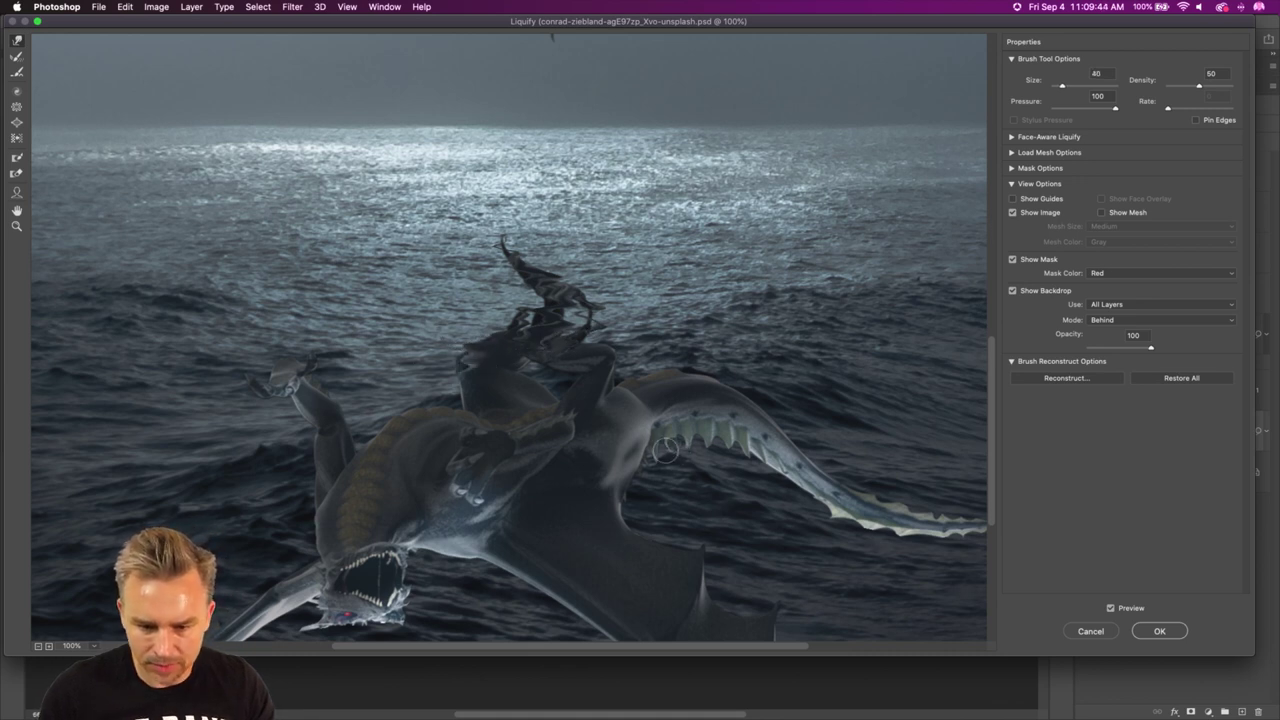
Enlarge the Forward Warp brush and push waves into the reflection's tail base, hind legs and wing root.
{"action": "key", "text": "bracketright"}
{"action": "key", "text": "bracketright"}
{"action": "key", "text": "bracketright"}
{"action": "key", "text": "bracketright"}
{"action": "key", "text": "bracketright"}
{"action": "key", "text": "bracketright"}
{"action": "key", "text": "bracketright"}
{"action": "key", "text": "bracketright"}
{"action": "key", "text": "bracketright"}
{"action": "key", "text": "bracketright"}
{"action": "mouse_move", "coordinate": [740, 400]}
{"action": "left_mouse_down"}
{"action": "mouse_move", "coordinate": [688, 414]}
{"action": "mouse_move", "coordinate": [735, 429]}
{"action": "mouse_move", "coordinate": [754, 381]}
{"action": "mouse_move", "coordinate": [770, 410]}
{"action": "left_mouse_up"}
{"action": "mouse_move", "coordinate": [620, 355]}
{"action": "left_mouse_down"}
{"action": "mouse_move", "coordinate": [660, 388]}
{"action": "mouse_move", "coordinate": [649, 494]}
{"action": "mouse_move", "coordinate": [551, 467]}
{"action": "left_mouse_up"}
Warp the reflection's raised foreleg into a wavy outline, using a smaller brush for its lower part.
{"action": "mouse_move", "coordinate": [338, 423]}
{"action": "left_mouse_down"}
{"action": "mouse_move", "coordinate": [285, 368]}
{"action": "mouse_move", "coordinate": [312, 390]}
{"action": "mouse_move", "coordinate": [251, 387]}
{"action": "mouse_move", "coordinate": [358, 404]}
{"action": "left_mouse_up"}
{"action": "key", "text": "bracketleft"}
{"action": "key", "text": "bracketleft"}
{"action": "key", "text": "bracketleft"}
{"action": "mouse_move", "coordinate": [303, 458]}
{"action": "left_mouse_down"}
{"action": "mouse_move", "coordinate": [300, 493]}
{"action": "mouse_move", "coordinate": [310, 457]}
{"action": "mouse_move", "coordinate": [335, 480]}
{"action": "left_mouse_up"}
Ripple the reflection's chest, belly and neck with a Forward Warp brush of size 100.
{"action": "key", "text": "bracketright"}
{"action": "key", "text": "bracketright"}
{"action": "key", "text": "bracketright"}
{"action": "left_click_drag", "start_coordinate": [380, 420], "coordinate": [431, 463]}
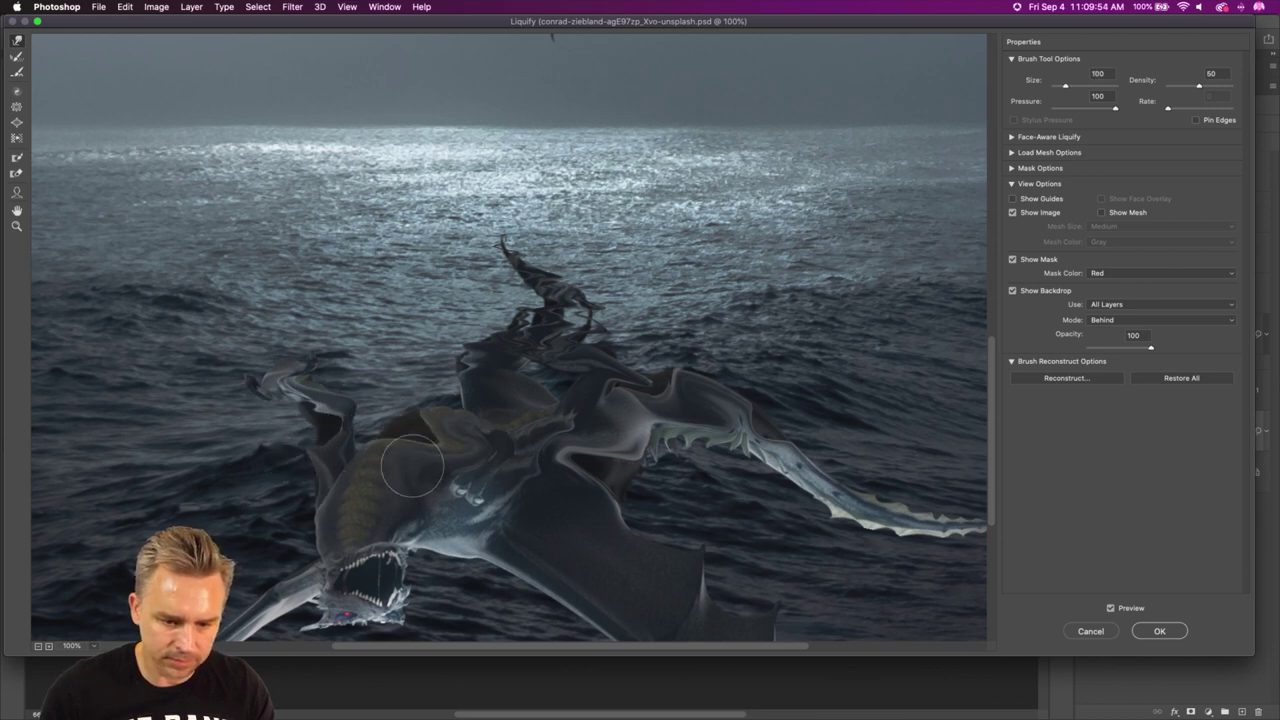
{"action": "mouse_move", "coordinate": [278, 506]}
{"action": "left_mouse_down"}
{"action": "mouse_move", "coordinate": [313, 517]}
{"action": "mouse_move", "coordinate": [375, 503]}
{"action": "left_mouse_up"}
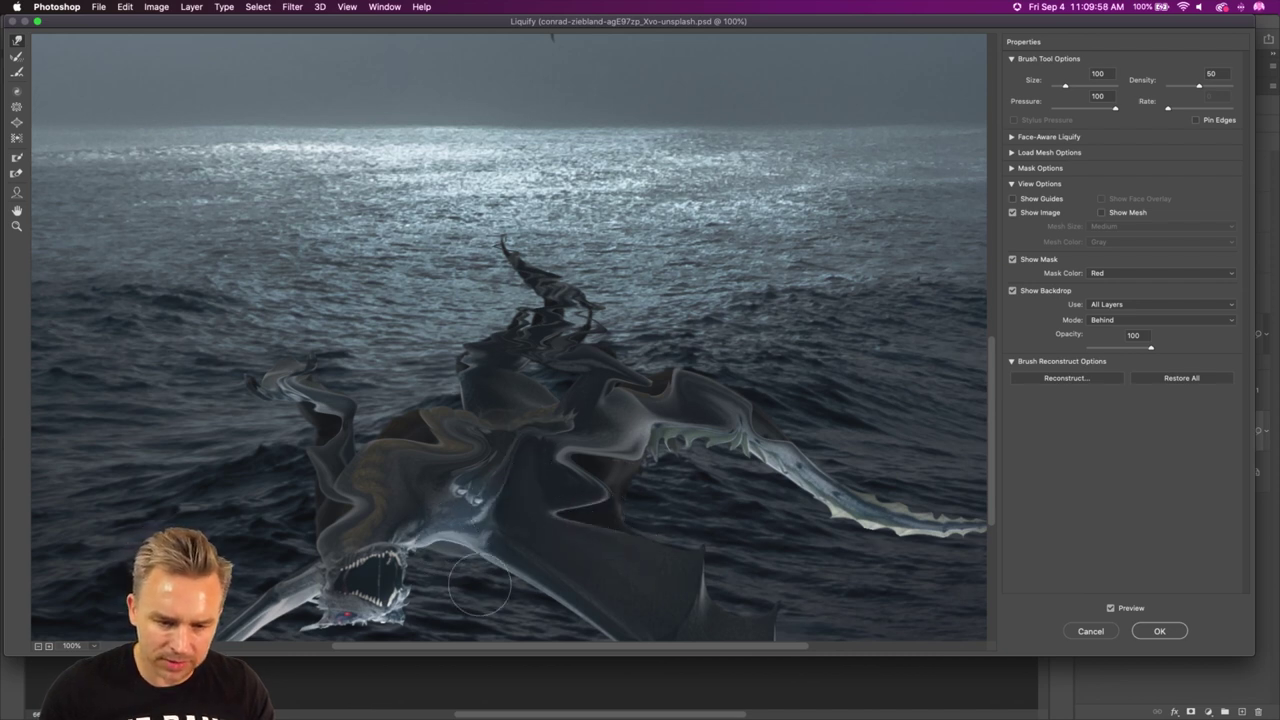
Reduce the Forward Warp brush to 70 and 45 and ripple the edges of the large wing near the body.
{"action": "key", "text": "bracketleft"}
{"action": "key", "text": "bracketleft"}
{"action": "key", "text": "bracketleft"}
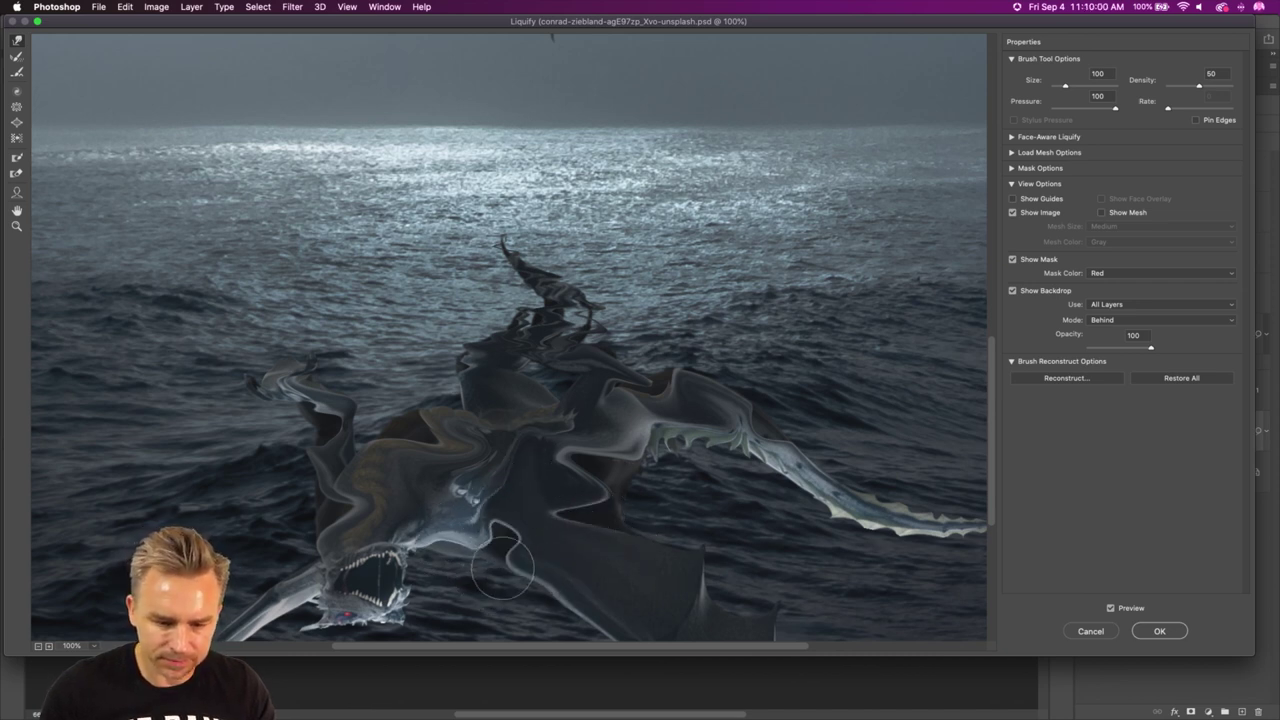
{"action": "key", "text": "bracketleft"}
{"action": "key", "text": "bracketleft"}
{"action": "key", "text": "bracketleft"}
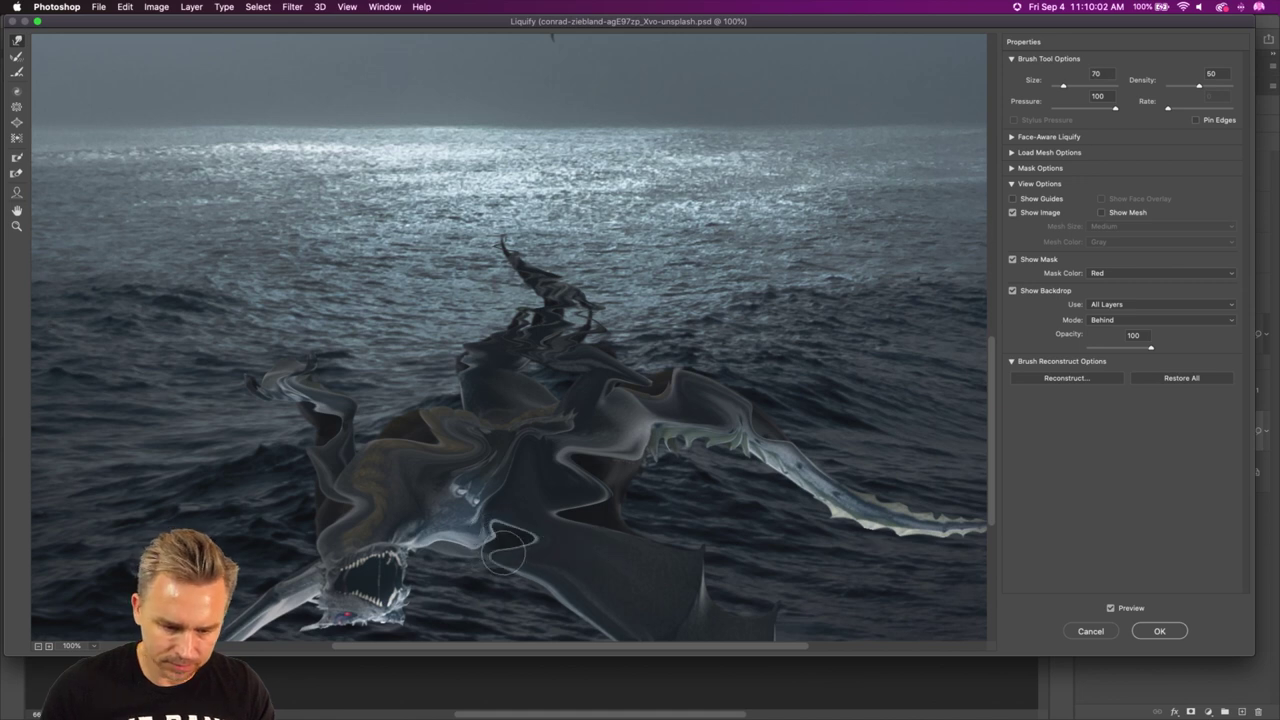
{"action": "scroll", "coordinate": [595, 568], "scroll_direction": "down", "scroll_amount": 5}
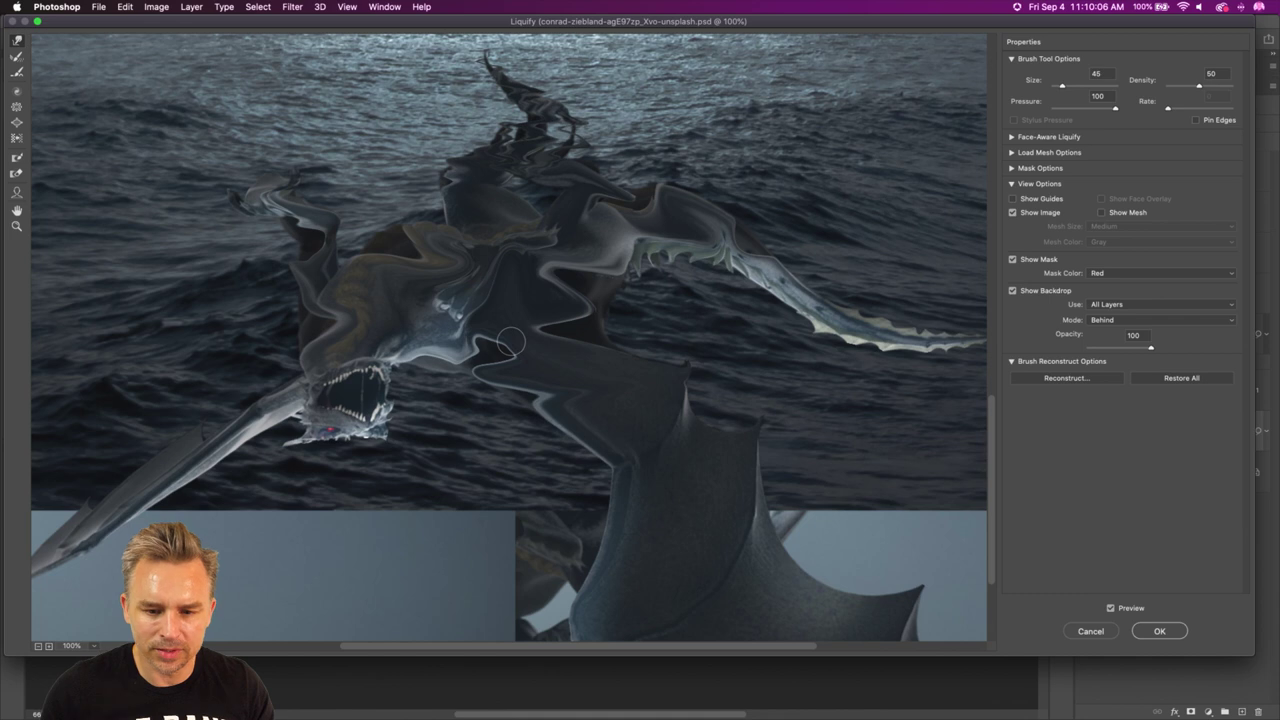
{"action": "mouse_move", "coordinate": [723, 367]}
{"action": "left_mouse_down"}
{"action": "mouse_move", "coordinate": [597, 355]}
{"action": "mouse_move", "coordinate": [689, 399]}
{"action": "mouse_move", "coordinate": [585, 361]}
{"action": "mouse_move", "coordinate": [662, 390]}
{"action": "mouse_move", "coordinate": [485, 364]}
{"action": "mouse_move", "coordinate": [691, 394]}
{"action": "mouse_move", "coordinate": [500, 364]}
{"action": "mouse_move", "coordinate": [506, 424]}
{"action": "mouse_move", "coordinate": [530, 432]}
{"action": "mouse_move", "coordinate": [673, 382]}
{"action": "mouse_move", "coordinate": [540, 418]}
{"action": "mouse_move", "coordinate": [623, 378]}
{"action": "mouse_move", "coordinate": [414, 425]}
{"action": "mouse_move", "coordinate": [599, 374]}
{"action": "left_mouse_up"}
Ripple the reflection's neck, open jaws and narrow outstretched wing with a Forward Warp brush of about 50.
{"action": "key", "text": "bracketright"}
{"action": "mouse_move", "coordinate": [438, 383]}
{"action": "left_mouse_down"}
{"action": "mouse_move", "coordinate": [296, 345]}
{"action": "mouse_move", "coordinate": [394, 430]}
{"action": "mouse_move", "coordinate": [262, 358]}
{"action": "mouse_move", "coordinate": [236, 329]}
{"action": "mouse_move", "coordinate": [348, 329]}
{"action": "mouse_move", "coordinate": [295, 348]}
{"action": "mouse_move", "coordinate": [295, 336]}
{"action": "mouse_move", "coordinate": [393, 342]}
{"action": "mouse_move", "coordinate": [435, 309]}
{"action": "left_mouse_up"}
{"action": "key", "text": "bracketleft"}
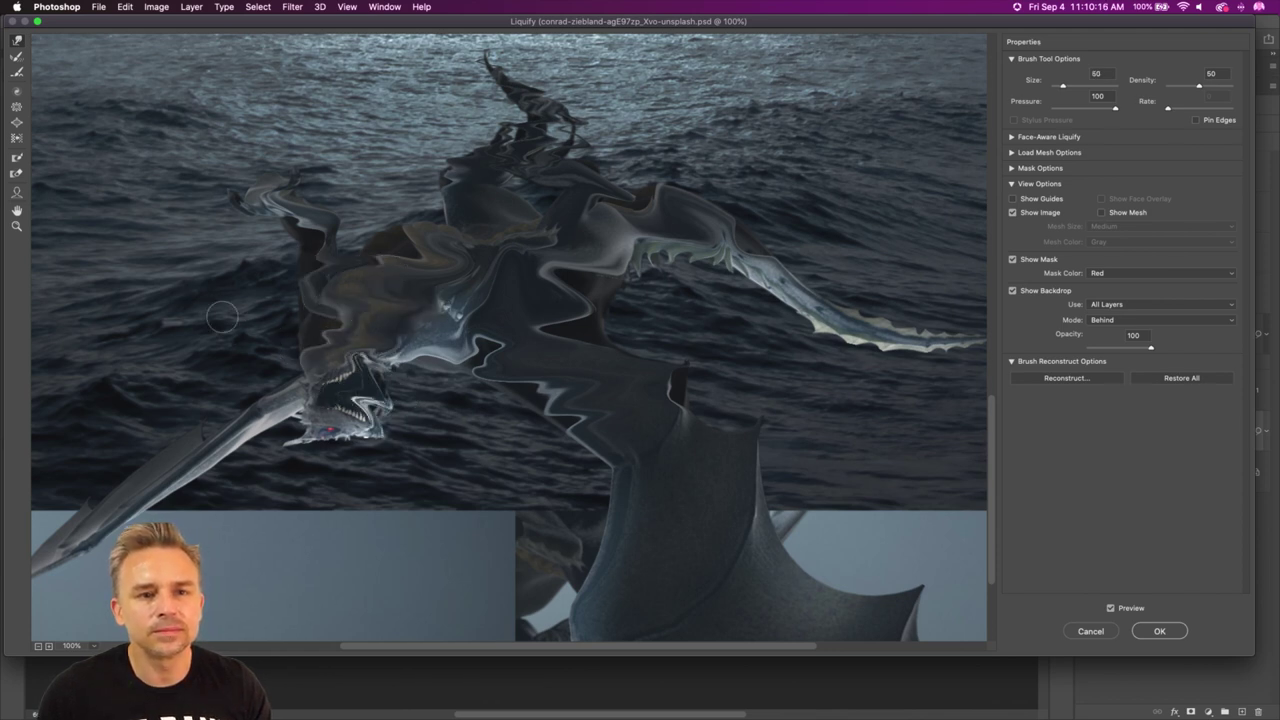
{"action": "mouse_move", "coordinate": [141, 381]}
{"action": "left_mouse_down"}
{"action": "mouse_move", "coordinate": [260, 455]}
{"action": "mouse_move", "coordinate": [178, 462]}
{"action": "mouse_move", "coordinate": [217, 466]}
{"action": "mouse_move", "coordinate": [152, 440]}
{"action": "mouse_move", "coordinate": [145, 452]}
{"action": "mouse_move", "coordinate": [222, 497]}
{"action": "left_mouse_up"}
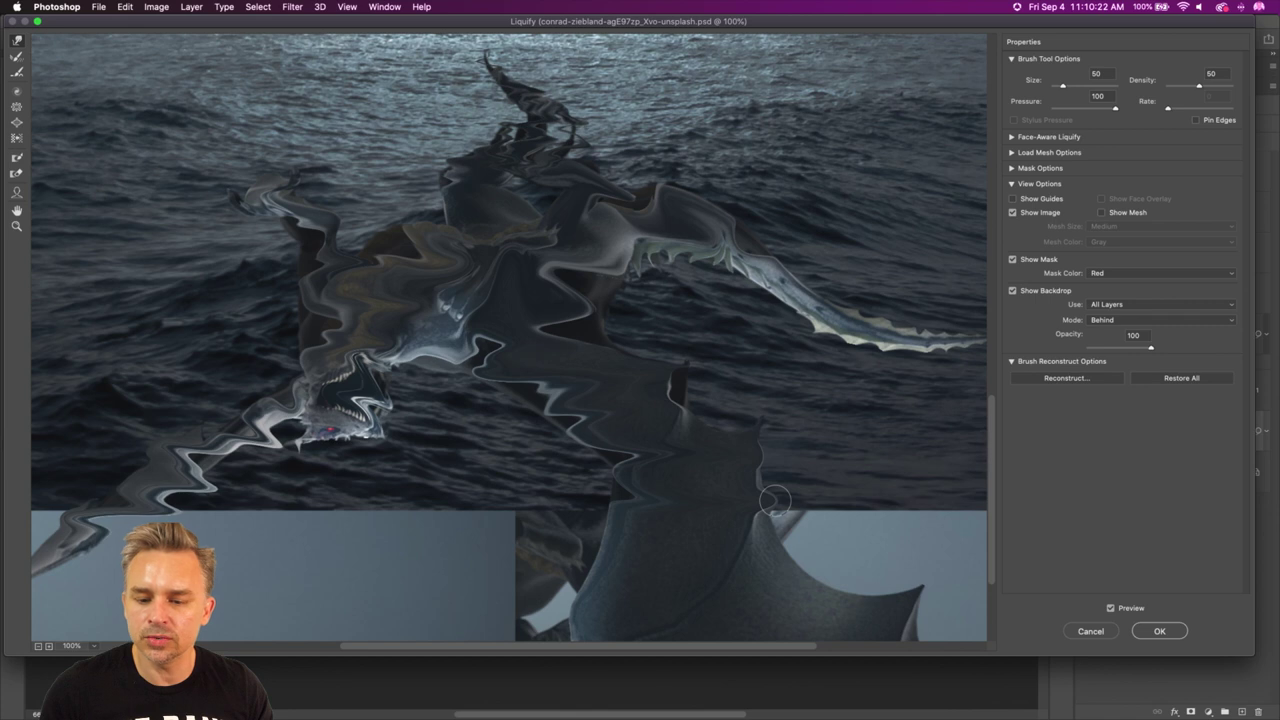
Ripple the large wing's outer edge and the tail down to its tip with the size 50 Forward Warp brush.
{"action": "mouse_move", "coordinate": [843, 533]}
{"action": "left_mouse_down"}
{"action": "mouse_move", "coordinate": [596, 537]}
{"action": "mouse_move", "coordinate": [597, 551]}
{"action": "mouse_move", "coordinate": [774, 558]}
{"action": "mouse_move", "coordinate": [765, 547]}
{"action": "mouse_move", "coordinate": [804, 481]}
{"action": "mouse_move", "coordinate": [680, 415]}
{"action": "mouse_move", "coordinate": [711, 390]}
{"action": "mouse_move", "coordinate": [671, 378]}
{"action": "mouse_move", "coordinate": [734, 321]}
{"action": "mouse_move", "coordinate": [880, 282]}
{"action": "mouse_move", "coordinate": [769, 307]}
{"action": "mouse_move", "coordinate": [774, 264]}
{"action": "mouse_move", "coordinate": [862, 297]}
{"action": "mouse_move", "coordinate": [829, 289]}
{"action": "mouse_move", "coordinate": [888, 330]}
{"action": "mouse_move", "coordinate": [783, 318]}
{"action": "mouse_move", "coordinate": [882, 324]}
{"action": "mouse_move", "coordinate": [900, 360]}
{"action": "mouse_move", "coordinate": [876, 318]}
{"action": "left_mouse_up"}
{"action": "scroll", "coordinate": [876, 318], "scroll_direction": "right", "scroll_amount": 10}
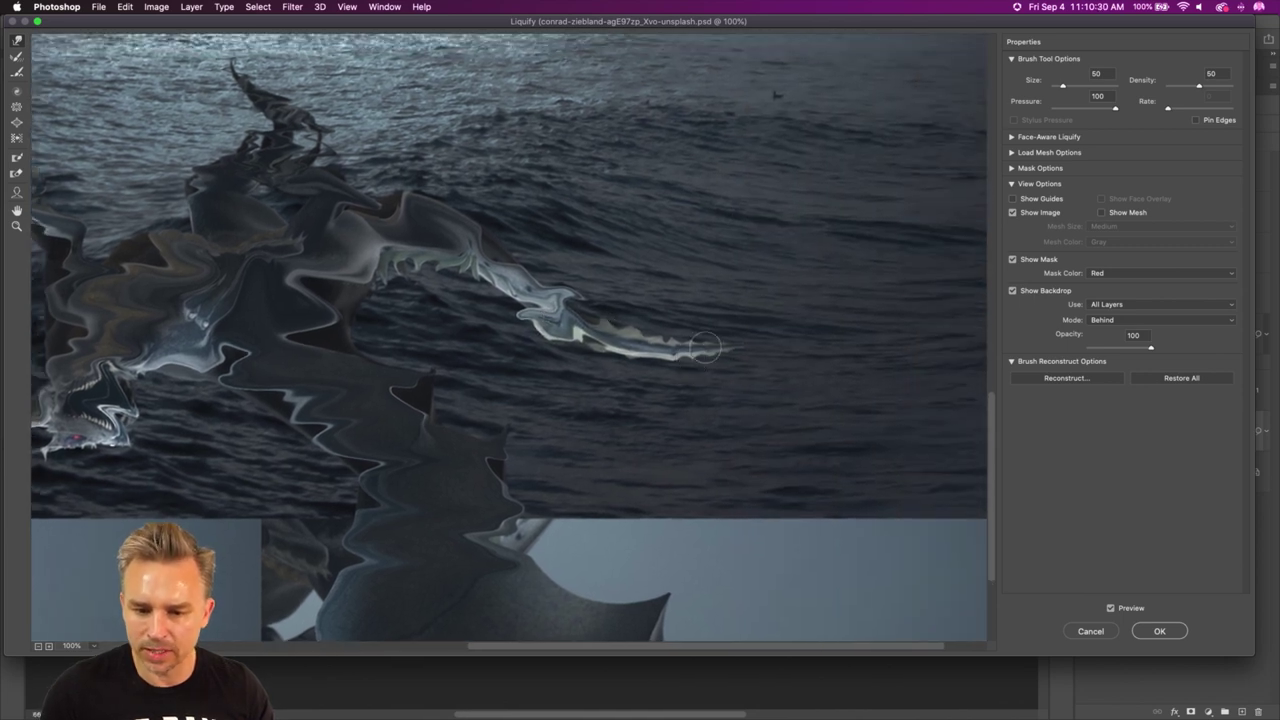
{"action": "mouse_move", "coordinate": [745, 355]}
{"action": "left_mouse_down"}
{"action": "mouse_move", "coordinate": [616, 319]}
{"action": "mouse_move", "coordinate": [736, 328]}
{"action": "mouse_move", "coordinate": [651, 323]}
{"action": "mouse_move", "coordinate": [591, 295]}
{"action": "mouse_move", "coordinate": [664, 332]}
{"action": "mouse_move", "coordinate": [614, 344]}
{"action": "mouse_move", "coordinate": [522, 317]}
{"action": "mouse_move", "coordinate": [592, 327]}
{"action": "mouse_move", "coordinate": [627, 351]}
{"action": "mouse_move", "coordinate": [550, 310]}
{"action": "left_mouse_up"}
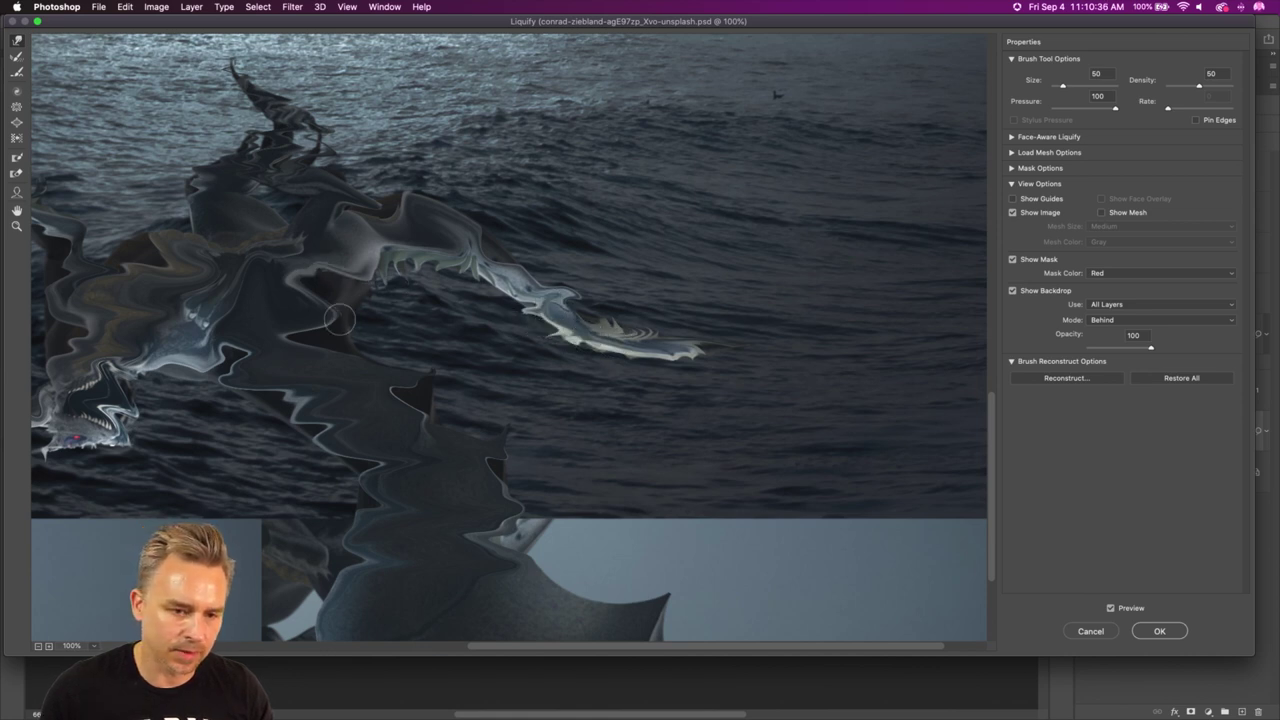
Apply the Liquify distortion and lower the reflection layer's opacity to about 59%.
{"action": "key", "text": "Return"}
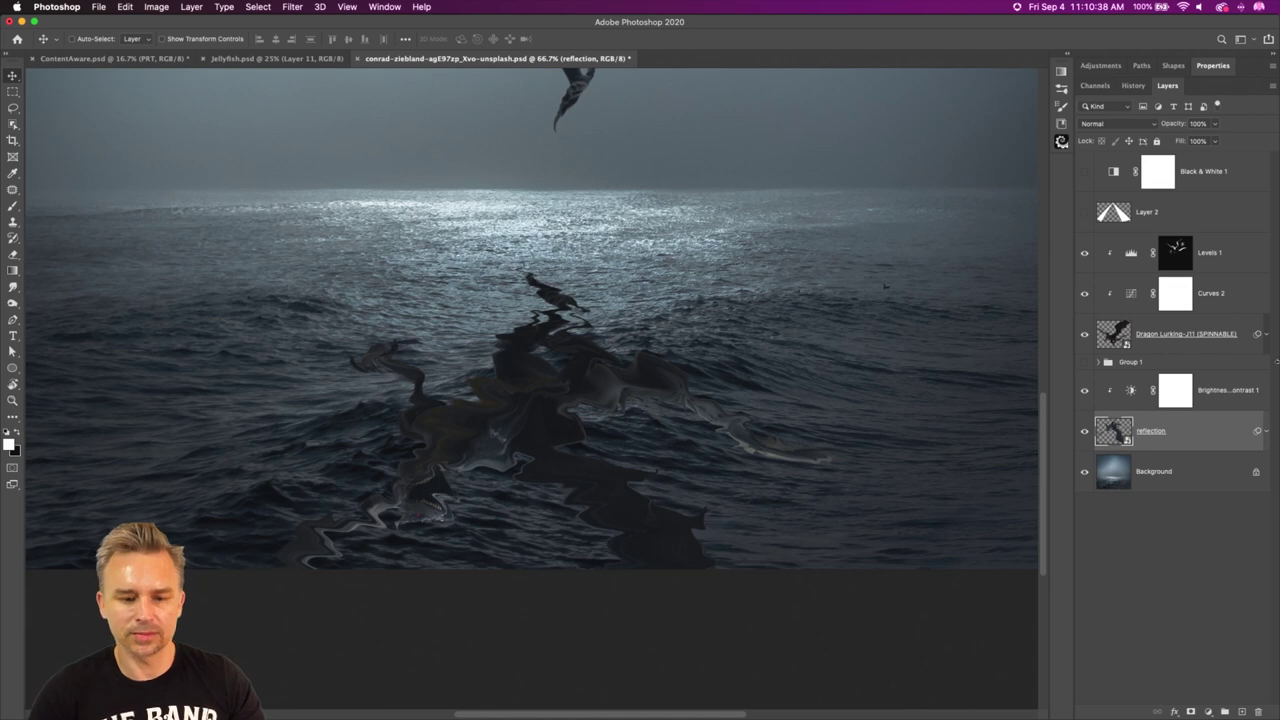
{"action": "left_click_drag", "start_coordinate": [1166, 124], "coordinate": [1153, 124]}
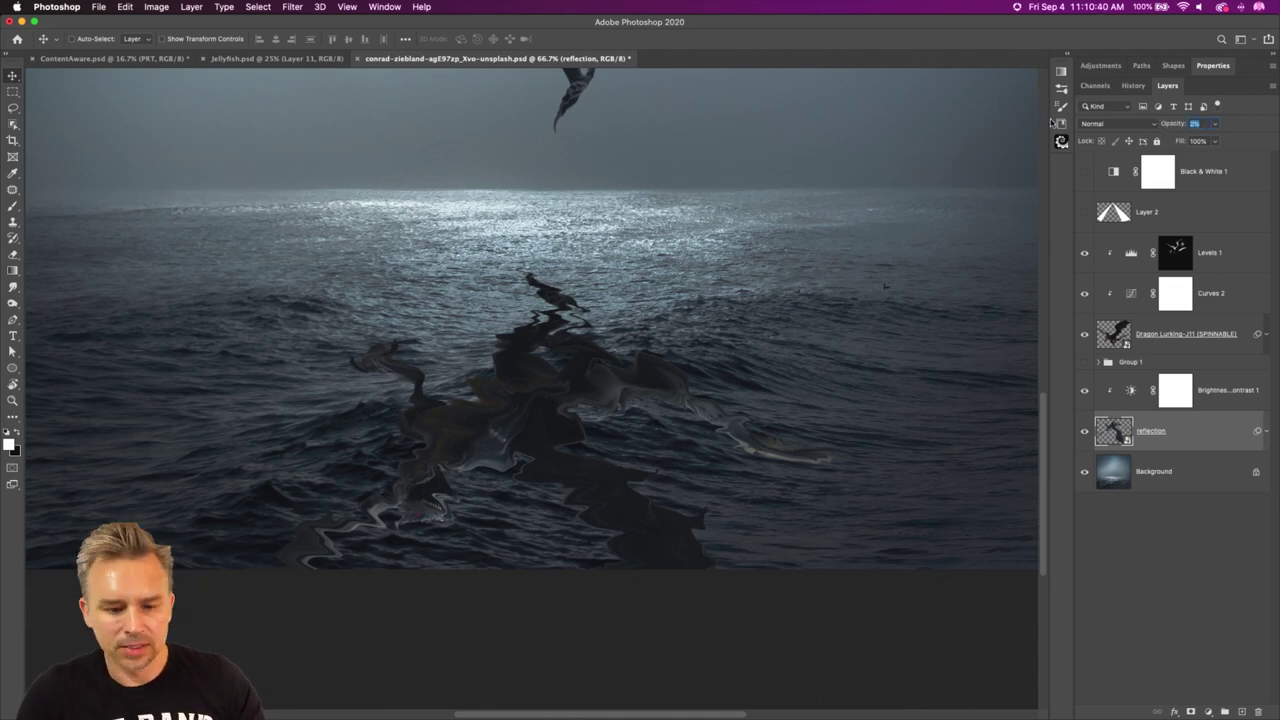
{"action": "left_click_drag", "start_coordinate": [1052, 122], "coordinate": [1048, 122]}
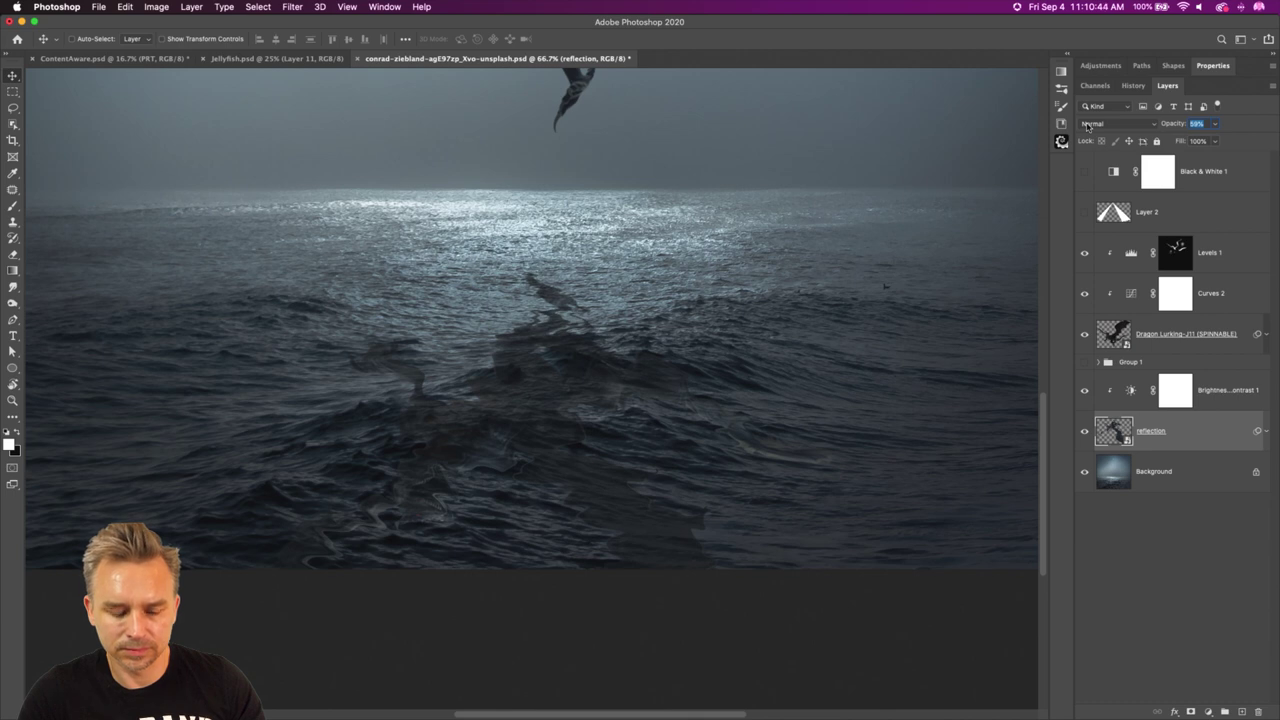
{"action": "left_click_drag", "start_coordinate": [457, 198], "coordinate": [465, 355]}
{"action": "key", "text": "ctrl+0"}
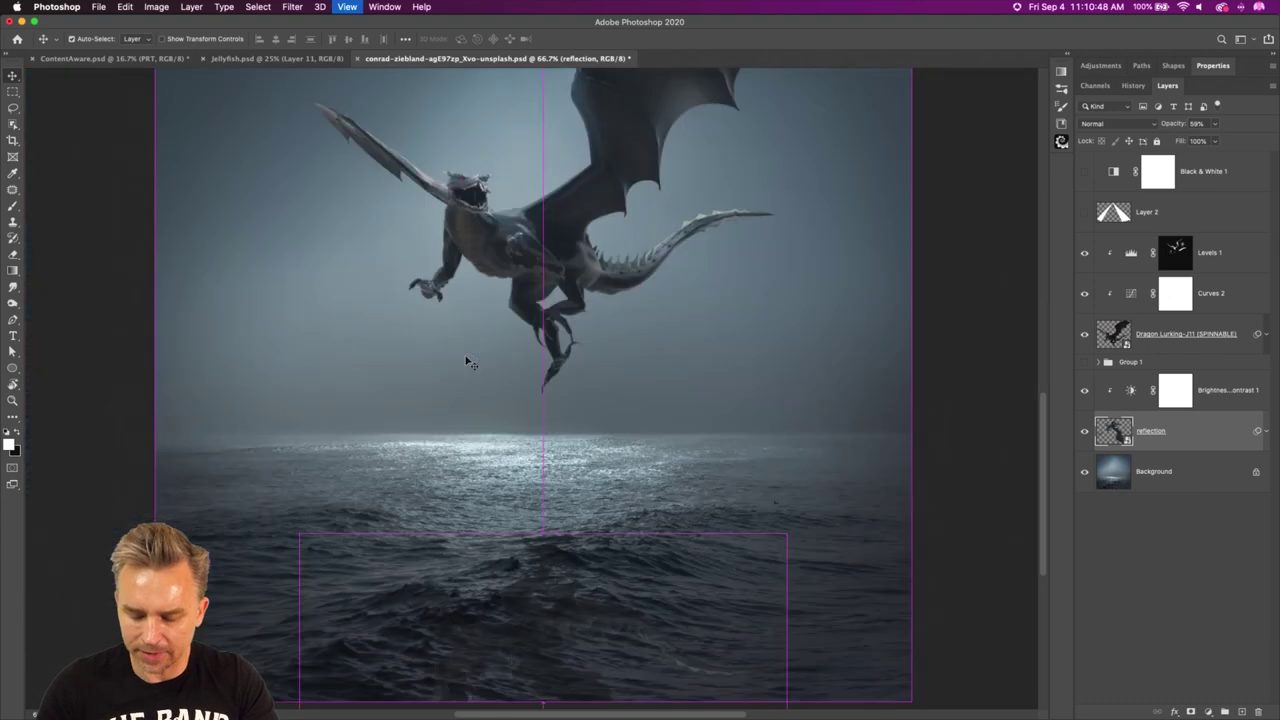
{"action": "left_click_drag", "start_coordinate": [375, 609], "coordinate": [385, 586]}
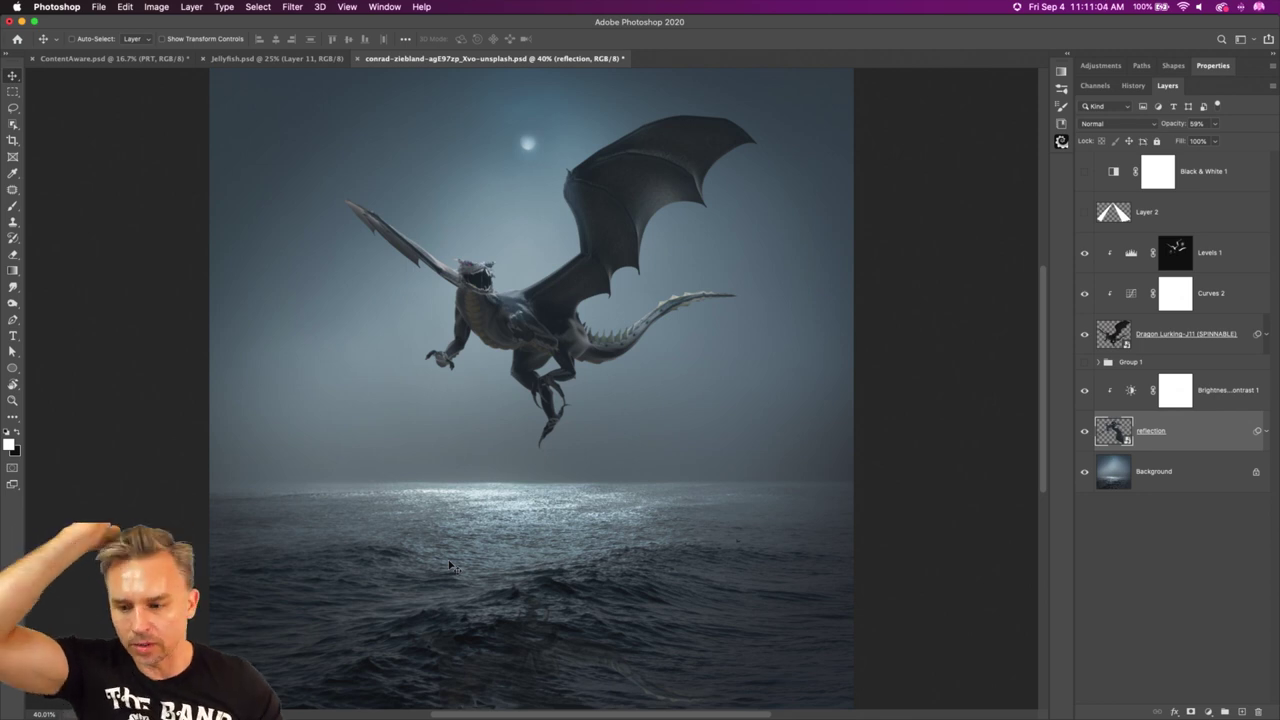
{"action": "mouse_move", "coordinate": [438, 563]}
{"action": "left_mouse_down"}
{"action": "mouse_move", "coordinate": [455, 557]}
{"action": "mouse_move", "coordinate": [453, 578]}
{"action": "left_mouse_up"}
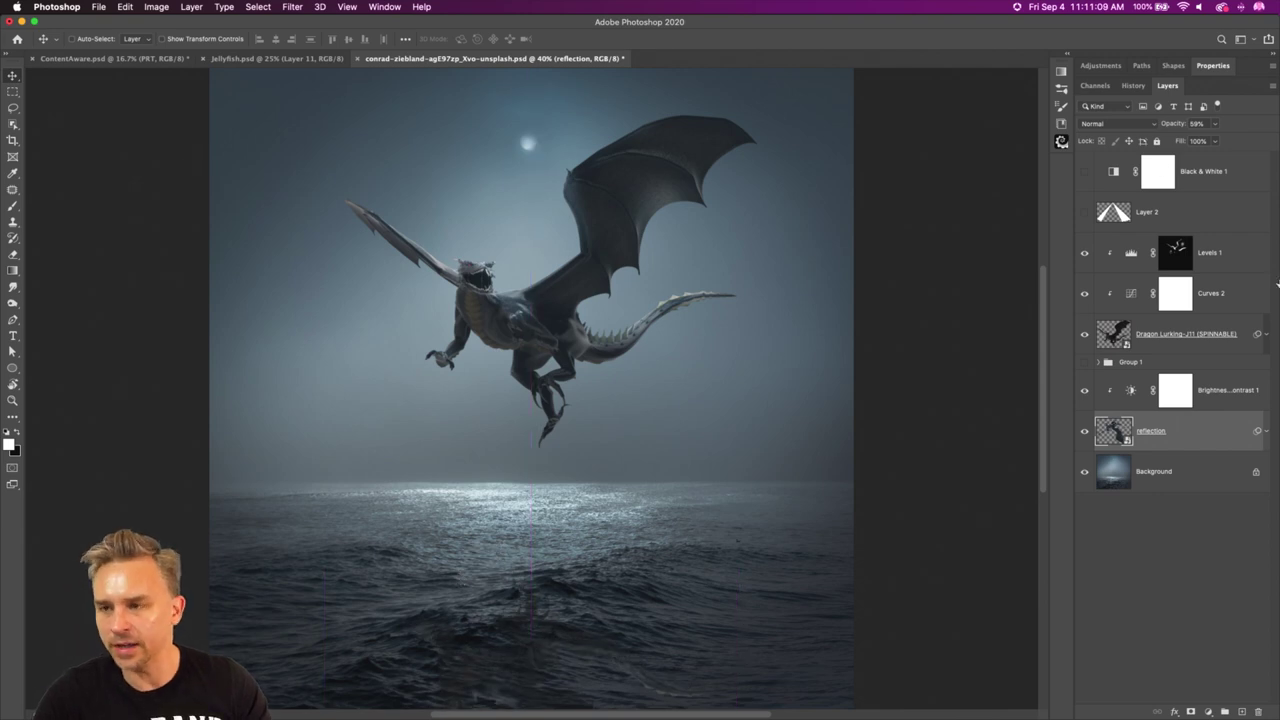
{"action": "left_click", "coordinate": [1176, 390]}
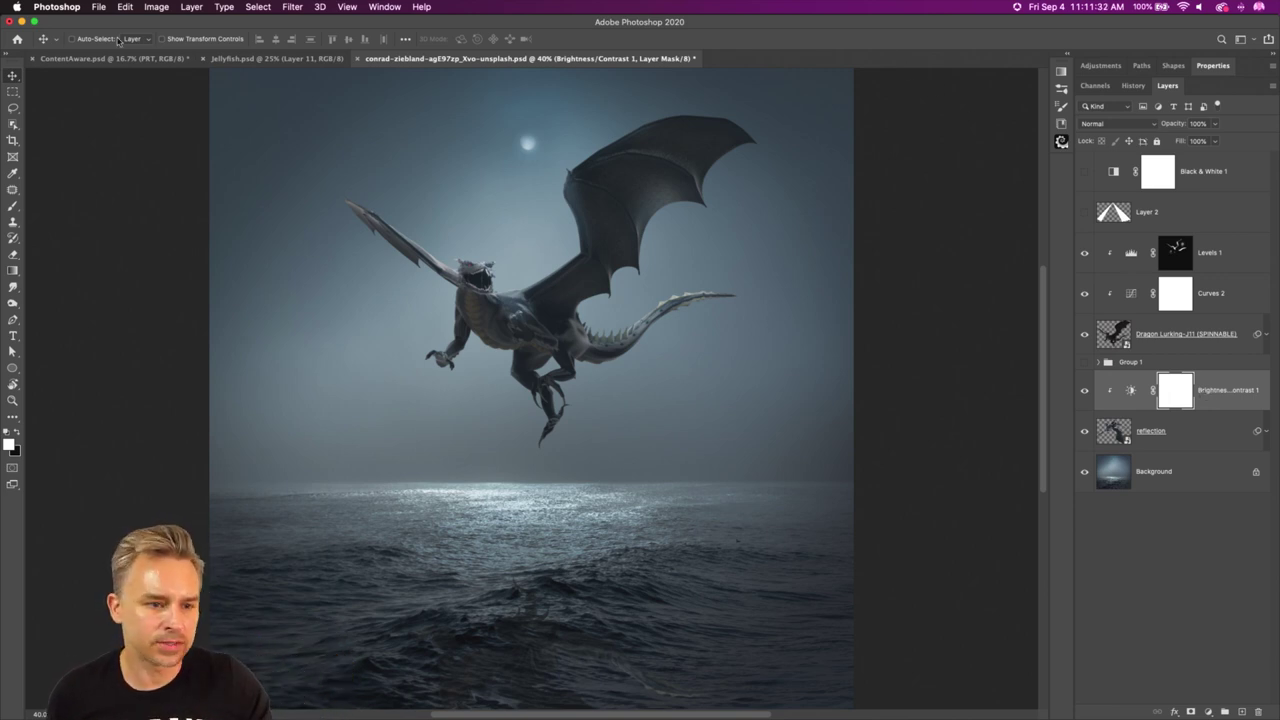
Switch to the ContentAware.psd document and show the creative asset libraries.
{"action": "left_click", "coordinate": [62, 58]}
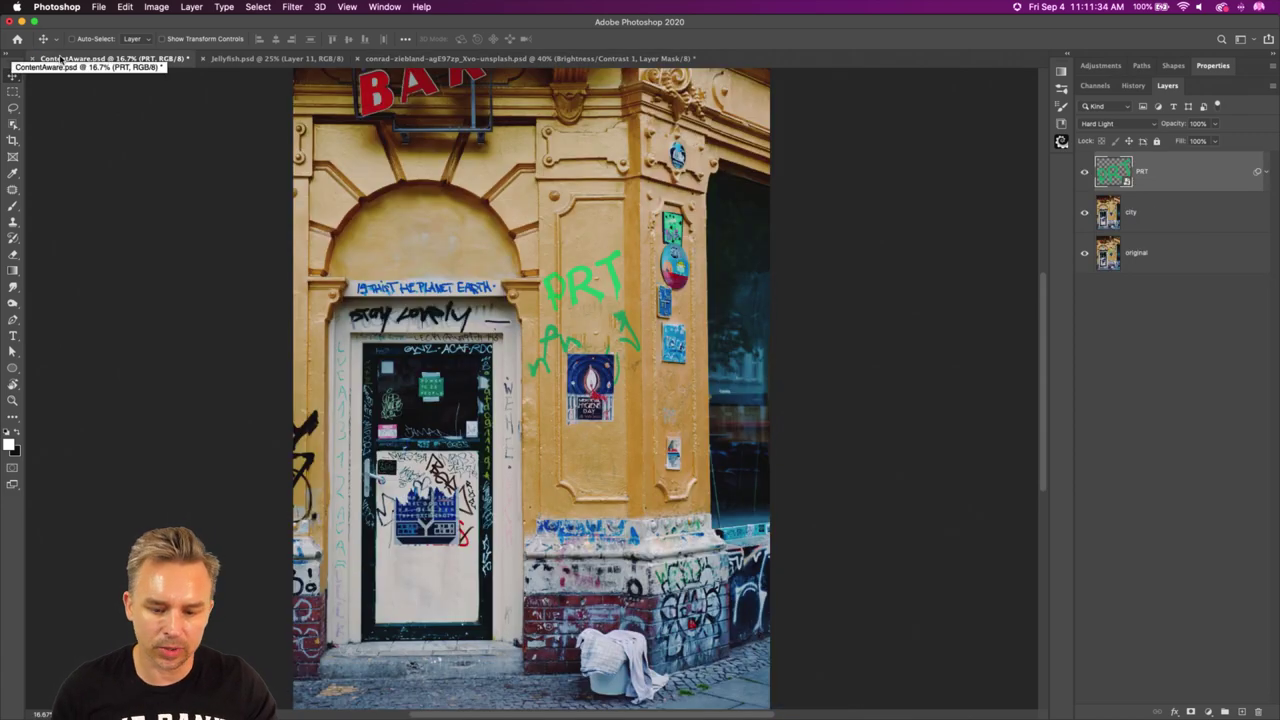
{"action": "scroll", "coordinate": [360, 400], "scroll_direction": "down", "scroll_amount": 3}
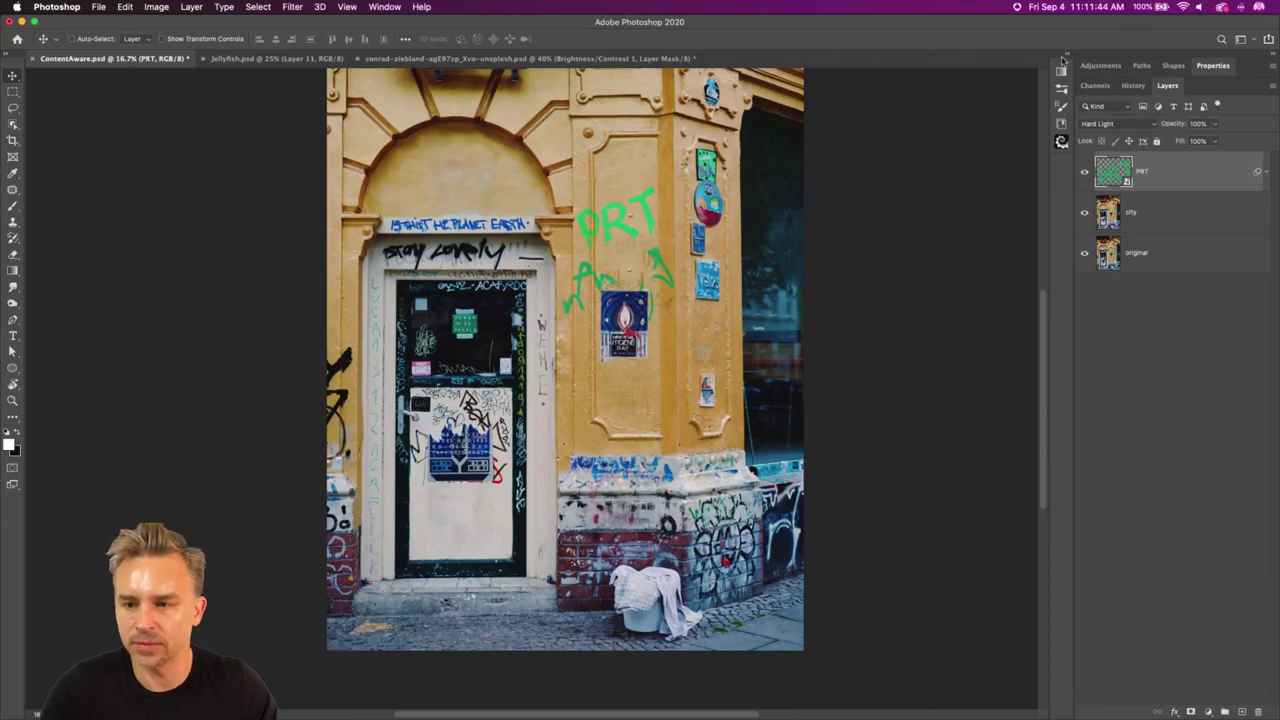
{"action": "left_click", "coordinate": [1061, 68]}
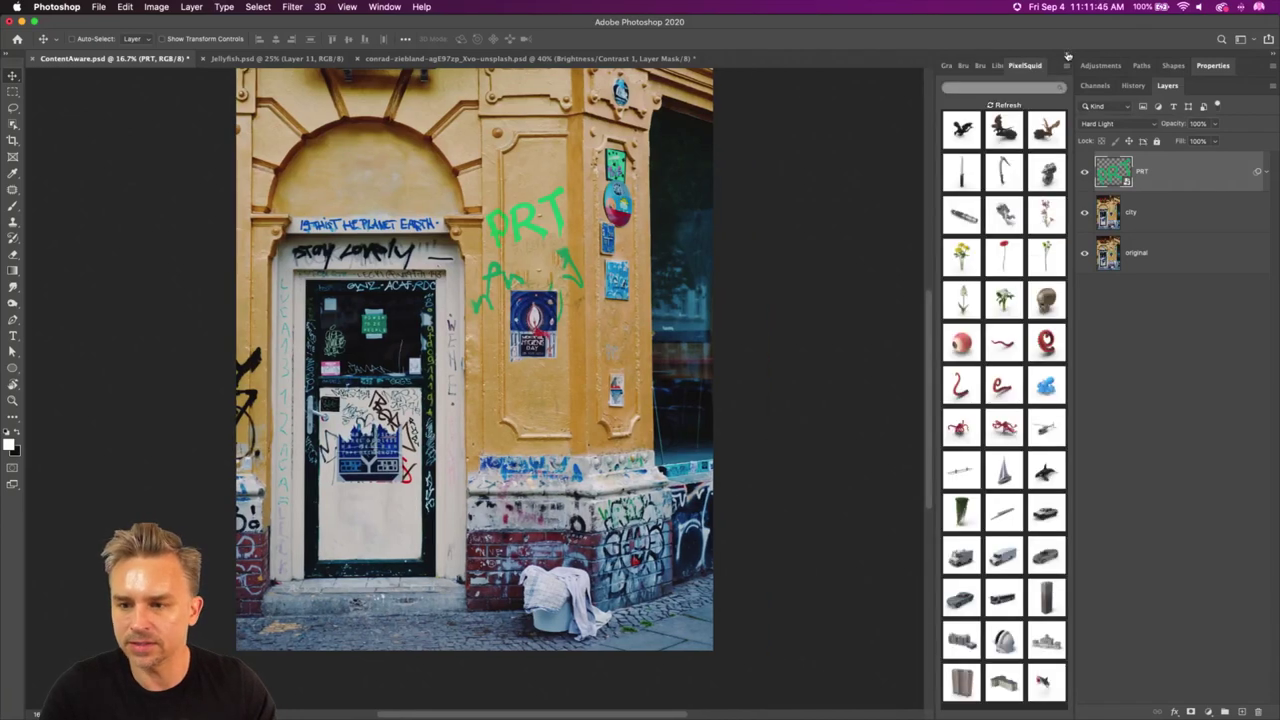
{"action": "left_click", "coordinate": [989, 66]}
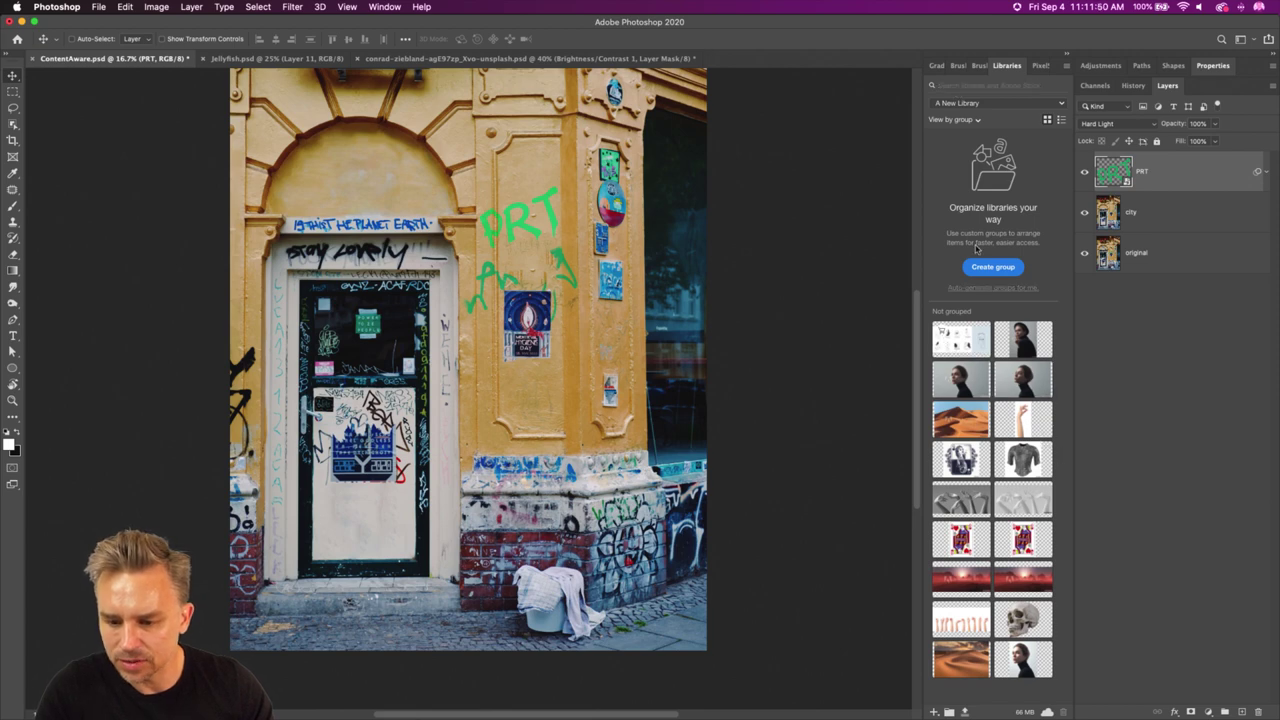
Choose the Steampunk library and expand only its Bots group.
{"action": "left_click", "coordinate": [971, 104]}
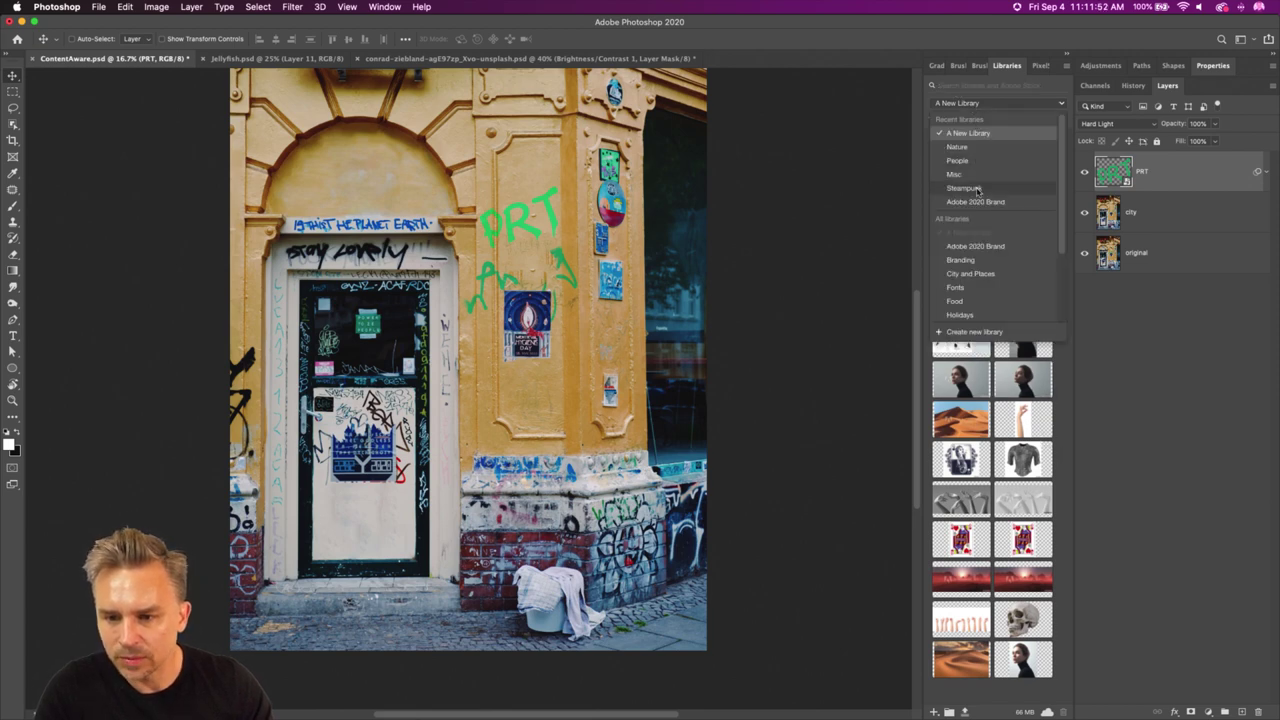
{"action": "left_click", "coordinate": [945, 188]}
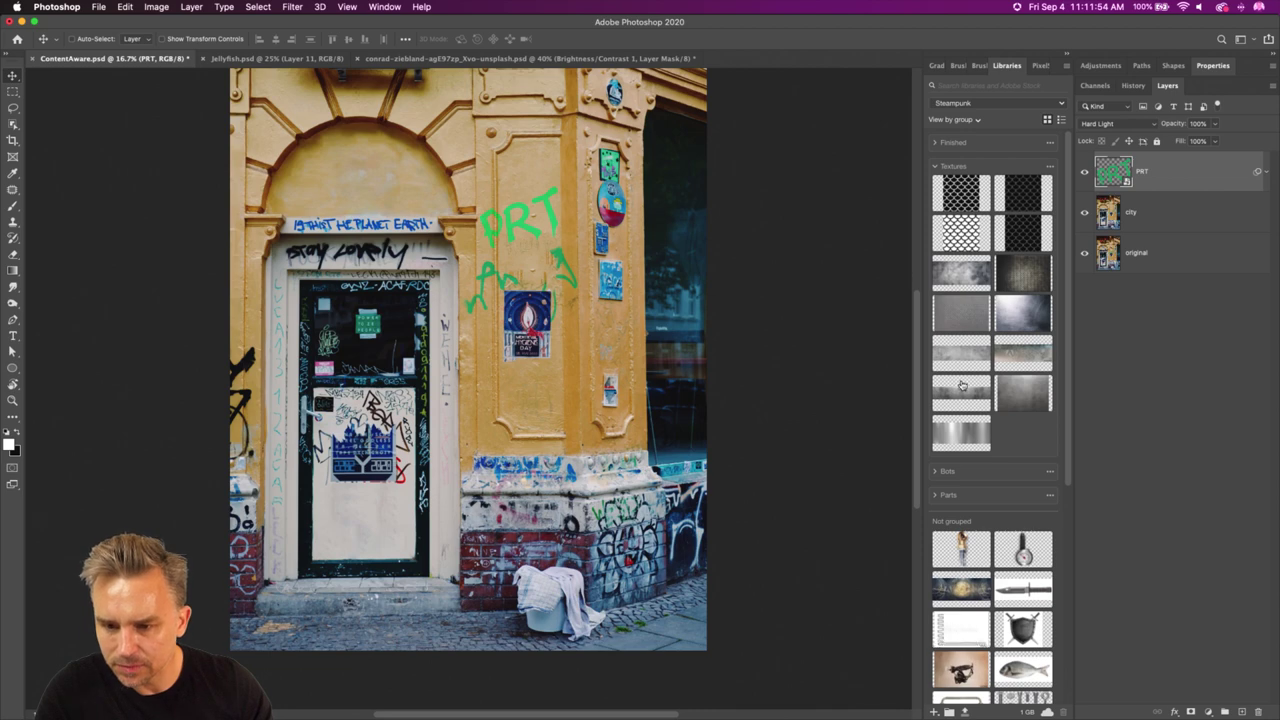
{"action": "left_click", "coordinate": [936, 167]}
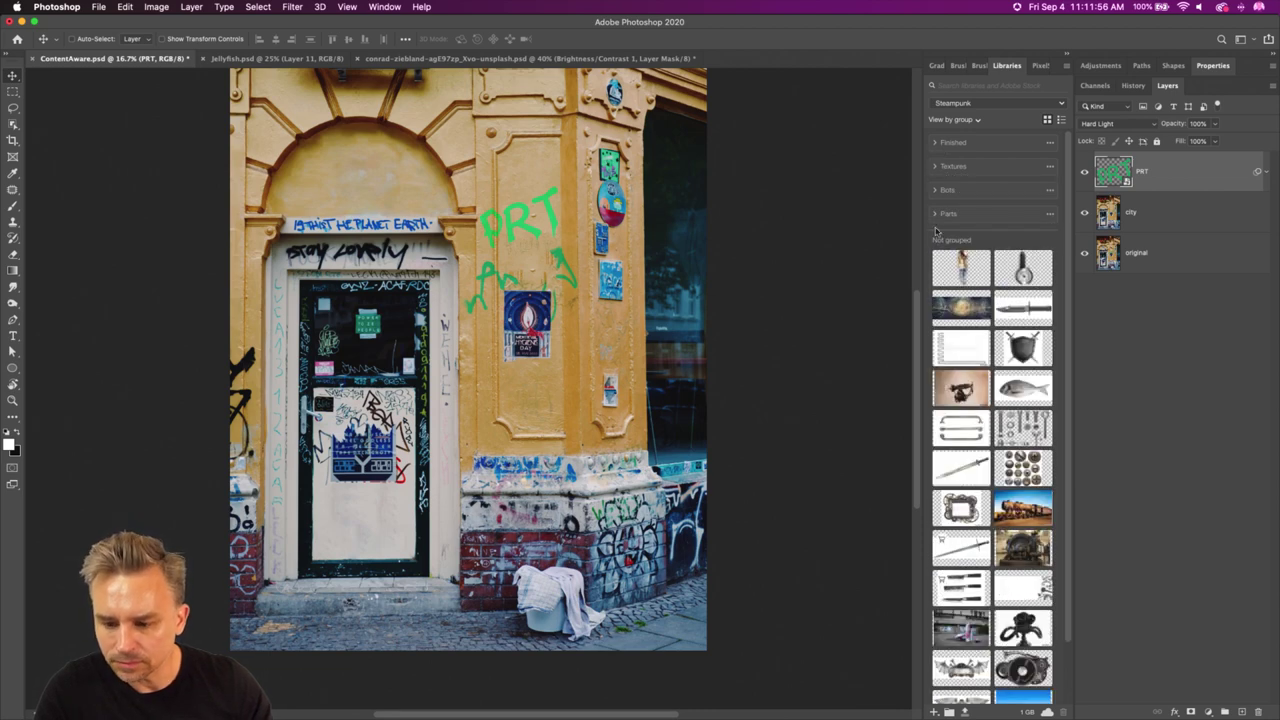
{"action": "left_click", "coordinate": [935, 143]}
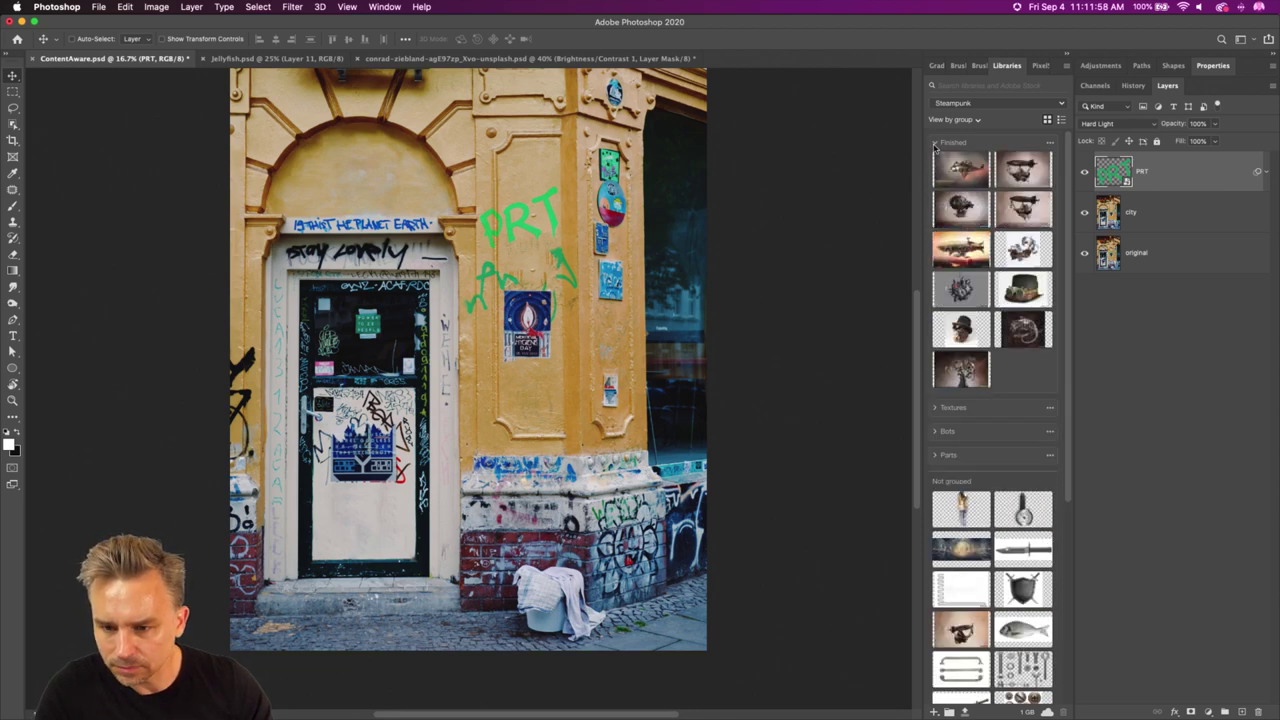
{"action": "left_click", "coordinate": [935, 144]}
{"action": "left_click", "coordinate": [935, 191]}
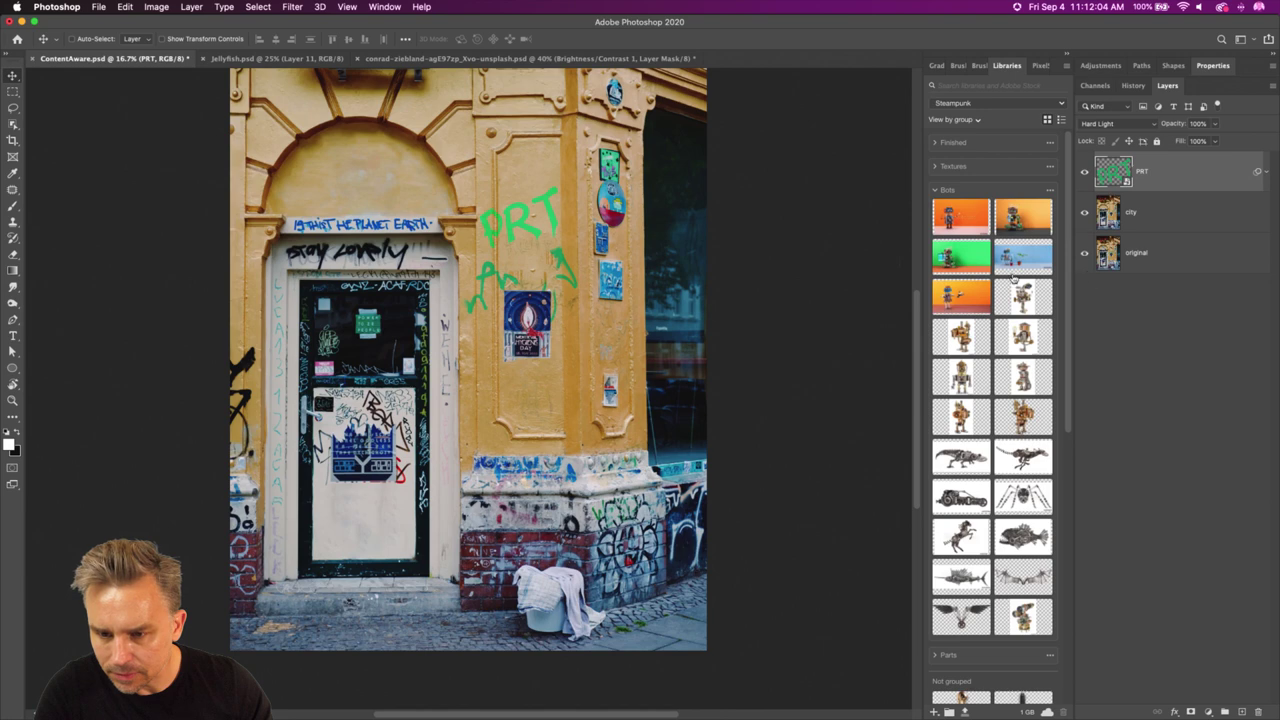
Place the smiling blue robot image from the Bots group and enlarge it to nearly fill the lower part of the street photo.
{"action": "left_click_drag", "start_coordinate": [966, 220], "coordinate": [561, 344]}
{"action": "left_click_drag", "start_coordinate": [433, 360], "coordinate": [441, 368]}
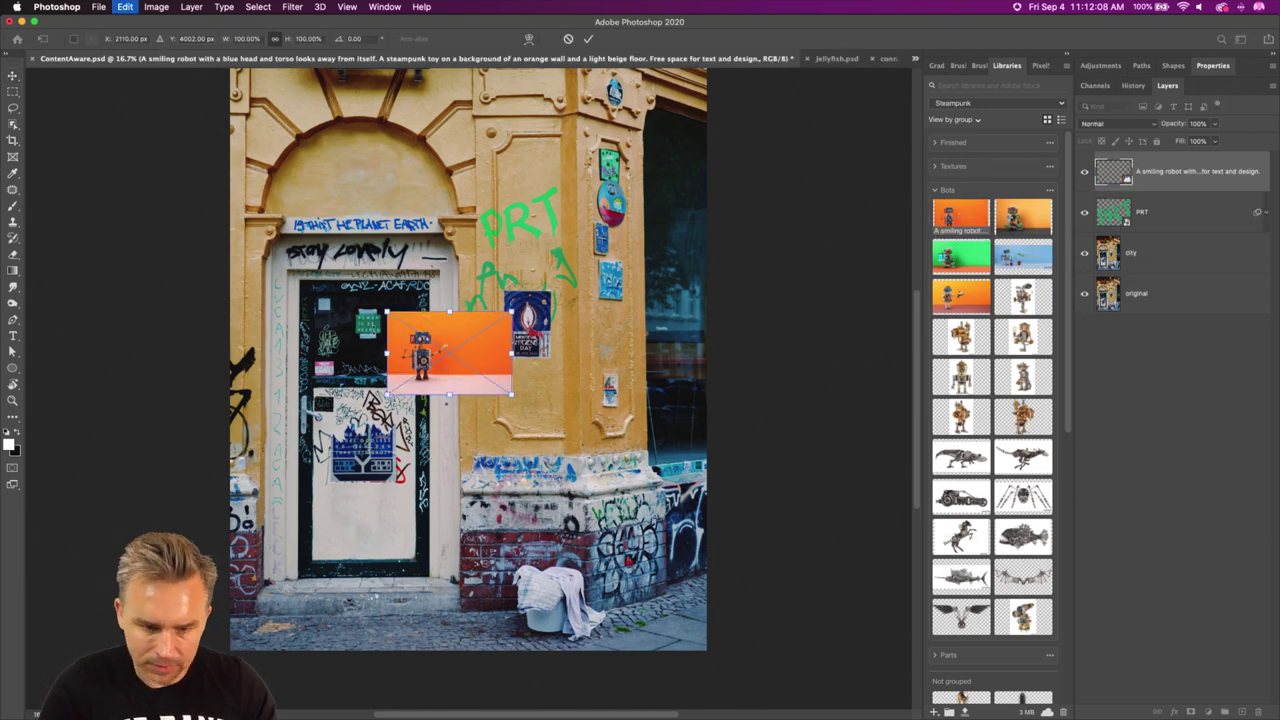
{"action": "left_click_drag", "start_coordinate": [387, 311], "coordinate": [137, 143]}
{"action": "left_click_drag", "start_coordinate": [266, 350], "coordinate": [422, 597]}
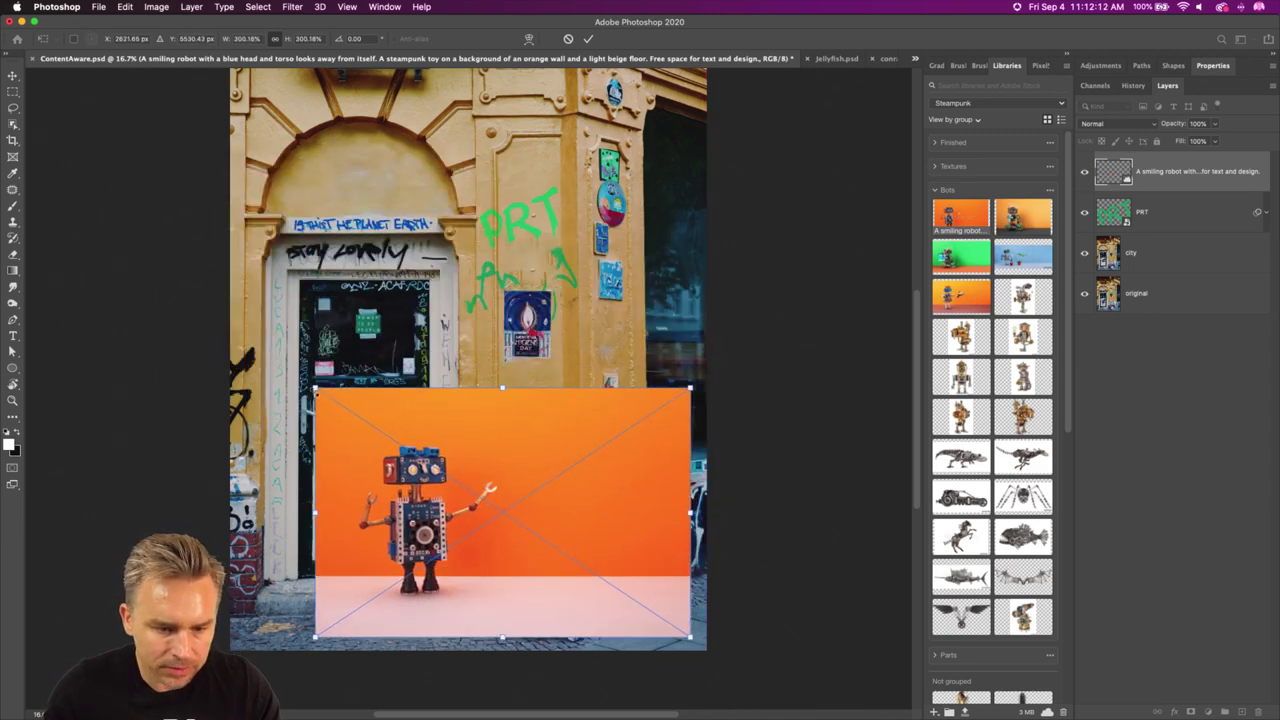
{"action": "left_click_drag", "start_coordinate": [315, 393], "coordinate": [243, 340]}
{"action": "key", "text": "Return"}
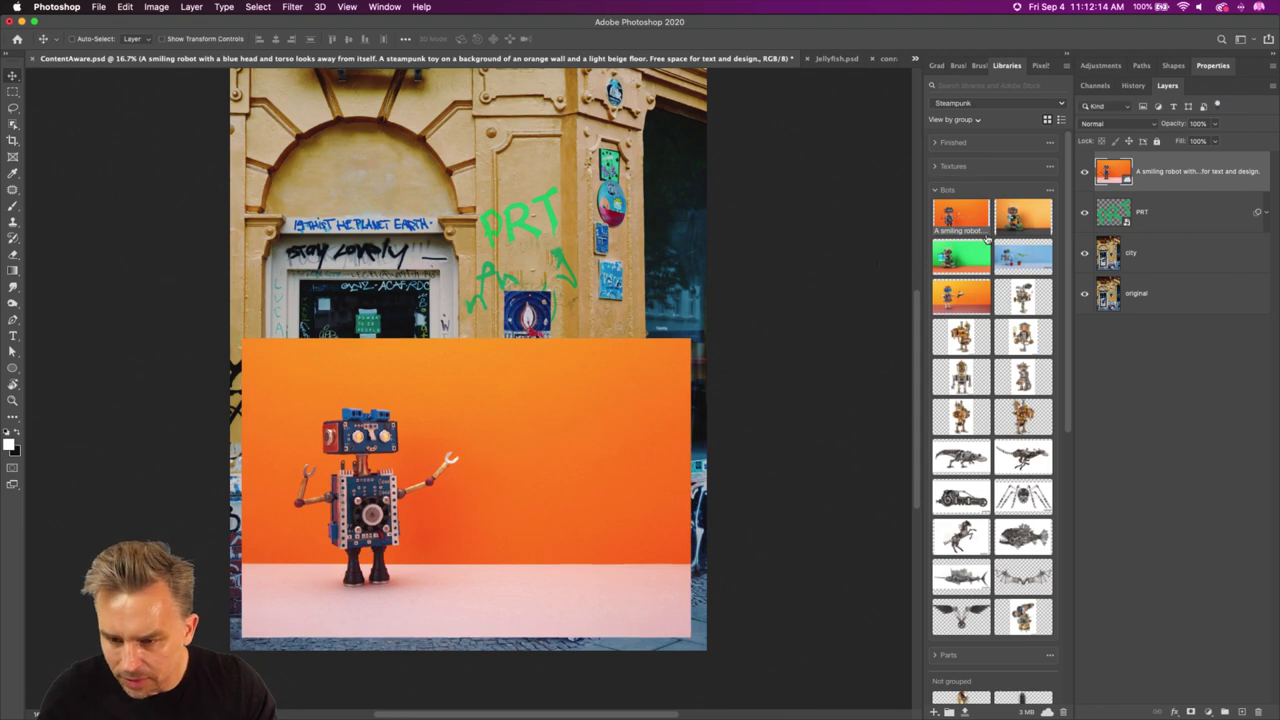
Place the robot waiter image on orange and the pizza courier robot image on green from the Bots group above the large robot.
{"action": "scroll", "coordinate": [966, 552], "scroll_direction": "down", "scroll_amount": 10}
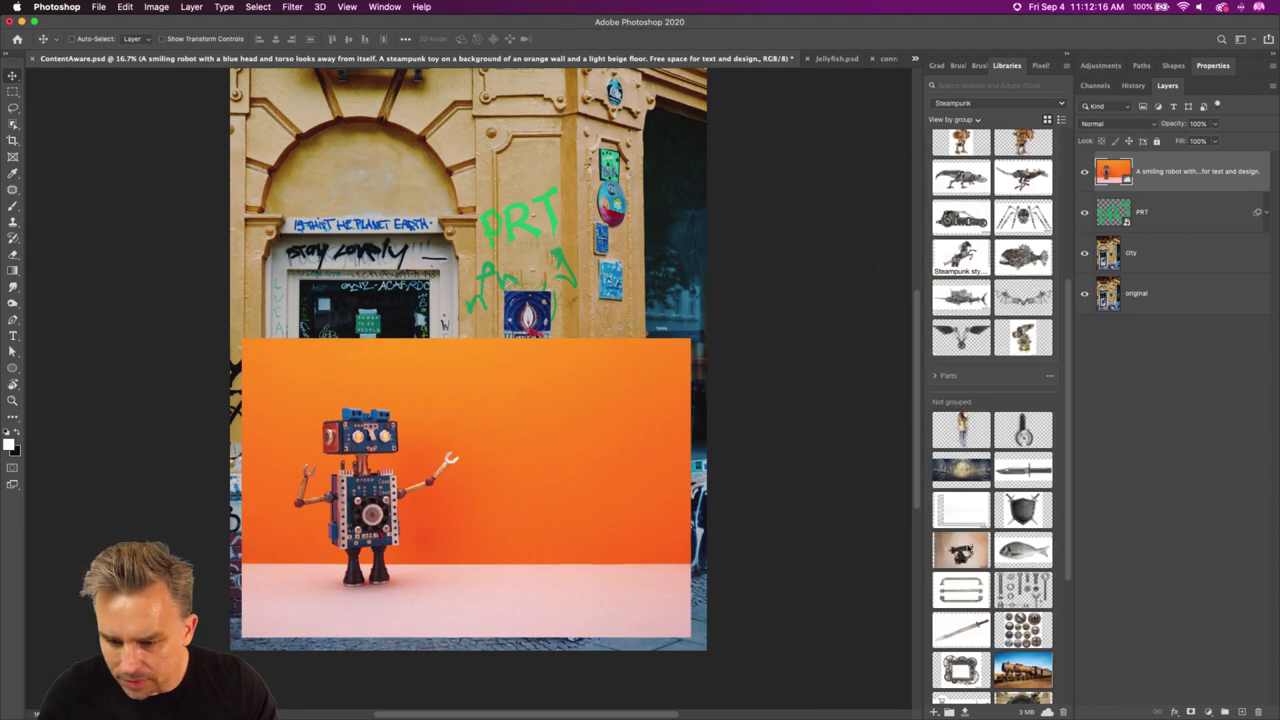
{"action": "scroll", "coordinate": [968, 548], "scroll_direction": "up", "scroll_amount": 3}
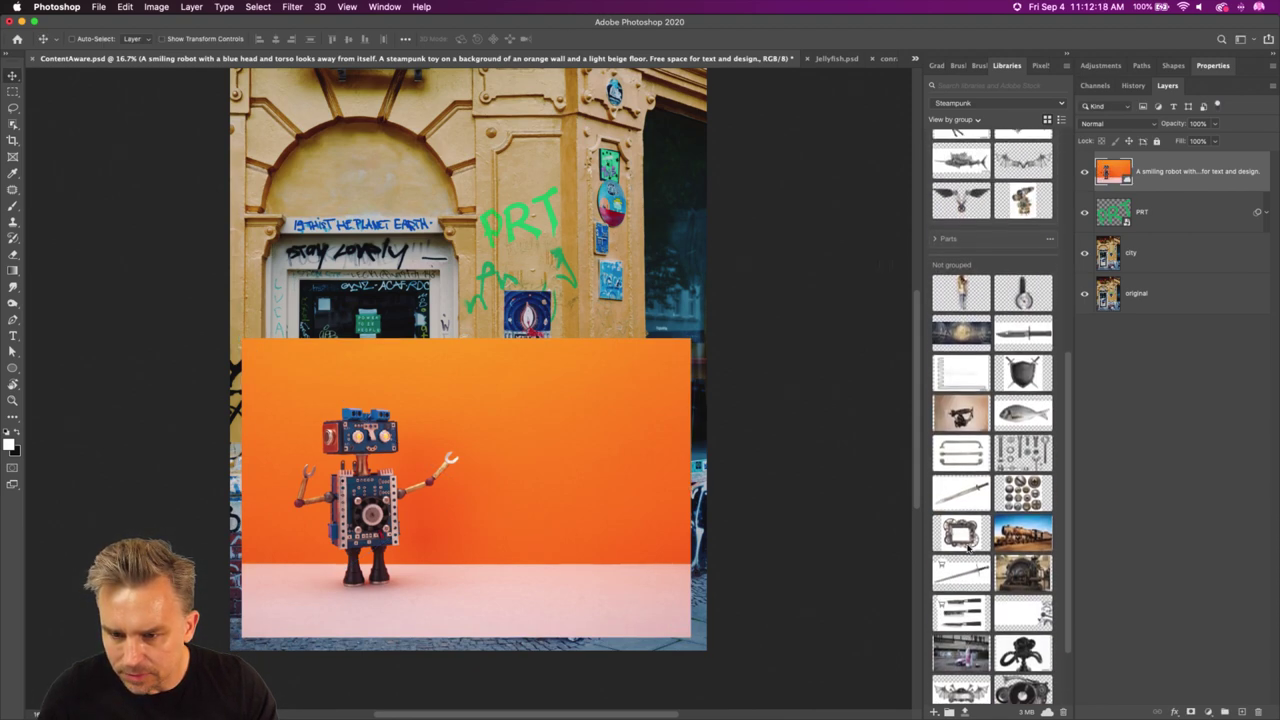
{"action": "scroll", "coordinate": [948, 246], "scroll_direction": "up", "scroll_amount": 10}
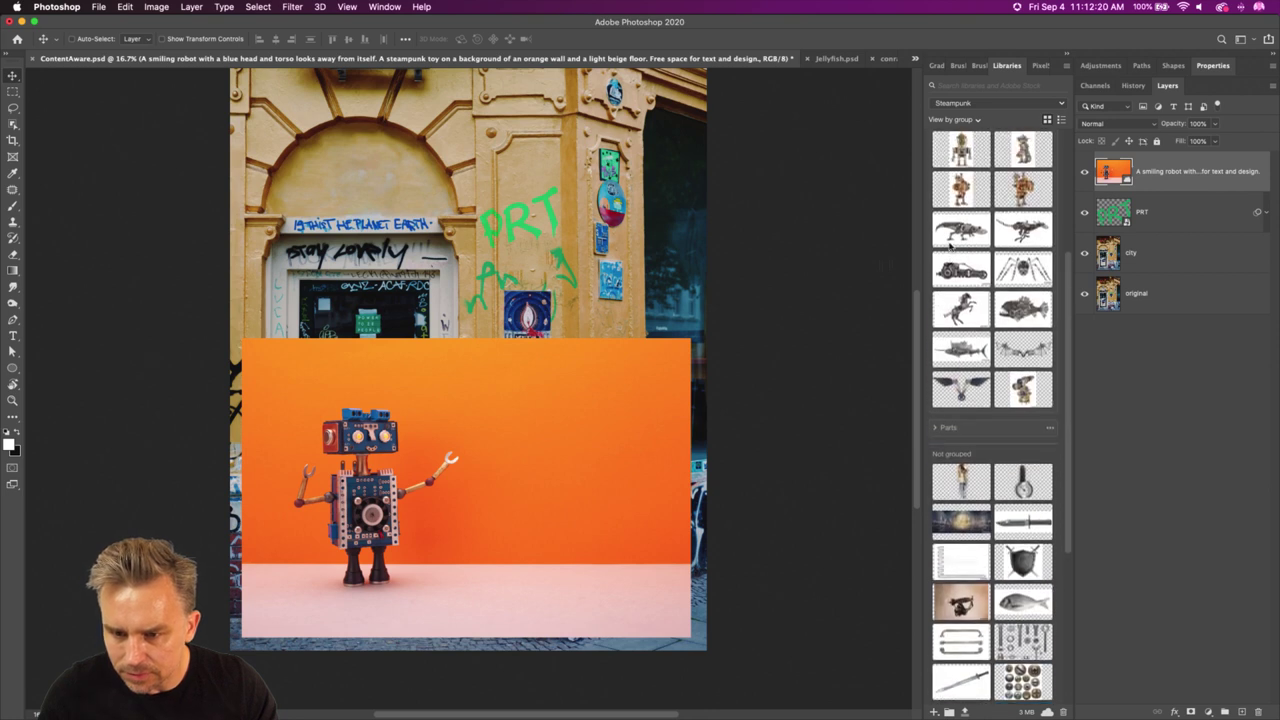
{"action": "left_click_drag", "start_coordinate": [961, 296], "coordinate": [578, 376]}
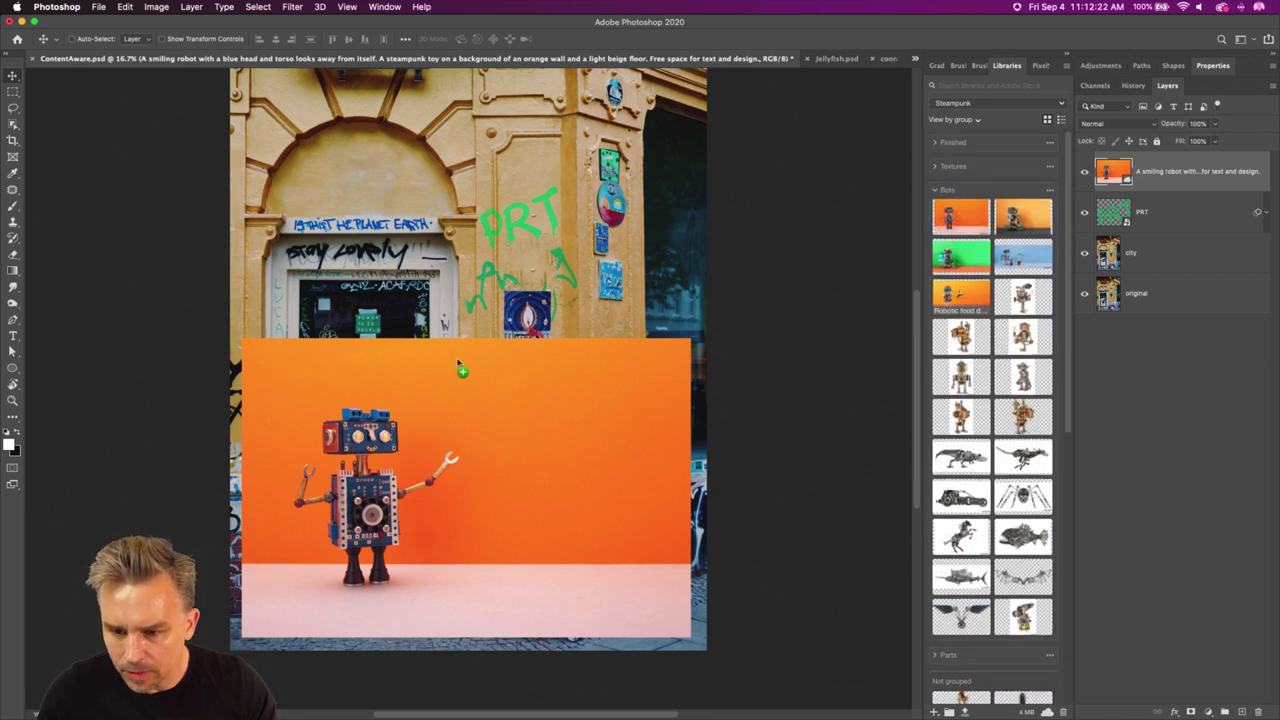
{"action": "left_click_drag", "start_coordinate": [403, 321], "coordinate": [406, 322]}
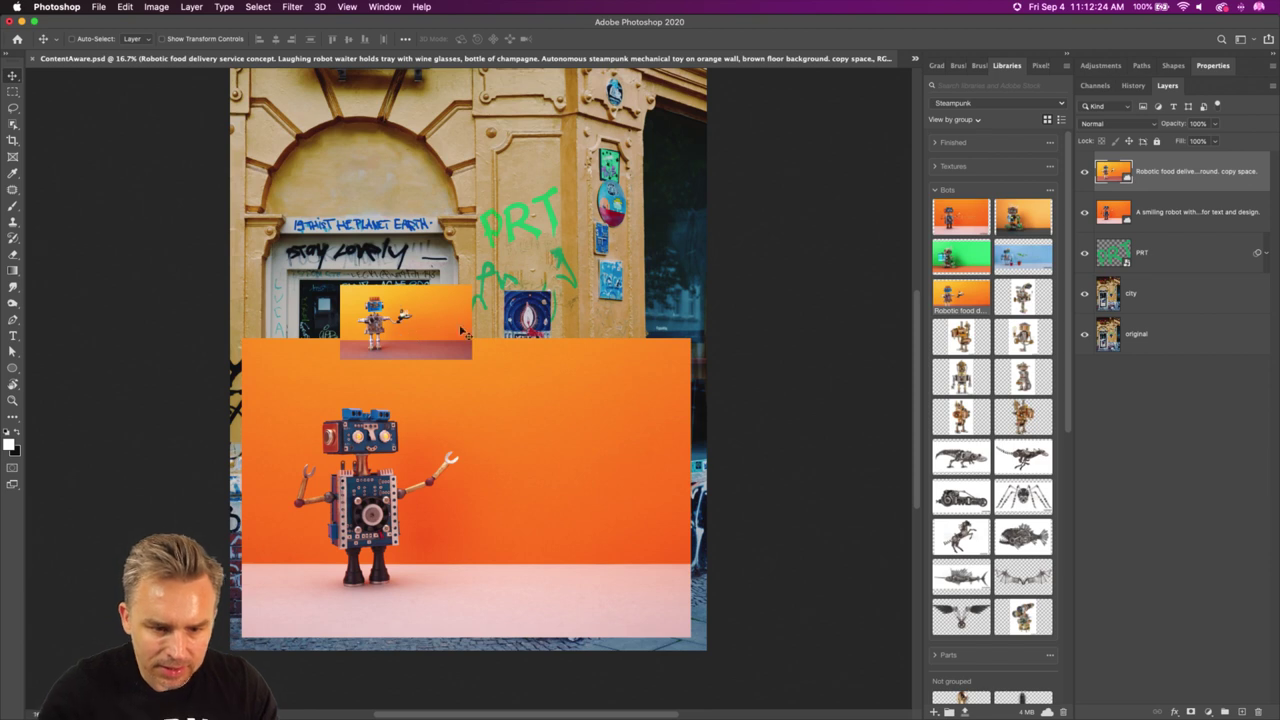
{"action": "left_click_drag", "start_coordinate": [395, 227], "coordinate": [503, 251]}
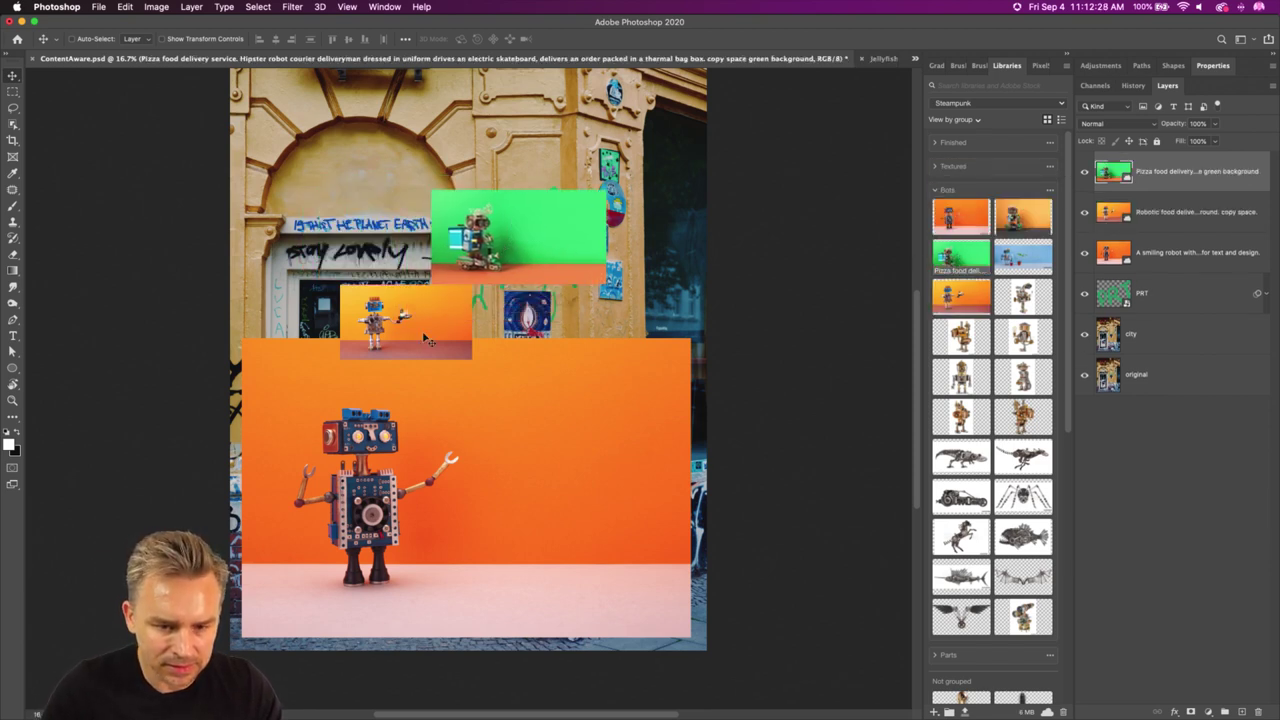
Hide the pizza courier robot layer and the robot waiter layer.
{"action": "left_click", "coordinate": [426, 342], "text": "super"}
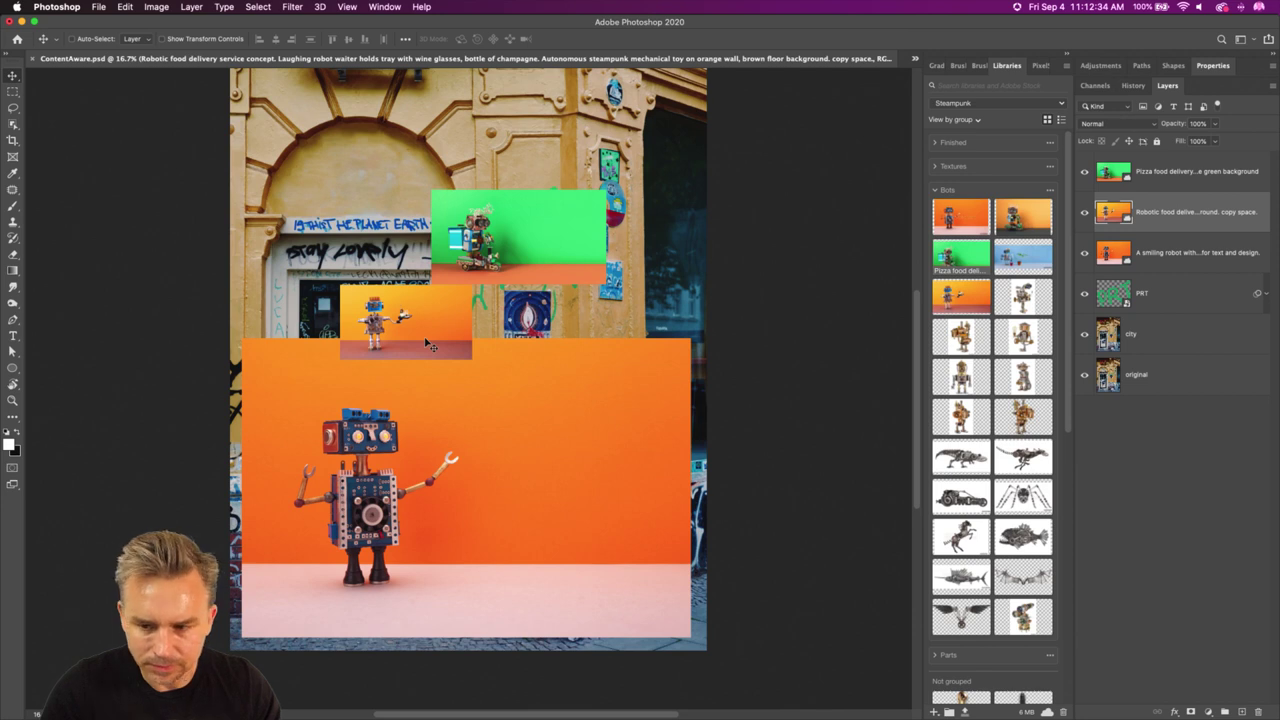
{"action": "left_click", "coordinate": [1084, 172]}
{"action": "left_click", "coordinate": [1084, 212]}
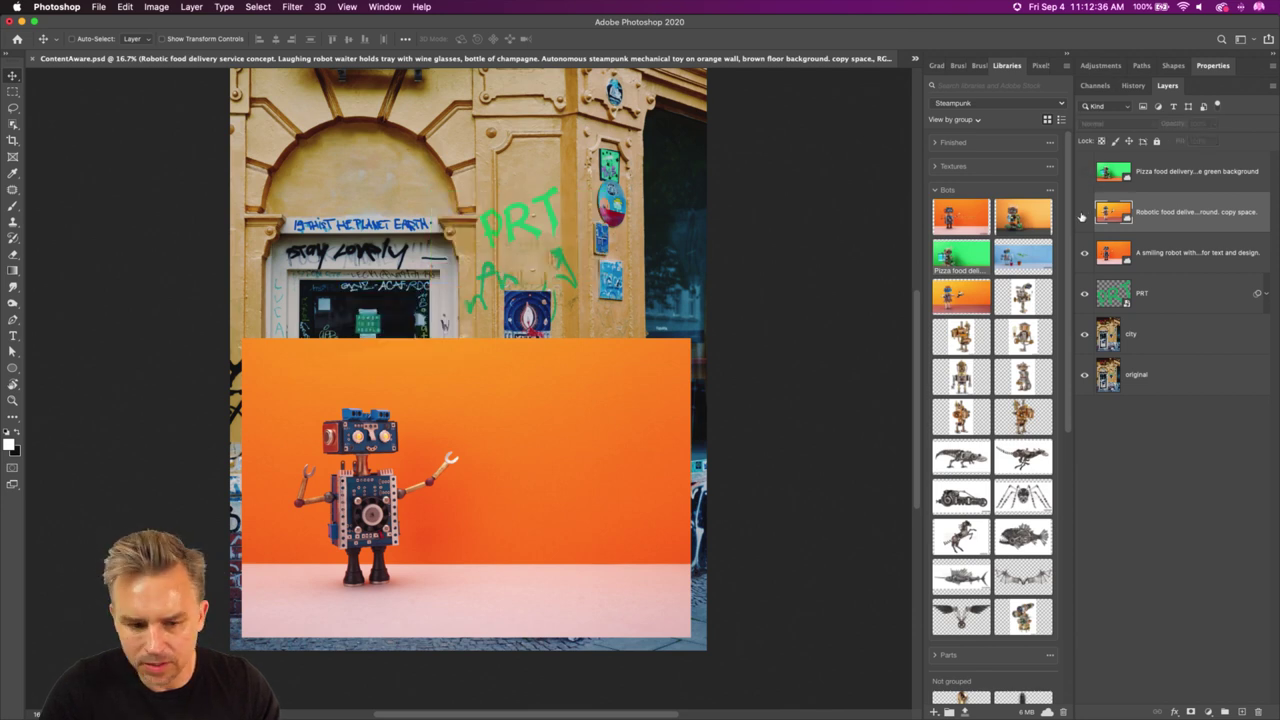
Rasterize the smiling robot layer.
{"action": "left_click", "coordinate": [1166, 254]}
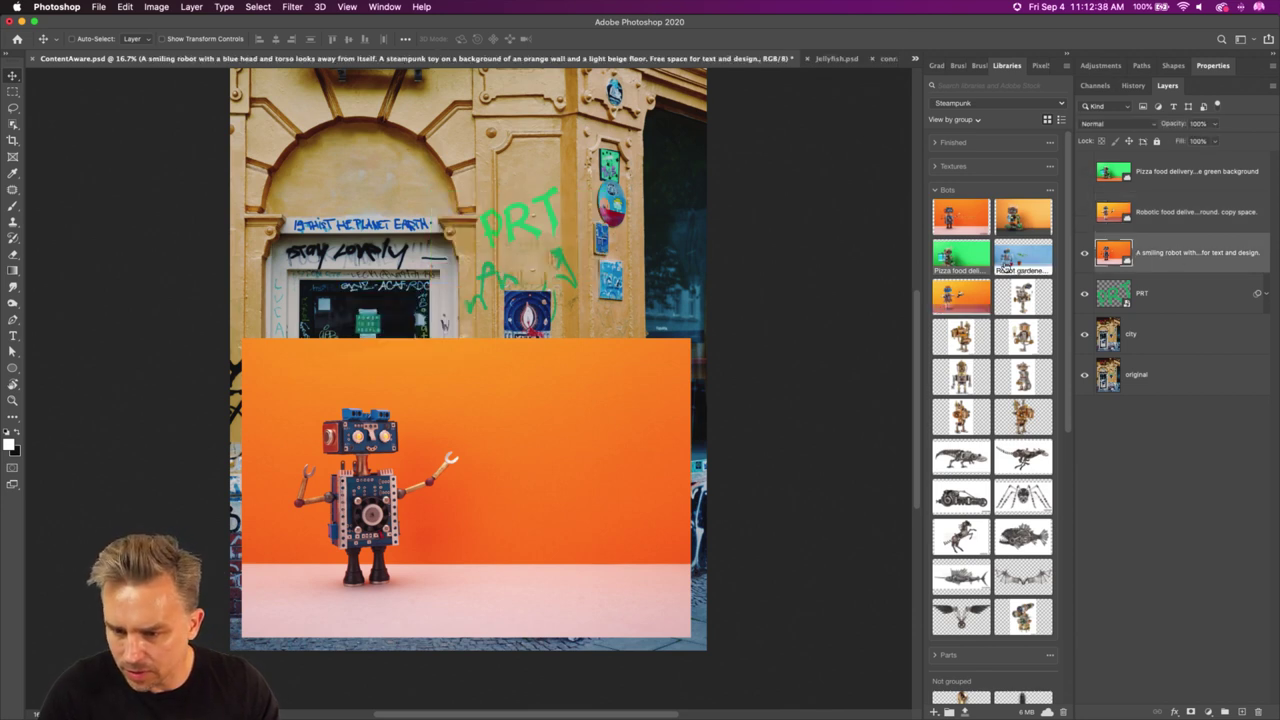
{"action": "right_click", "coordinate": [1212, 253]}
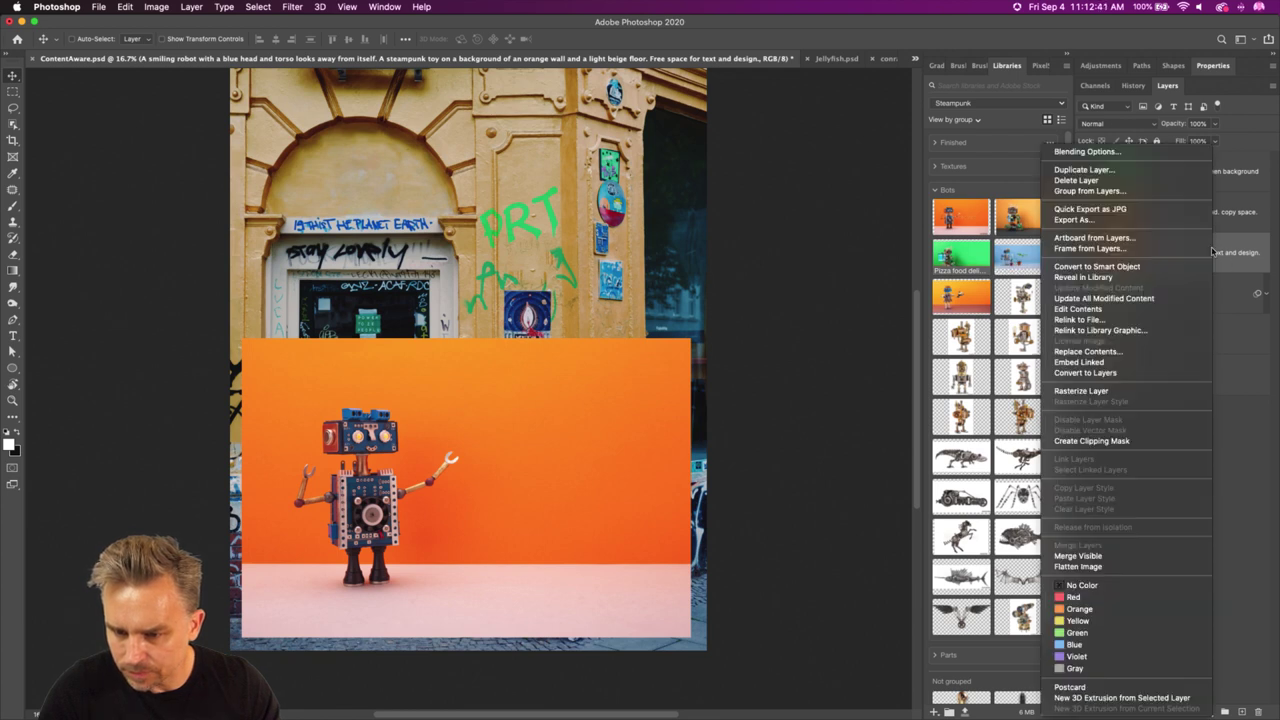
{"action": "left_click", "coordinate": [1091, 392]}
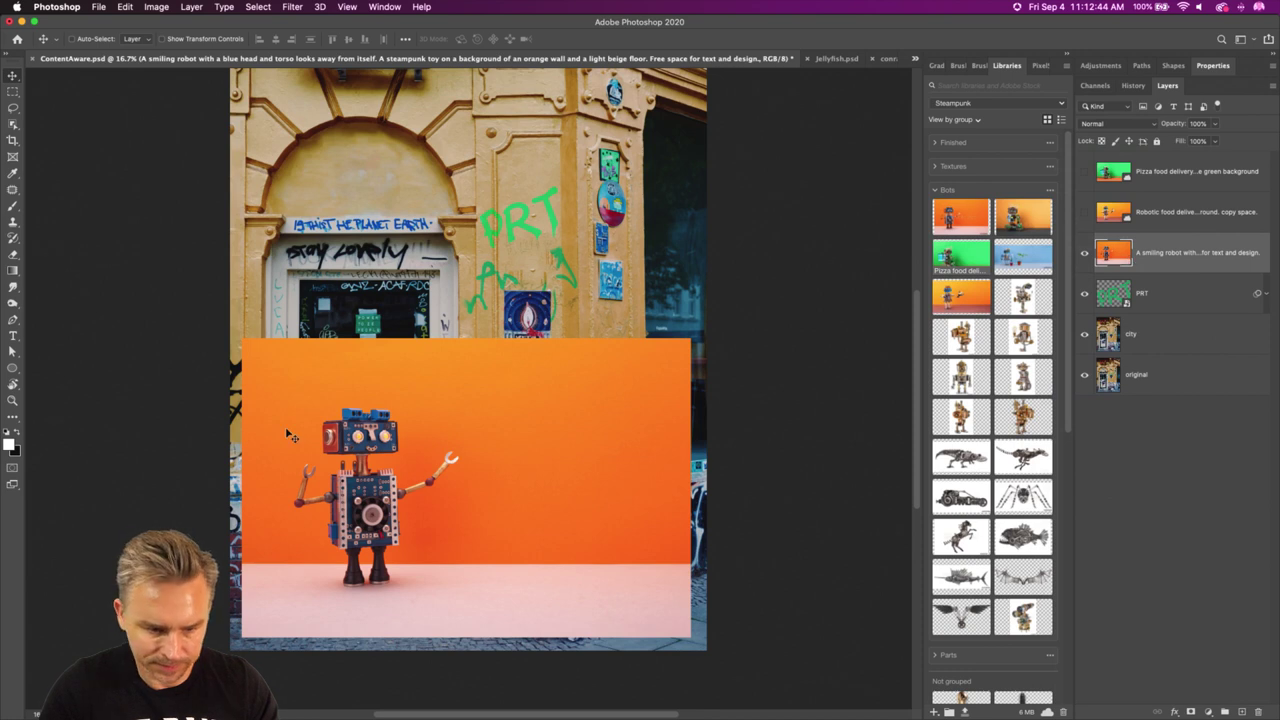
Delete the empty orange area beyond the smiling robot's raised wrench arm with a rectangular selection, and deselect.
{"action": "left_click", "coordinate": [13, 91]}
{"action": "left_click_drag", "start_coordinate": [657, 296], "coordinate": [483, 652]}
{"action": "key", "text": "Delete"}
{"action": "key", "text": "ctrl+d"}
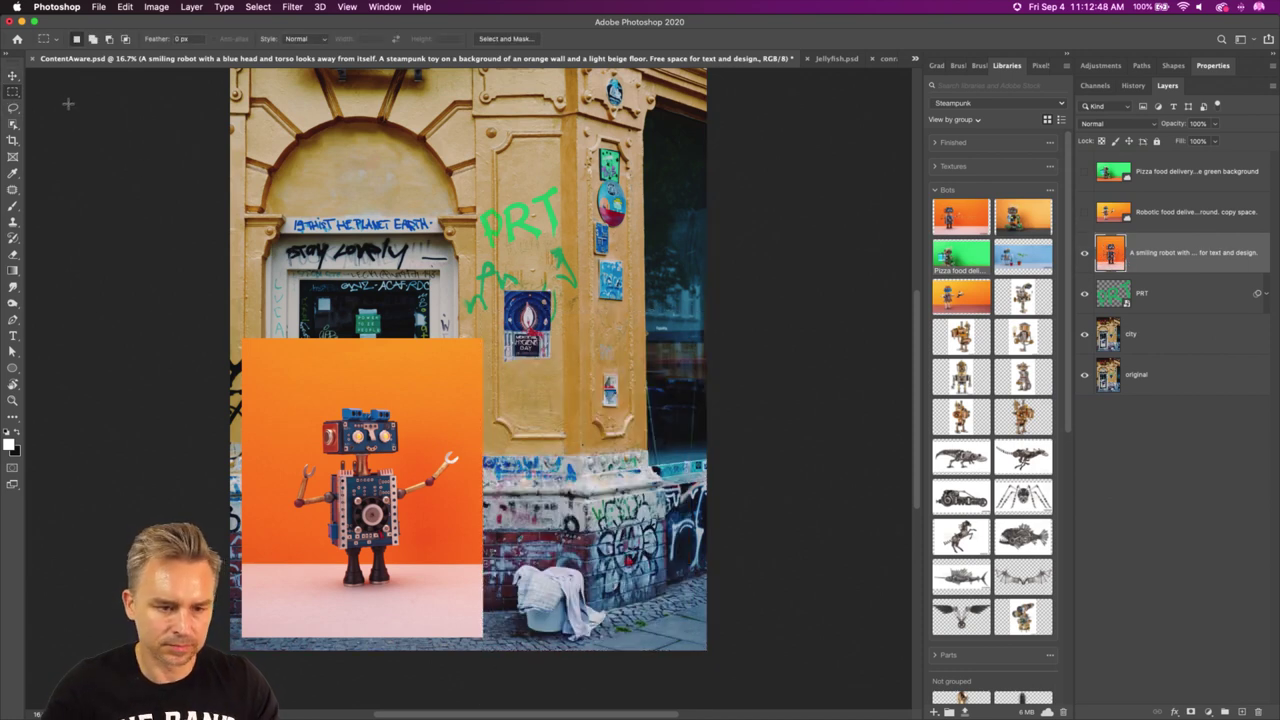
Move the trimmed smiling robot image up to the middle of the building facade and scale it up proportionally.
{"action": "key", "text": "v"}
{"action": "left_click_drag", "start_coordinate": [338, 518], "coordinate": [473, 369]}
{"action": "key", "text": "ctrl+t"}
{"action": "left_click_drag", "start_coordinate": [371, 207], "coordinate": [283, 97]}
{"action": "key", "text": "Return"}
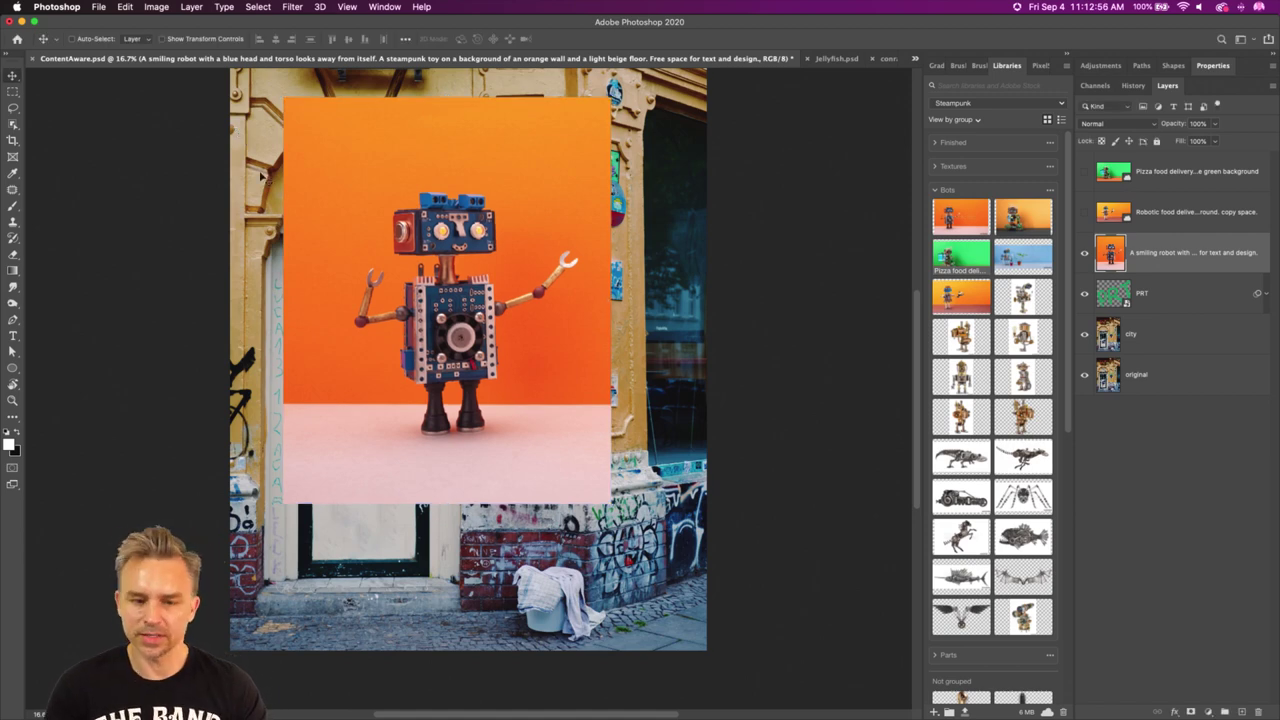
Show the smiling robot layer's properties with its quick actions and collapse the asset libraries.
{"action": "key", "text": "super+equal"}
{"action": "left_click_drag", "start_coordinate": [437, 229], "coordinate": [526, 375]}
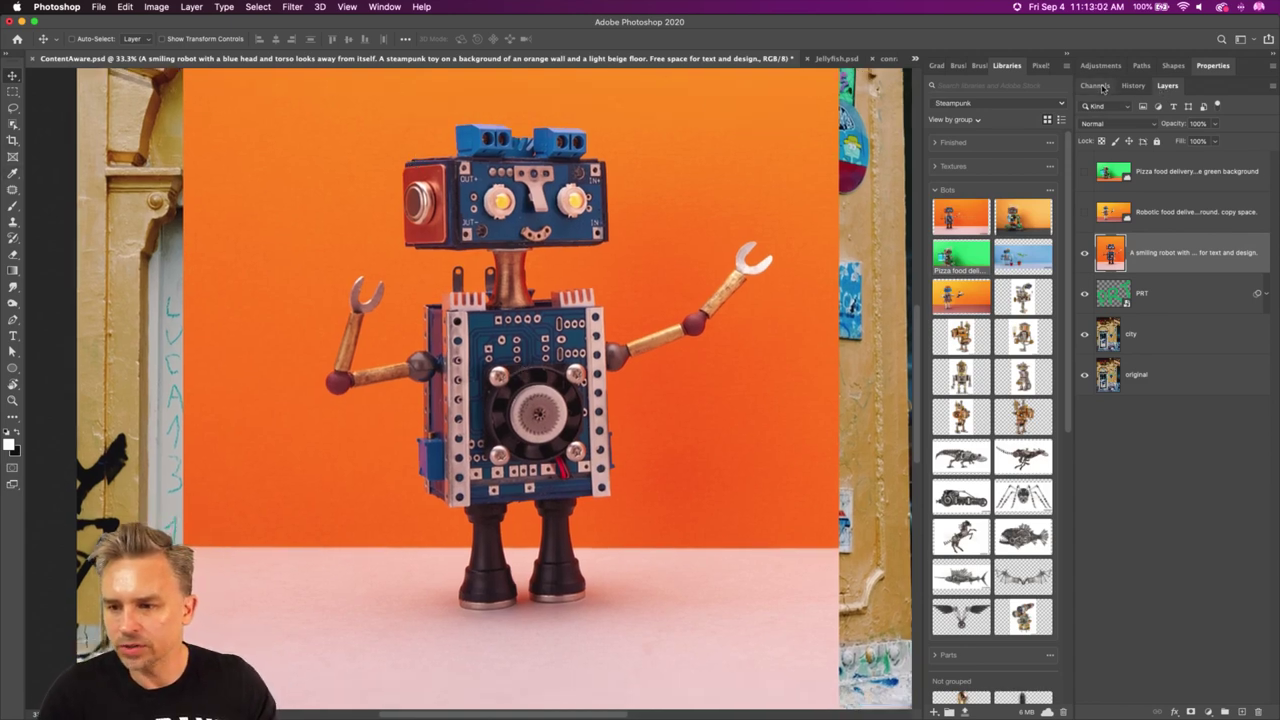
{"action": "left_click", "coordinate": [1214, 66]}
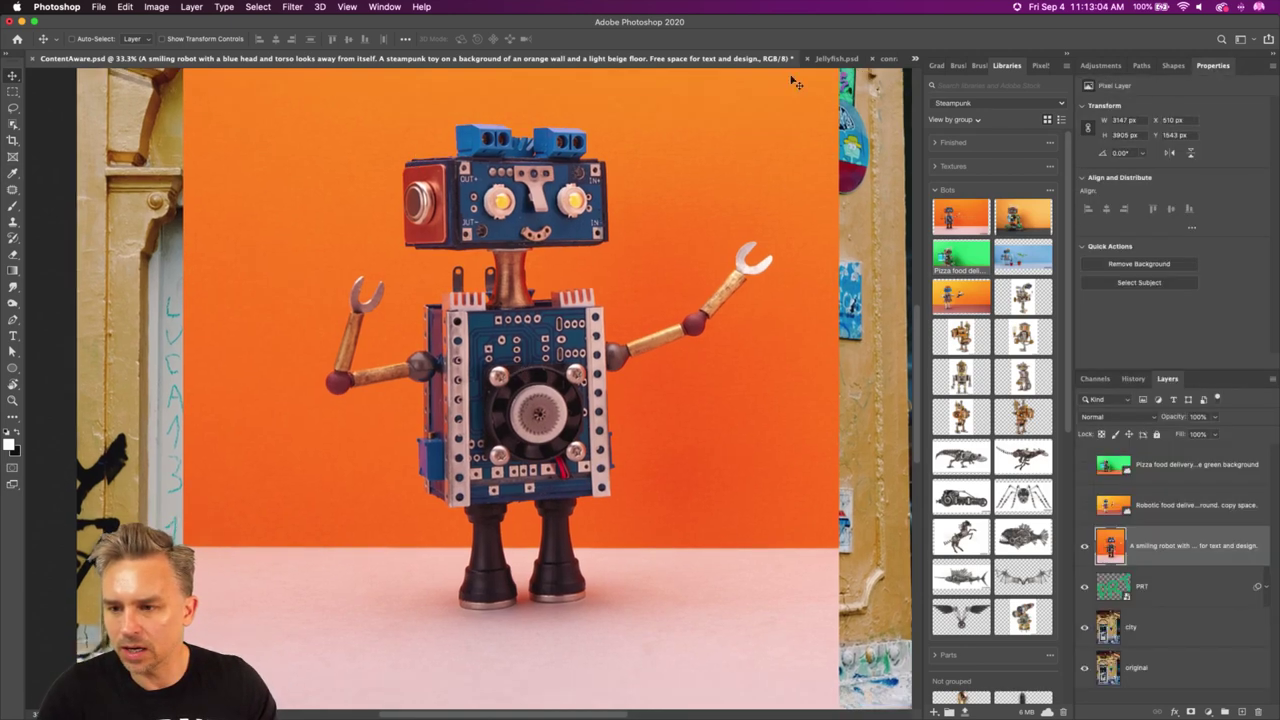
{"action": "left_click", "coordinate": [1066, 57]}
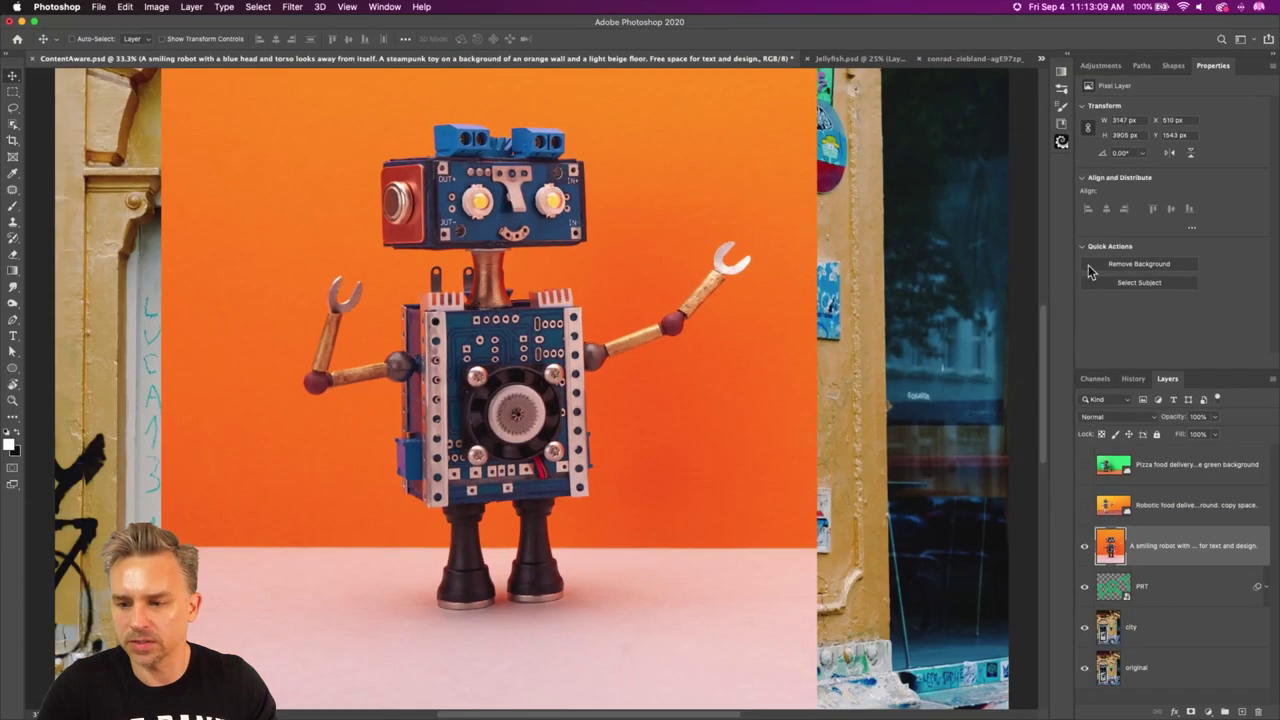
Remove the orange background from the smiling robot layer and move the robot down onto the cobbled pavement.
{"action": "left_click", "coordinate": [1103, 263]}
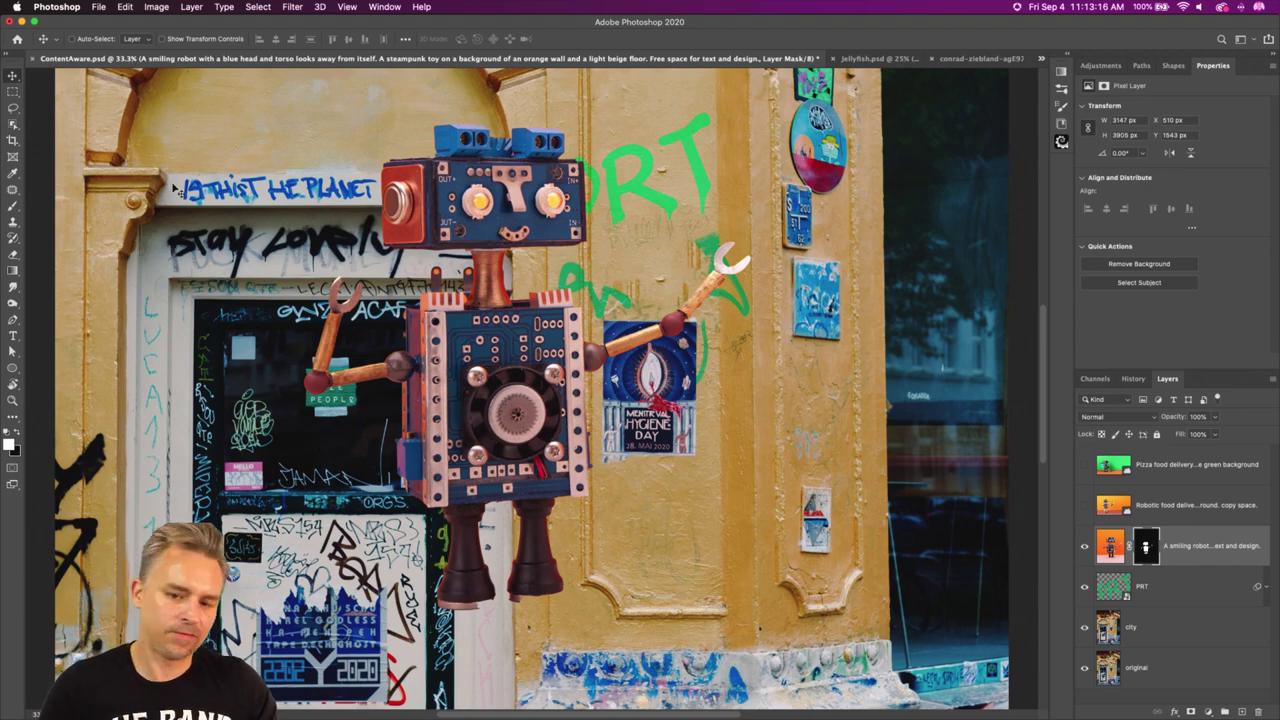
{"action": "scroll", "coordinate": [256, 372], "scroll_direction": "down", "scroll_amount": 8}
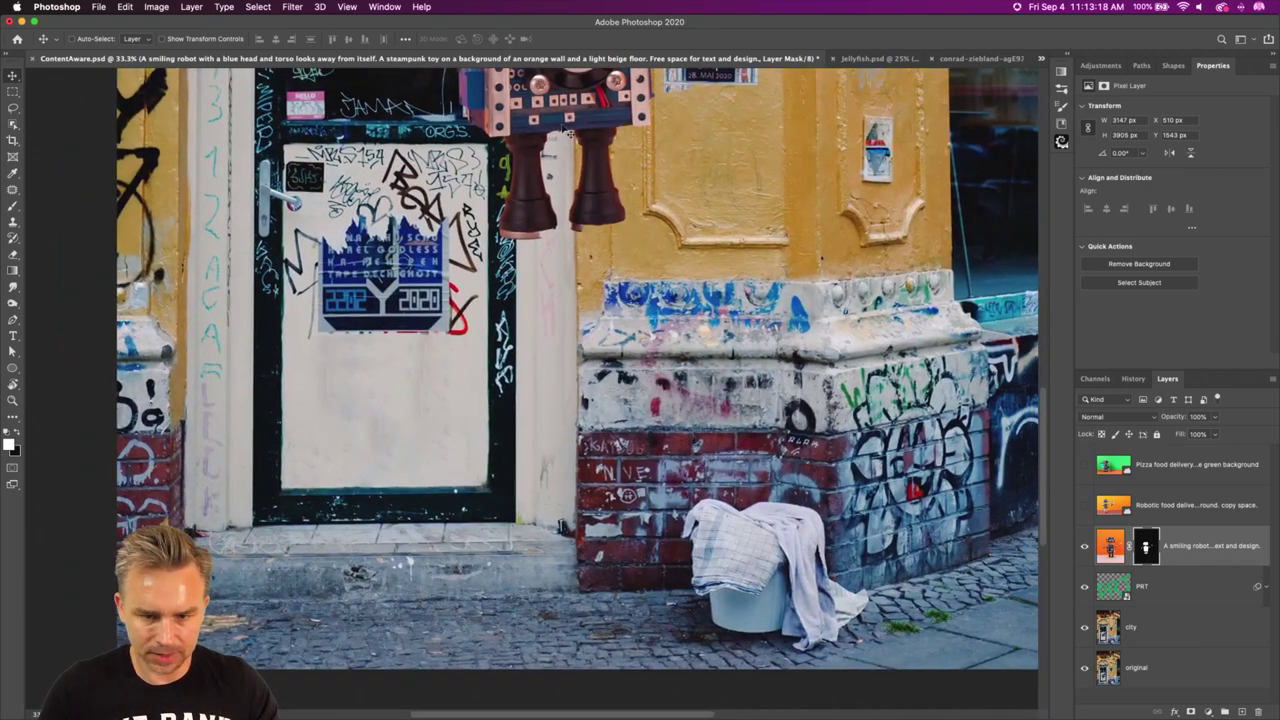
{"action": "left_click_drag", "start_coordinate": [562, 132], "coordinate": [562, 522]}
{"action": "scroll", "coordinate": [530, 510], "scroll_direction": "down", "scroll_amount": 2}
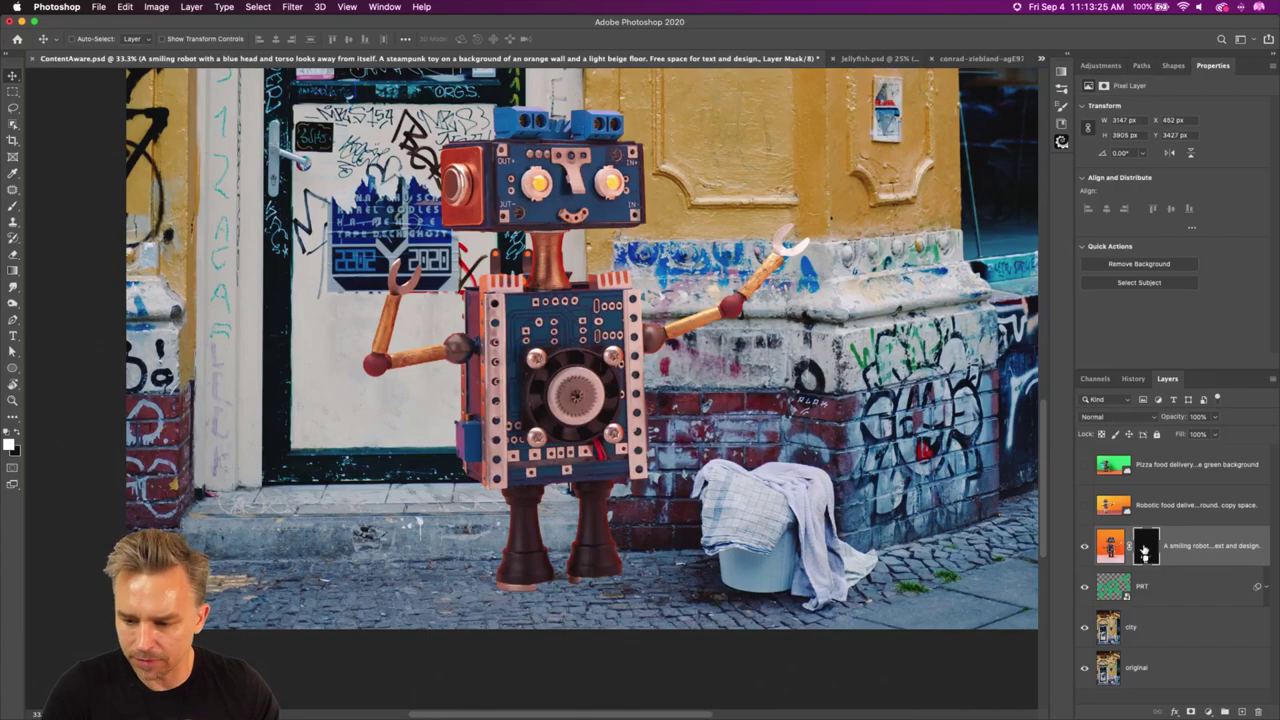
Target the smiling robot's layer mask around its feet and choose a round Brush preset in place of the spatter brush.
{"action": "left_click", "coordinate": [1145, 550]}
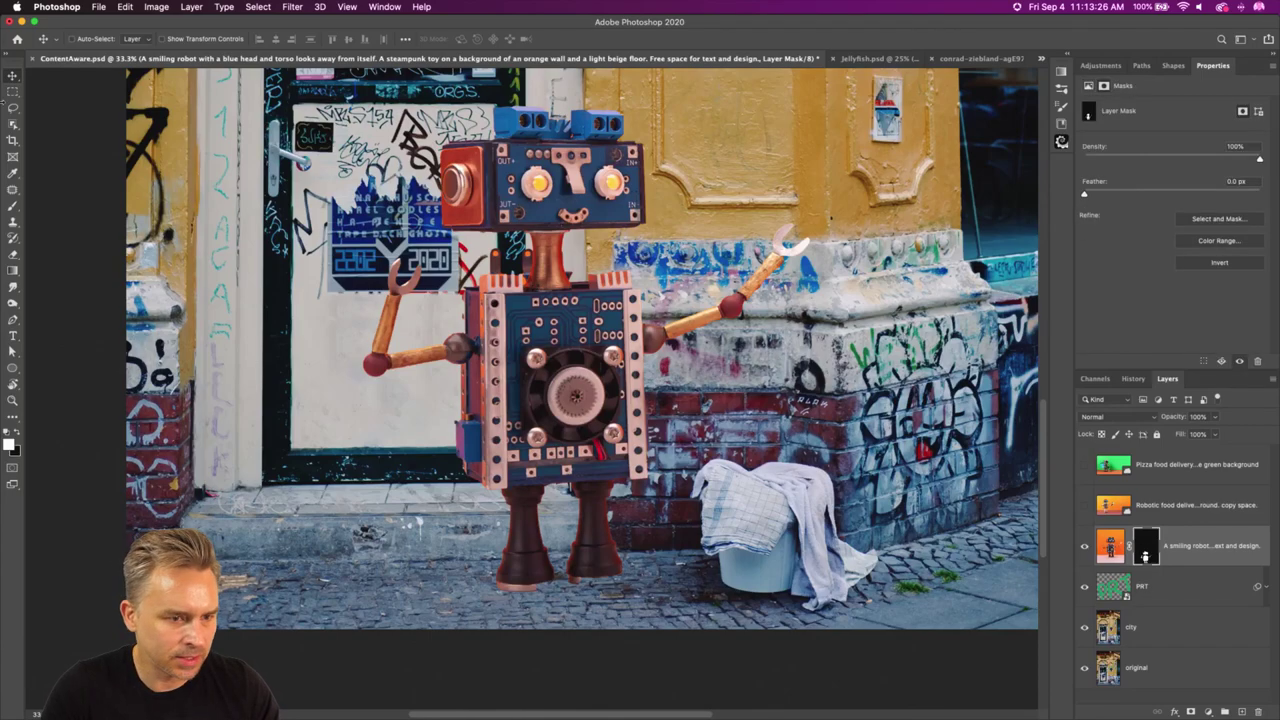
{"action": "mouse_move", "coordinate": [449, 507]}
{"action": "left_mouse_down"}
{"action": "mouse_move", "coordinate": [389, 321]}
{"action": "mouse_move", "coordinate": [363, 139]}
{"action": "left_mouse_up"}
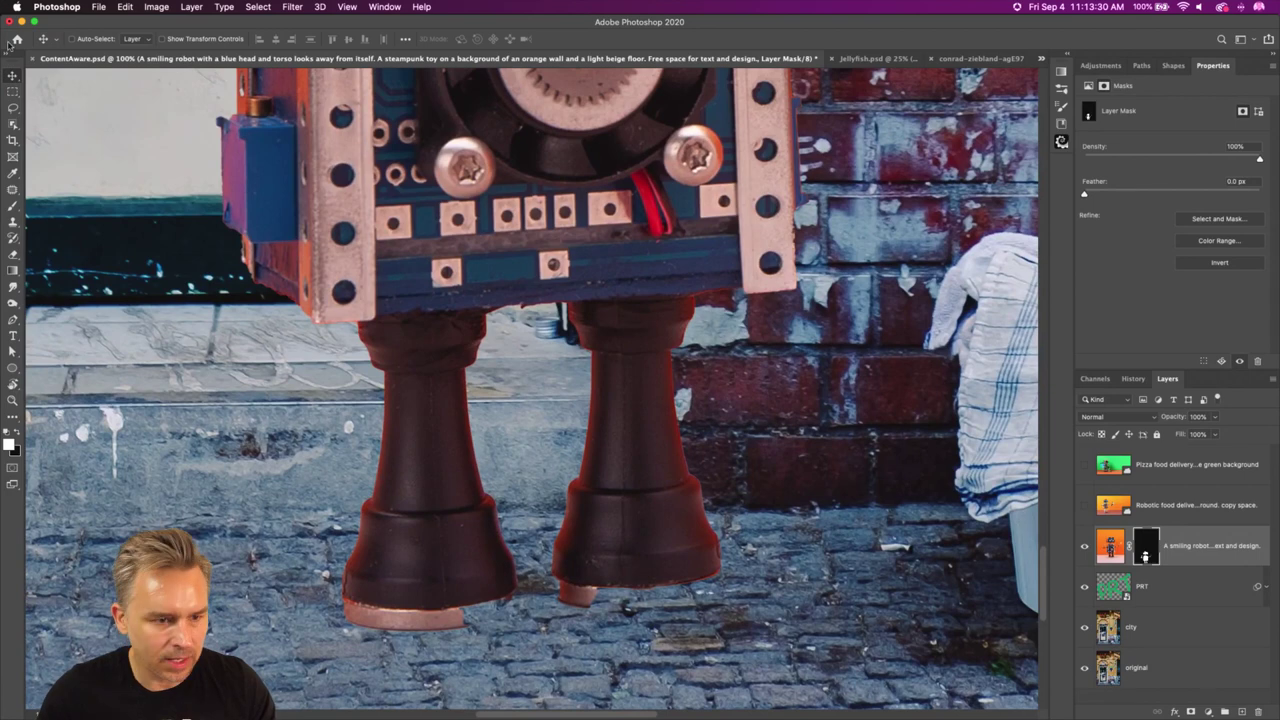
{"action": "left_click", "coordinate": [13, 205]}
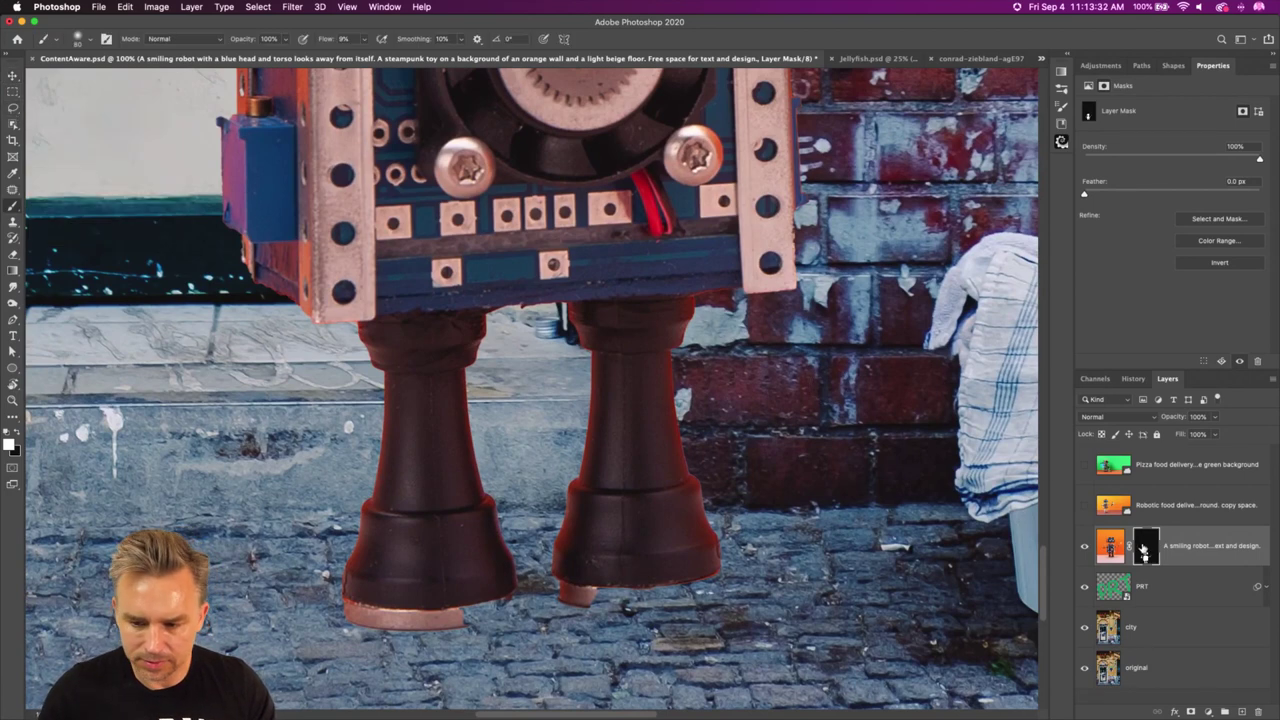
{"action": "left_click", "coordinate": [88, 41]}
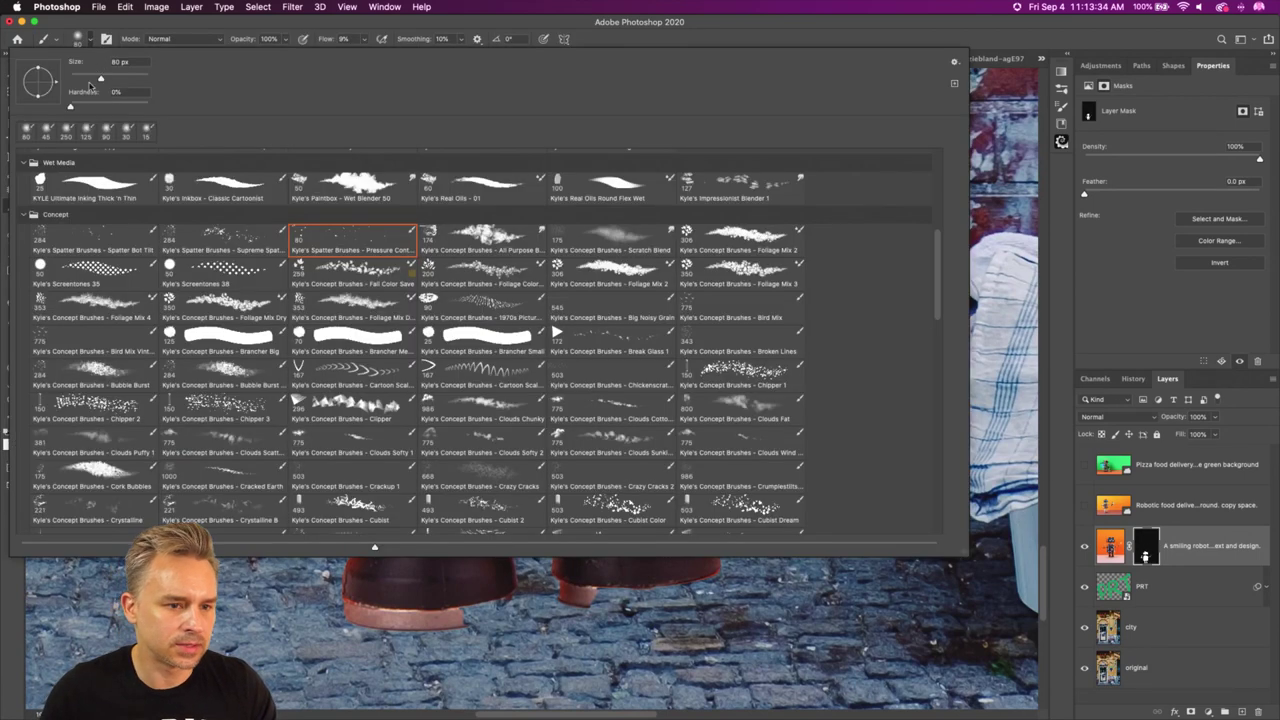
{"action": "key", "text": "Return"}
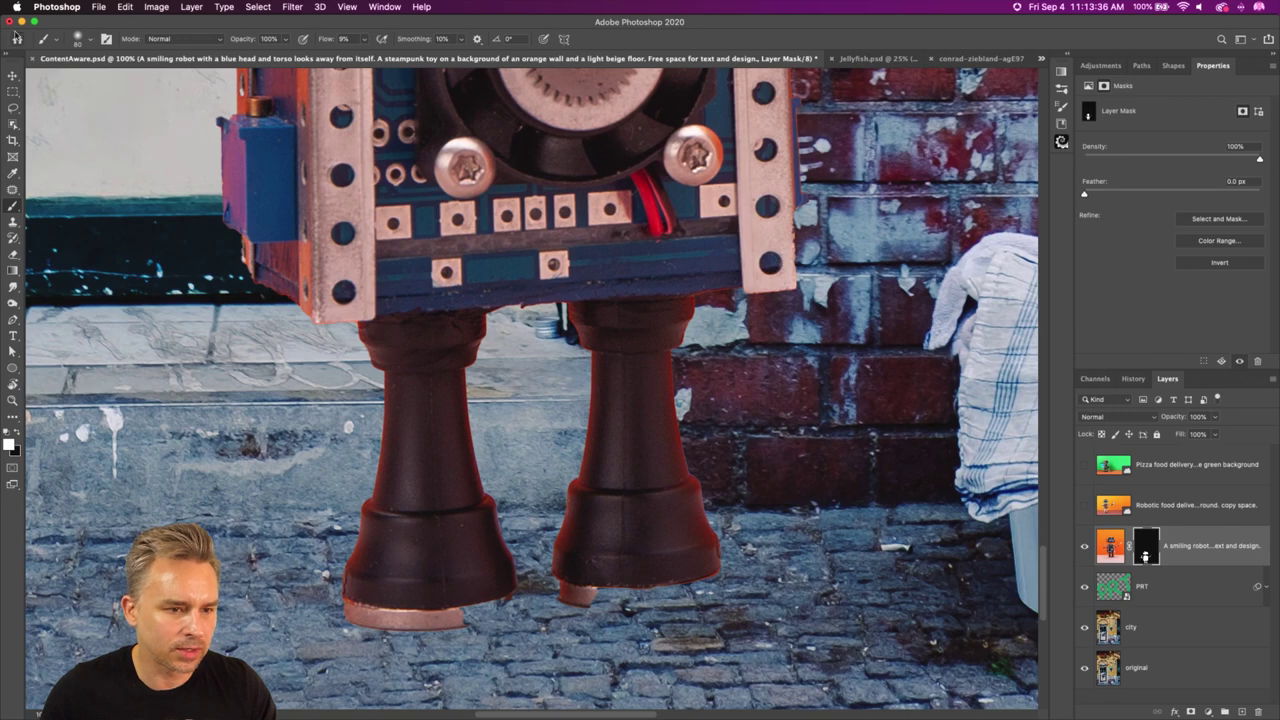
{"action": "left_click", "coordinate": [92, 39]}
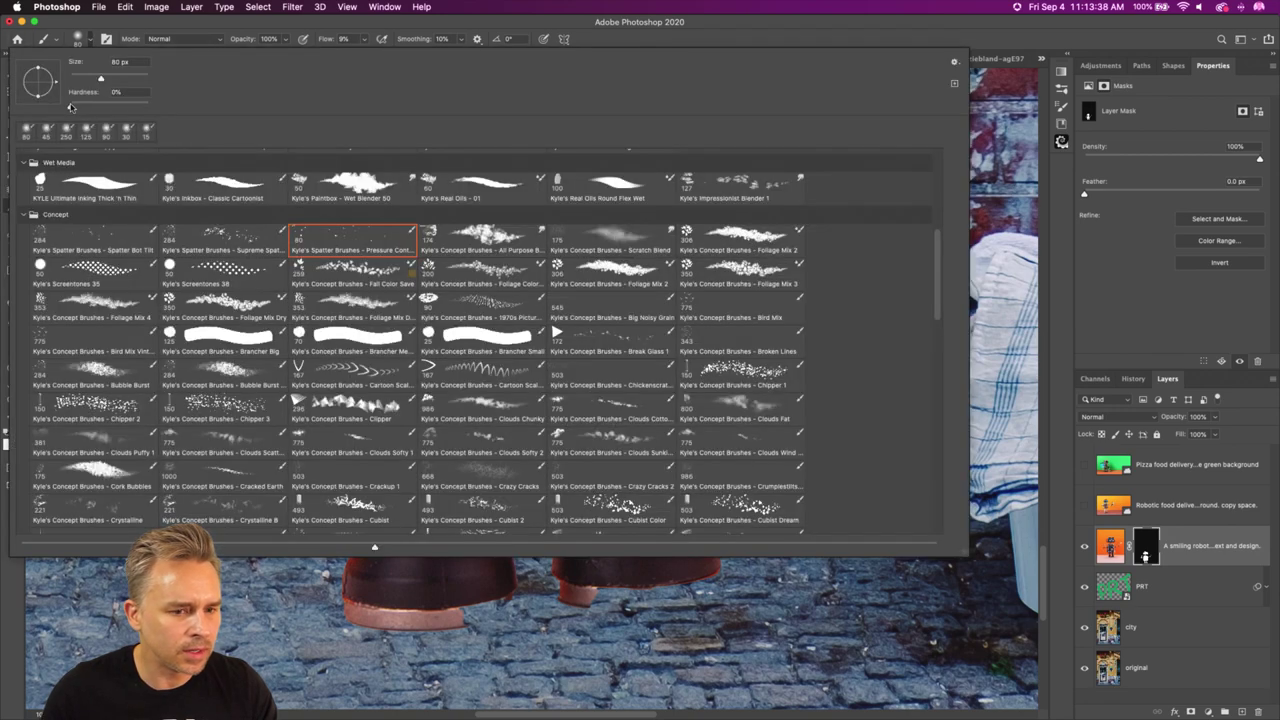
{"action": "scroll", "coordinate": [158, 250], "scroll_direction": "up", "scroll_amount": 10}
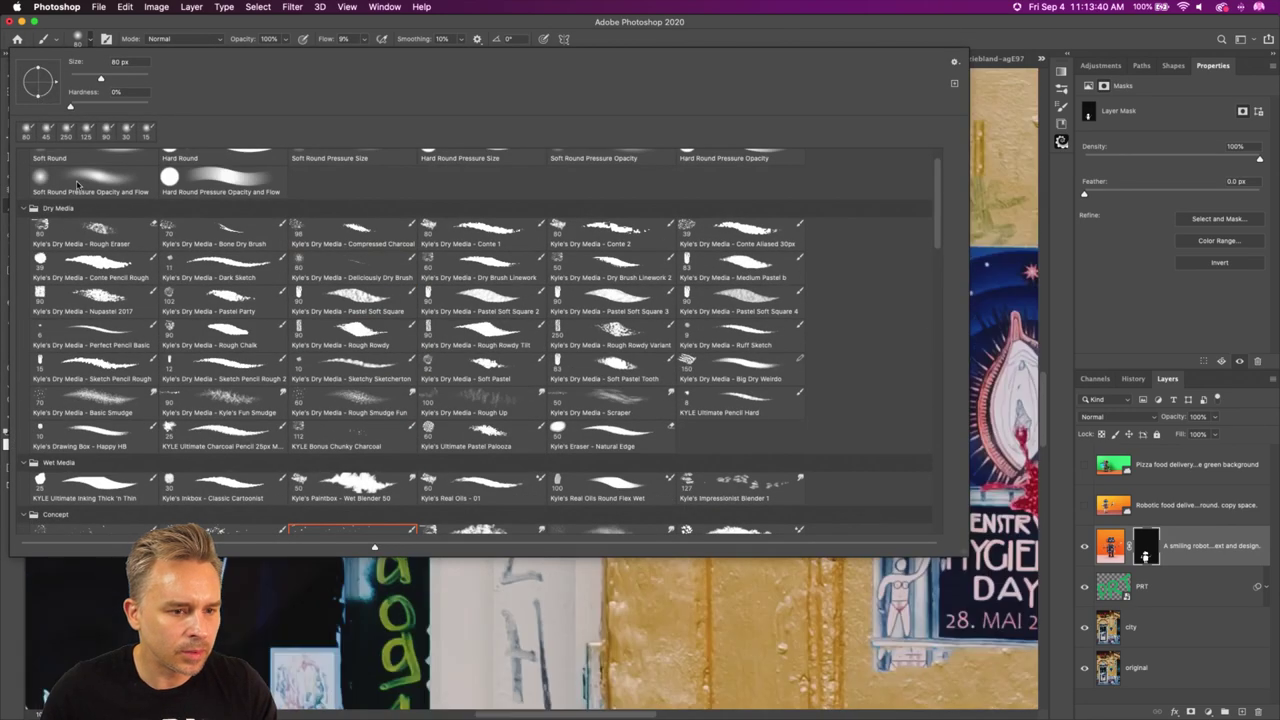
{"action": "key", "text": "Return"}
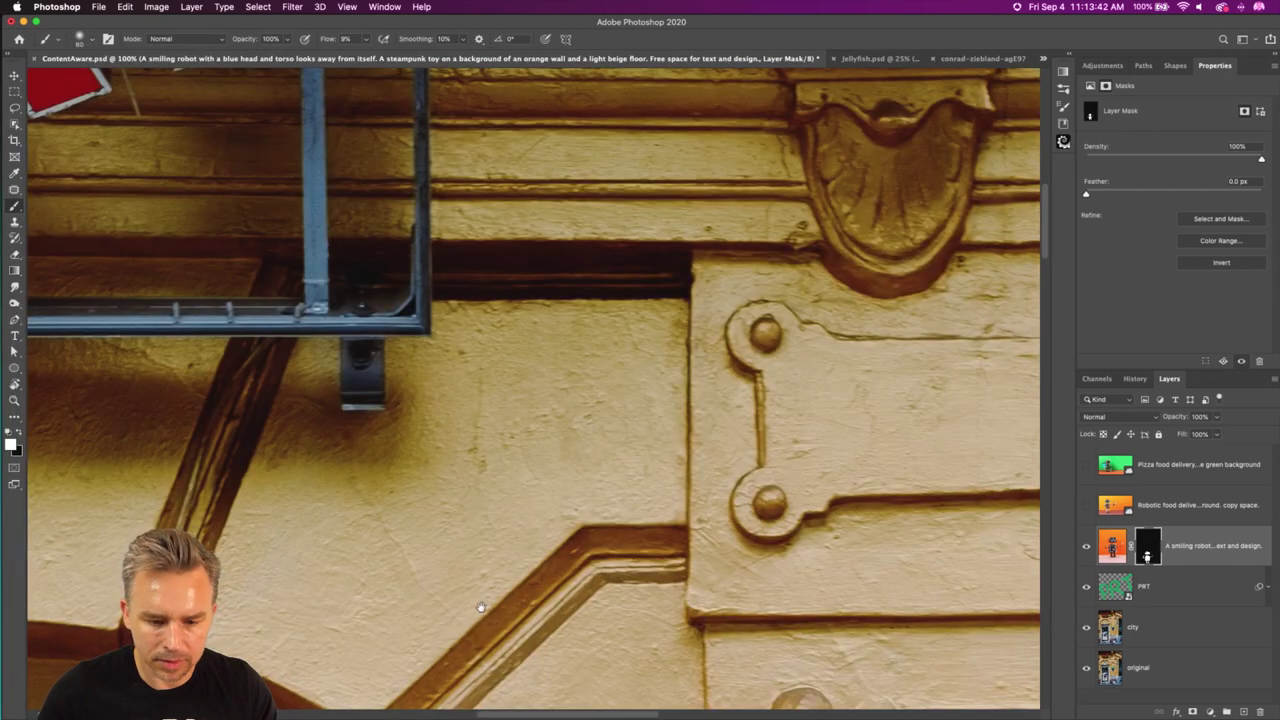
Set the brush flow to 100% and paint white on the mask to restore the metal base under the robot's right-hand foot.
{"action": "scroll", "coordinate": [451, 229], "scroll_direction": "down", "scroll_amount": 10}
{"action": "scroll", "coordinate": [457, 108], "scroll_direction": "down", "scroll_amount": 5}
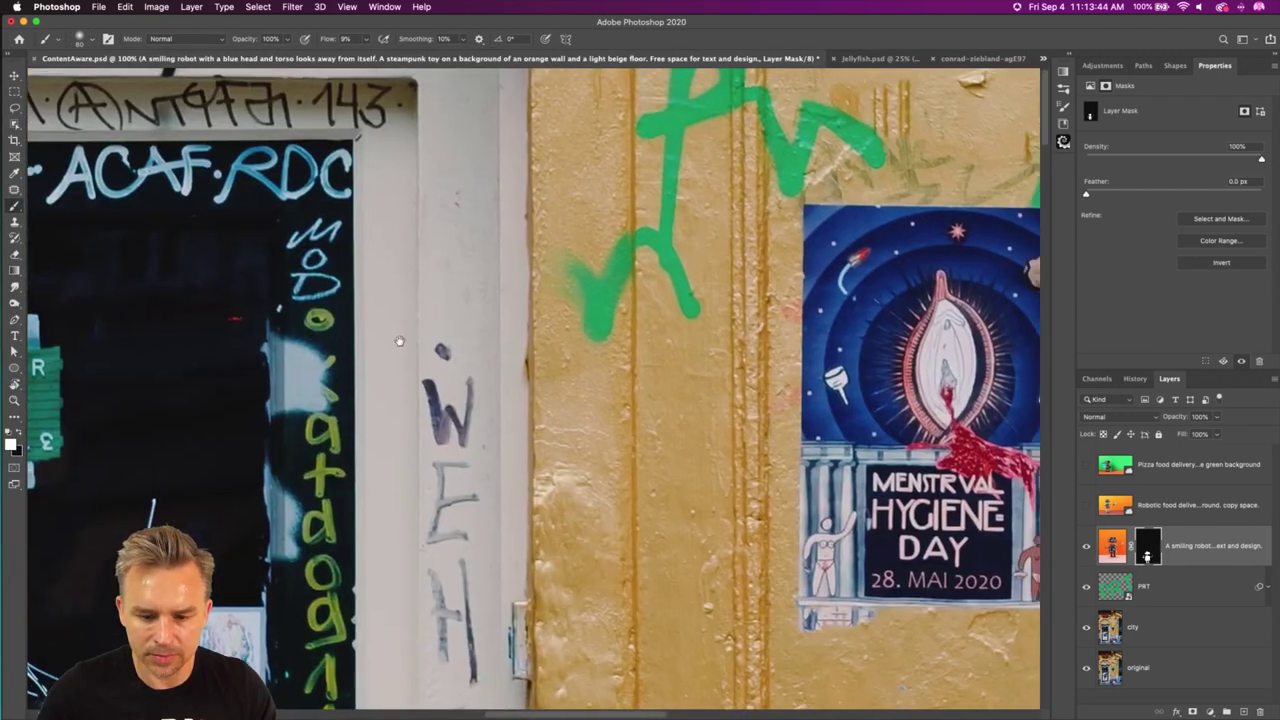
{"action": "scroll", "coordinate": [478, 516], "scroll_direction": "down", "scroll_amount": 10}
{"action": "scroll", "coordinate": [550, 313], "scroll_direction": "down", "scroll_amount": 15}
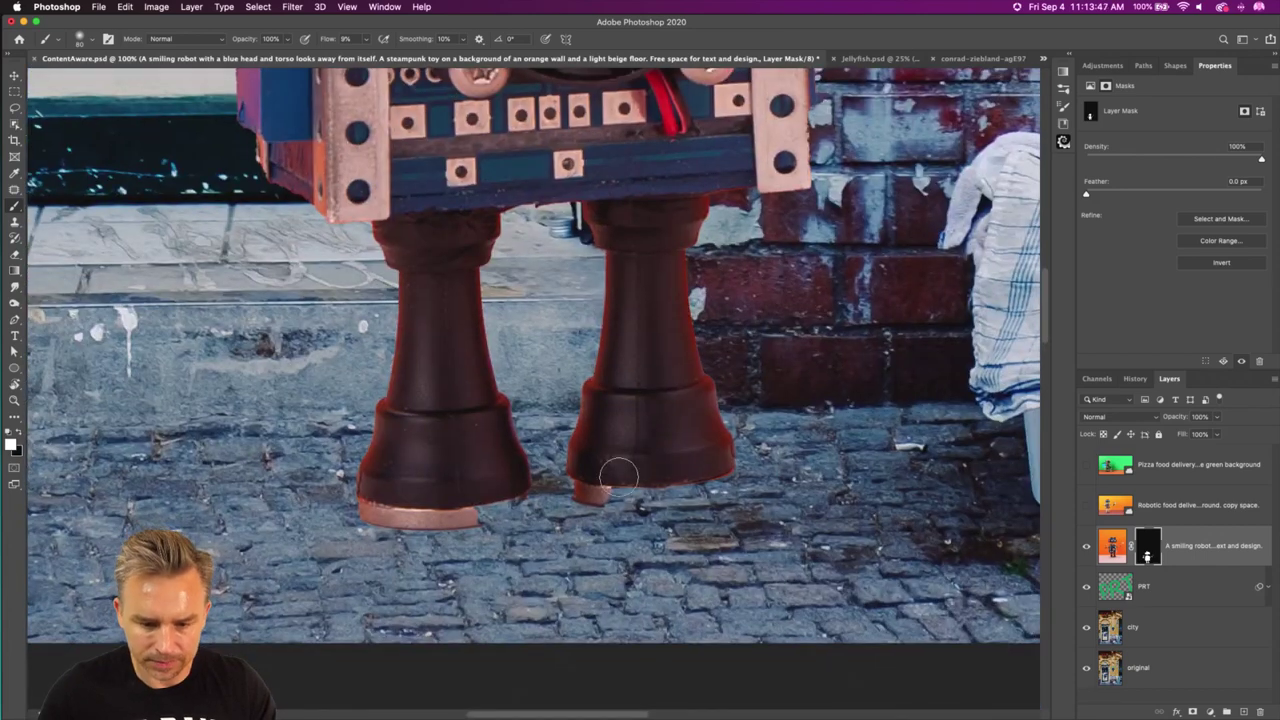
{"action": "mouse_move", "coordinate": [618, 474]}
{"action": "left_mouse_down"}
{"action": "mouse_move", "coordinate": [692, 485]}
{"action": "mouse_move", "coordinate": [573, 489]}
{"action": "mouse_move", "coordinate": [642, 500]}
{"action": "left_mouse_up"}
{"action": "key", "text": "ctrl+z"}
{"action": "left_click_drag", "start_coordinate": [323, 38], "coordinate": [358, 38]}
{"action": "mouse_move", "coordinate": [585, 485]}
{"action": "left_mouse_down"}
{"action": "mouse_move", "coordinate": [639, 492]}
{"action": "mouse_move", "coordinate": [702, 478]}
{"action": "left_mouse_up"}
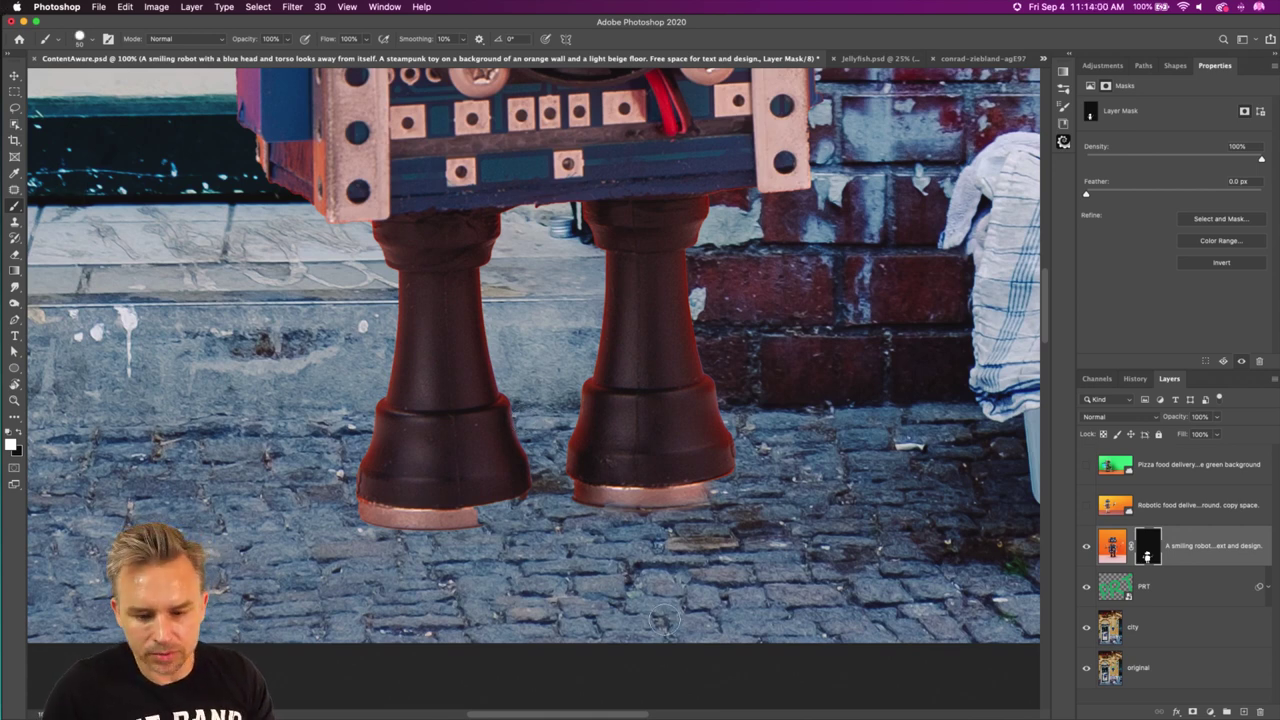
{"action": "left_click_drag", "start_coordinate": [655, 487], "coordinate": [716, 486]}
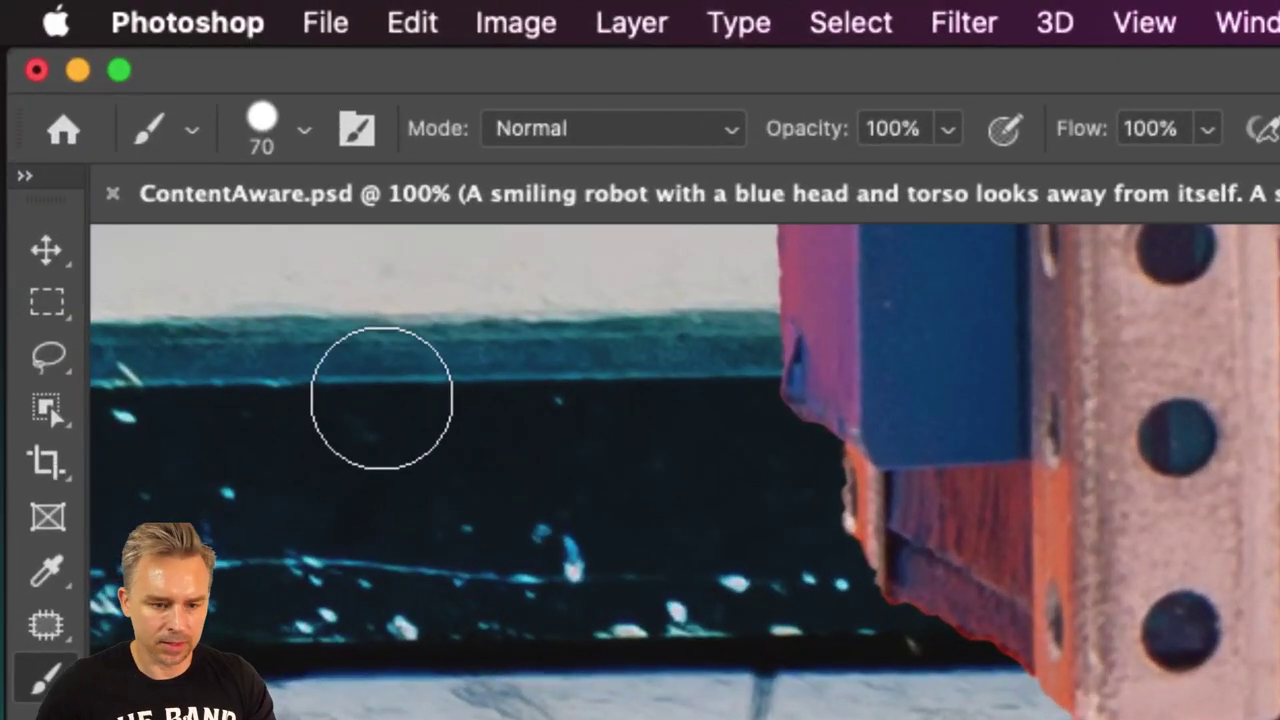
Shrink and enlarge the brush tip repeatedly to demonstrate resizing, finishing at 80 px.
{"action": "key", "text": "bracketleft"}
{"action": "key", "text": "bracketleft"}
{"action": "key", "text": "bracketleft"}
{"action": "key", "text": "bracketright"}
{"action": "key", "text": "bracketright"}
{"action": "key", "text": "bracketright"}
{"action": "key", "text": "bracketright"}
{"action": "key", "text": "bracketright"}
{"action": "key", "text": "bracketleft"}
{"action": "key", "text": "bracketleft"}
{"action": "key", "text": "bracketleft"}
{"action": "key", "text": "bracketleft"}
{"action": "key", "text": "bracketleft"}
{"action": "key", "text": "bracketright"}
{"action": "key", "text": "bracketright"}
{"action": "key", "text": "bracketright"}
{"action": "key", "text": "bracketright"}
Alternate the brush tip between softer and harder edges, finishing with a hard tip.
{"action": "key", "text": "shift+bracketleft"}
{"action": "key", "text": "shift+bracketleft"}
{"action": "key", "text": "shift+bracketright"}
{"action": "key", "text": "shift+bracketright"}
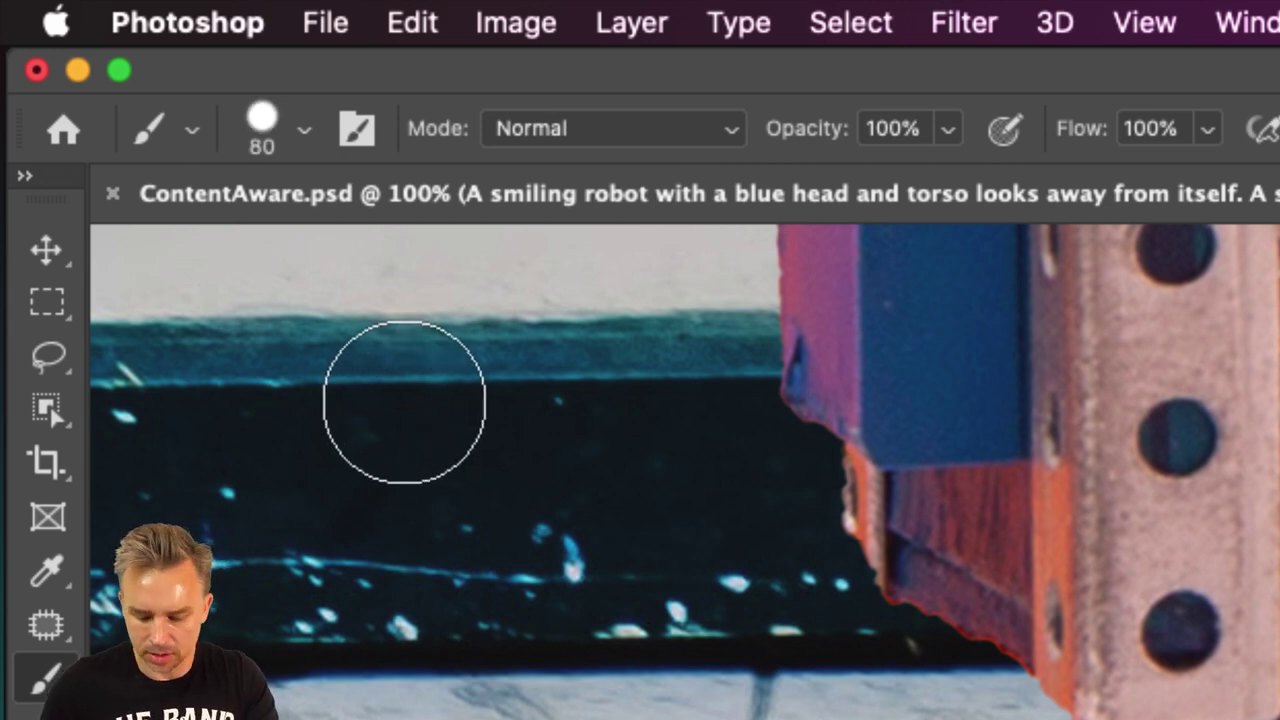
{"action": "key", "text": "shift+bracketleft"}
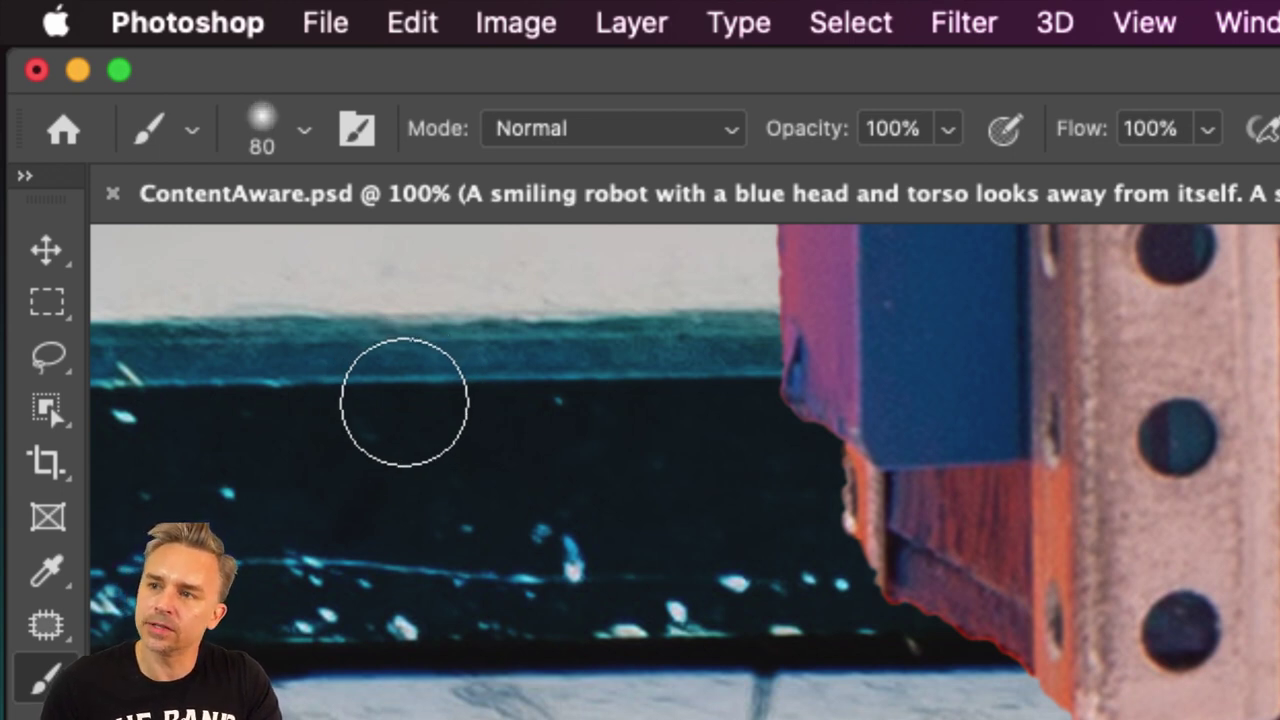
{"action": "key", "text": "shift+bracketright"}
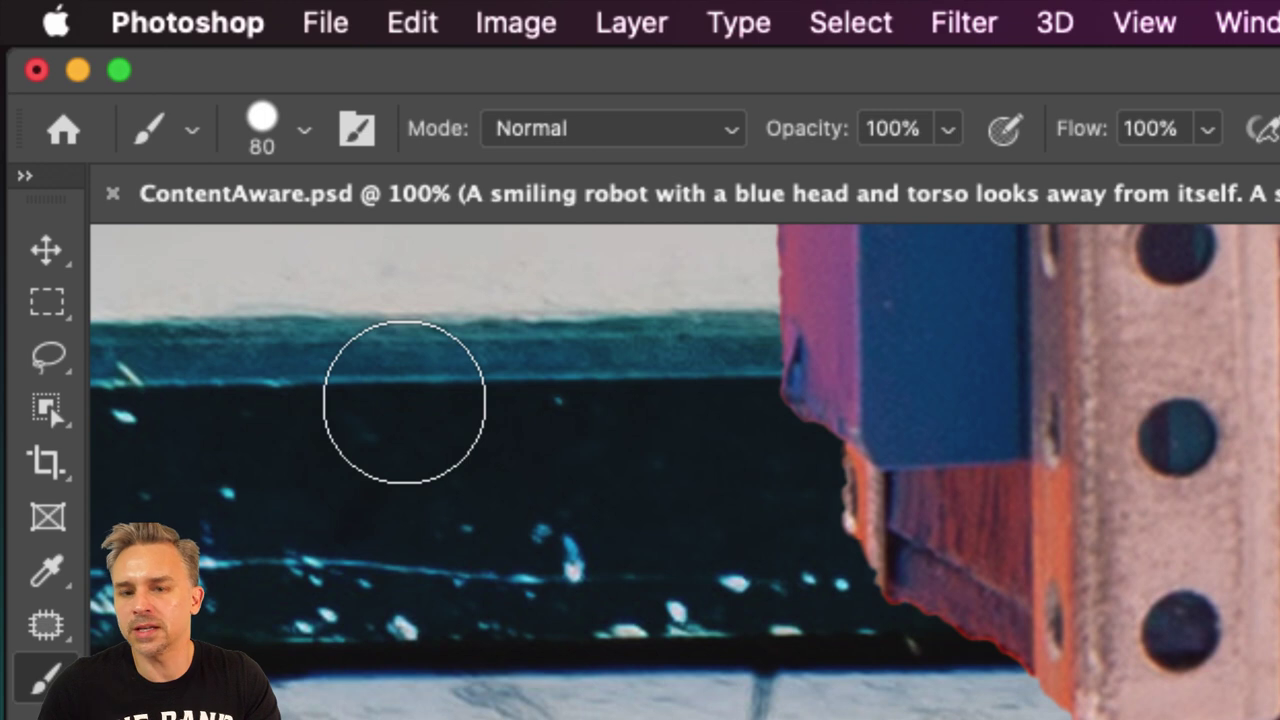
{"action": "key", "text": "shift+bracketleft"}
{"action": "key", "text": "shift+bracketleft"}
{"action": "key", "text": "shift+bracketright"}
{"action": "key", "text": "shift+bracketright"}
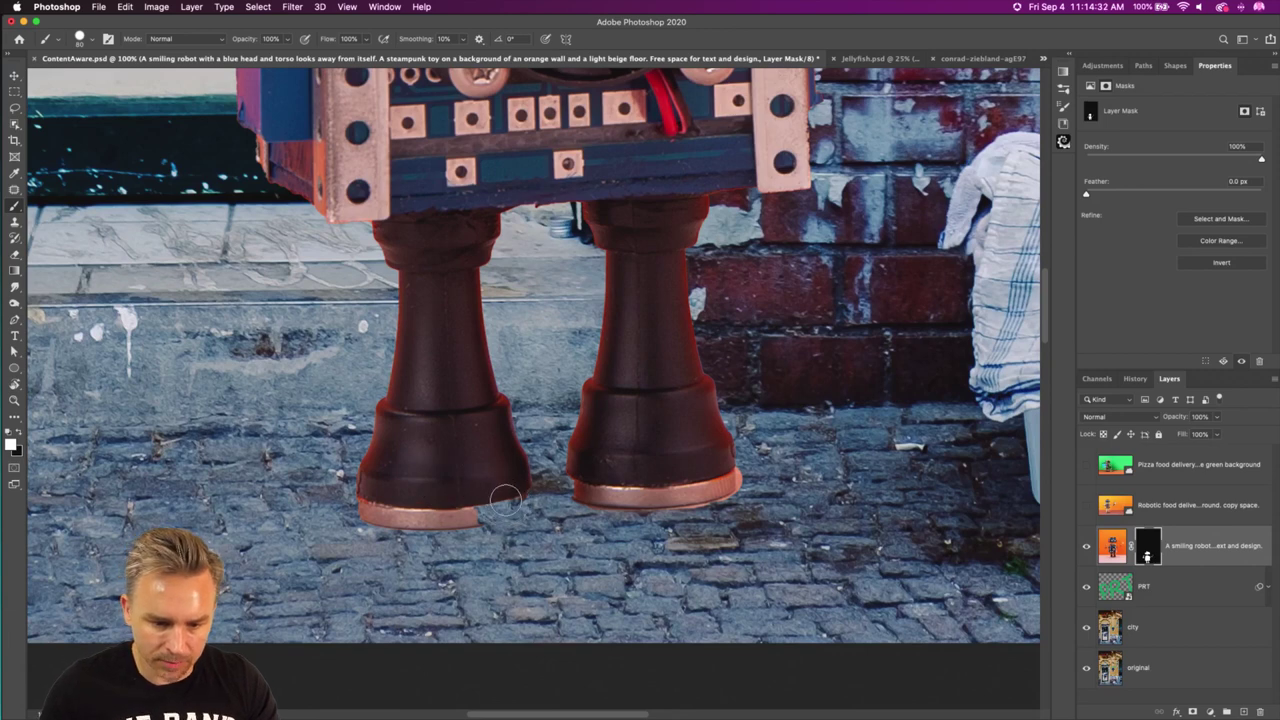
Paint the mask white to complete the left-hand foot's metal base and black to trim the excess edge around the other foot.
{"action": "left_click_drag", "start_coordinate": [514, 502], "coordinate": [398, 500]}
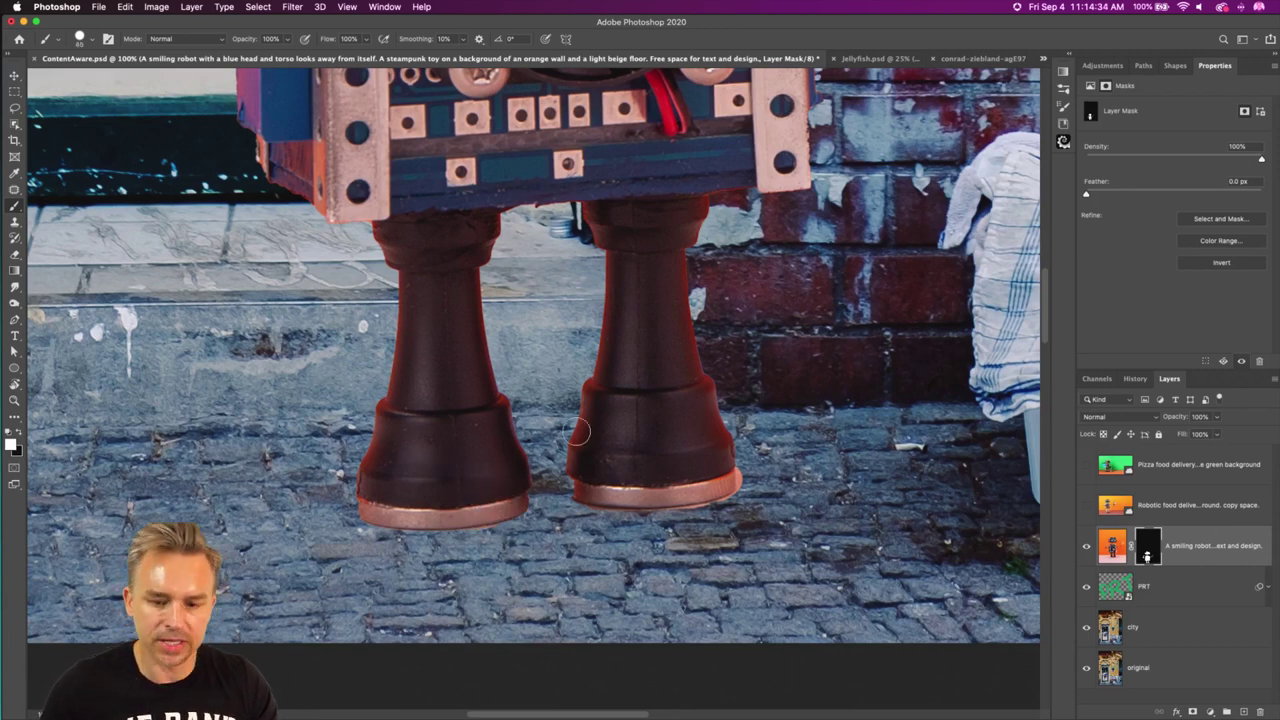
{"action": "key", "text": "x"}
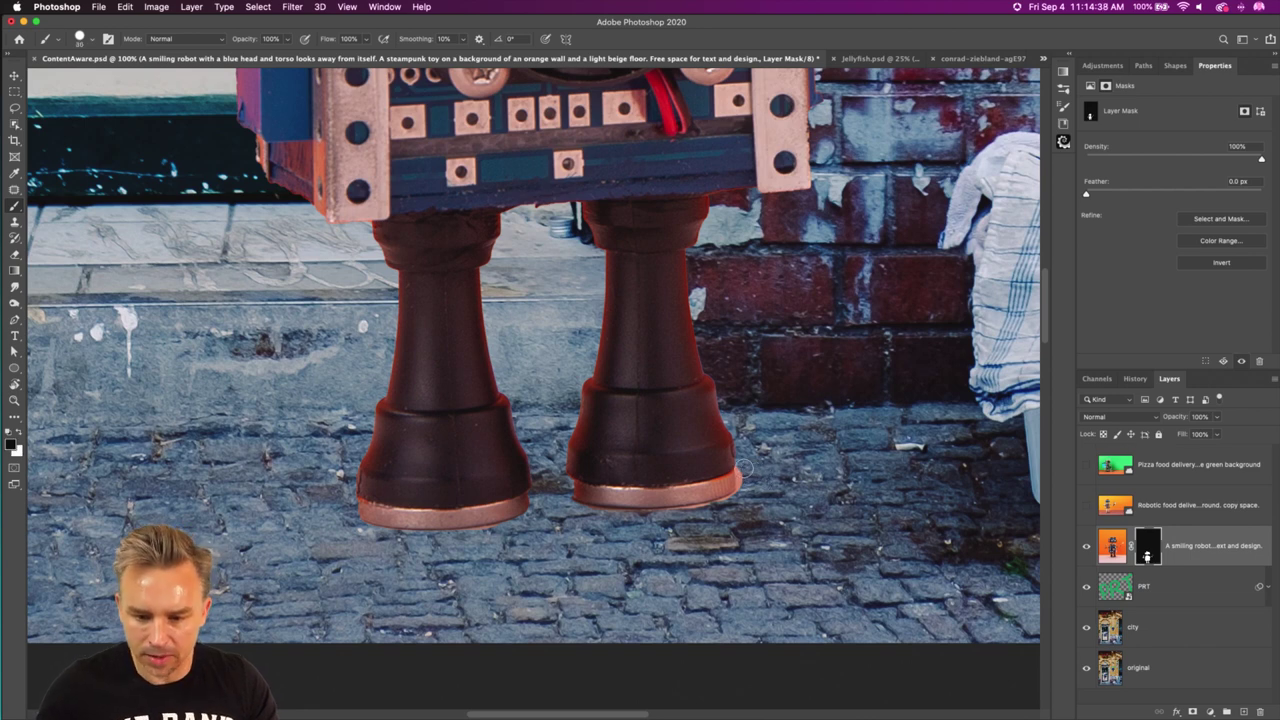
{"action": "mouse_move", "coordinate": [744, 470]}
{"action": "left_mouse_down"}
{"action": "mouse_move", "coordinate": [743, 496]}
{"action": "mouse_move", "coordinate": [711, 511]}
{"action": "mouse_move", "coordinate": [614, 518]}
{"action": "mouse_move", "coordinate": [564, 505]}
{"action": "left_mouse_up"}
{"action": "scroll", "coordinate": [564, 403], "scroll_direction": "down", "scroll_amount": 5}
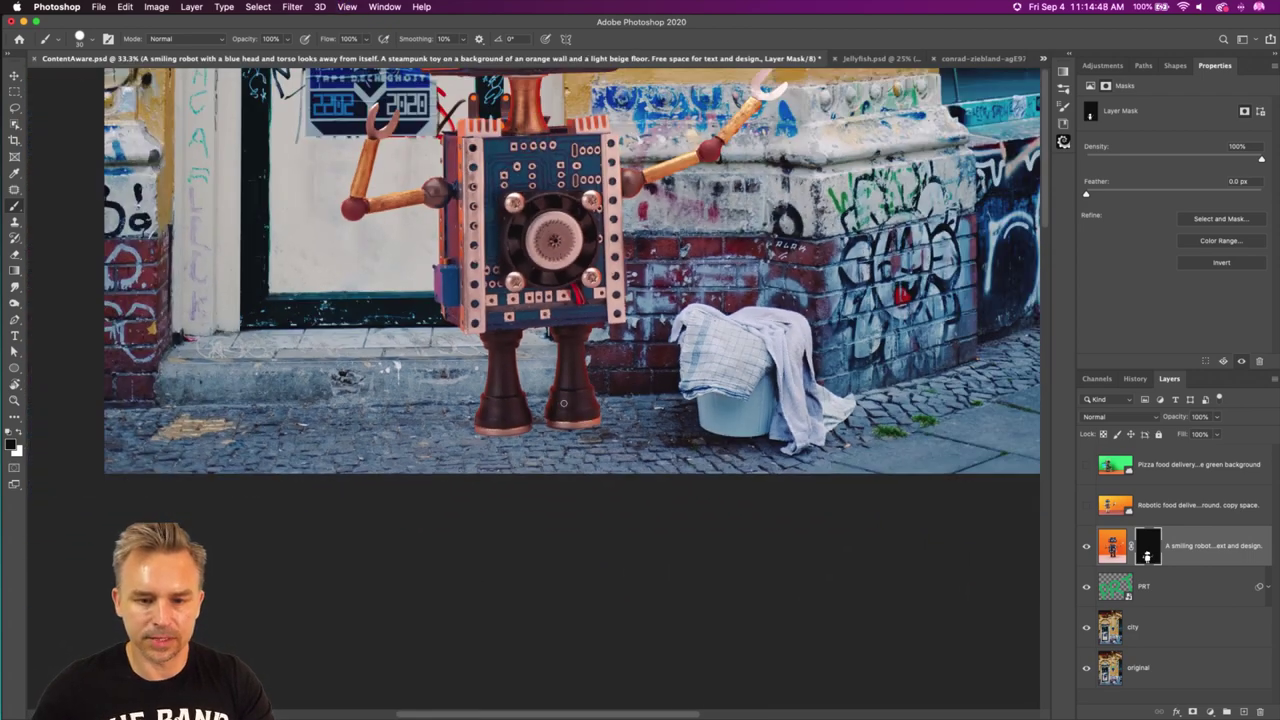
{"action": "left_click_drag", "start_coordinate": [557, 301], "coordinate": [564, 539]}
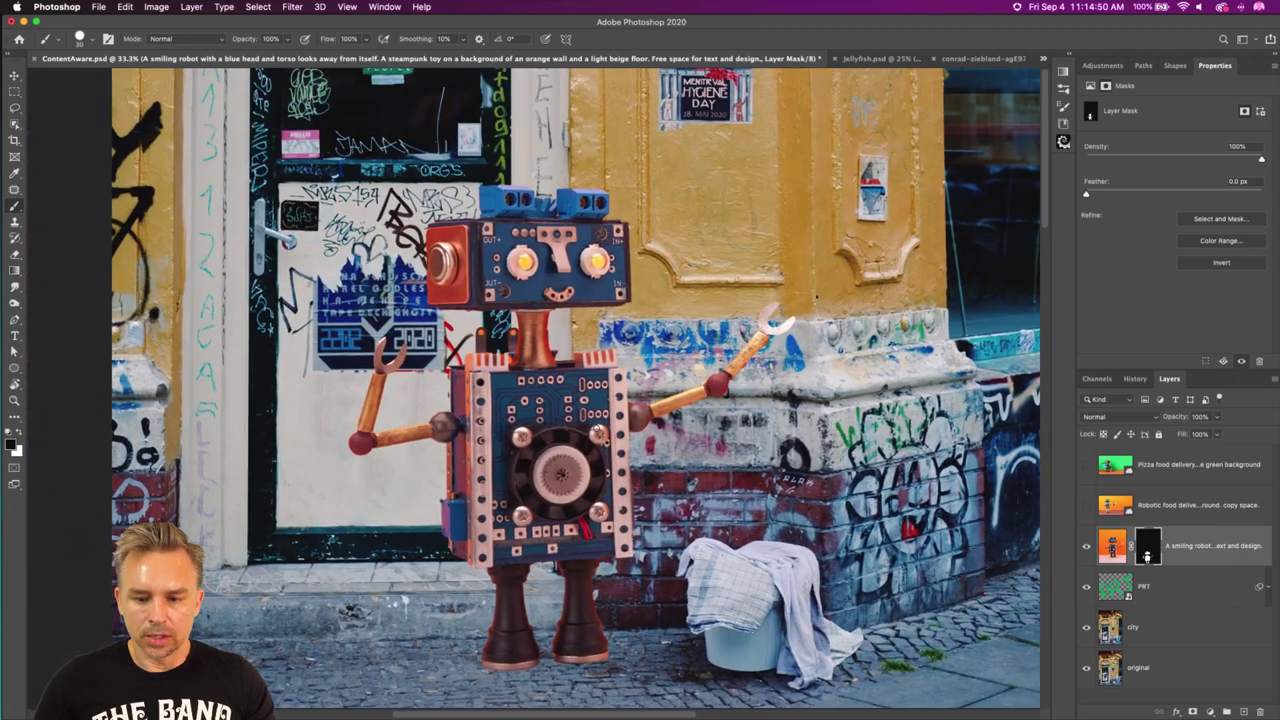
{"action": "key", "text": "super+minus"}
{"action": "left_click_drag", "start_coordinate": [604, 209], "coordinate": [644, 337]}
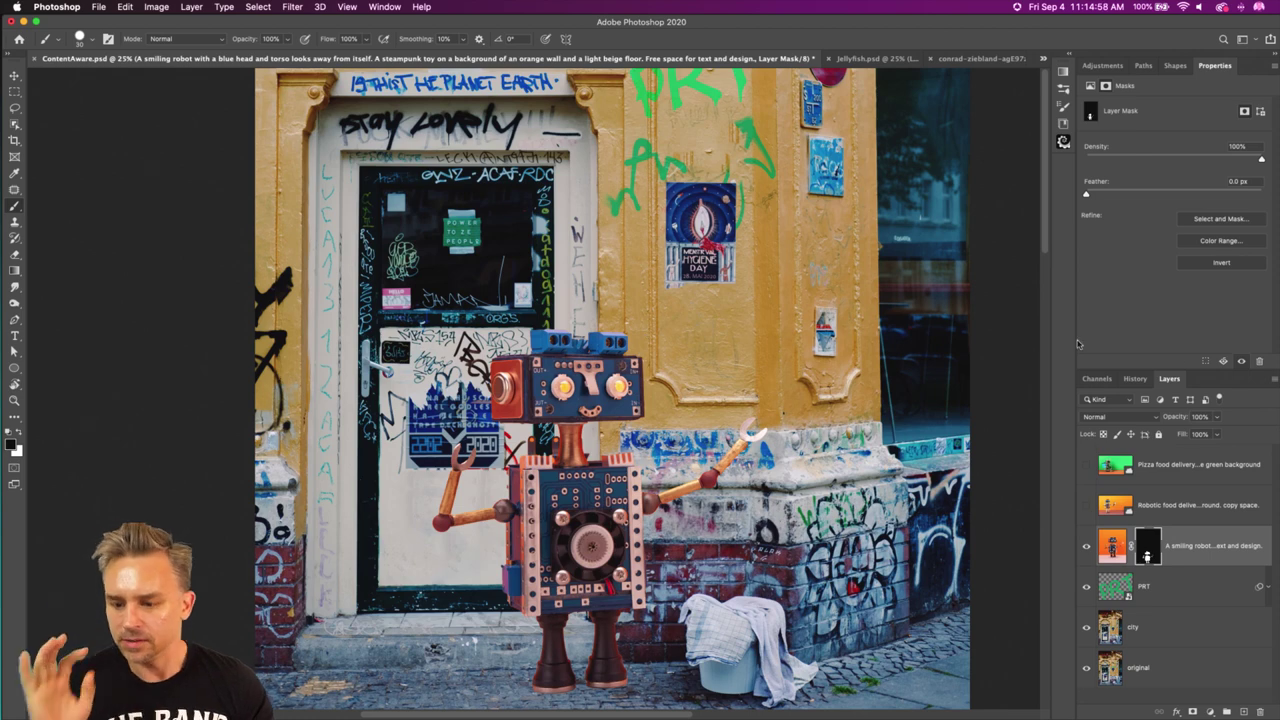
Collapse the mask properties and move the smiling robot up in front of the door.
{"action": "double_click", "coordinate": [1245, 66]}
{"action": "left_click", "coordinate": [14, 75]}
{"action": "left_click_drag", "start_coordinate": [566, 336], "coordinate": [569, 175]}
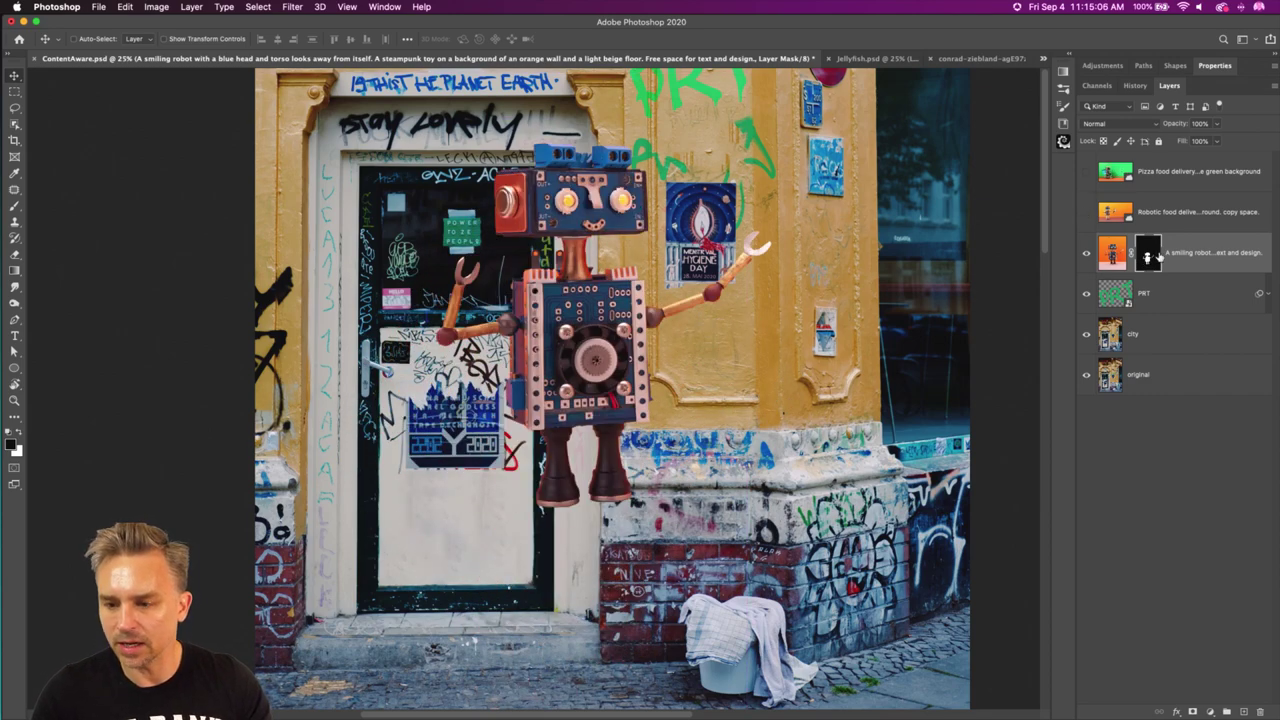
Disable the smiling robot's layer mask to reveal the full original image and re-enable it.
{"action": "right_click", "coordinate": [1152, 258]}
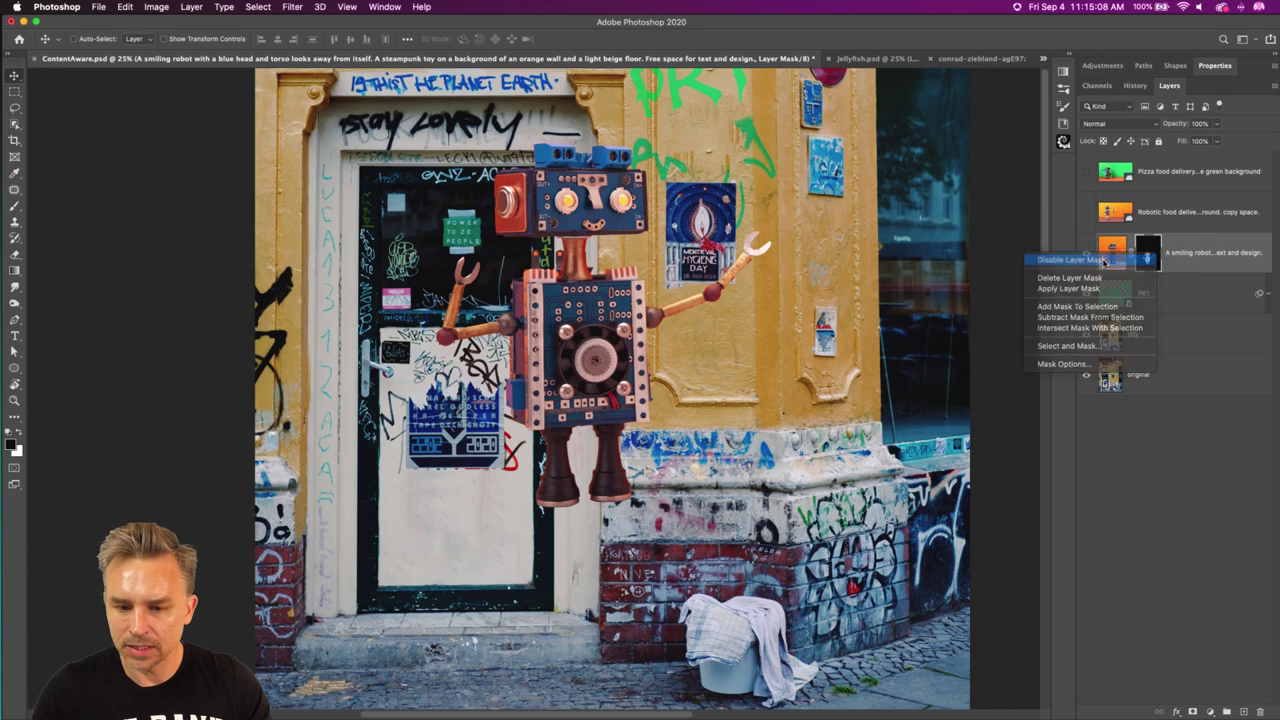
{"action": "left_click", "coordinate": [1040, 262]}
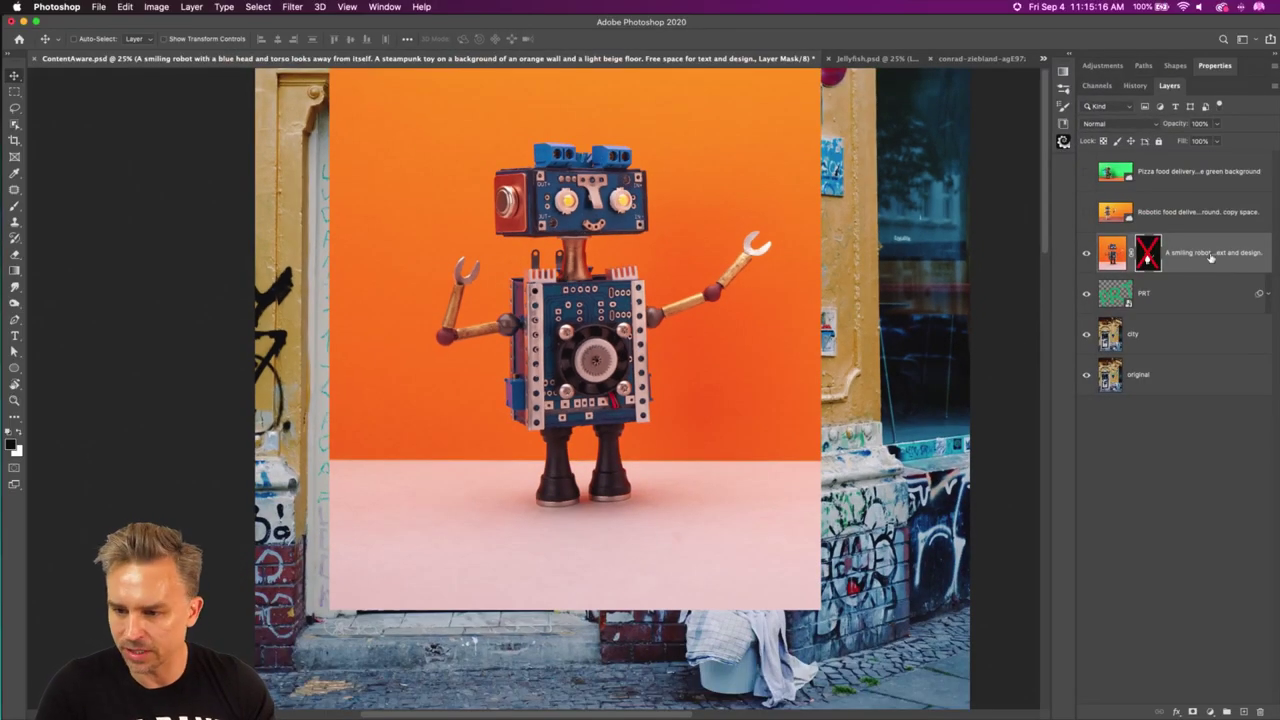
{"action": "left_click", "coordinate": [1147, 256], "text": "shift"}
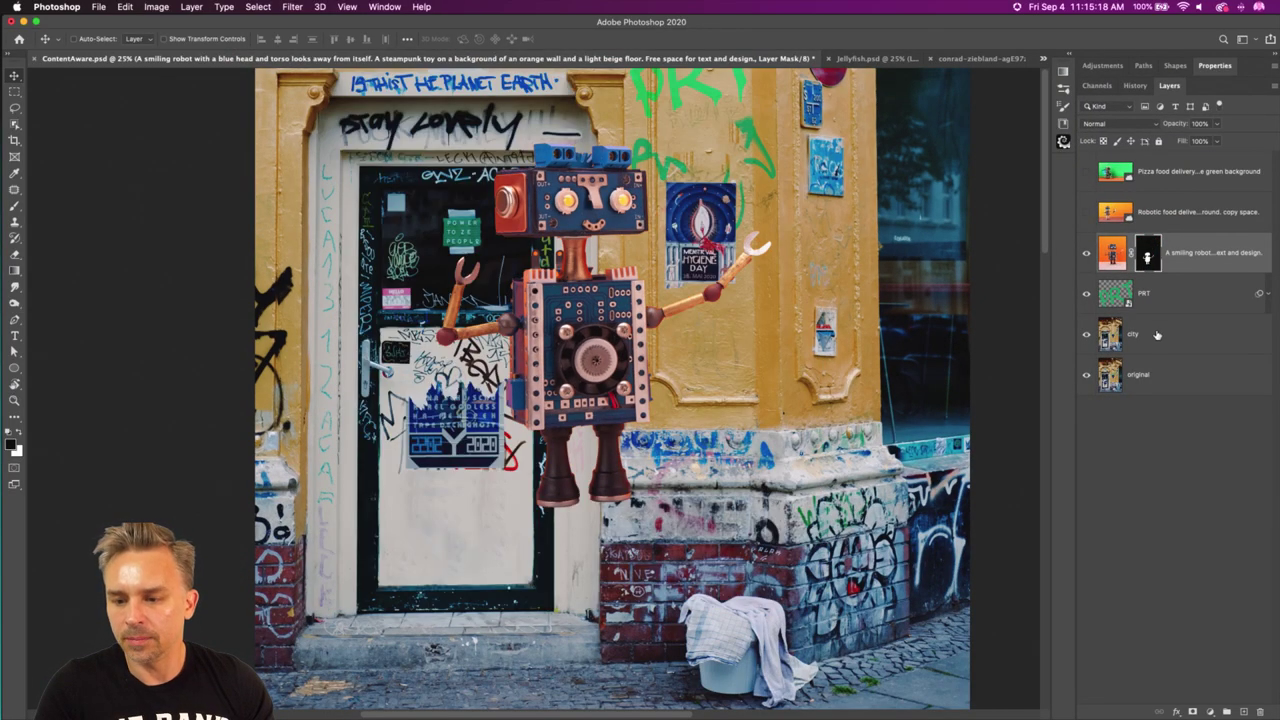
Move the smiling robot layer back down so its feet stand on the pavement in front of the doorstep.
{"action": "left_click", "coordinate": [1128, 334]}
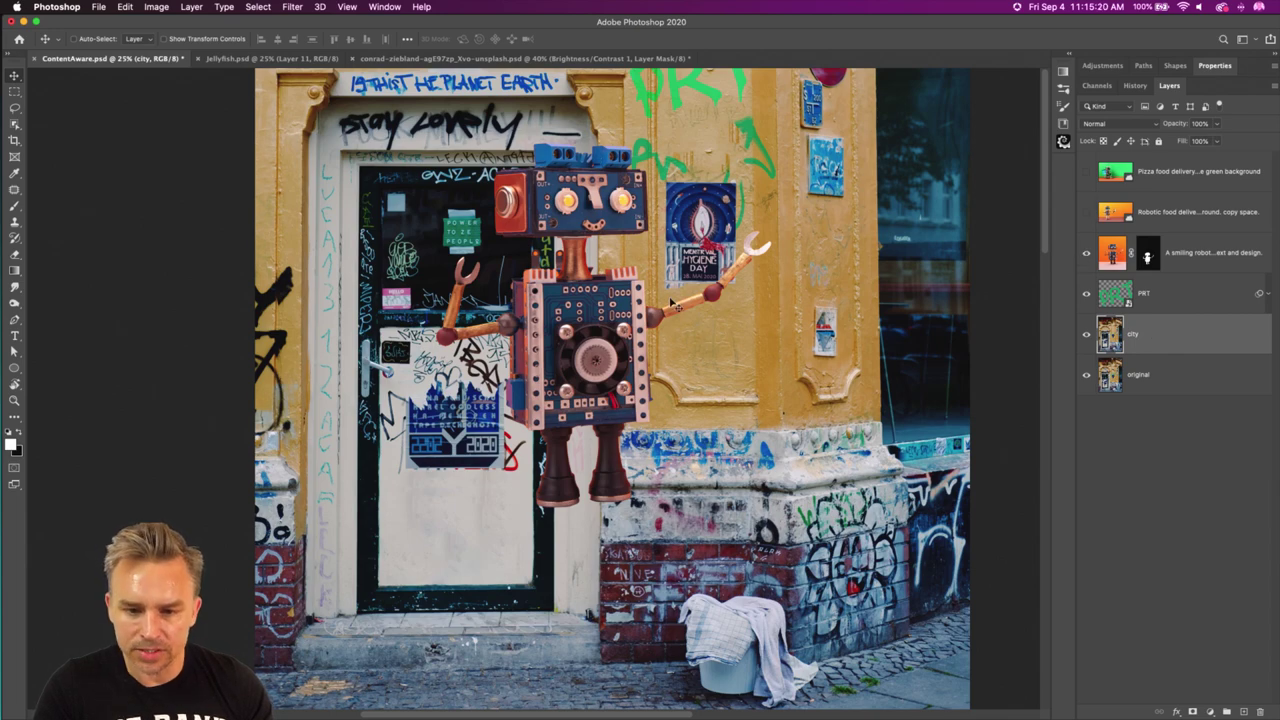
{"action": "scroll", "coordinate": [516, 632], "scroll_direction": "down", "scroll_amount": 5}
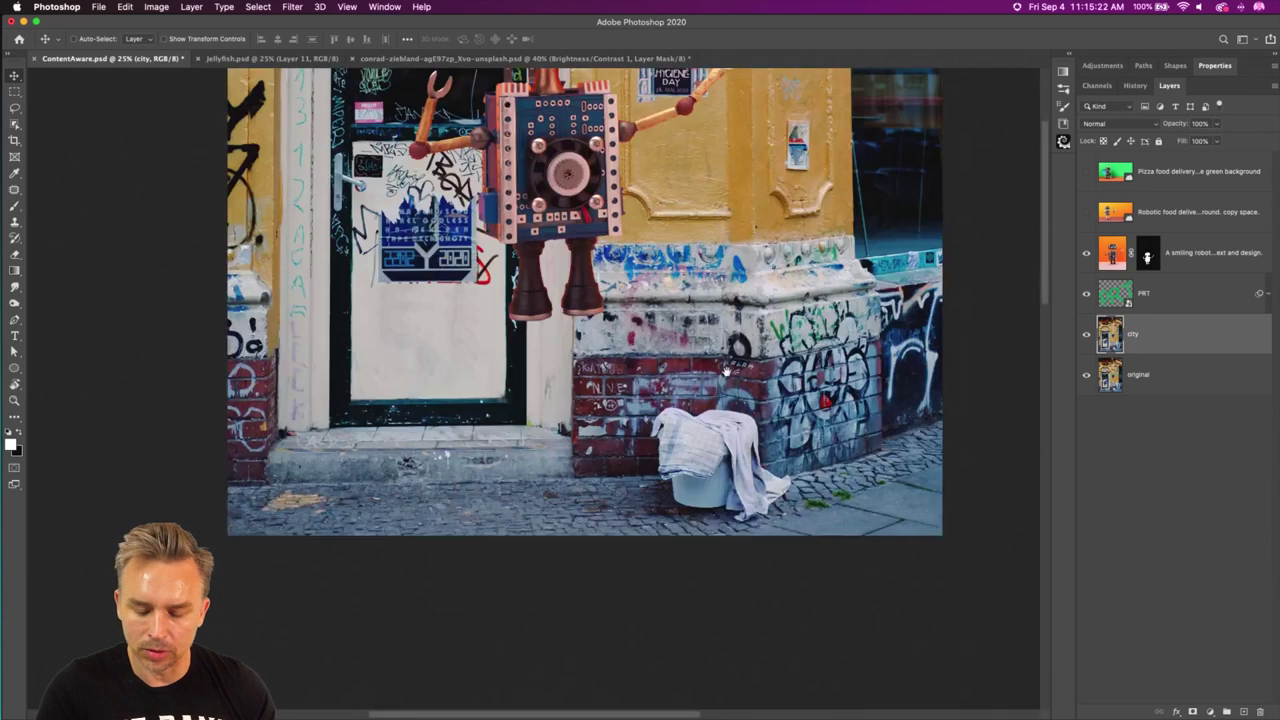
{"action": "scroll", "coordinate": [516, 632], "scroll_direction": "up", "scroll_amount": 2}
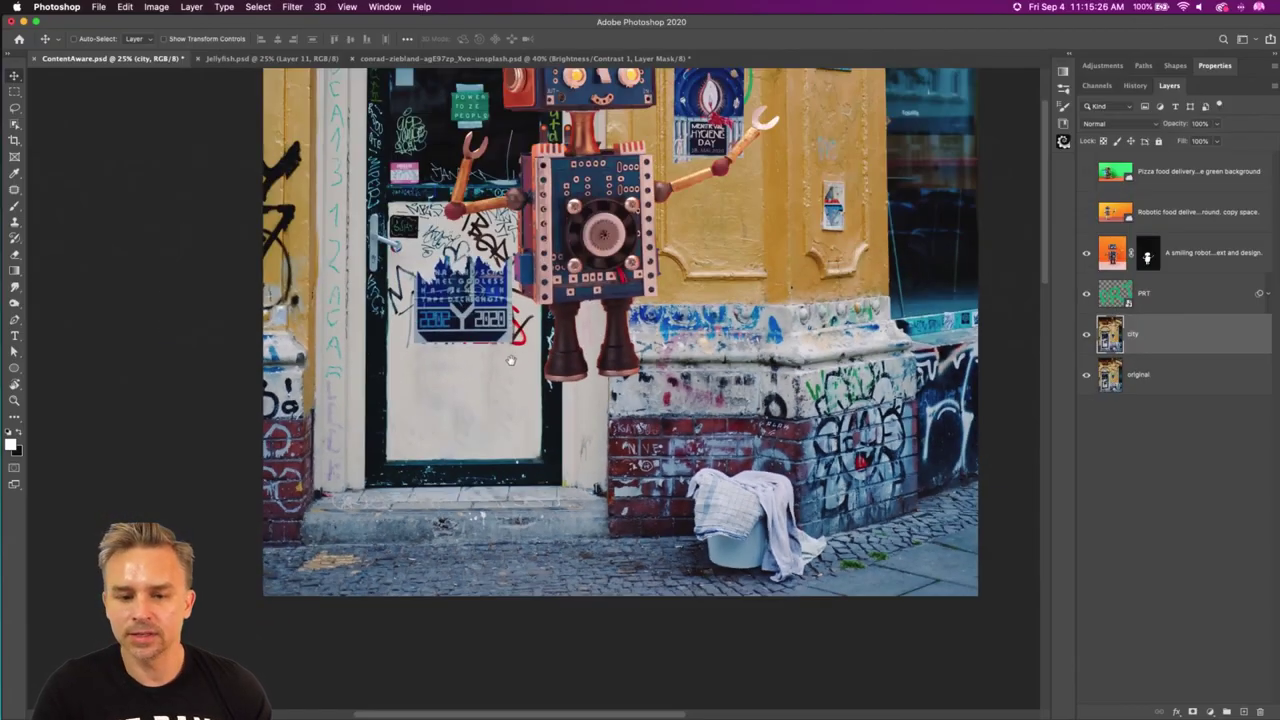
{"action": "left_click_drag", "start_coordinate": [510, 360], "coordinate": [530, 480]}
{"action": "left_click", "coordinate": [1176, 259]}
{"action": "left_click_drag", "start_coordinate": [610, 330], "coordinate": [594, 505]}
Scale the smiling robot down proportionally to about 79% and reposition it beside the doorstep, standing on the pavement.
{"action": "key", "text": "super+t"}
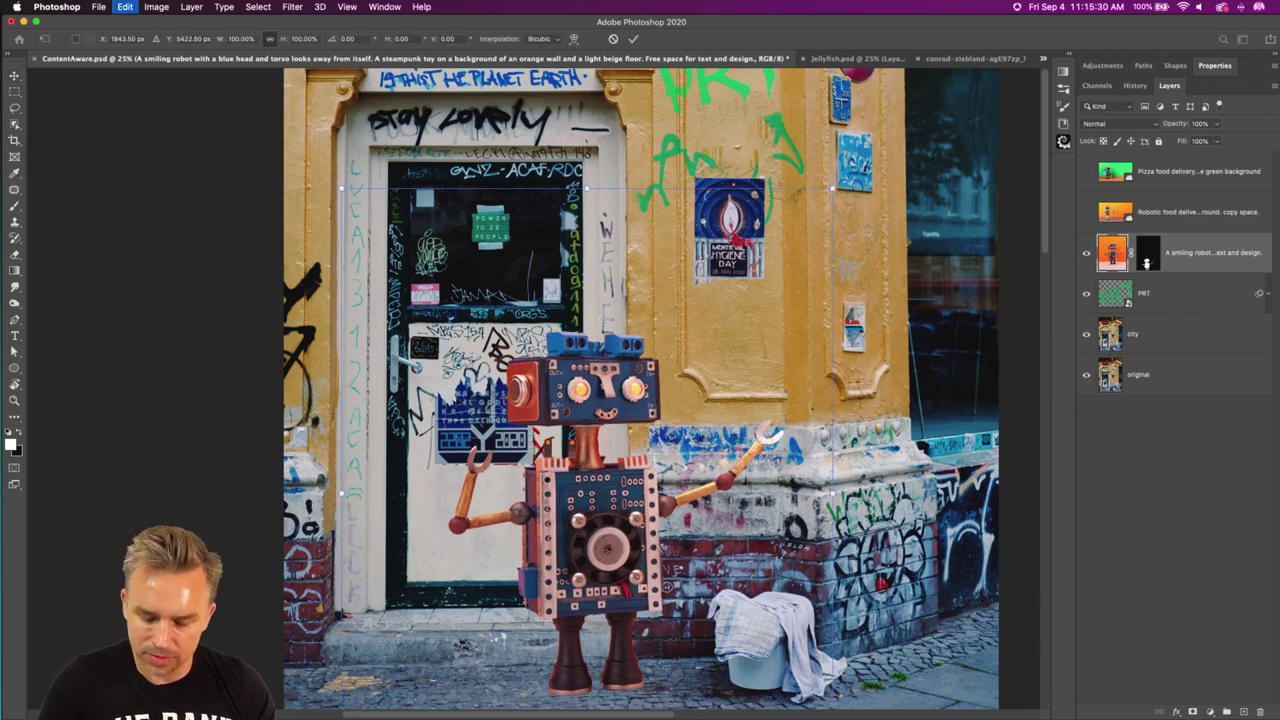
{"action": "left_click_drag", "start_coordinate": [340, 187], "coordinate": [444, 252]}
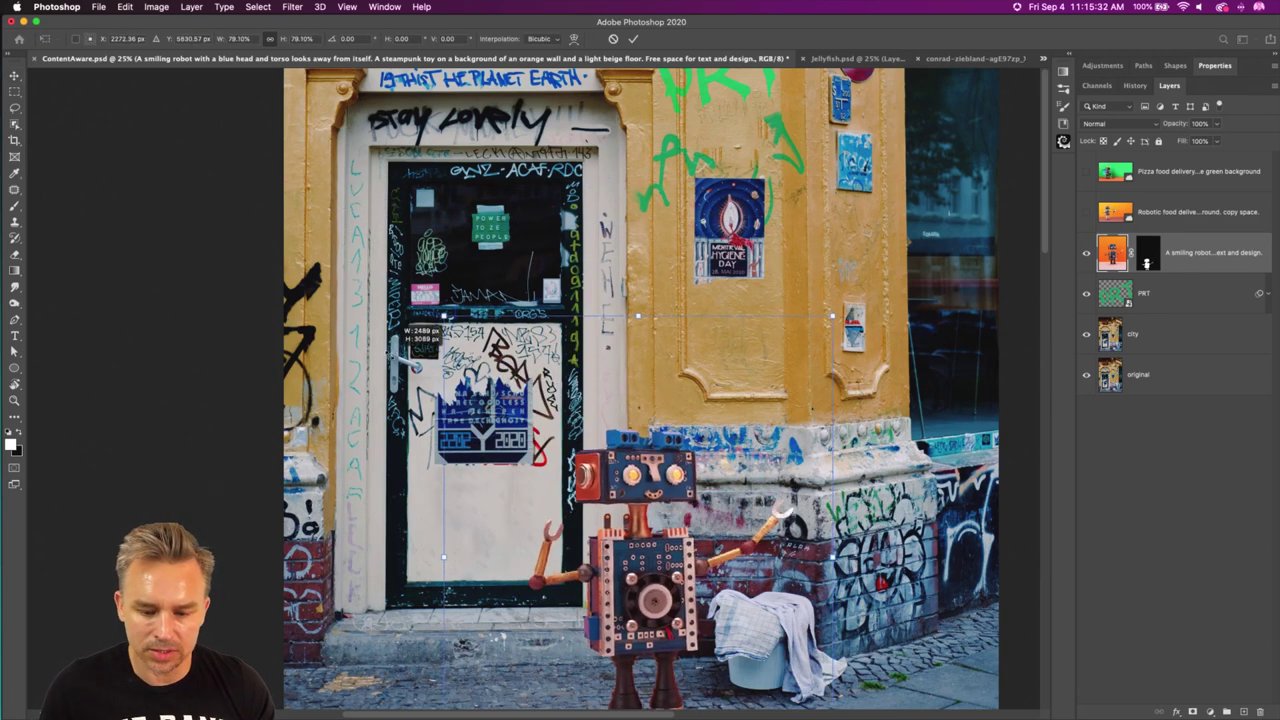
{"action": "left_click_drag", "start_coordinate": [701, 495], "coordinate": [624, 551]}
{"action": "key", "text": "Return"}
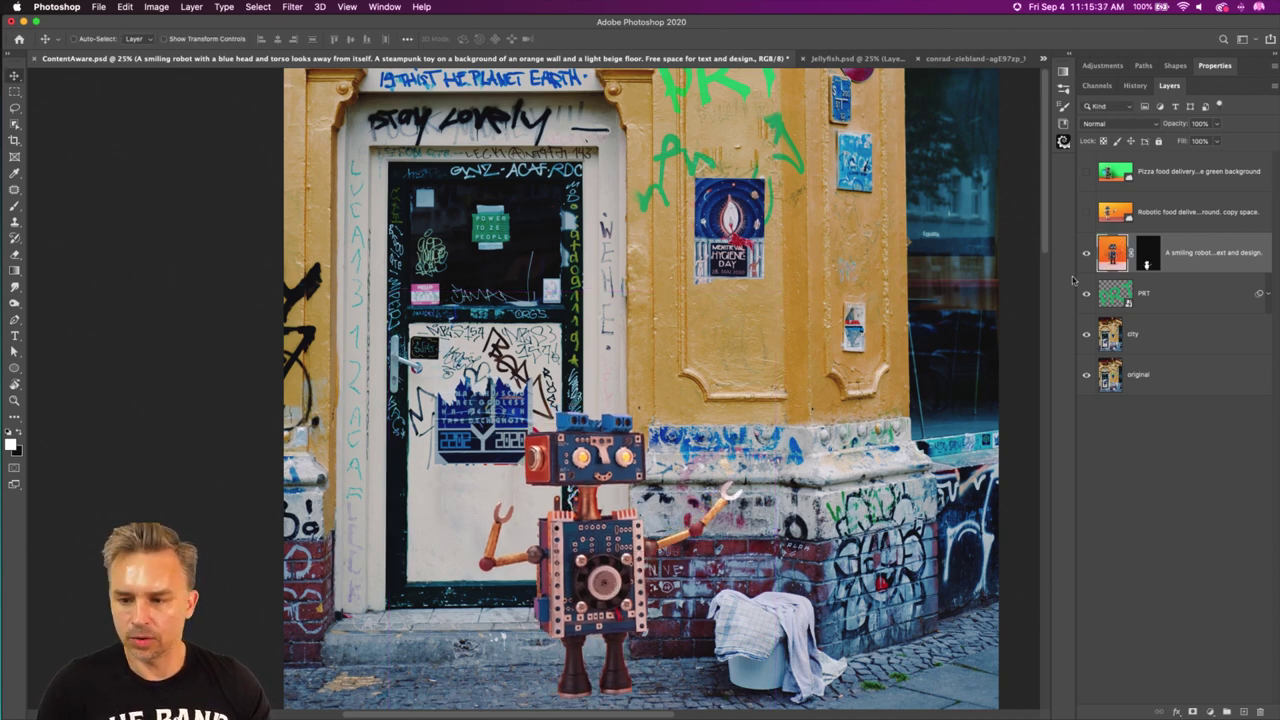
Add a Photo Filter adjustment layer above the smiling robot and clip it to the robot layer.
{"action": "left_click", "coordinate": [1206, 711]}
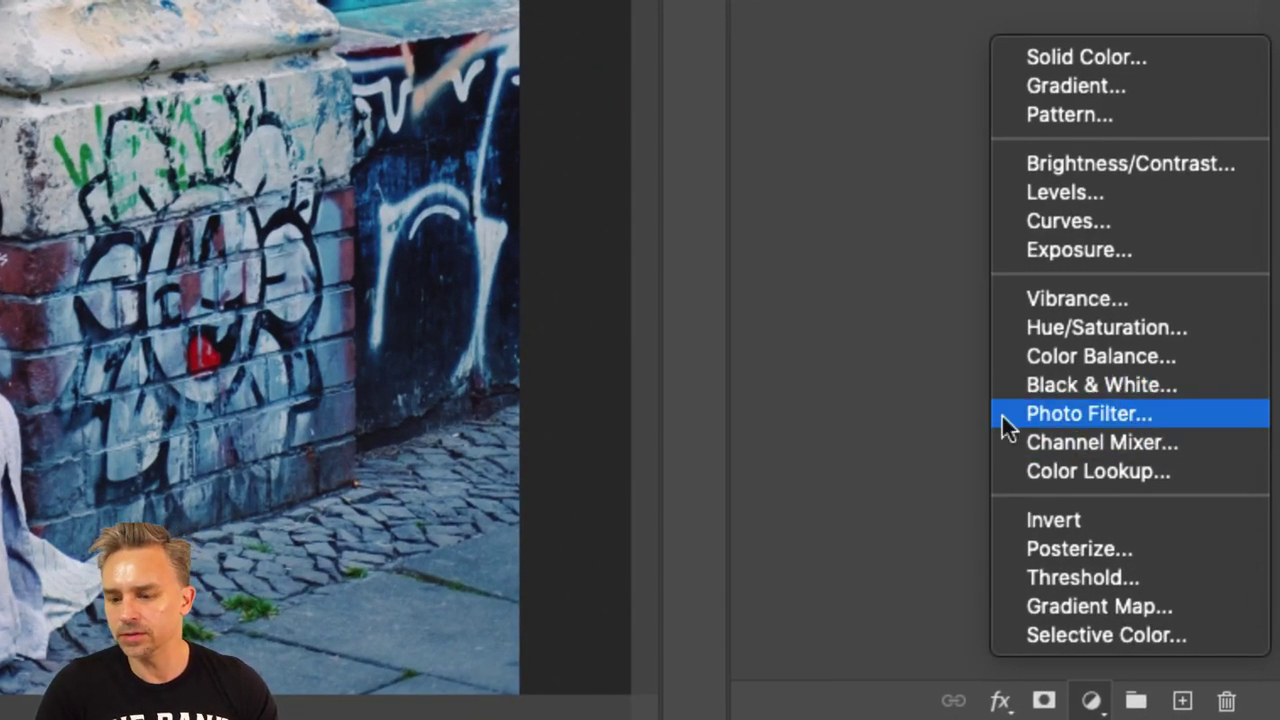
{"action": "left_click", "coordinate": [1138, 410]}
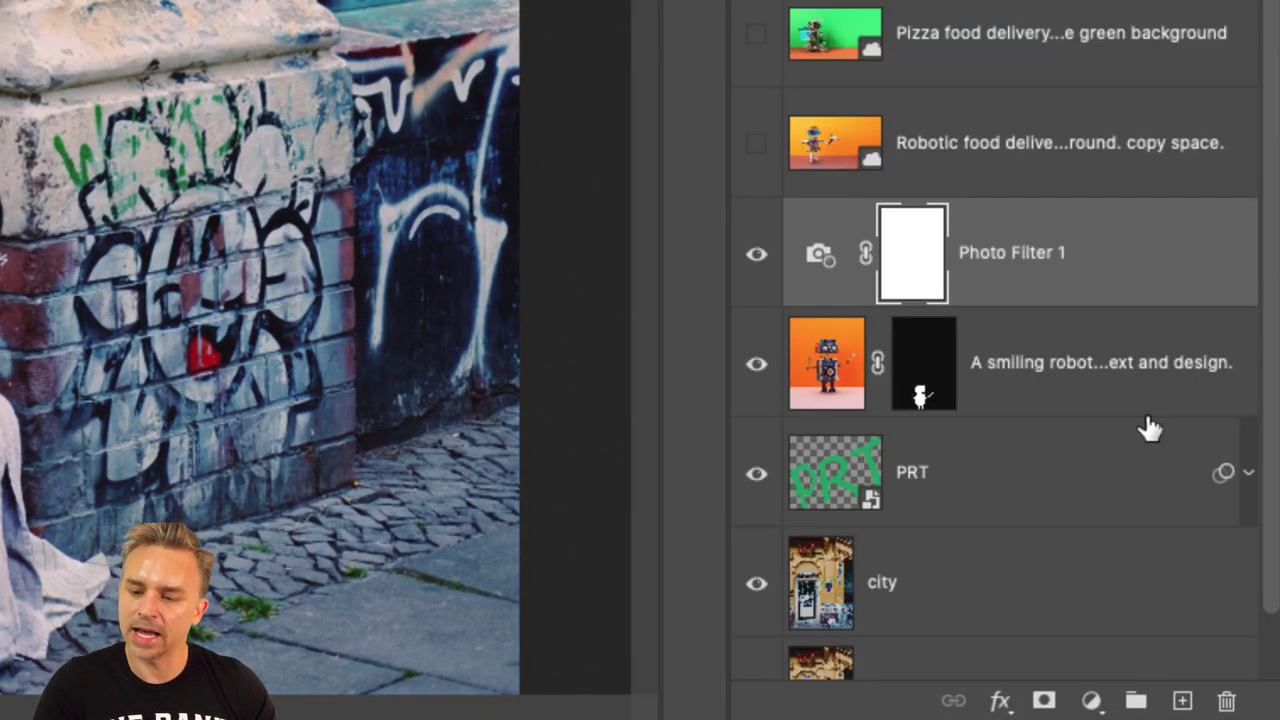
{"action": "left_click", "coordinate": [1081, 292], "text": "alt"}
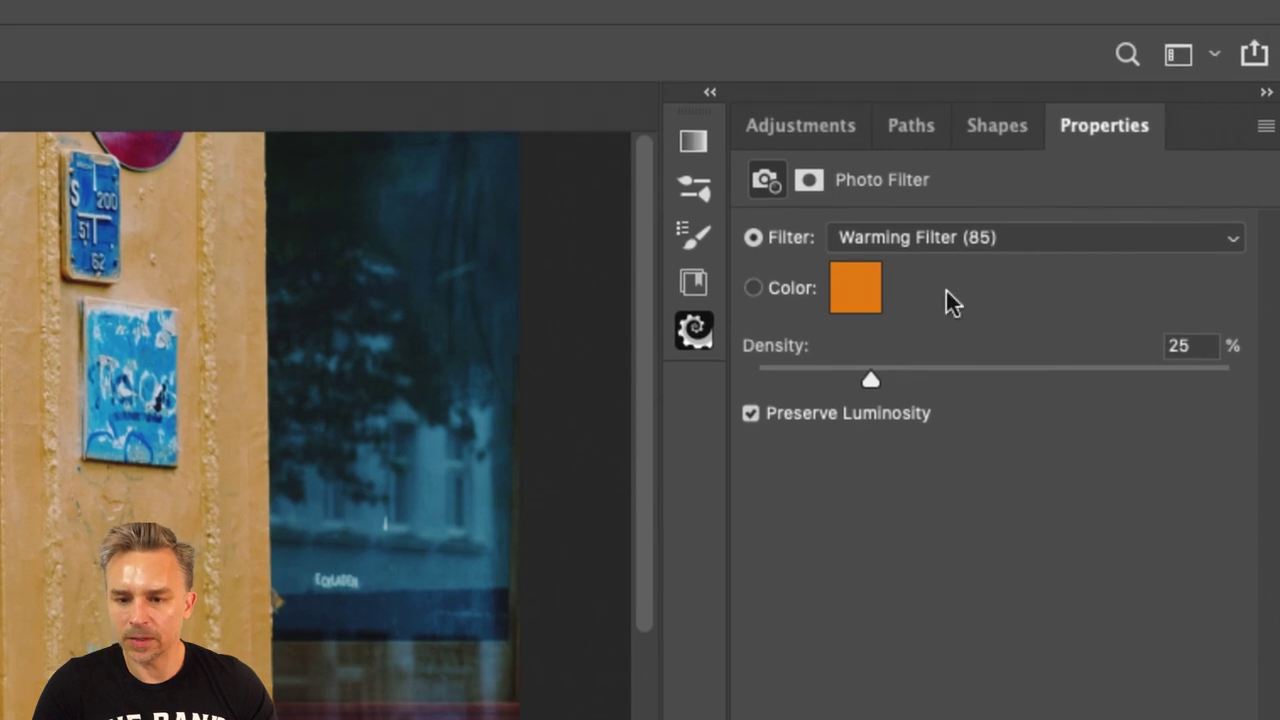
Try the Cooling Filter (80) and (LBB) presets on the photo filter, and settle on Cooling Filter (82).
{"action": "left_click", "coordinate": [880, 8]}
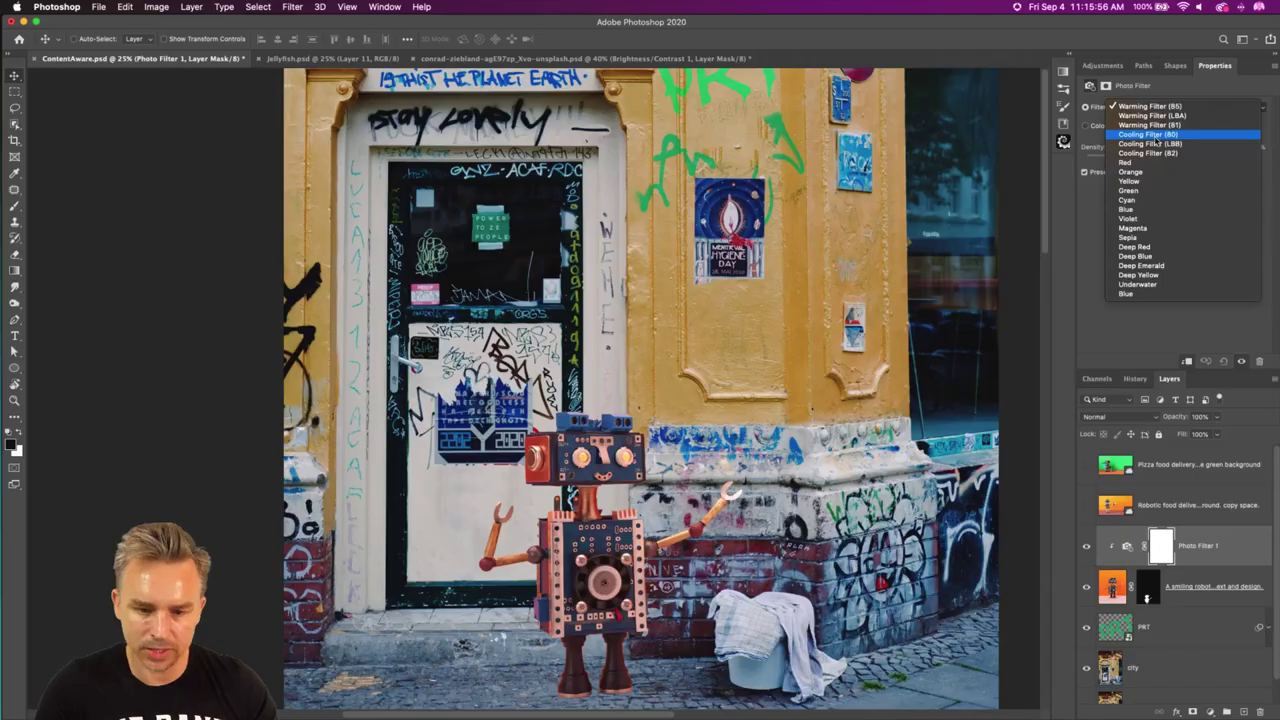
{"action": "left_click", "coordinate": [1156, 138]}
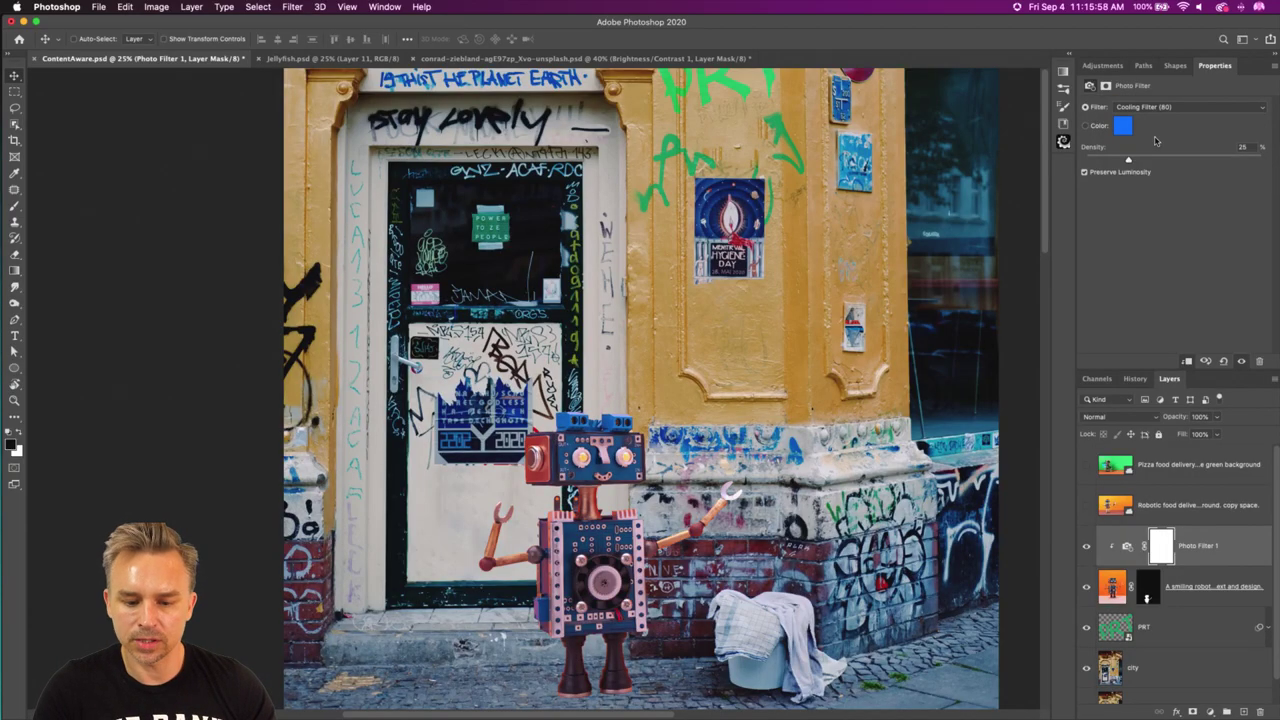
{"action": "left_click", "coordinate": [1160, 108]}
{"action": "left_click", "coordinate": [1178, 118]}
{"action": "left_click", "coordinate": [1193, 110]}
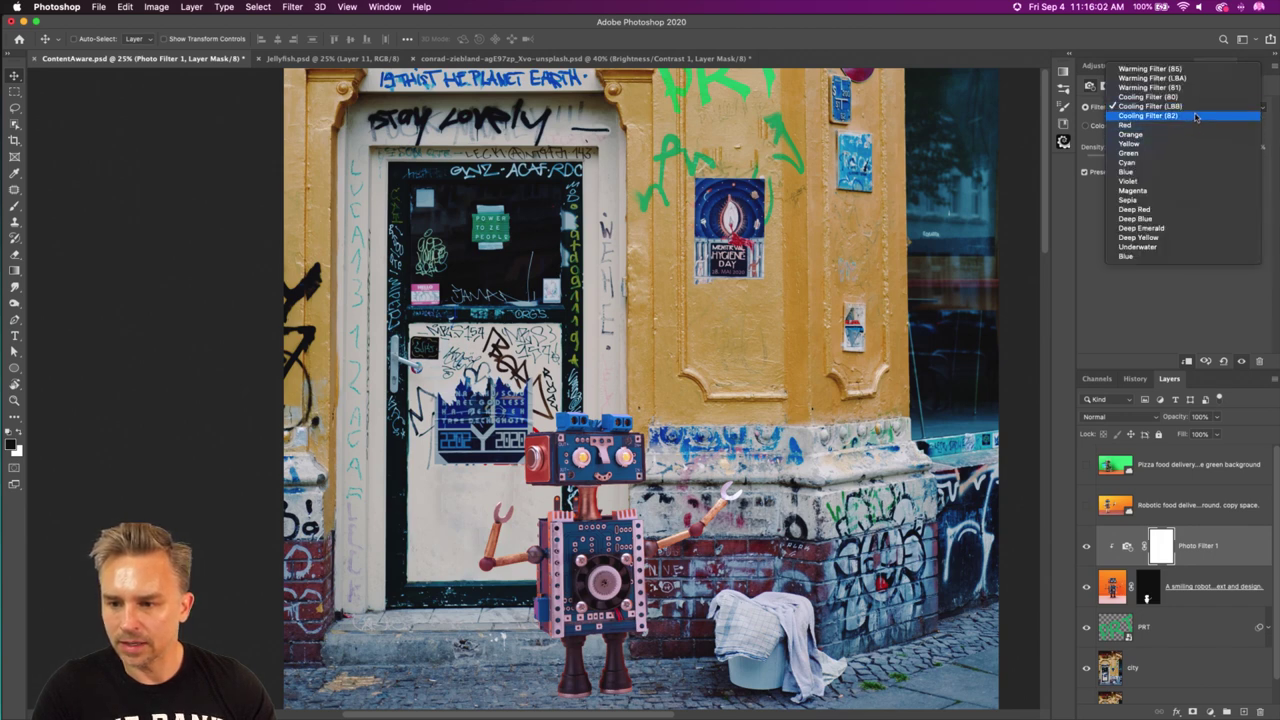
{"action": "left_click", "coordinate": [1195, 116]}
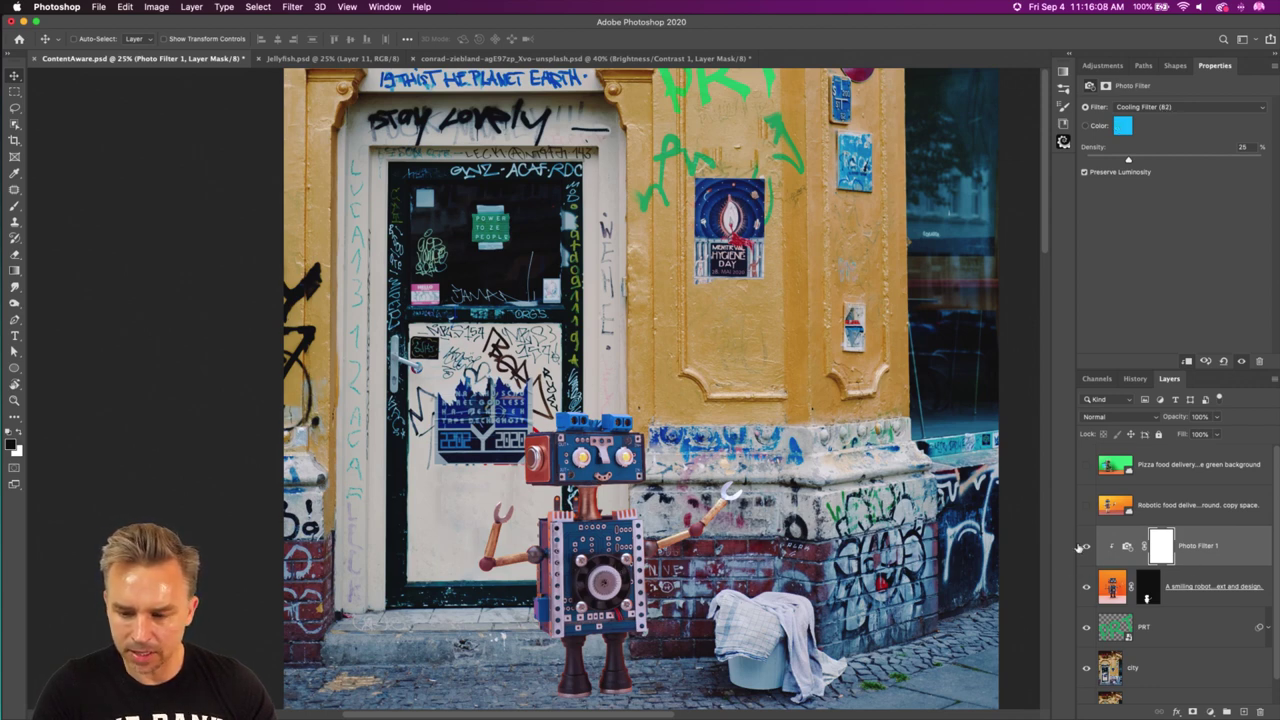
Compare the robot with and without the photo filter up close and set the filter's density to 43%.
{"action": "scroll", "coordinate": [565, 565], "scroll_direction": "down", "scroll_amount": 5}
{"action": "scroll", "coordinate": [577, 398], "scroll_direction": "up", "scroll_amount": 3}
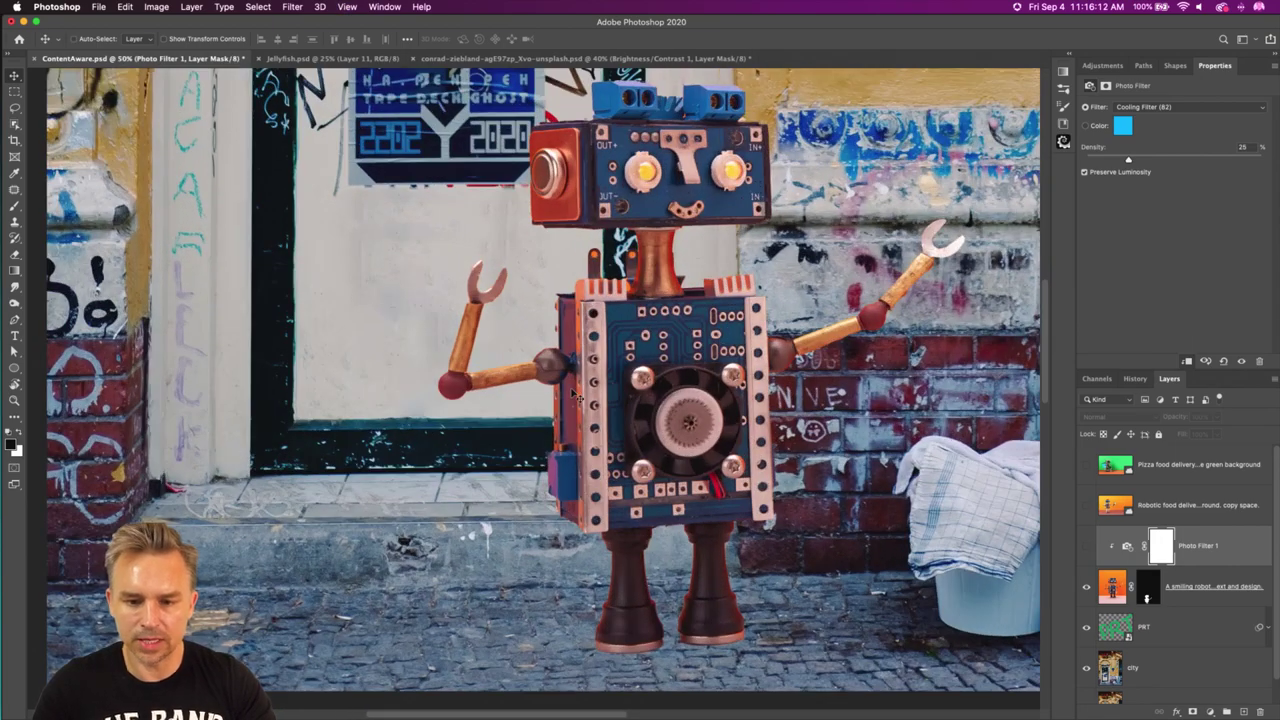
{"action": "left_click_drag", "start_coordinate": [358, 346], "coordinate": [219, 349]}
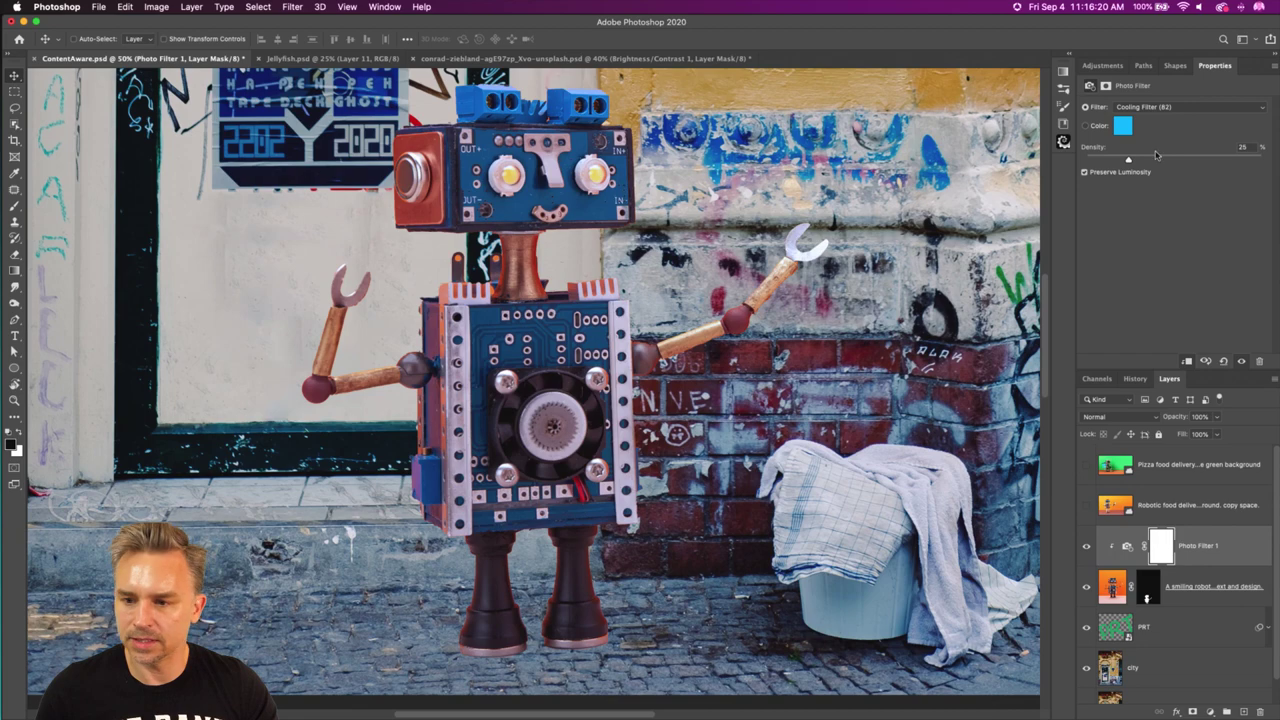
{"action": "left_click_drag", "start_coordinate": [1205, 157], "coordinate": [1232, 160]}
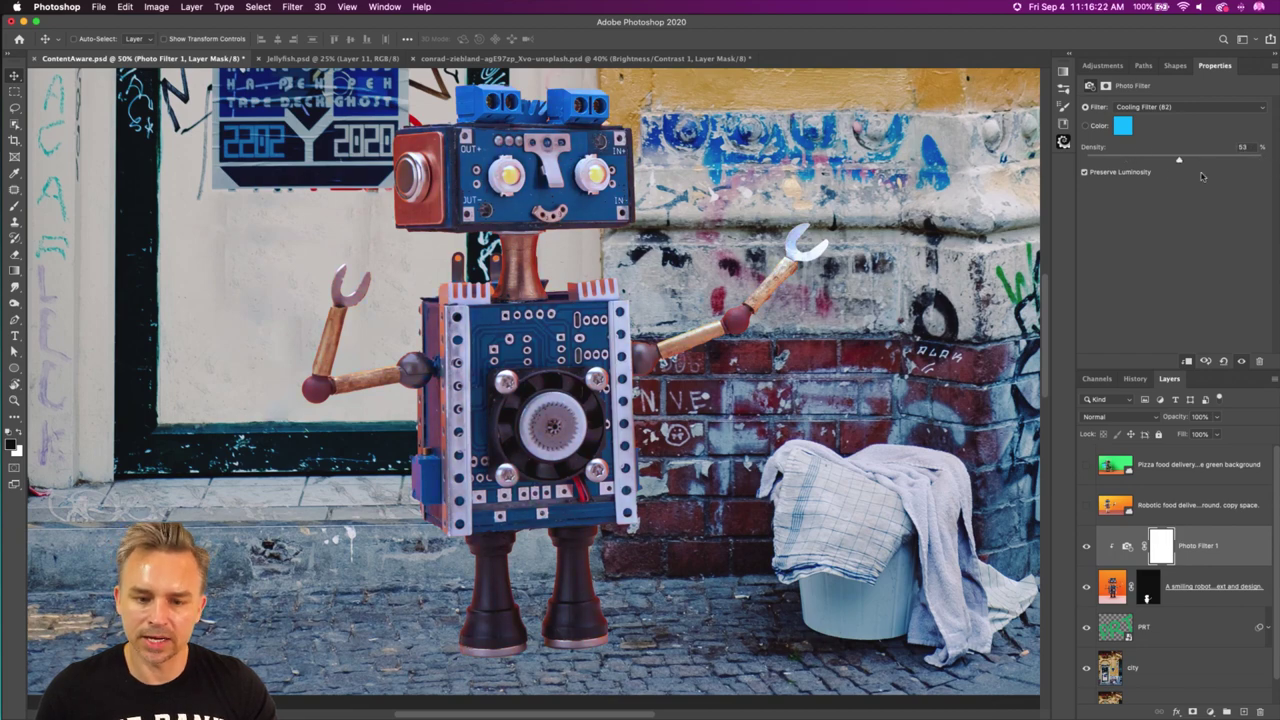
{"action": "key", "text": "super+z"}
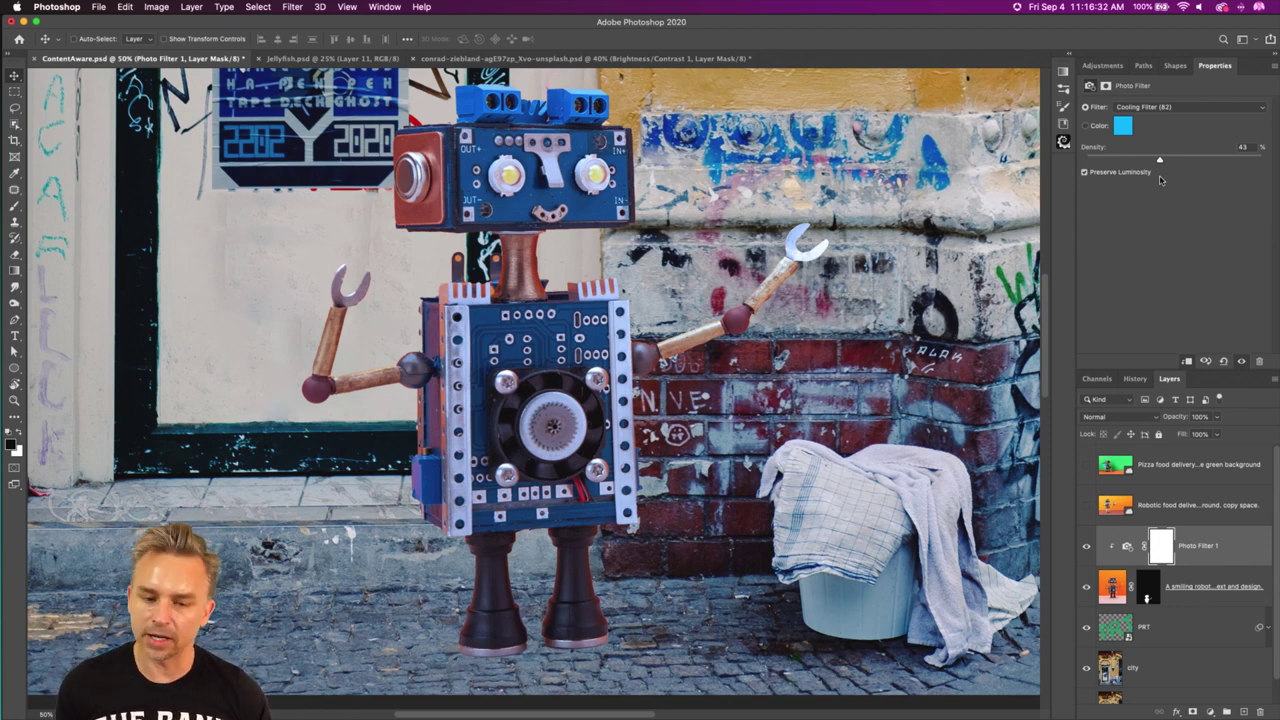
Add a new empty layer above the photo filter and clip it to the robot layer.
{"action": "left_click", "coordinate": [1241, 712]}
{"action": "left_click", "coordinate": [1200, 565], "text": "alt"}
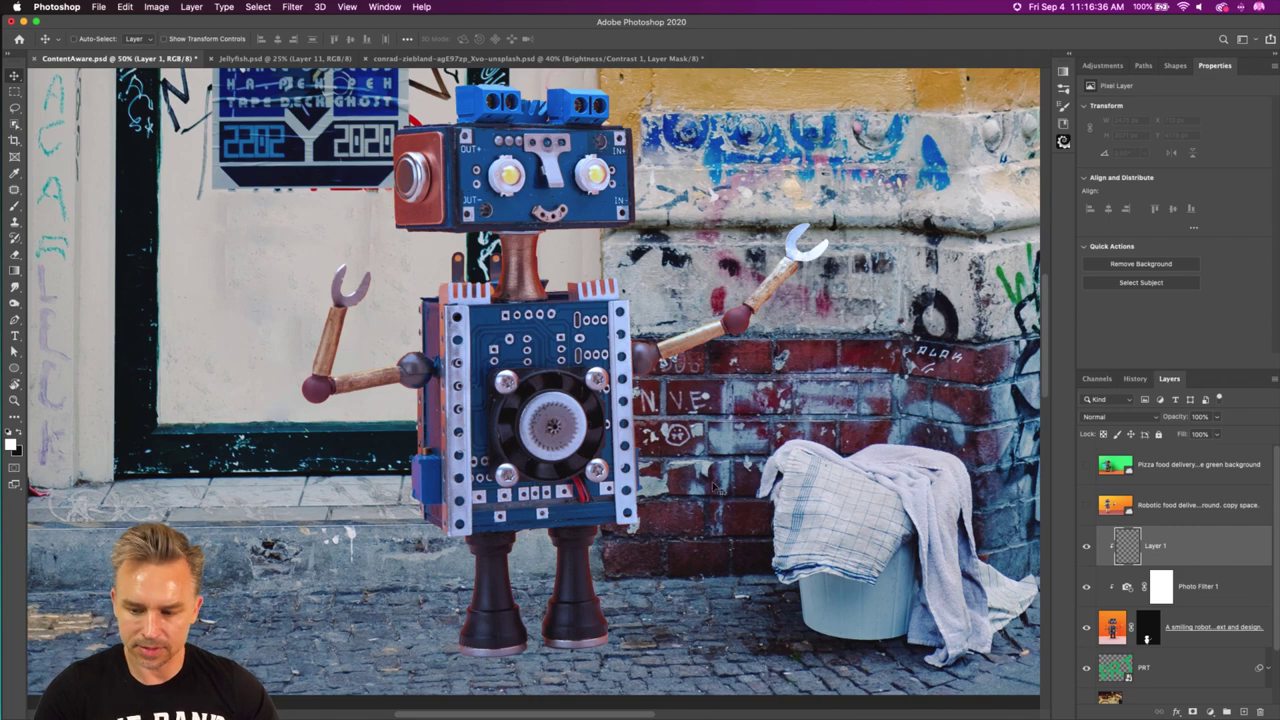
{"action": "left_click_drag", "start_coordinate": [287, 453], "coordinate": [303, 419]}
Sample the dark blue of the robot's body and brush it over both legs and feet on the clipped layer.
{"action": "key", "text": "b"}
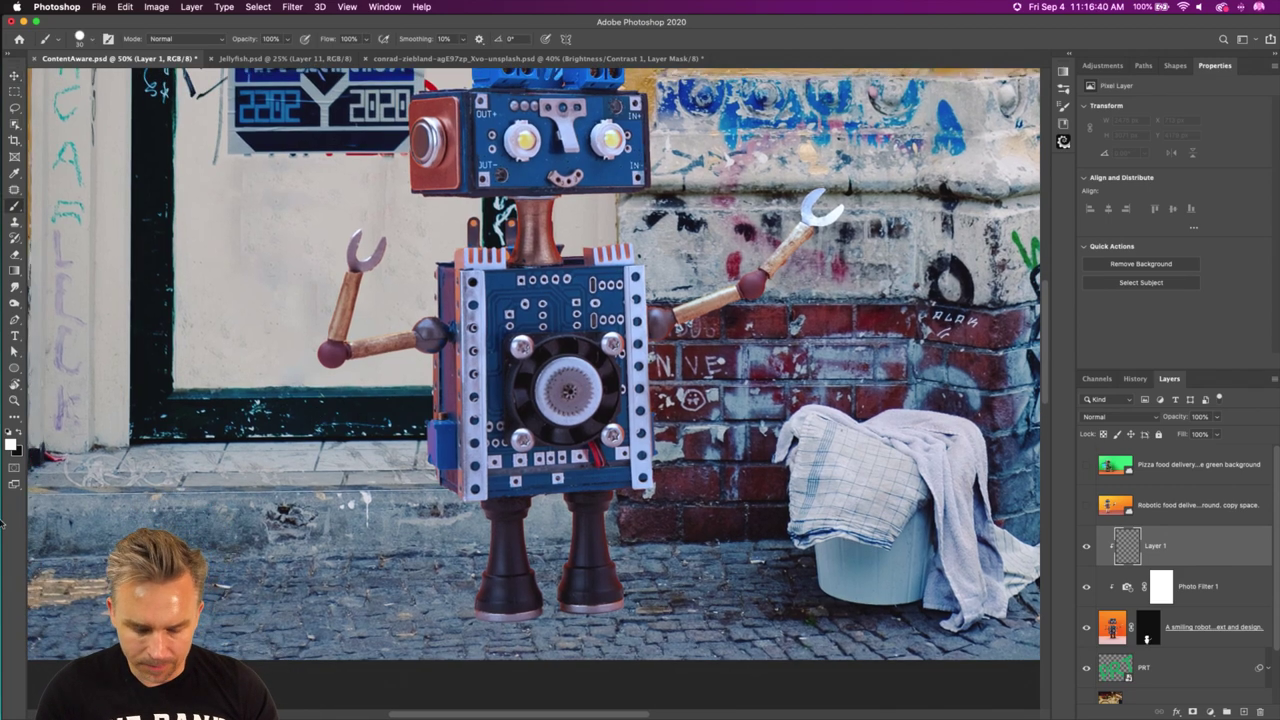
{"action": "key", "text": "i"}
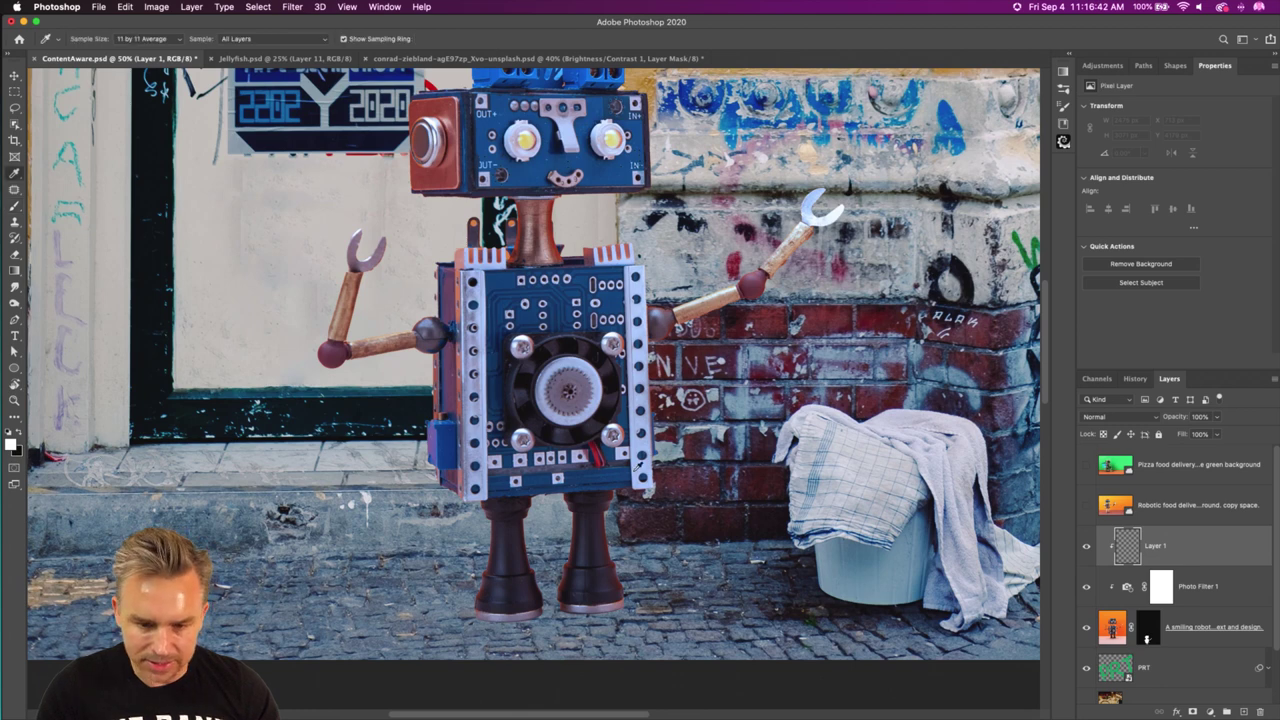
{"action": "left_click", "coordinate": [605, 475]}
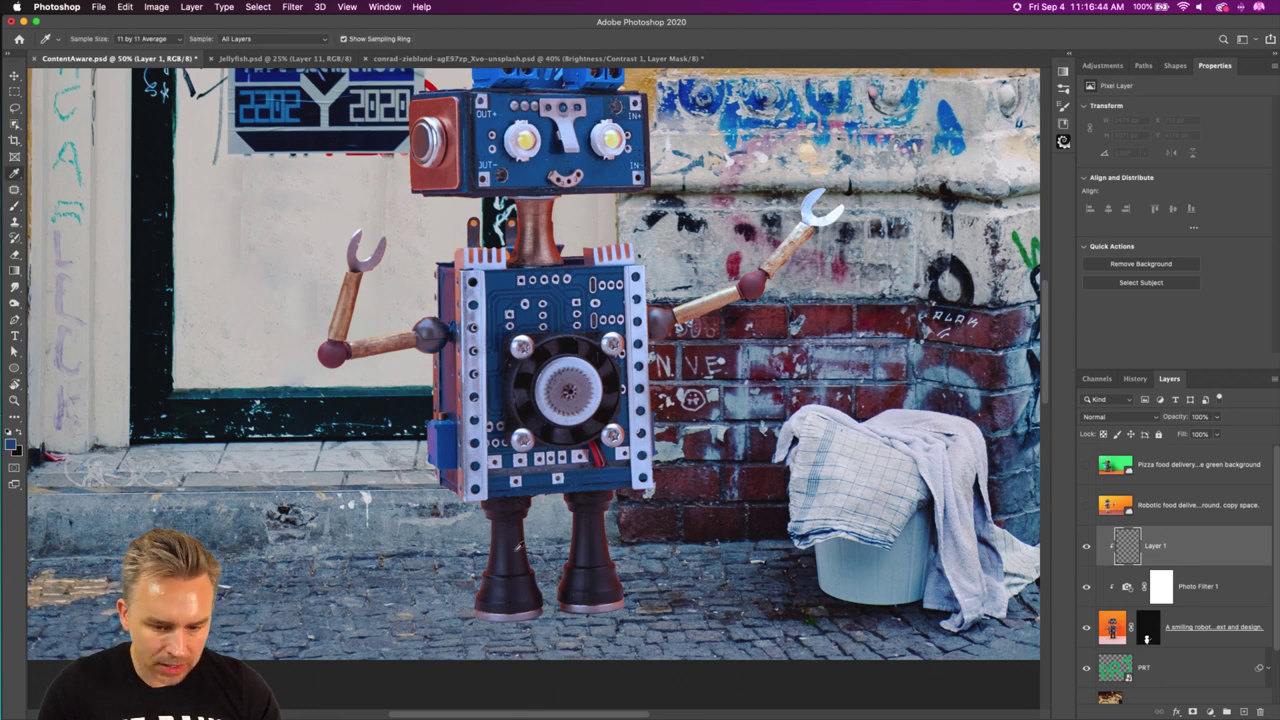
{"action": "key", "text": "b"}
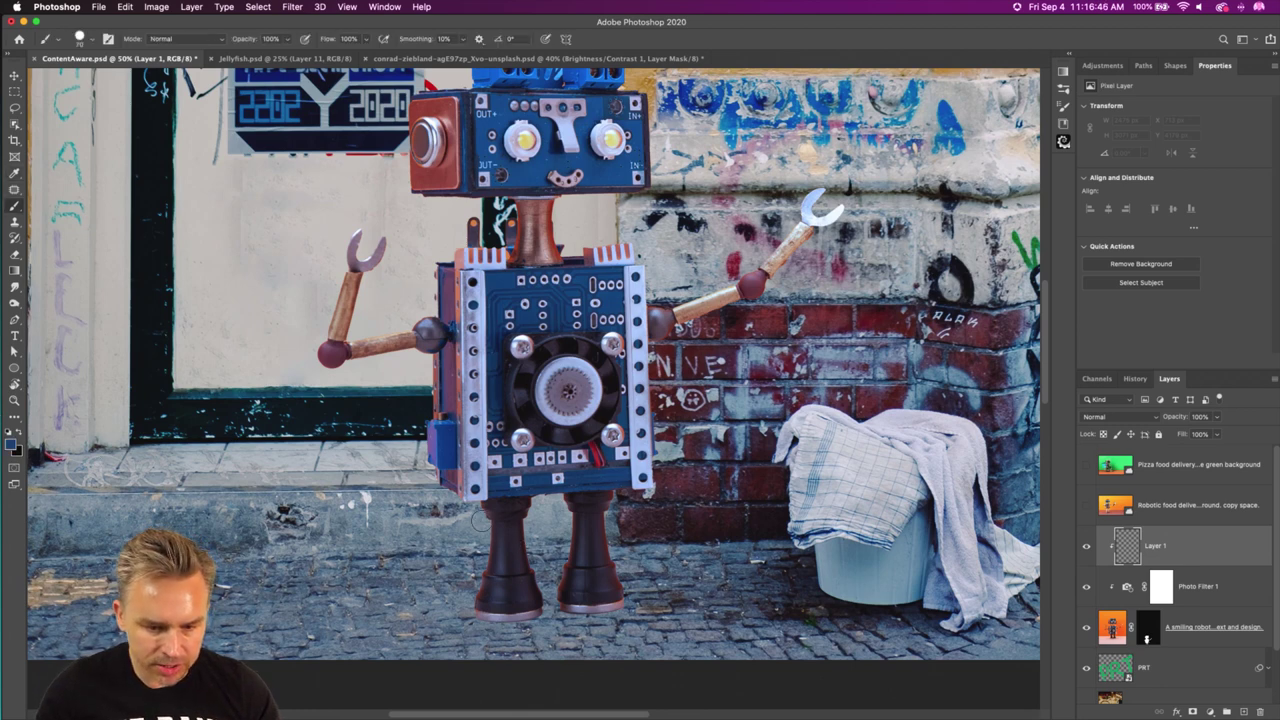
{"action": "left_click_drag", "start_coordinate": [478, 520], "coordinate": [470, 612]}
{"action": "key", "text": "super+z"}
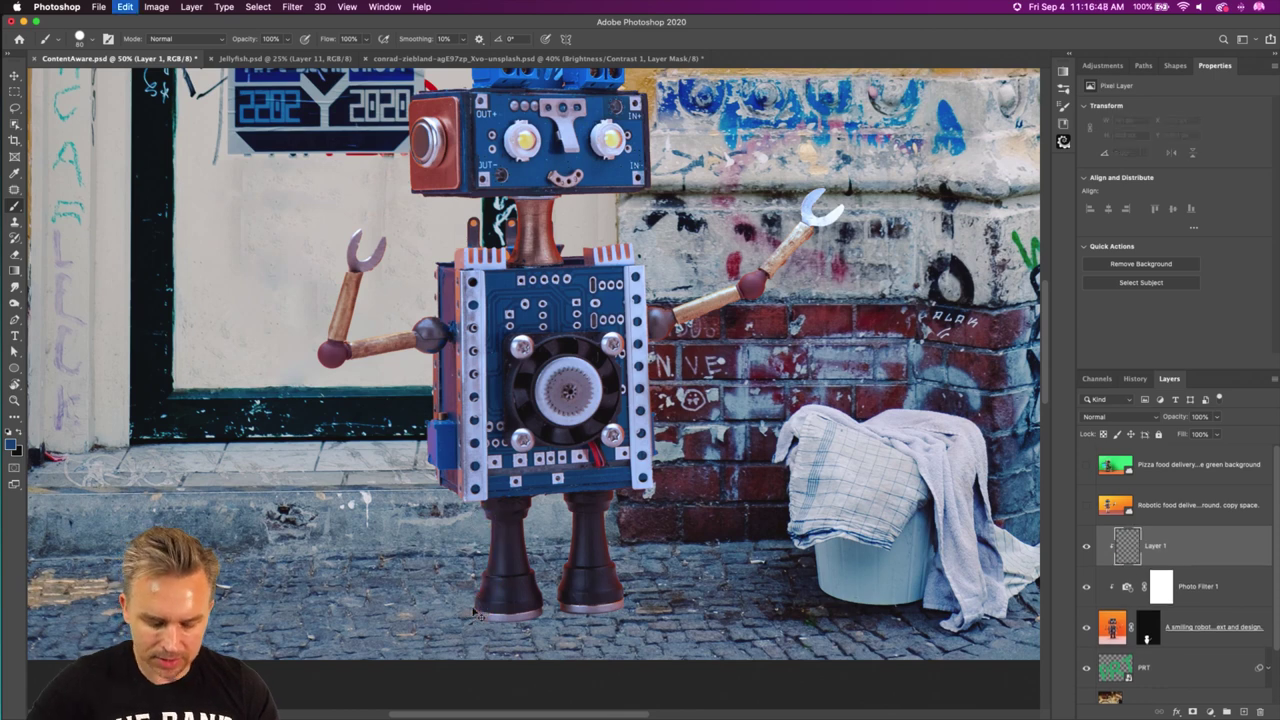
{"action": "key", "text": "bracketright"}
{"action": "key", "text": "bracketright"}
{"action": "left_click_drag", "start_coordinate": [487, 565], "coordinate": [481, 612]}
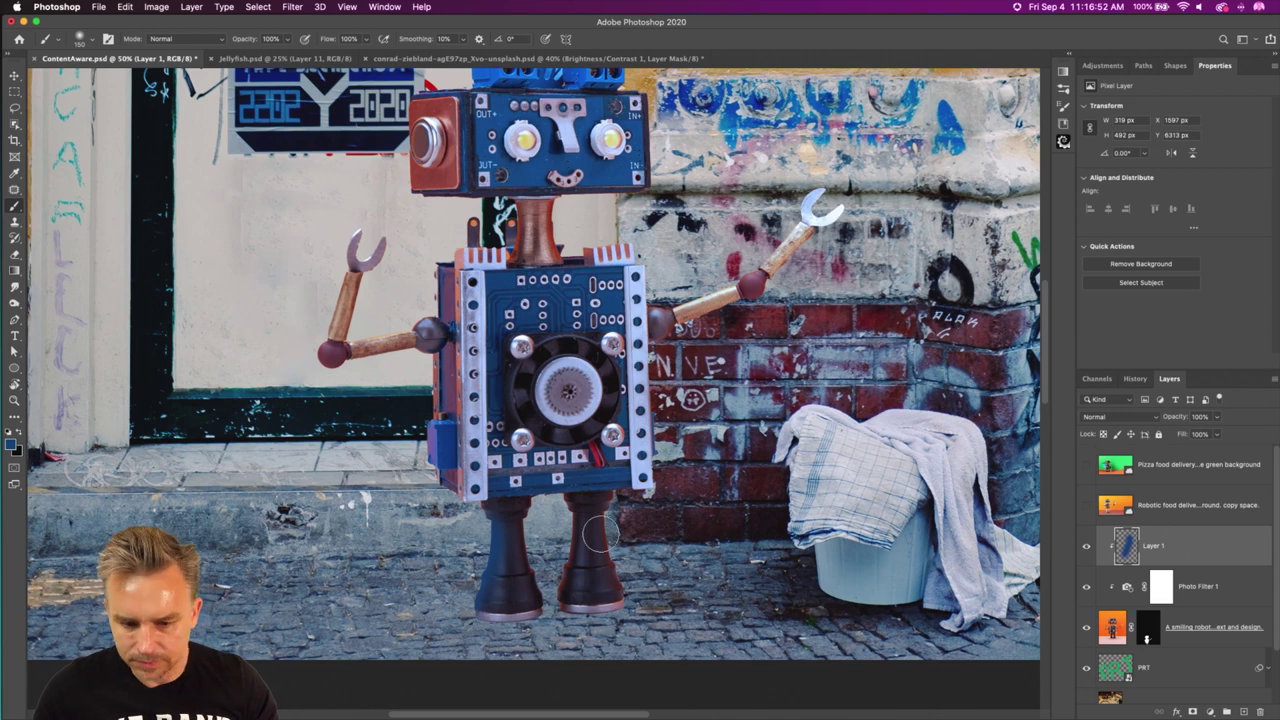
{"action": "left_click_drag", "start_coordinate": [645, 608], "coordinate": [617, 593]}
{"action": "key", "text": "bracketleft"}
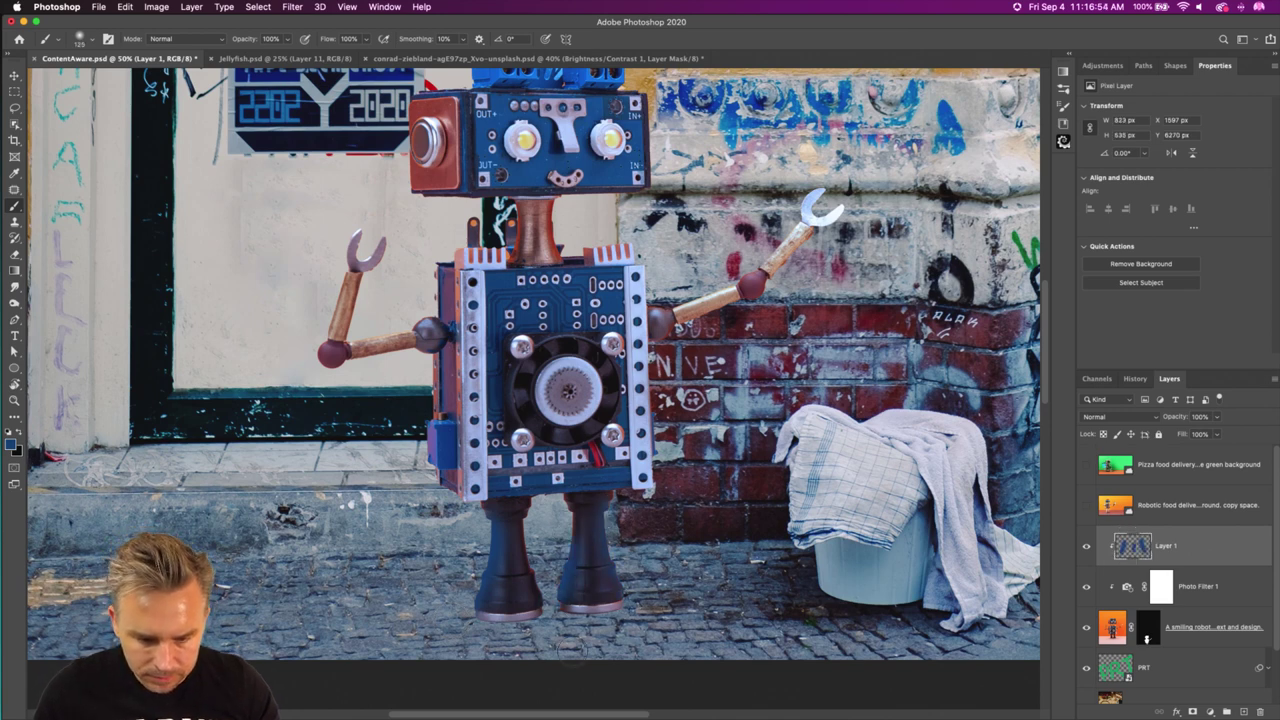
{"action": "left_click_drag", "start_coordinate": [561, 509], "coordinate": [490, 502]}
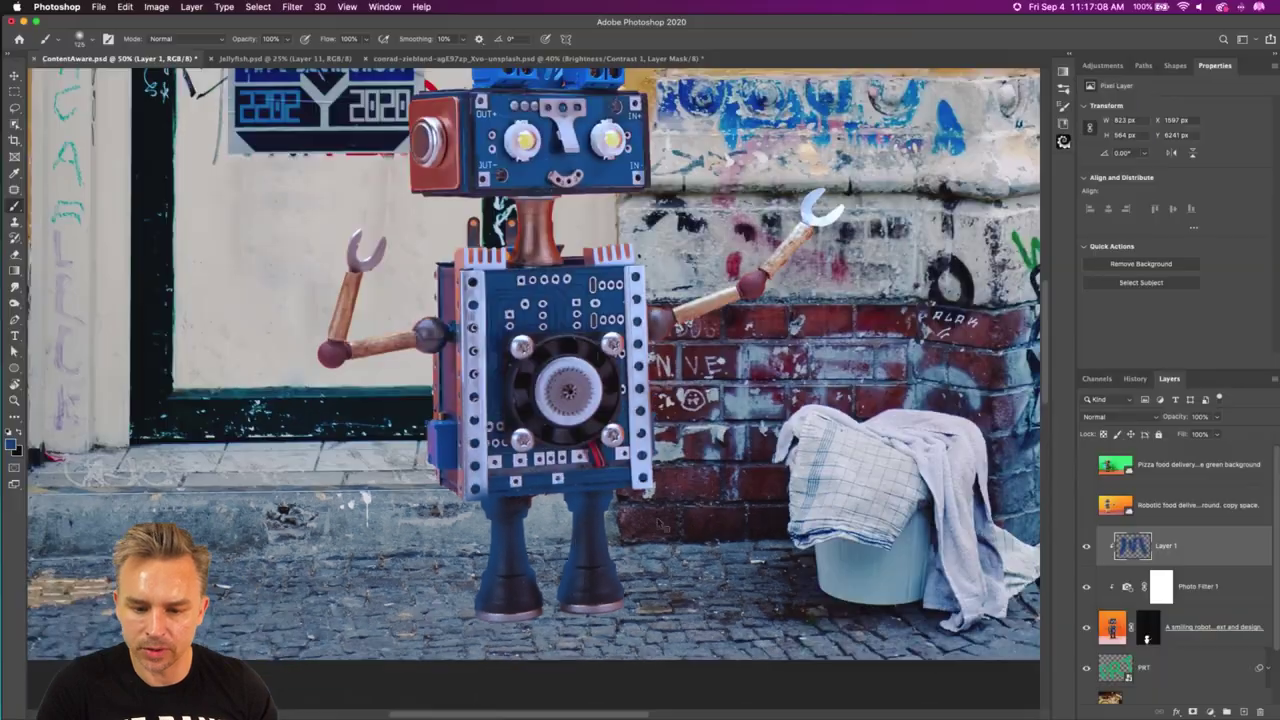
Set the painted leg layer's blend mode to Darken, compare it on and off, and lower its opacity to 47%.
{"action": "left_click", "coordinate": [1134, 418]}
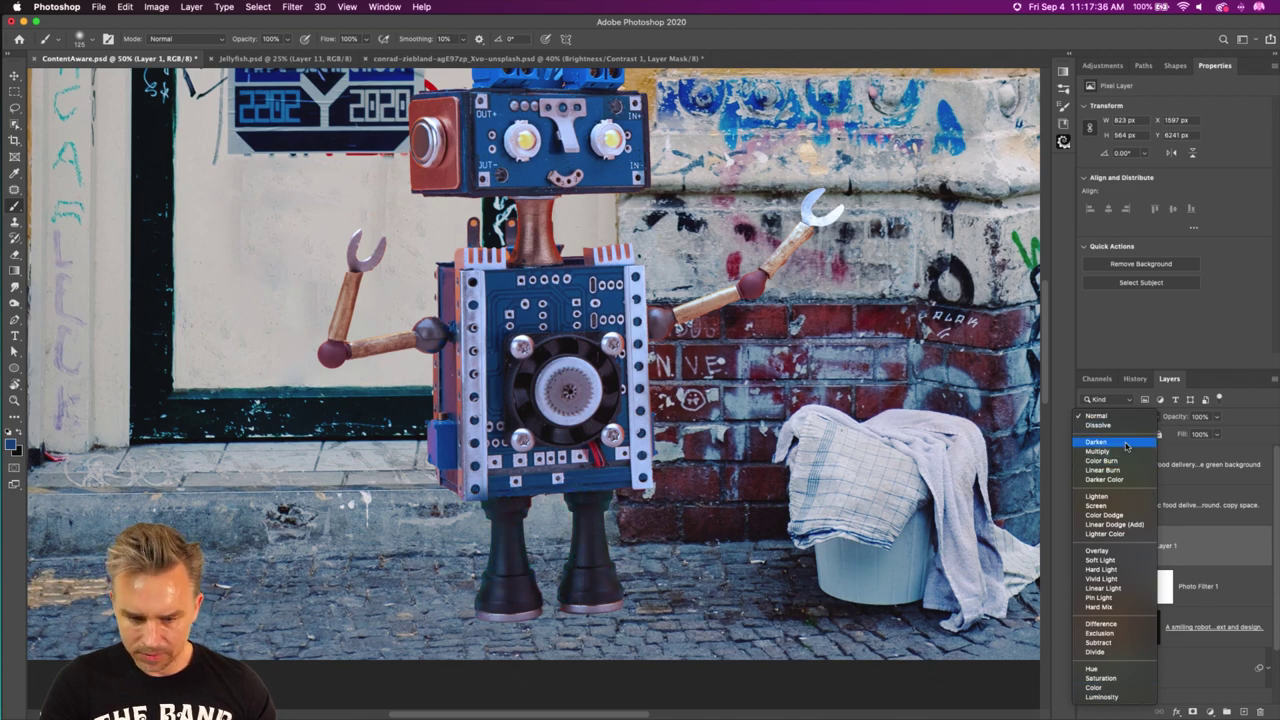
{"action": "left_click", "coordinate": [1126, 445]}
{"action": "left_click", "coordinate": [1087, 548]}
{"action": "left_click", "coordinate": [1087, 548]}
{"action": "left_click", "coordinate": [1087, 549]}
{"action": "left_click", "coordinate": [1087, 549]}
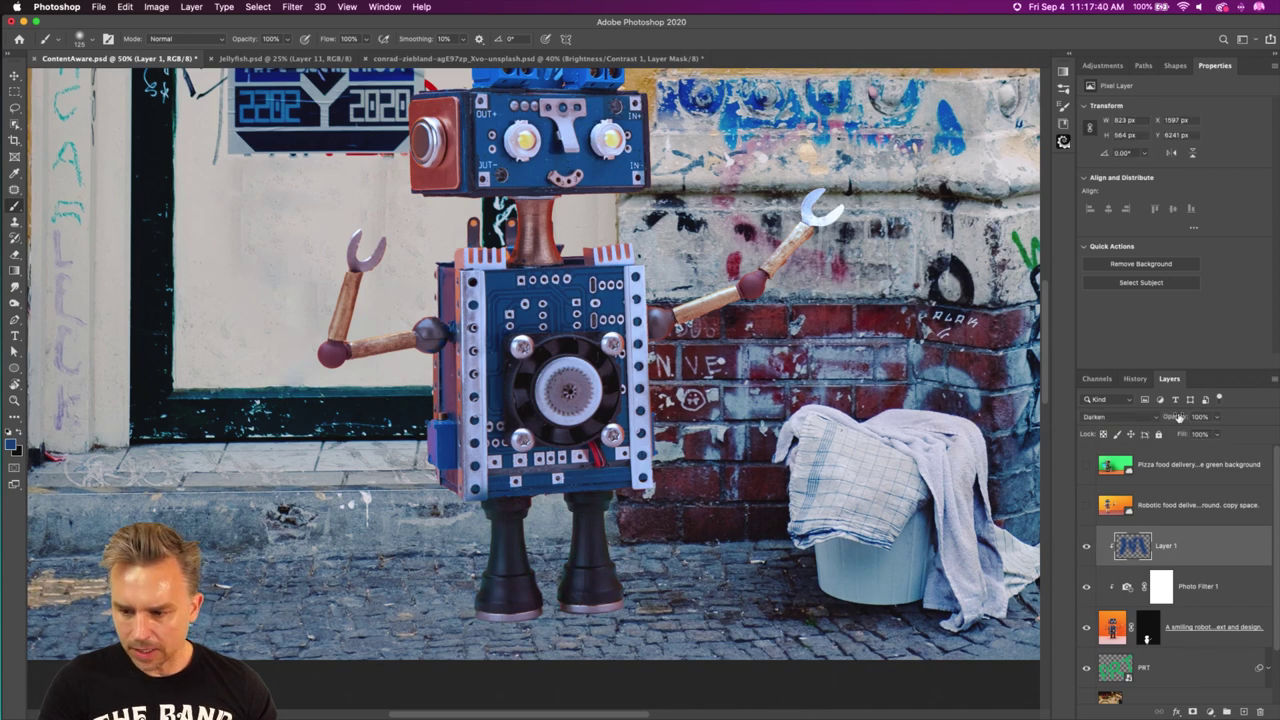
{"action": "left_click_drag", "start_coordinate": [1177, 419], "coordinate": [1168, 418]}
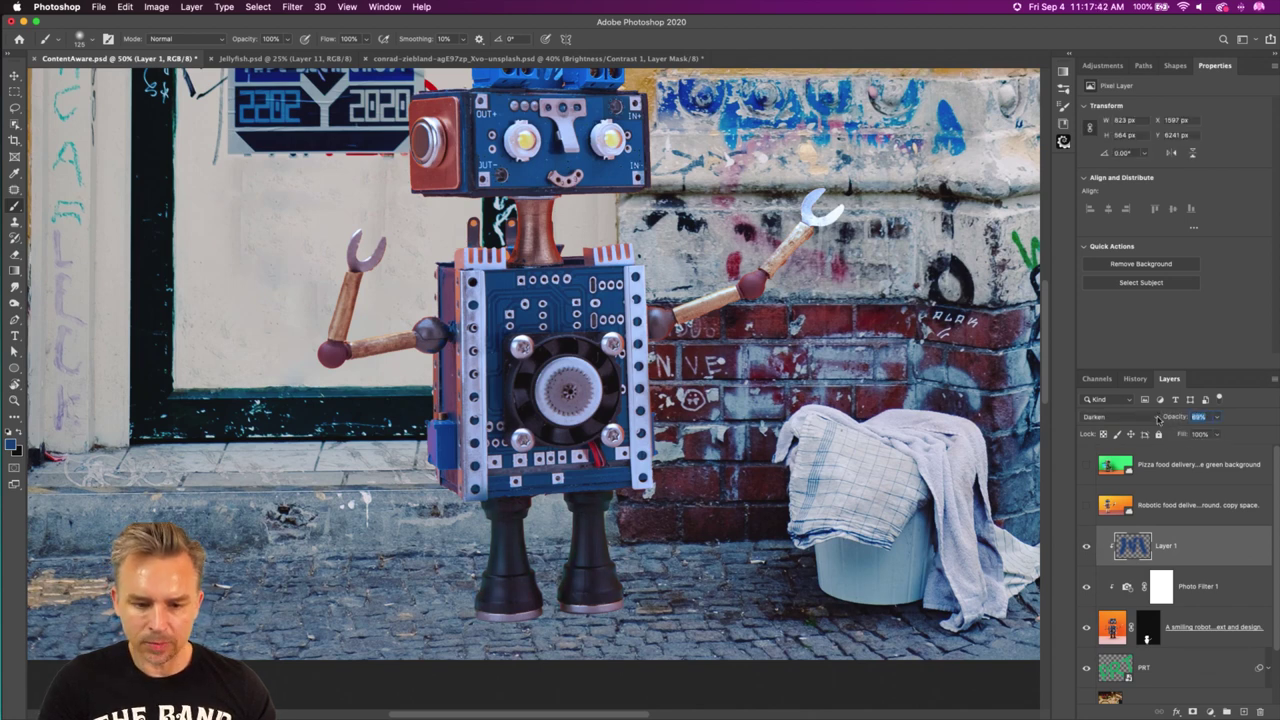
{"action": "left_click_drag", "start_coordinate": [1145, 419], "coordinate": [1132, 419]}
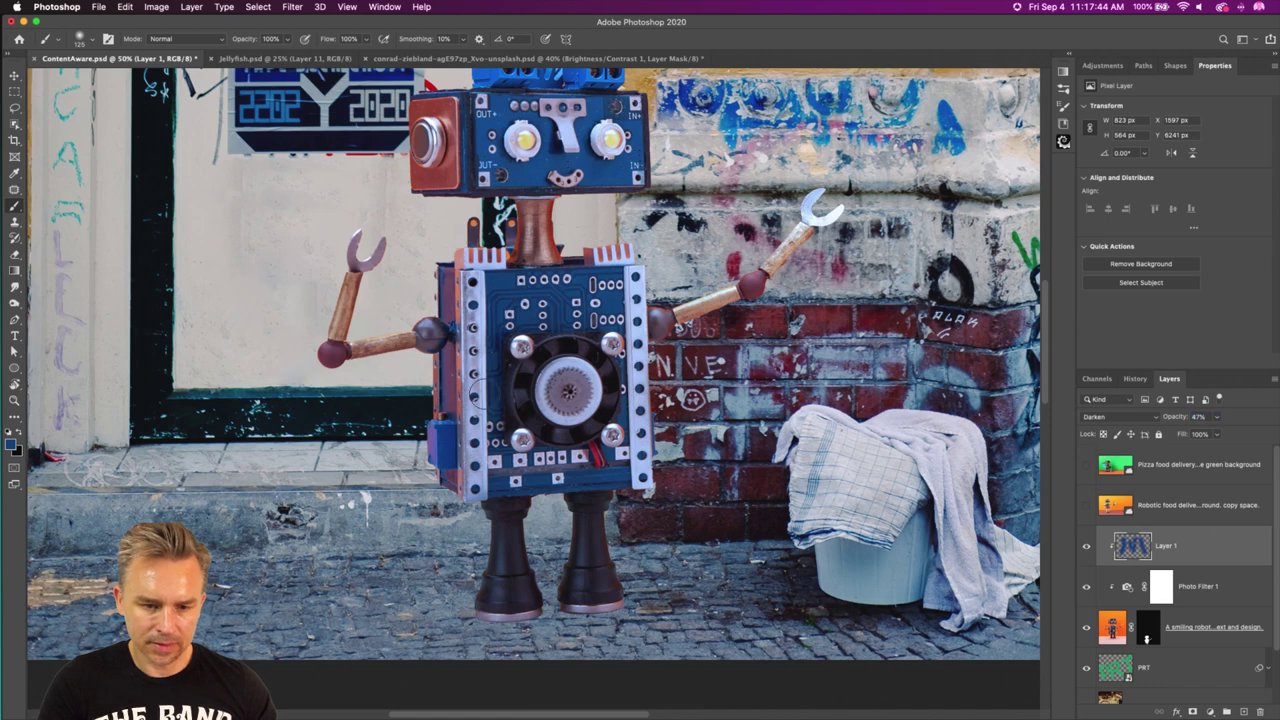
Try painting blue down the reddish side of the robot's torso with a smaller brush on the leg layer.
{"action": "key", "text": "bracketleft"}
{"action": "key", "text": "bracketleft"}
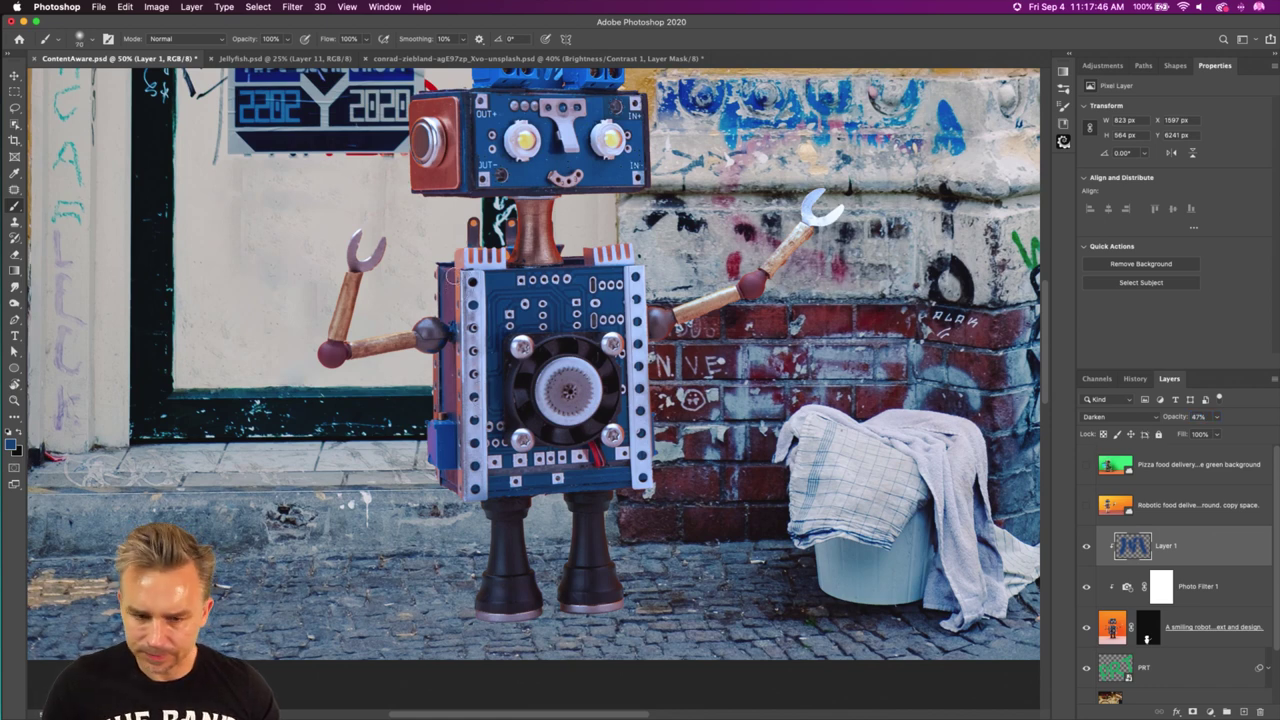
{"action": "left_click_drag", "start_coordinate": [458, 276], "coordinate": [460, 400]}
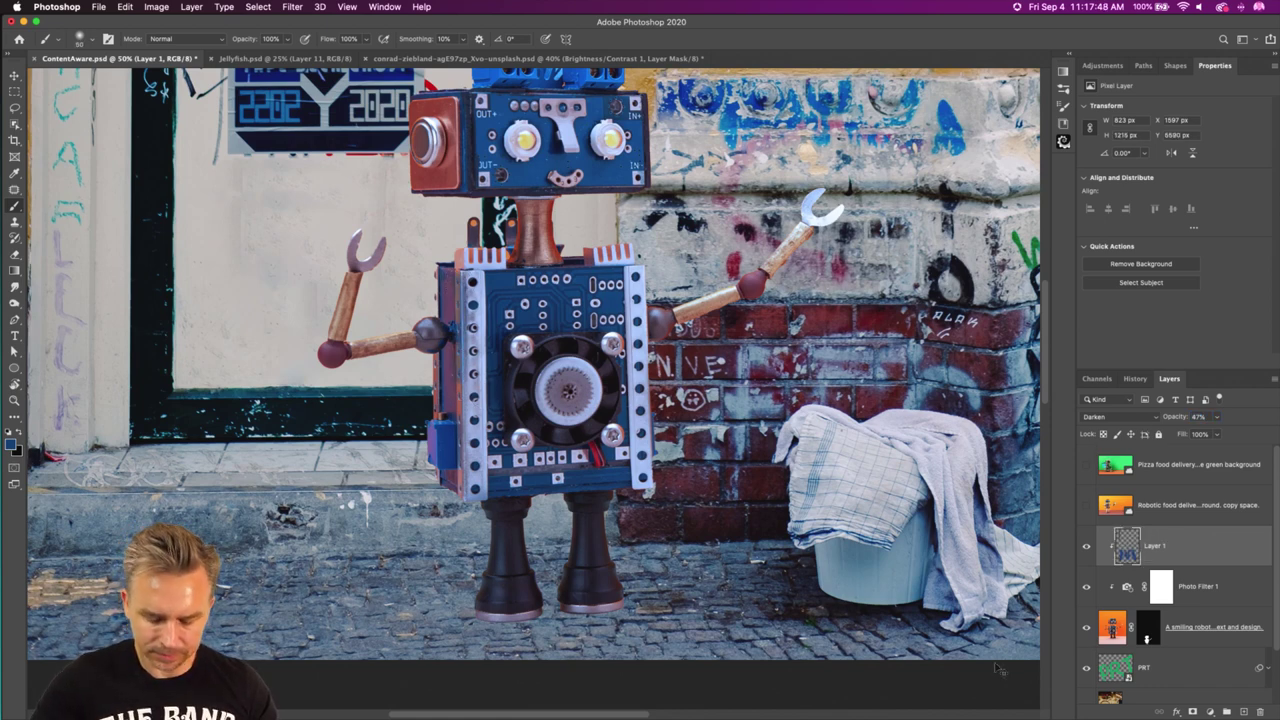
{"action": "key", "text": "ctrl+z"}
Add another empty layer above the painted leg layer and clip it to the robot.
{"action": "left_click", "coordinate": [1243, 712]}
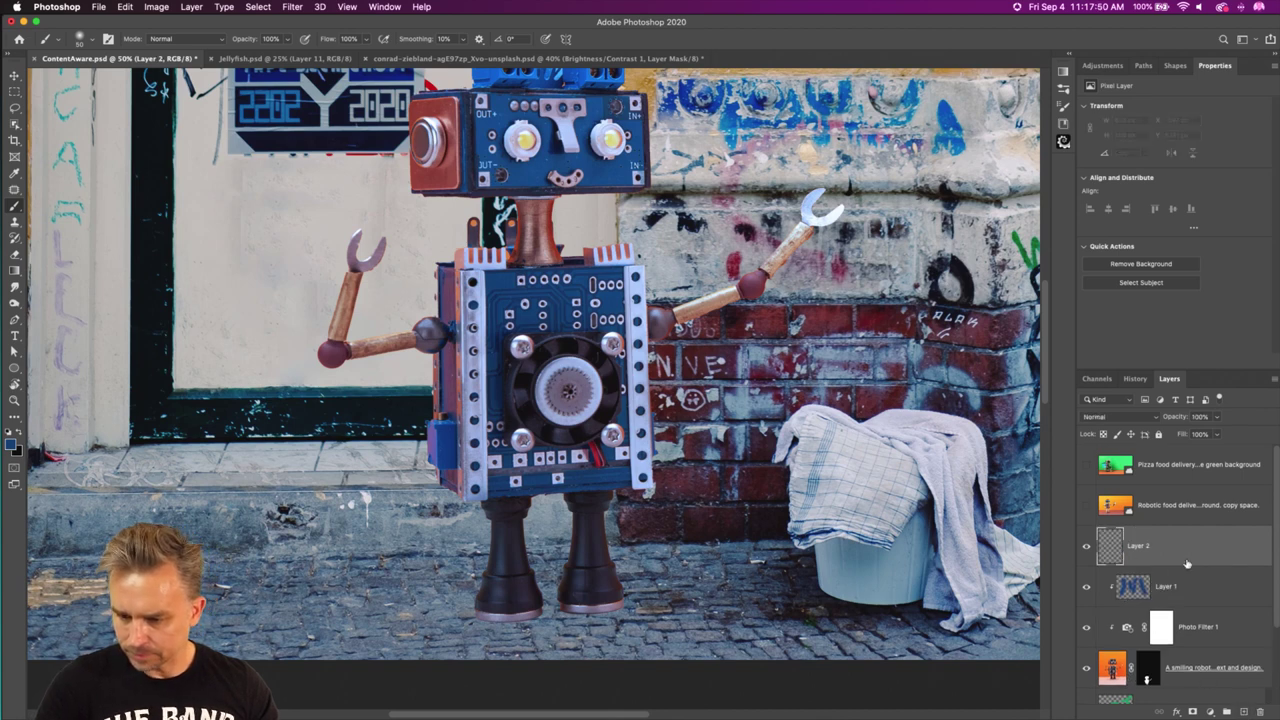
{"action": "left_click", "coordinate": [1190, 561], "text": "alt"}
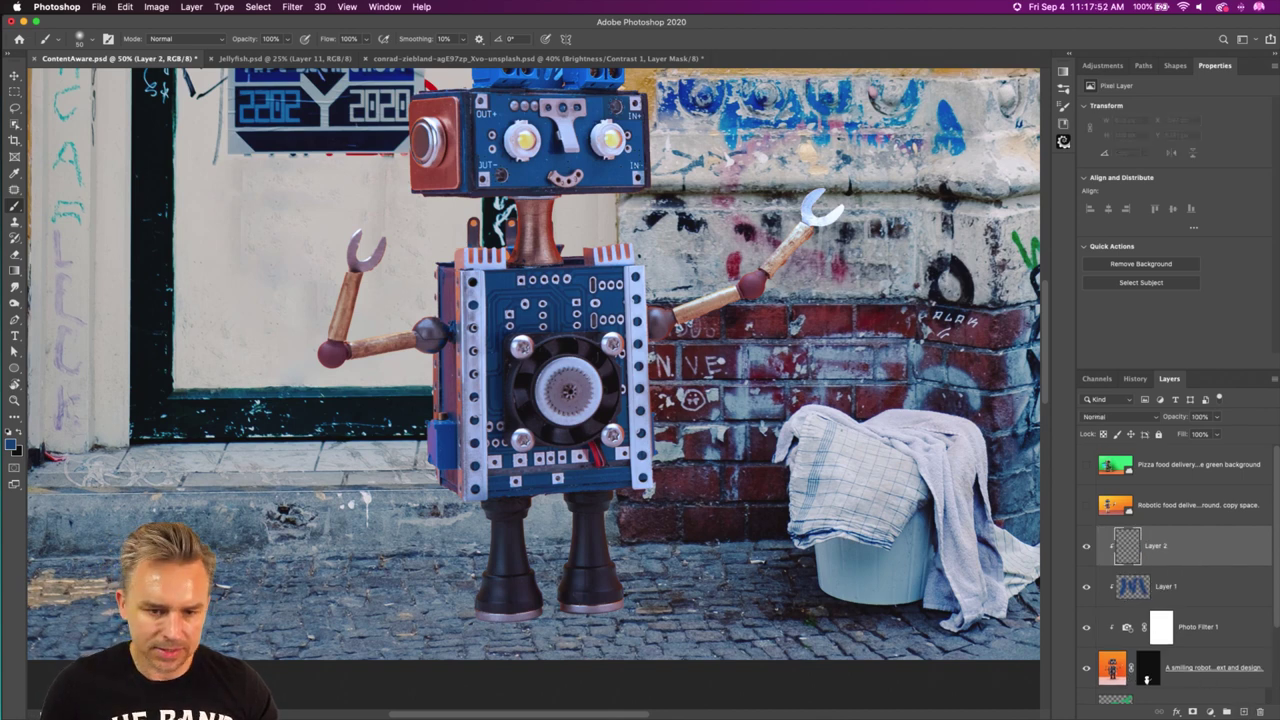
Try brushing blue down the torso's side edge on the new clipped layer and clear the layer's contents.
{"action": "mouse_move", "coordinate": [461, 275]}
{"action": "left_mouse_down"}
{"action": "mouse_move", "coordinate": [462, 363]}
{"action": "mouse_move", "coordinate": [443, 430]}
{"action": "mouse_move", "coordinate": [460, 505]}
{"action": "left_mouse_up"}
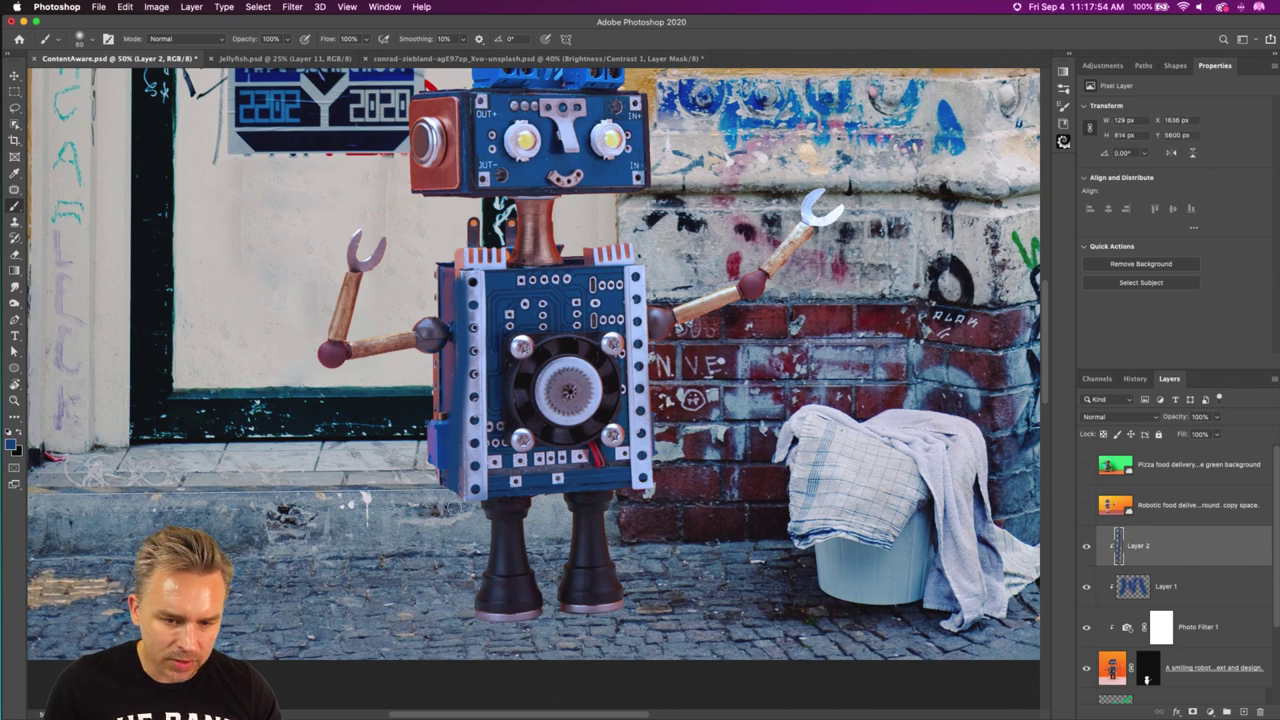
{"action": "key", "text": "super+a"}
{"action": "key", "text": "BackSpace"}
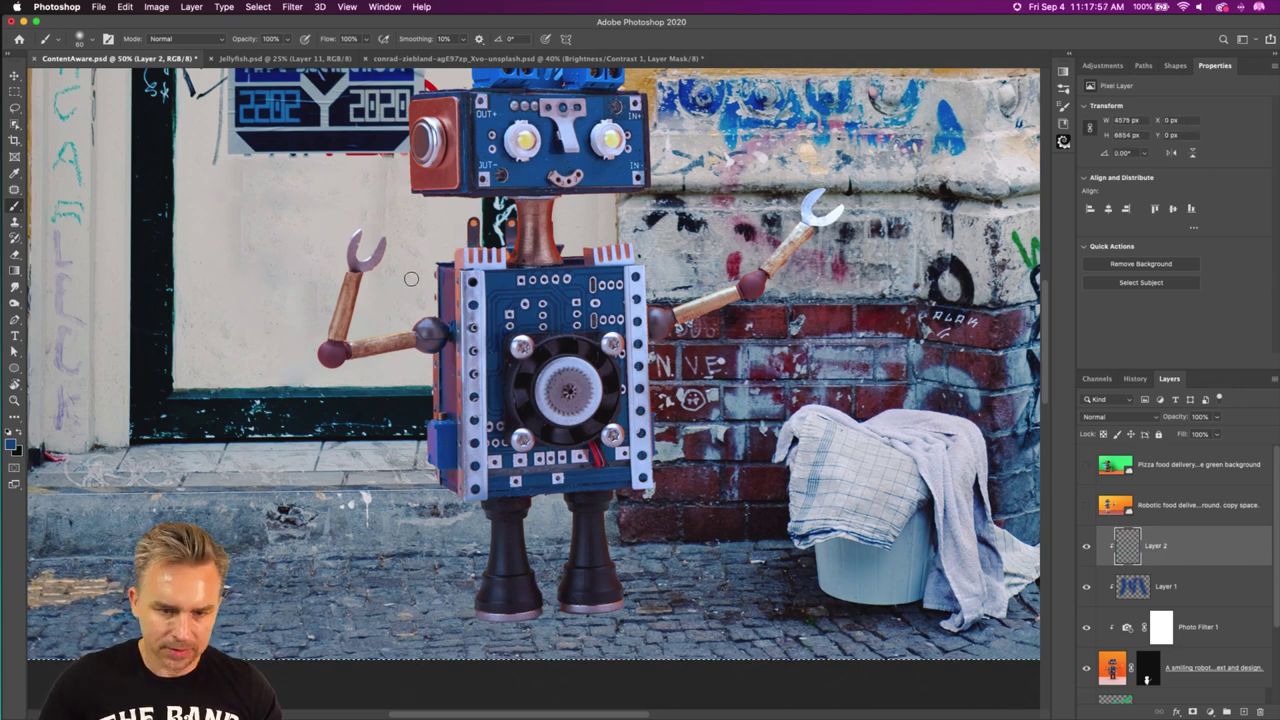
Lasso the thin reddish strip beside the torso's left perforated rail, fill it with the sampled blue and deselect.
{"action": "left_click", "coordinate": [14, 108]}
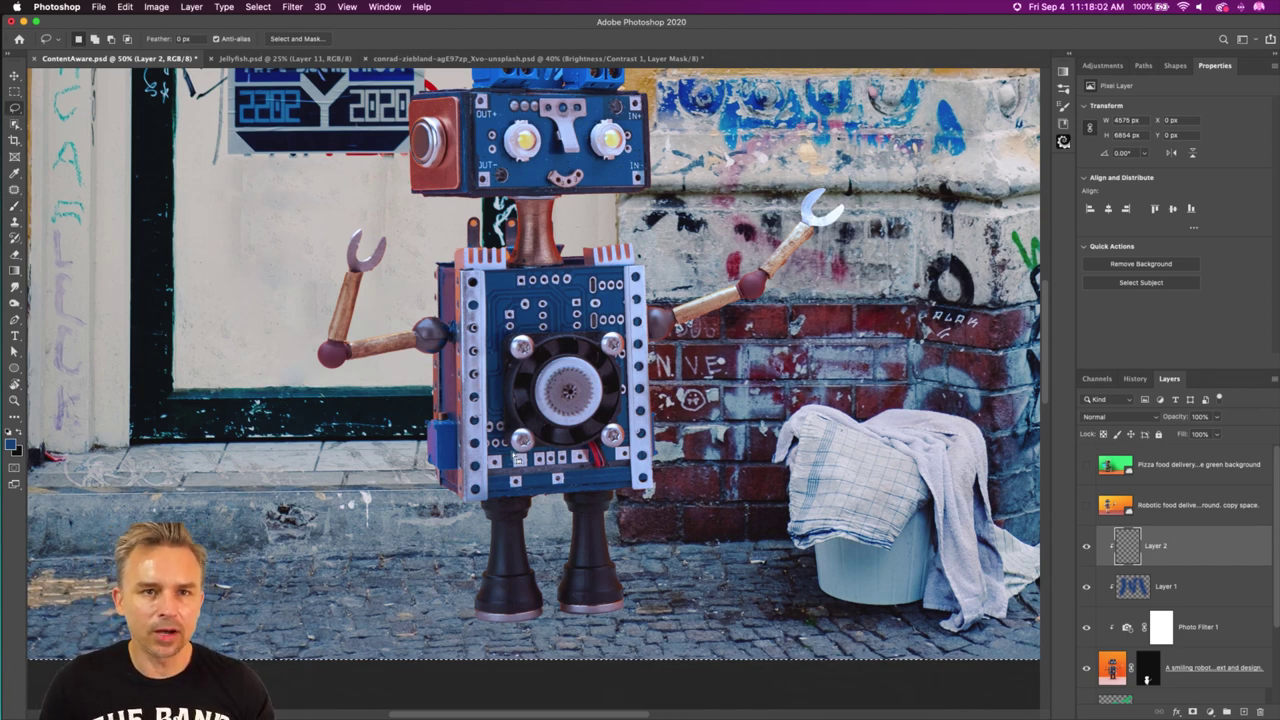
{"action": "key", "text": "super+equal"}
{"action": "left_click_drag", "start_coordinate": [515, 453], "coordinate": [563, 509]}
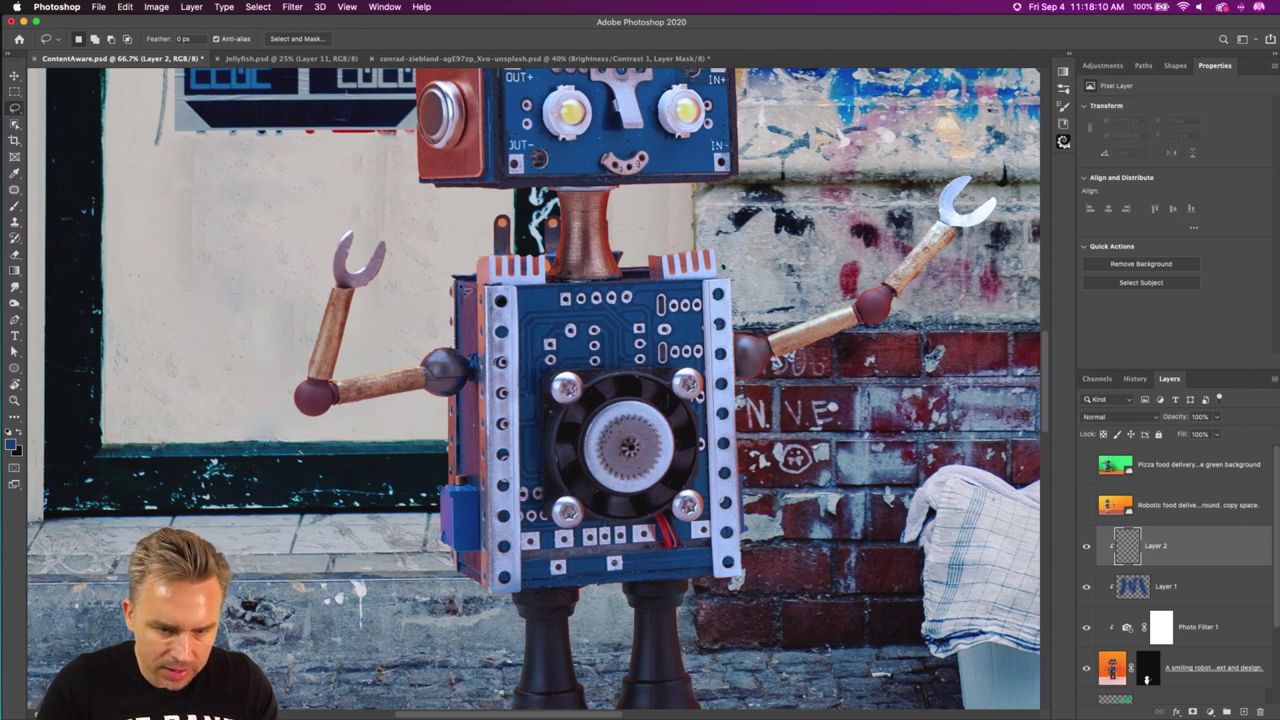
{"action": "mouse_move", "coordinate": [481, 296]}
{"action": "left_mouse_down"}
{"action": "mouse_move", "coordinate": [504, 490]}
{"action": "mouse_move", "coordinate": [464, 587]}
{"action": "mouse_move", "coordinate": [495, 598]}
{"action": "mouse_move", "coordinate": [490, 290]}
{"action": "left_mouse_up"}
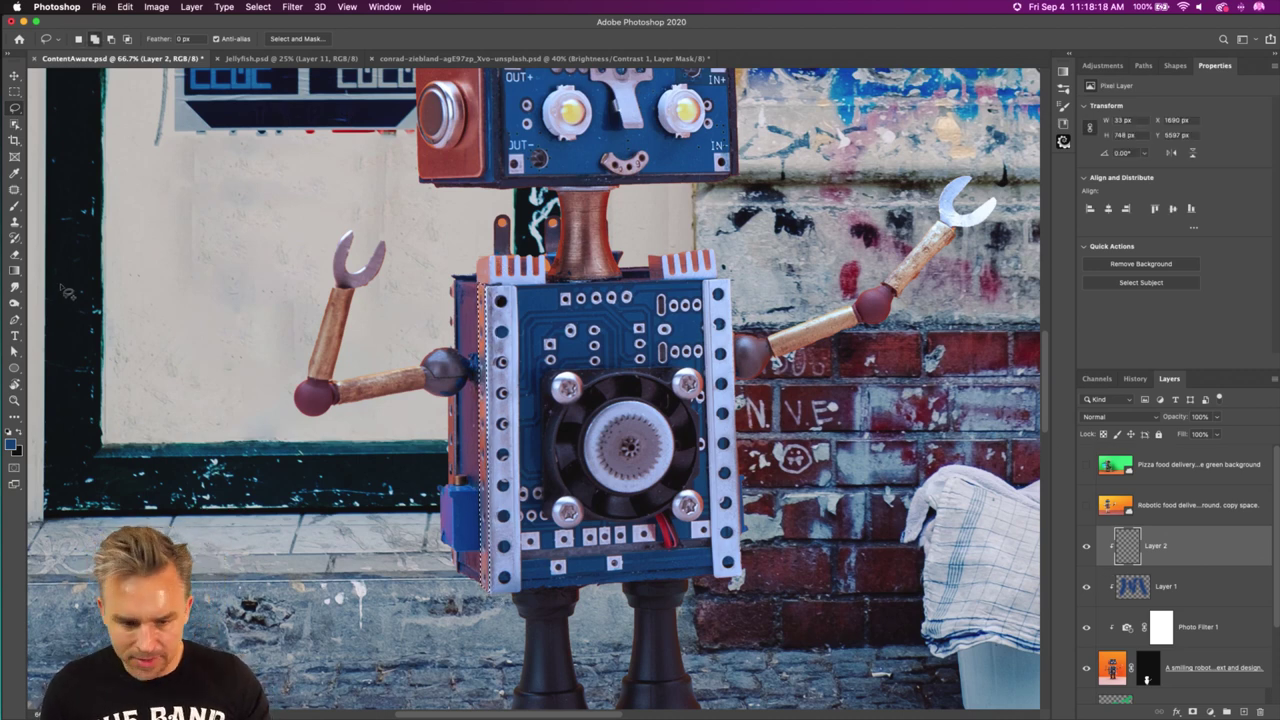
{"action": "key", "text": "shift+BackSpace"}
{"action": "key", "text": "Return"}
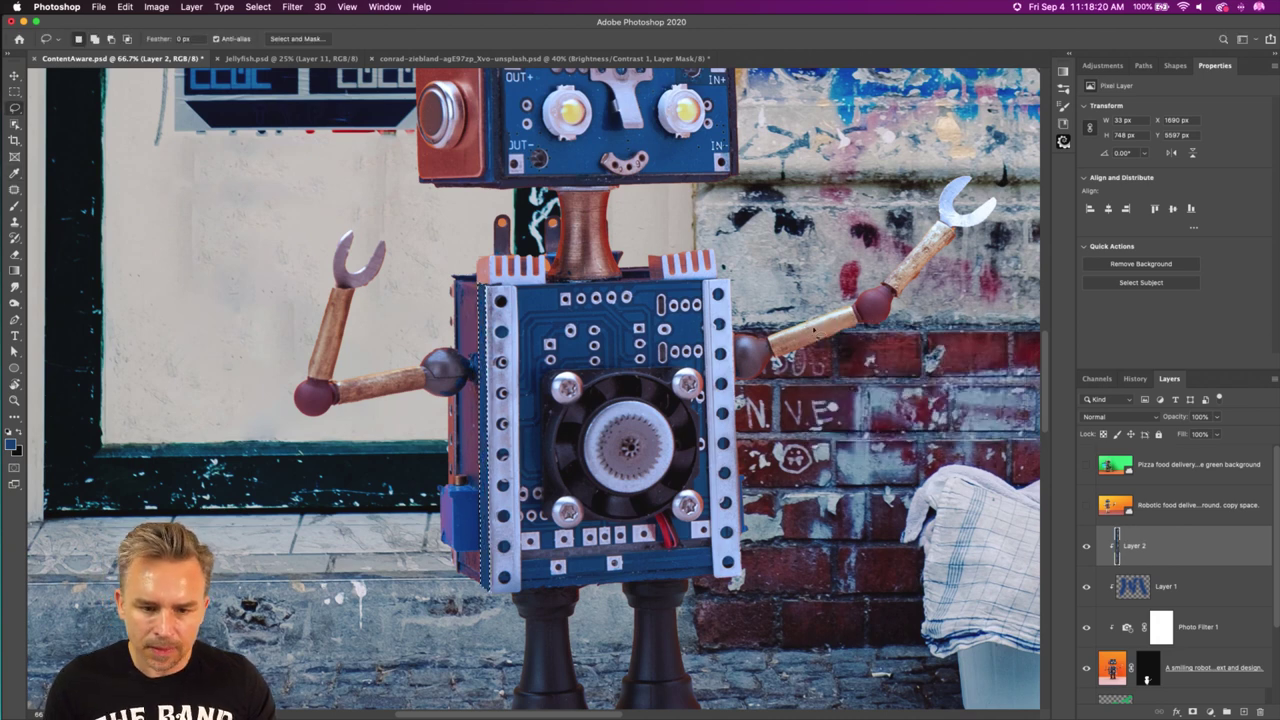
{"action": "key", "text": "ctrl+d"}
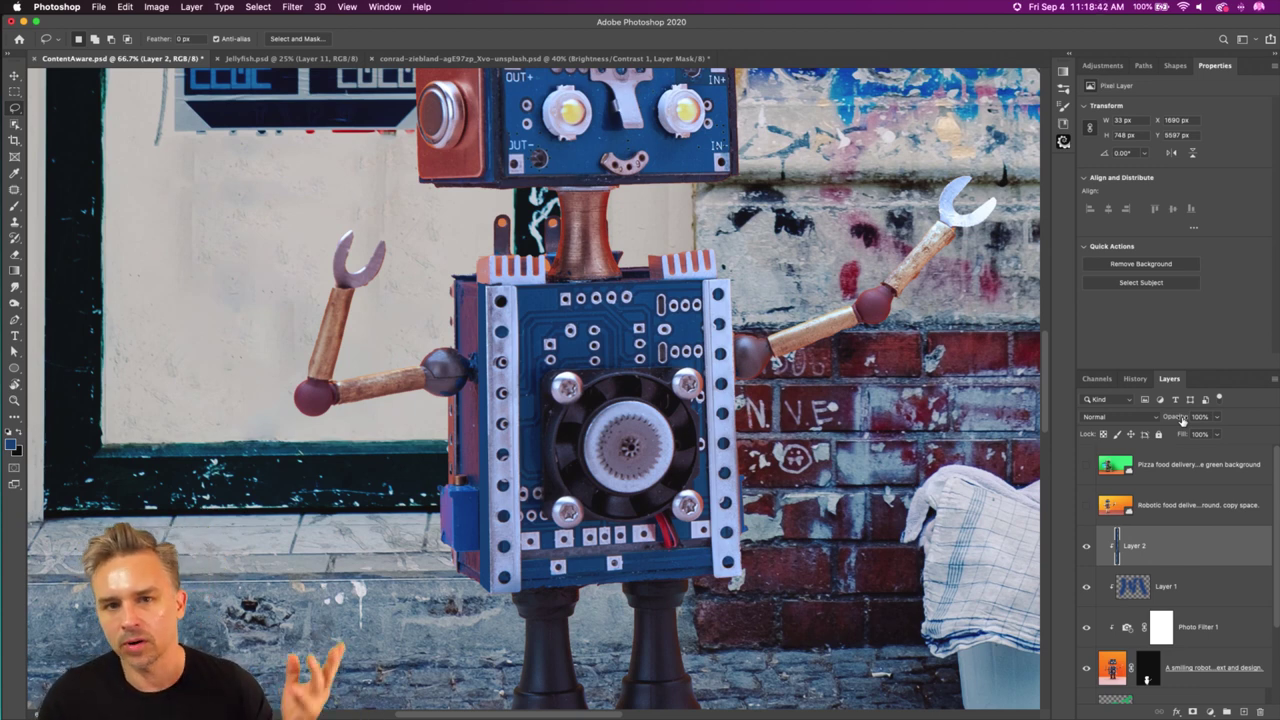
Try the Color blend mode on the blue strip layer and return it to Normal.
{"action": "left_click_drag", "start_coordinate": [422, 418], "coordinate": [492, 400]}
{"action": "left_click_drag", "start_coordinate": [1173, 418], "coordinate": [1149, 419]}
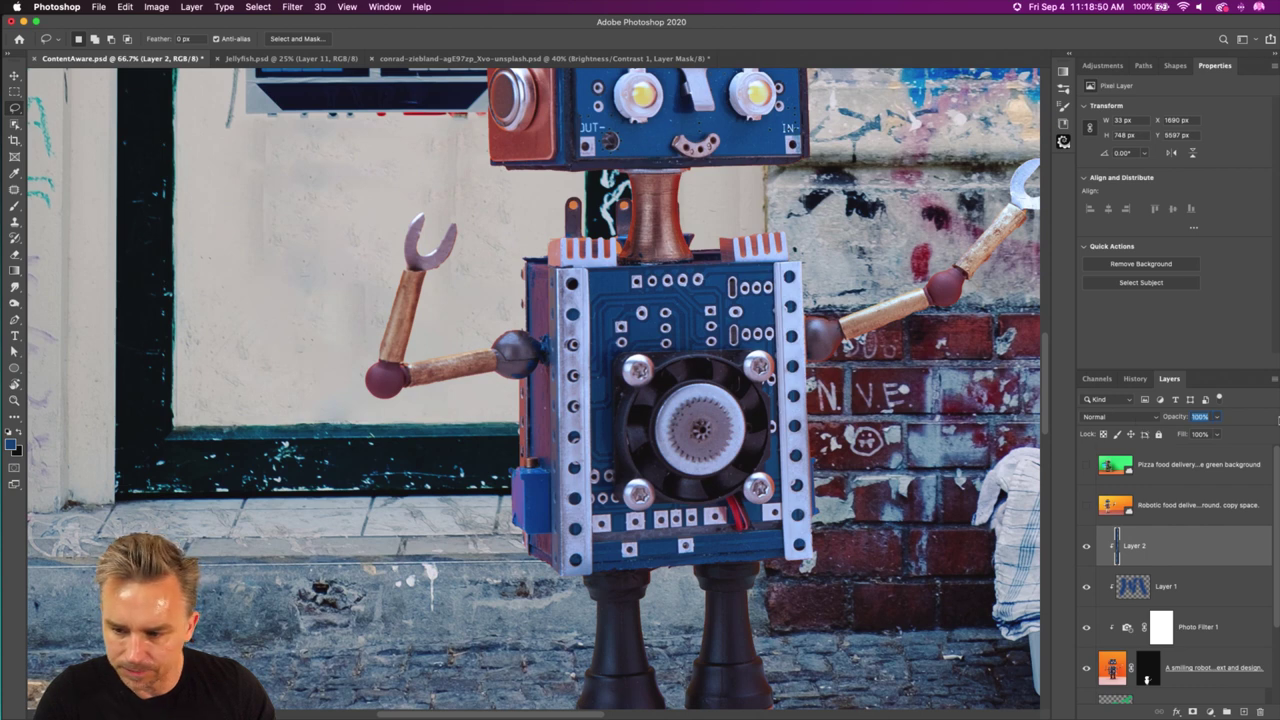
{"action": "key", "text": "Return"}
{"action": "left_click", "coordinate": [1154, 418]}
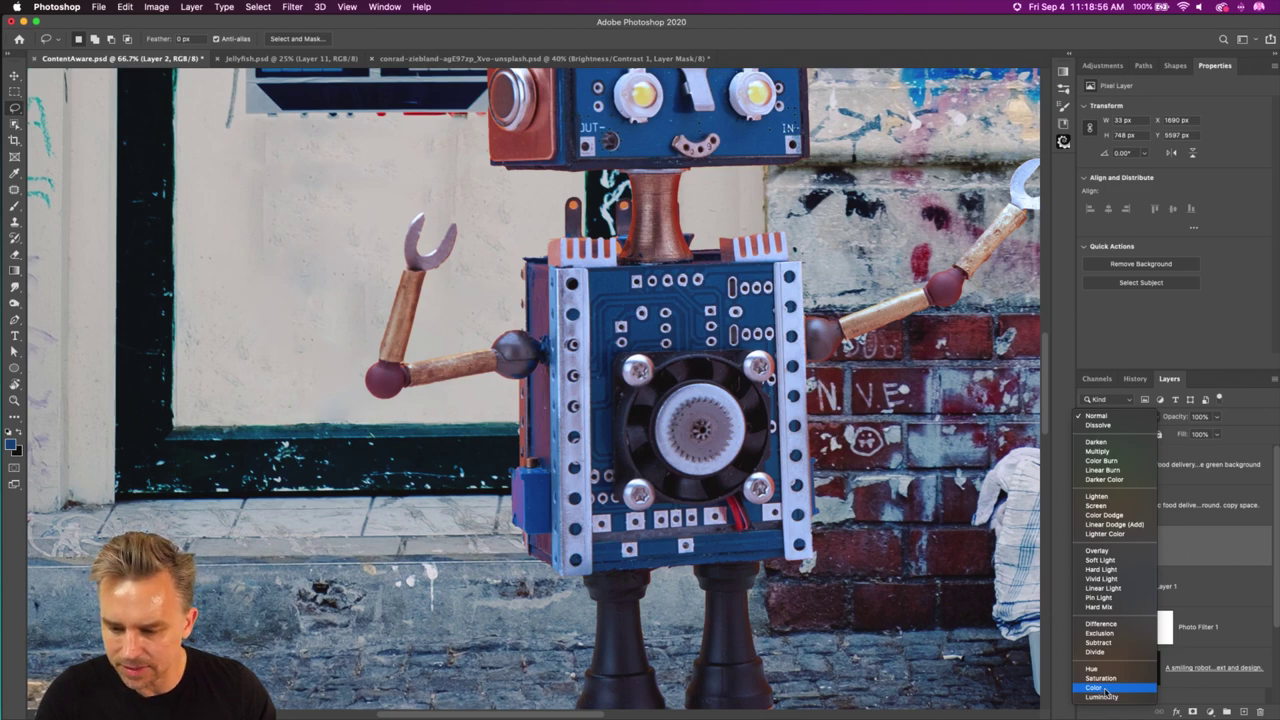
{"action": "left_click", "coordinate": [1096, 416]}
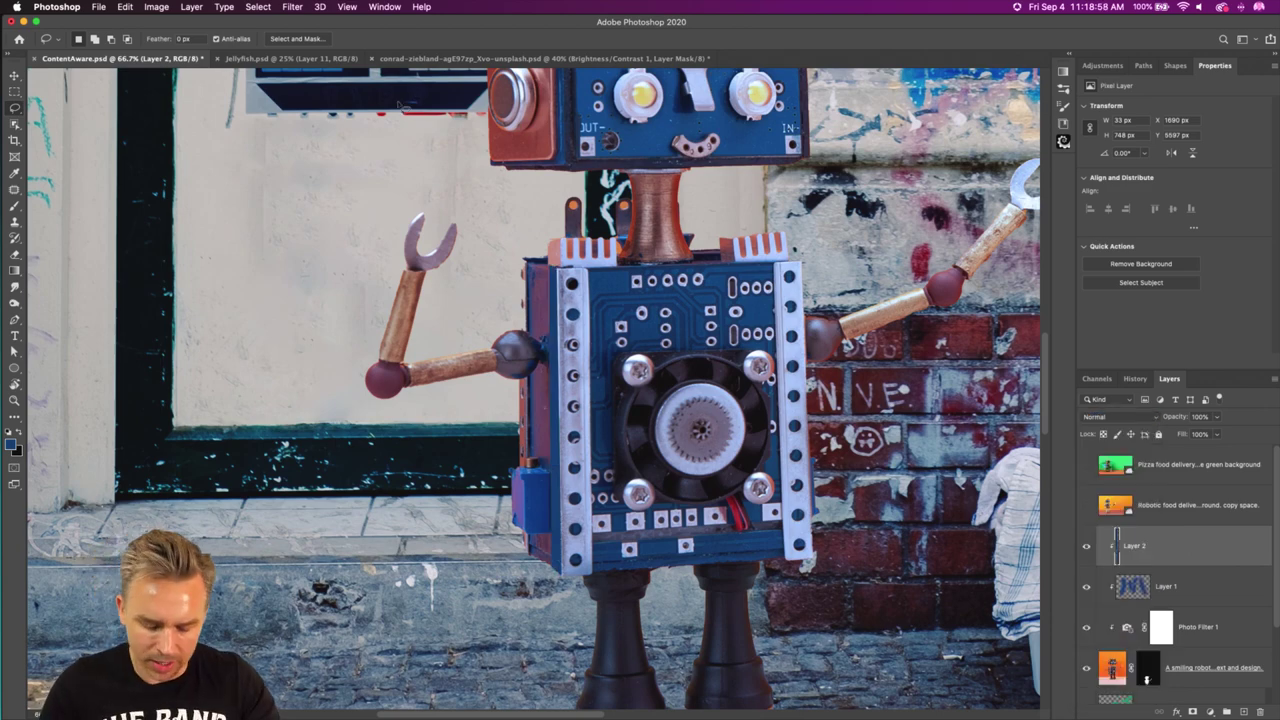
Try moving the blue strip sideways across the torso's perforated rail and undo the move.
{"action": "key", "text": "ctrl+plus"}
{"action": "key", "text": "ctrl+plus"}
{"action": "key", "text": "ctrl+plus"}
{"action": "key", "text": "ctrl+plus"}
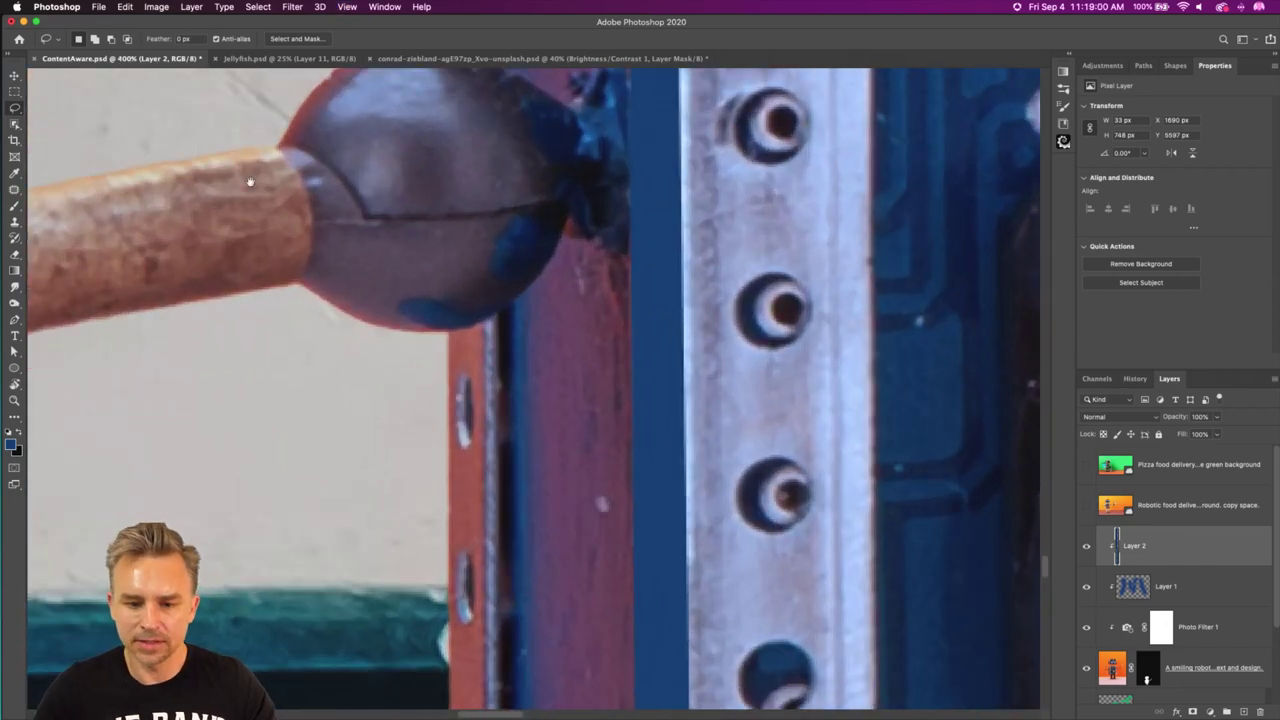
{"action": "scroll", "coordinate": [250, 181], "scroll_direction": "right", "scroll_amount": 5}
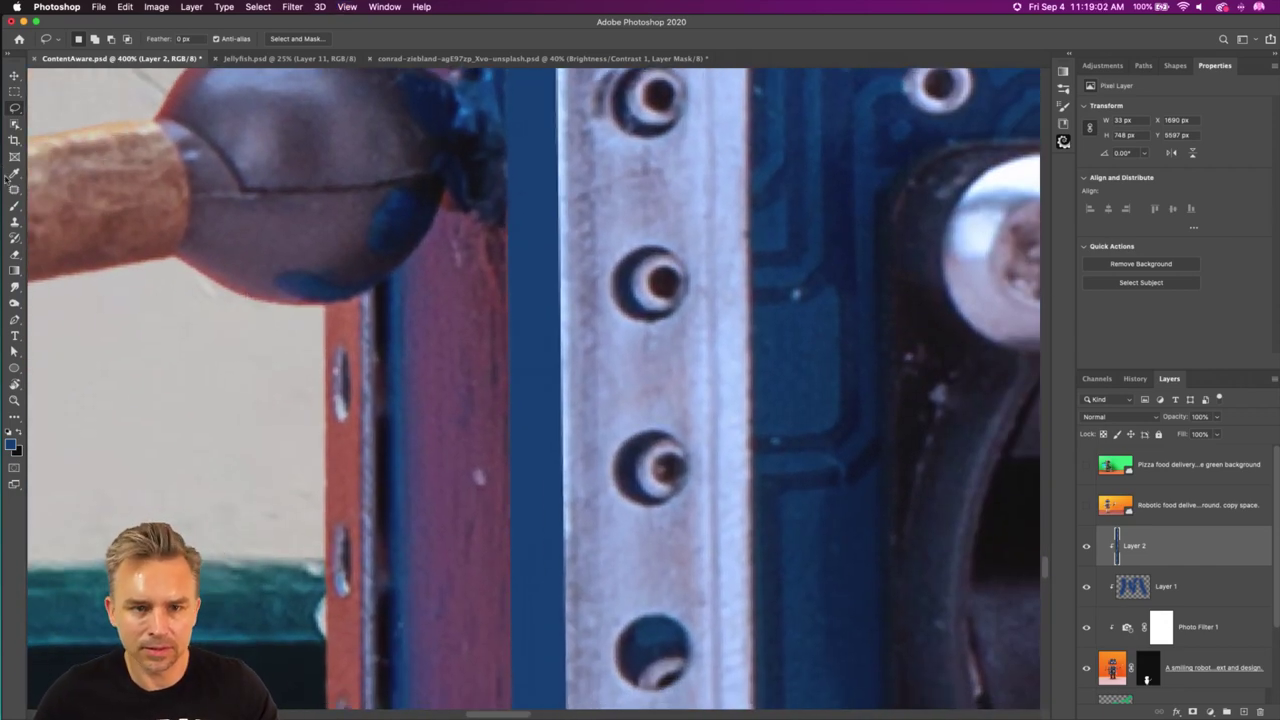
{"action": "left_click", "coordinate": [14, 76]}
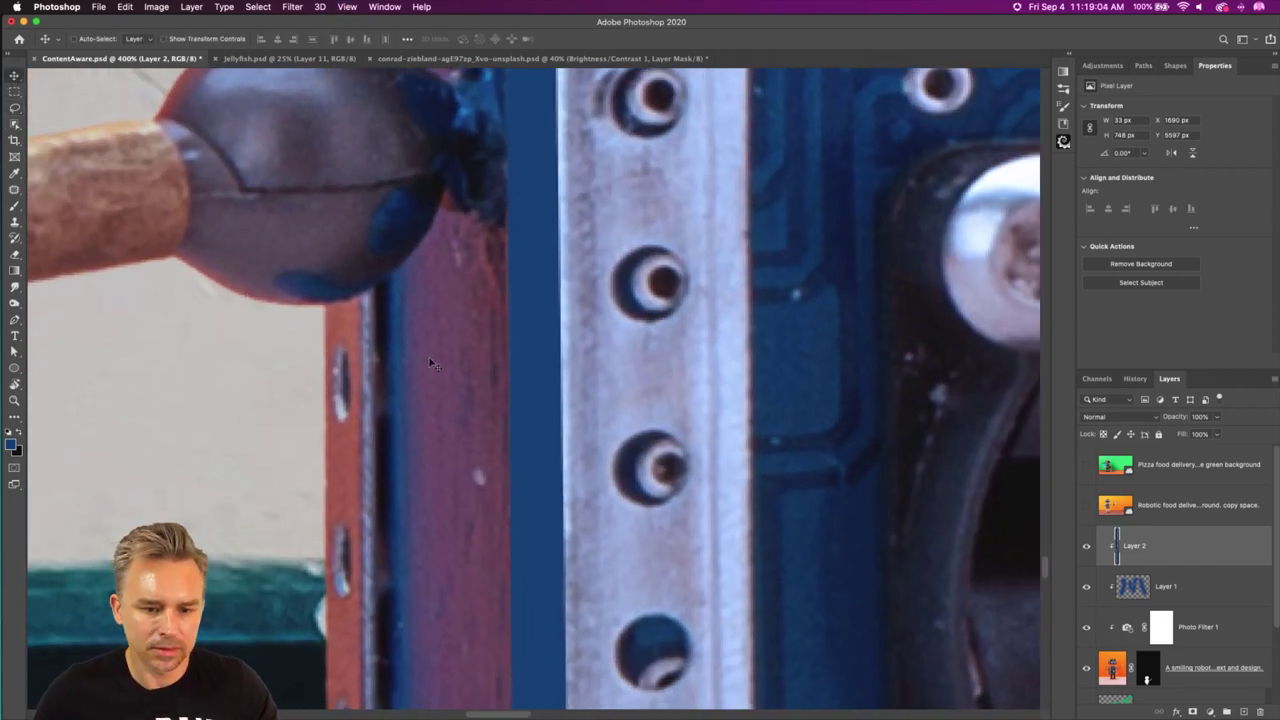
{"action": "left_click_drag", "start_coordinate": [505, 382], "coordinate": [667, 420]}
{"action": "key", "text": "super+z"}
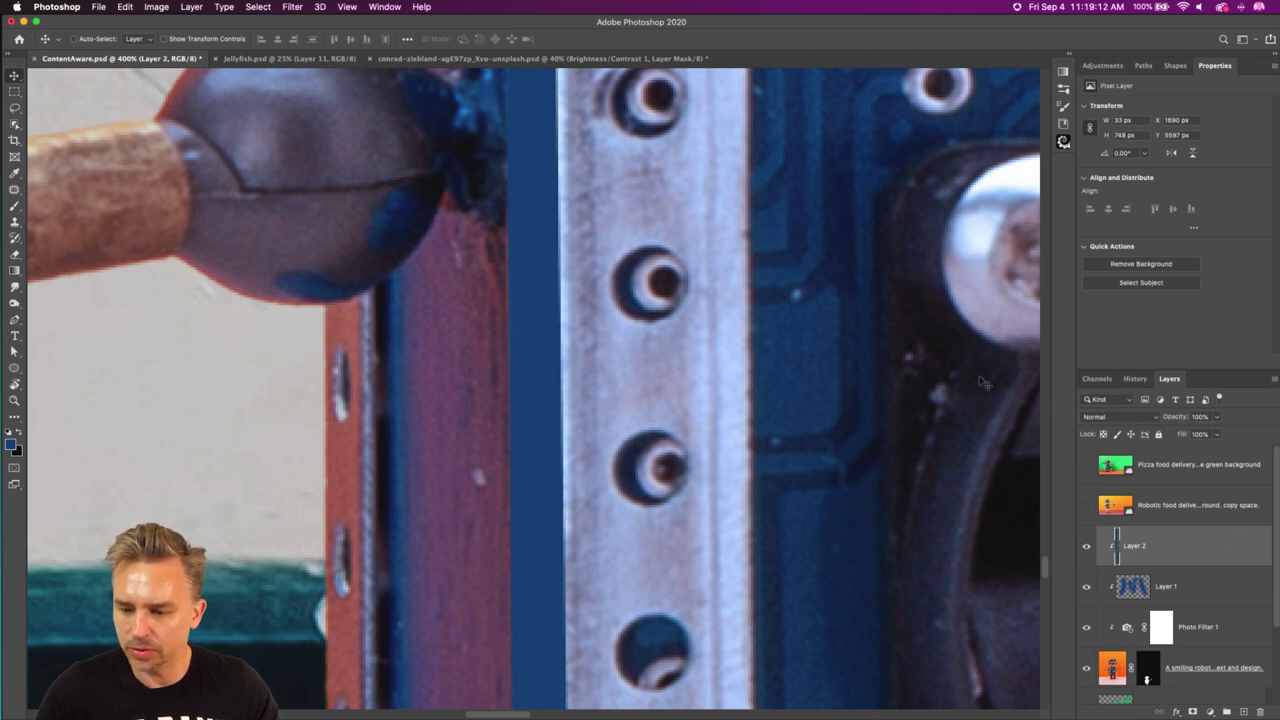
Set the blend mode of the clipped blue strip layer, Layer 2, to Color.
{"action": "left_click", "coordinate": [1104, 416]}
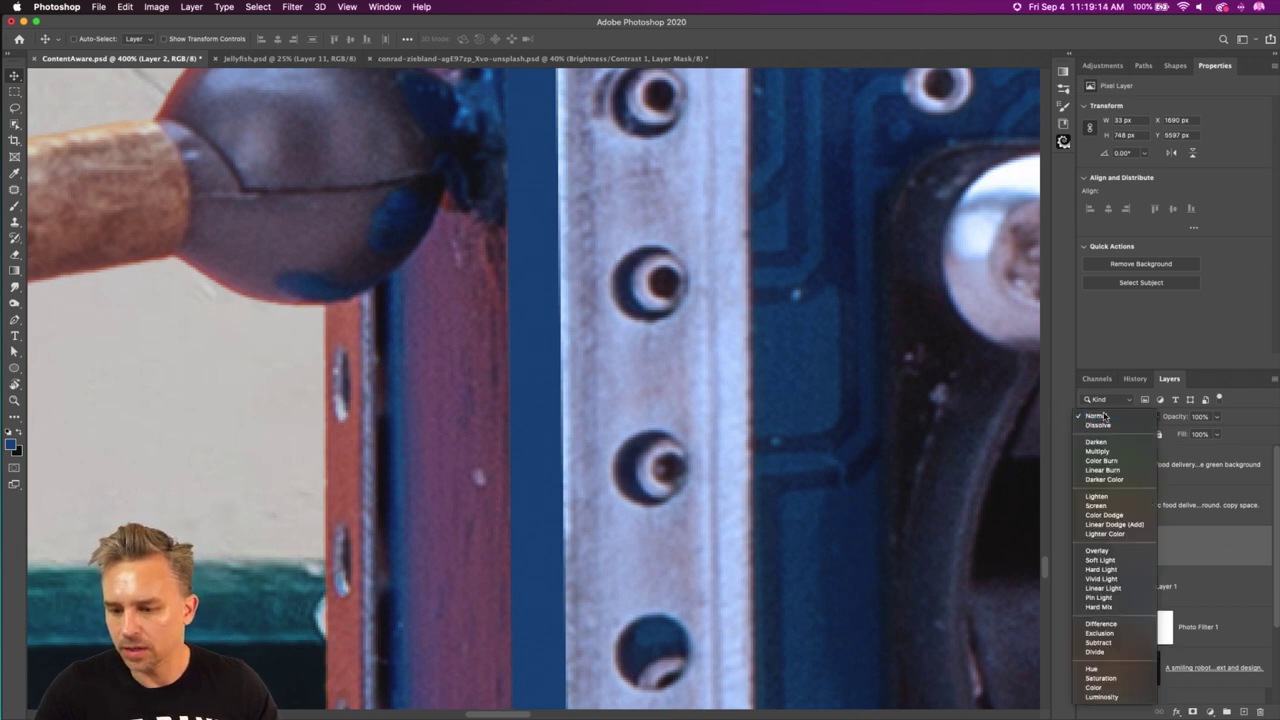
{"action": "left_click", "coordinate": [1104, 416]}
{"action": "left_click", "coordinate": [1108, 417]}
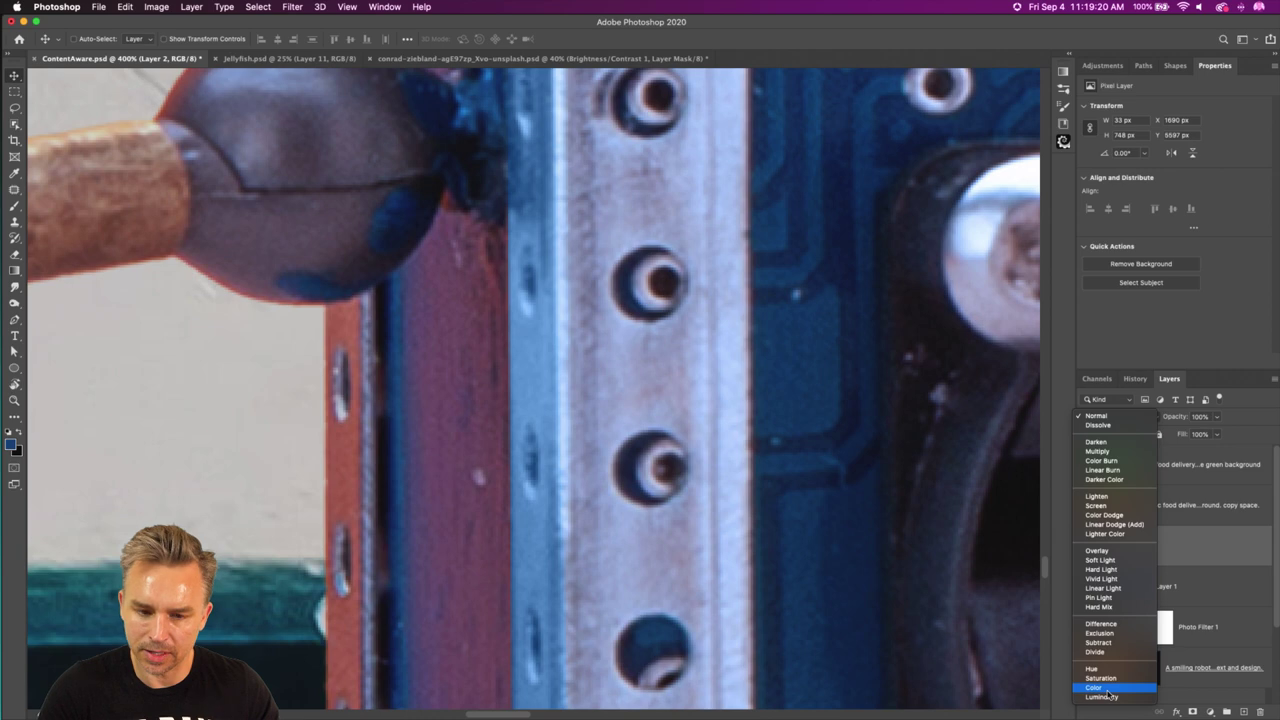
{"action": "left_click", "coordinate": [1100, 688]}
Brush blue over the torso's reddish side on Layer 2, lowering the brush flow to 19% for the final strokes.
{"action": "key", "text": "super+minus"}
{"action": "key", "text": "super+minus"}
{"action": "key", "text": "super+minus"}
{"action": "key", "text": "super+minus"}
{"action": "key", "text": "super+minus"}
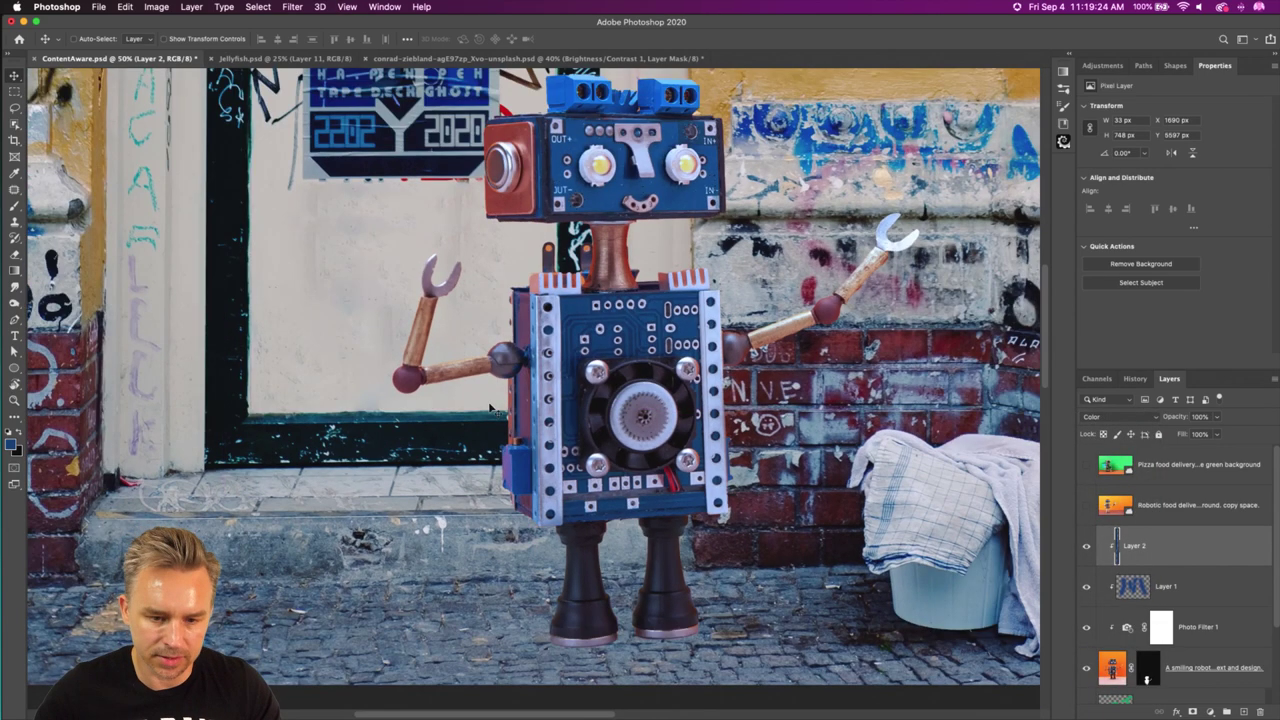
{"action": "key", "text": "b"}
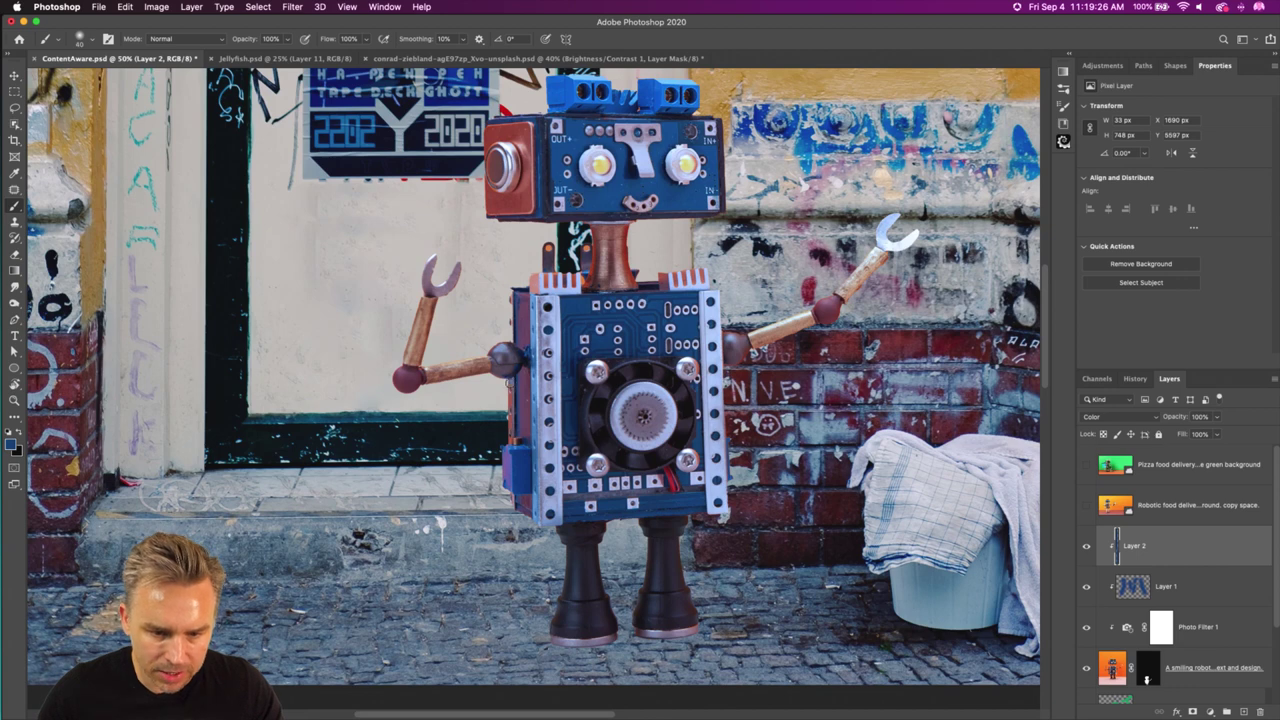
{"action": "left_click_drag", "start_coordinate": [460, 340], "coordinate": [505, 340]}
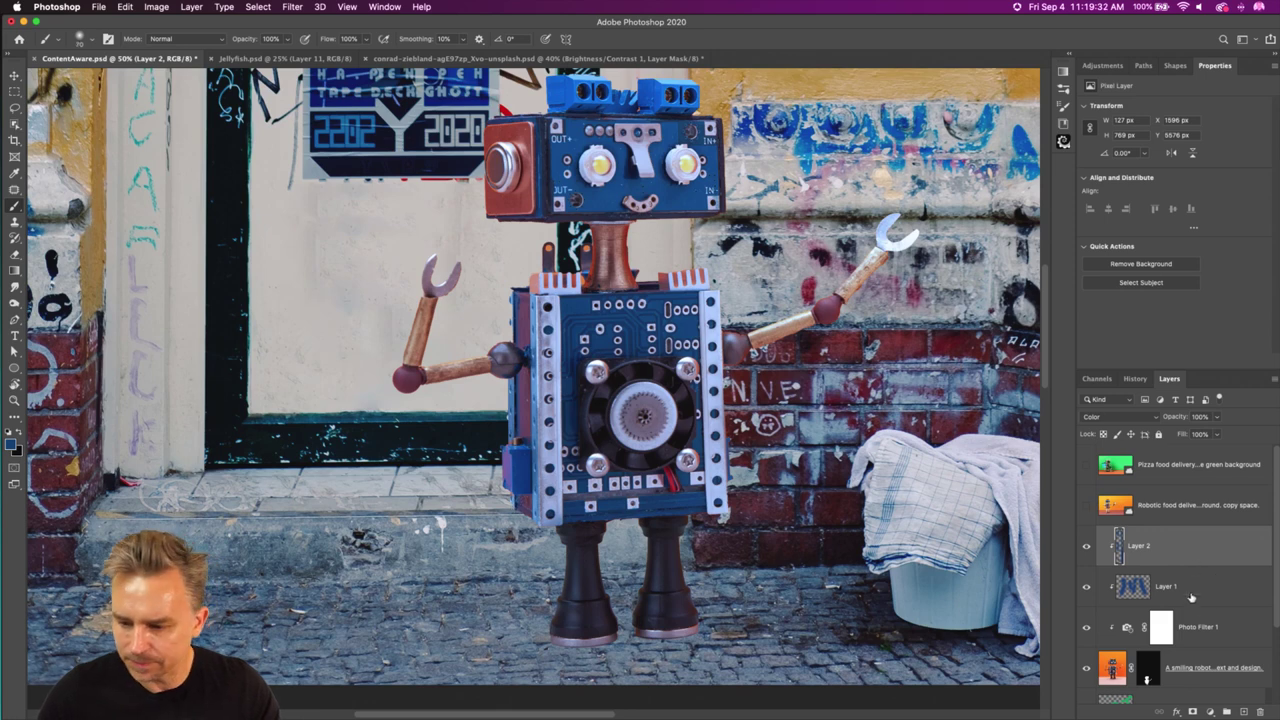
{"action": "left_click_drag", "start_coordinate": [323, 40], "coordinate": [289, 41]}
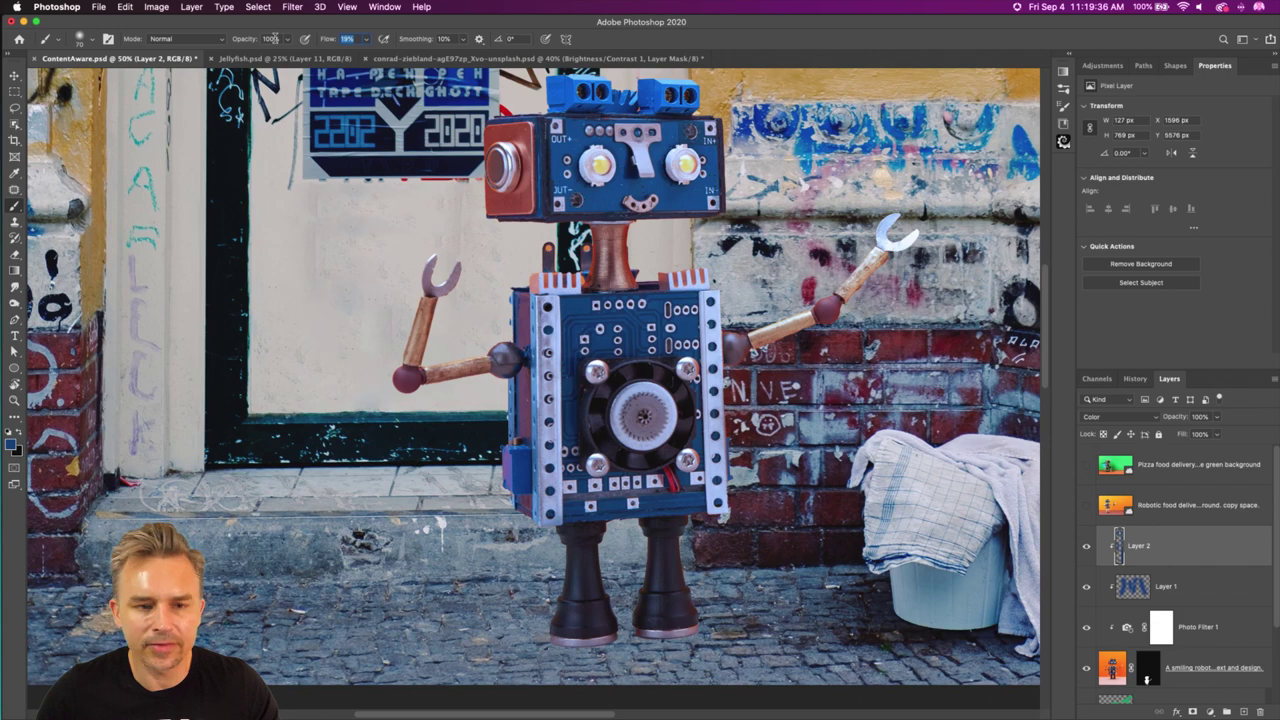
{"action": "mouse_move", "coordinate": [523, 343]}
{"action": "left_mouse_down"}
{"action": "mouse_move", "coordinate": [521, 493]}
{"action": "mouse_move", "coordinate": [540, 532]}
{"action": "left_mouse_up"}
Collapse the layer properties and add an empty layer directly above the city layer.
{"action": "scroll", "coordinate": [540, 520], "scroll_direction": "down", "scroll_amount": 5}
{"action": "scroll", "coordinate": [540, 520], "scroll_direction": "right", "scroll_amount": 3}
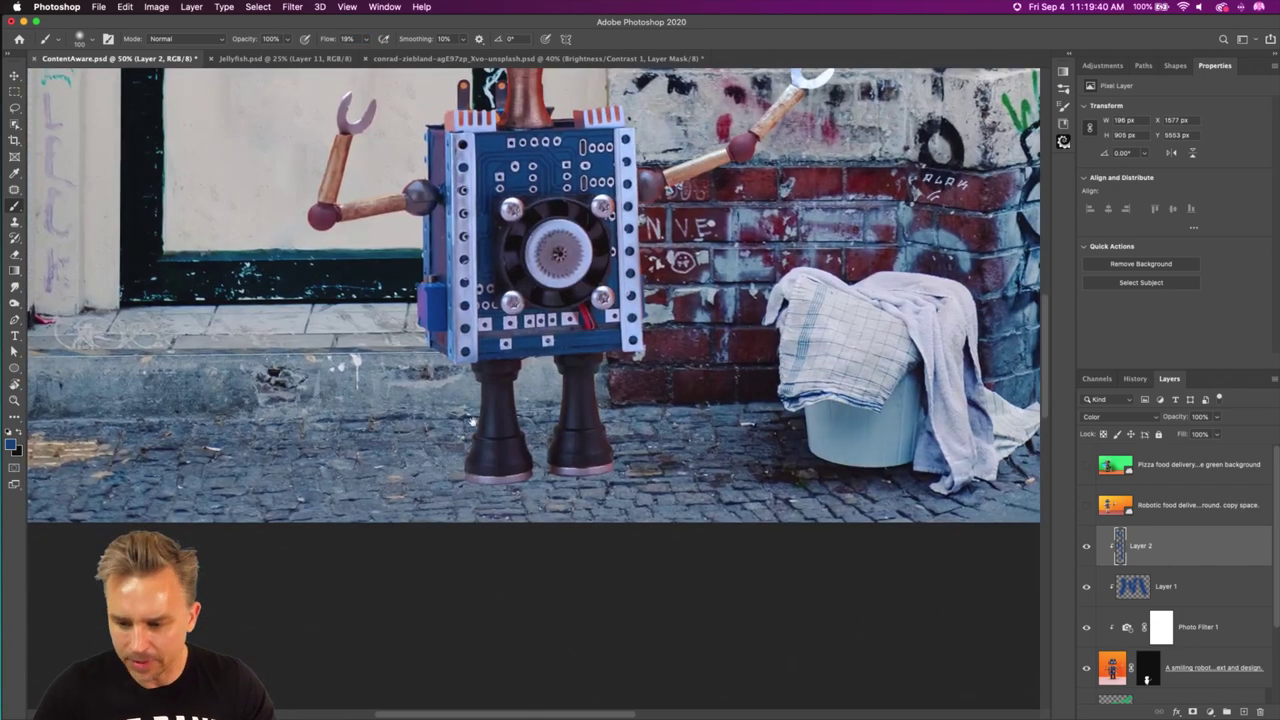
{"action": "double_click", "coordinate": [1256, 70]}
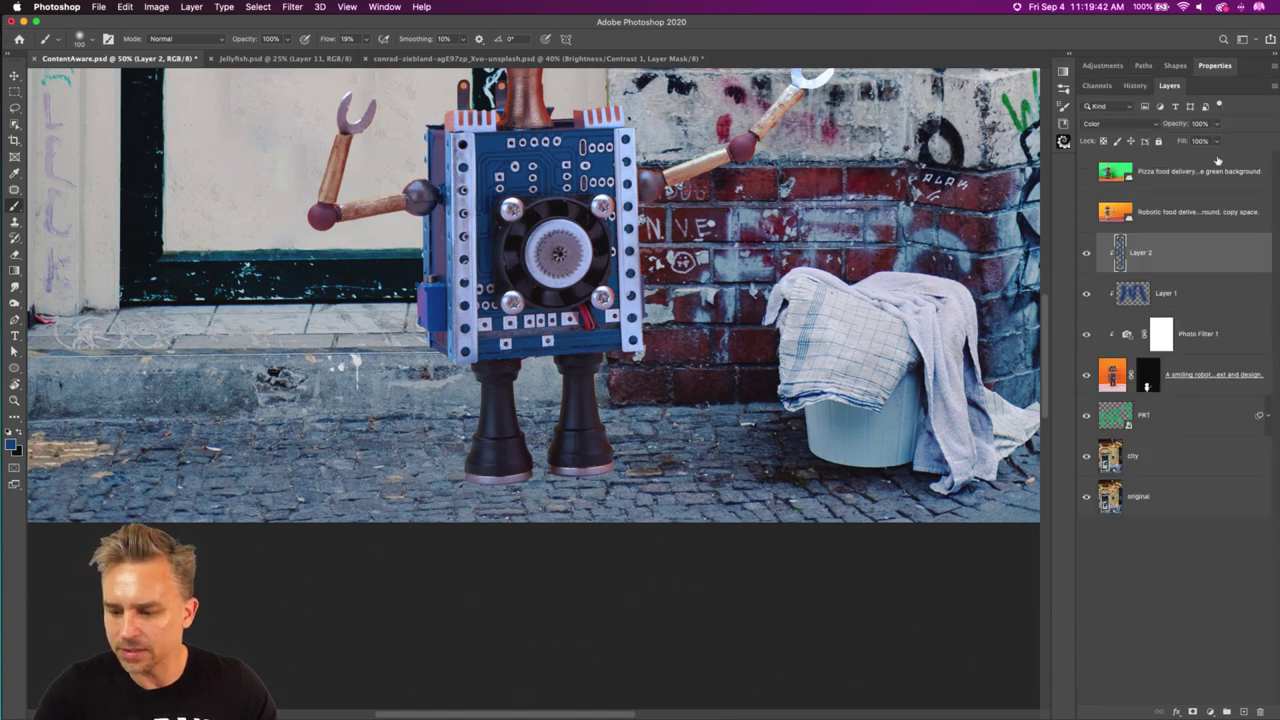
{"action": "left_click", "coordinate": [1152, 463]}
{"action": "scroll", "coordinate": [522, 500], "scroll_direction": "up", "scroll_amount": 5}
{"action": "scroll", "coordinate": [522, 500], "scroll_direction": "right", "scroll_amount": 1}
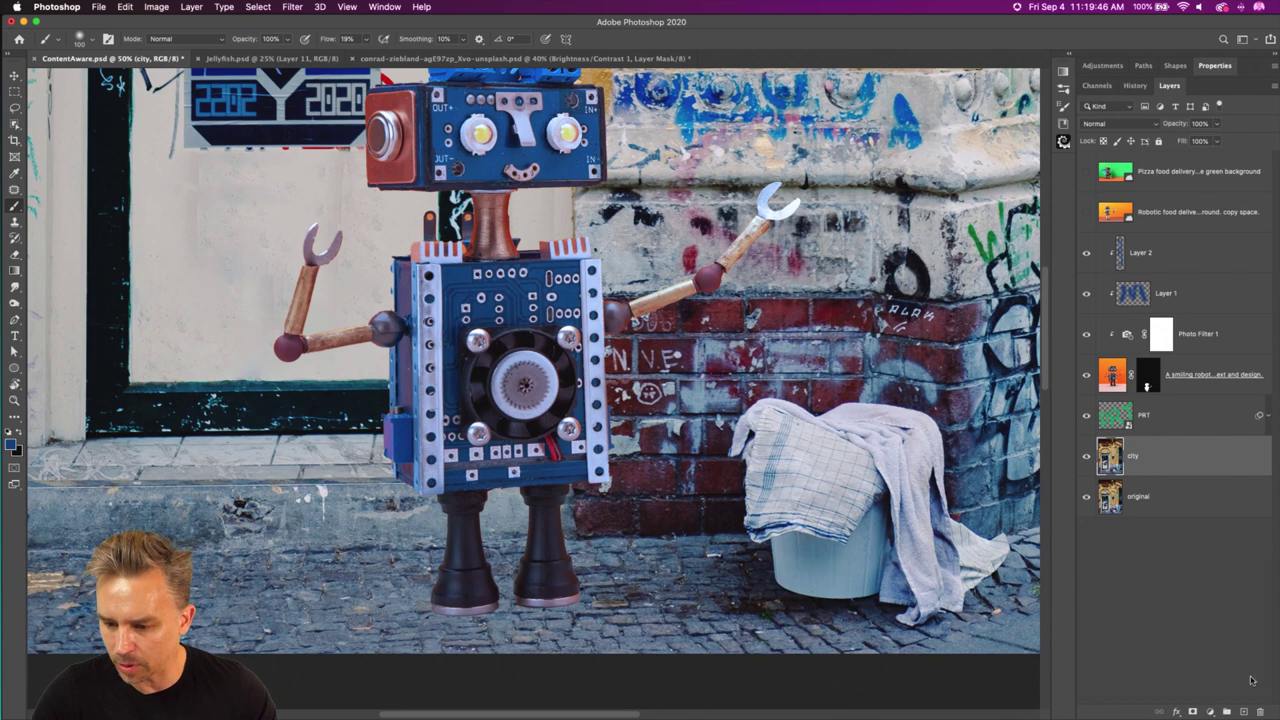
{"action": "left_click", "coordinate": [1243, 712]}
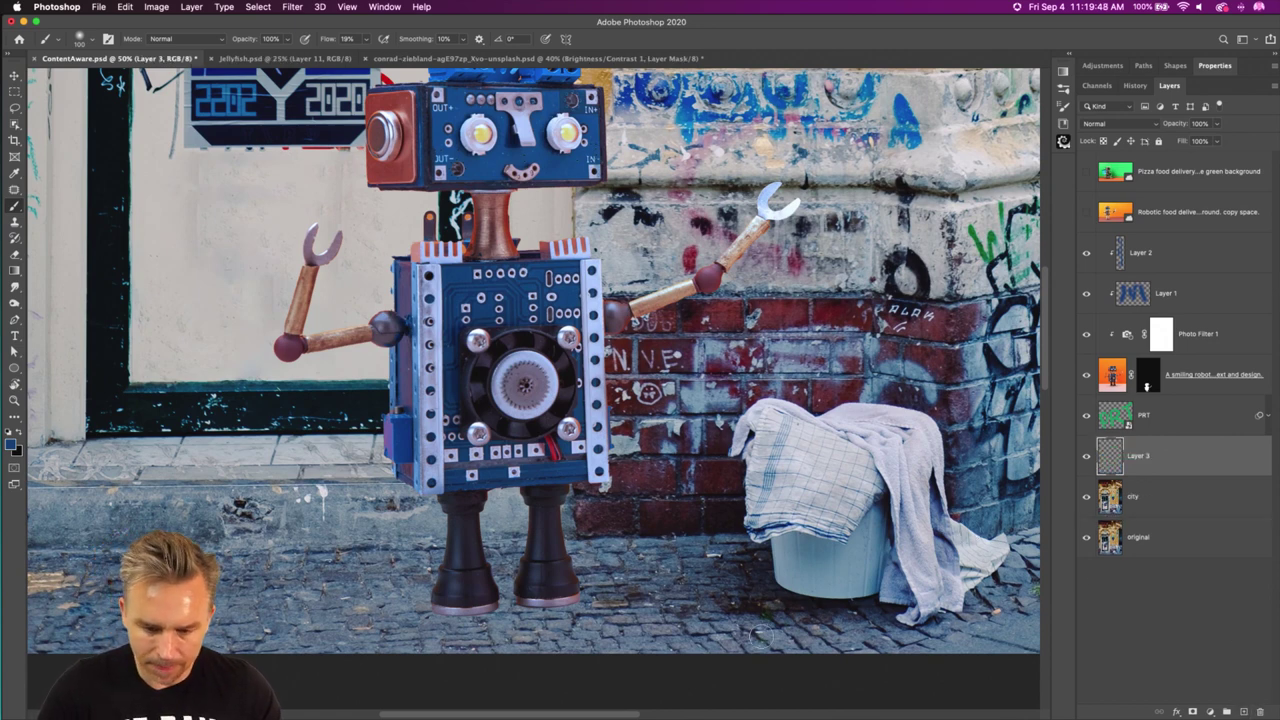
Set the Eyedropper sample size to 5 by 5 Average and sample the dark shadow colour beneath the laundry bucket.
{"action": "key", "text": "i"}
{"action": "left_click", "coordinate": [805, 598]}
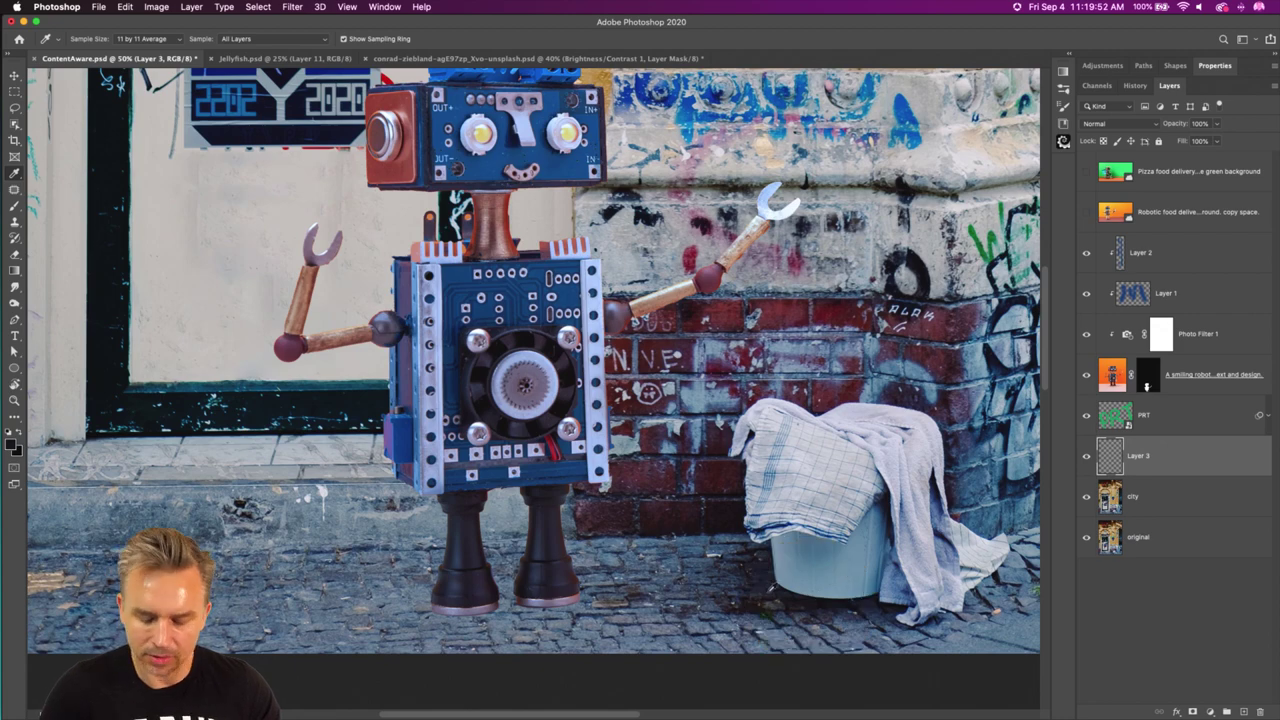
{"action": "scroll", "coordinate": [770, 588], "scroll_direction": "up", "scroll_amount": 5}
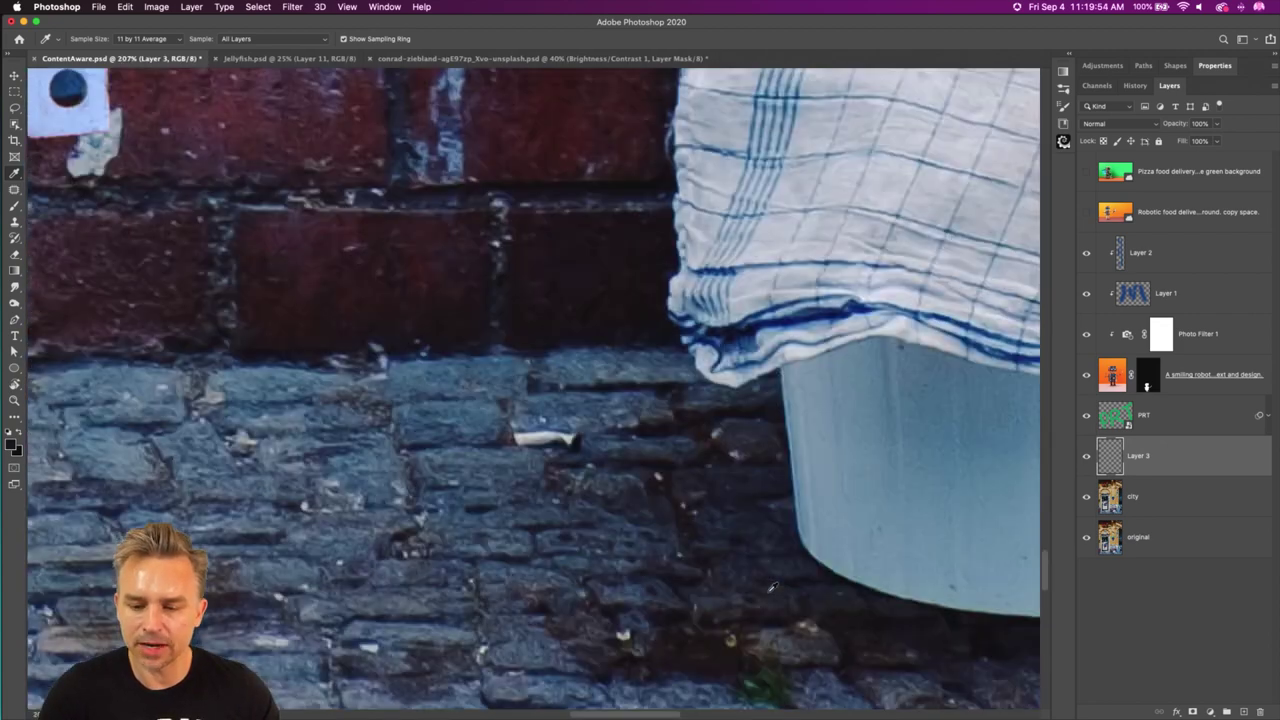
{"action": "left_click_drag", "start_coordinate": [844, 584], "coordinate": [798, 568]}
{"action": "left_click", "coordinate": [804, 570]}
{"action": "left_click", "coordinate": [839, 621]}
{"action": "left_click", "coordinate": [839, 603]}
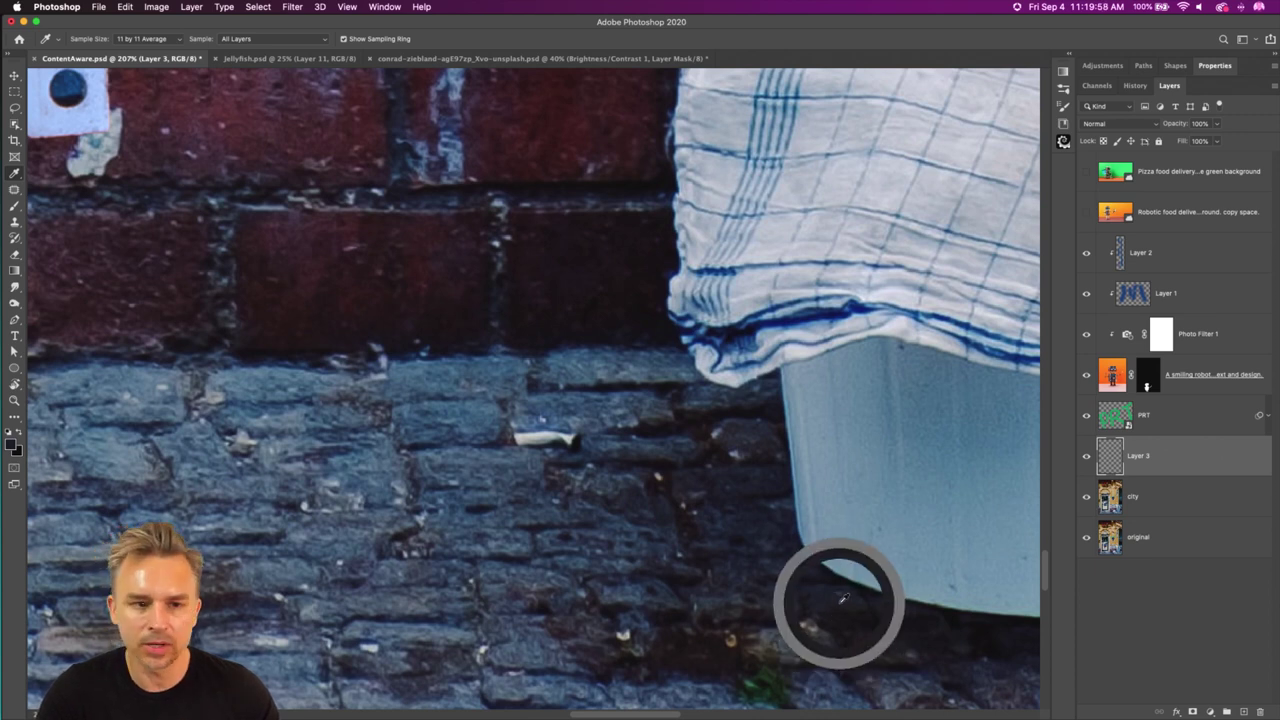
{"action": "left_click", "coordinate": [128, 40]}
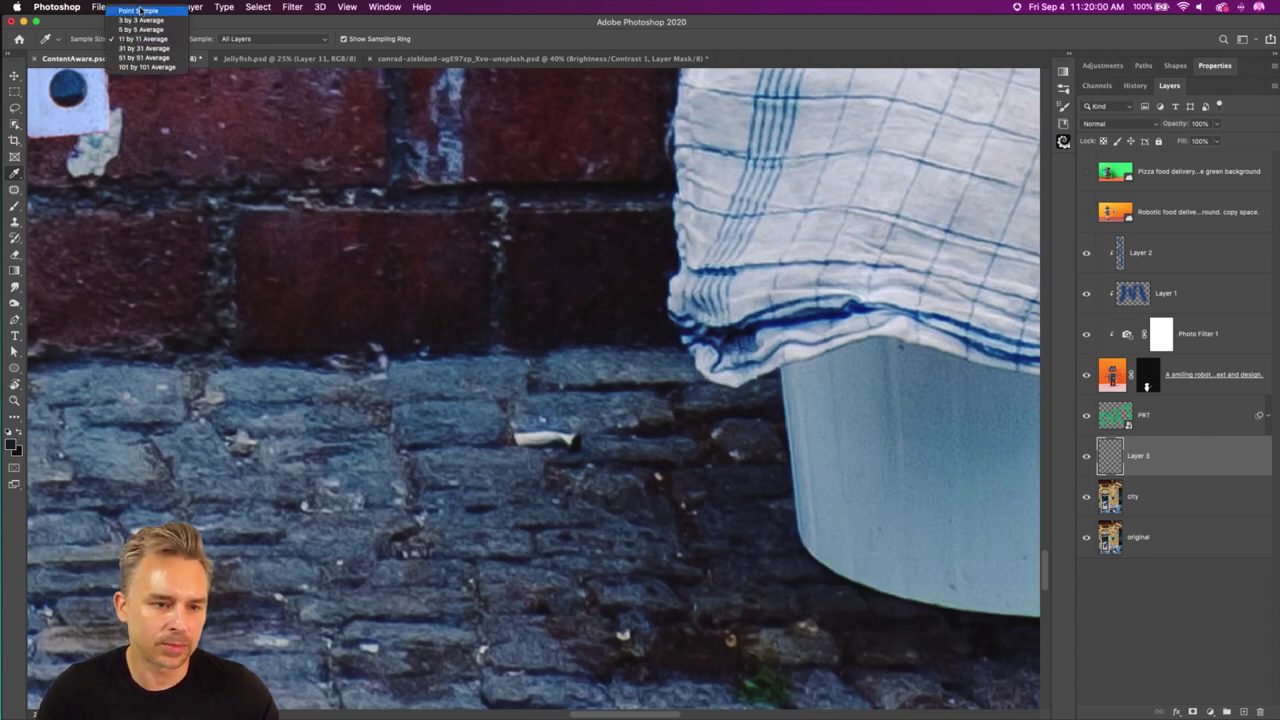
{"action": "left_click", "coordinate": [820, 591]}
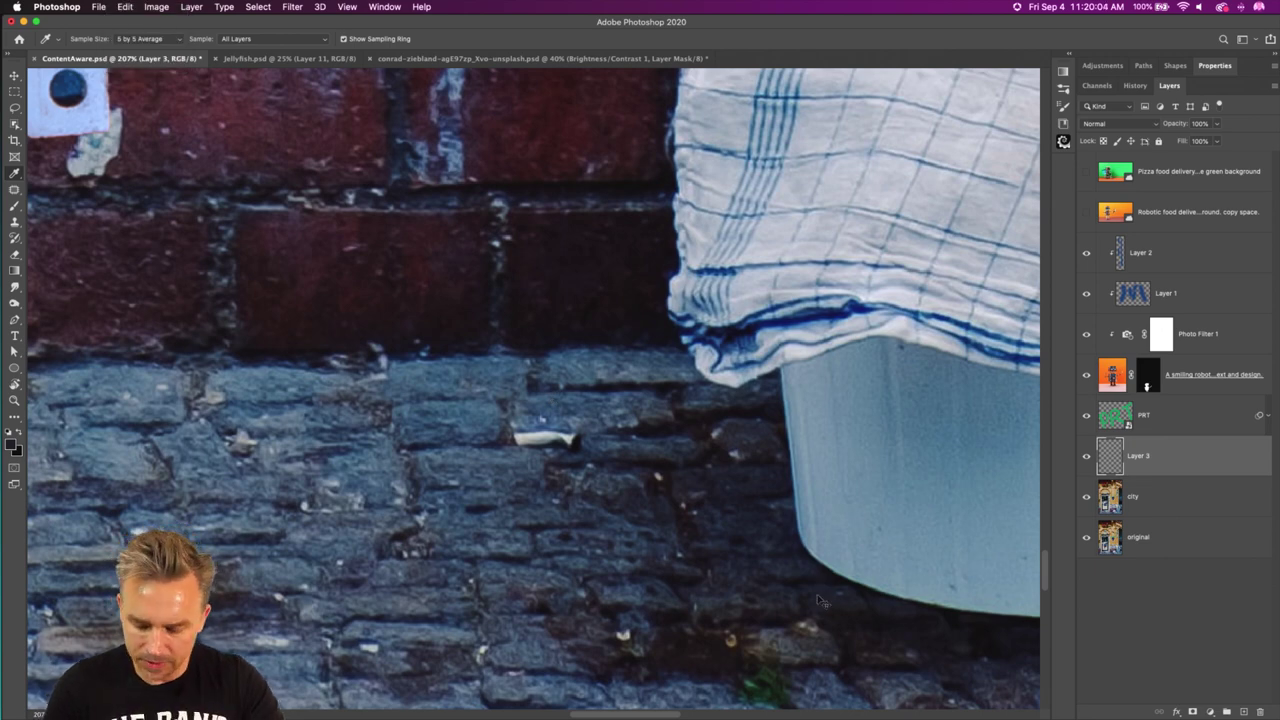
Brush a soft dark shadow onto the cobblestones beneath the robot's feet on Layer 3, using a 175 px brush.
{"action": "key", "text": "super+minus"}
{"action": "key", "text": "super+minus"}
{"action": "key", "text": "super+minus"}
{"action": "key", "text": "super+minus"}
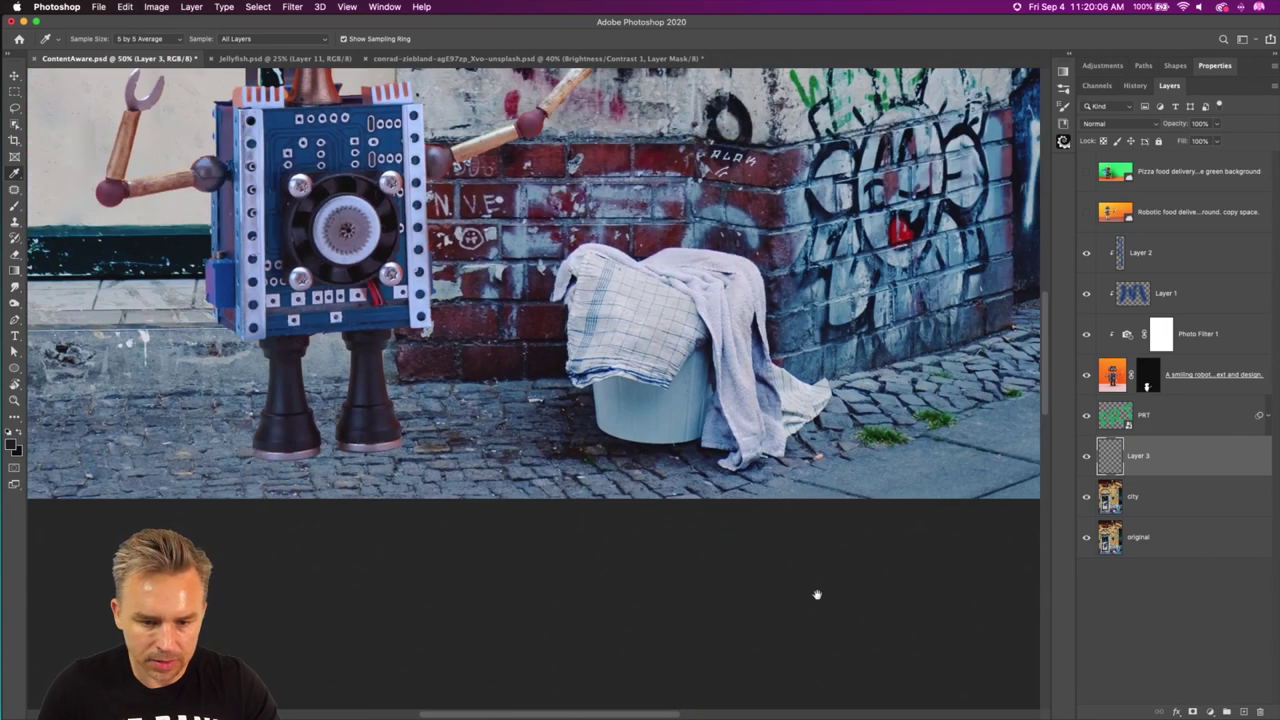
{"action": "scroll", "coordinate": [666, 535], "scroll_direction": "left", "scroll_amount": 5}
{"action": "key", "text": "b"}
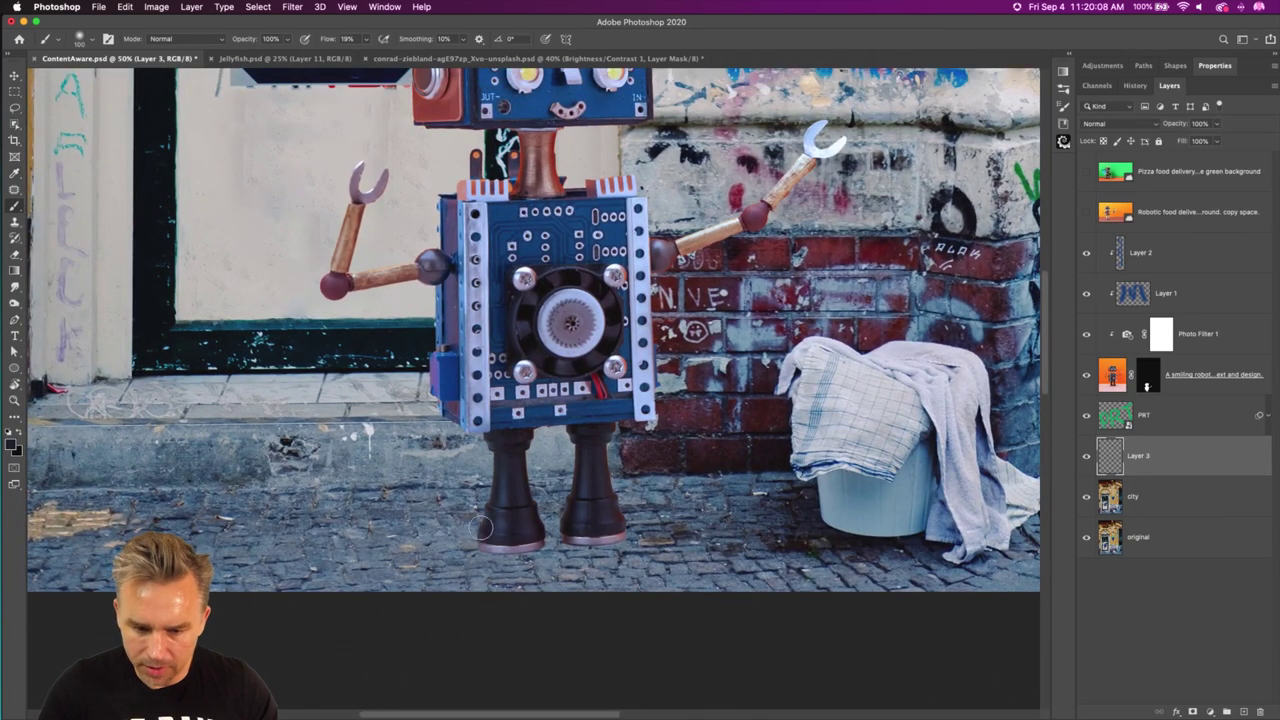
{"action": "key", "text": "bracketright"}
{"action": "key", "text": "bracketright"}
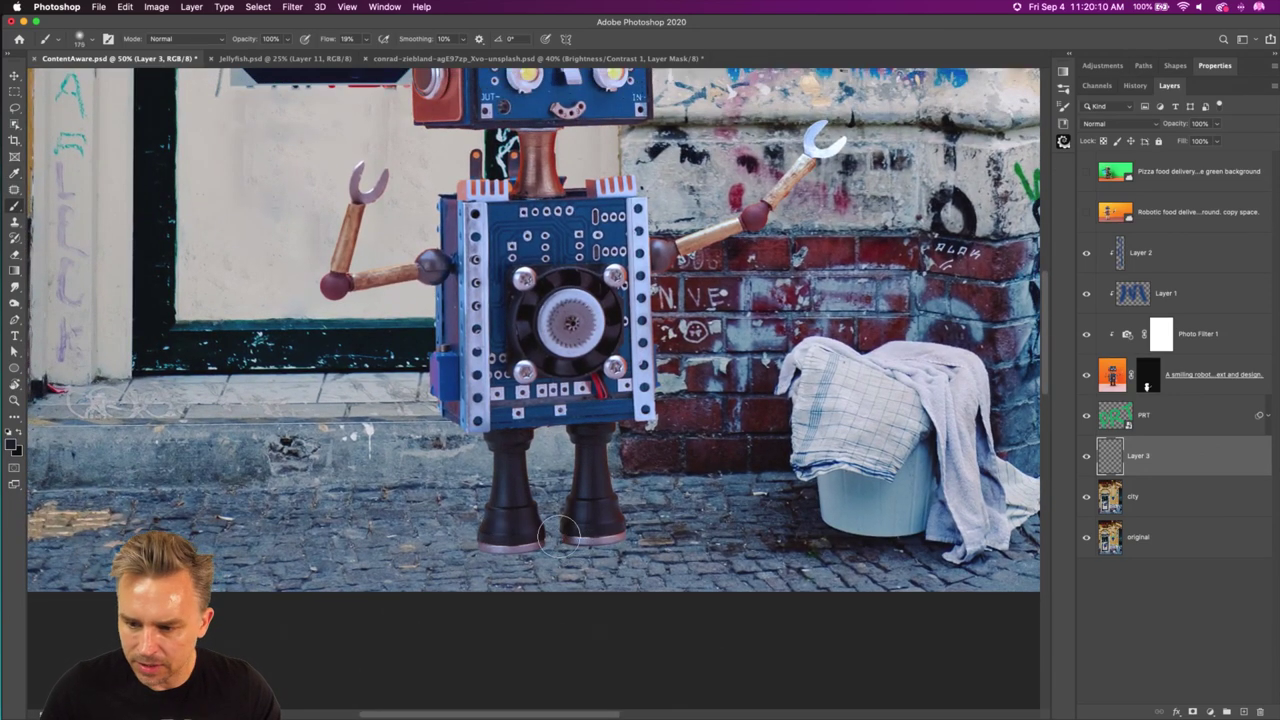
{"action": "mouse_move", "coordinate": [565, 540]}
{"action": "left_mouse_down"}
{"action": "mouse_move", "coordinate": [519, 543]}
{"action": "mouse_move", "coordinate": [574, 538]}
{"action": "mouse_move", "coordinate": [474, 546]}
{"action": "mouse_move", "coordinate": [539, 543]}
{"action": "mouse_move", "coordinate": [475, 544]}
{"action": "mouse_move", "coordinate": [532, 557]}
{"action": "mouse_move", "coordinate": [558, 537]}
{"action": "mouse_move", "coordinate": [533, 541]}
{"action": "mouse_move", "coordinate": [557, 533]}
{"action": "mouse_move", "coordinate": [674, 534]}
{"action": "mouse_move", "coordinate": [557, 530]}
{"action": "left_mouse_up"}
Enlarge the brush to 250 px and deepen the ground shadow across both of the robot's feet.
{"action": "key", "text": "bracketleft"}
{"action": "key", "text": "bracketleft"}
{"action": "key", "text": "bracketleft"}
{"action": "key", "text": "bracketright"}
{"action": "key", "text": "bracketright"}
{"action": "key", "text": "bracketright"}
{"action": "key", "text": "bracketright"}
{"action": "key", "text": "bracketright"}
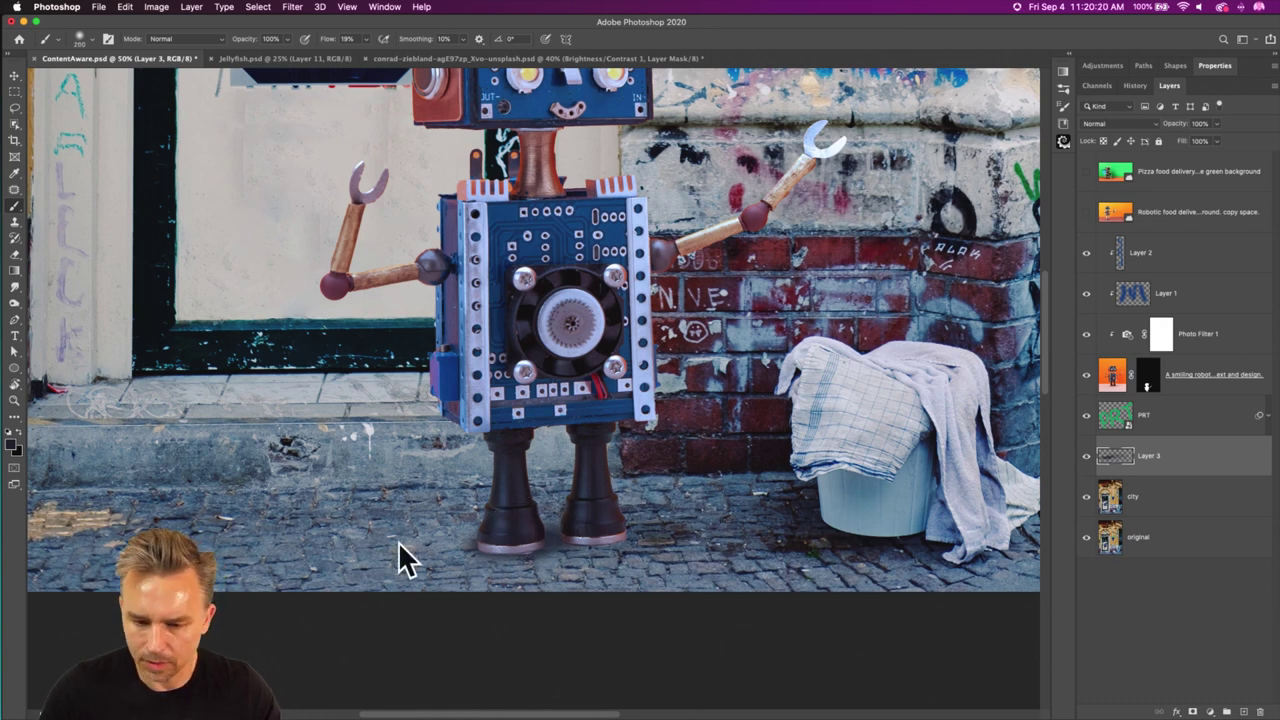
{"action": "left_click_drag", "start_coordinate": [465, 542], "coordinate": [593, 542]}
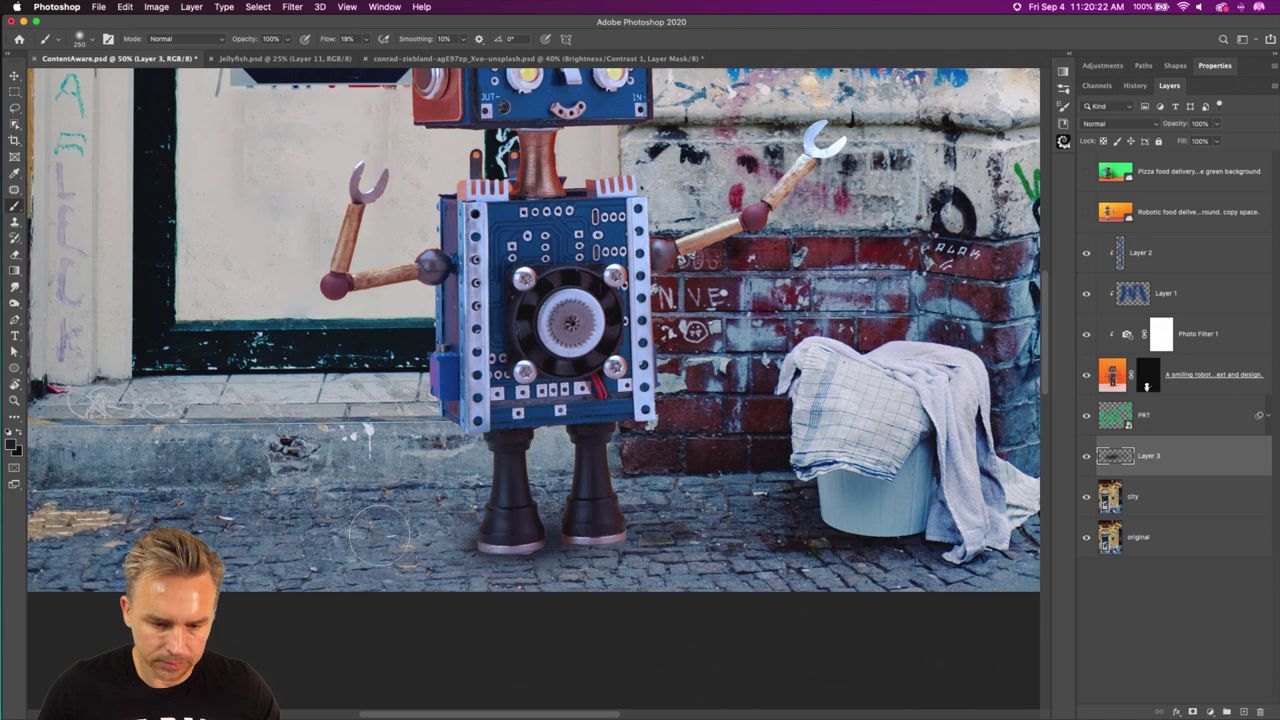
{"action": "key", "text": "bracketright"}
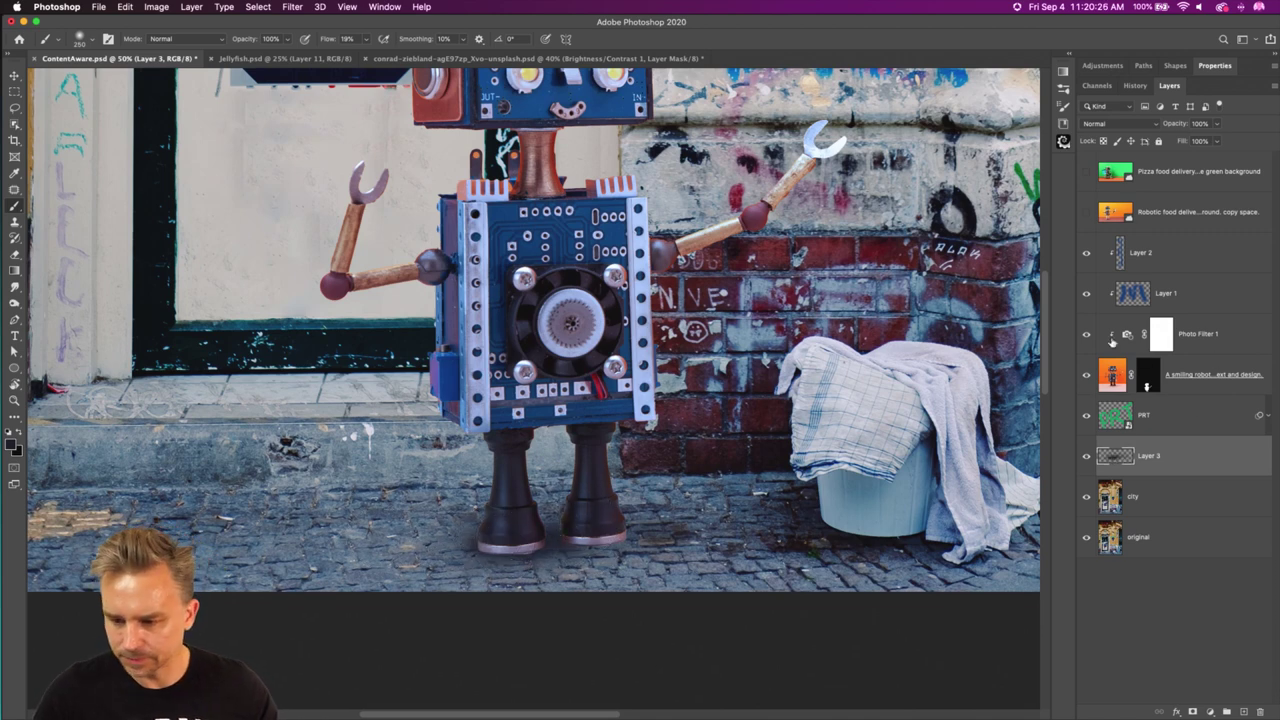
Add a layer above Layer 2, clip it to the robot and brush dark shading over the base of both feet.
{"action": "left_click", "coordinate": [1190, 255]}
{"action": "left_click", "coordinate": [1227, 711]}
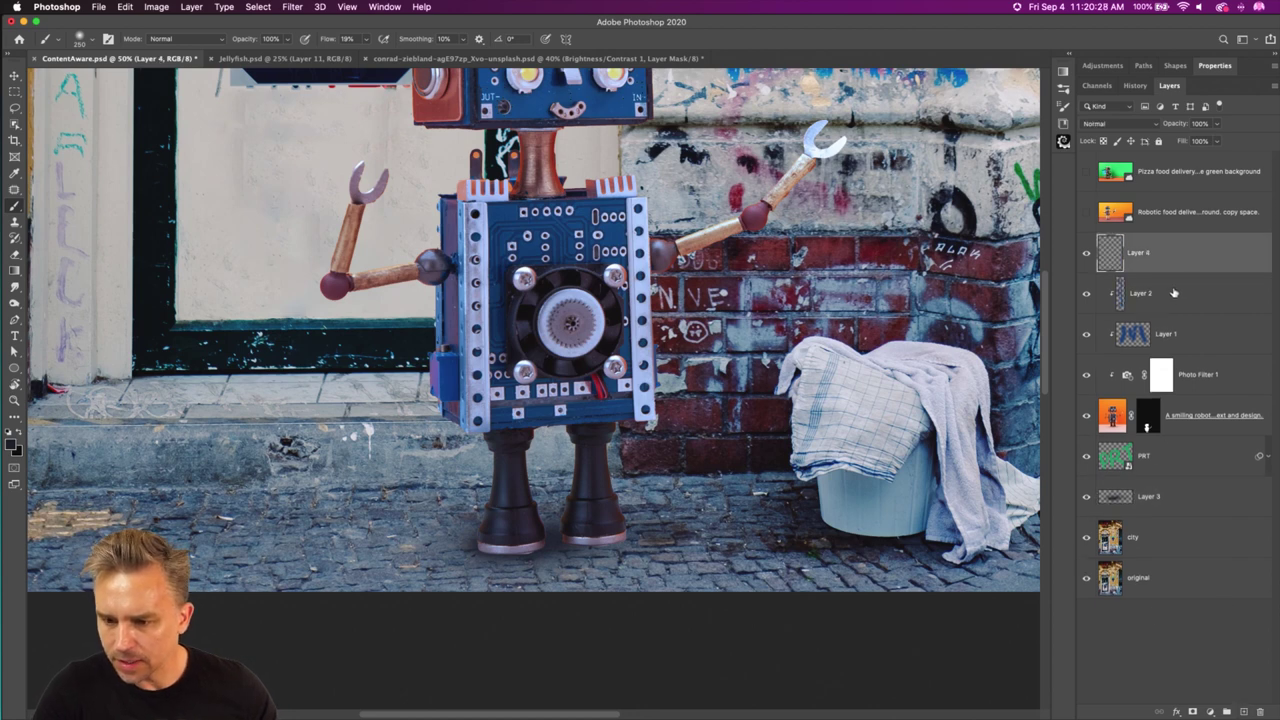
{"action": "left_click", "coordinate": [1181, 272], "text": "alt"}
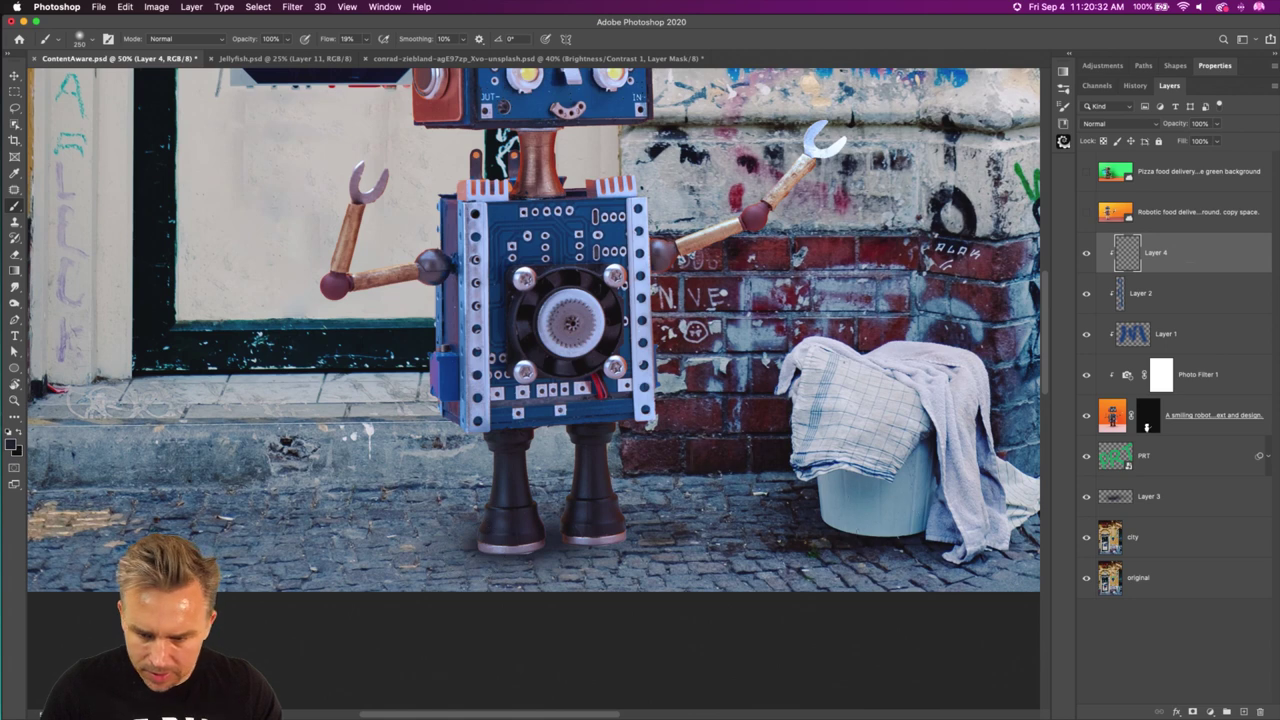
{"action": "mouse_move", "coordinate": [469, 573]}
{"action": "left_mouse_down"}
{"action": "mouse_move", "coordinate": [572, 538]}
{"action": "mouse_move", "coordinate": [476, 544]}
{"action": "mouse_move", "coordinate": [594, 546]}
{"action": "left_mouse_up"}
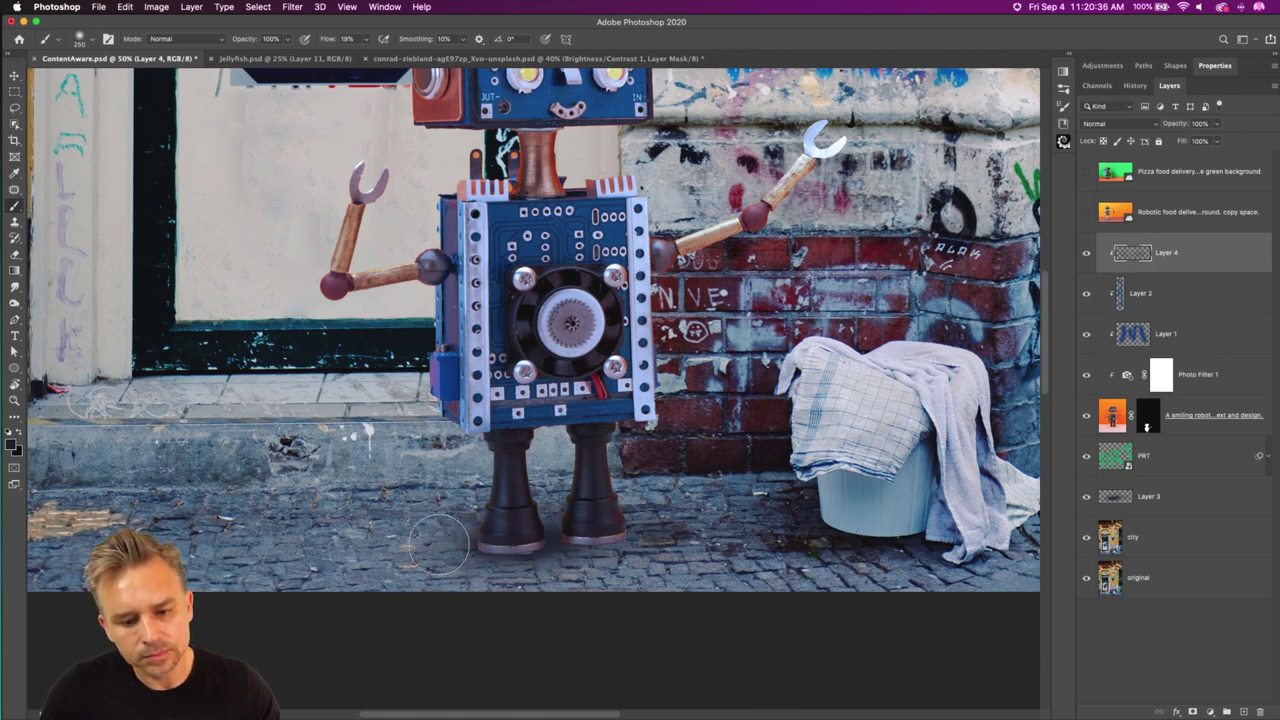
Extend the ground shadow on Layer 3 outward from the robot's left-hand foot.
{"action": "left_click", "coordinate": [1138, 498]}
{"action": "left_click_drag", "start_coordinate": [462, 540], "coordinate": [440, 543]}
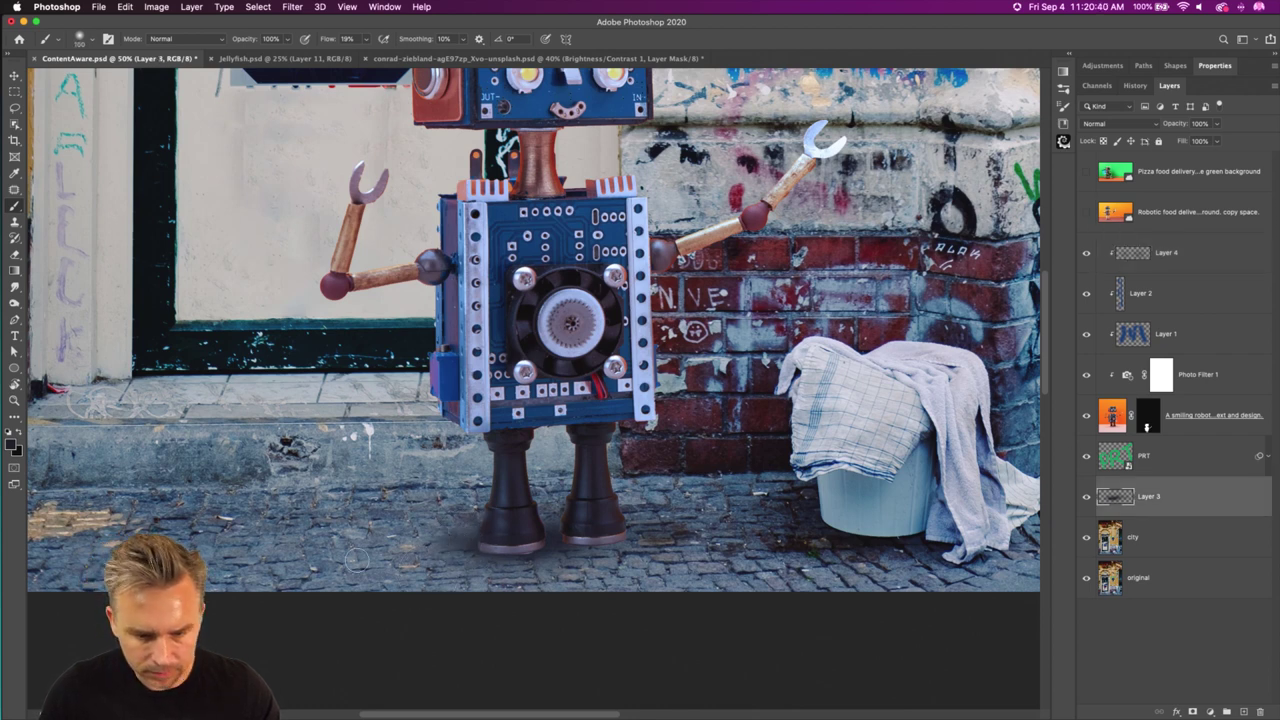
Add a layer above Layer 3 and paint a thin dark contact shadow beneath the robot's feet with a 25 px brush.
{"action": "left_click", "coordinate": [1245, 712]}
{"action": "key", "text": "bracketright"}
{"action": "key", "text": "bracketright"}
{"action": "key", "text": "bracketright"}
{"action": "key", "text": "bracketright"}
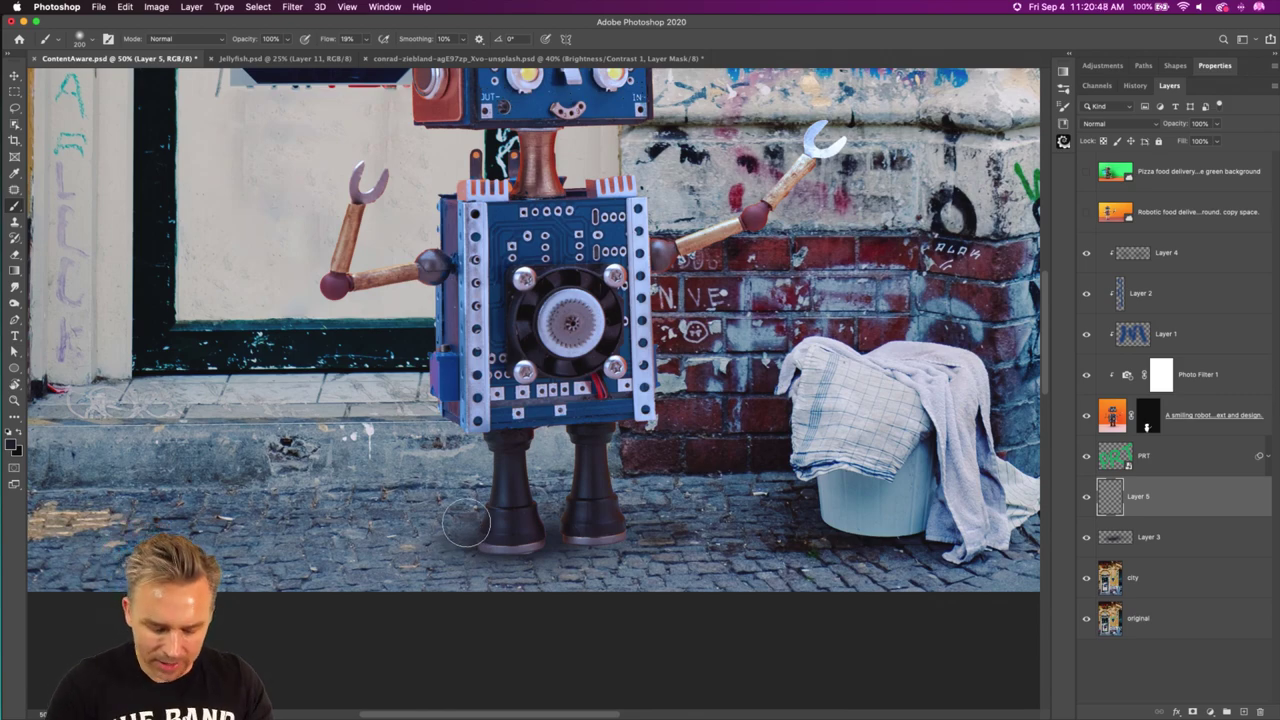
{"action": "key", "text": "super+equal"}
{"action": "key", "text": "super+equal"}
{"action": "key", "text": "super+equal"}
{"action": "scroll", "coordinate": [465, 521], "scroll_direction": "down", "scroll_amount": 10}
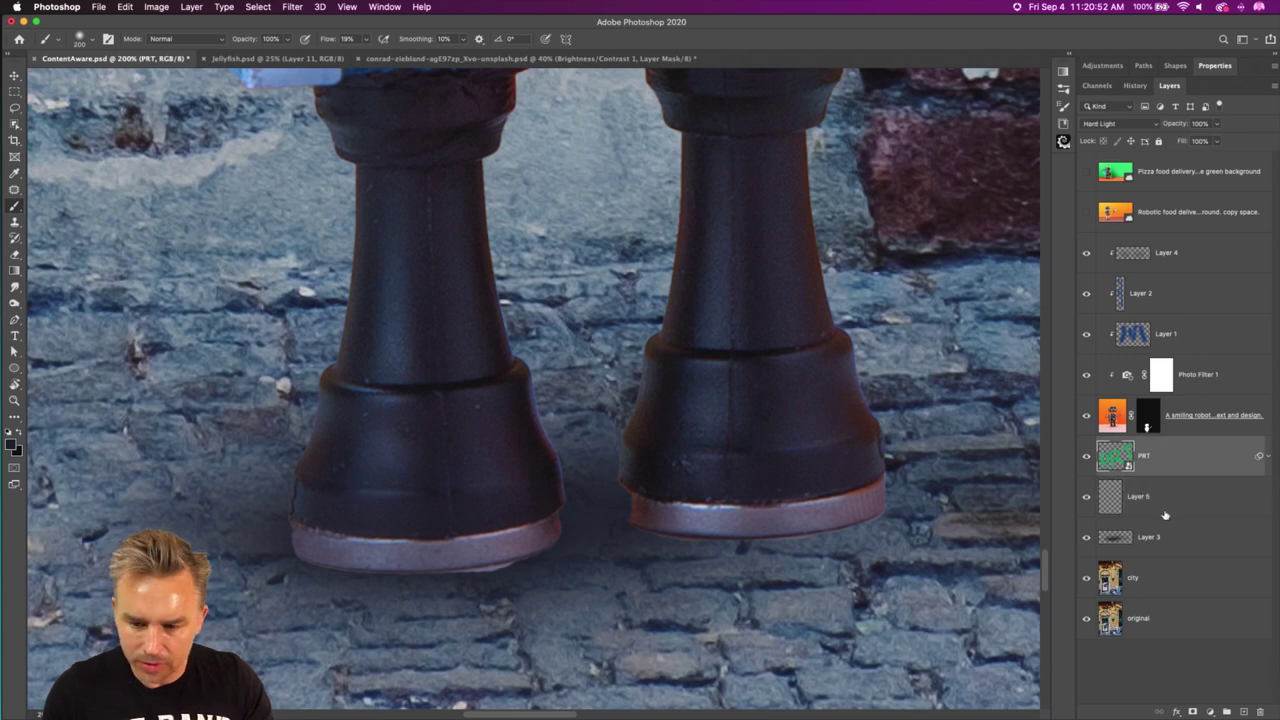
{"action": "key", "text": "bracketleft"}
{"action": "key", "text": "bracketleft"}
{"action": "key", "text": "bracketleft"}
{"action": "key", "text": "bracketleft"}
{"action": "key", "text": "bracketleft"}
{"action": "key", "text": "bracketleft"}
{"action": "key", "text": "bracketleft"}
{"action": "key", "text": "bracketleft"}
{"action": "key", "text": "bracketleft"}
{"action": "key", "text": "bracketleft"}
{"action": "key", "text": "bracketleft"}
{"action": "key", "text": "bracketleft"}
{"action": "key", "text": "bracketleft"}
{"action": "key", "text": "bracketleft"}
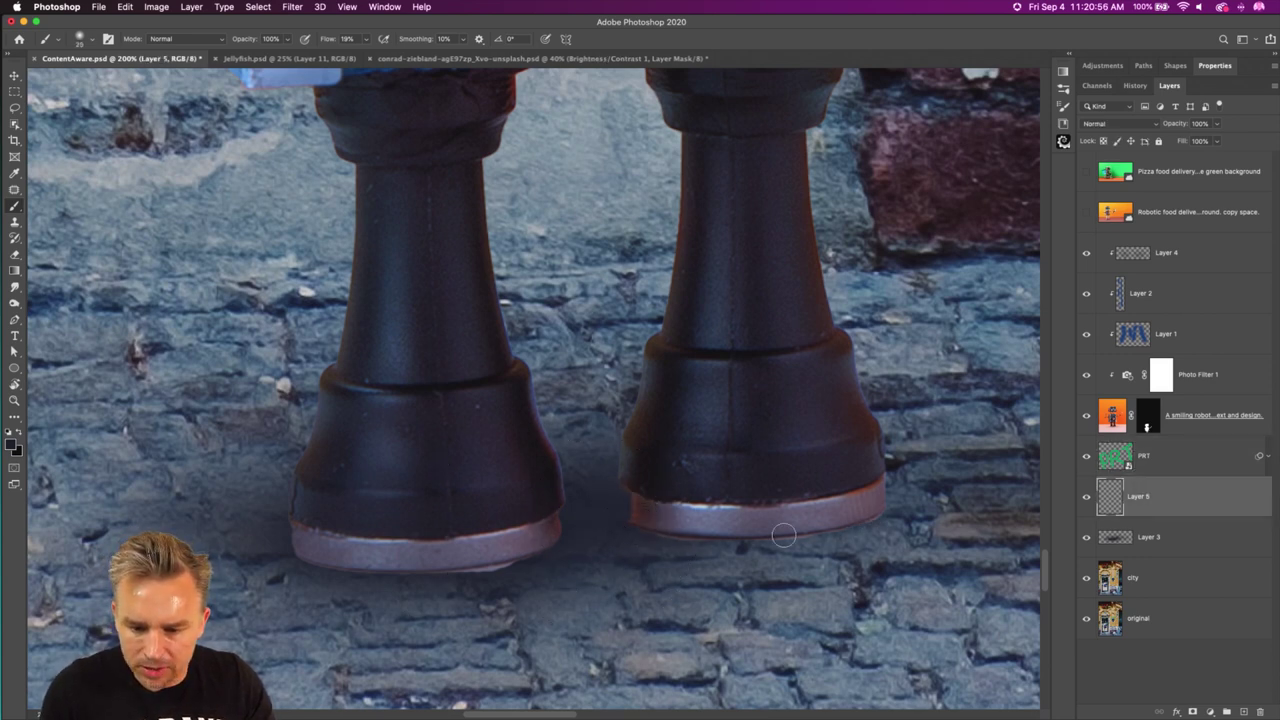
{"action": "left_click", "coordinate": [613, 455]}
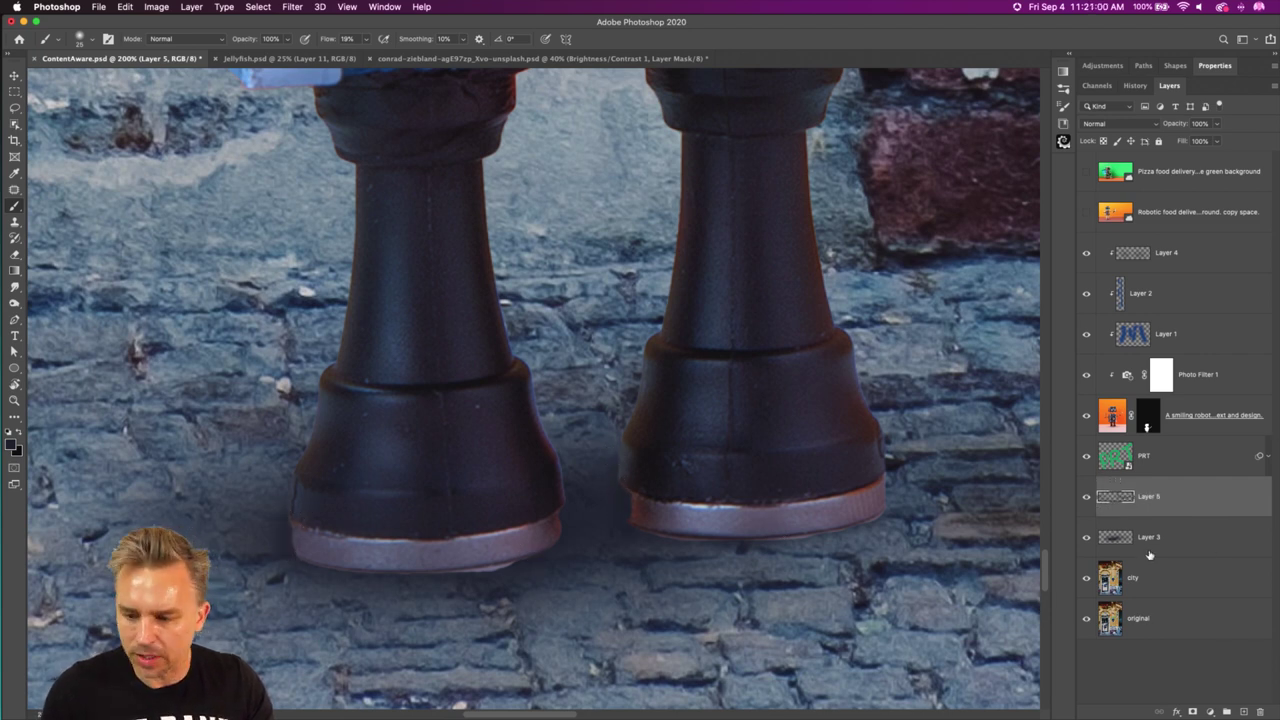
Rename Layer 3 as "softer shadow" and Layer 5 above it as "harder shadow".
{"action": "left_click", "coordinate": [1113, 540]}
{"action": "key", "text": "BackSpace"}
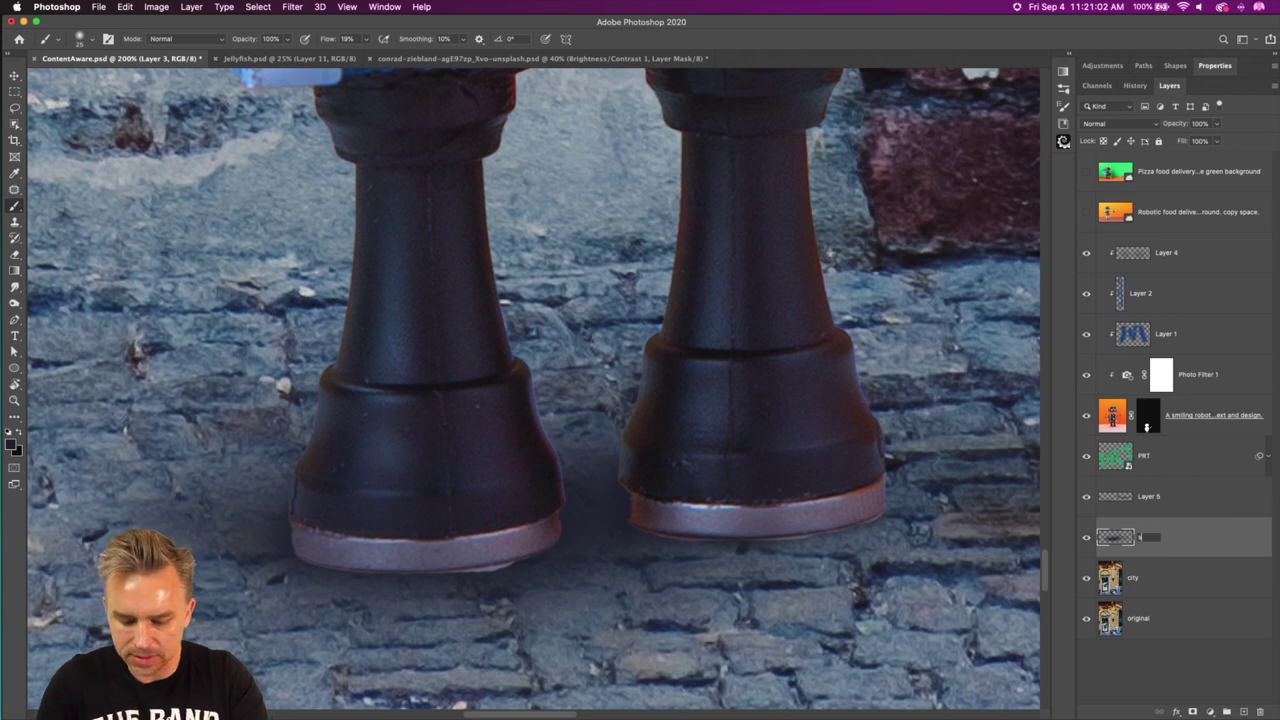
{"action": "key", "text": "Return"}
{"action": "double_click", "coordinate": [1148, 497]}
{"action": "type", "text": "har"}
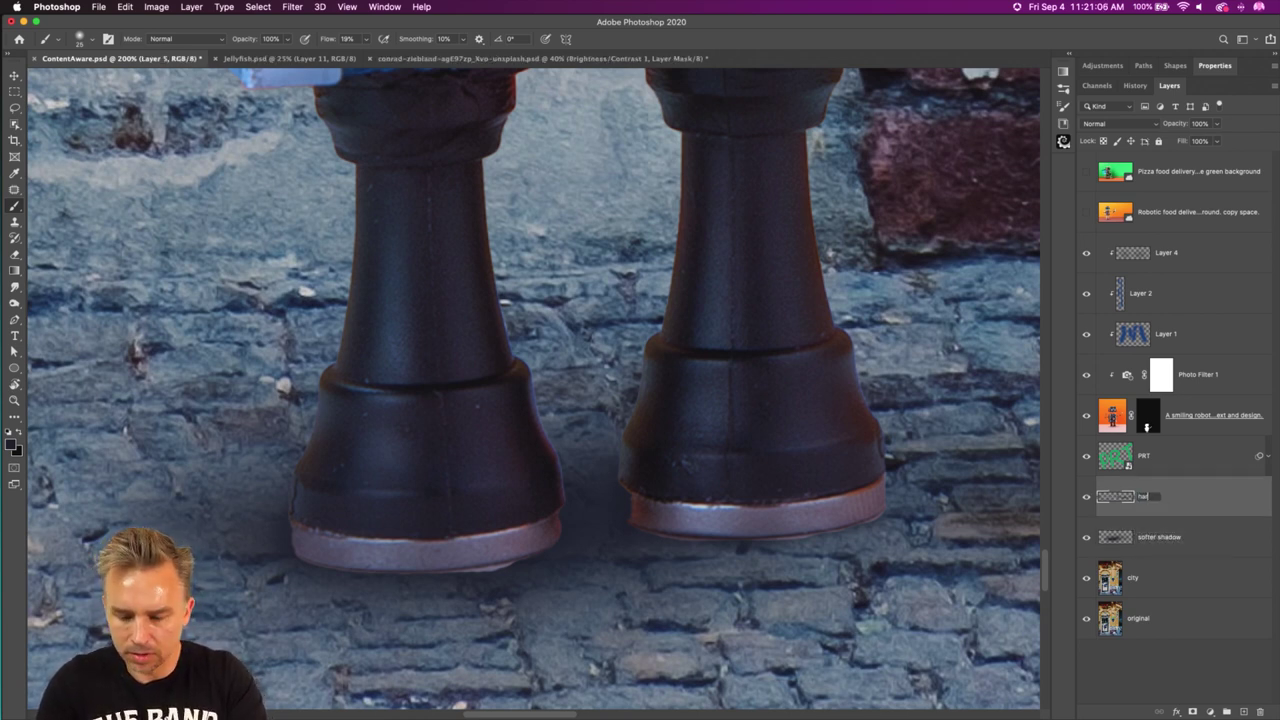
{"action": "key", "text": "Return"}
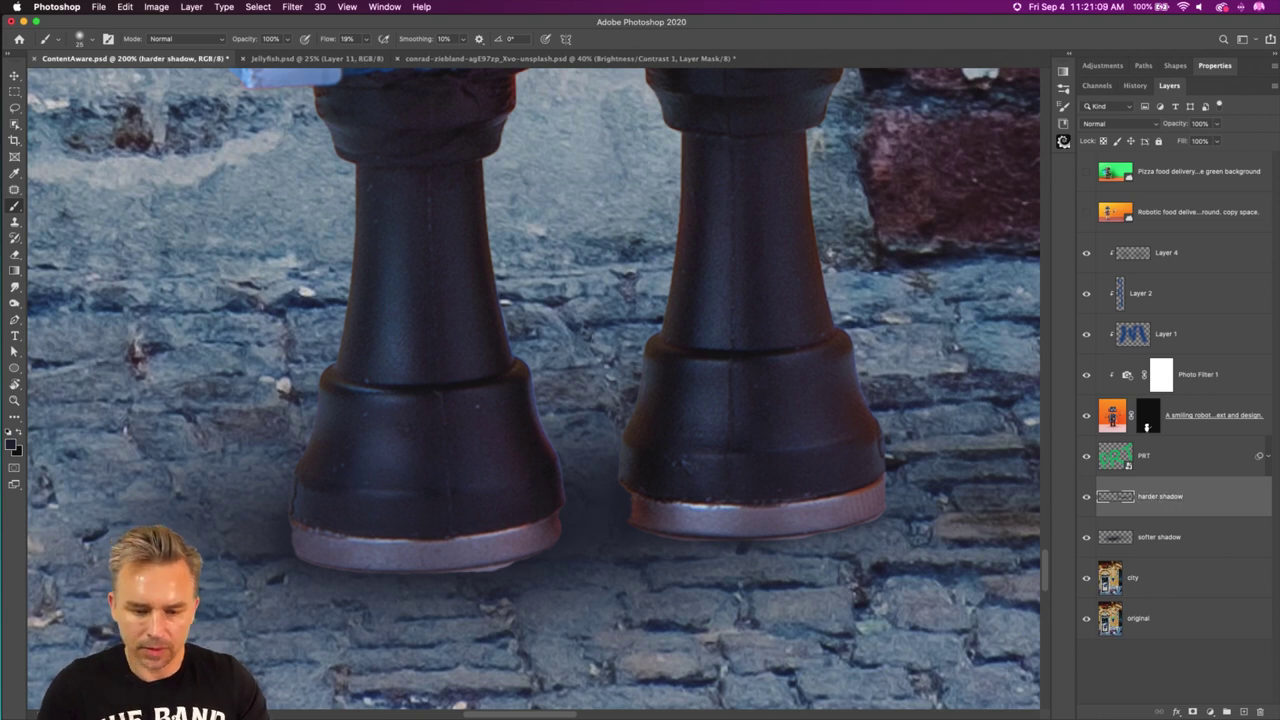
Paint black on the robot's layer mask along the bottom edges of both feet with a 25 px brush at 78% flow.
{"action": "left_click", "coordinate": [1146, 418]}
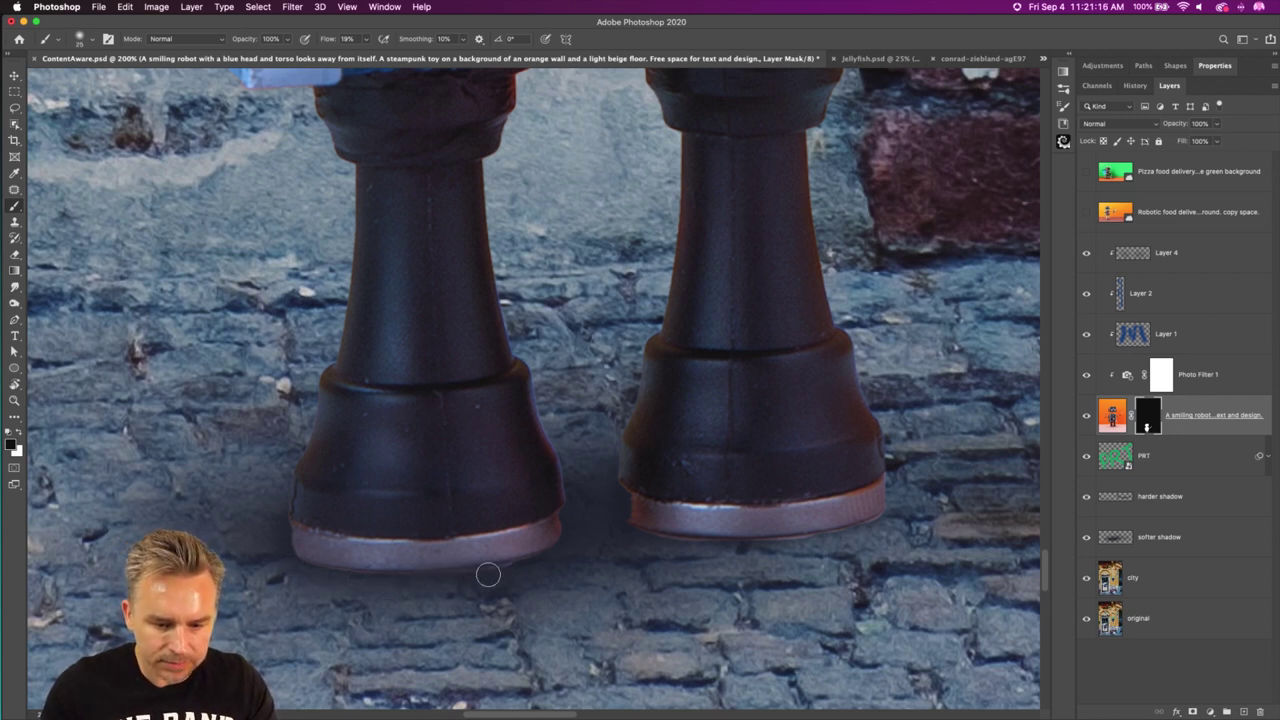
{"action": "left_click_drag", "start_coordinate": [327, 39], "coordinate": [385, 39]}
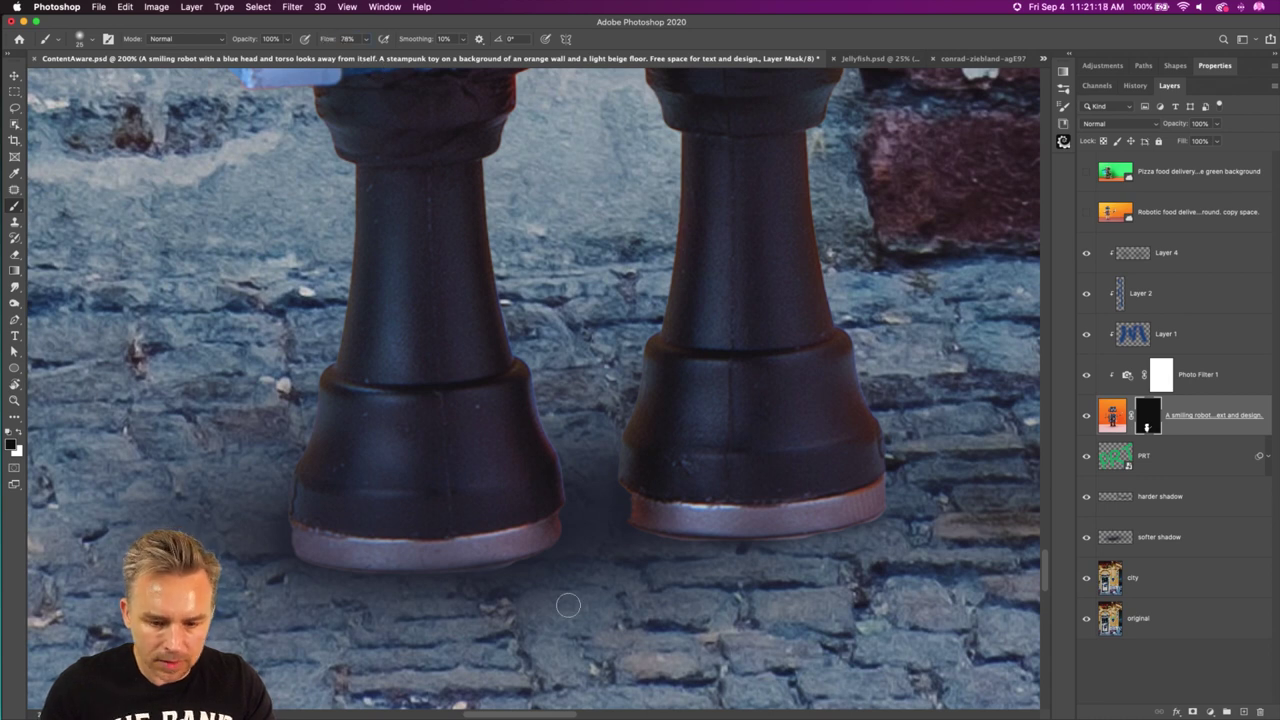
{"action": "key", "text": "bracketleft"}
{"action": "key", "text": "bracketleft"}
{"action": "key", "text": "bracketleft"}
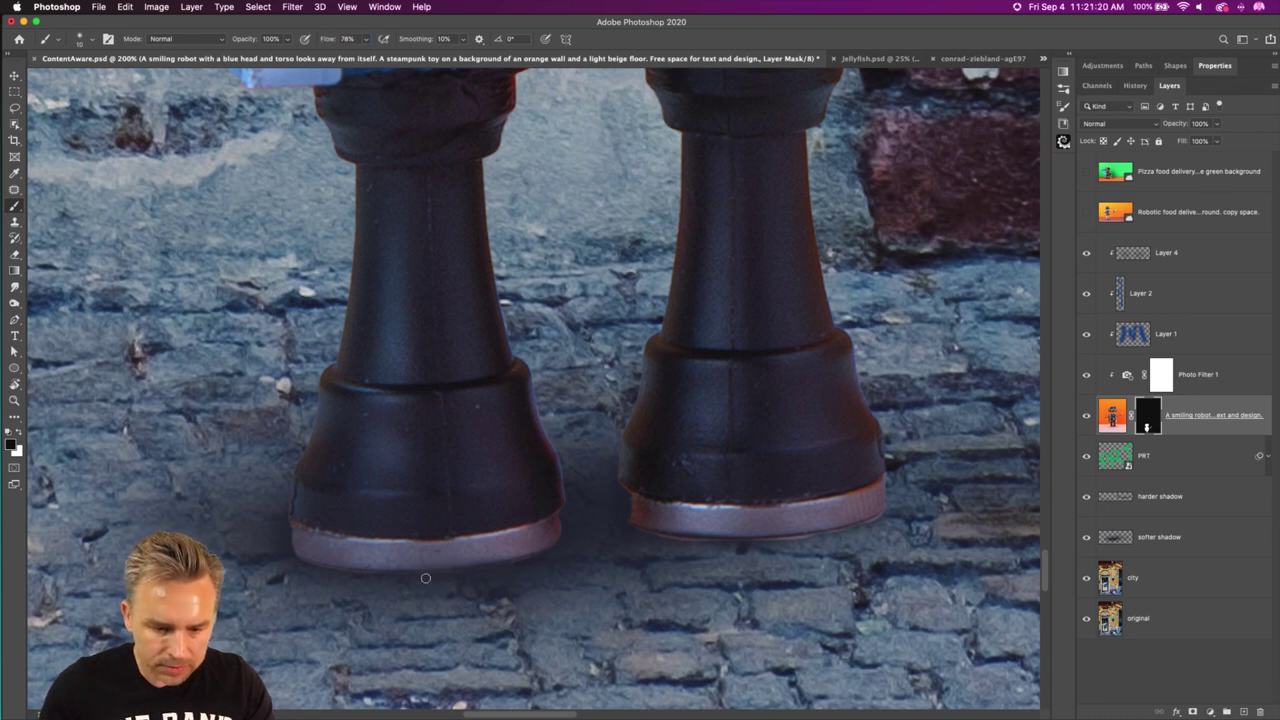
{"action": "key", "text": "bracketright"}
{"action": "key", "text": "bracketright"}
{"action": "key", "text": "bracketright"}
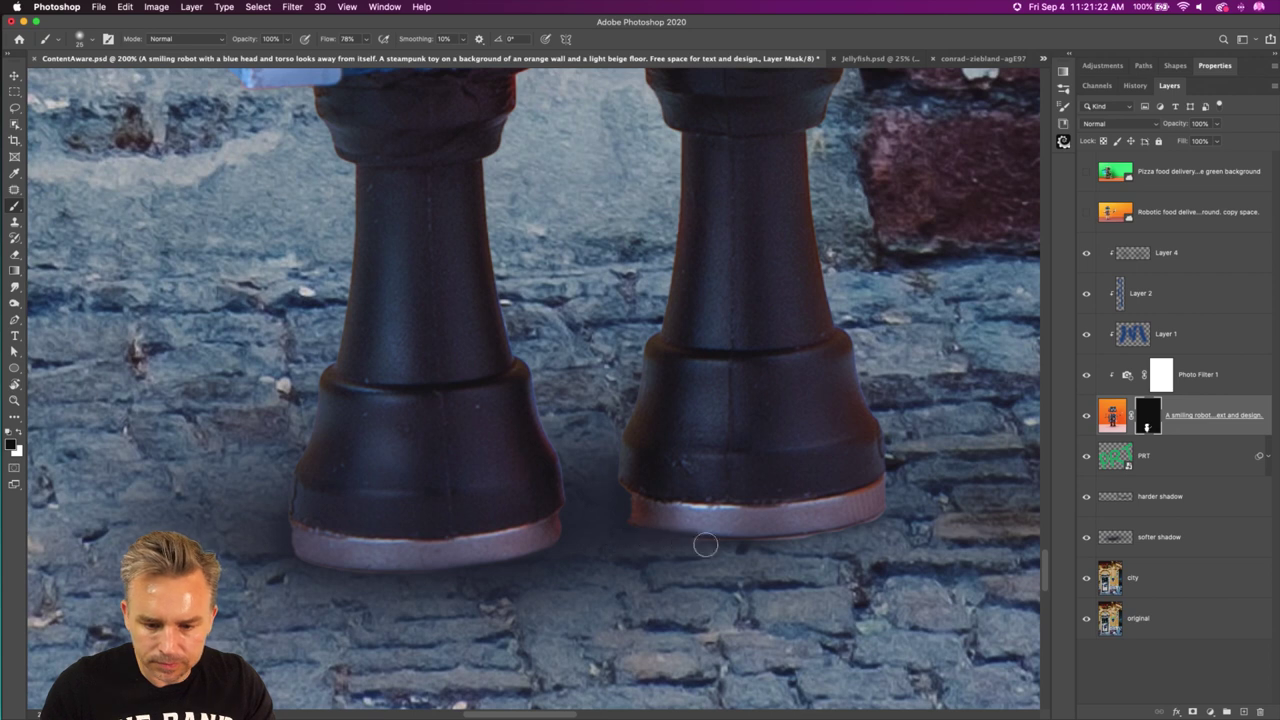
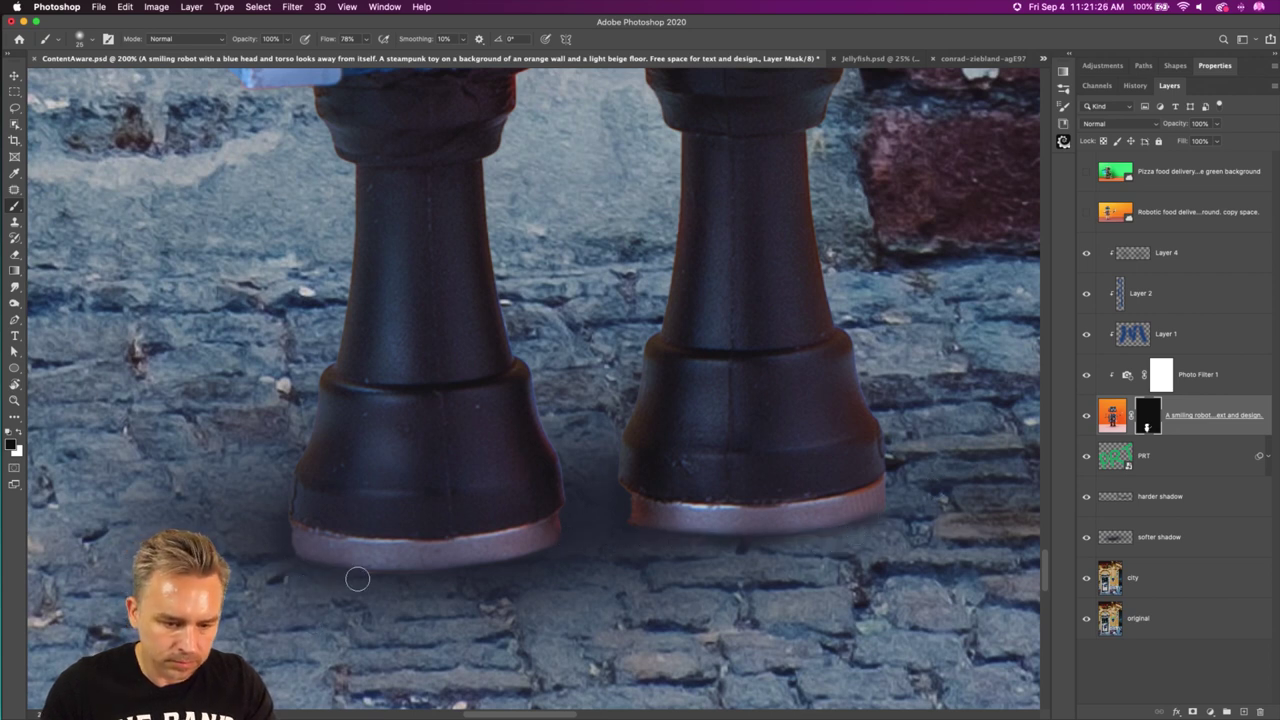
Compare the feet with and without the harder shadow layer and check the robot within the whole scene.
{"action": "left_click", "coordinate": [1086, 498]}
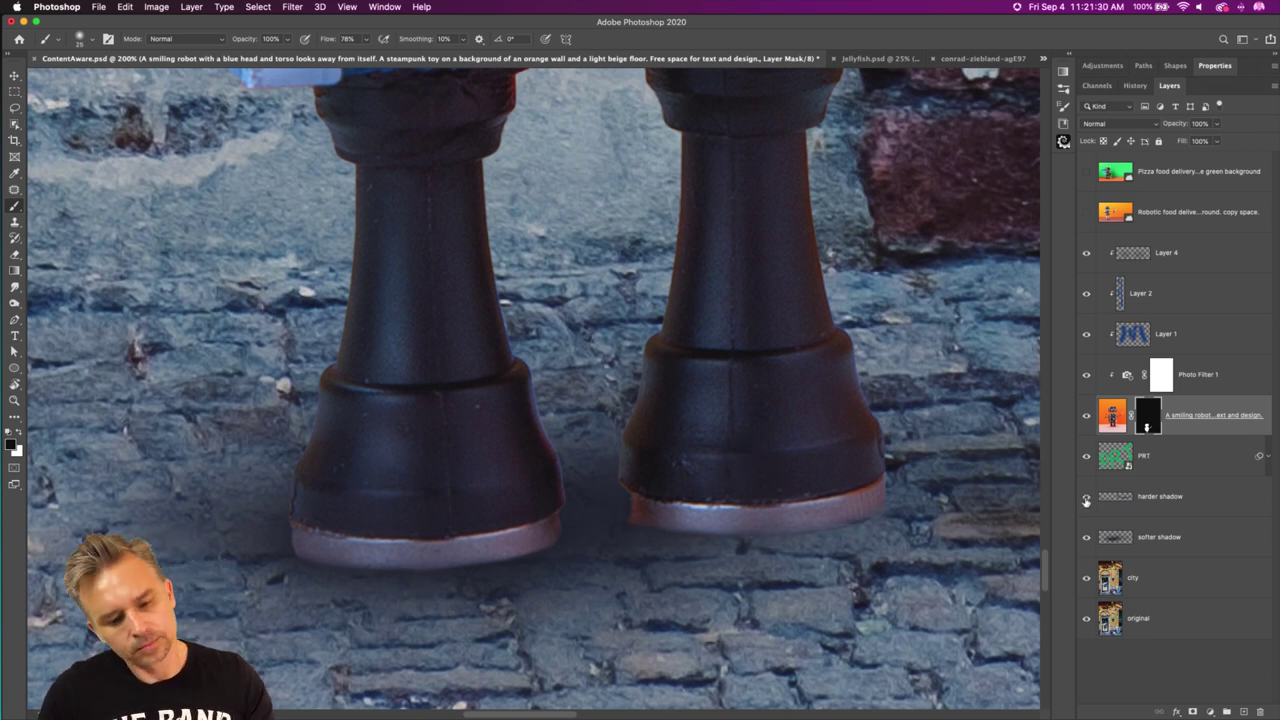
{"action": "left_click", "coordinate": [1086, 498]}
{"action": "left_click", "coordinate": [1156, 537]}
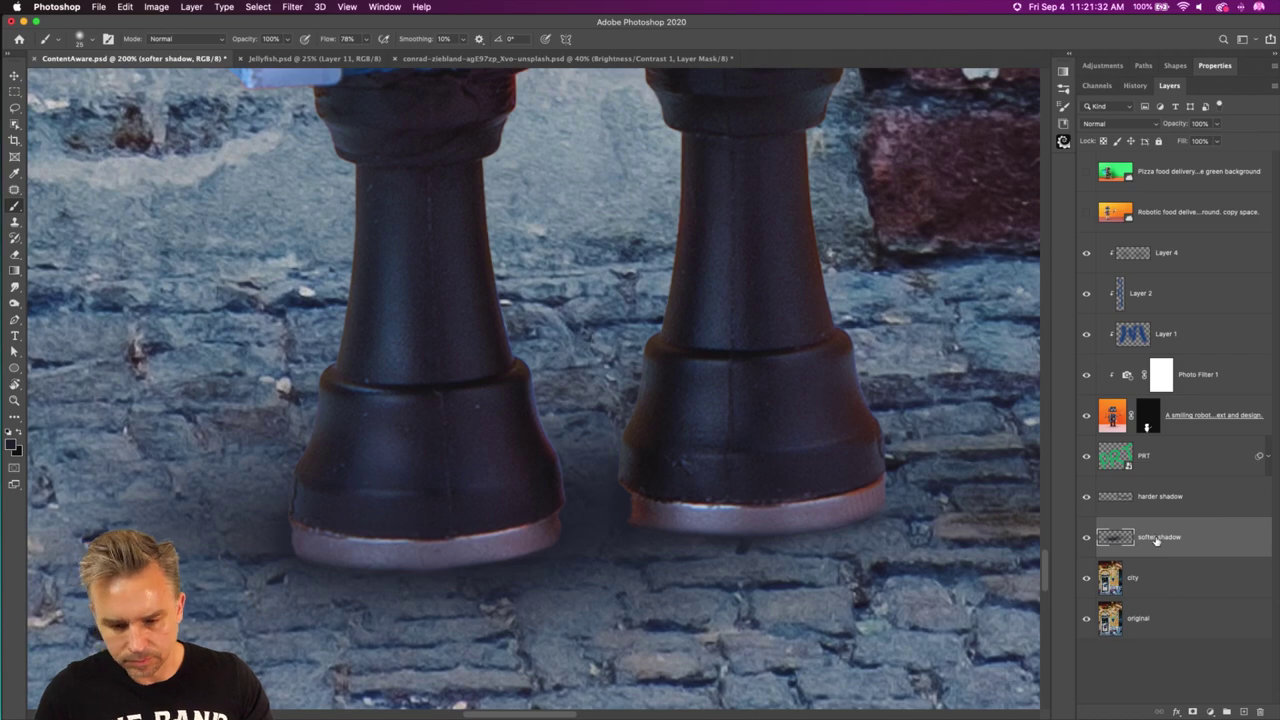
{"action": "key", "text": "super+0"}
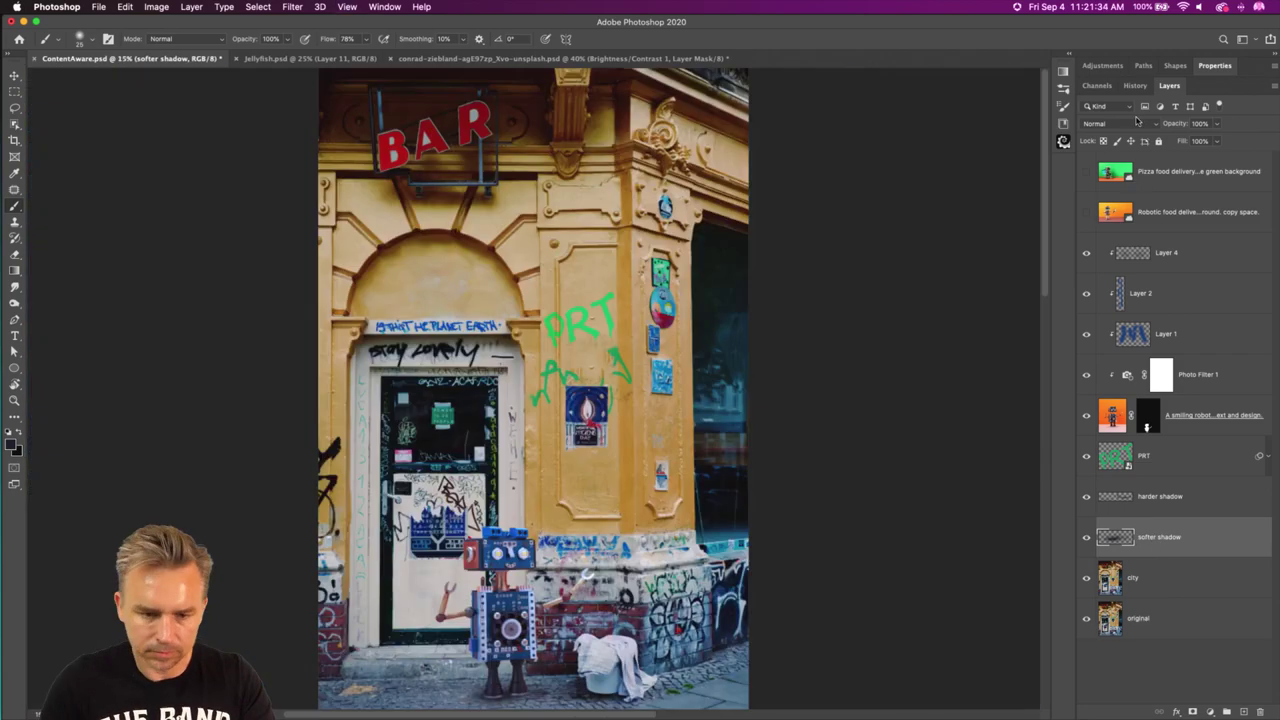
{"action": "key", "text": "super+equal"}
{"action": "key", "text": "super+equal"}
{"action": "scroll", "coordinate": [286, 385], "scroll_direction": "down", "scroll_amount": 10}
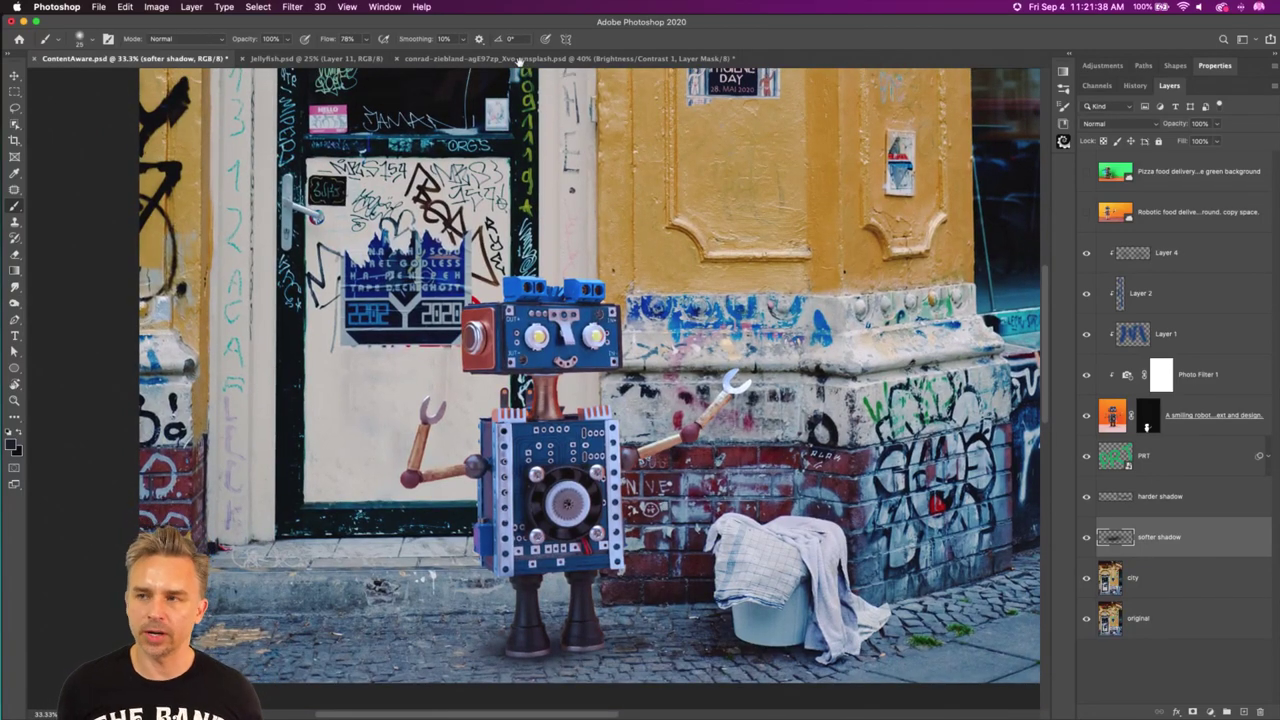
Select the layers from Layer 4 down to softer shadow and move the robot with its shadows sideways in front of the door.
{"action": "left_click", "coordinate": [1155, 257]}
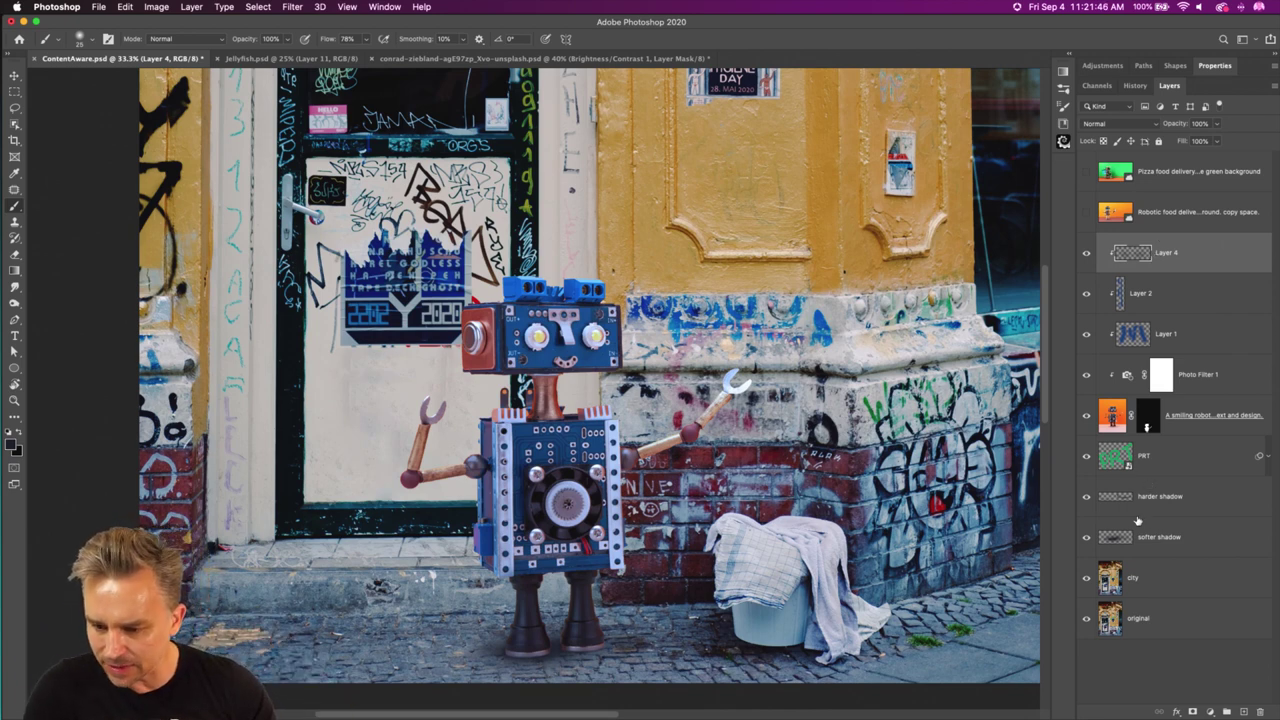
{"action": "left_click", "coordinate": [1163, 553], "text": "shift"}
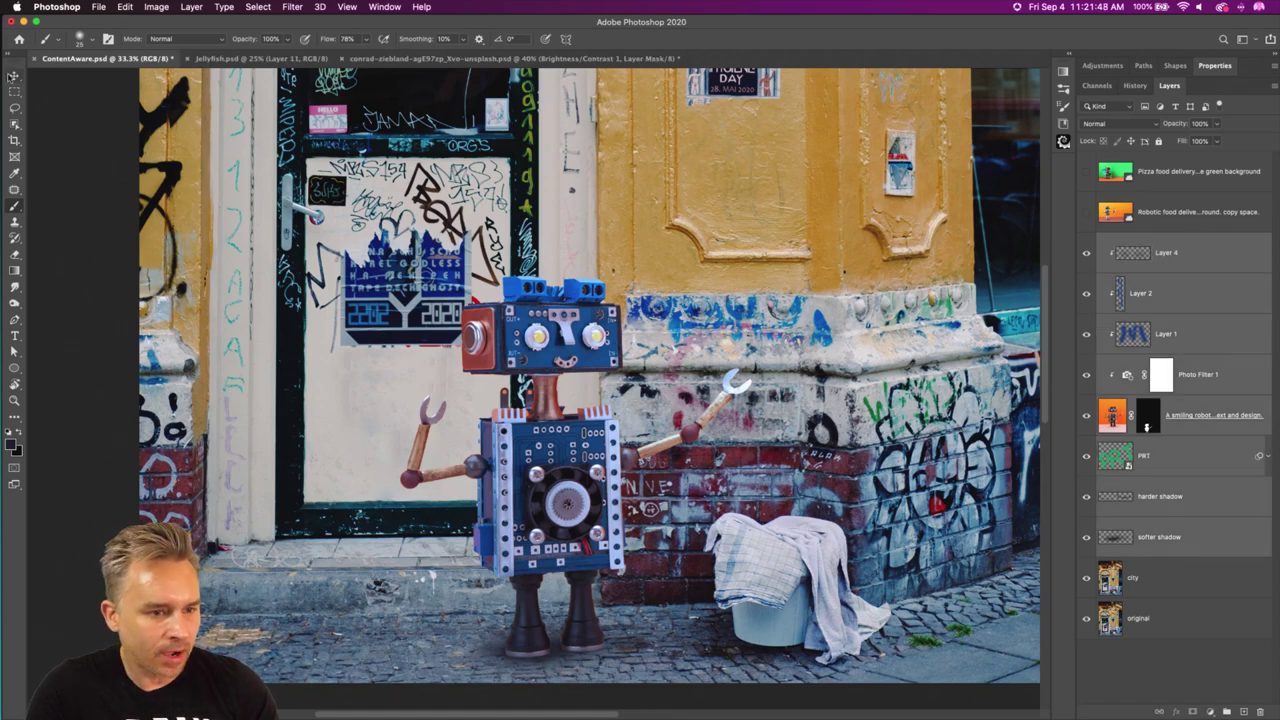
{"action": "left_click", "coordinate": [13, 76]}
{"action": "mouse_move", "coordinate": [552, 364]}
{"action": "left_mouse_down"}
{"action": "mouse_move", "coordinate": [402, 364]}
{"action": "mouse_move", "coordinate": [465, 364]}
{"action": "left_mouse_up"}
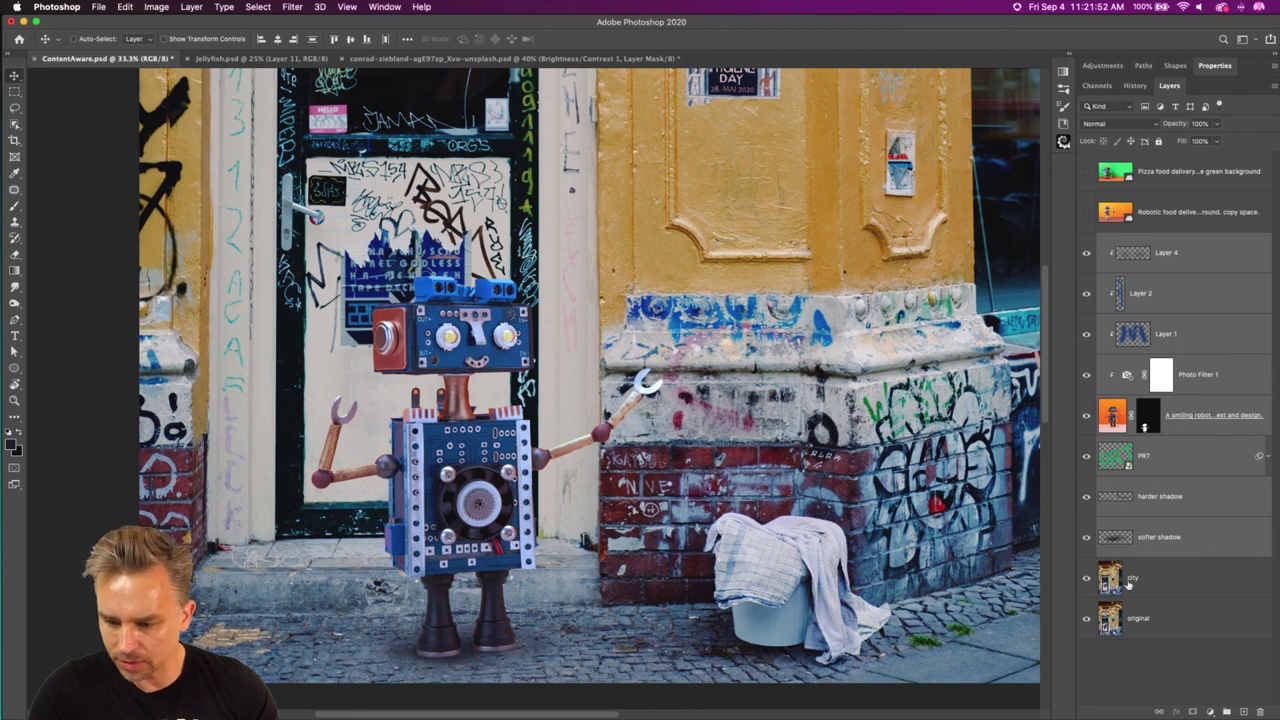
{"action": "left_click", "coordinate": [1146, 538]}
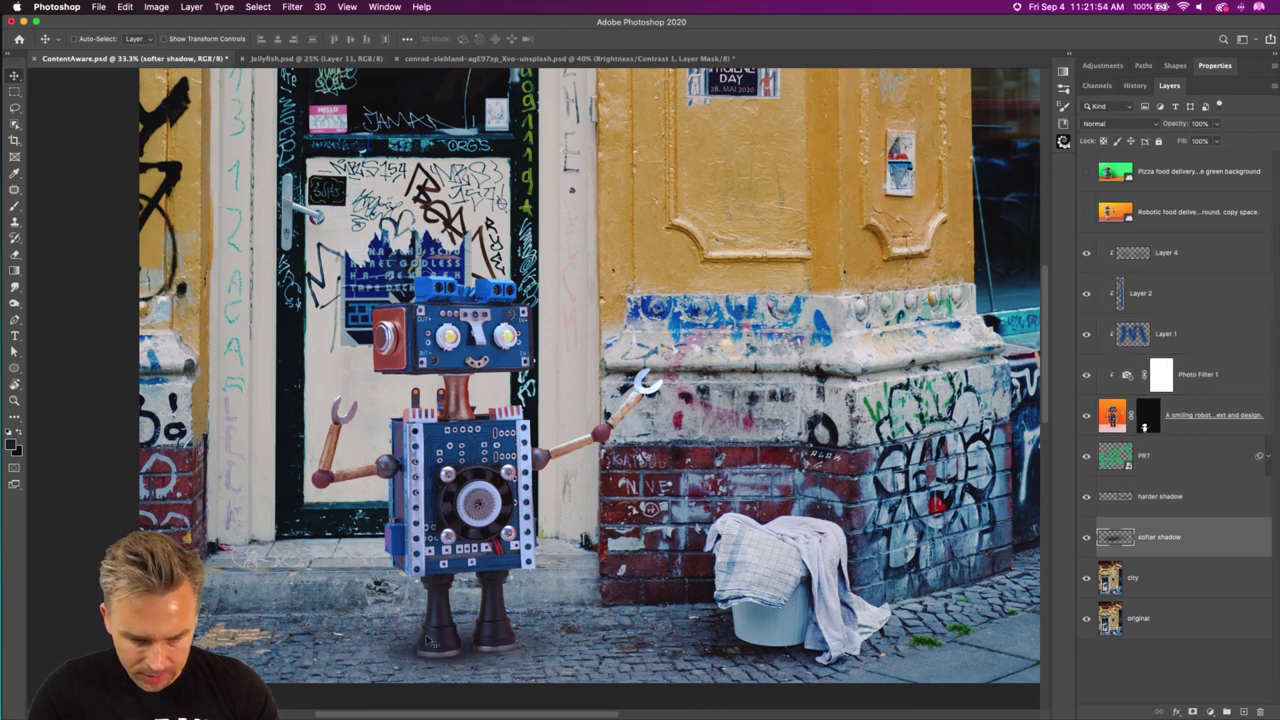
{"action": "left_click_drag", "start_coordinate": [387, 621], "coordinate": [429, 646]}
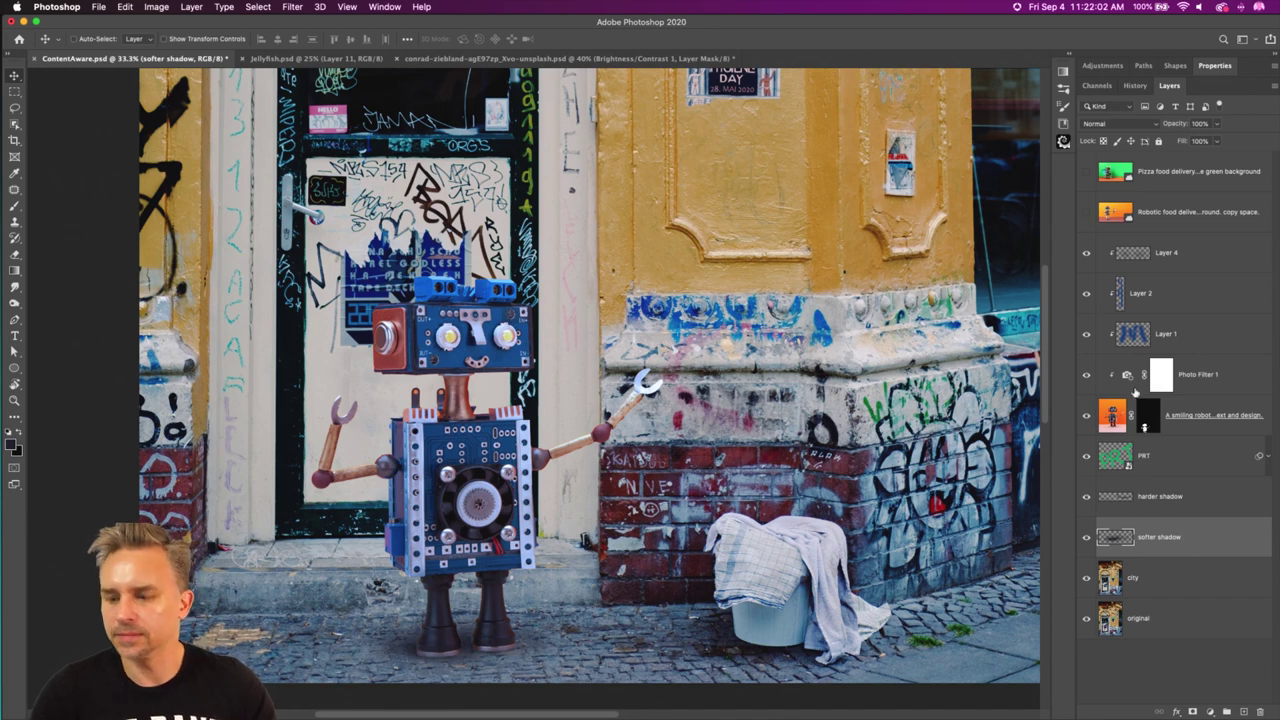
Add a Levels adjustment above Layer 4 with the white input level at 190 and clip it to the robot.
{"action": "left_click", "coordinate": [1176, 256]}
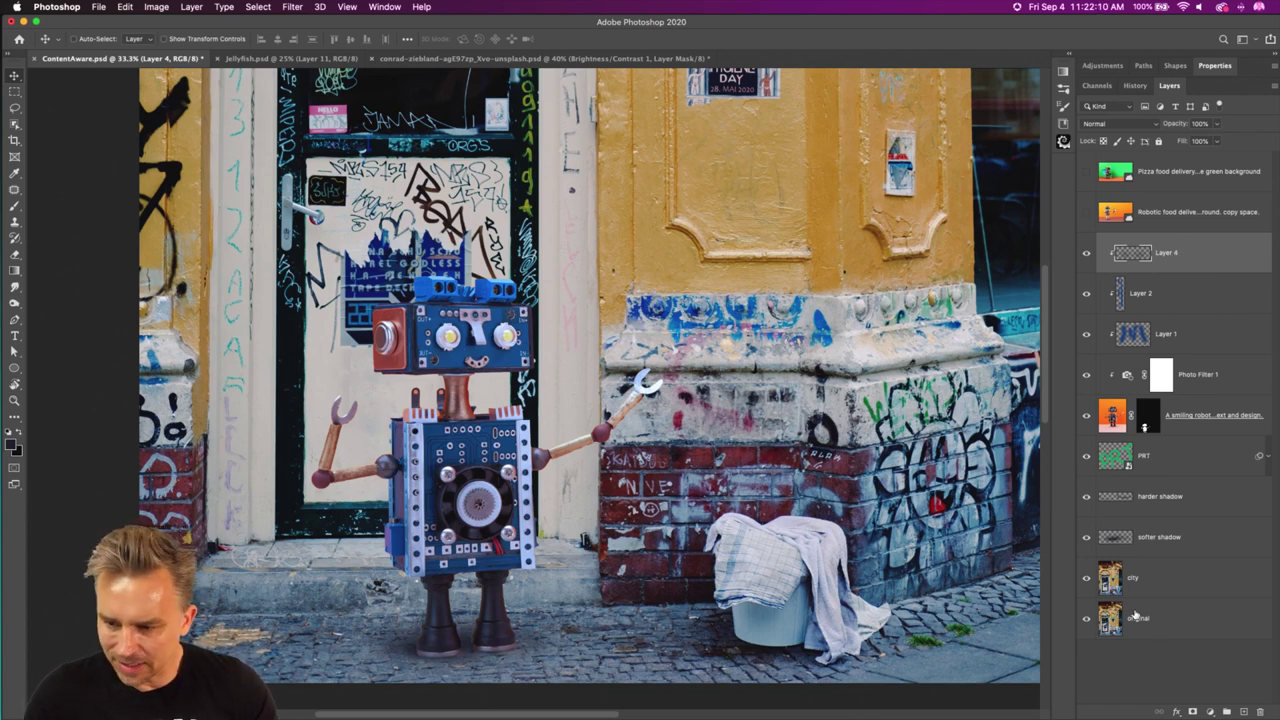
{"action": "left_click", "coordinate": [1212, 711]}
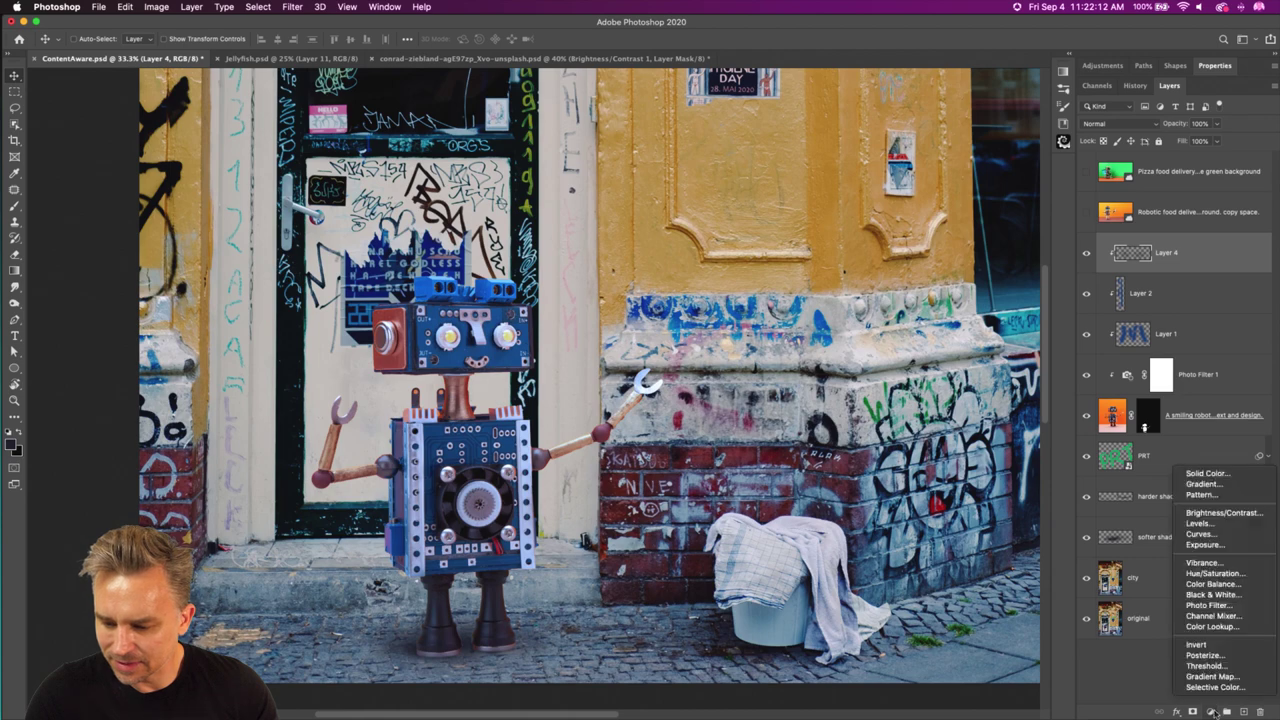
{"action": "left_click", "coordinate": [1200, 523]}
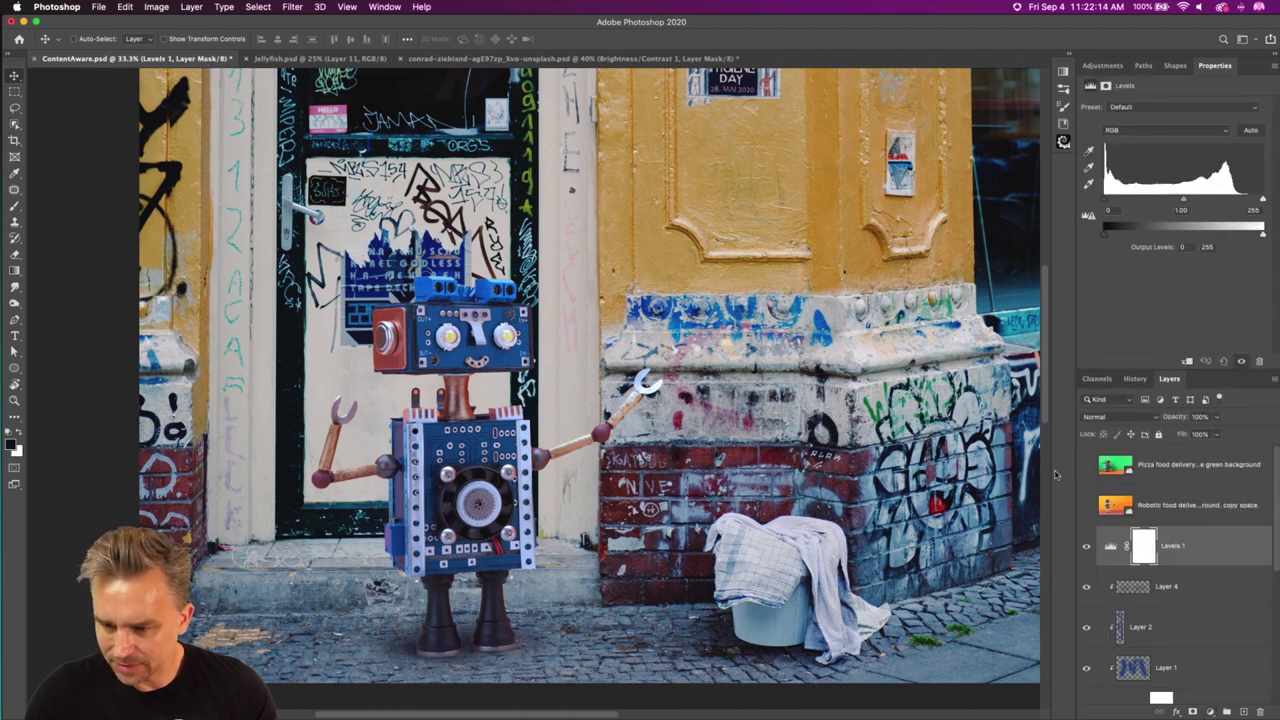
{"action": "left_click_drag", "start_coordinate": [1265, 201], "coordinate": [1224, 203]}
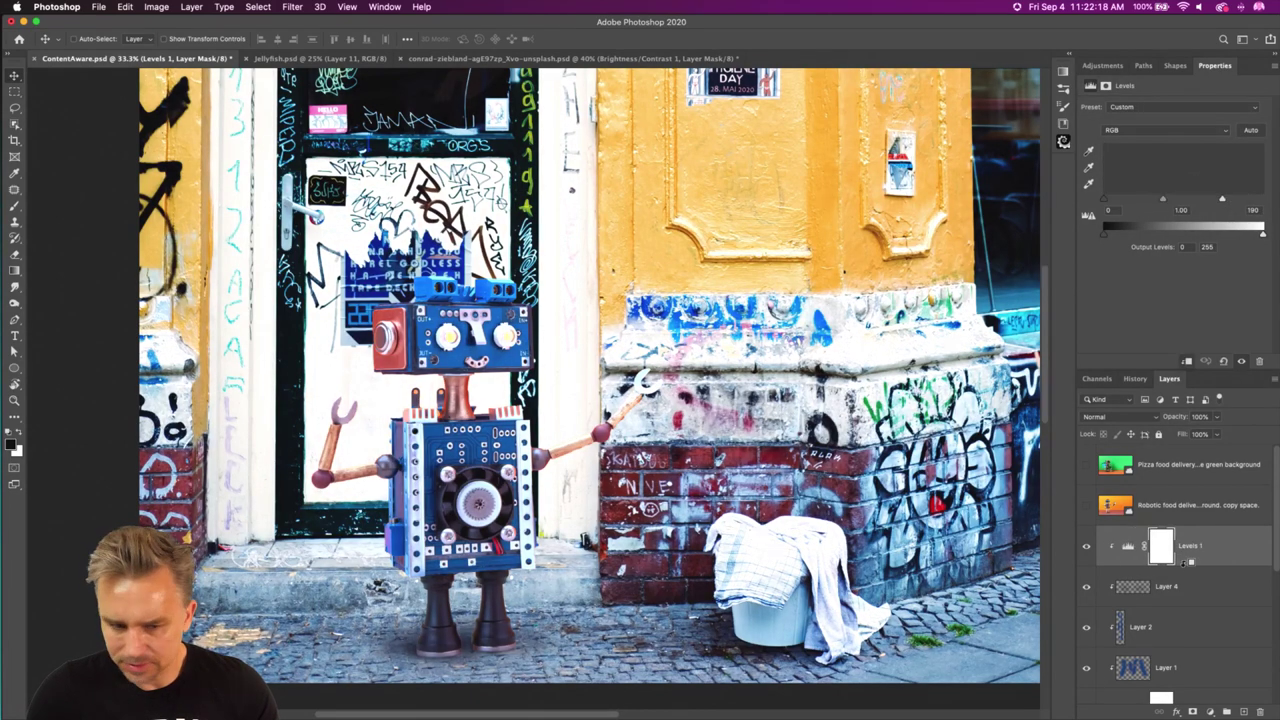
{"action": "left_click", "coordinate": [1183, 563], "text": "alt"}
Compare the robot with and without the Levels adjustment and set its white input level to 238.
{"action": "left_click", "coordinate": [1087, 547]}
{"action": "left_click", "coordinate": [1087, 547]}
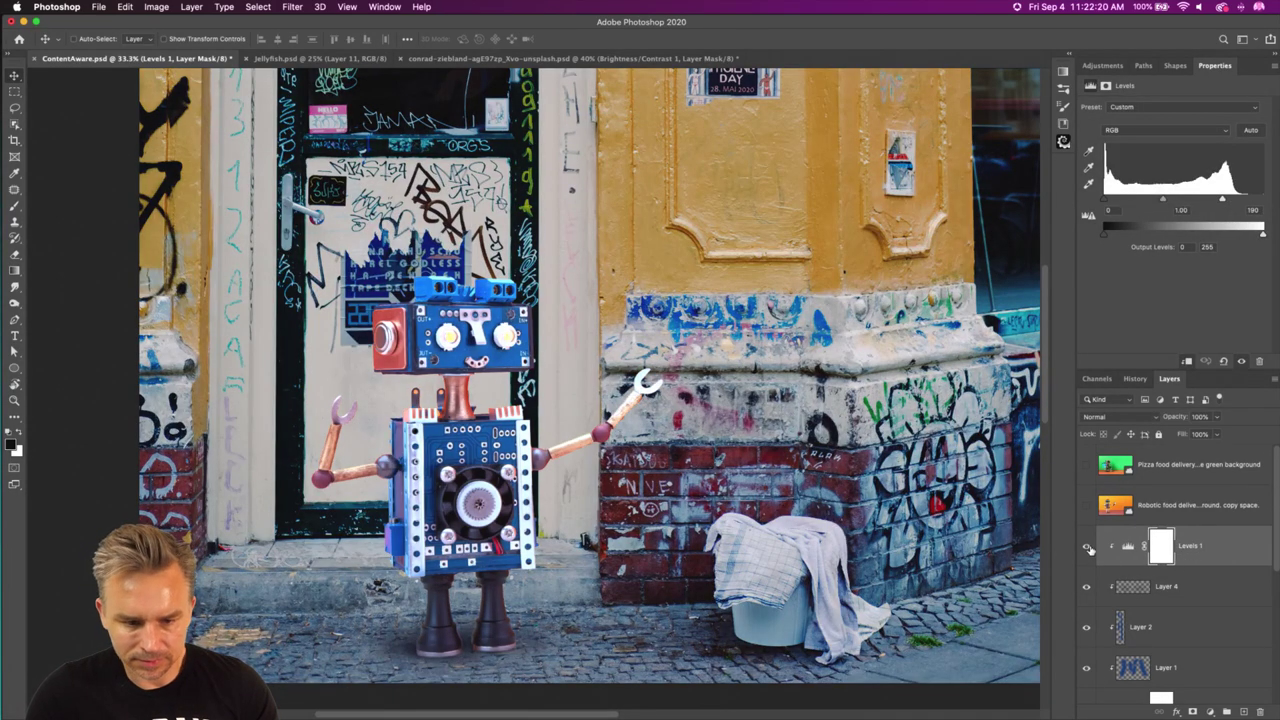
{"action": "left_click", "coordinate": [1087, 547]}
{"action": "left_click", "coordinate": [1087, 547]}
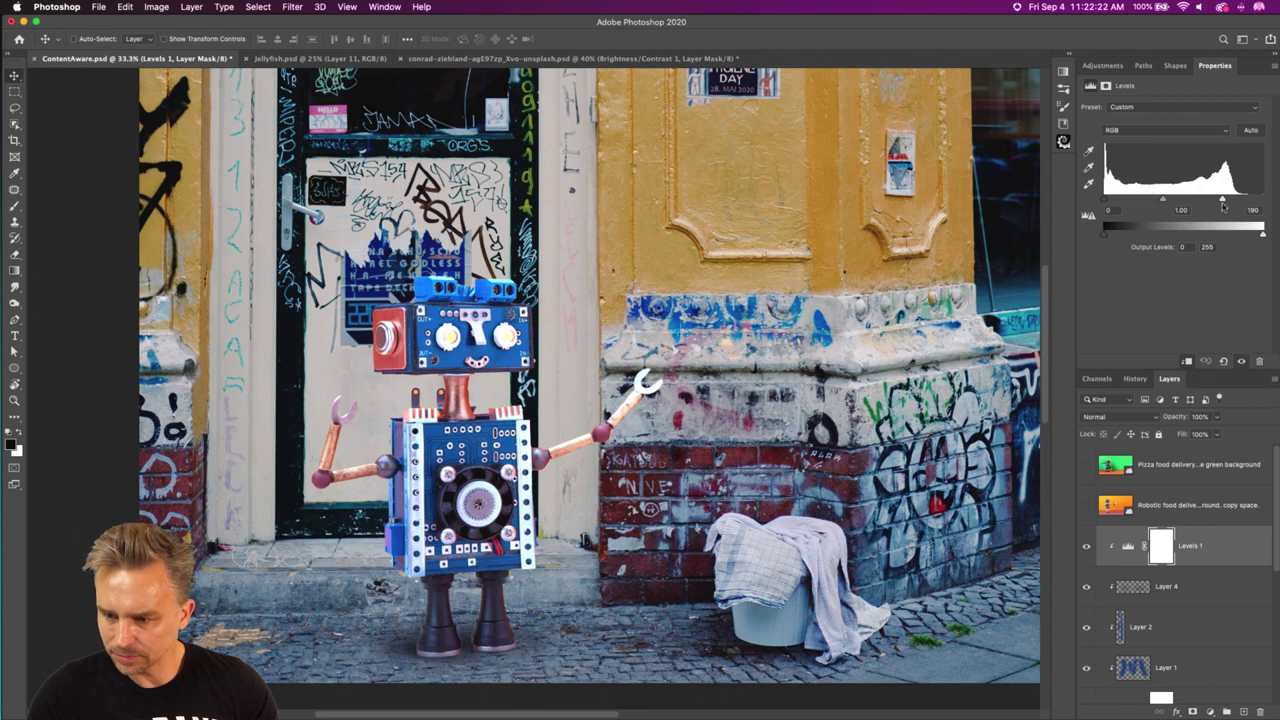
{"action": "left_click_drag", "start_coordinate": [1224, 201], "coordinate": [1252, 200]}
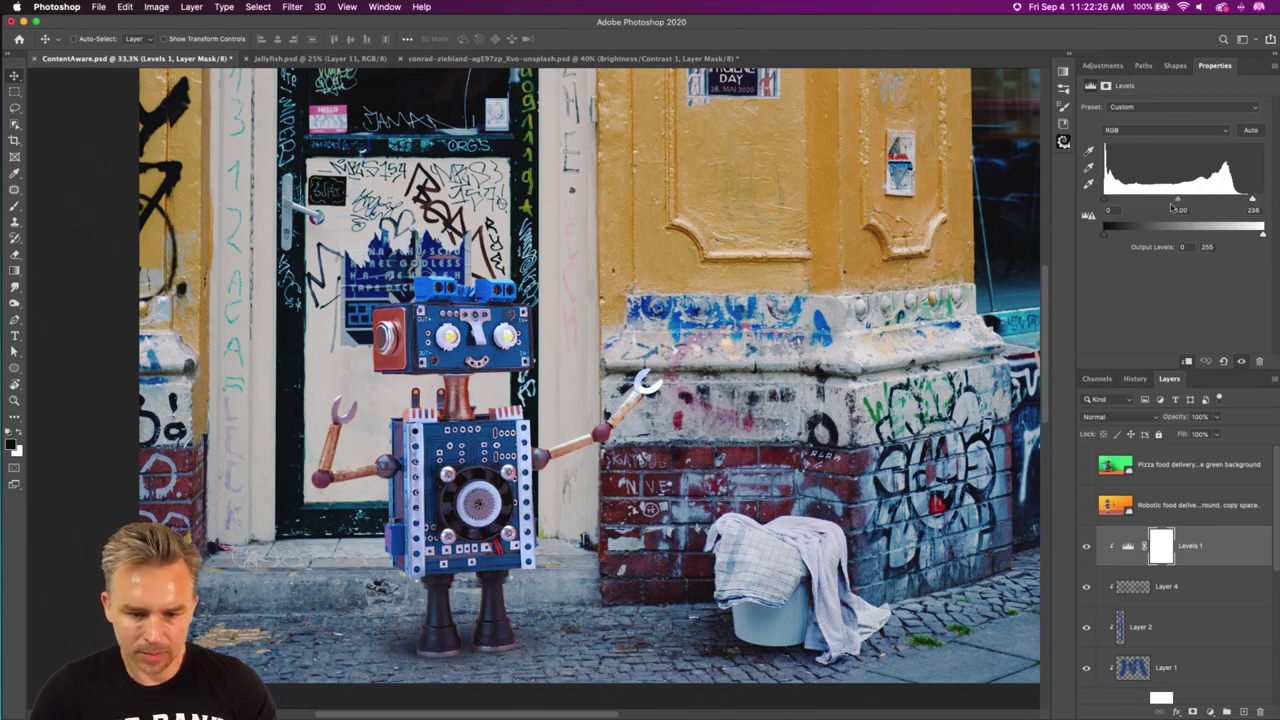
{"action": "key", "text": "super+minus"}
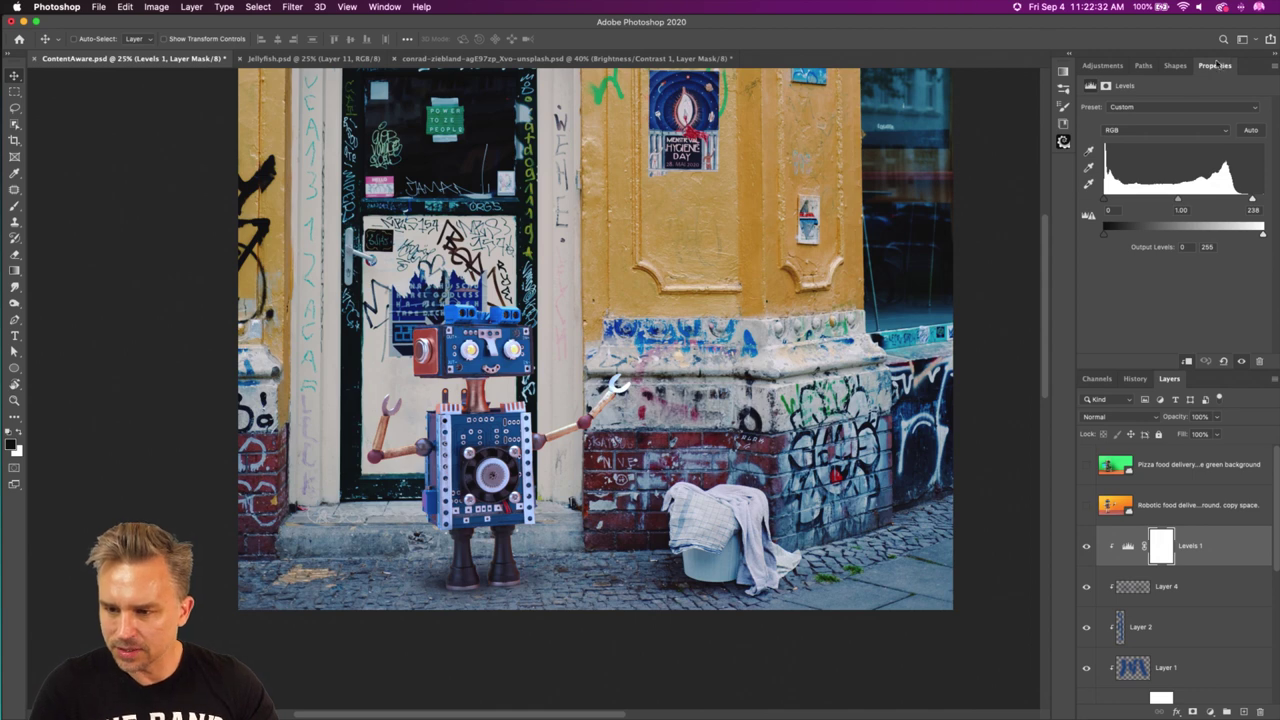
Compare the image with and without the softer shadow layer and review its blend mode options.
{"action": "double_click", "coordinate": [1245, 70]}
{"action": "left_click", "coordinate": [1181, 616]}
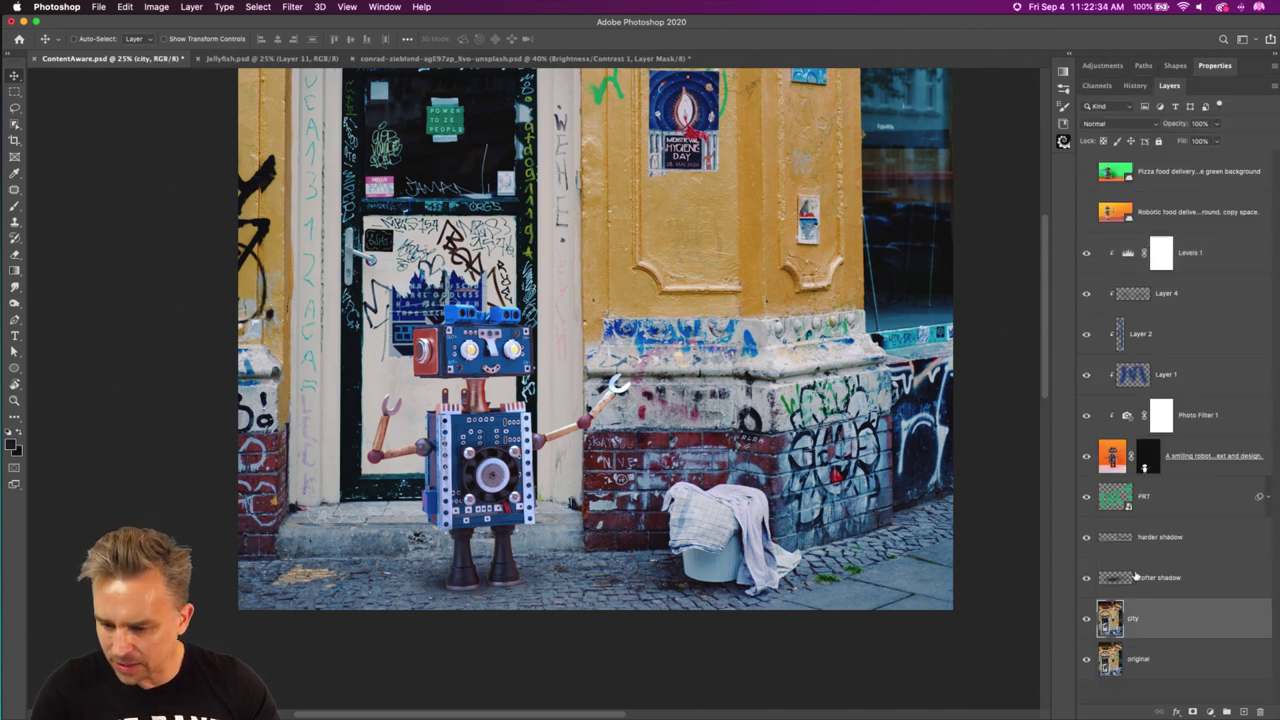
{"action": "left_click", "coordinate": [1147, 582]}
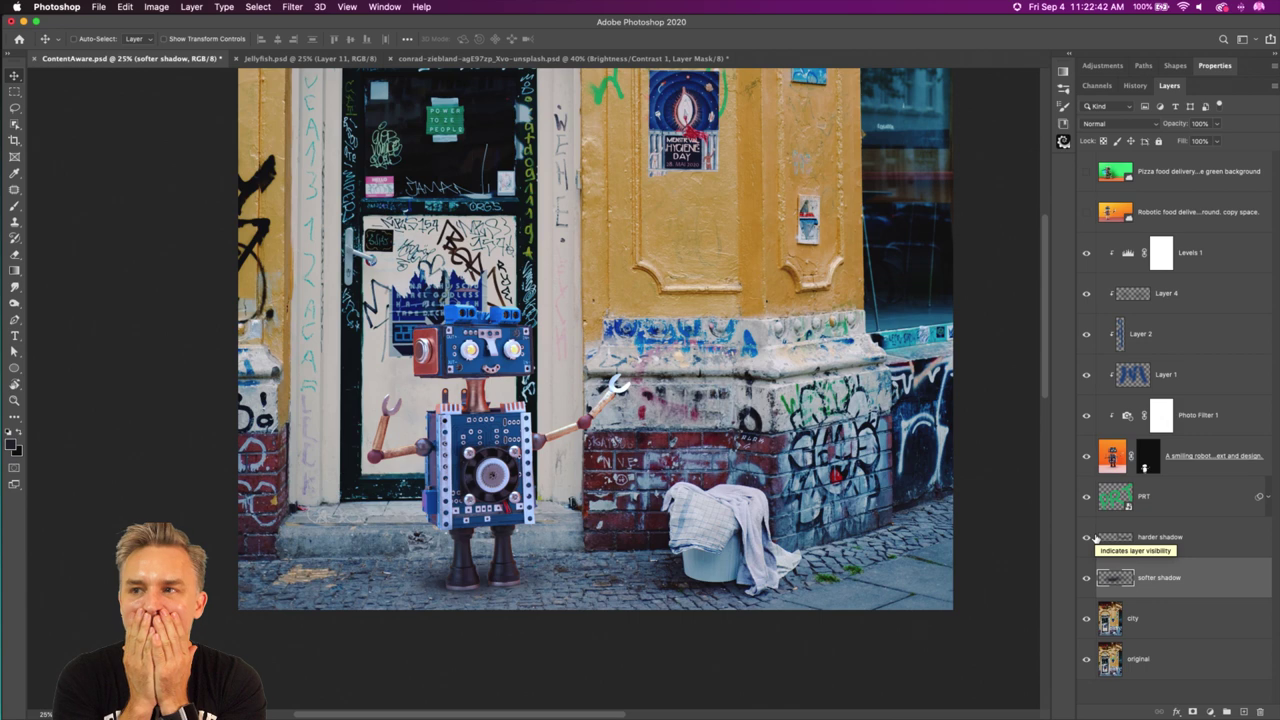
{"action": "left_click", "coordinate": [1087, 579]}
{"action": "left_click", "coordinate": [1088, 581]}
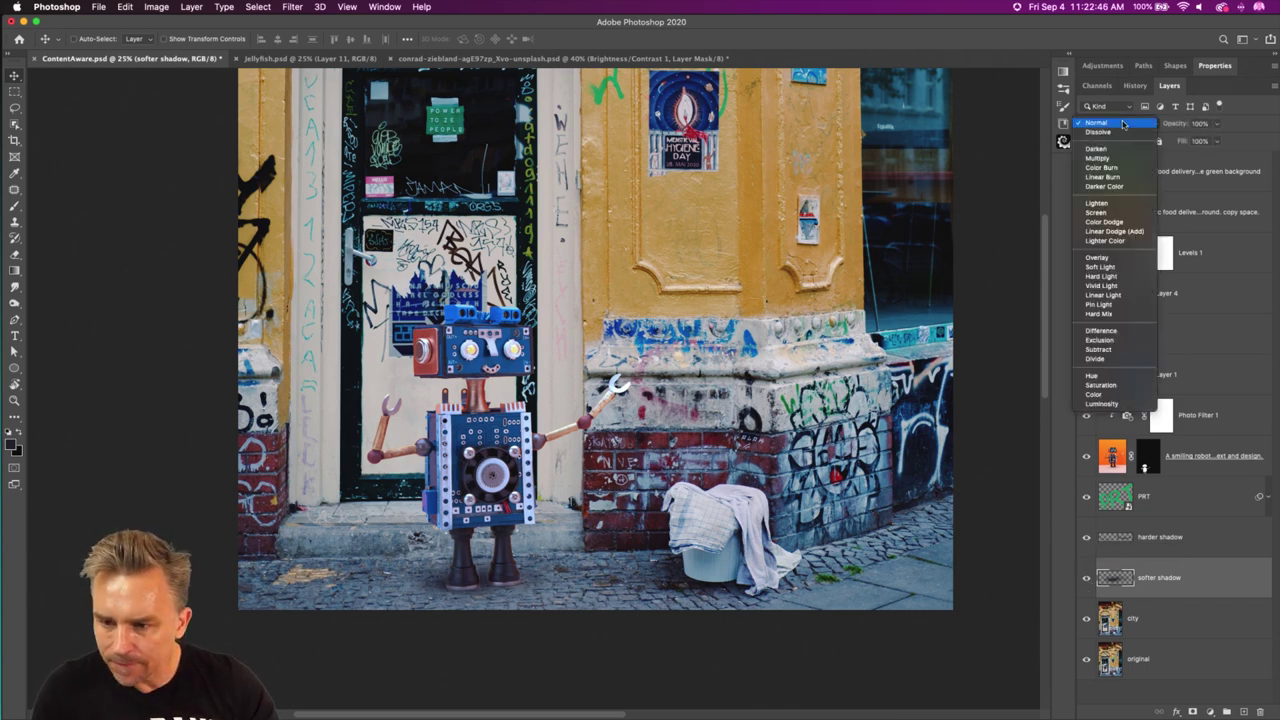
{"action": "left_click", "coordinate": [1118, 123]}
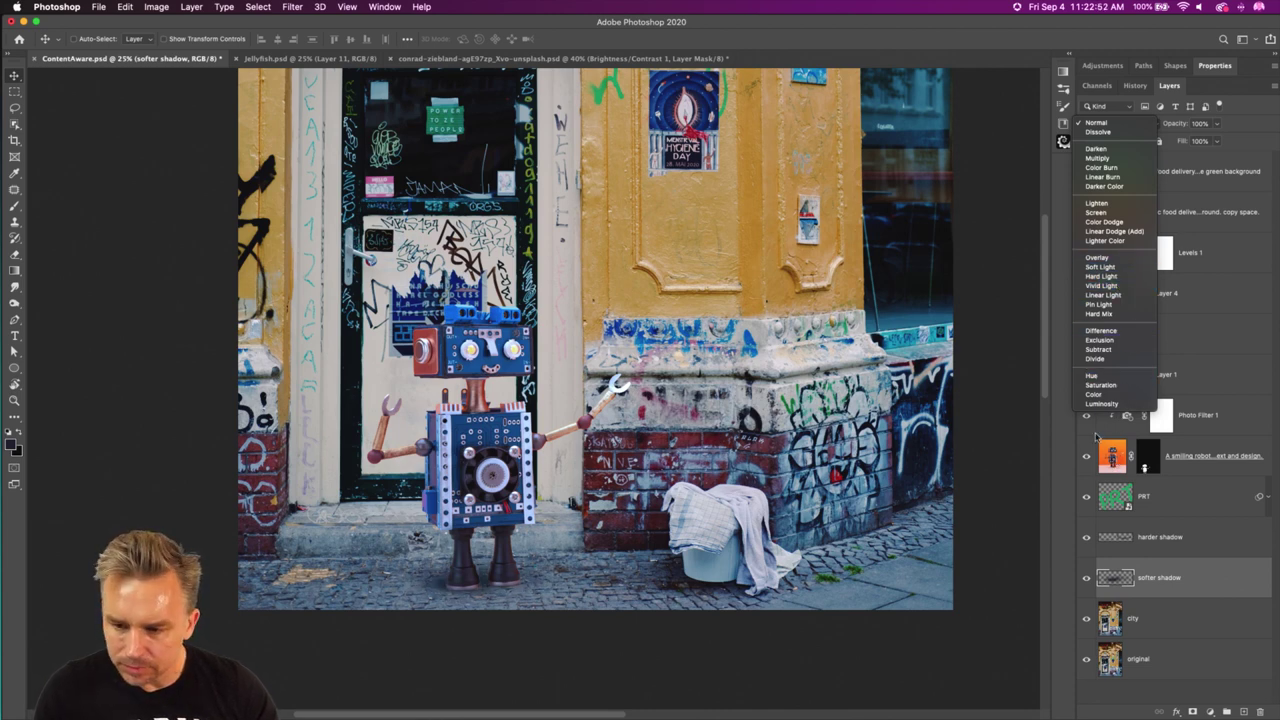
{"action": "left_click", "coordinate": [1097, 123]}
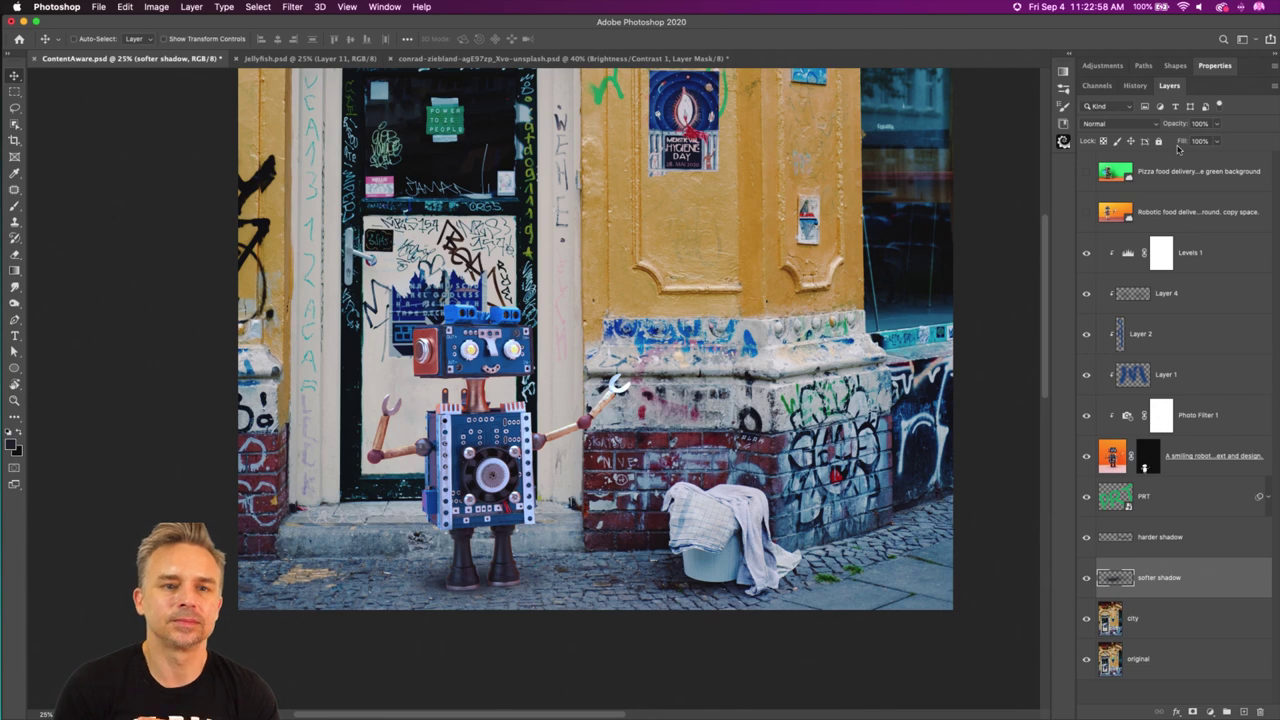
{"action": "key", "text": "super+z"}
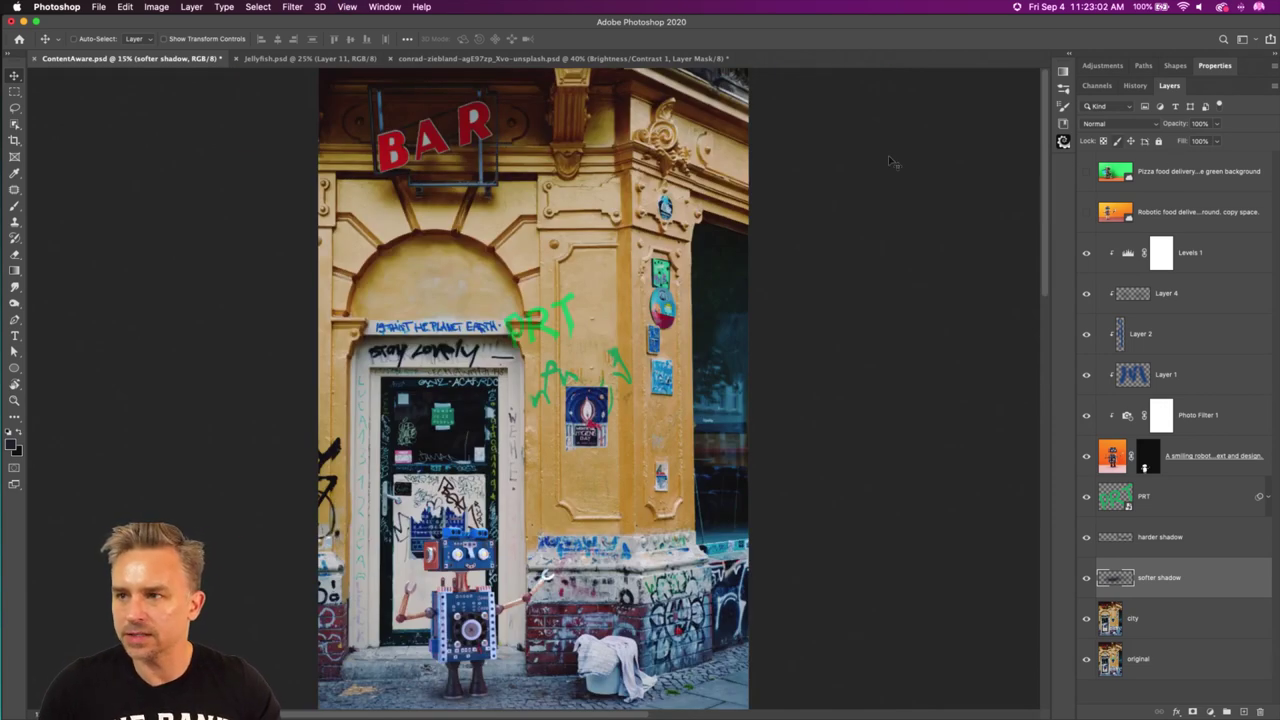
Check the softer shadow's effect by toggling its layer off and on, and select the Levels 1 layer.
{"action": "left_click", "coordinate": [1086, 578]}
{"action": "left_click", "coordinate": [1086, 578]}
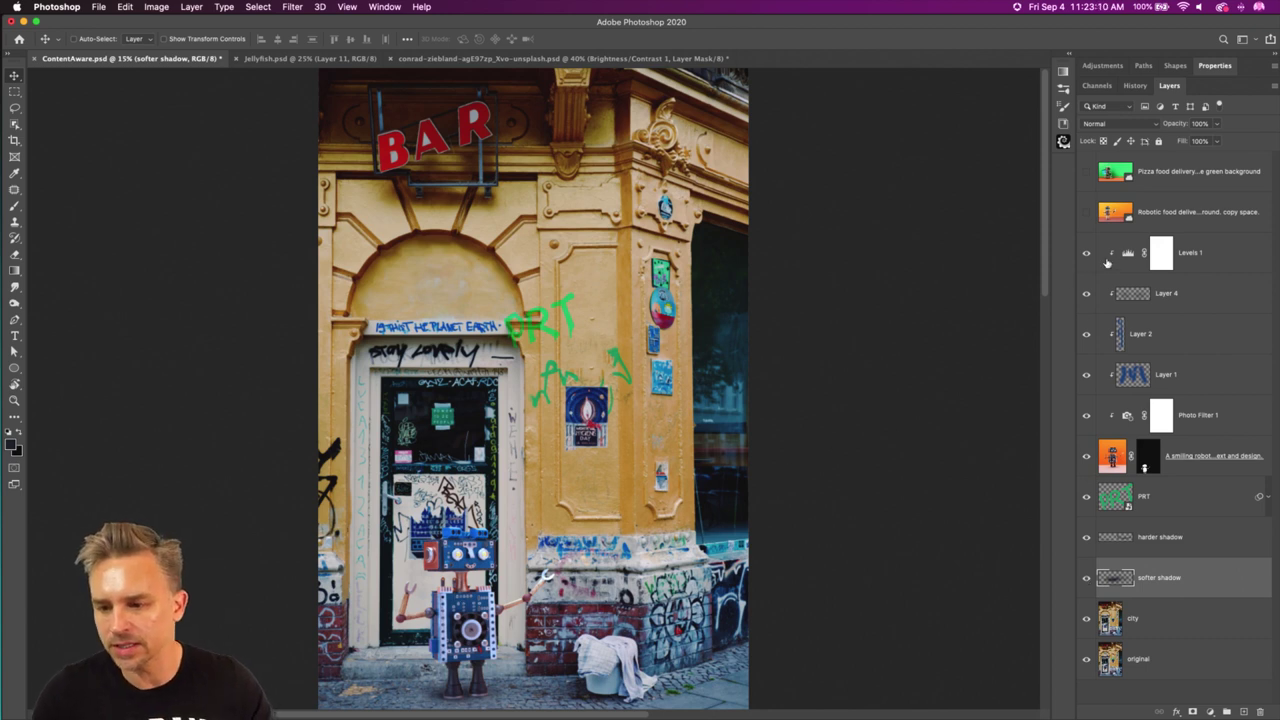
{"action": "left_click", "coordinate": [1194, 257]}
{"action": "left_click_drag", "start_coordinate": [460, 587], "coordinate": [490, 522]}
{"action": "key", "text": "super+plus"}
{"action": "key", "text": "super+plus"}
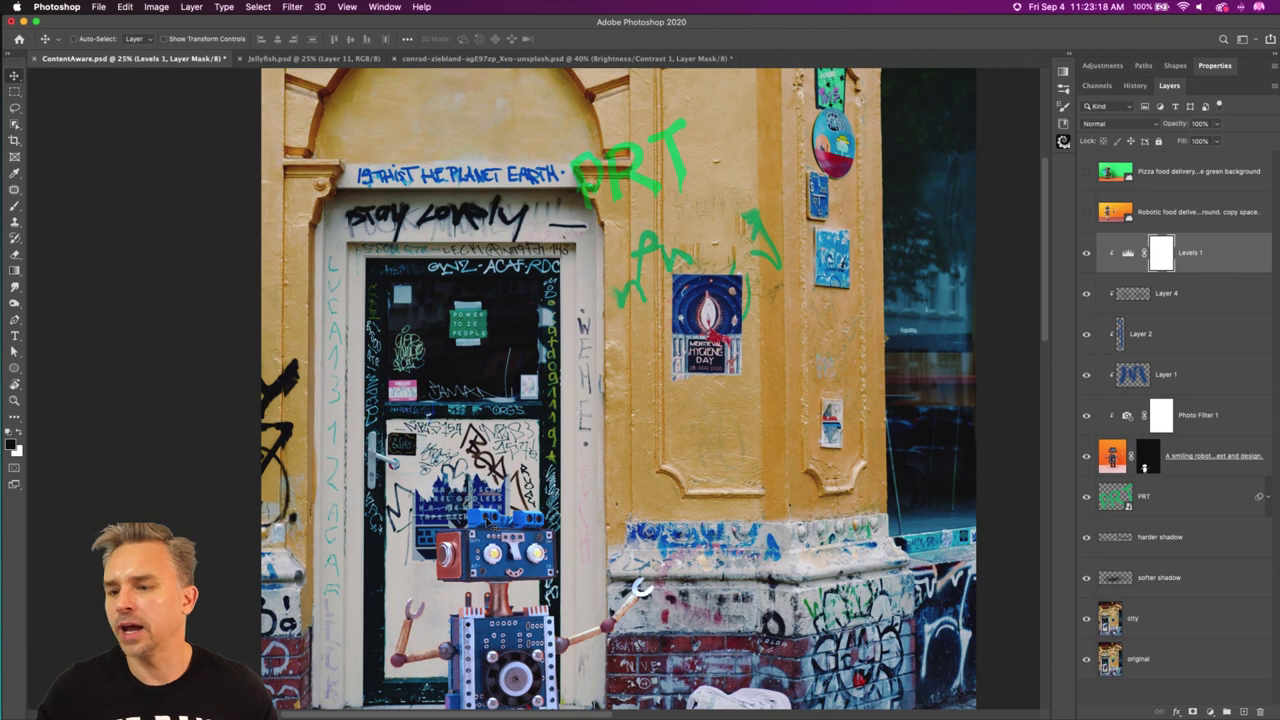
Show the pizza delivery robot layer with the green background, enlarge it and move it over the yellow wall.
{"action": "left_click", "coordinate": [1086, 172]}
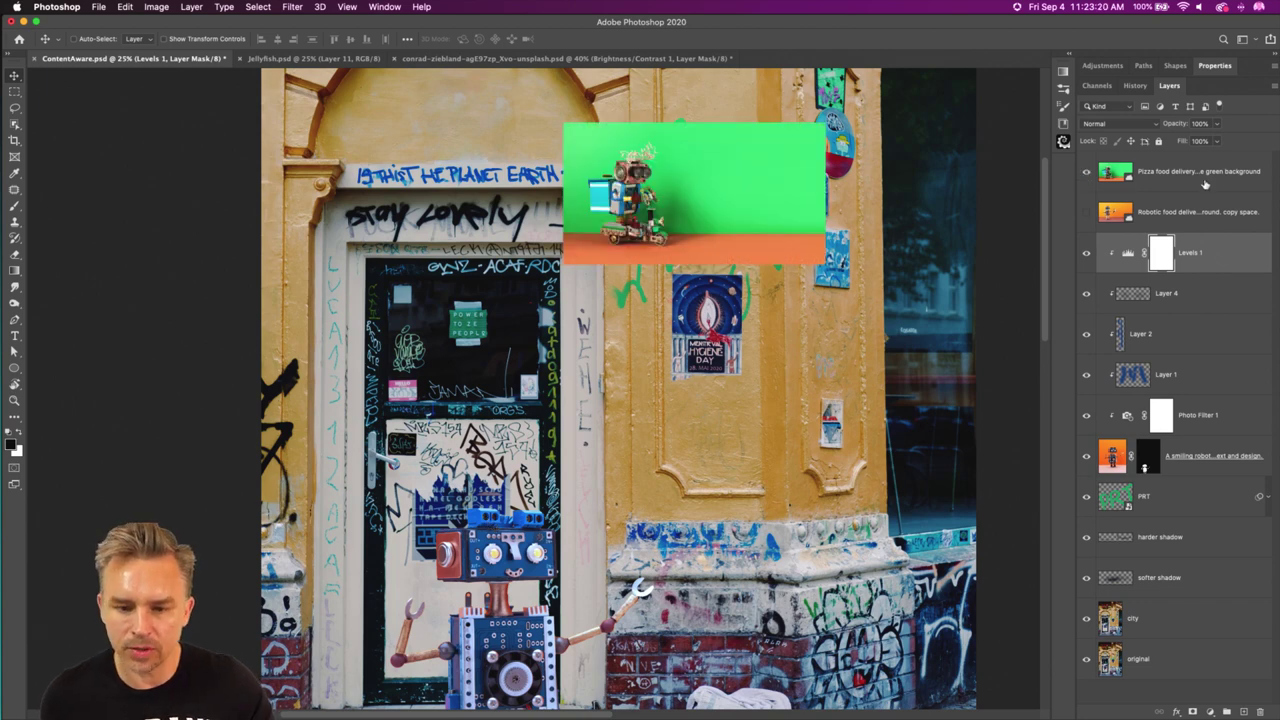
{"action": "left_click", "coordinate": [1190, 190]}
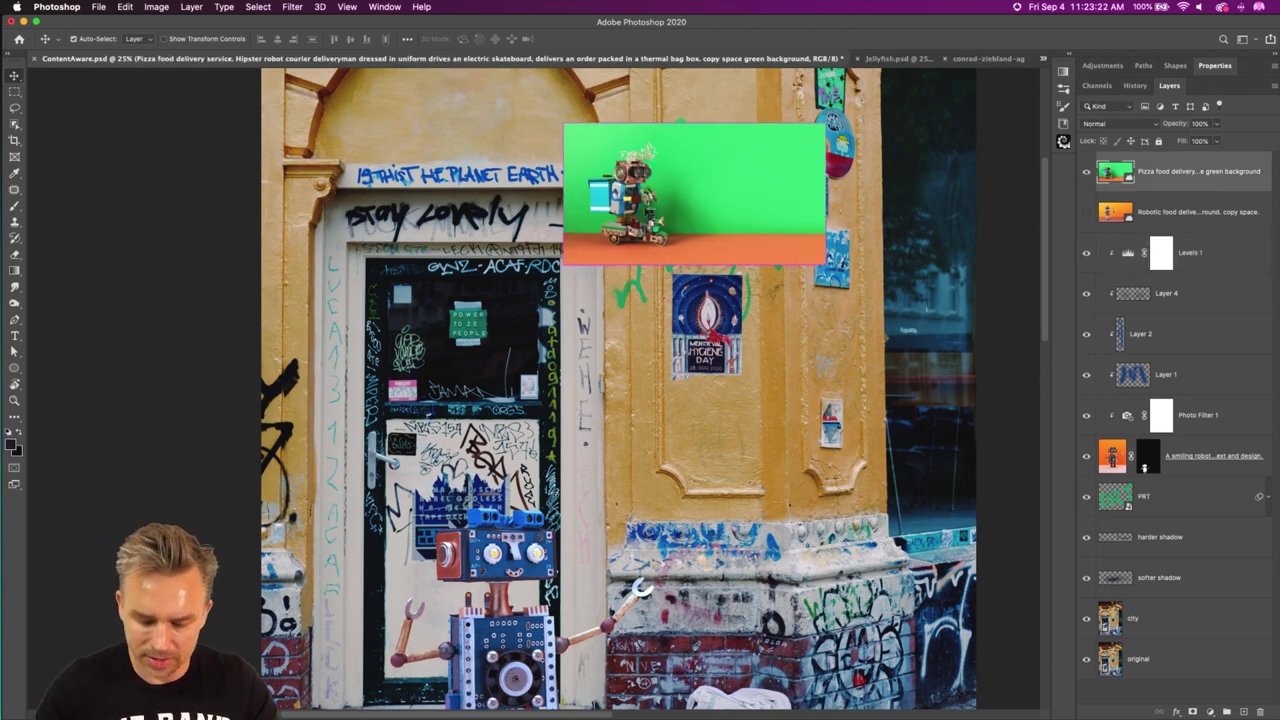
{"action": "key", "text": "super+t"}
{"action": "left_click_drag", "start_coordinate": [564, 264], "coordinate": [224, 447]}
{"action": "key", "text": "Return"}
{"action": "left_click_drag", "start_coordinate": [426, 277], "coordinate": [716, 362]}
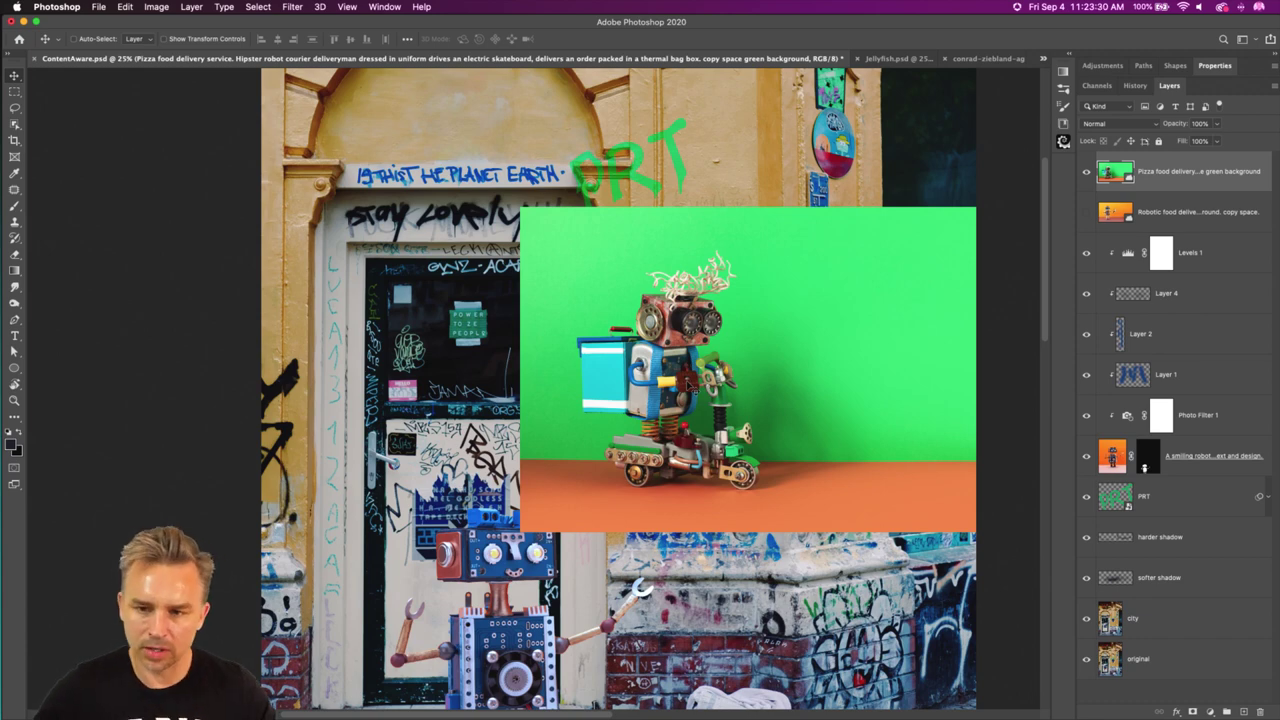
Flip the delivery robot image horizontally, enlarge it further and reposition it over the street photo.
{"action": "scroll", "coordinate": [600, 277], "scroll_direction": "down", "scroll_amount": 5}
{"action": "scroll", "coordinate": [718, 311], "scroll_direction": "up", "scroll_amount": 2}
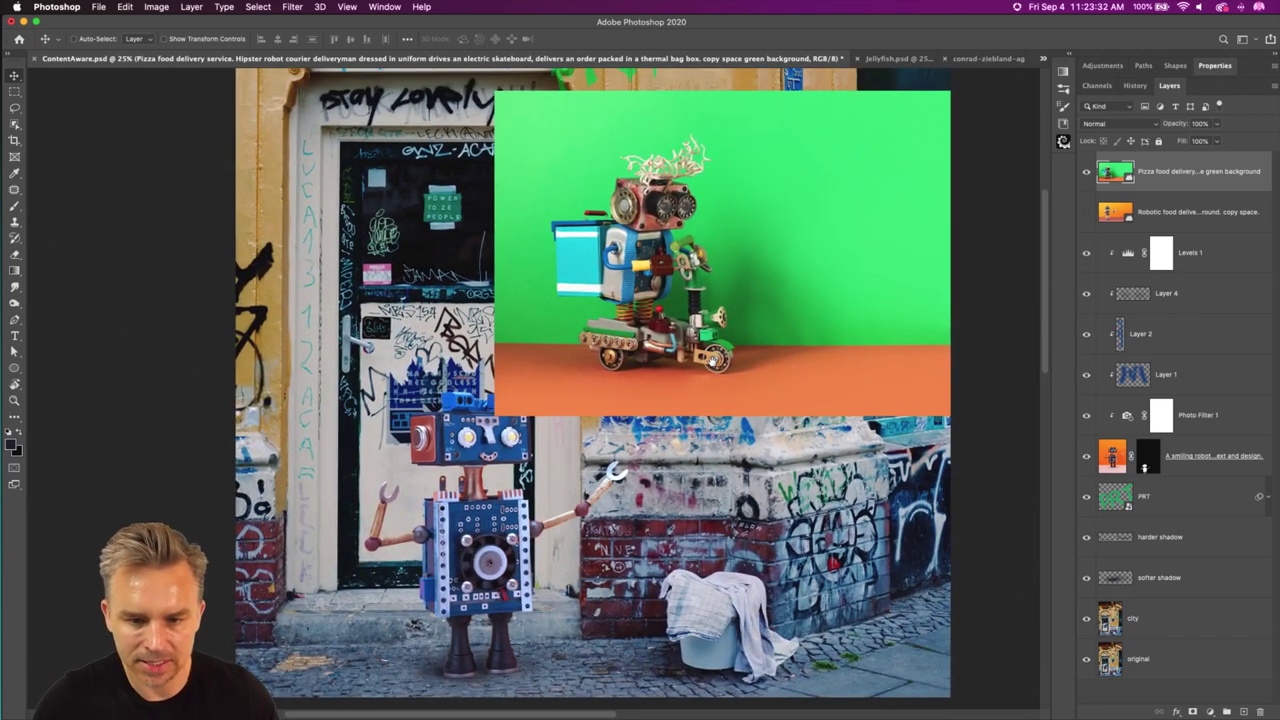
{"action": "key", "text": "ctrl+t"}
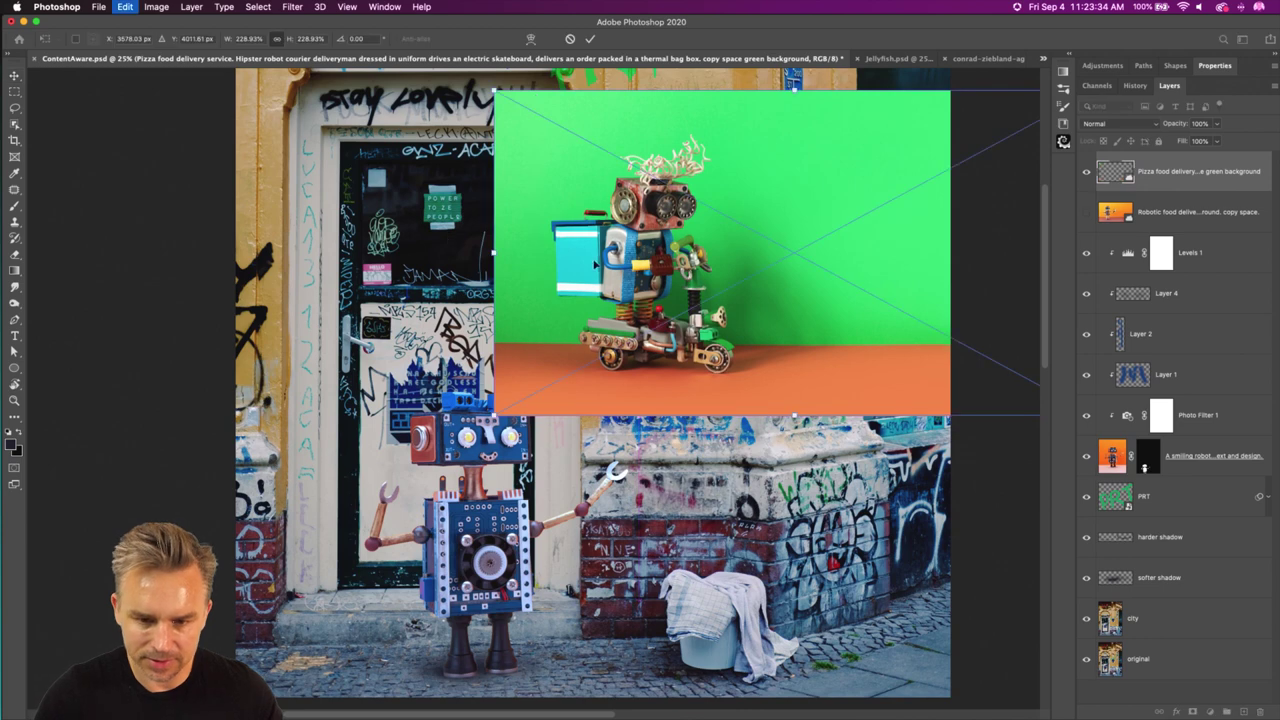
{"action": "right_click", "coordinate": [597, 259]}
{"action": "left_click", "coordinate": [615, 456]}
{"action": "left_click_drag", "start_coordinate": [745, 225], "coordinate": [655, 482]}
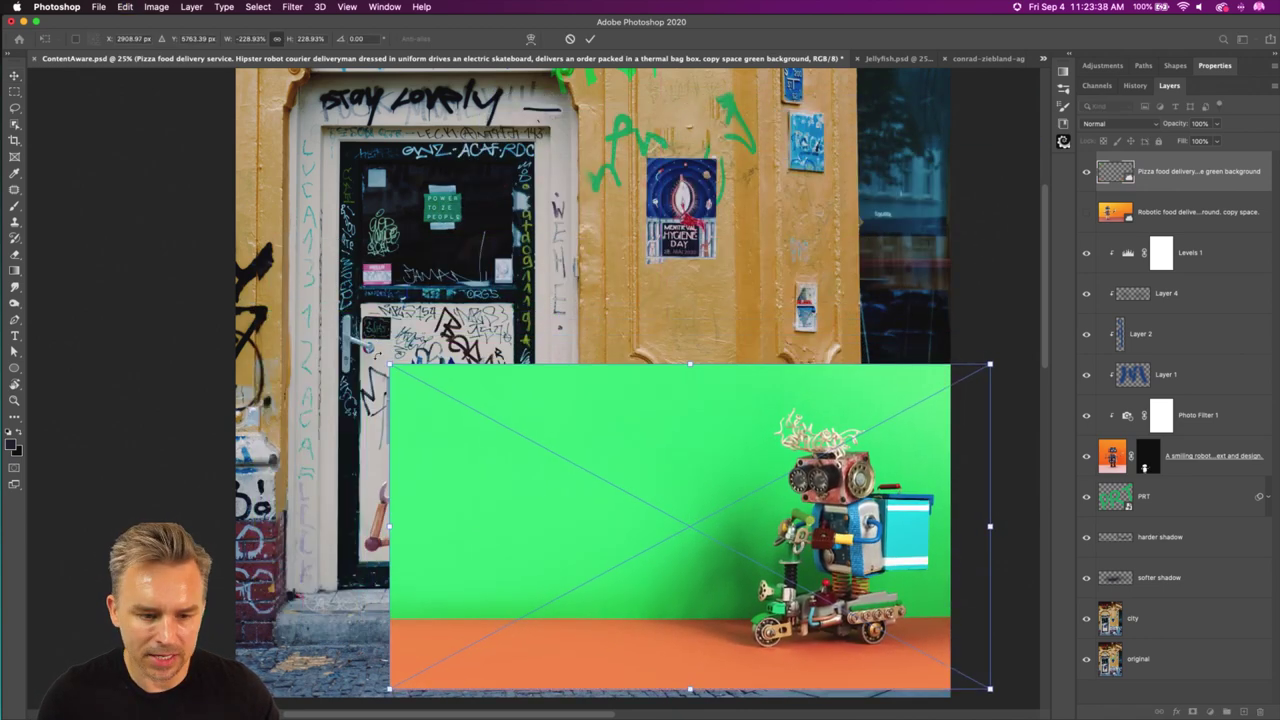
{"action": "left_click_drag", "start_coordinate": [392, 367], "coordinate": [214, 270]}
{"action": "left_click_drag", "start_coordinate": [639, 548], "coordinate": [537, 472]}
{"action": "key", "text": "Return"}
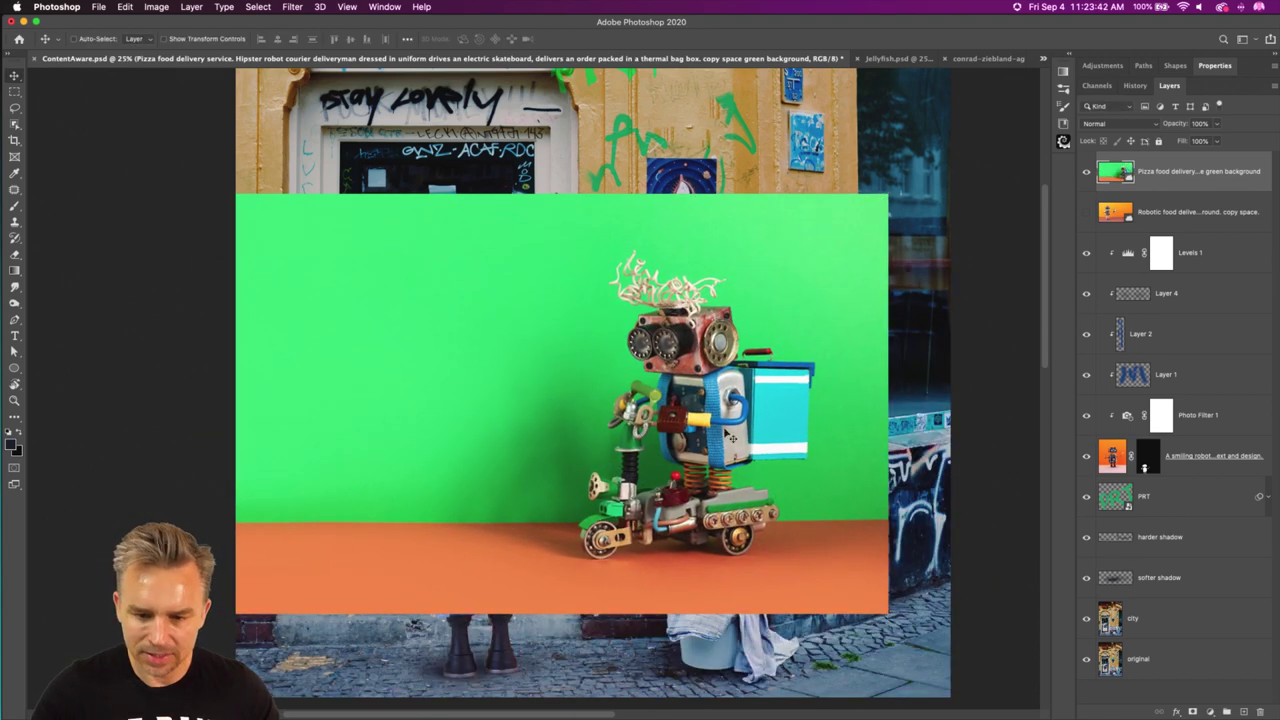
Rasterize the delivery robot layer and isolate the rectangular area around the robot on its own layer.
{"action": "right_click", "coordinate": [1193, 172]}
{"action": "left_click", "coordinate": [1060, 391]}
{"action": "left_click", "coordinate": [18, 92]}
{"action": "left_click_drag", "start_coordinate": [512, 222], "coordinate": [838, 578]}
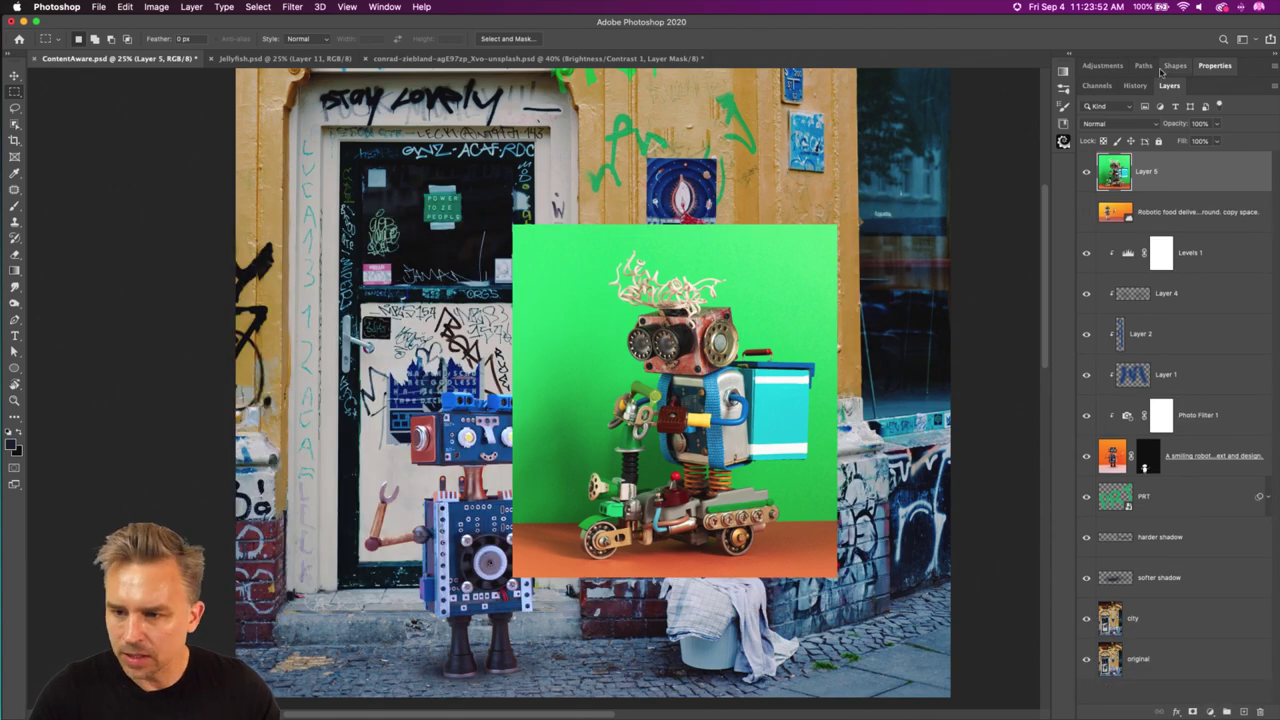
Mask out the green background of Layer 5 with Remove Background and move the robot onto the pavement beside the laundry bucket.
{"action": "left_click", "coordinate": [1215, 65]}
{"action": "left_click", "coordinate": [1124, 264]}
{"action": "left_click", "coordinate": [14, 75]}
{"action": "left_click_drag", "start_coordinate": [470, 348], "coordinate": [660, 472]}
{"action": "double_click", "coordinate": [1254, 72]}
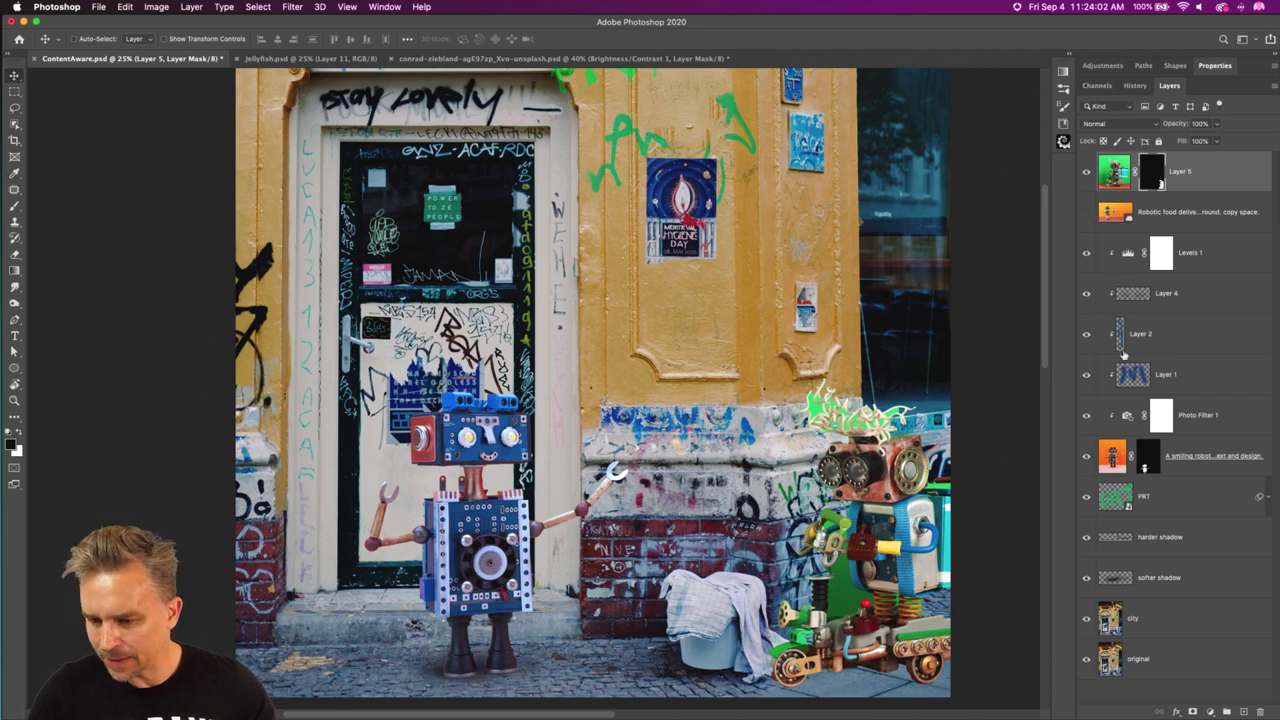
Duplicate the Photo Filter 1 adjustment, place the copy above Layer 5 and clip it to the delivery robot.
{"action": "left_click", "coordinate": [1216, 420]}
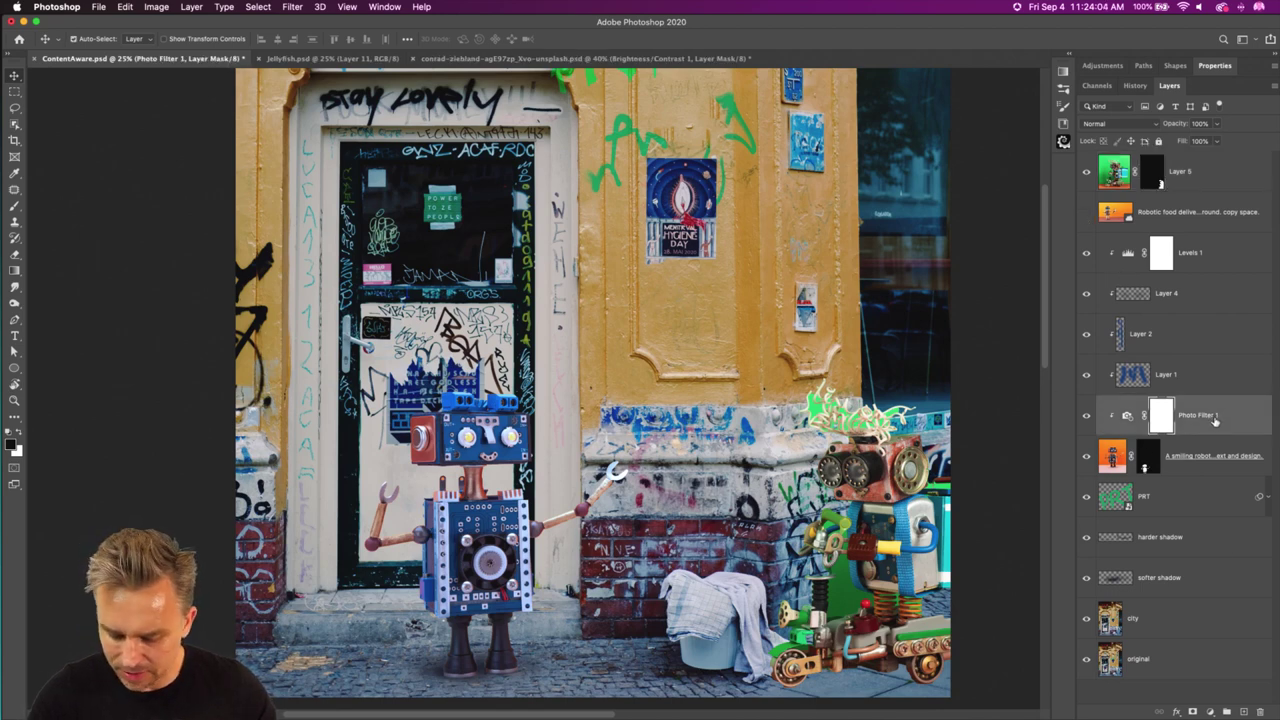
{"action": "key", "text": "super+j"}
{"action": "left_click_drag", "start_coordinate": [1207, 418], "coordinate": [1199, 170]}
{"action": "left_click", "coordinate": [1199, 187], "text": "alt"}
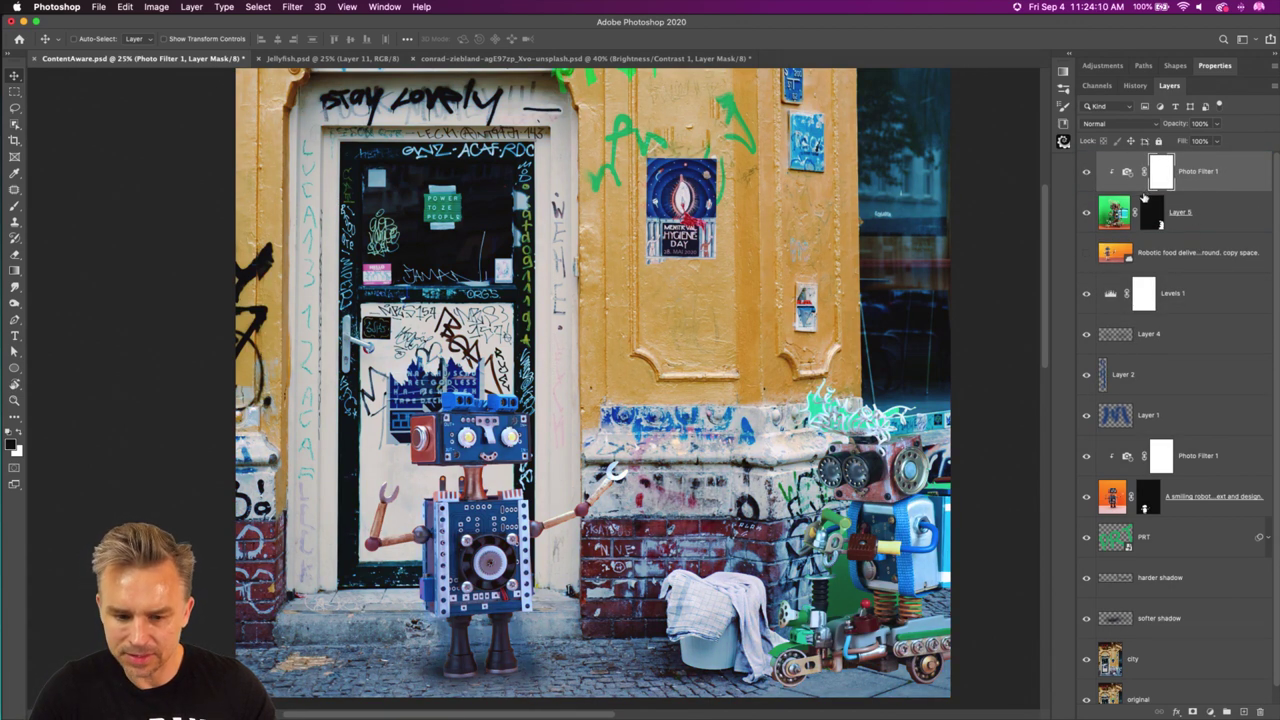
Nudge the delivery robot on Layer 5 sideways toward the laundry bucket.
{"action": "left_click", "coordinate": [1205, 219]}
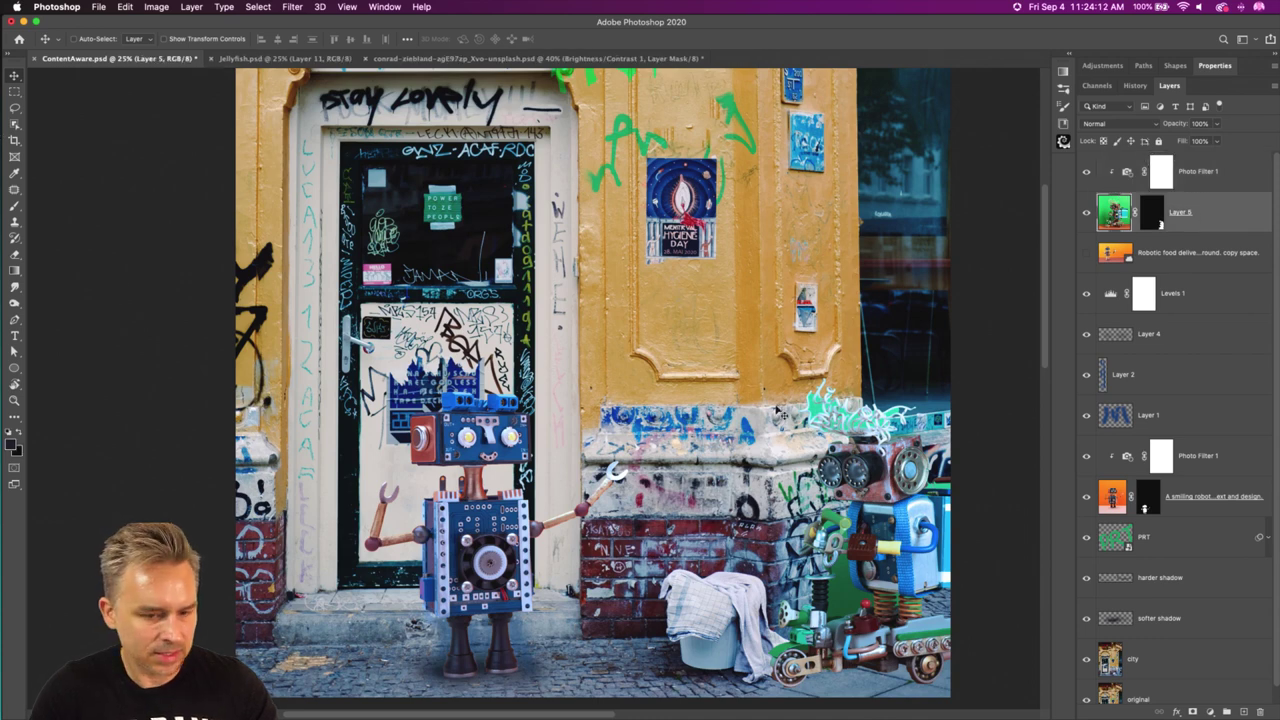
{"action": "key", "text": "shift+Left"}
{"action": "key", "text": "shift+Left"}
{"action": "key", "text": "shift+Left"}
{"action": "key", "text": "shift+Left"}
{"action": "key", "text": "shift+Left"}
{"action": "key", "text": "shift+Left"}
{"action": "key", "text": "shift+Left"}
{"action": "key", "text": "shift+Left"}
{"action": "key", "text": "shift+Left"}
{"action": "key", "text": "shift+Left"}
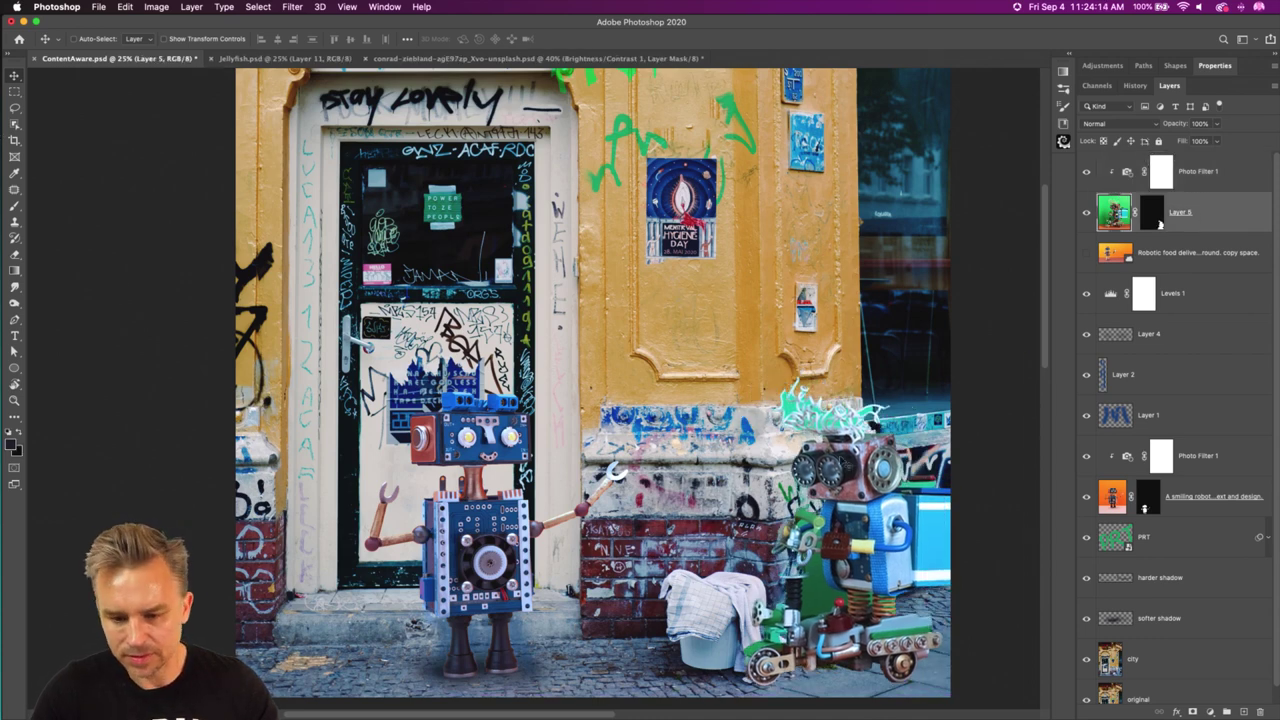
Add a new layer beneath Layer 5 and paint a soft ground shadow under the delivery robot's wheels with a large brush.
{"action": "left_click", "coordinate": [1200, 256]}
{"action": "left_click", "coordinate": [1241, 711]}
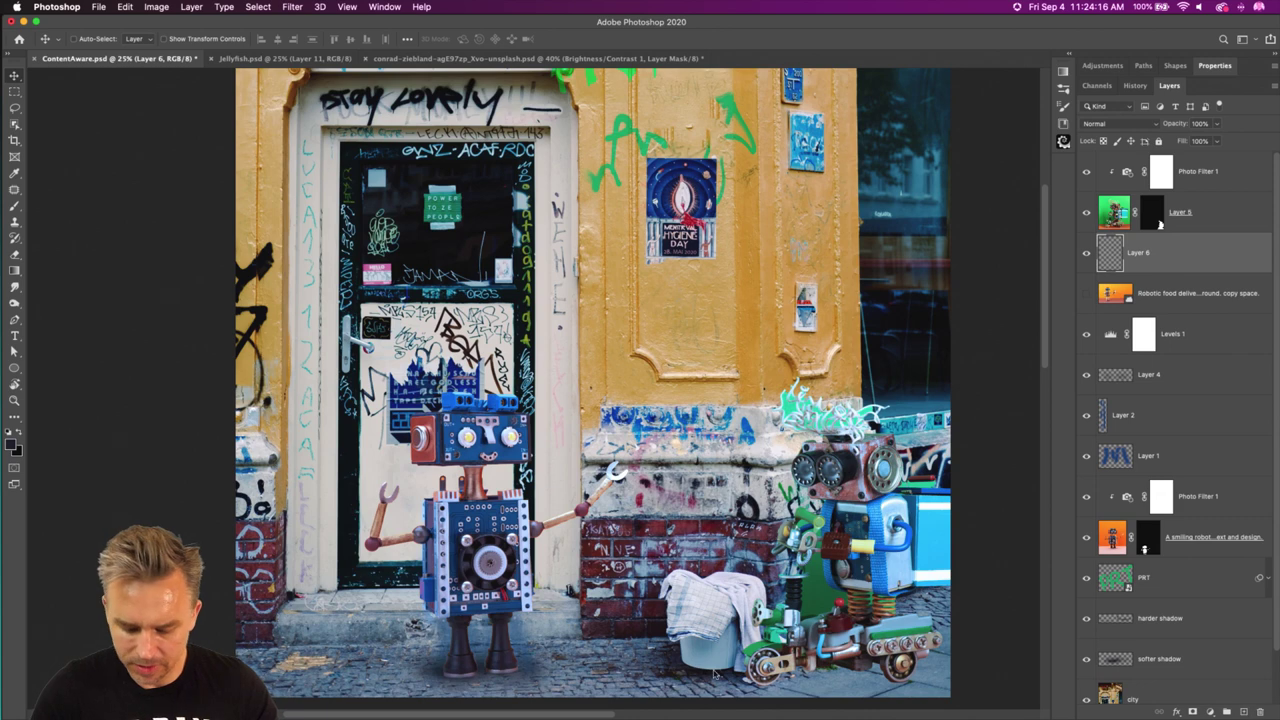
{"action": "key", "text": "b"}
{"action": "key", "text": "bracketright"}
{"action": "key", "text": "bracketright"}
{"action": "key", "text": "bracketright"}
{"action": "key", "text": "bracketright"}
{"action": "key", "text": "bracketright"}
{"action": "key", "text": "bracketright"}
{"action": "key", "text": "bracketright"}
{"action": "key", "text": "bracketright"}
{"action": "key", "text": "bracketright"}
{"action": "key", "text": "bracketright"}
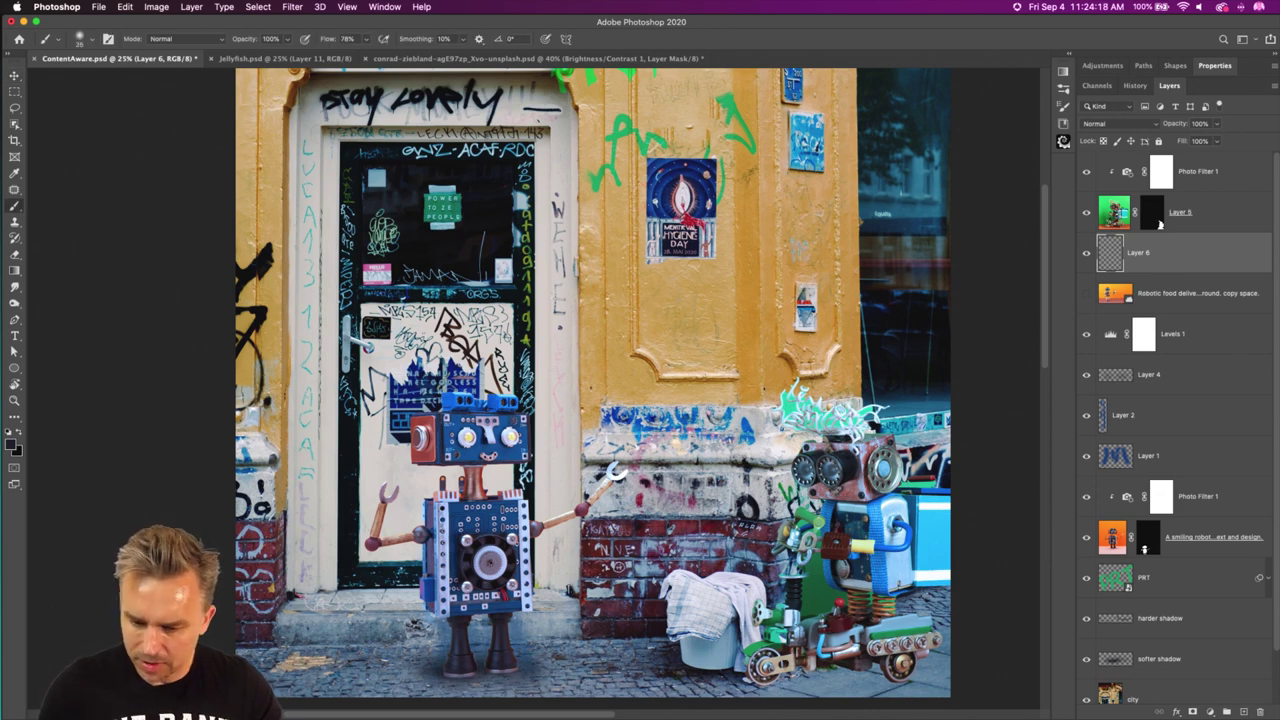
{"action": "key", "text": "bracketright"}
{"action": "key", "text": "bracketright"}
{"action": "key", "text": "bracketright"}
{"action": "key", "text": "bracketright"}
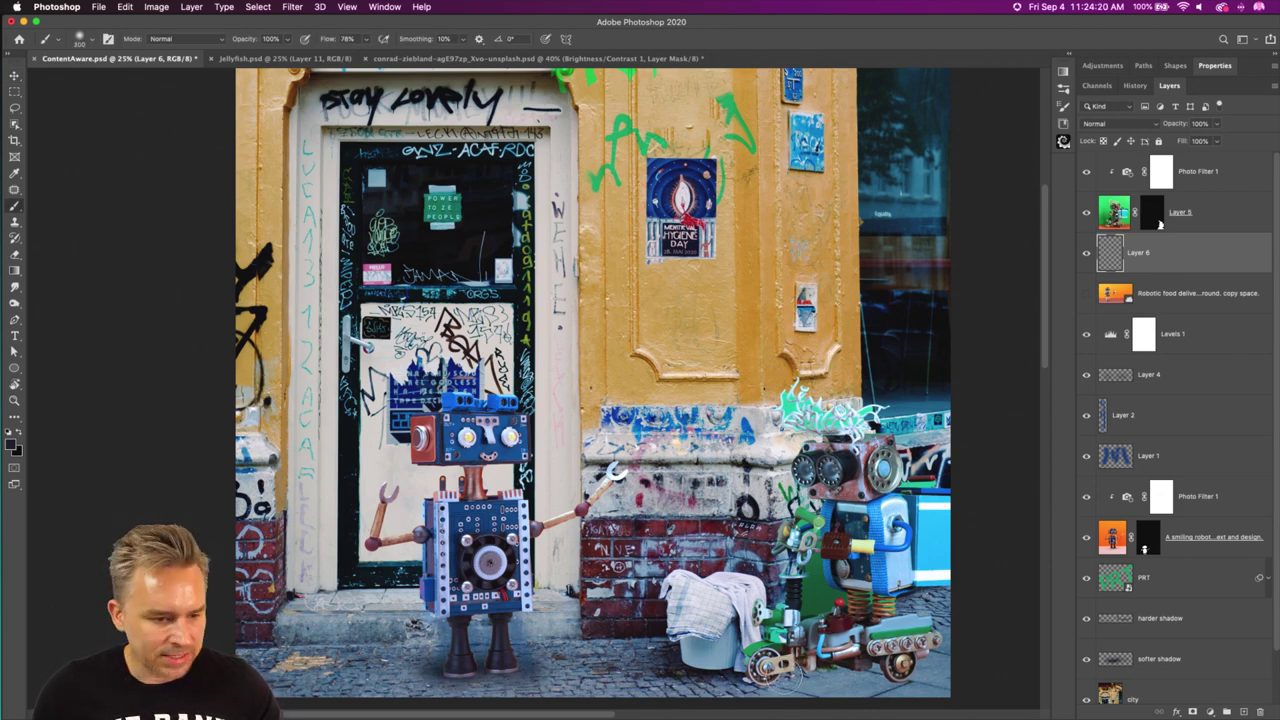
{"action": "mouse_move", "coordinate": [930, 668]}
{"action": "left_mouse_down"}
{"action": "mouse_move", "coordinate": [850, 662]}
{"action": "mouse_move", "coordinate": [870, 656]}
{"action": "mouse_move", "coordinate": [885, 670]}
{"action": "mouse_move", "coordinate": [765, 670]}
{"action": "left_mouse_up"}
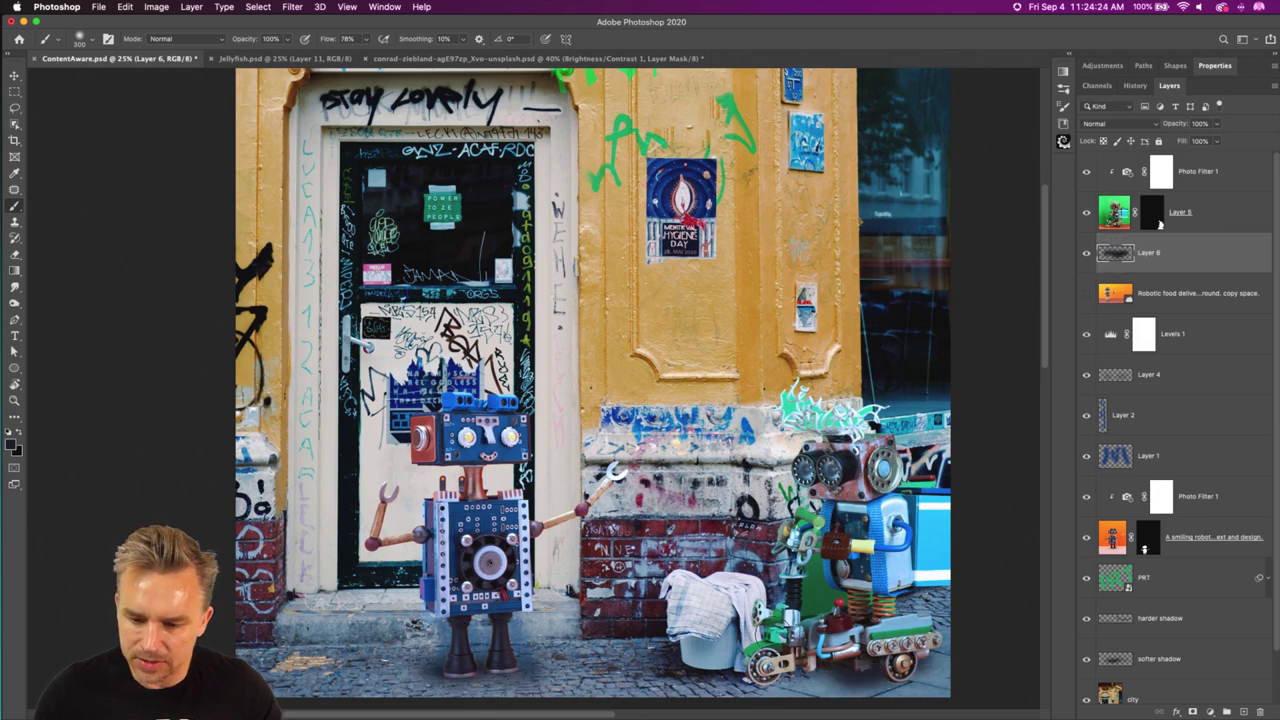
Add a new layer clipped above Layer 5 and shade the delivery robot's lower part with the brush at 13% flow.
{"action": "left_click", "coordinate": [1218, 219]}
{"action": "left_click", "coordinate": [1243, 712]}
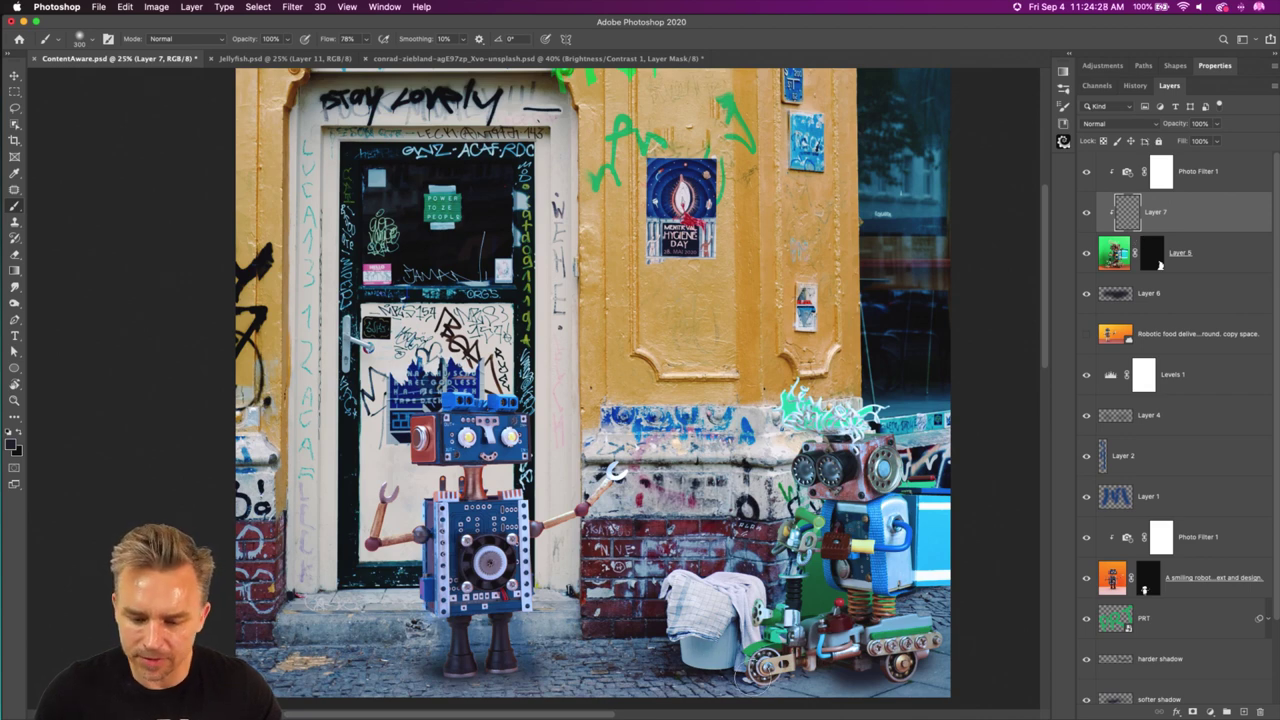
{"action": "left_click_drag", "start_coordinate": [330, 39], "coordinate": [283, 40]}
{"action": "type", "text": "13"}
{"action": "left_click_drag", "start_coordinate": [655, 665], "coordinate": [905, 660]}
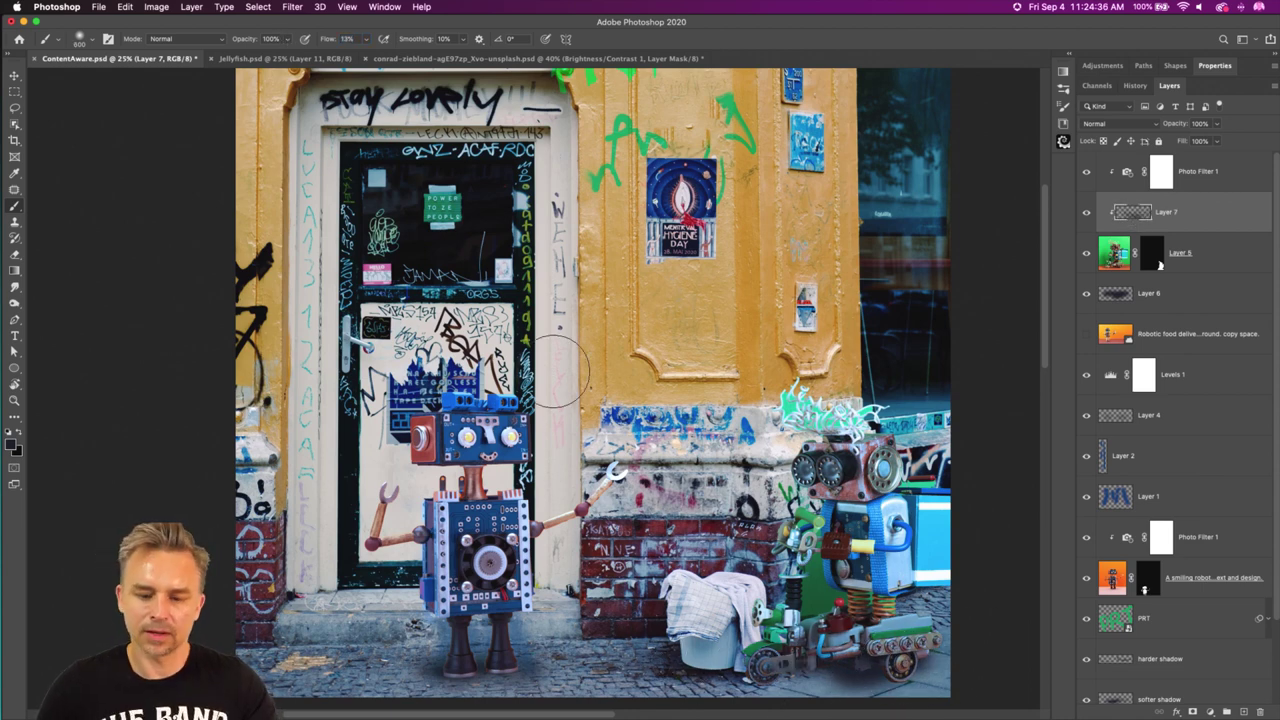
Compare the delivery robot with and without its Photo Filter and set the adjustment's opacity to 62%.
{"action": "key", "text": "super+minus"}
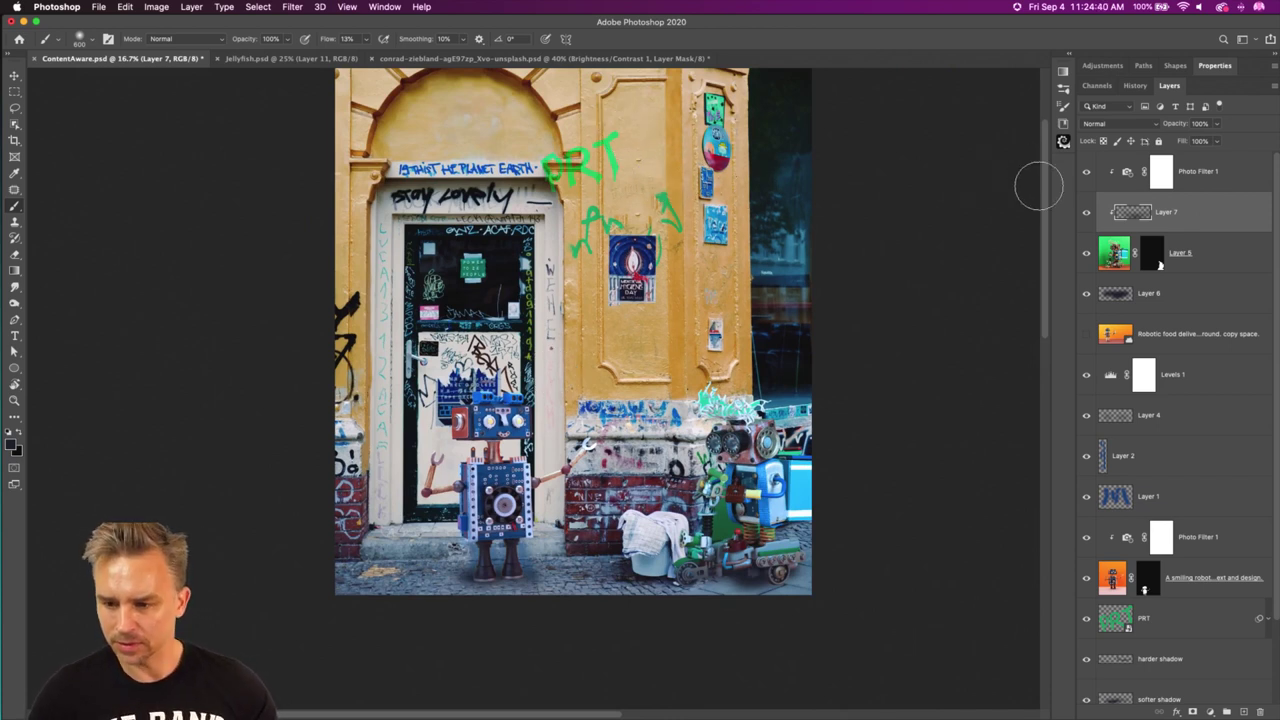
{"action": "left_click", "coordinate": [1216, 174]}
{"action": "left_click", "coordinate": [1087, 172]}
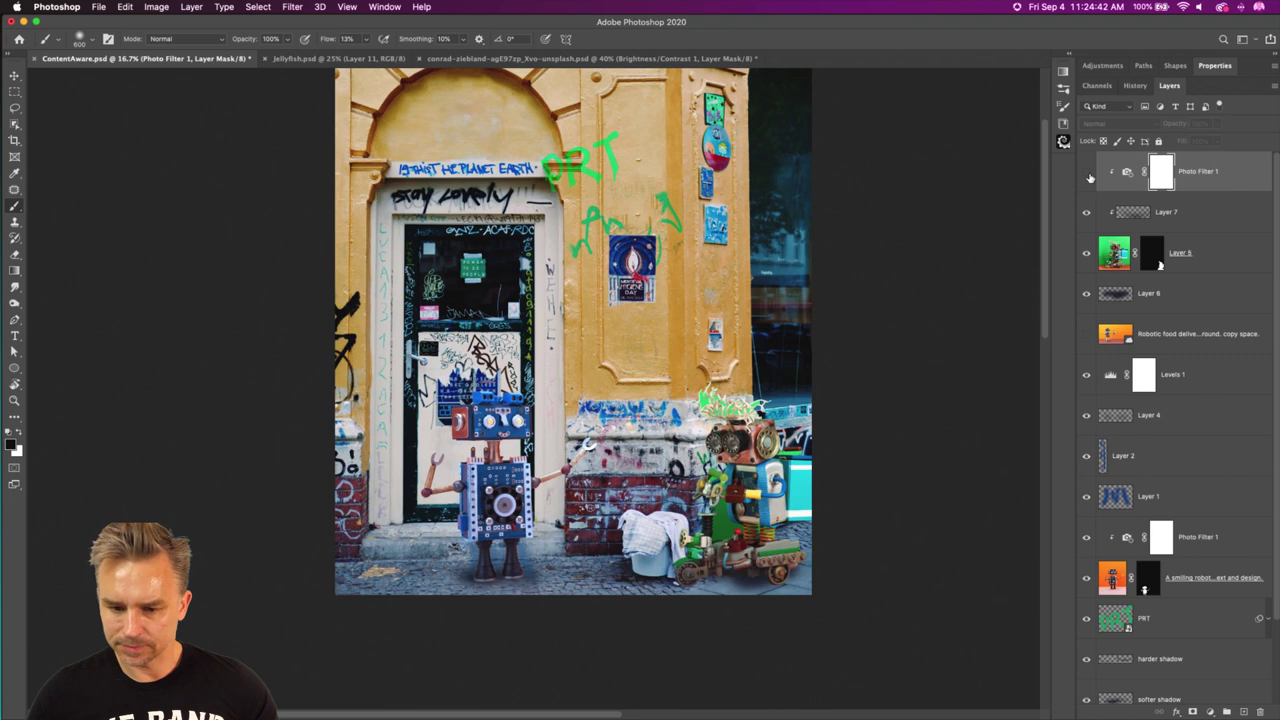
{"action": "left_click", "coordinate": [1087, 172]}
{"action": "left_click", "coordinate": [1087, 172]}
{"action": "left_click", "coordinate": [1088, 174]}
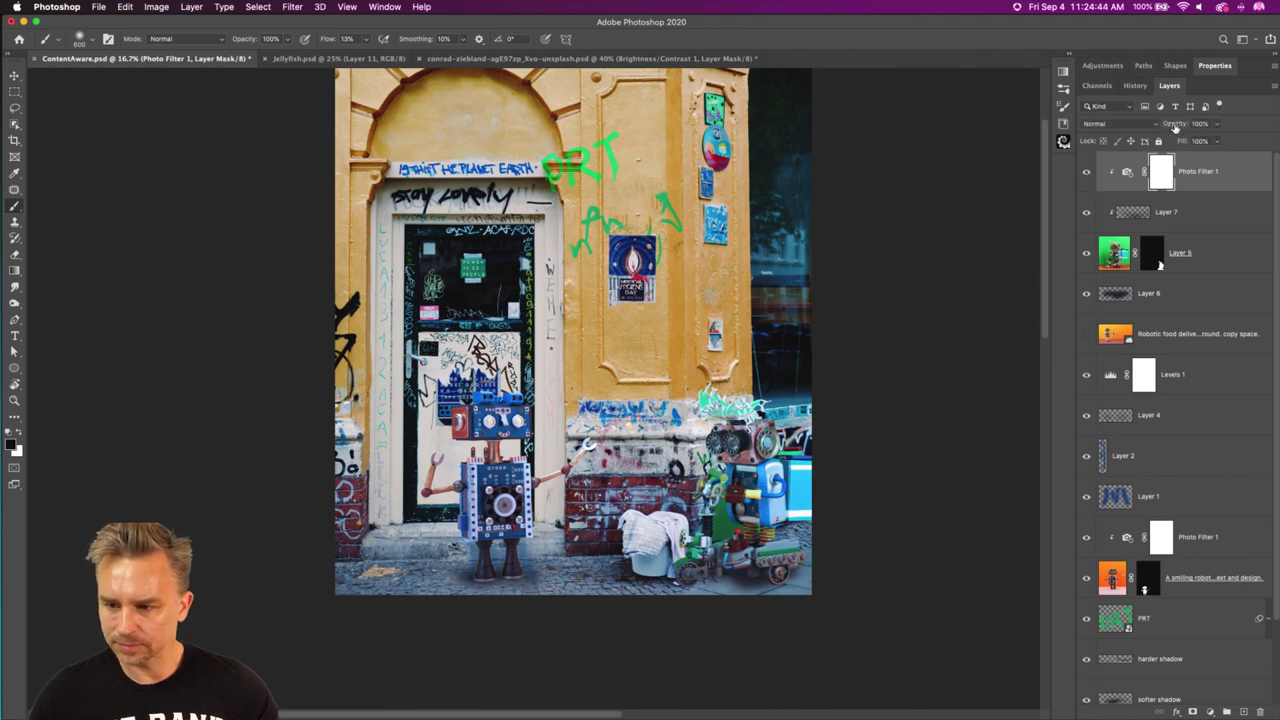
{"action": "left_click_drag", "start_coordinate": [1176, 125], "coordinate": [1152, 127]}
{"action": "type", "text": "62"}
{"action": "key", "text": "Return"}
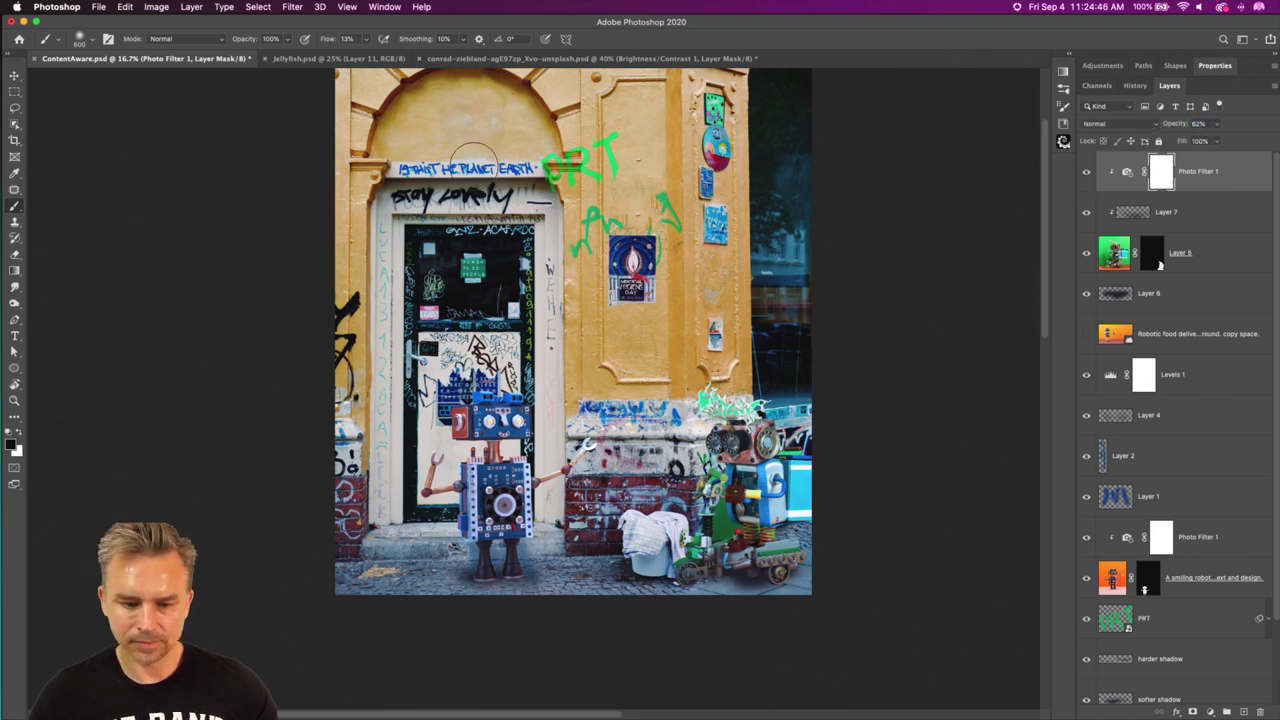
Tile the three open documents in one window and bring the whole jellyfish into view in Jellyfish.psd.
{"action": "left_click", "coordinate": [14, 77]}
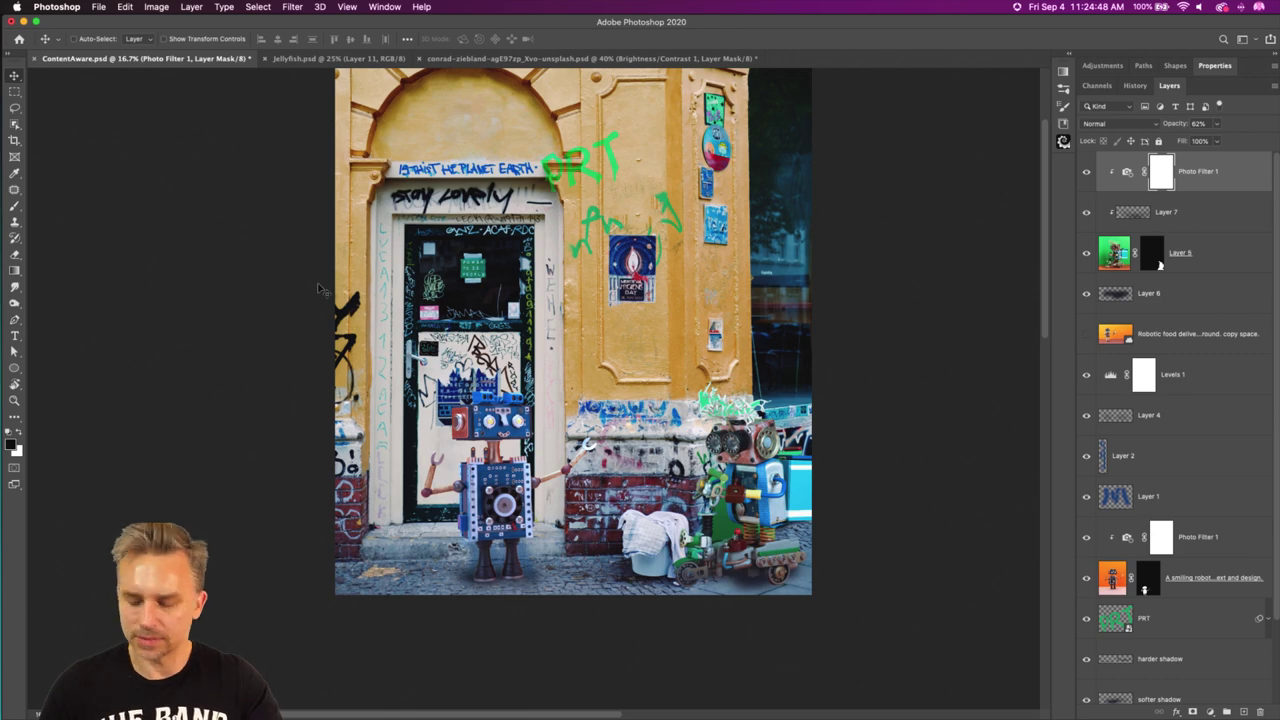
{"action": "key", "text": "super+equal"}
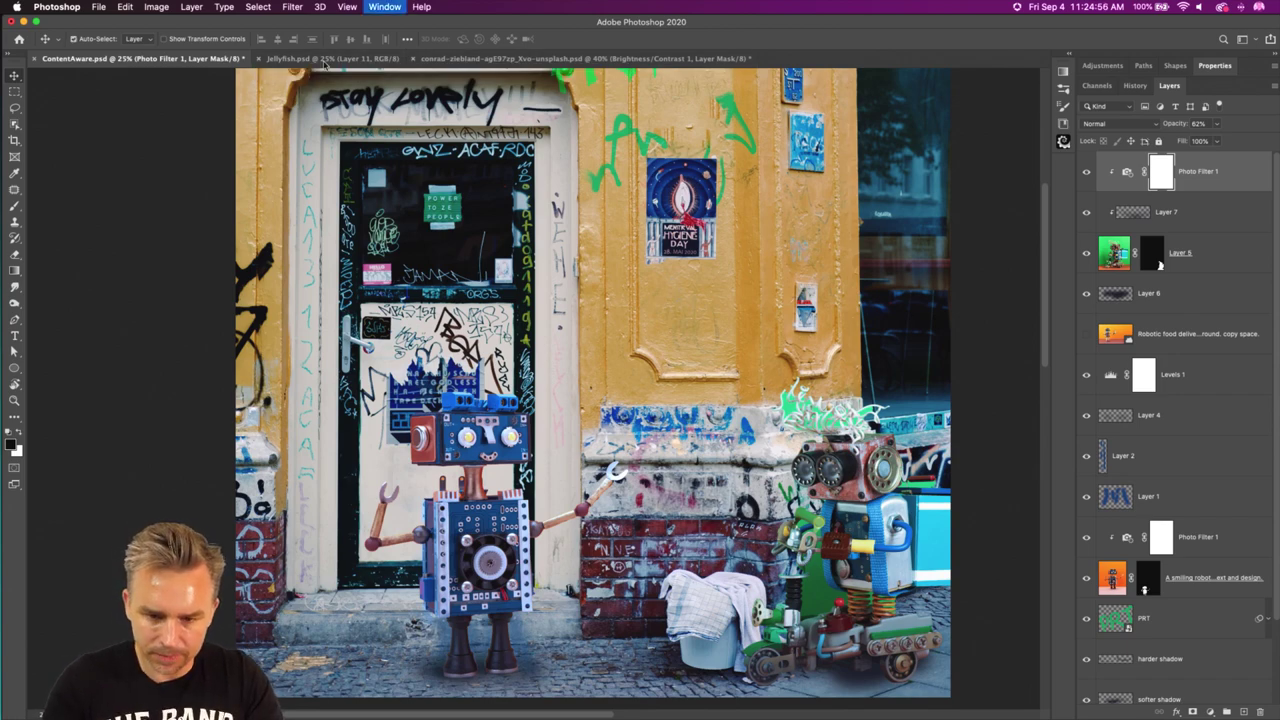
{"action": "key", "text": "ctrl+alt+t"}
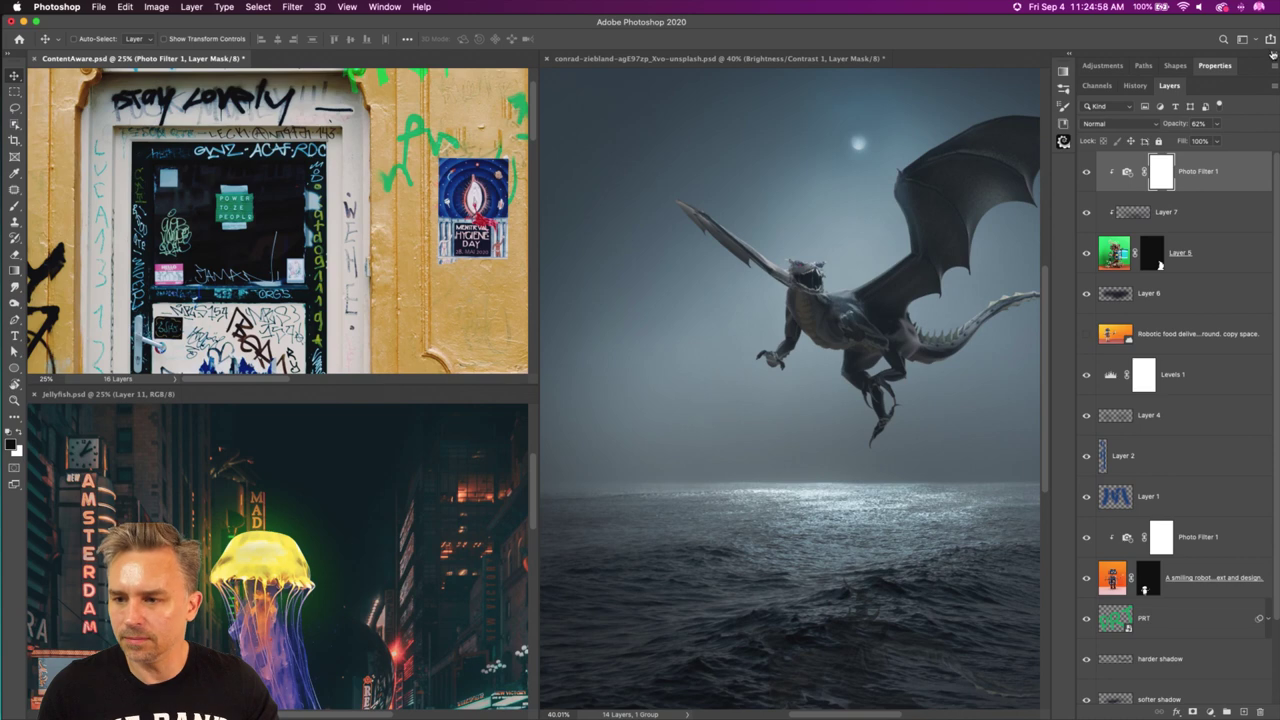
{"action": "left_click", "coordinate": [1273, 55]}
{"action": "left_click", "coordinate": [226, 500]}
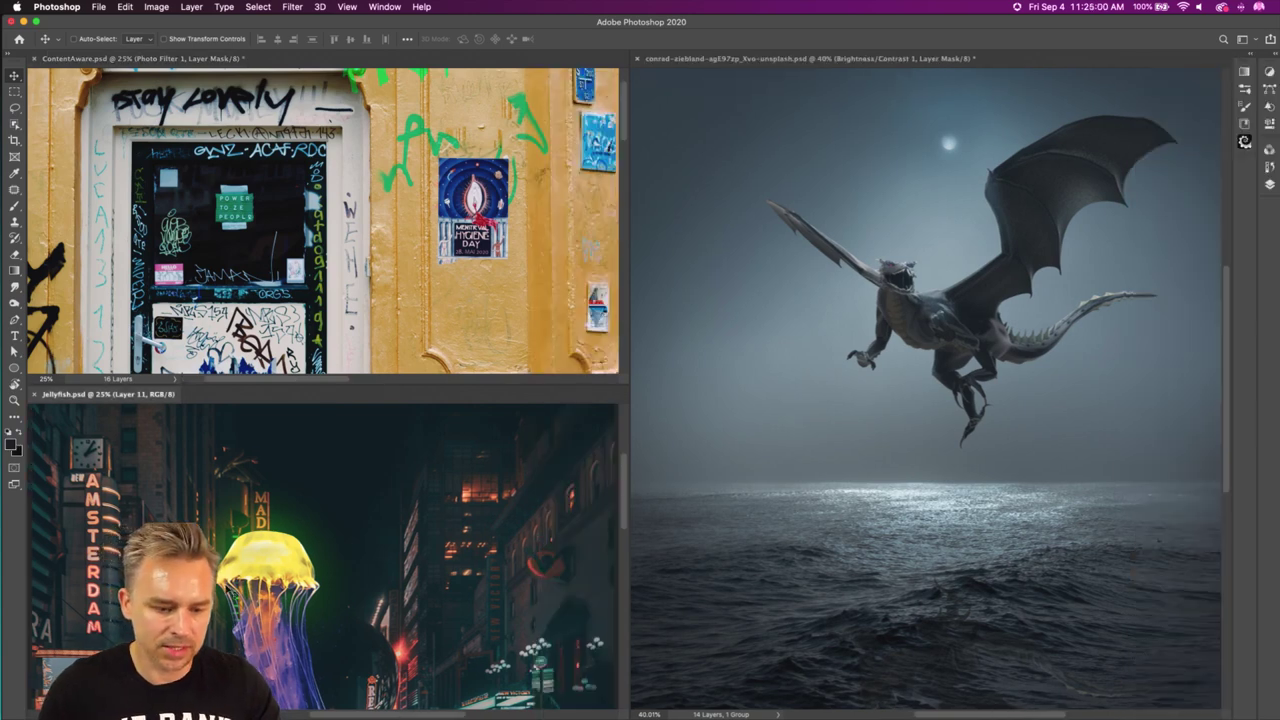
{"action": "scroll", "coordinate": [226, 500], "scroll_direction": "down", "scroll_amount": 3}
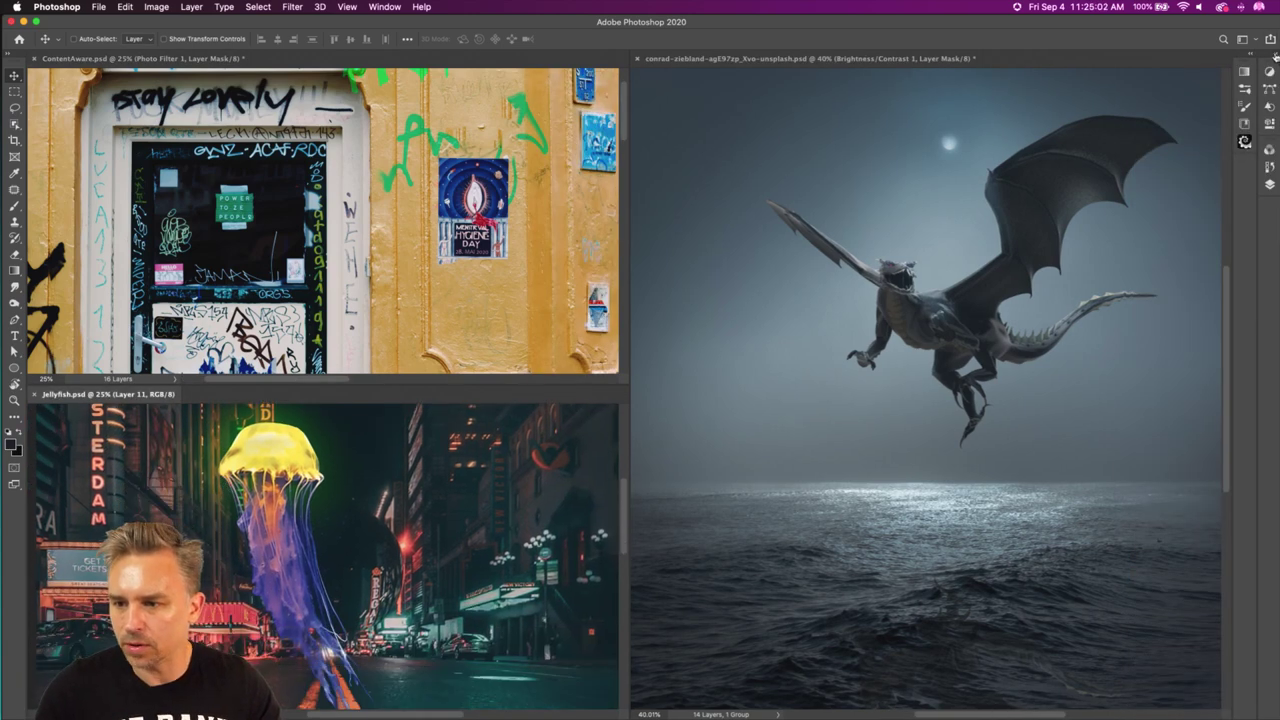
In Jellyfish.psd, hide the jellyfish and its yellow glow layers and show the orb layers from Layer 9 downward.
{"action": "left_click", "coordinate": [1273, 55]}
{"action": "left_click", "coordinate": [1087, 338]}
{"action": "left_click_drag", "start_coordinate": [1086, 415], "coordinate": [1064, 675]}
{"action": "scroll", "coordinate": [287, 596], "scroll_direction": "right", "scroll_amount": 3}
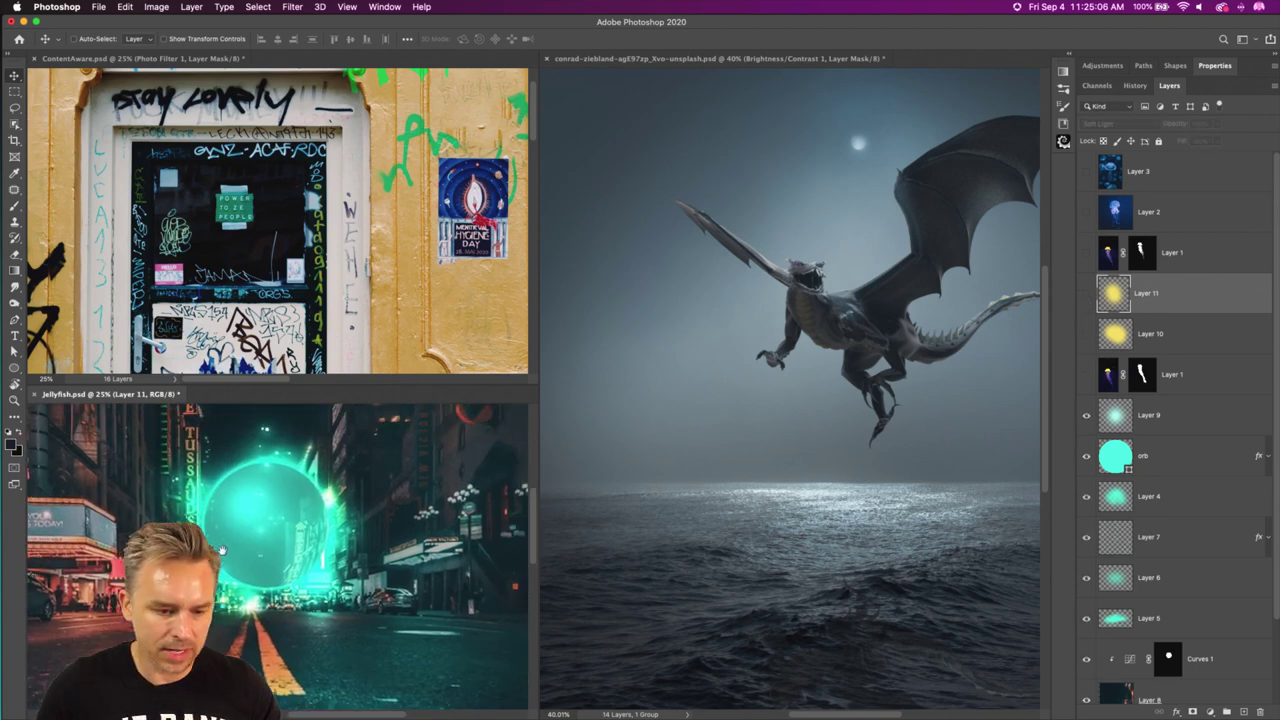
Frame both robots in the ContentAware.psd view and the full dragon in its own document's view.
{"action": "left_click", "coordinate": [225, 248]}
{"action": "scroll", "coordinate": [270, 264], "scroll_direction": "down", "scroll_amount": 2}
{"action": "scroll", "coordinate": [270, 264], "scroll_direction": "down", "scroll_amount": 5}
{"action": "scroll", "coordinate": [270, 264], "scroll_direction": "right", "scroll_amount": 2}
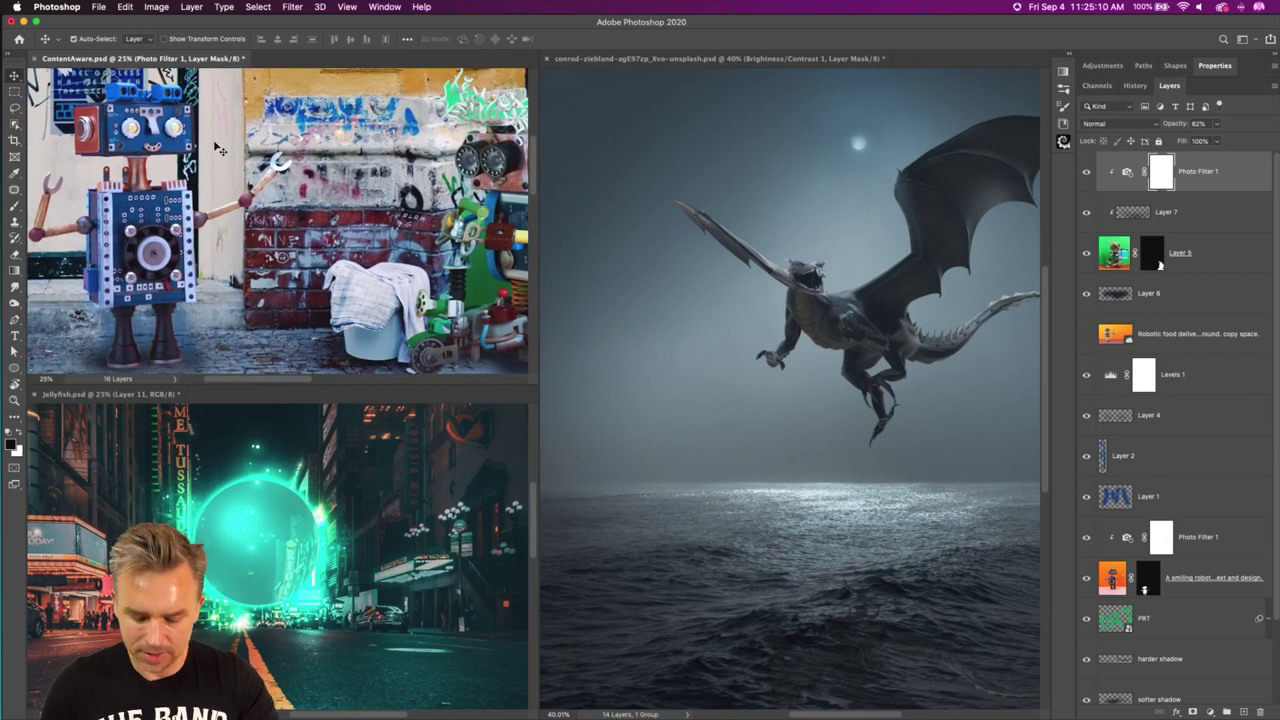
{"action": "key", "text": "super+minus"}
{"action": "left_click", "coordinate": [731, 285]}
{"action": "scroll", "coordinate": [694, 423], "scroll_direction": "right", "scroll_amount": 3}
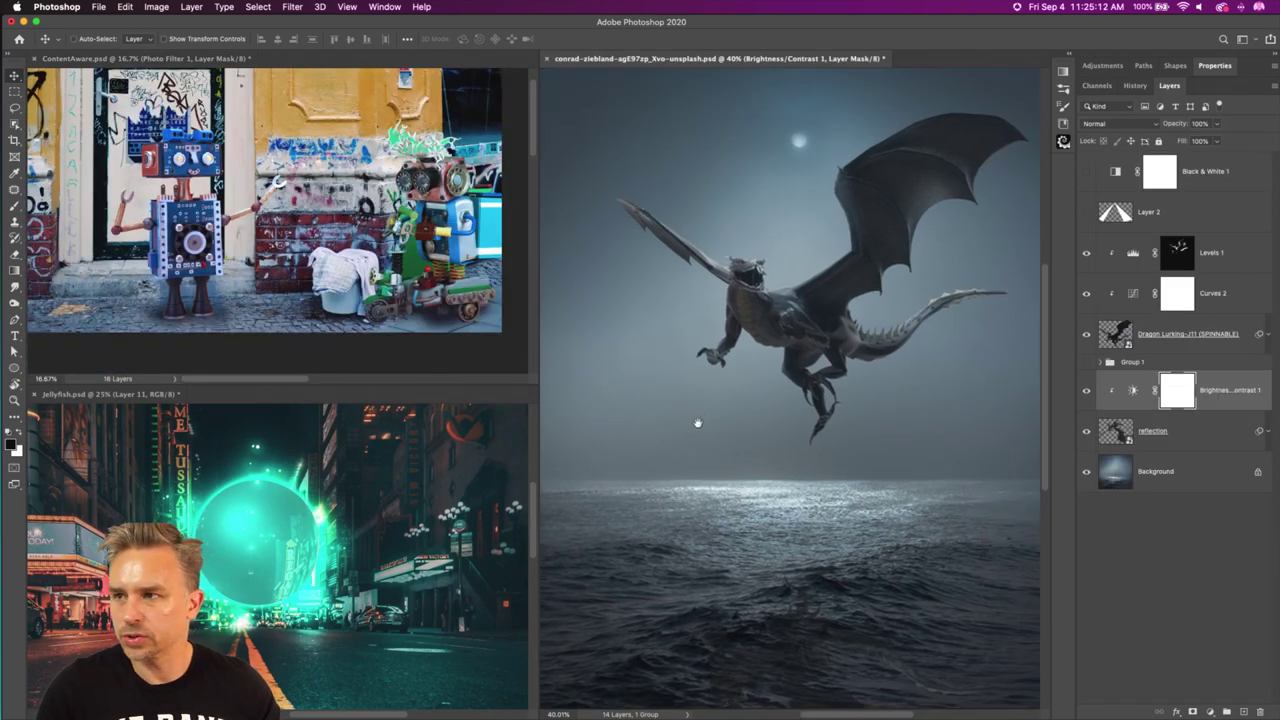
{"action": "scroll", "coordinate": [674, 425], "scroll_direction": "right", "scroll_amount": 2}
{"action": "scroll", "coordinate": [674, 425], "scroll_direction": "up", "scroll_amount": 1}
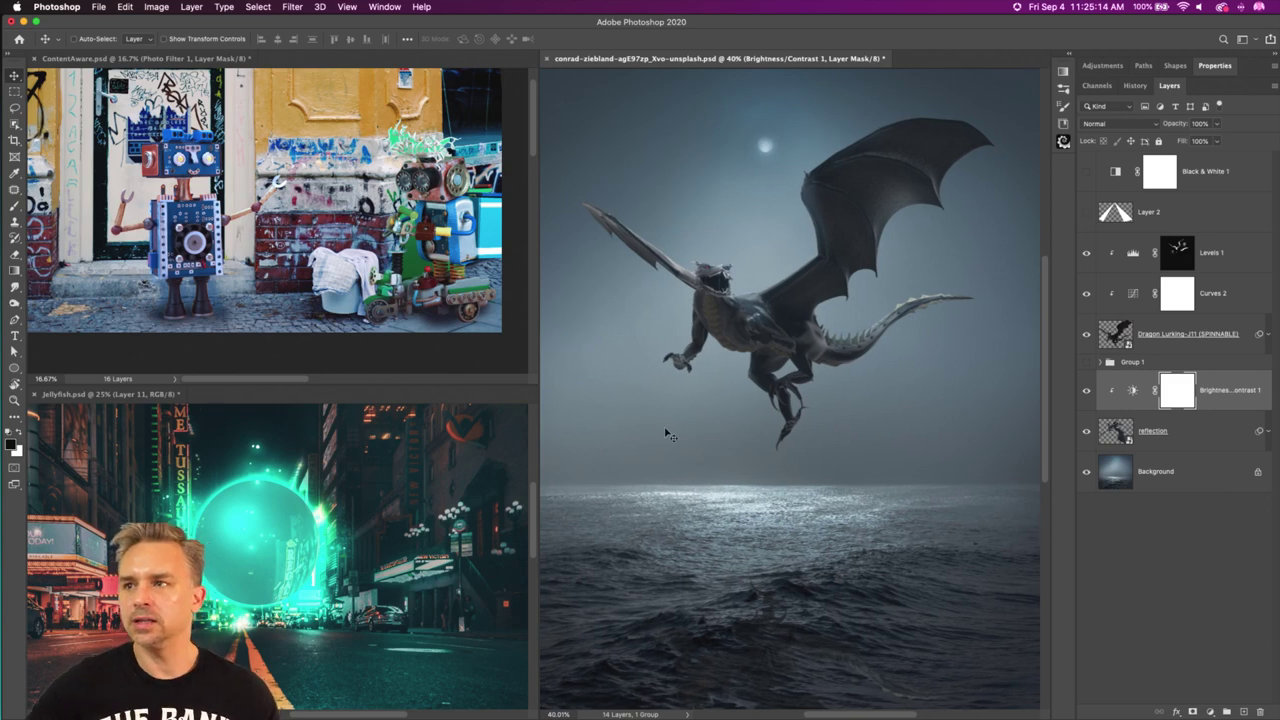